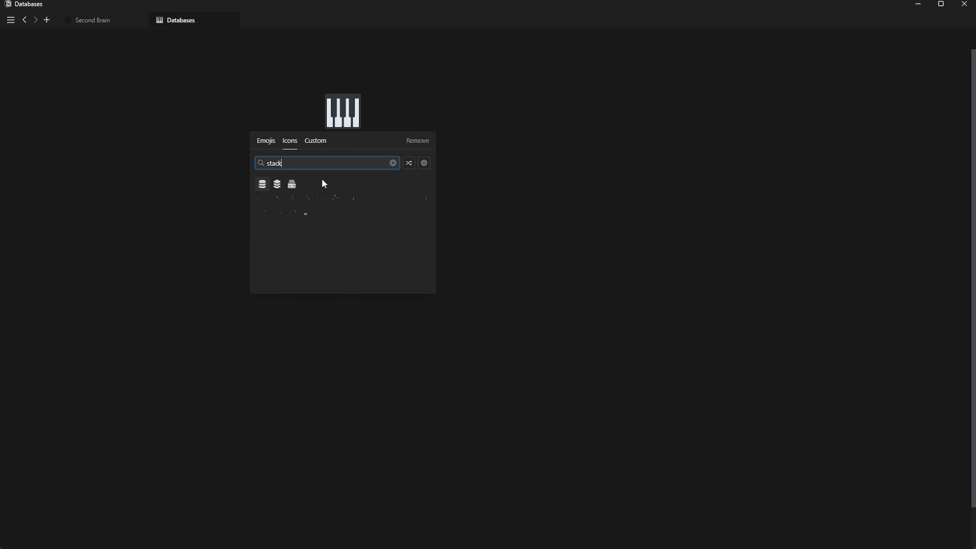
Give the Databases page the stacked-discs database icon in the default light color and start it as an empty page
{"action": "left_click", "coordinate": [262, 184]}
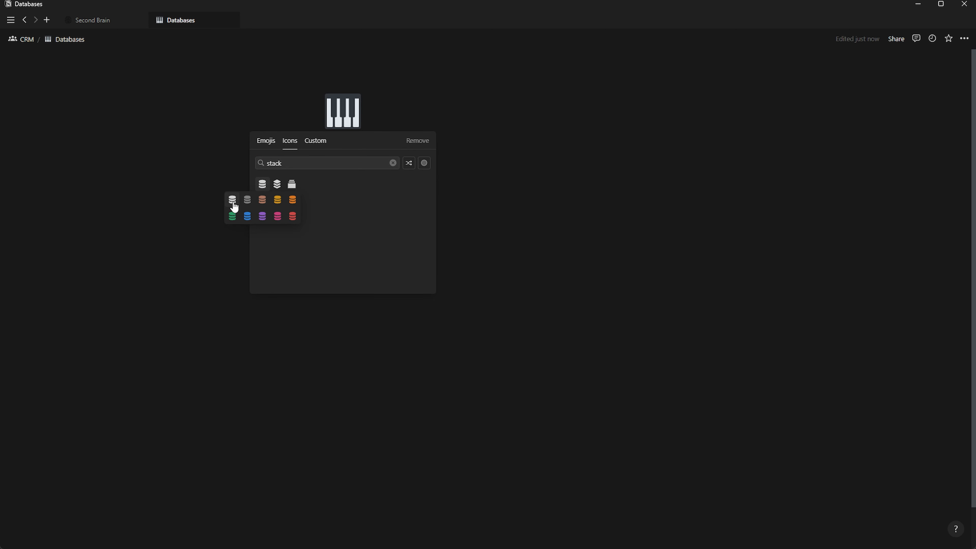
{"action": "left_click", "coordinate": [232, 199]}
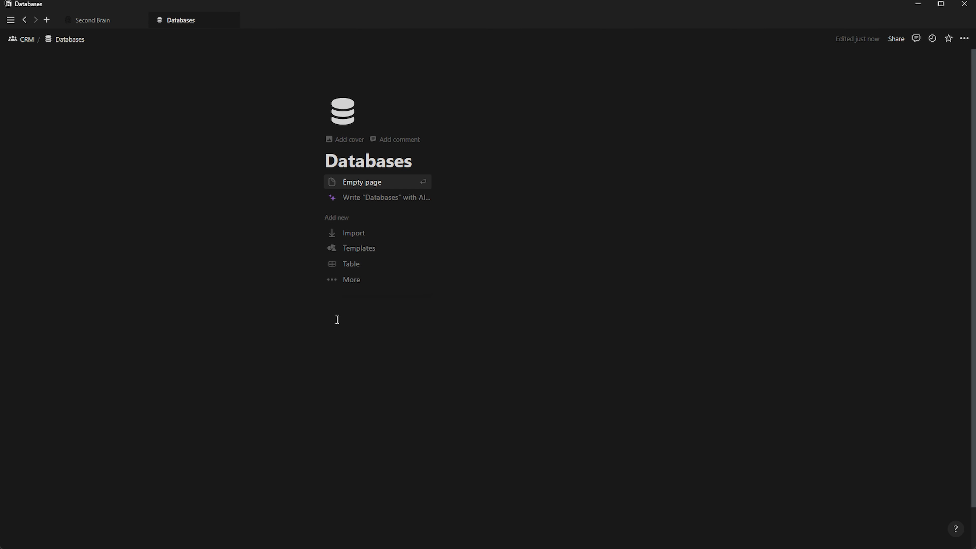
{"action": "key", "text": "Return"}
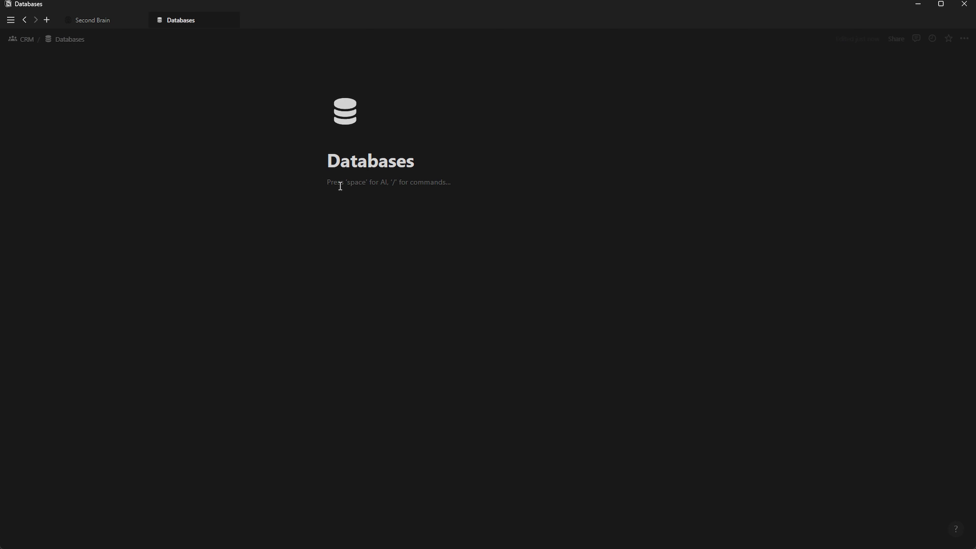
Insert a full-page database on the Databases page and title it Contacts
{"action": "type", "text": "/data"}
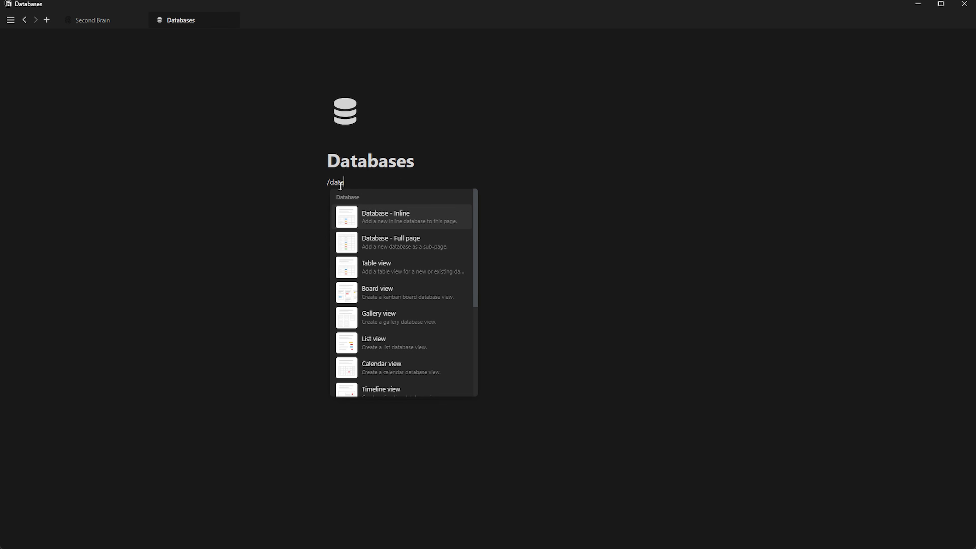
{"action": "key", "text": "Down"}
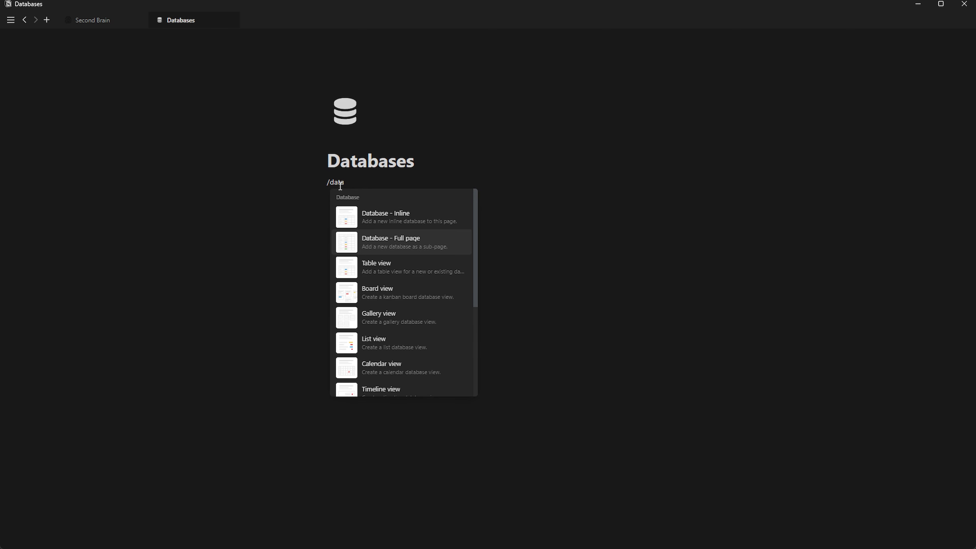
{"action": "key", "text": "Return"}
{"action": "type", "text": "Contacts"}
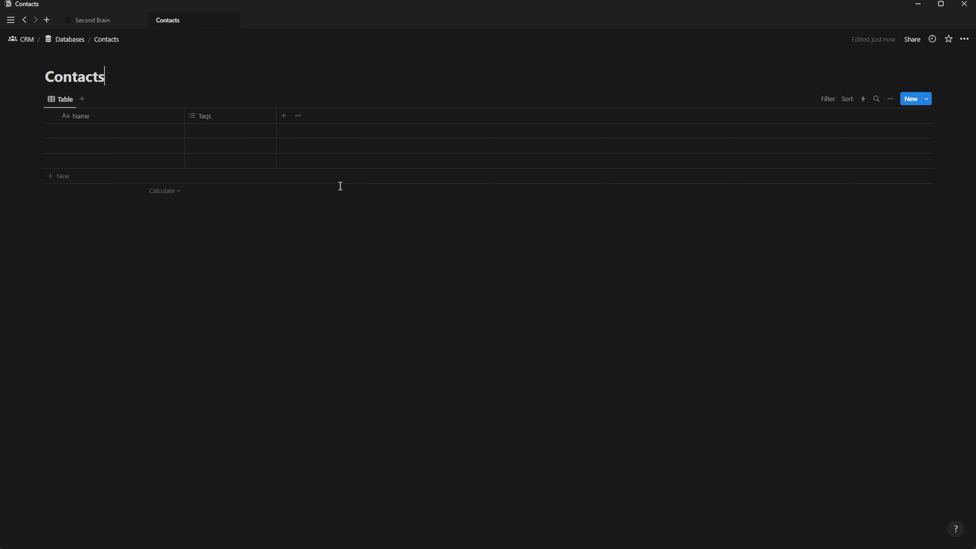
Add a page icon to the Contacts database, using the single-person icon in the default light color
{"action": "left_click", "coordinate": [62, 57]}
{"action": "left_click", "coordinate": [56, 78]}
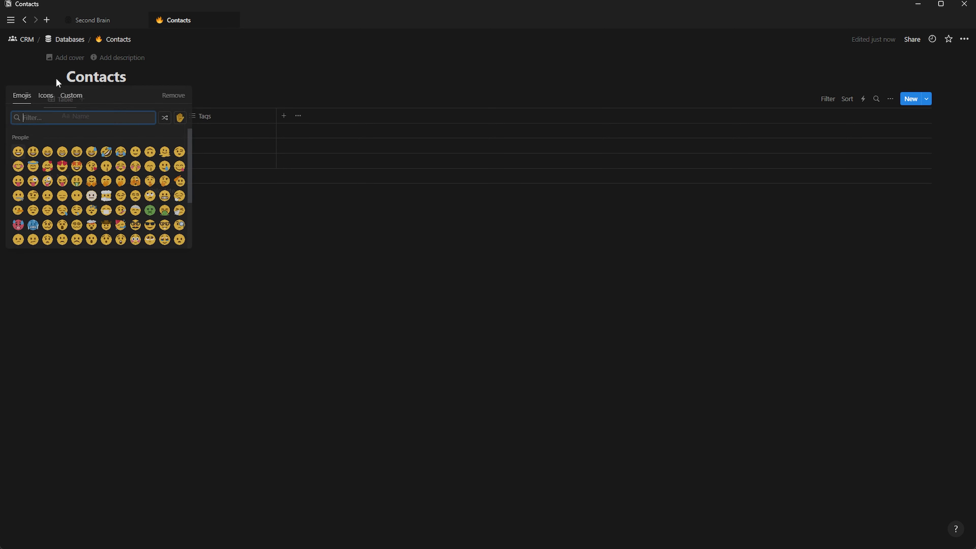
{"action": "left_click", "coordinate": [46, 96]}
{"action": "mouse_move", "coordinate": [77, 166]}
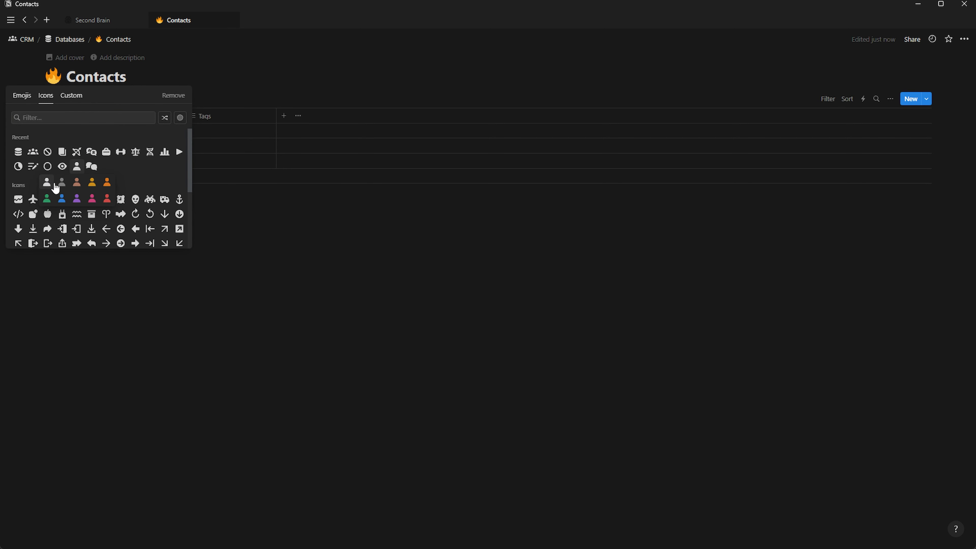
{"action": "left_click", "coordinate": [47, 188]}
Rename the Contacts database's table view to Contacts and give it the single-person icon
{"action": "left_click", "coordinate": [66, 99]}
{"action": "left_click", "coordinate": [81, 116]}
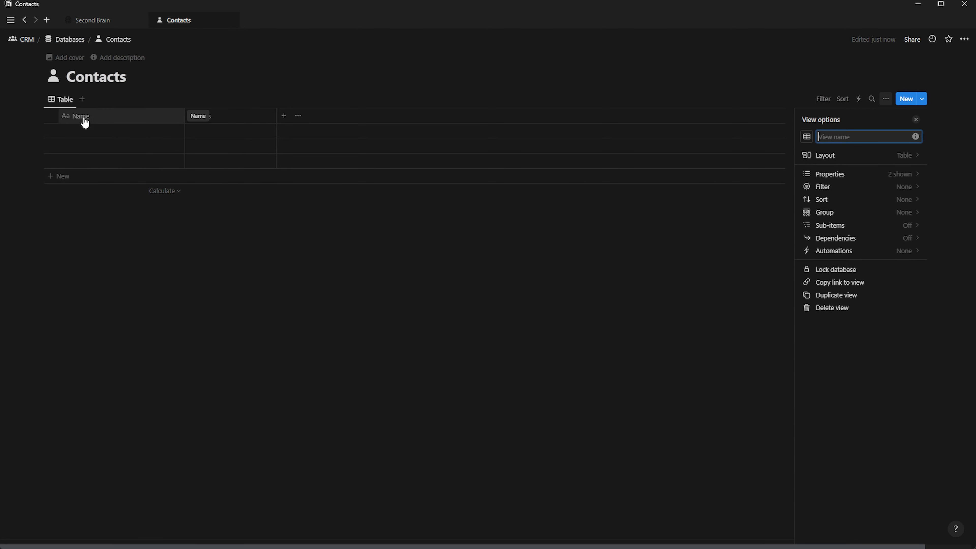
{"action": "type", "text": "Contacts"}
{"action": "left_click", "coordinate": [807, 136]}
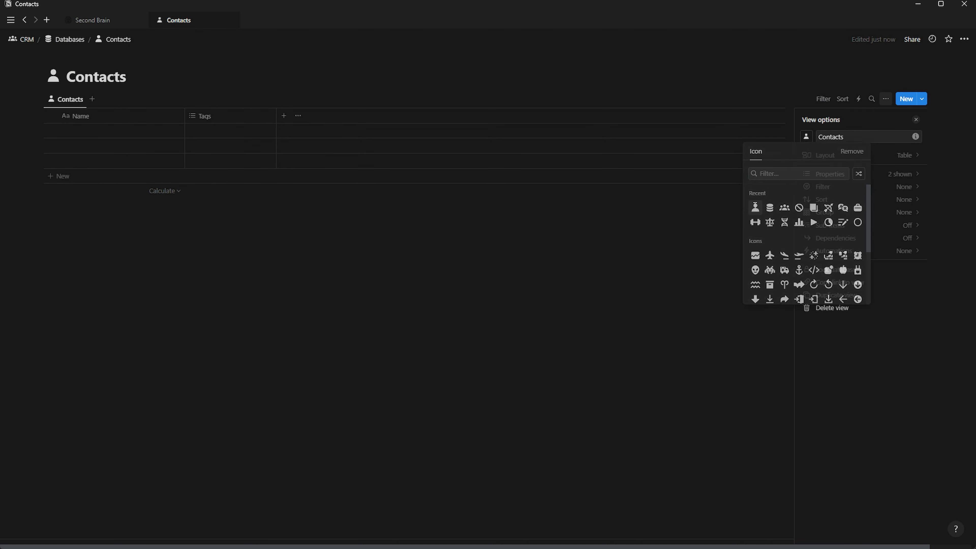
{"action": "left_click", "coordinate": [756, 205]}
{"action": "left_click", "coordinate": [916, 119]}
Delete the Tags property and rename the Name property to Contact with the single-person icon
{"action": "left_click", "coordinate": [213, 120]}
{"action": "left_click", "coordinate": [229, 263]}
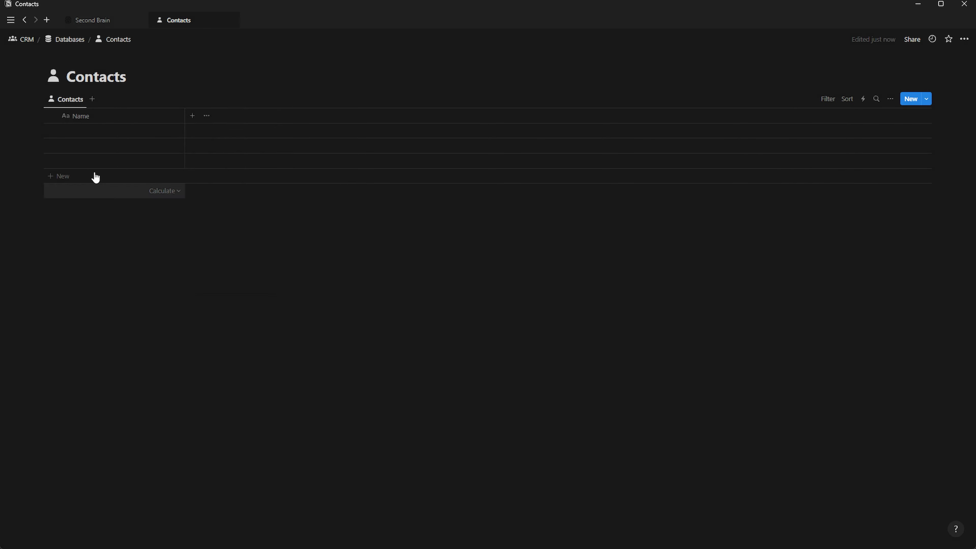
{"action": "left_click", "coordinate": [96, 122]}
{"action": "type", "text": "Contact"}
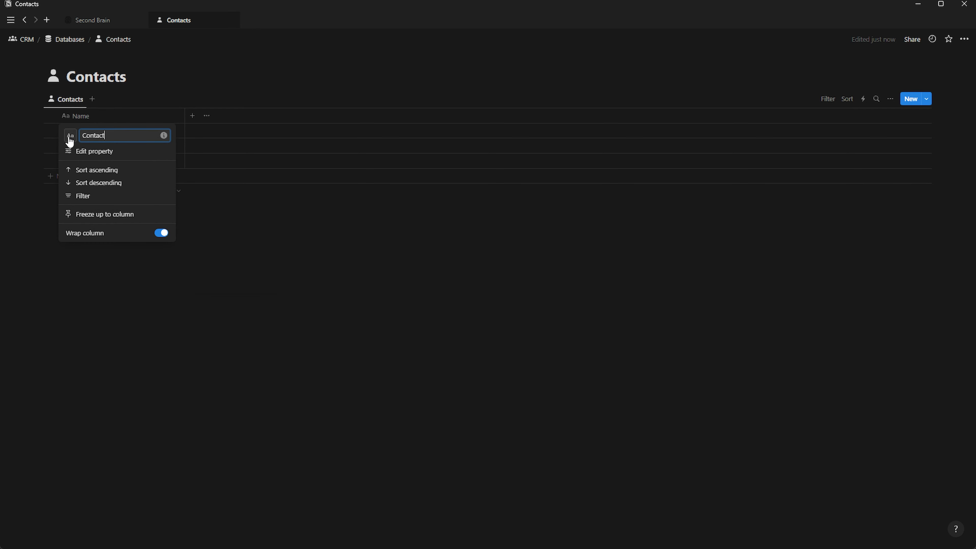
{"action": "left_click", "coordinate": [70, 138]}
{"action": "left_click", "coordinate": [19, 205]}
Delete the last two empty rows of the Contacts table and return to the Databases page
{"action": "left_click_drag", "start_coordinate": [15, 160], "coordinate": [69, 150]}
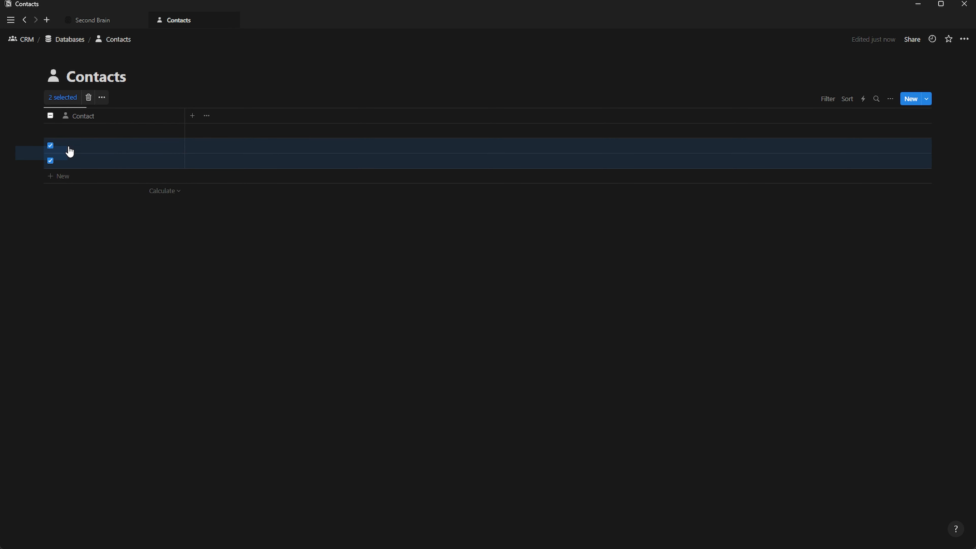
{"action": "key", "text": "Delete"}
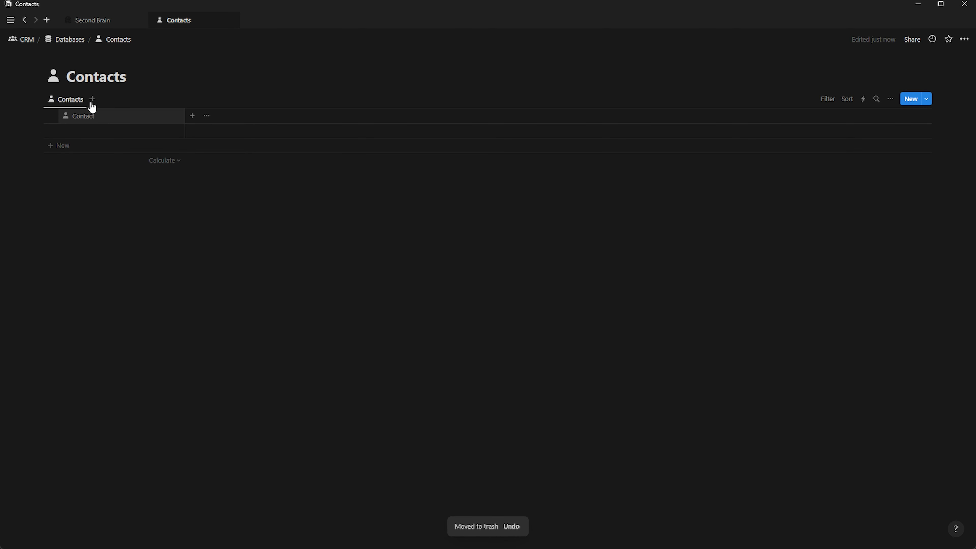
{"action": "left_click", "coordinate": [69, 42]}
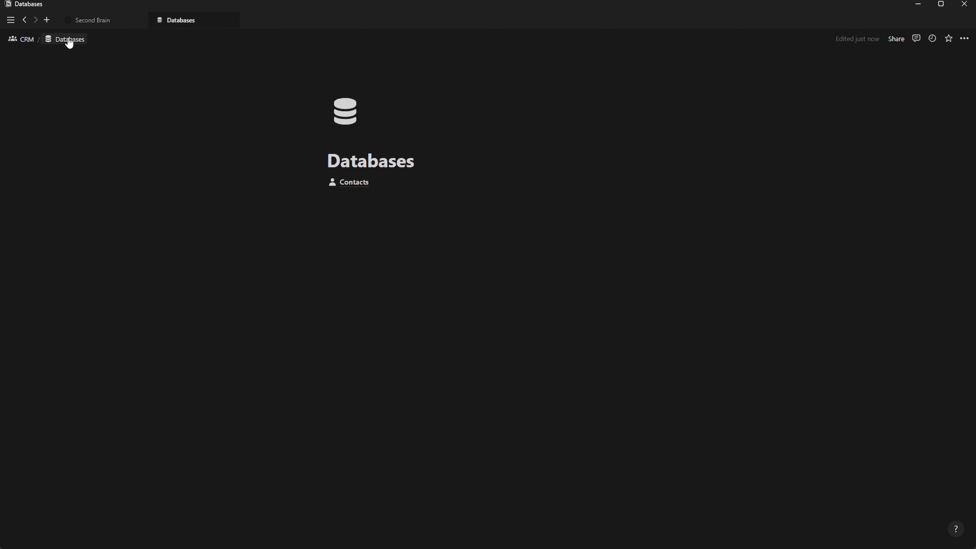
Insert another full-page database below Contacts and title it Companies
{"action": "left_click", "coordinate": [351, 198]}
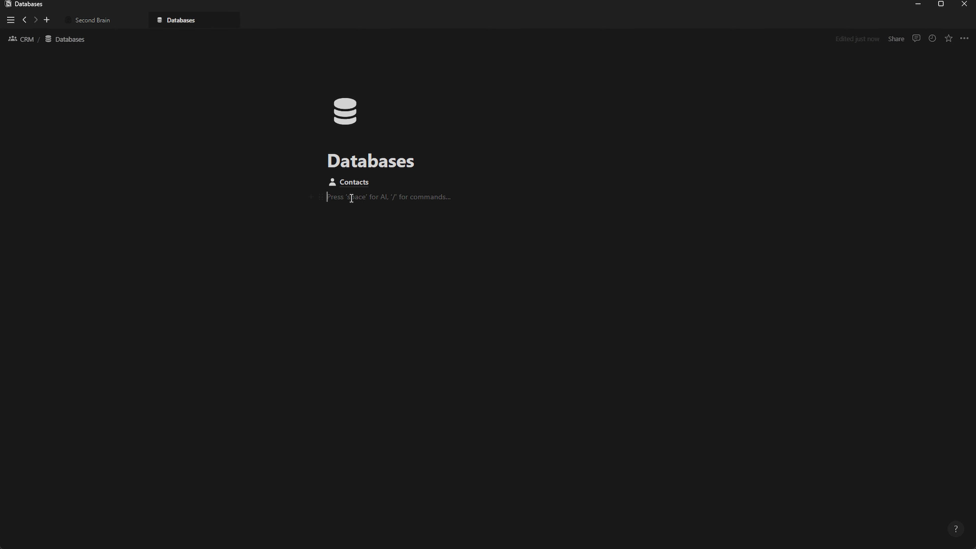
{"action": "type", "text": "/databa"}
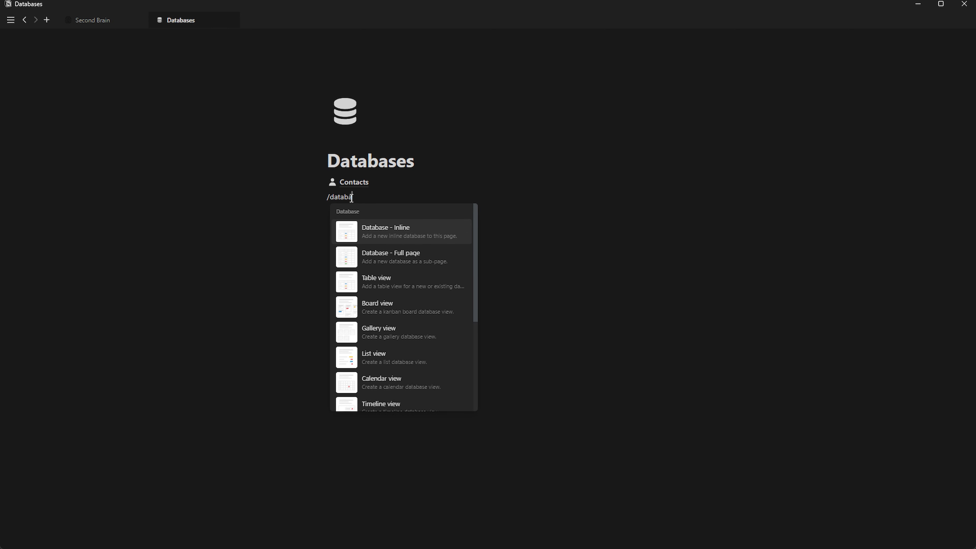
{"action": "key", "text": "Down"}
{"action": "key", "text": "Return"}
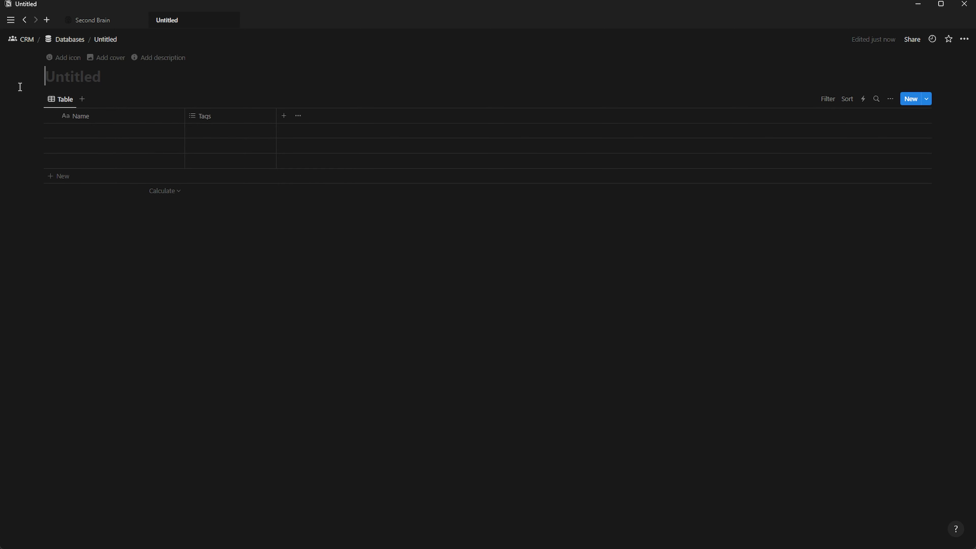
{"action": "type", "text": "Companies"}
Add a page icon to the Companies database, searching the icons for "bui" and choosing the city buildings icon
{"action": "left_click", "coordinate": [63, 57]}
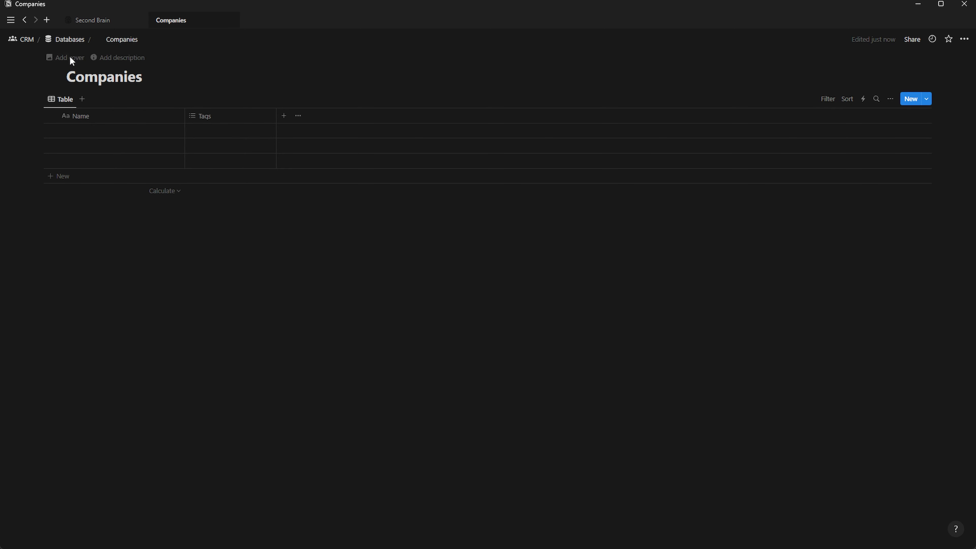
{"action": "left_click", "coordinate": [53, 75]}
{"action": "left_click", "coordinate": [46, 95]}
{"action": "type", "text": "fact"}
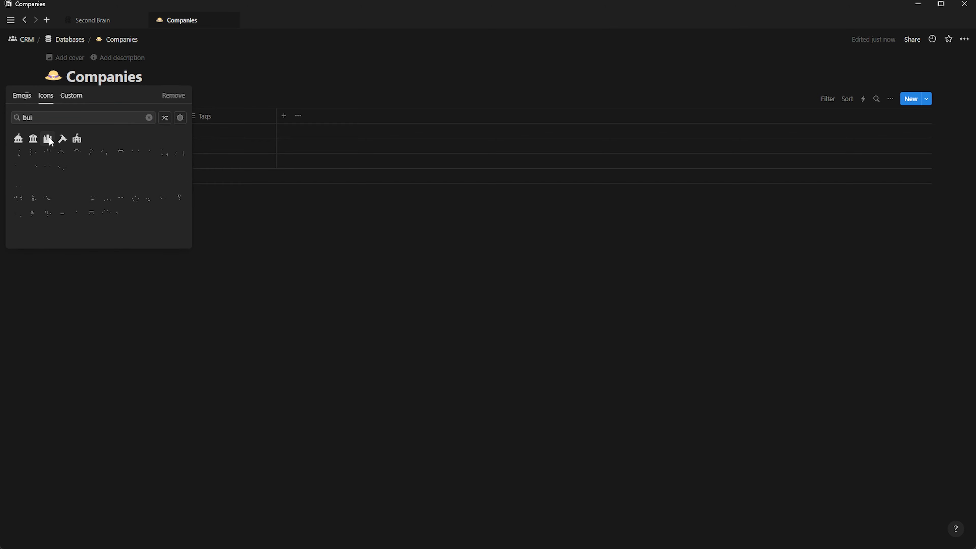
{"action": "left_click", "coordinate": [48, 138]}
Rename the Companies database's table view to Companies and give it the city buildings icon
{"action": "left_click", "coordinate": [62, 99]}
{"action": "left_click", "coordinate": [61, 99]}
{"action": "left_click", "coordinate": [62, 99]}
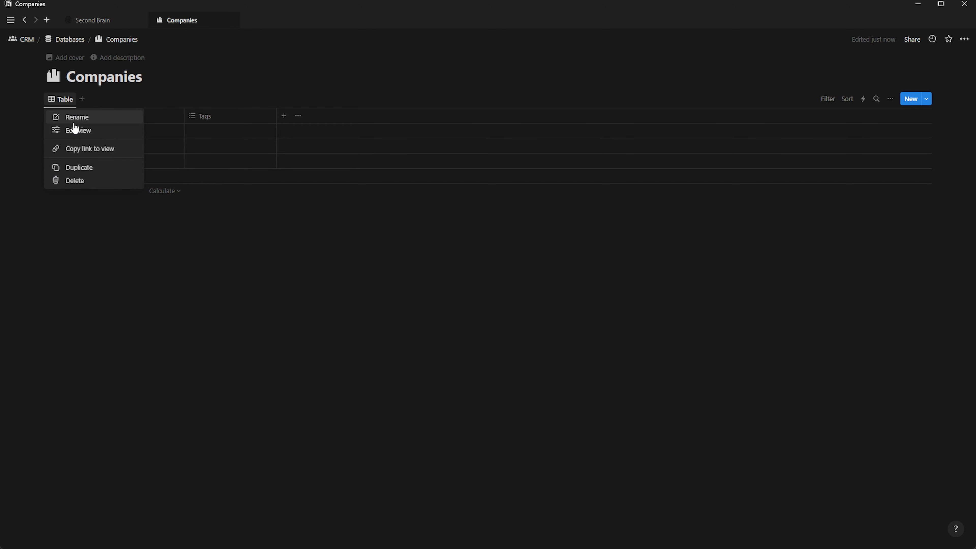
{"action": "left_click", "coordinate": [76, 131]}
{"action": "type", "text": "Companies"}
{"action": "left_click", "coordinate": [807, 136]}
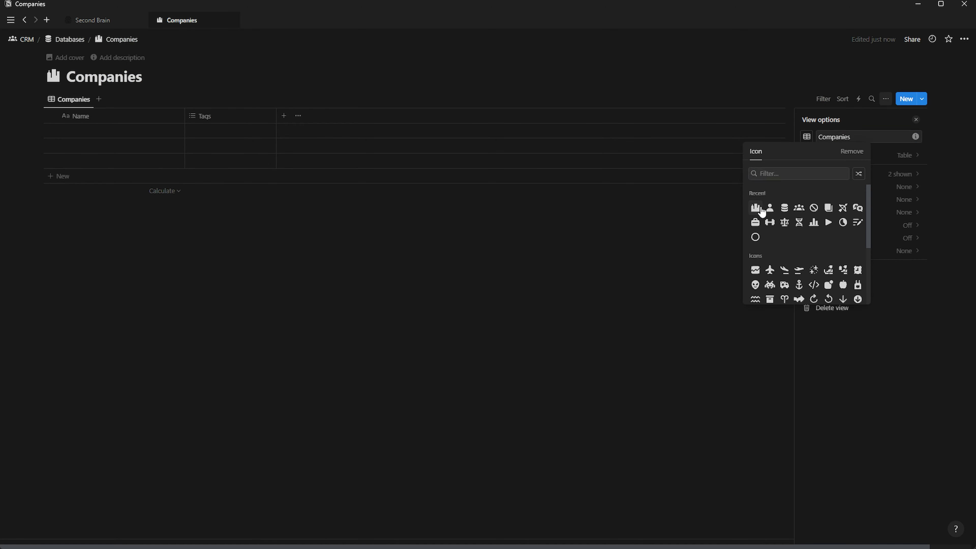
{"action": "left_click", "coordinate": [758, 208]}
Delete the Tags property and the last two empty rows from the Companies table
{"action": "left_click", "coordinate": [221, 118]}
{"action": "left_click", "coordinate": [221, 283]}
{"action": "left_click", "coordinate": [488, 292]}
{"action": "left_click_drag", "start_coordinate": [24, 155], "coordinate": [72, 149]}
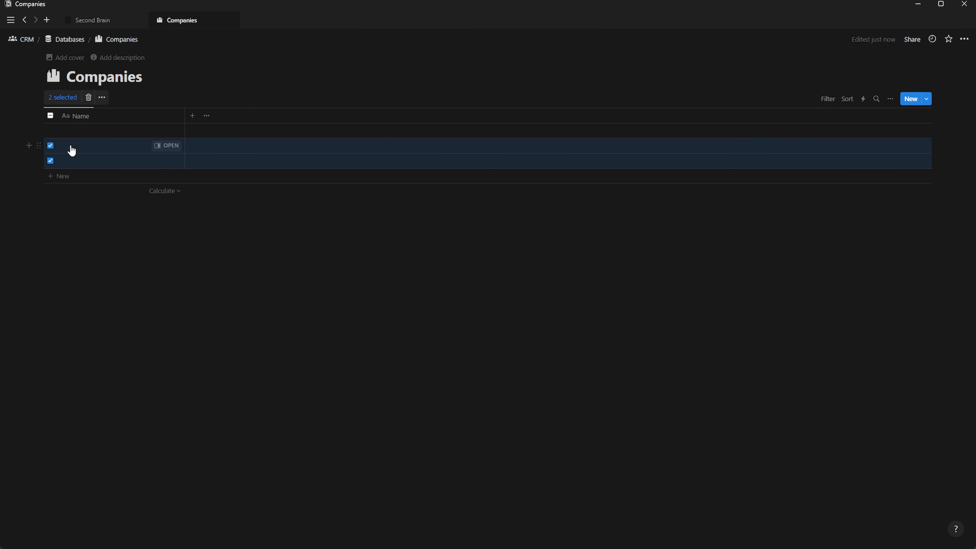
{"action": "key", "text": "Delete"}
Rename the Name property of the Companies table to Company and give it the city buildings icon
{"action": "left_click", "coordinate": [93, 113]}
{"action": "type", "text": "Company"}
{"action": "left_click", "coordinate": [70, 135]}
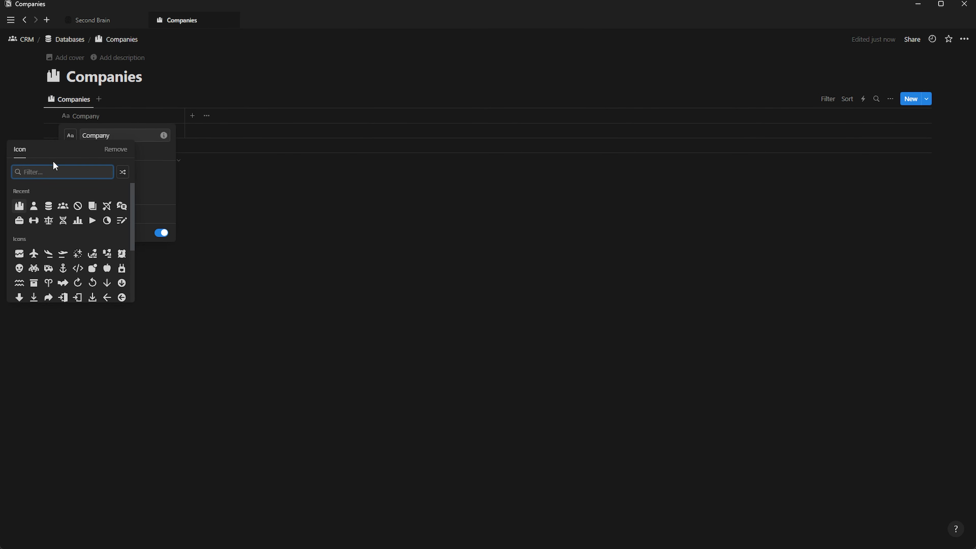
{"action": "left_click", "coordinate": [52, 200]}
{"action": "left_click", "coordinate": [52, 195]}
Return to the Databases page and open the Contacts database from its list
{"action": "left_click", "coordinate": [66, 39]}
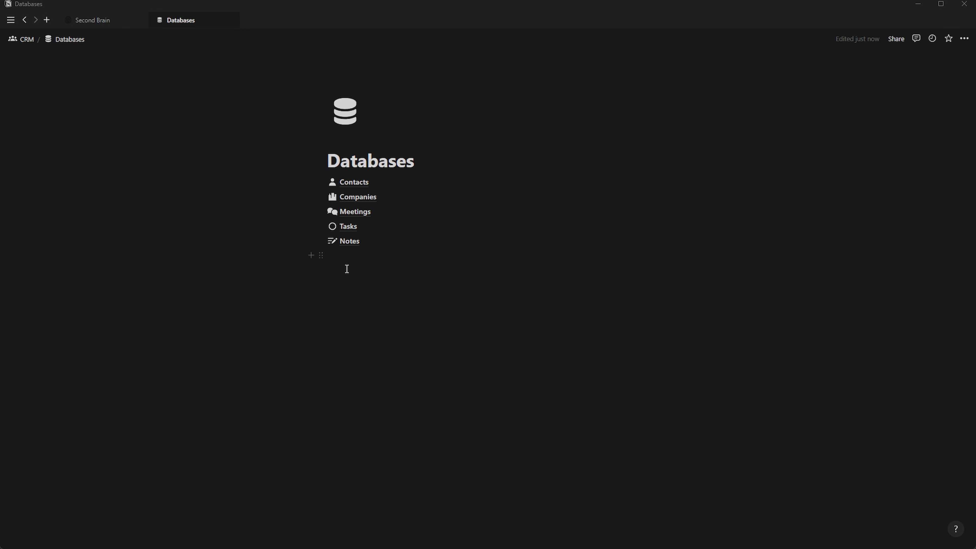
{"action": "left_click", "coordinate": [337, 256]}
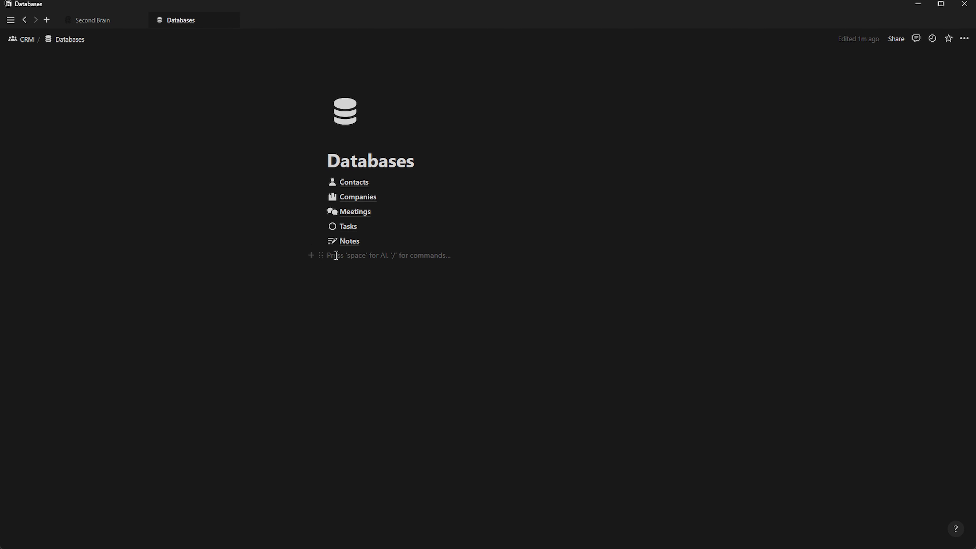
{"action": "mouse_move", "coordinate": [358, 183]}
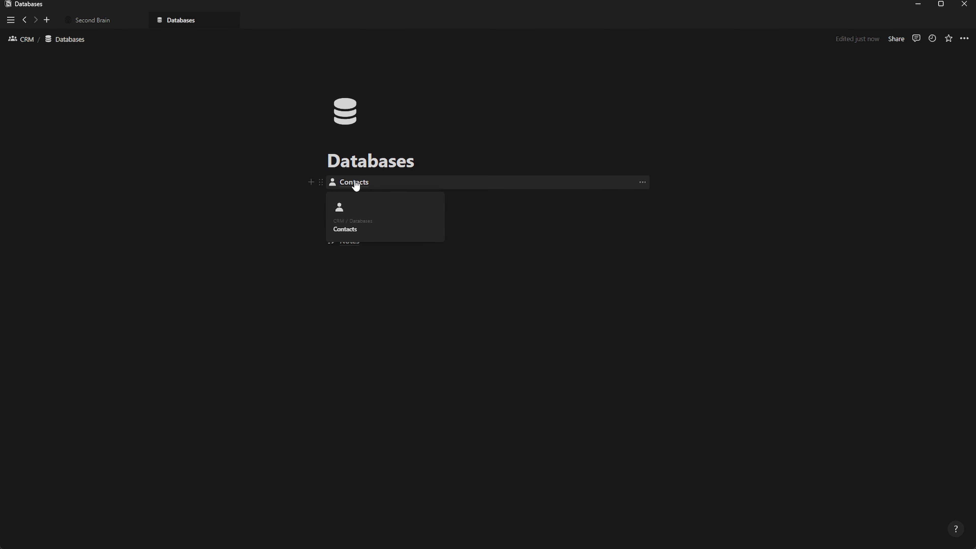
{"action": "left_click", "coordinate": [356, 183]}
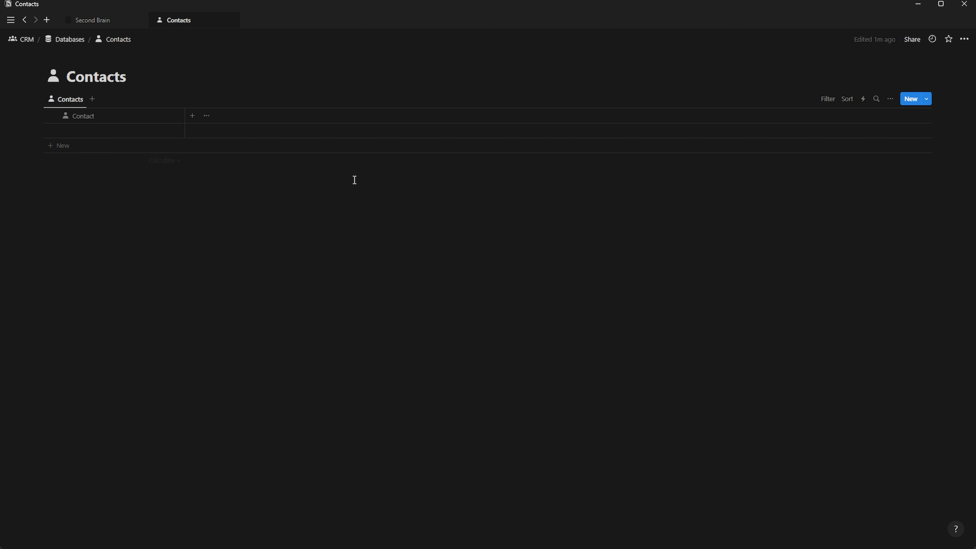
Add a two-way relation from Contacts to the Companies database, limited to 1 page and shown on Companies
{"action": "left_click", "coordinate": [193, 120]}
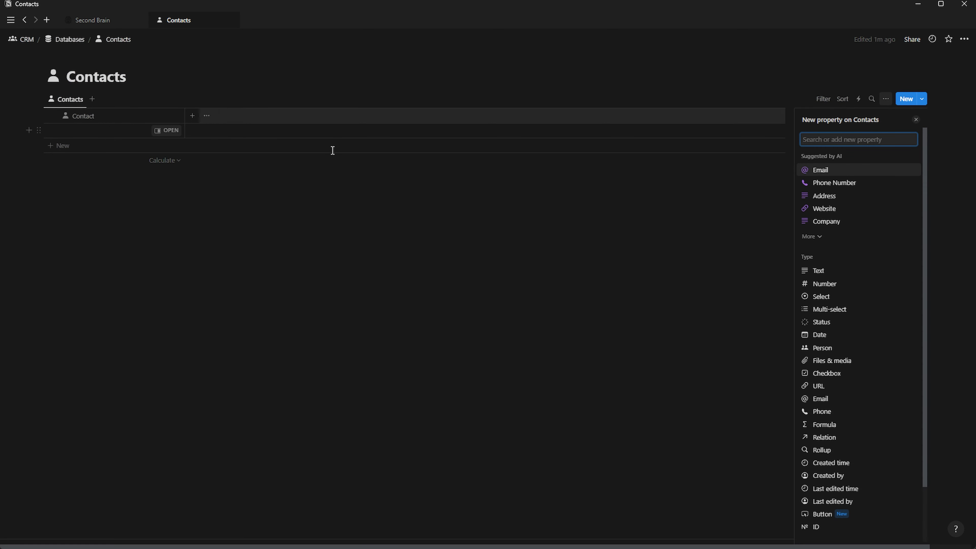
{"action": "left_click", "coordinate": [825, 438]}
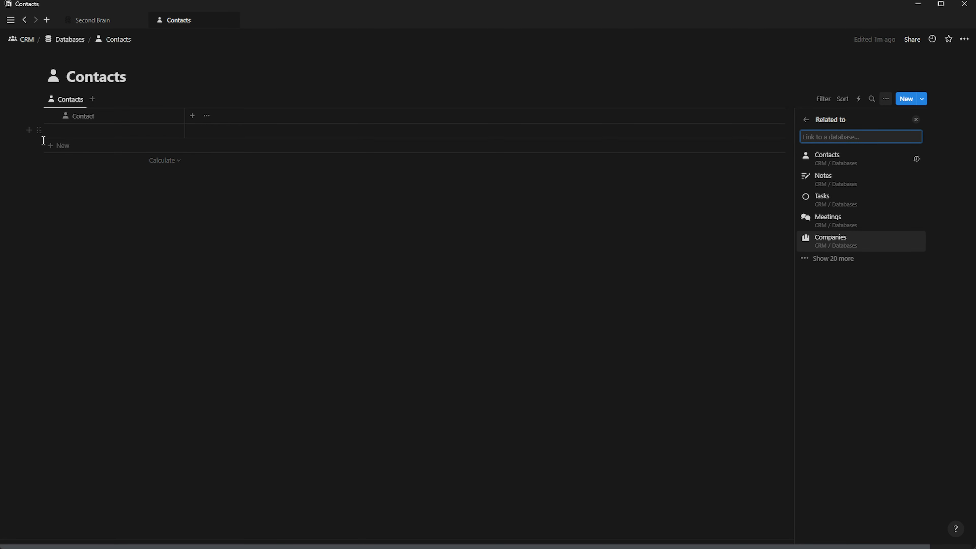
{"action": "left_click", "coordinate": [825, 241]}
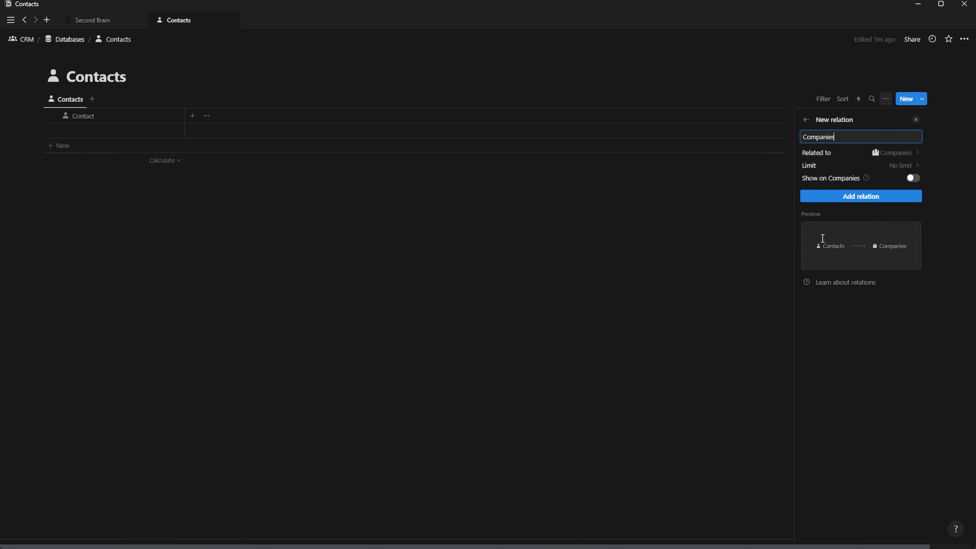
{"action": "left_click", "coordinate": [913, 179]}
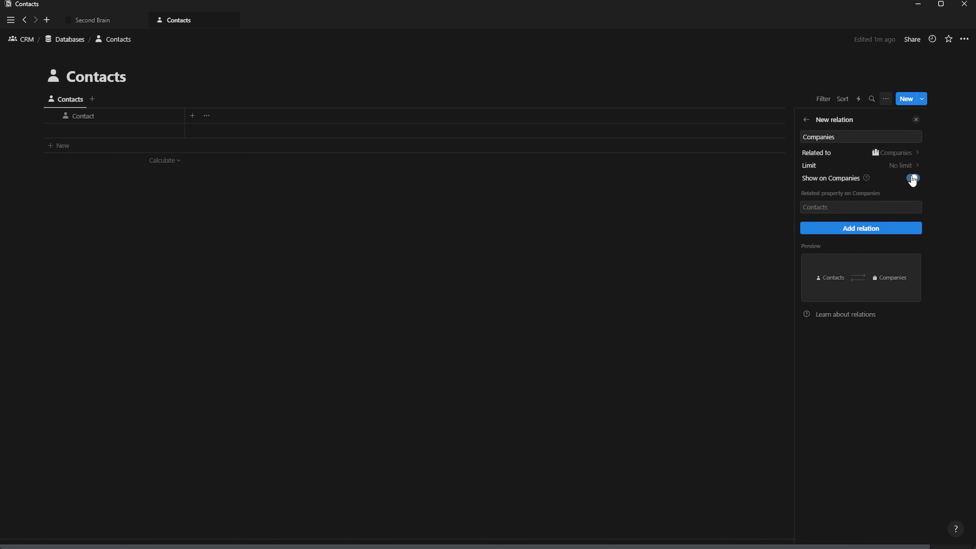
{"action": "left_click", "coordinate": [899, 166]}
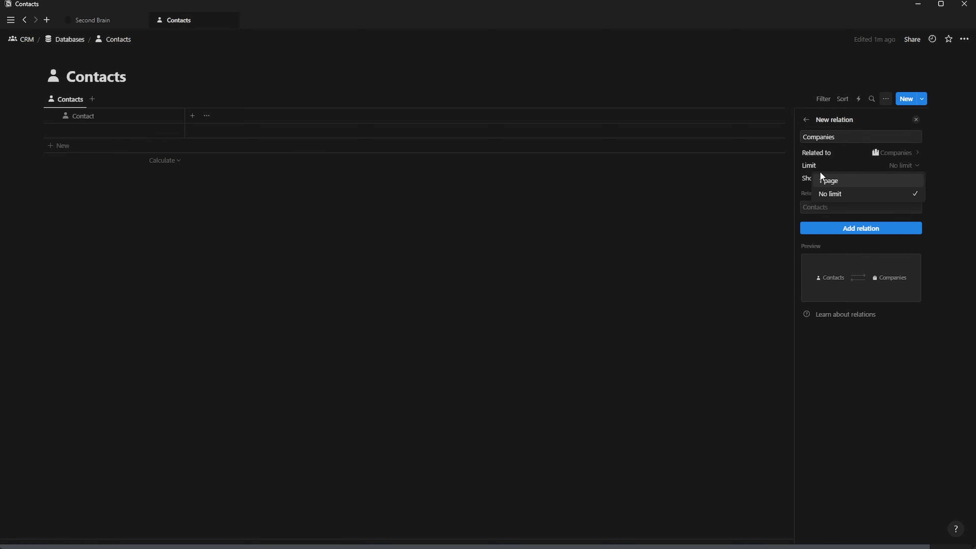
{"action": "left_click", "coordinate": [835, 180]}
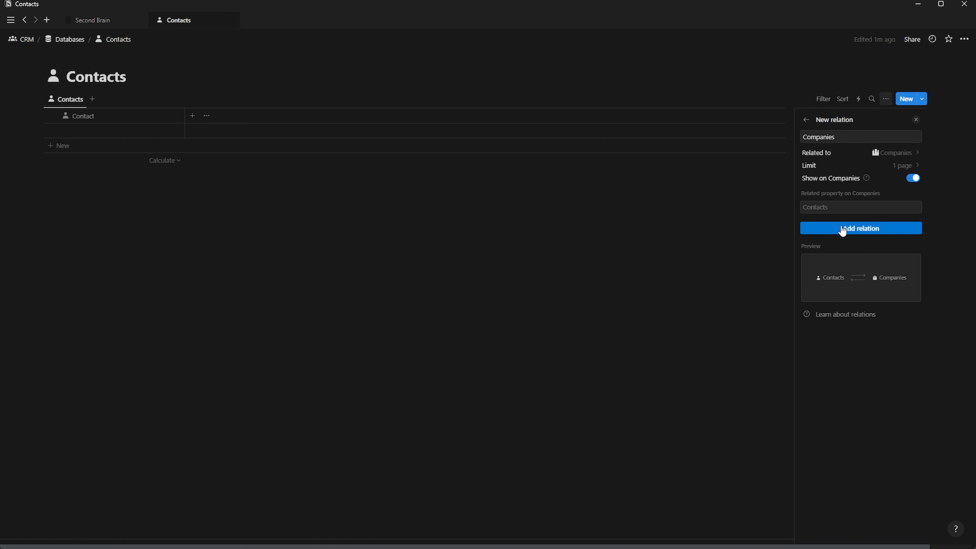
{"action": "left_click", "coordinate": [906, 166]}
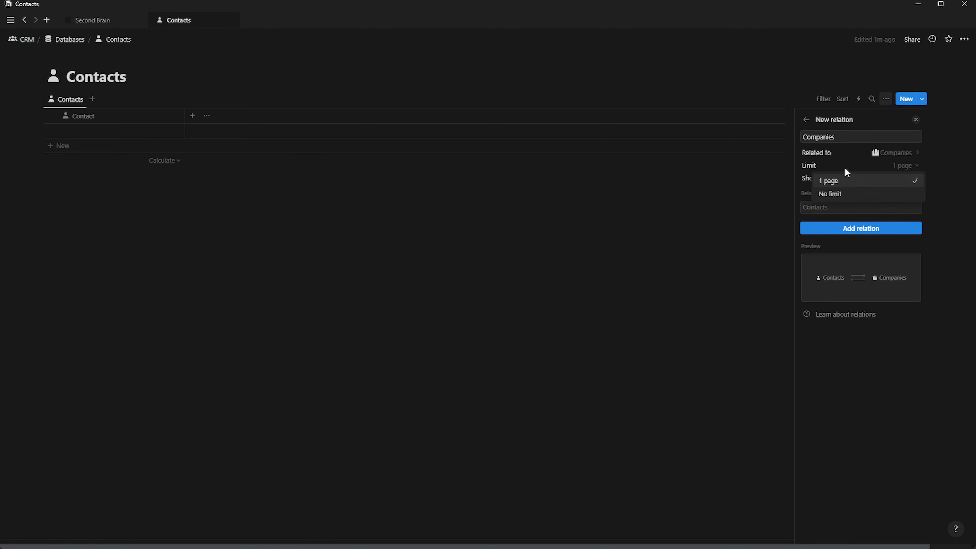
{"action": "left_click", "coordinate": [831, 182]}
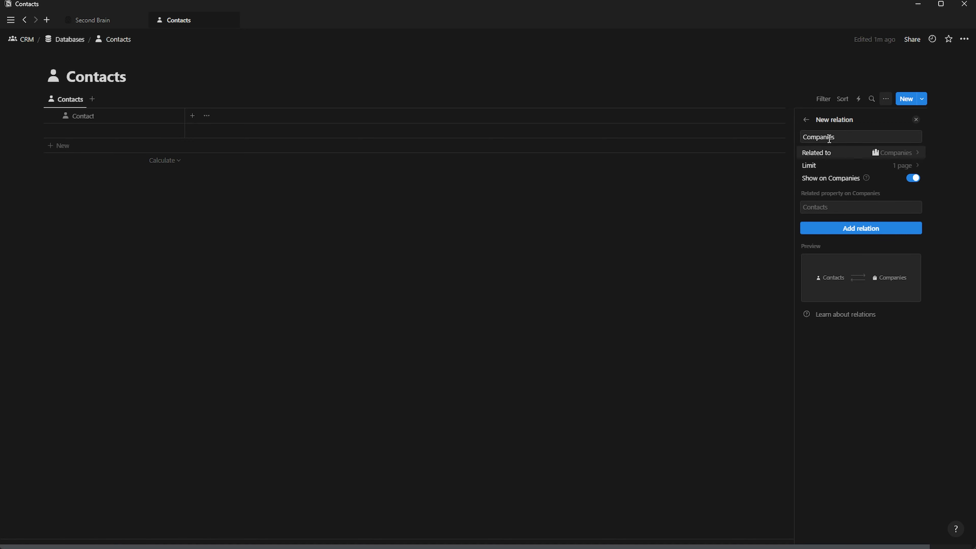
{"action": "left_click", "coordinate": [860, 230]}
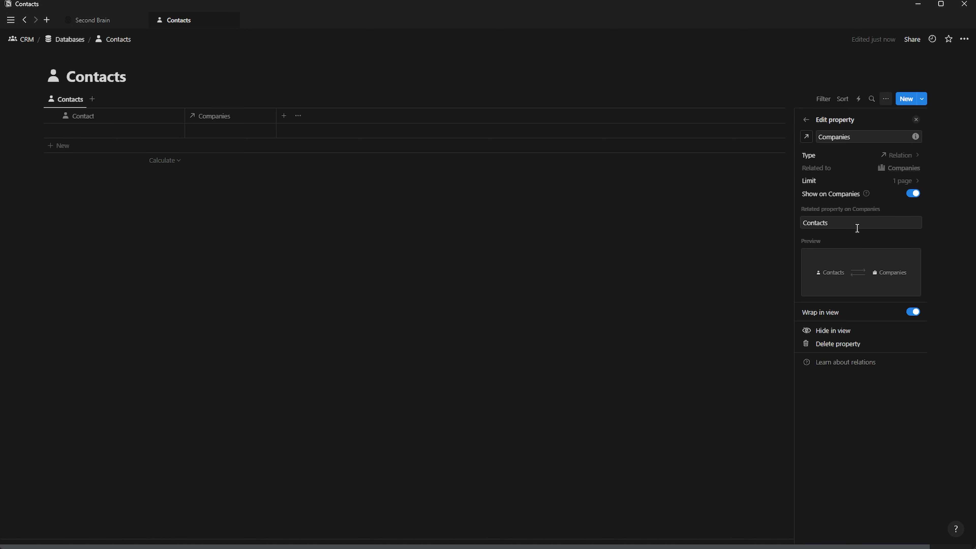
Give the Companies relation property the city buildings icon
{"action": "left_click", "coordinate": [806, 137]}
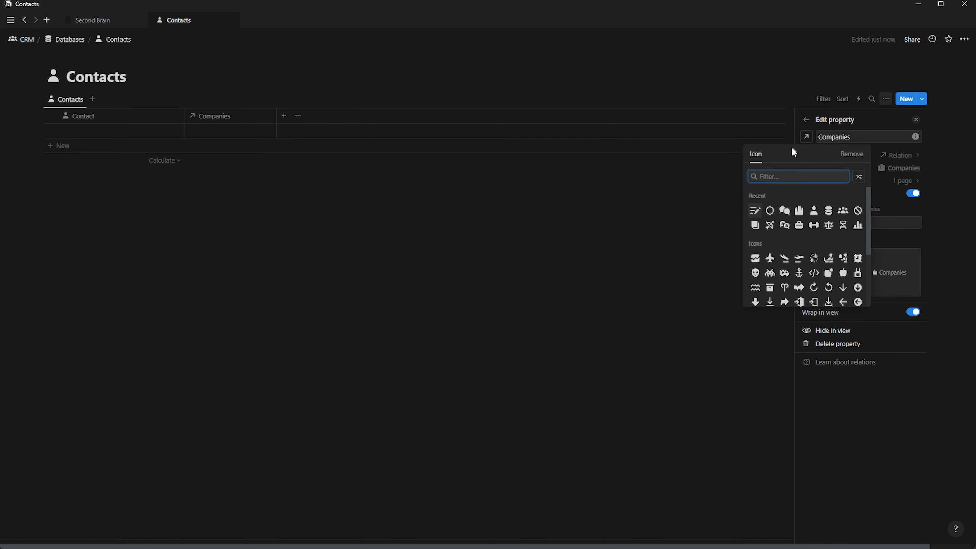
{"action": "left_click", "coordinate": [800, 212]}
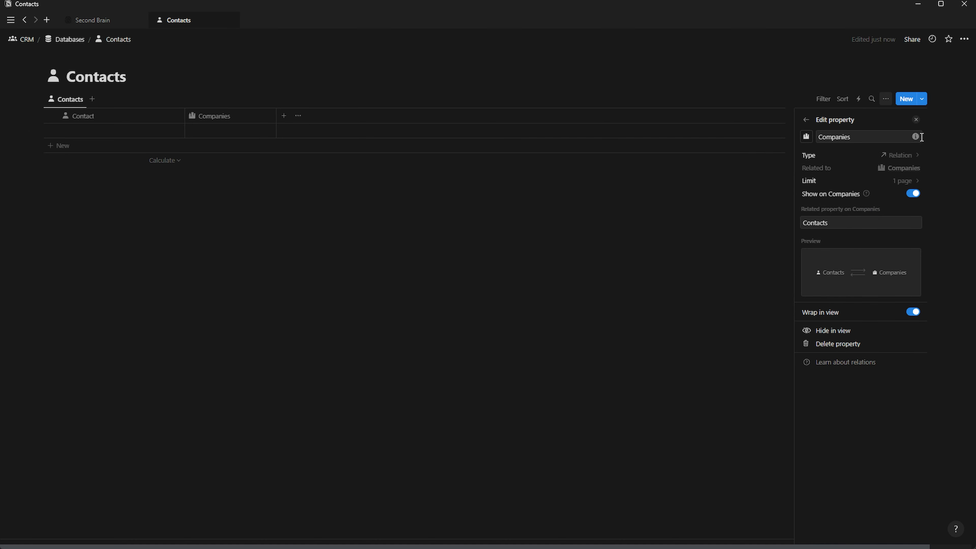
{"action": "left_click", "coordinate": [916, 119]}
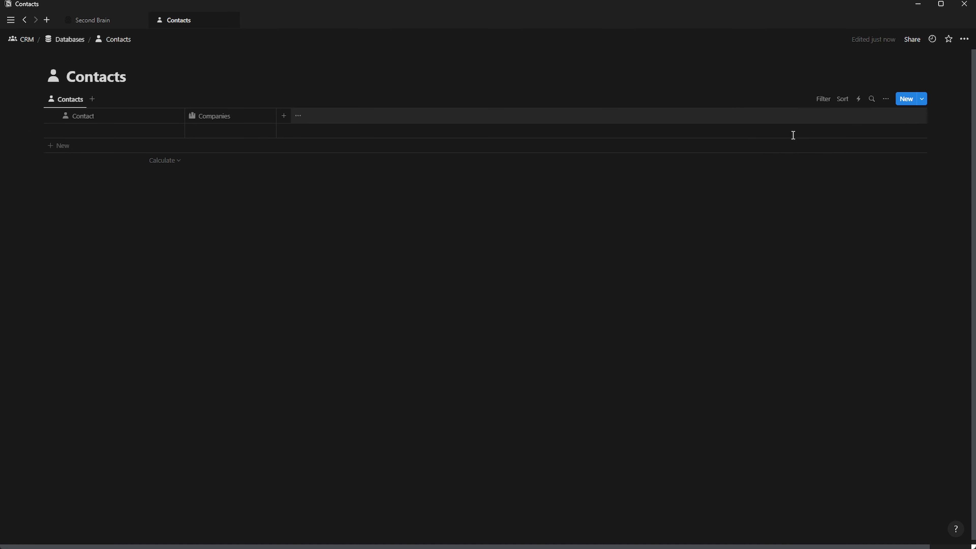
Add a text property named Title to the Contacts table and give it the vertical bar chart icon
{"action": "left_click", "coordinate": [284, 116]}
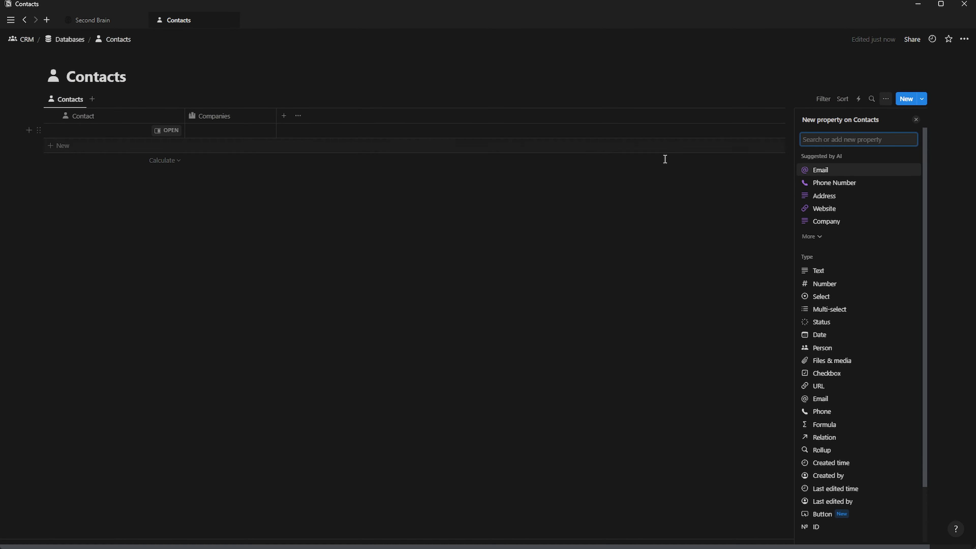
{"action": "left_click", "coordinate": [820, 271]}
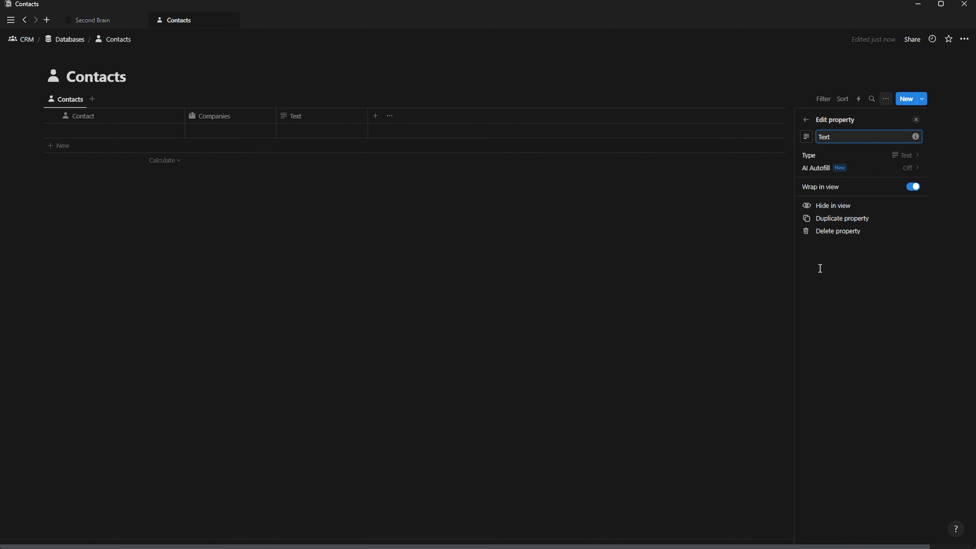
{"action": "key", "text": "BackSpace"}
{"action": "key", "text": "BackSpace"}
{"action": "key", "text": "BackSpace"}
{"action": "key", "text": "BackSpace"}
{"action": "type", "text": "Title"}
{"action": "left_click", "coordinate": [806, 137]}
{"action": "type", "text": "stat"}
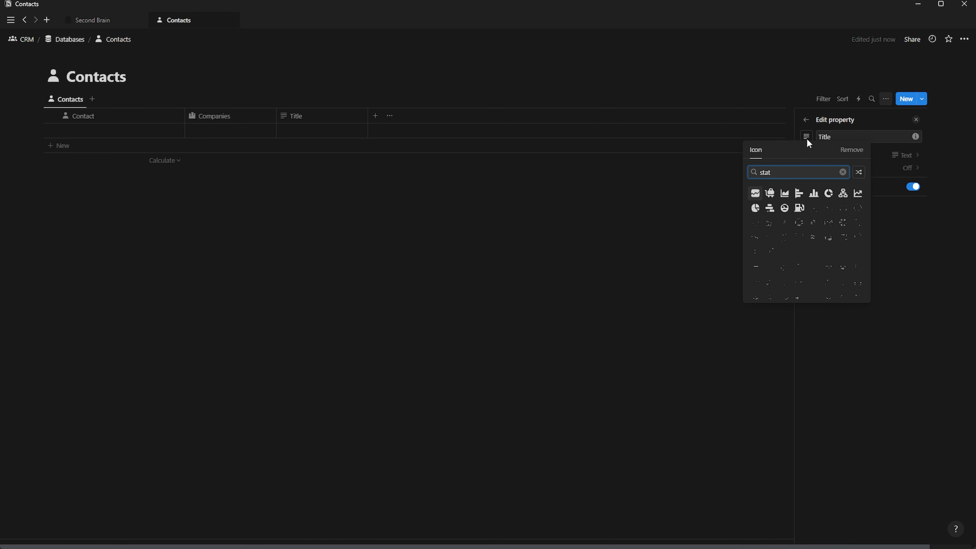
{"action": "left_click", "coordinate": [814, 193]}
{"action": "left_click", "coordinate": [288, 129]}
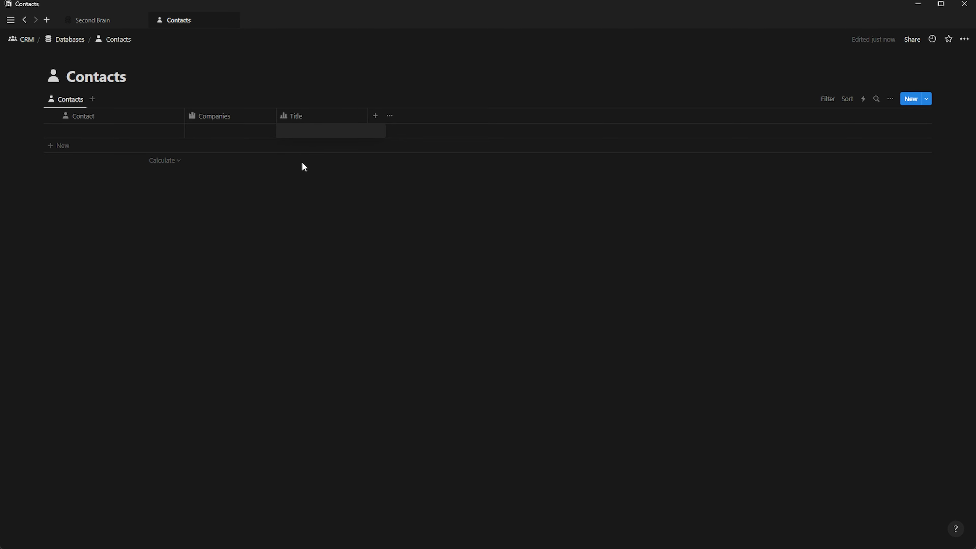
{"action": "key", "text": "Escape"}
Add a select property named Relationship to the Contacts table and give it the user 2 icon
{"action": "left_click", "coordinate": [375, 117]}
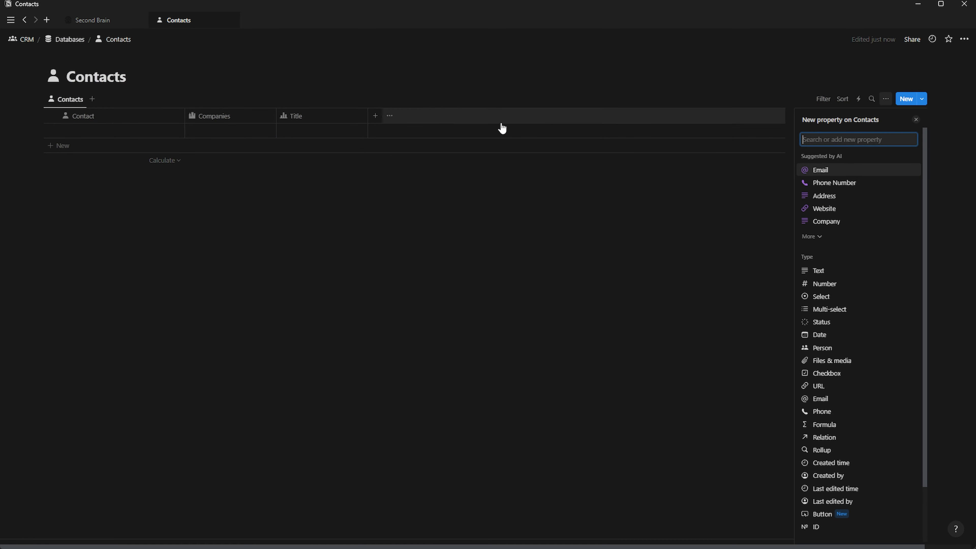
{"action": "left_click", "coordinate": [821, 297]}
{"action": "type", "text": "Re"}
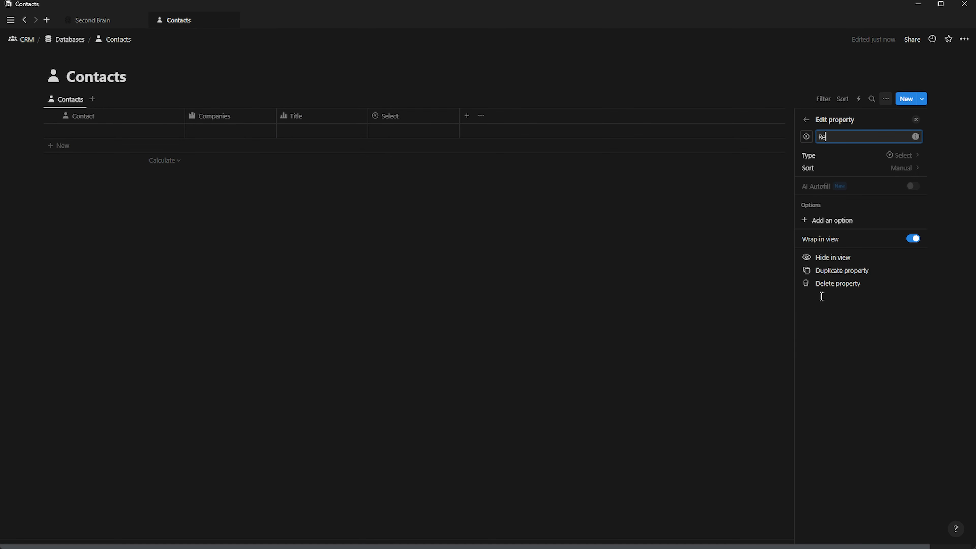
{"action": "type", "text": "lationship"}
{"action": "left_click", "coordinate": [806, 136]}
{"action": "type", "text": "user"}
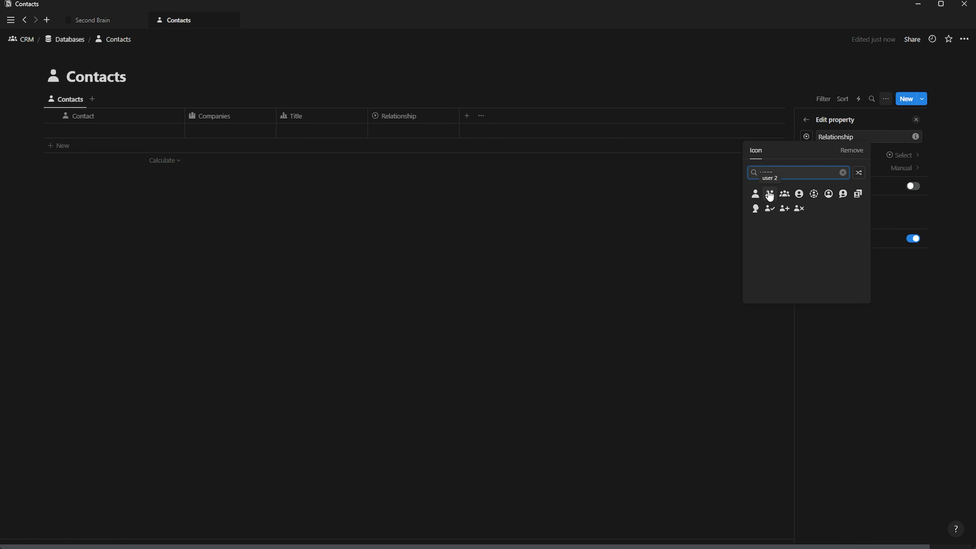
{"action": "left_click", "coordinate": [769, 195]}
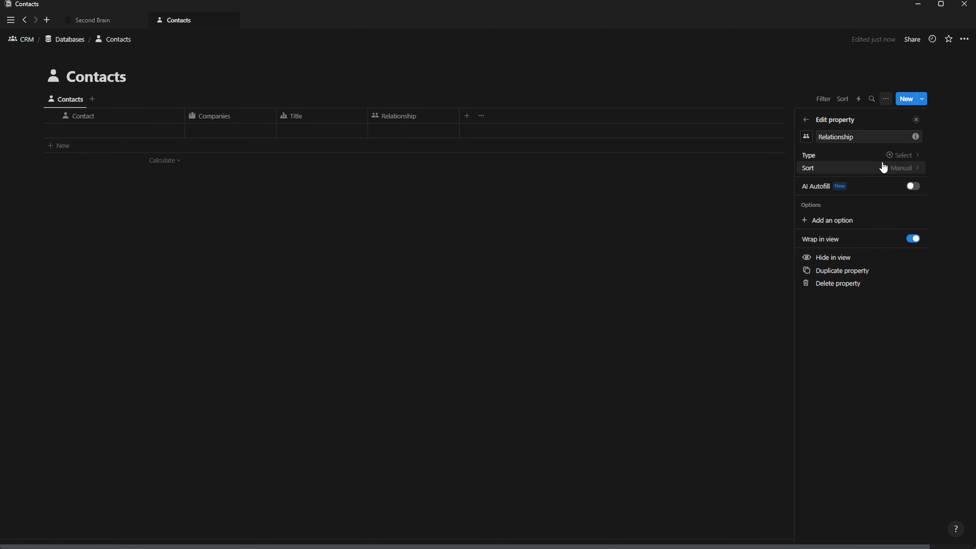
Add the options Hot, Warm and Cold to the Relationship property
{"action": "left_click", "coordinate": [825, 222]}
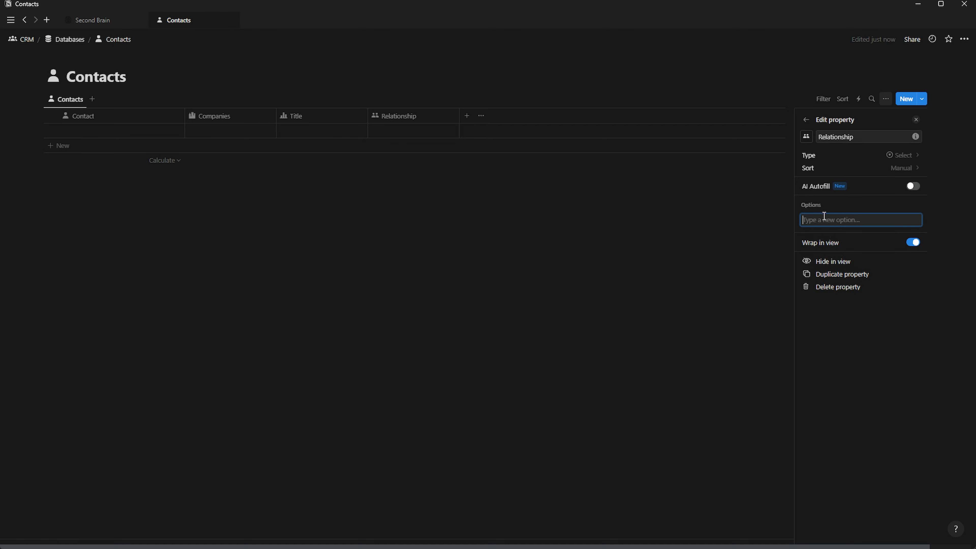
{"action": "type", "text": "Hot"}
{"action": "key", "text": "Return"}
{"action": "type", "text": "Warm"}
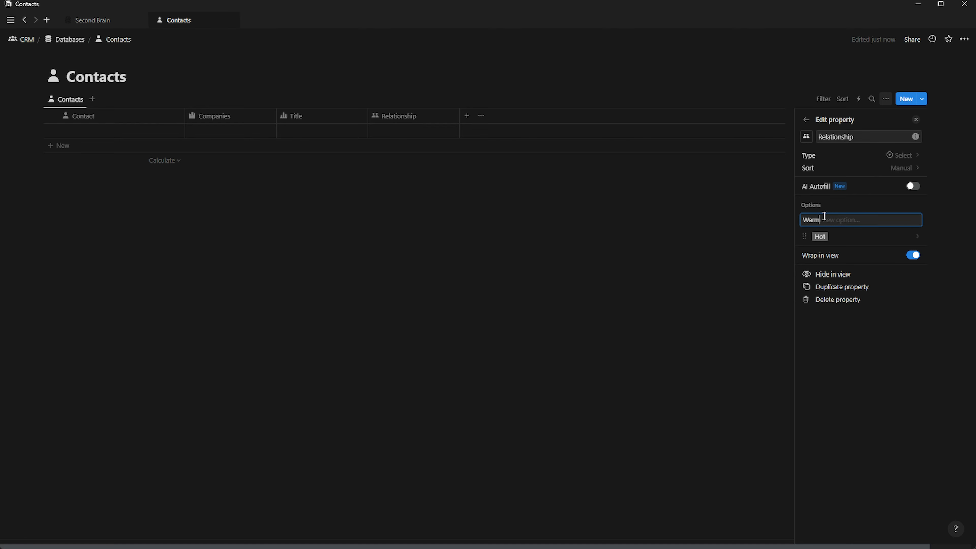
{"action": "key", "text": "Return"}
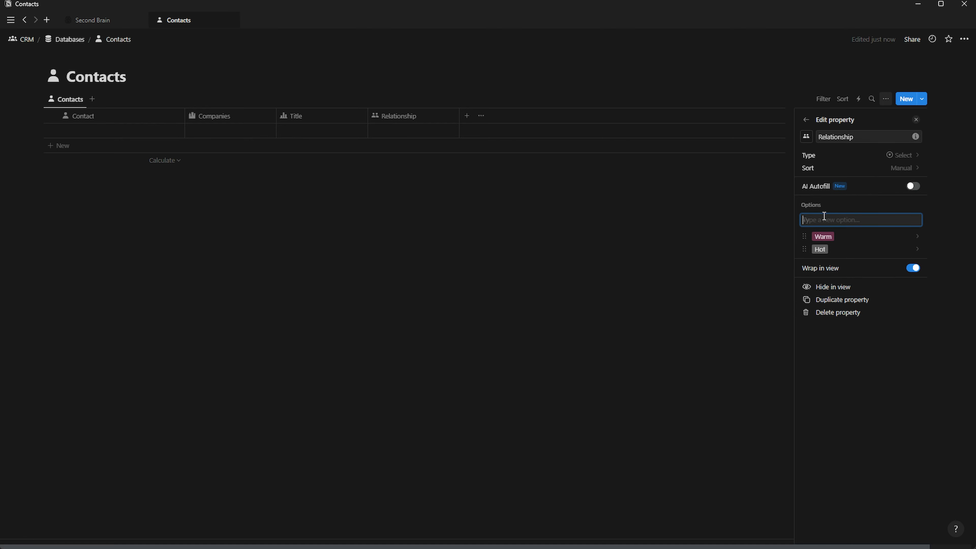
{"action": "type", "text": "Cold"}
{"action": "key", "text": "Return"}
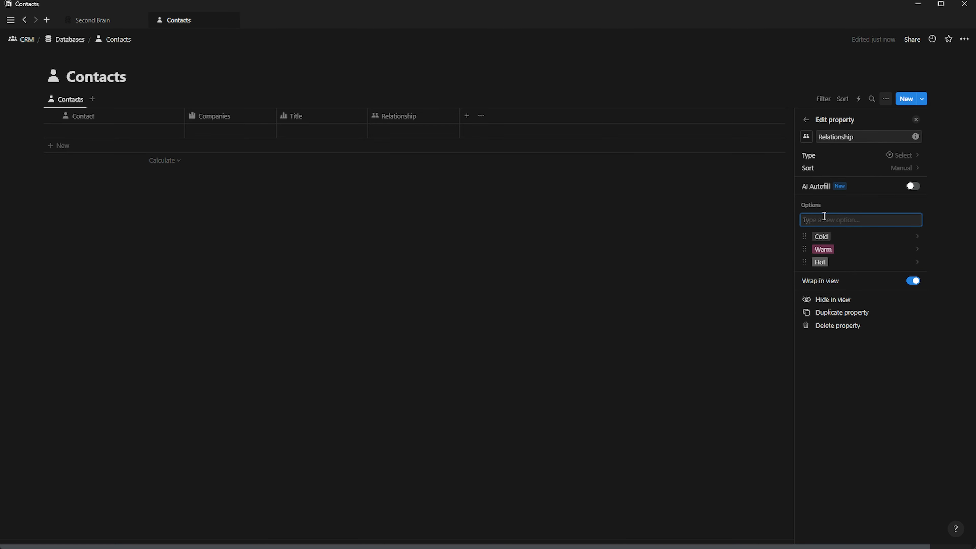
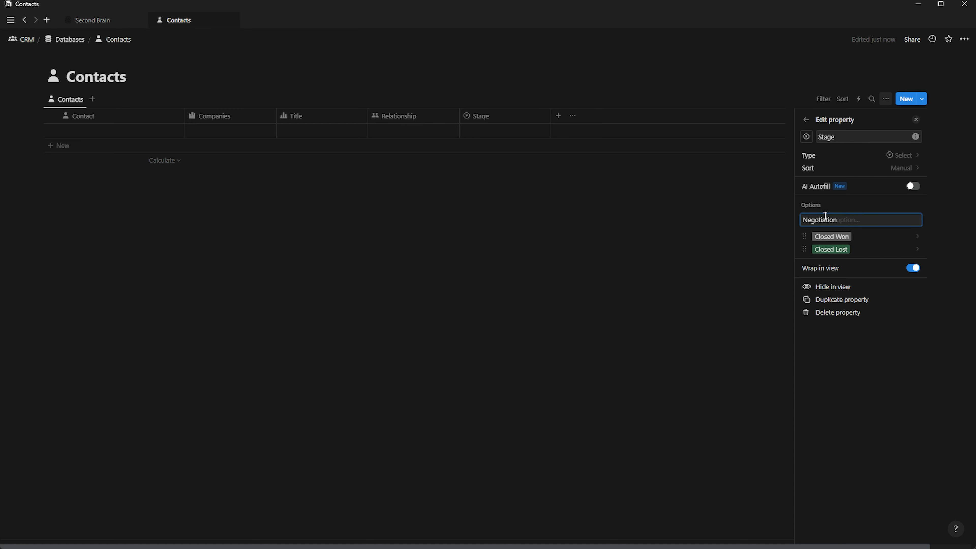
Add the options Negotiation, Proposal, Discovery and Prospect to the Stage property
{"action": "key", "text": "Return"}
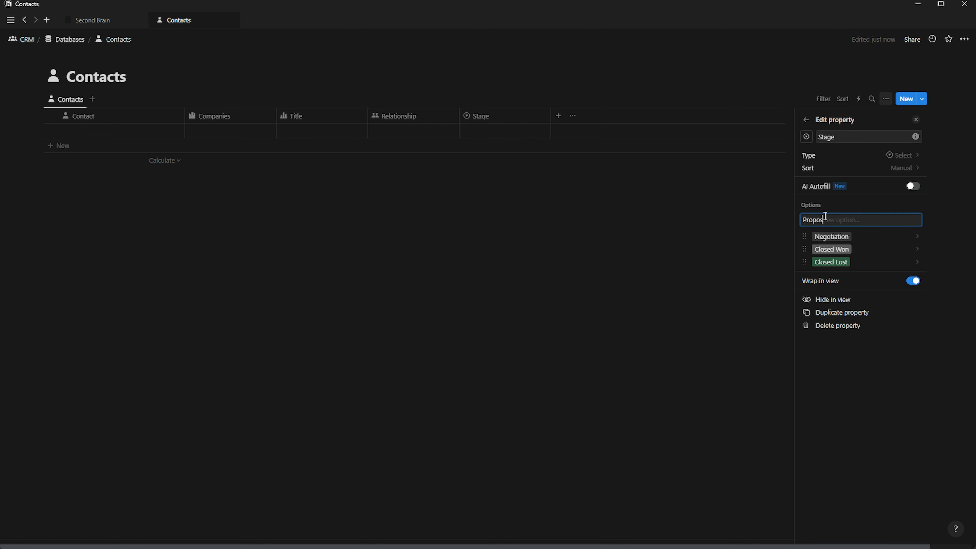
{"action": "type", "text": "Proposal"}
{"action": "key", "text": "Return"}
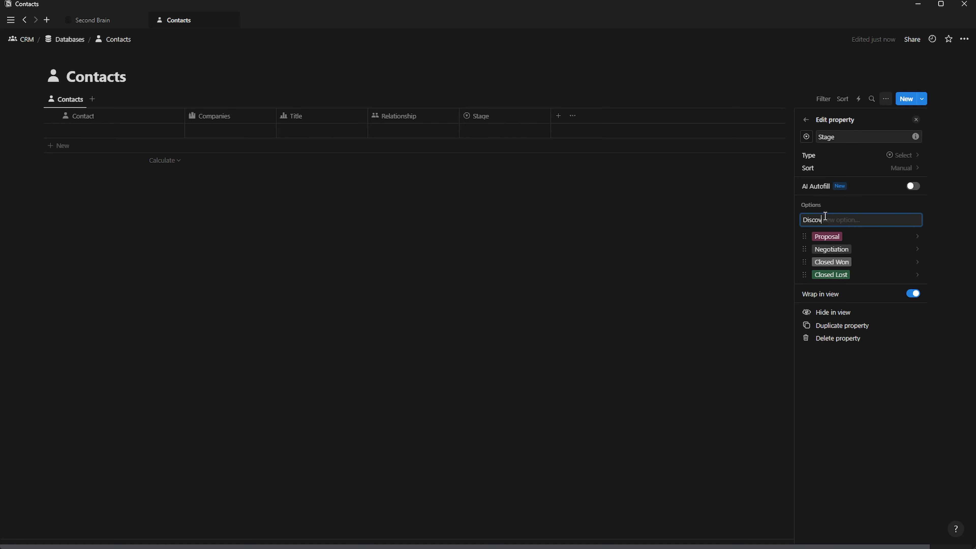
{"action": "type", "text": "Discovery"}
{"action": "key", "text": "Return"}
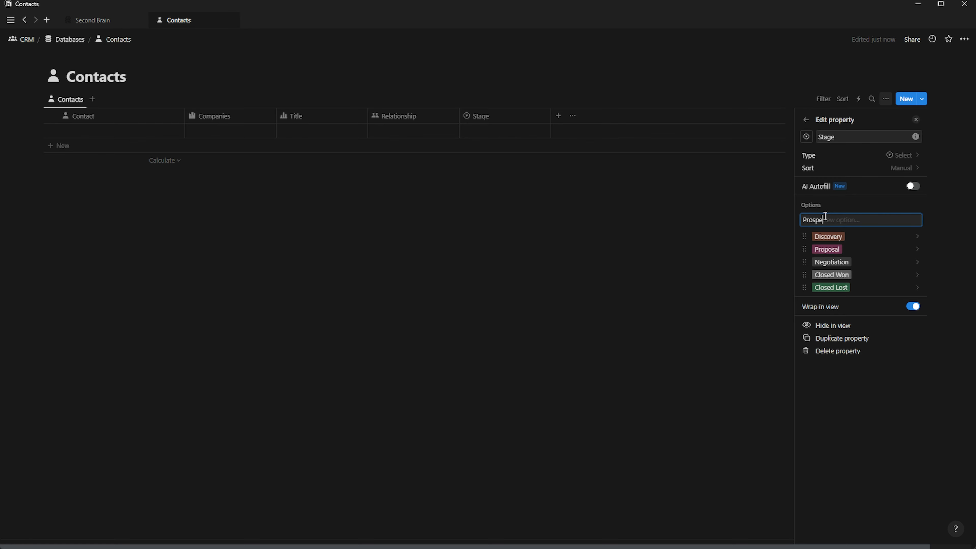
{"action": "type", "text": "Prospect"}
{"action": "key", "text": "Return"}
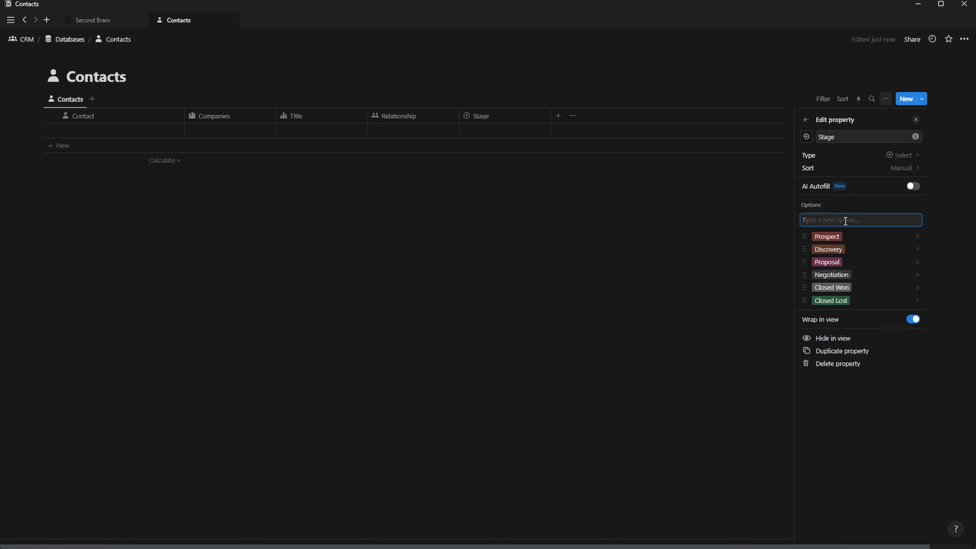
Color the Stage options Prospect blue, Discovery purple and Proposal green
{"action": "left_click", "coordinate": [865, 235]}
{"action": "left_click", "coordinate": [860, 386]}
{"action": "left_click", "coordinate": [854, 231]}
{"action": "left_click", "coordinate": [850, 232]}
{"action": "left_click", "coordinate": [855, 393]}
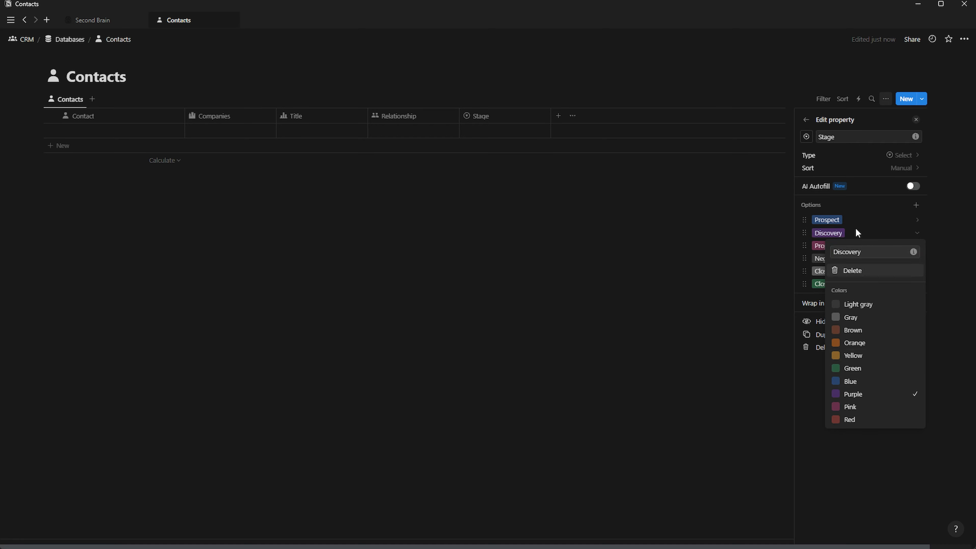
{"action": "left_click", "coordinate": [851, 246]}
{"action": "left_click", "coordinate": [852, 382]}
Color the Stage options Negotiation yellow and Closed Won red, and finish editing the property
{"action": "left_click", "coordinate": [849, 258]}
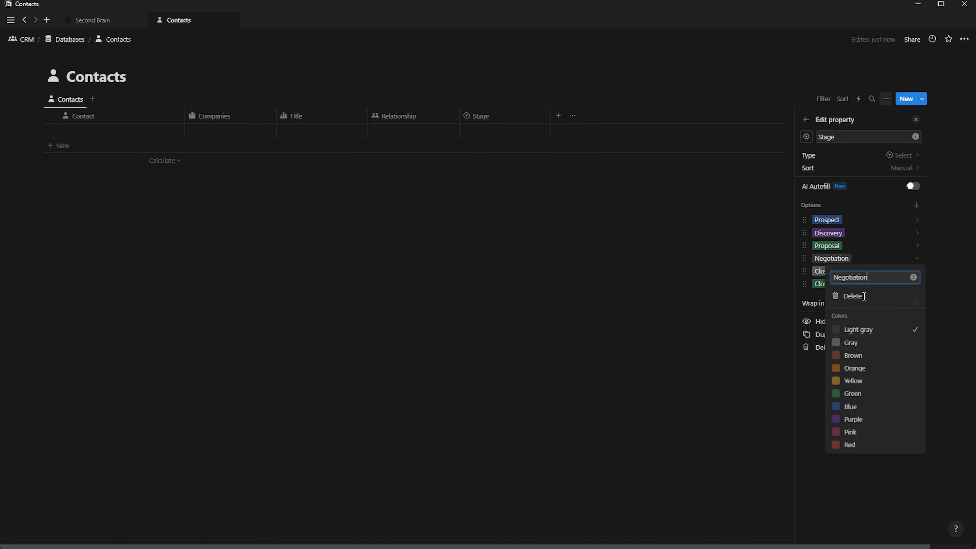
{"action": "left_click", "coordinate": [853, 380]}
{"action": "left_click", "coordinate": [845, 271]}
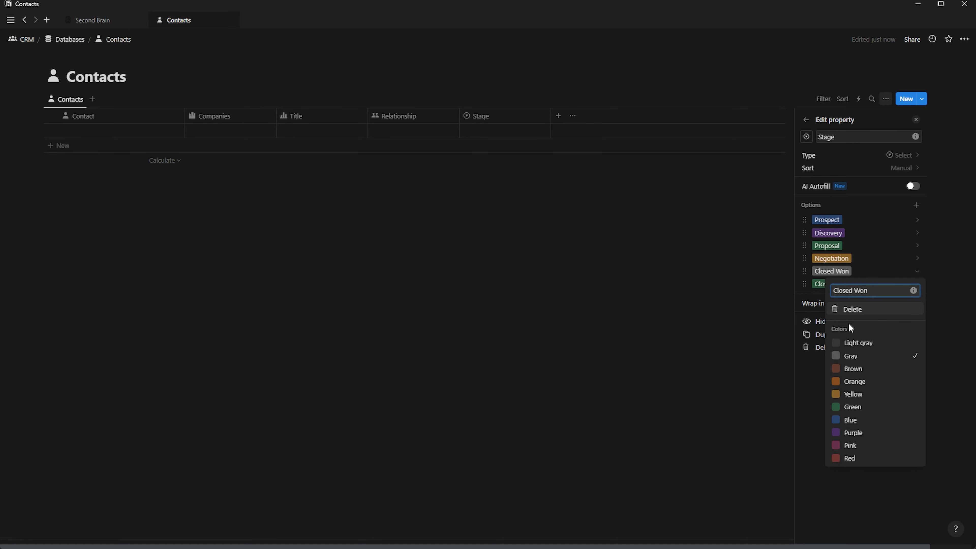
{"action": "left_click", "coordinate": [853, 458]}
{"action": "left_click", "coordinate": [855, 284]}
{"action": "left_click", "coordinate": [763, 241]}
{"action": "left_click", "coordinate": [917, 119]}
Add a date property named Last Contacted to the Contacts table with a 24 hour time format
{"action": "left_click", "coordinate": [558, 116]}
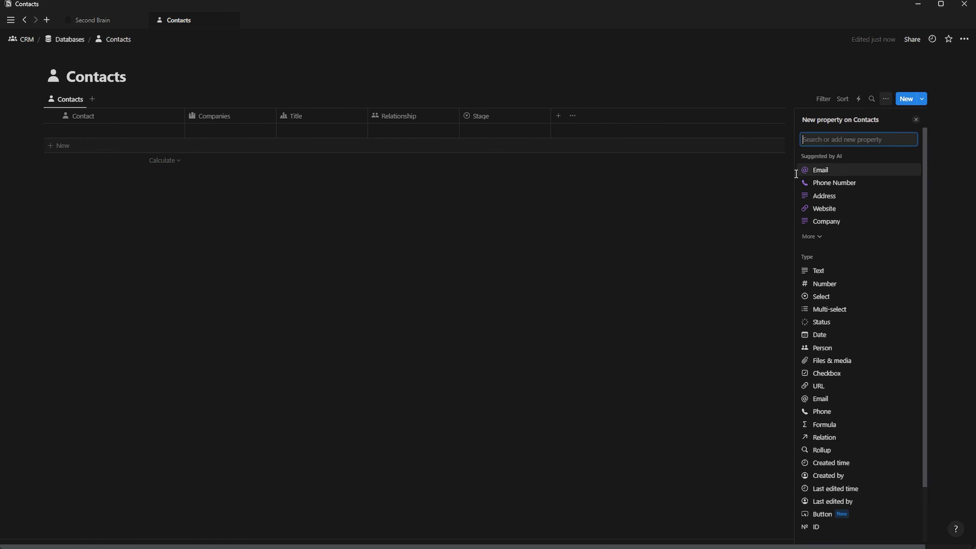
{"action": "left_click", "coordinate": [820, 334]}
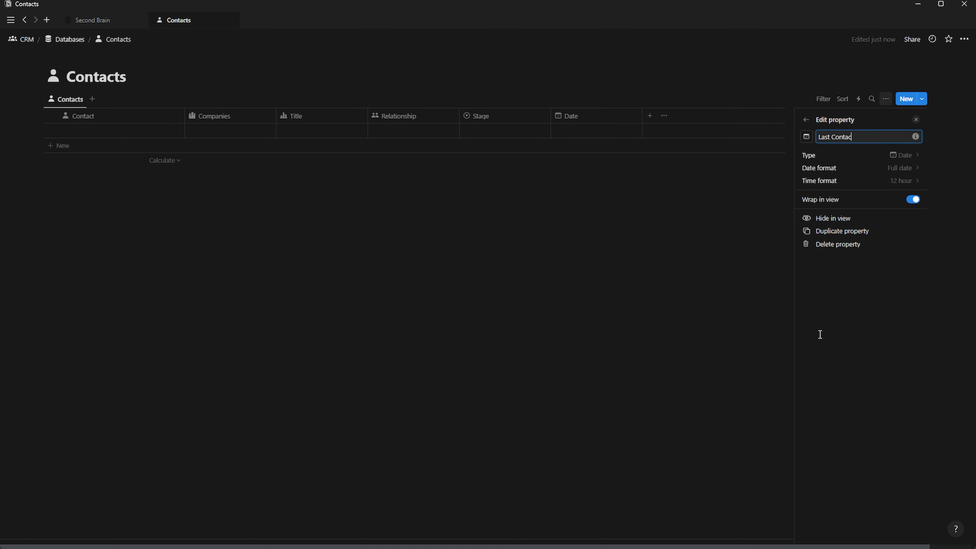
{"action": "left_click", "coordinate": [903, 181]}
{"action": "left_click", "coordinate": [861, 219]}
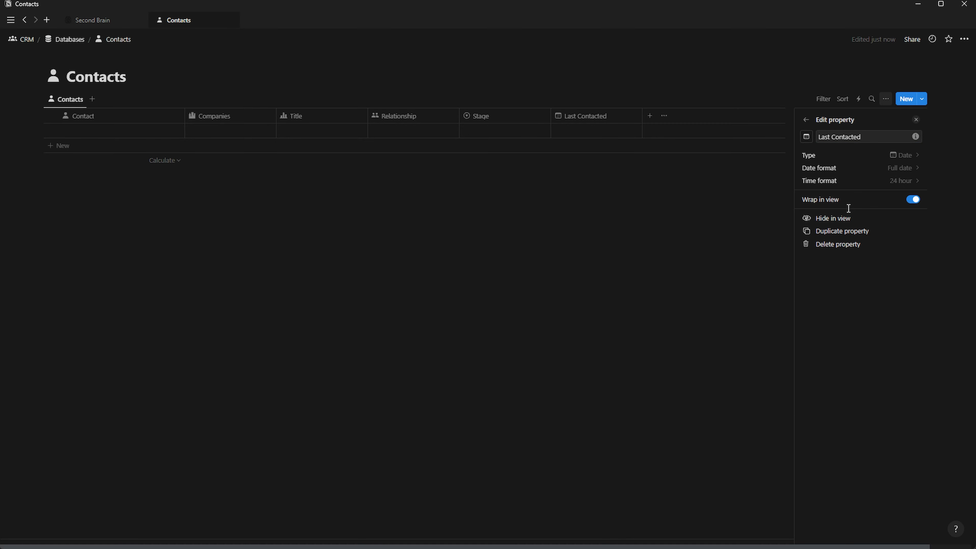
Add a two-way relation from Contacts to the Tasks database and give the Tasks property a circle icon
{"action": "left_click", "coordinate": [650, 116]}
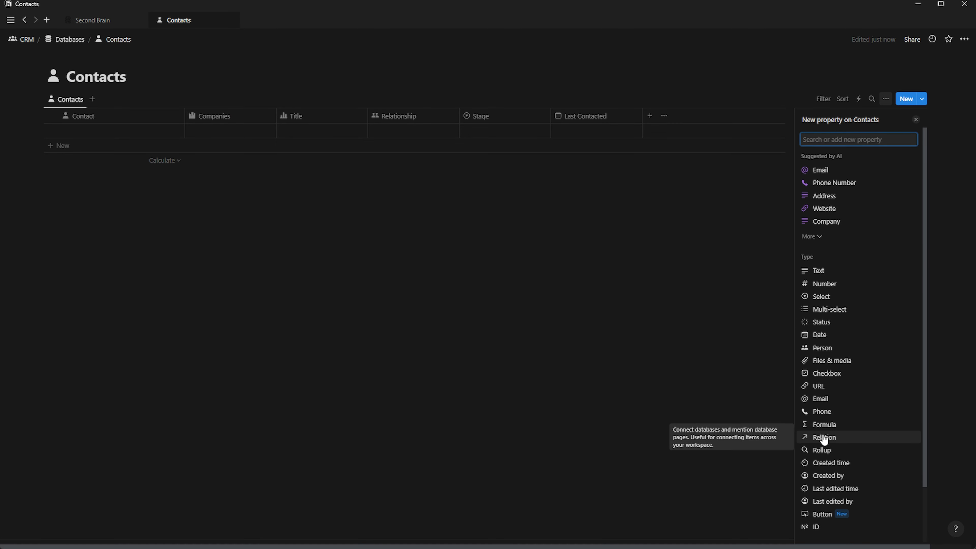
{"action": "left_click", "coordinate": [824, 437]}
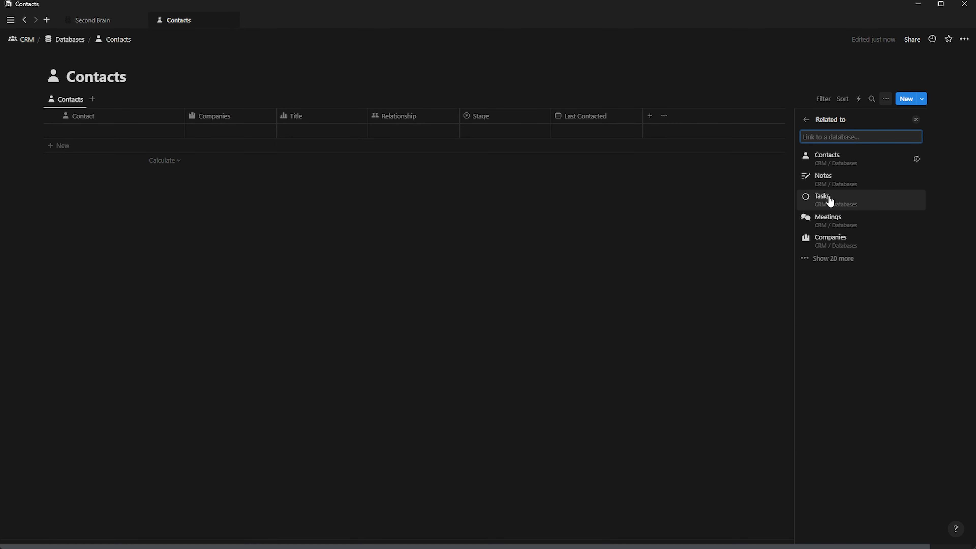
{"action": "left_click", "coordinate": [830, 199]}
{"action": "left_click", "coordinate": [912, 178]}
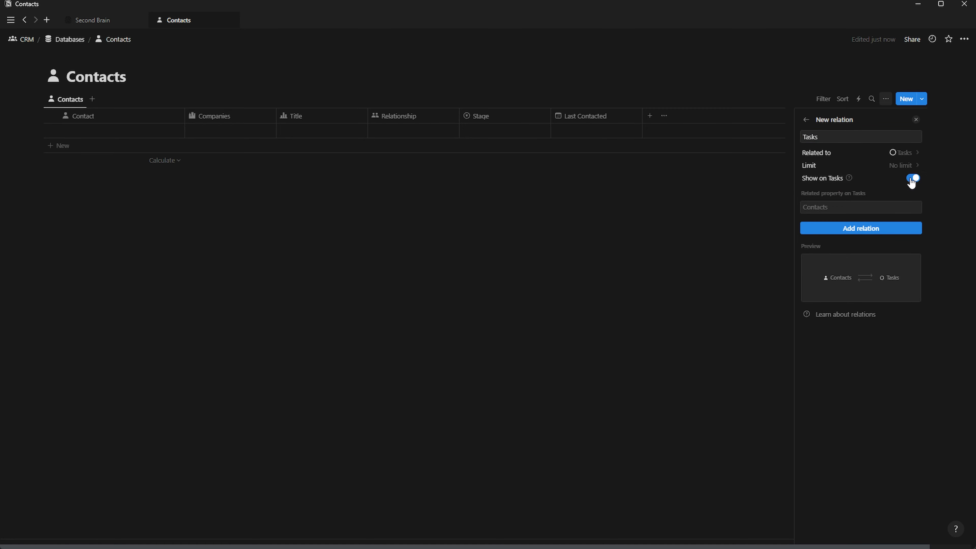
{"action": "left_click", "coordinate": [873, 233]}
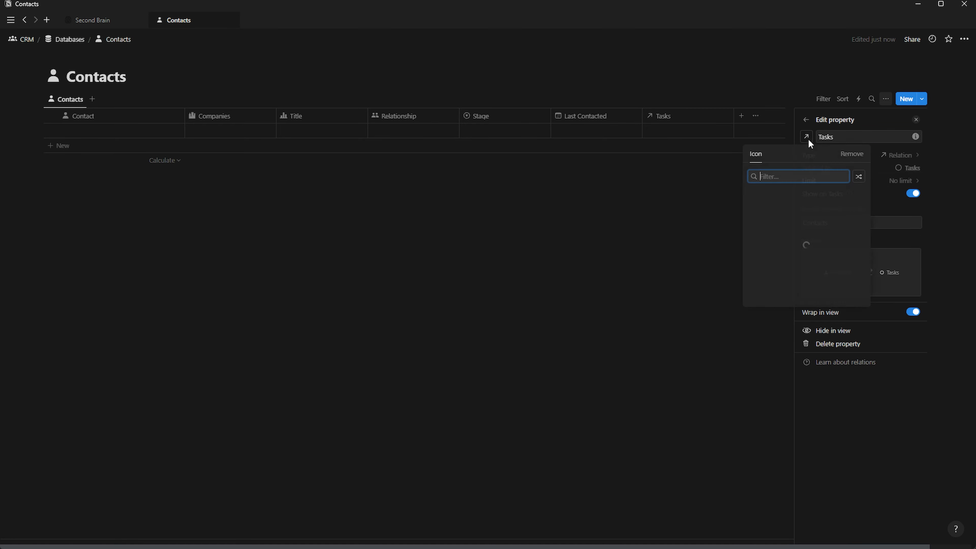
{"action": "key", "text": "Escape"}
Add a two-way relation from Contacts to the Meetings database and give the Meetings property a chat bubbles icon
{"action": "left_click", "coordinate": [741, 116]}
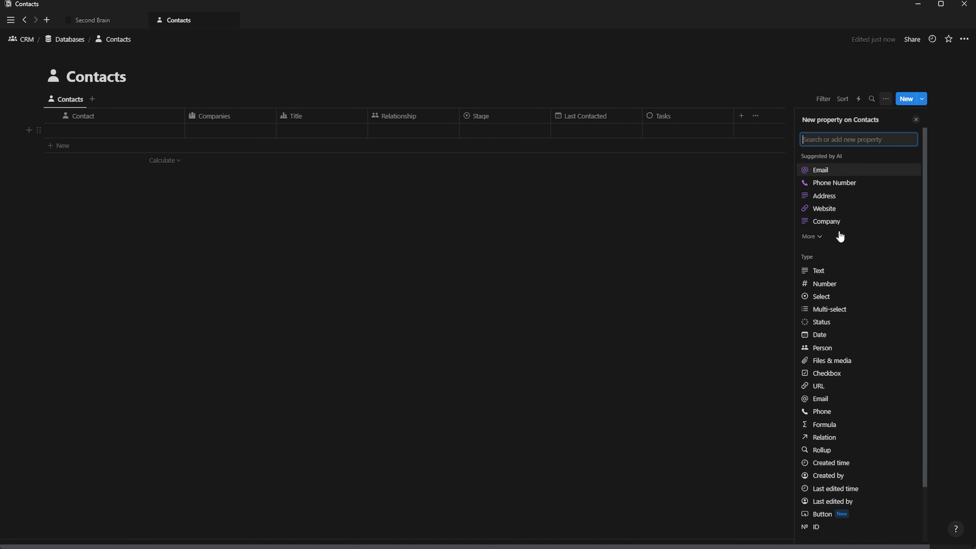
{"action": "left_click", "coordinate": [827, 437]}
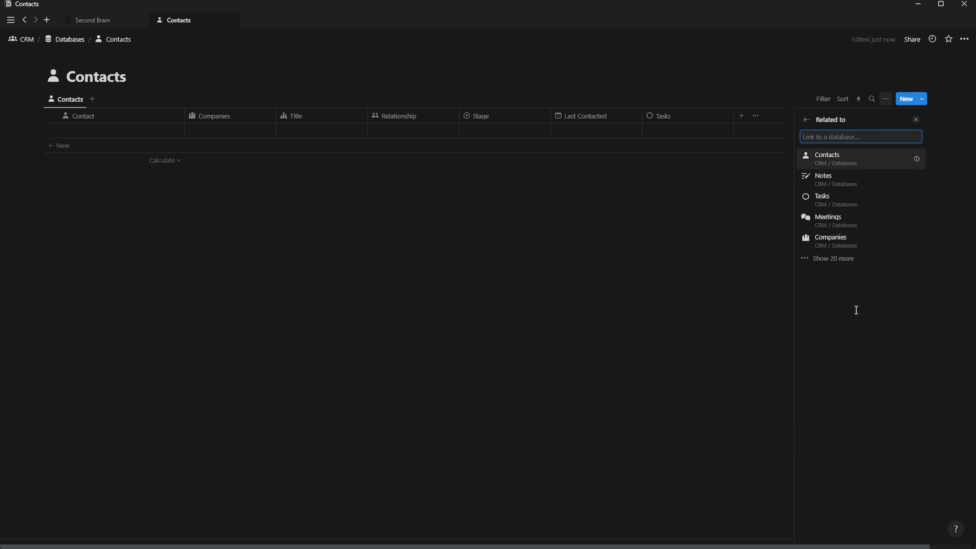
{"action": "left_click", "coordinate": [825, 222]}
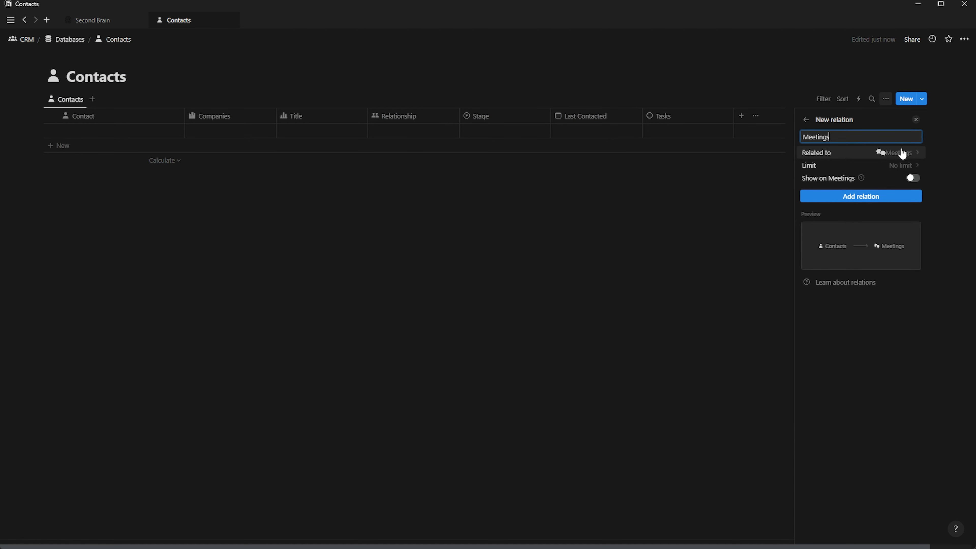
{"action": "left_click", "coordinate": [912, 177]}
{"action": "left_click", "coordinate": [862, 229]}
{"action": "left_click", "coordinate": [828, 207]}
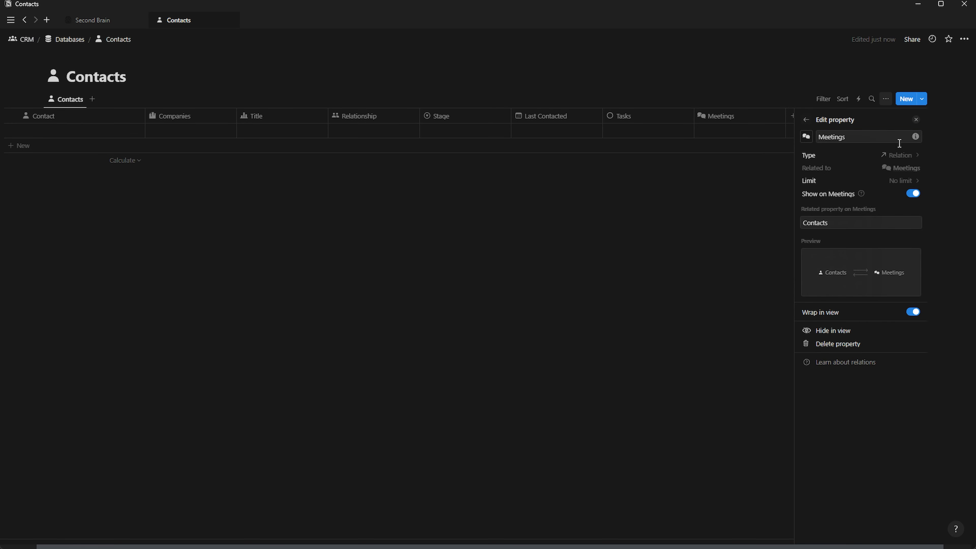
{"action": "left_click", "coordinate": [916, 119]}
Add a two-way relation from Contacts to the Notes database and give the Notes property a note-with-pencil icon
{"action": "left_click", "coordinate": [832, 117]}
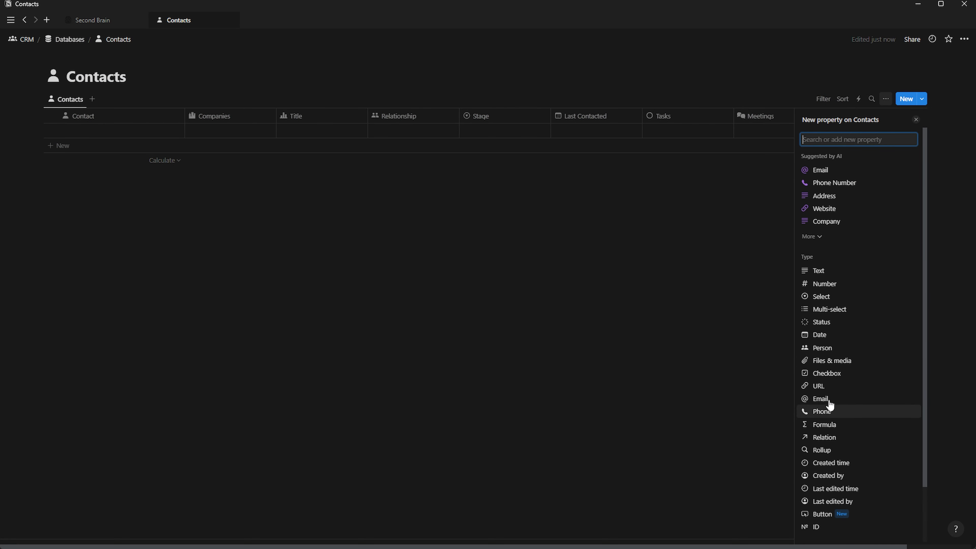
{"action": "left_click", "coordinate": [826, 437]}
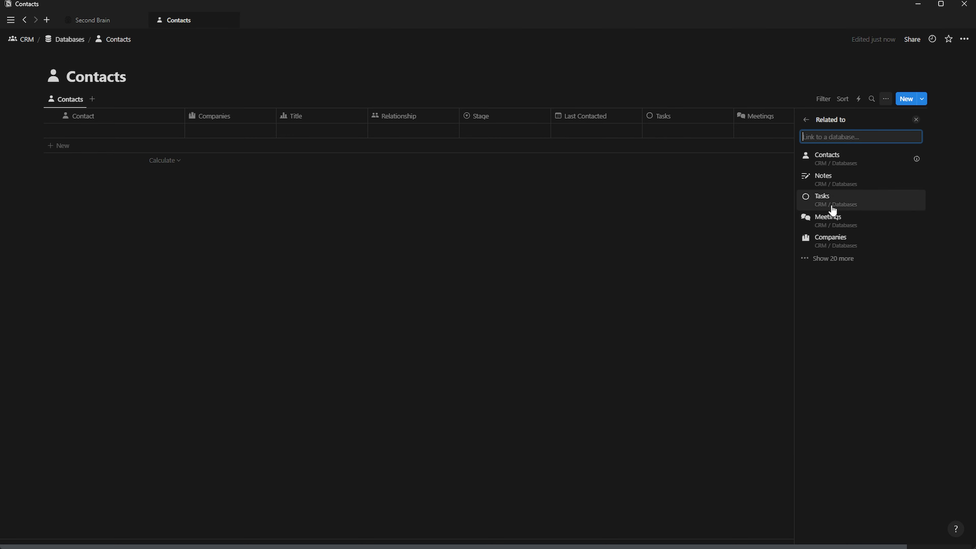
{"action": "left_click", "coordinate": [830, 179]}
{"action": "left_click", "coordinate": [910, 179]}
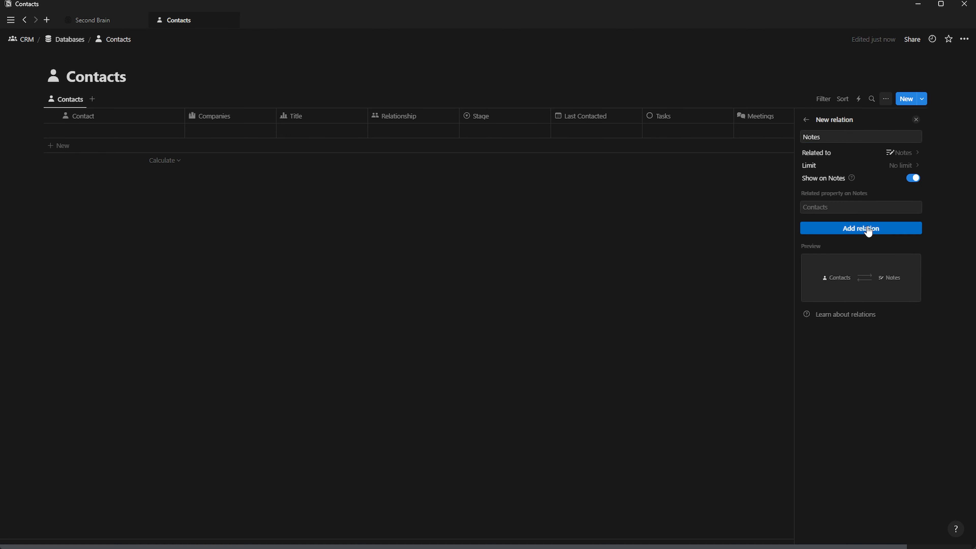
{"action": "left_click", "coordinate": [867, 230]}
{"action": "left_click", "coordinate": [9, 144]}
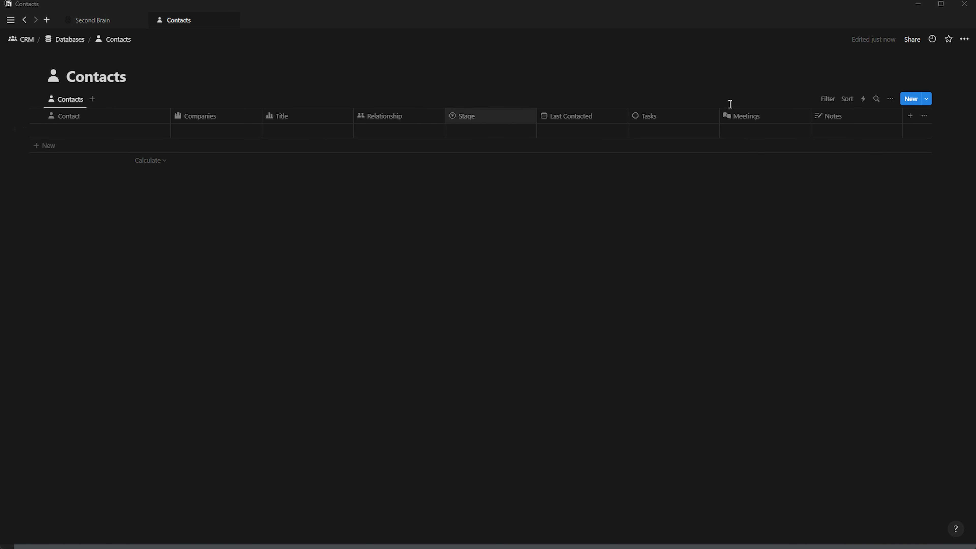
Add a number property named Estimated Ammount to the Contacts table and set its number format to Euro
{"action": "left_click", "coordinate": [910, 115]}
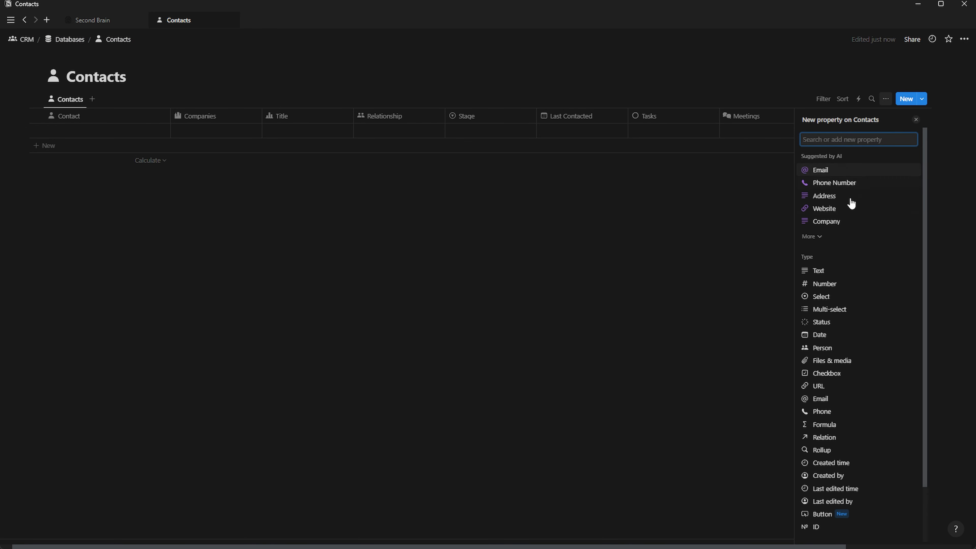
{"action": "left_click", "coordinate": [824, 285]}
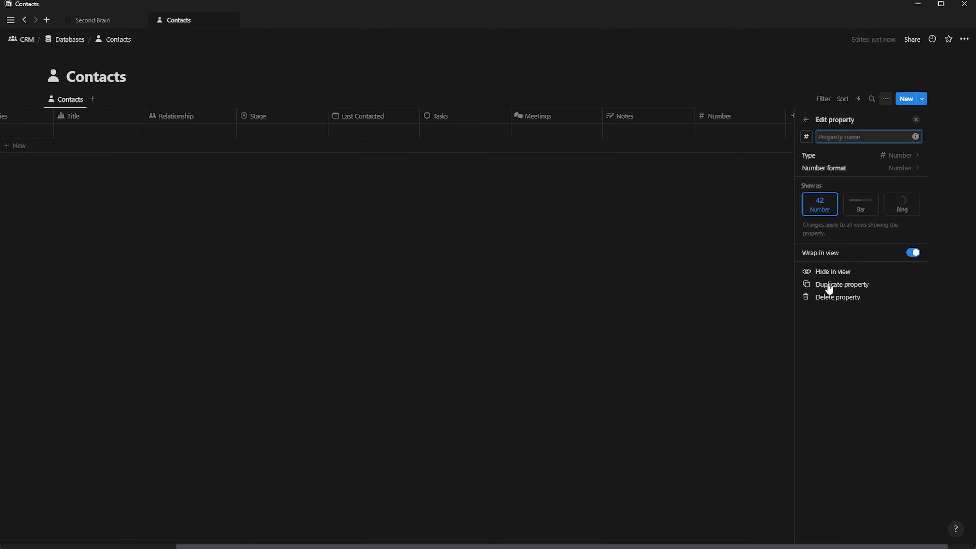
{"action": "type", "text": "Estimated Ammount"}
{"action": "left_click", "coordinate": [902, 167]}
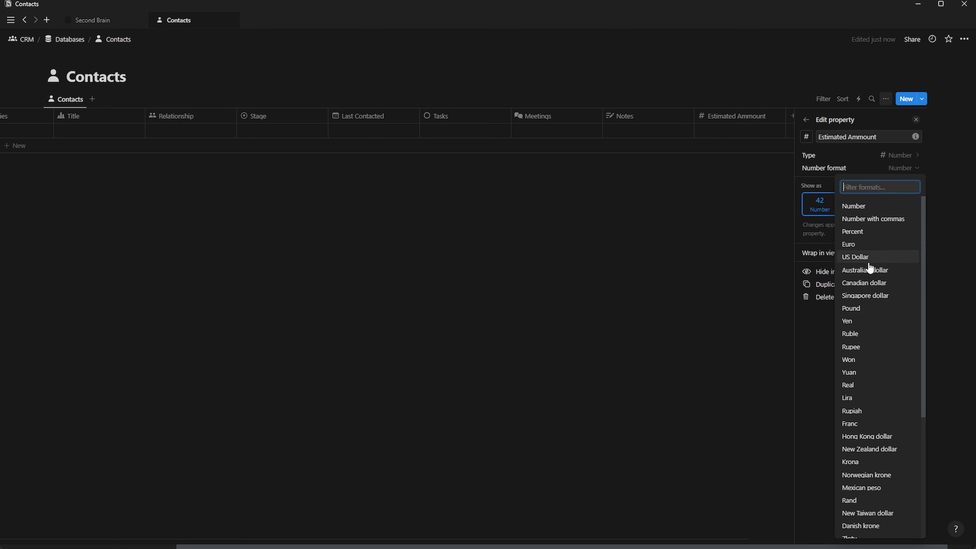
{"action": "left_click", "coordinate": [860, 246]}
Find a banknote icon with the search term money, apply it to the Estimated Ammount property, and finish editing the property
{"action": "left_click", "coordinate": [807, 137]}
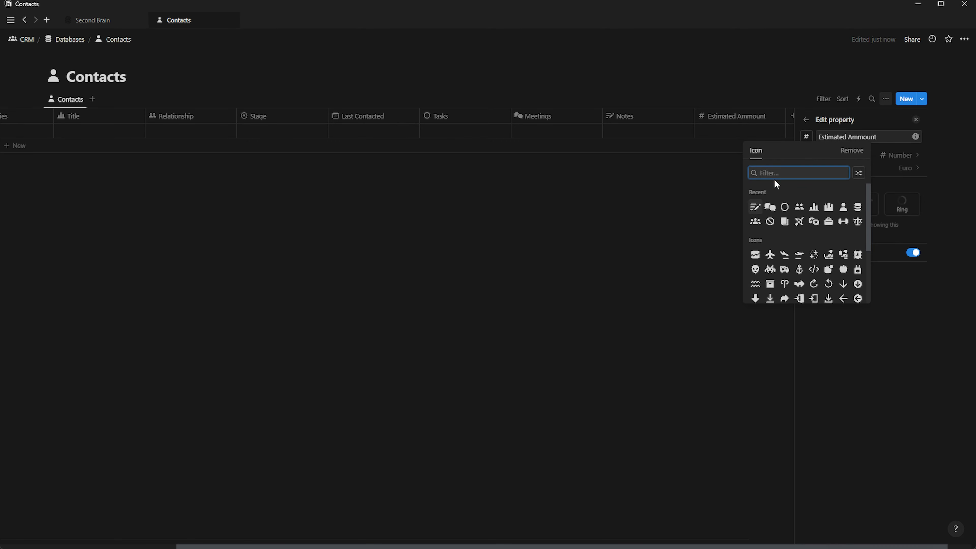
{"action": "type", "text": "mone"}
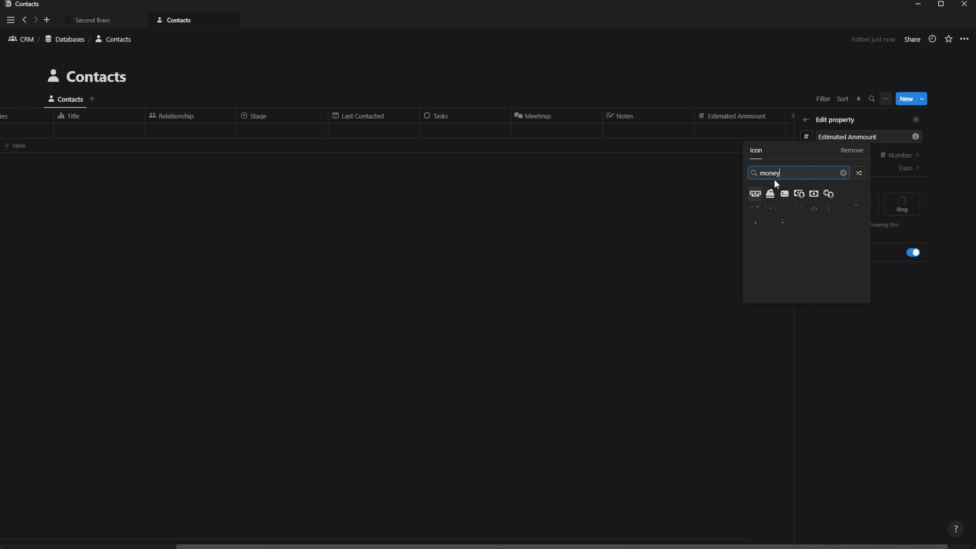
{"action": "type", "text": "y"}
{"action": "key", "text": "Return"}
{"action": "left_click", "coordinate": [916, 119]}
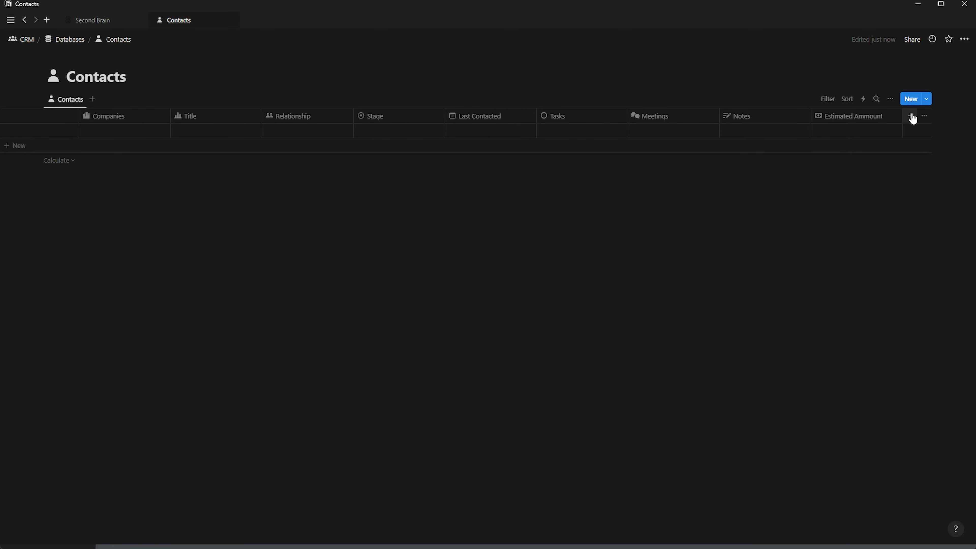
Add an Email property and a Phone property to the Contacts table, keeping their default names
{"action": "left_click", "coordinate": [912, 117]}
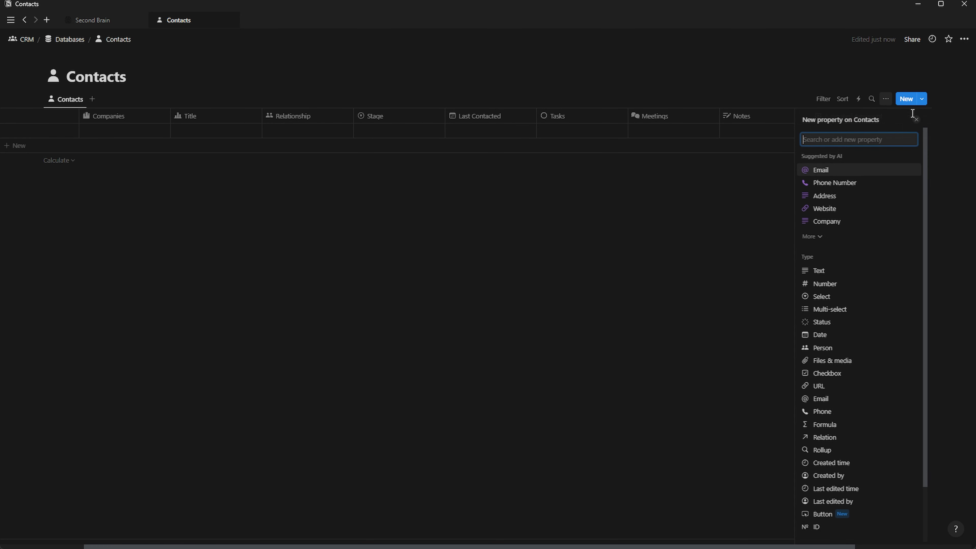
{"action": "left_click", "coordinate": [822, 401]}
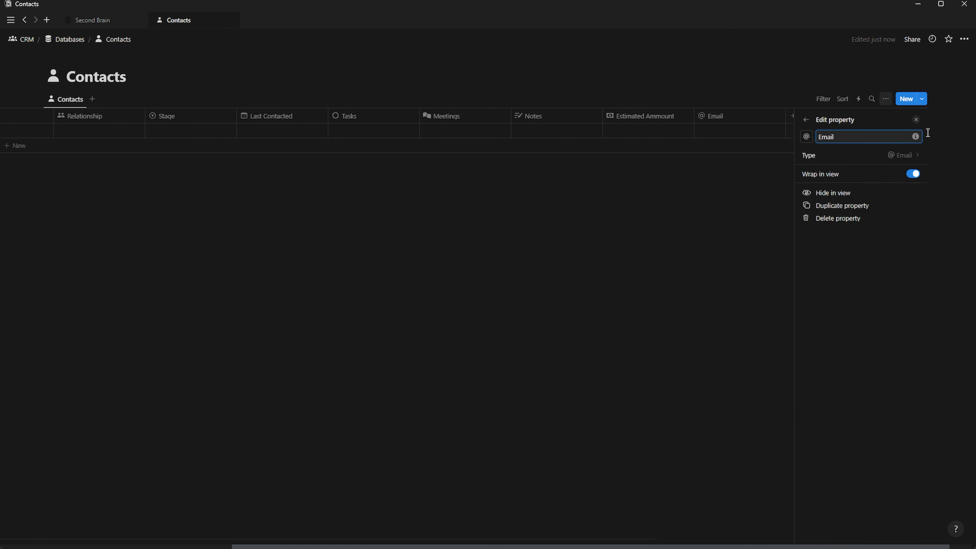
{"action": "left_click", "coordinate": [917, 120]}
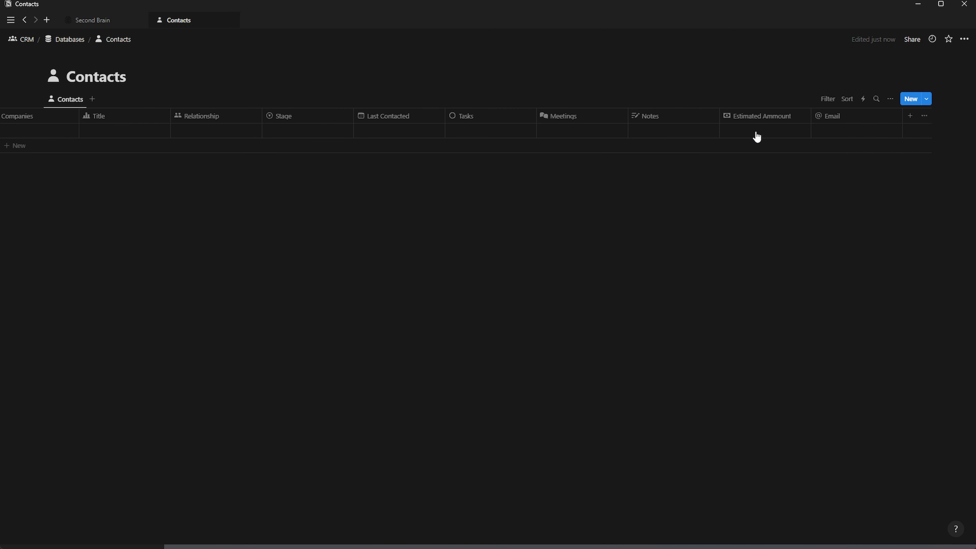
{"action": "left_click", "coordinate": [911, 117]}
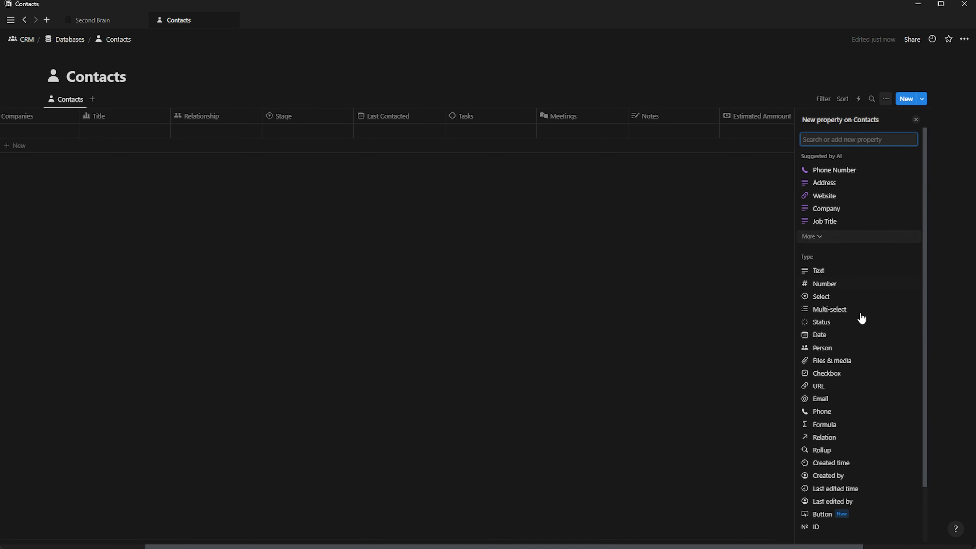
{"action": "left_click", "coordinate": [824, 411]}
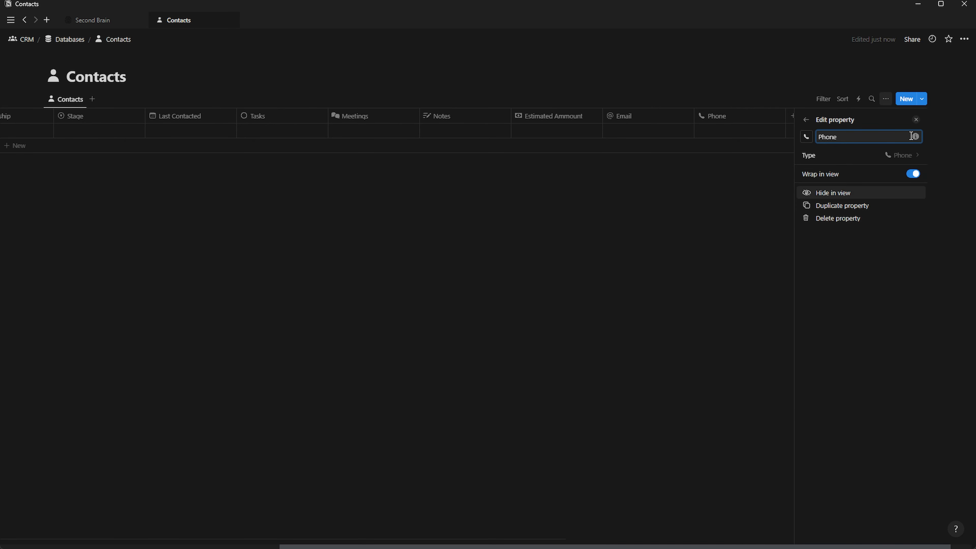
{"action": "left_click", "coordinate": [918, 121]}
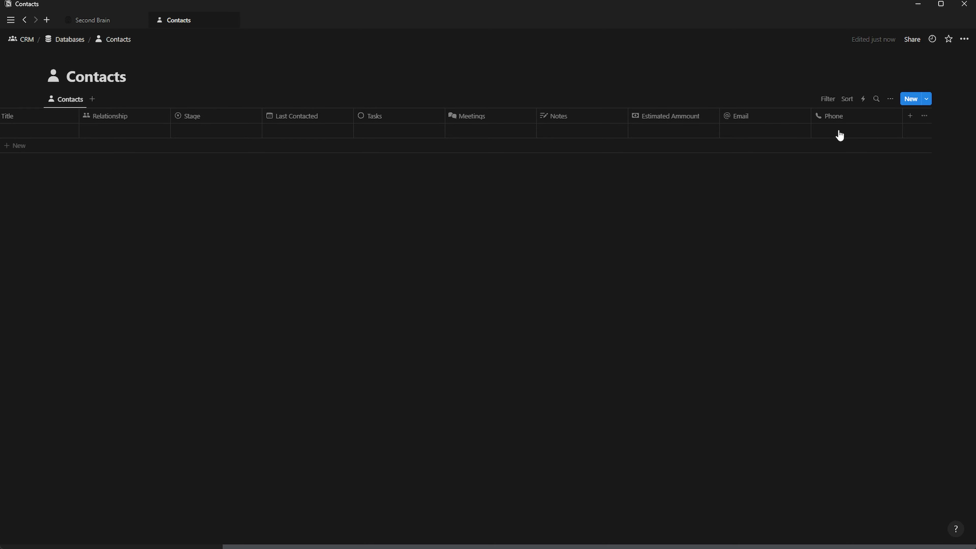
Add a URL property named LinkedIn to the Contacts table and give it a person icon
{"action": "left_click", "coordinate": [911, 119]}
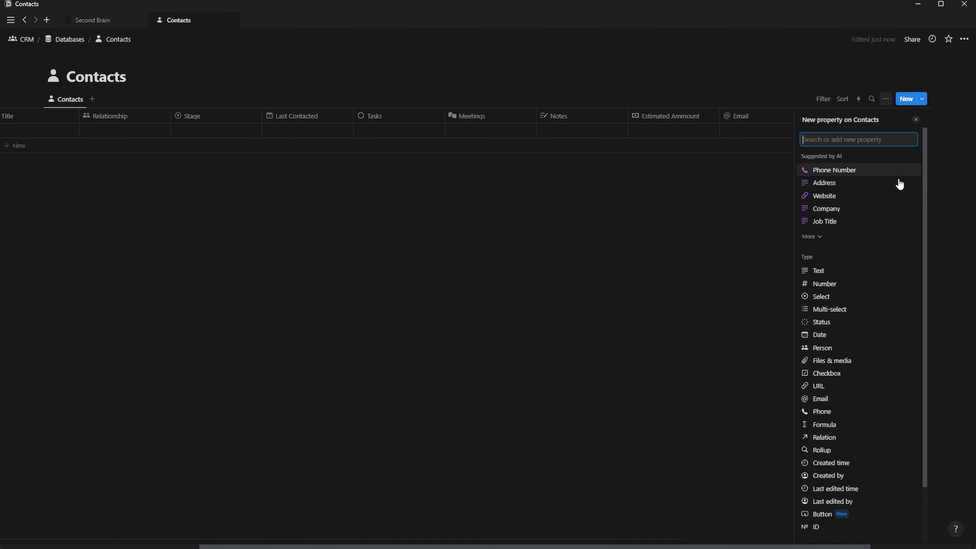
{"action": "left_click", "coordinate": [827, 389]}
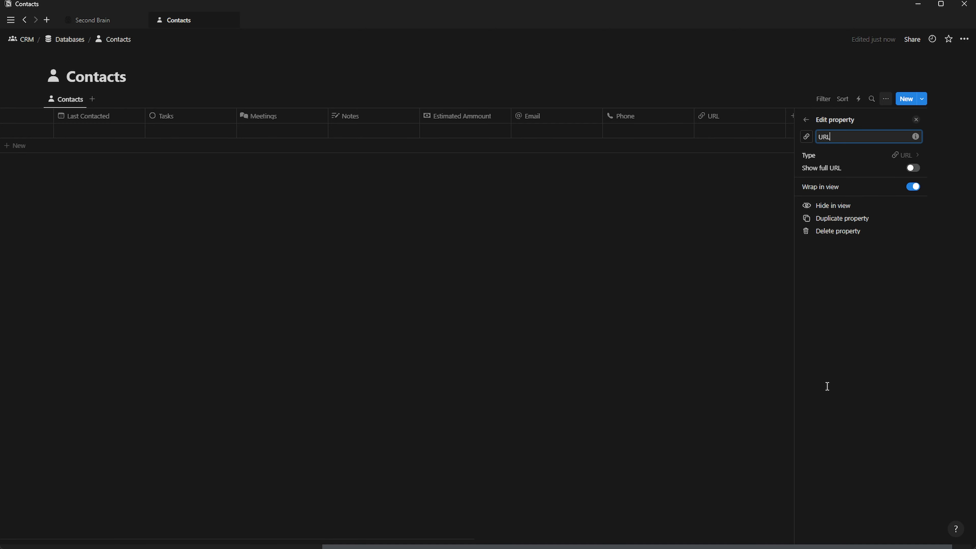
{"action": "left_click", "coordinate": [807, 138]}
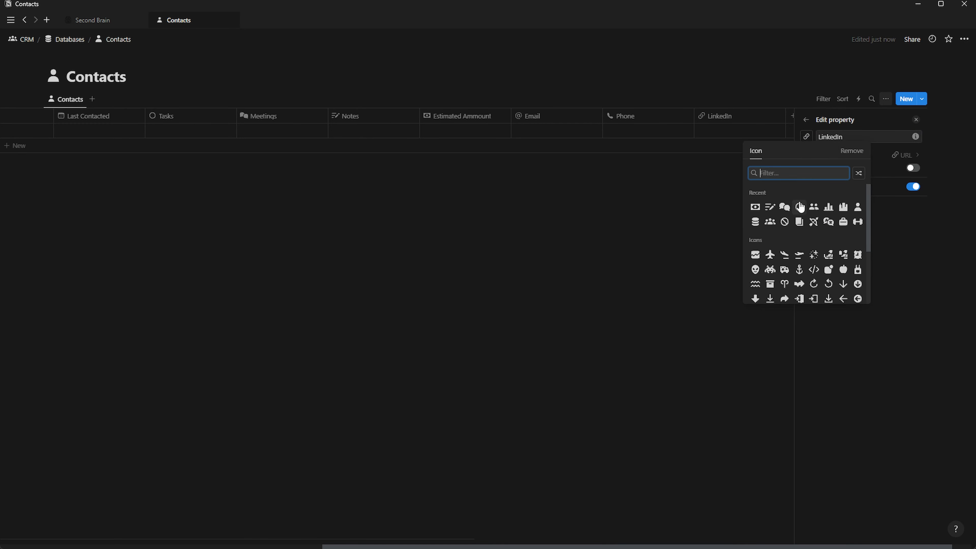
{"action": "type", "text": "pers"}
{"action": "left_click", "coordinate": [771, 209]}
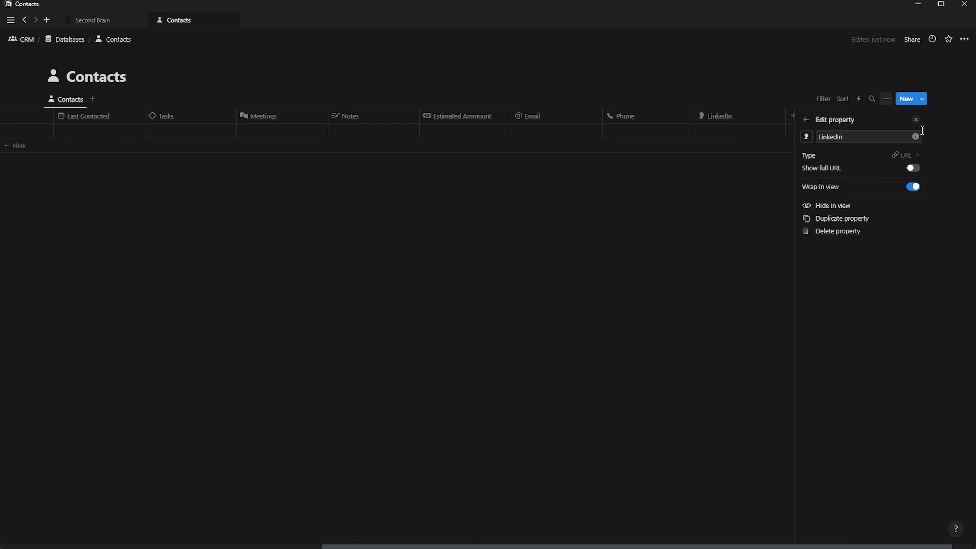
{"action": "left_click", "coordinate": [917, 120]}
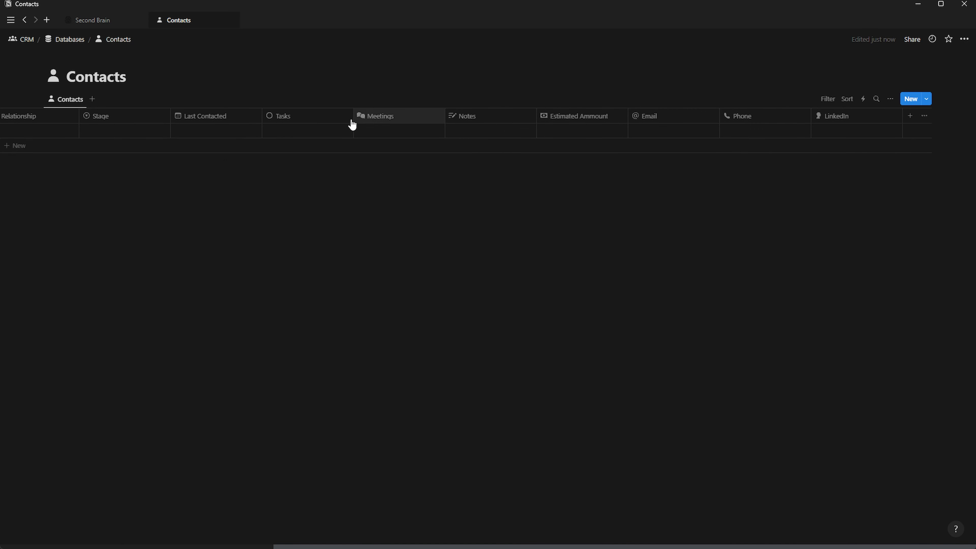
Freeze the Contacts table up to the Contact column and check that it stays in place across the other columns
{"action": "scroll", "coordinate": [350, 125], "scroll_direction": "left", "scroll_amount": 10}
{"action": "left_click", "coordinate": [107, 115]}
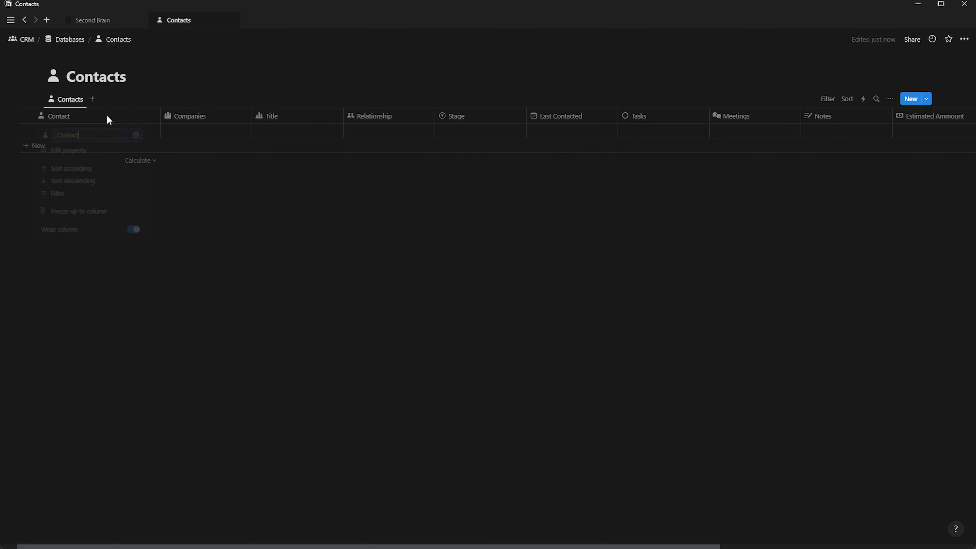
{"action": "left_click", "coordinate": [83, 210]}
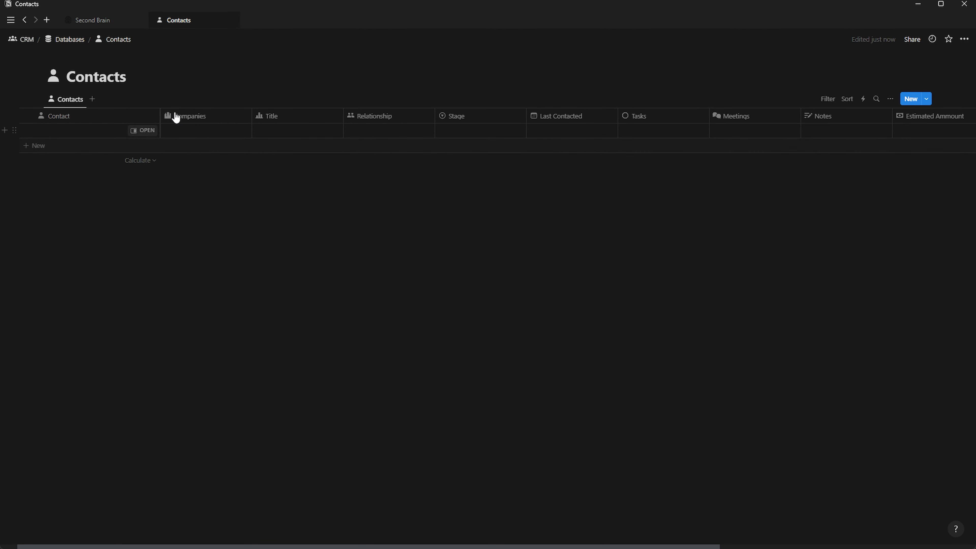
{"action": "scroll", "coordinate": [322, 131], "scroll_direction": "right", "scroll_amount": 8}
{"action": "scroll", "coordinate": [371, 134], "scroll_direction": "left", "scroll_amount": 5}
{"action": "scroll", "coordinate": [371, 134], "scroll_direction": "right", "scroll_amount": 5}
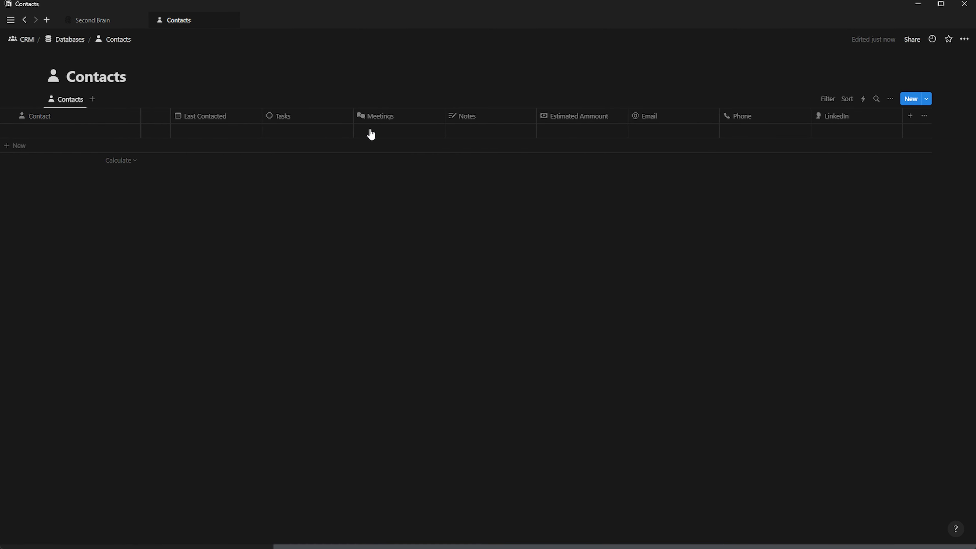
{"action": "left_click_drag", "start_coordinate": [335, 546], "coordinate": [57, 542]}
{"action": "scroll", "coordinate": [174, 543], "scroll_direction": "right", "scroll_amount": 6}
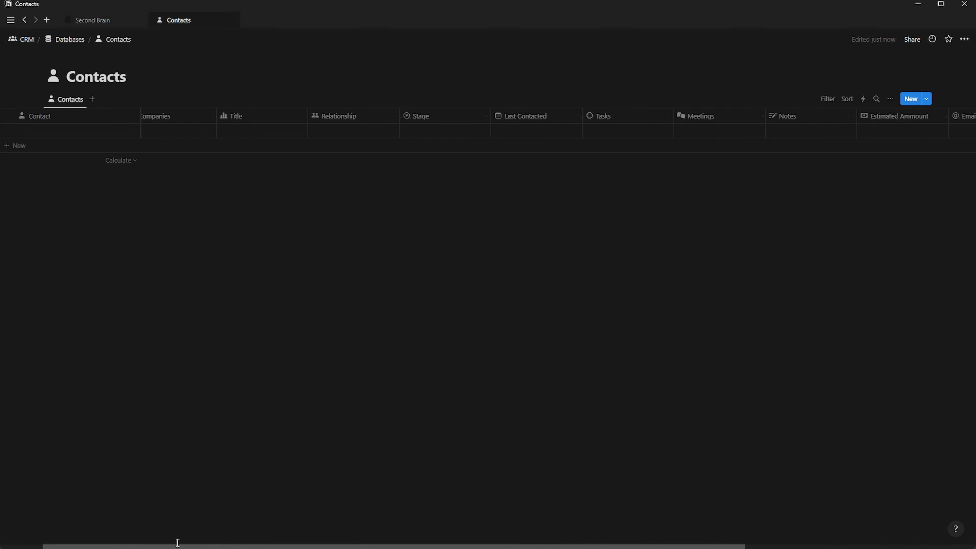
{"action": "scroll", "coordinate": [69, 532], "scroll_direction": "left", "scroll_amount": 6}
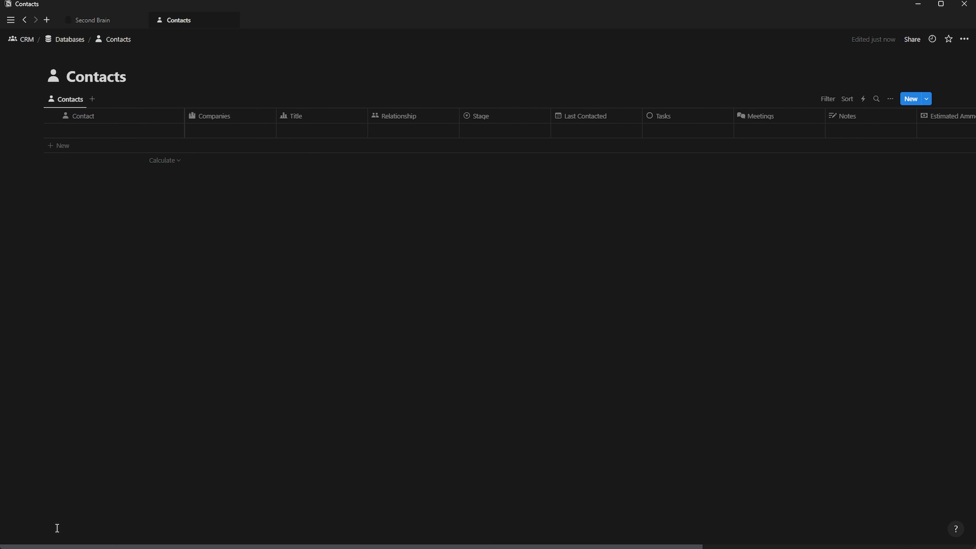
Return to the Databases page and open the Companies database
{"action": "left_click", "coordinate": [67, 40]}
{"action": "left_click", "coordinate": [338, 199]}
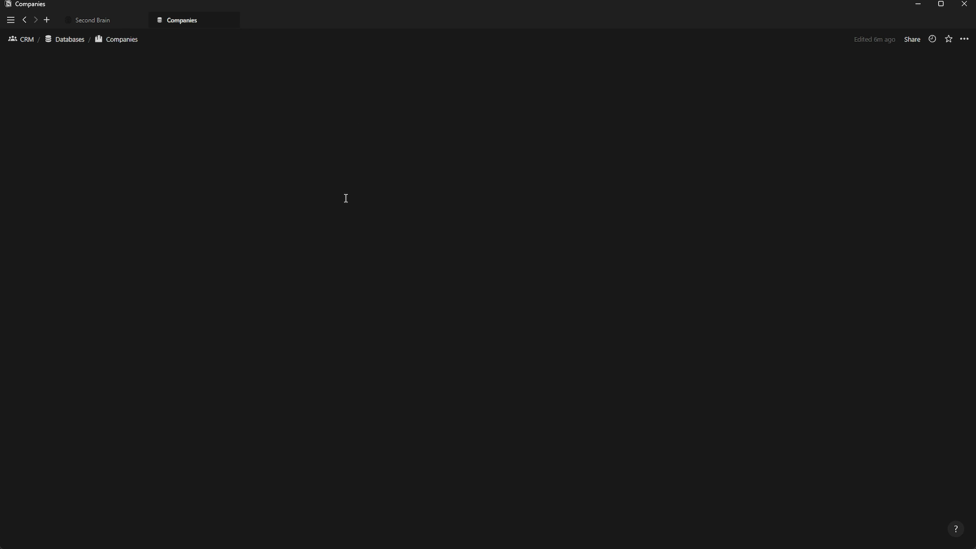
Give the Contacts relation property in the Companies table a person icon
{"action": "left_click", "coordinate": [214, 117]}
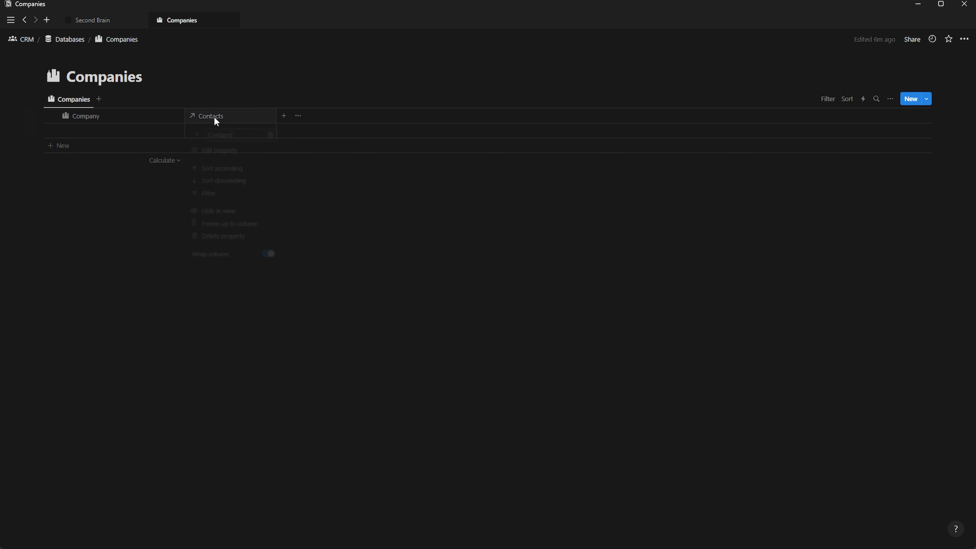
{"action": "left_click", "coordinate": [196, 135]}
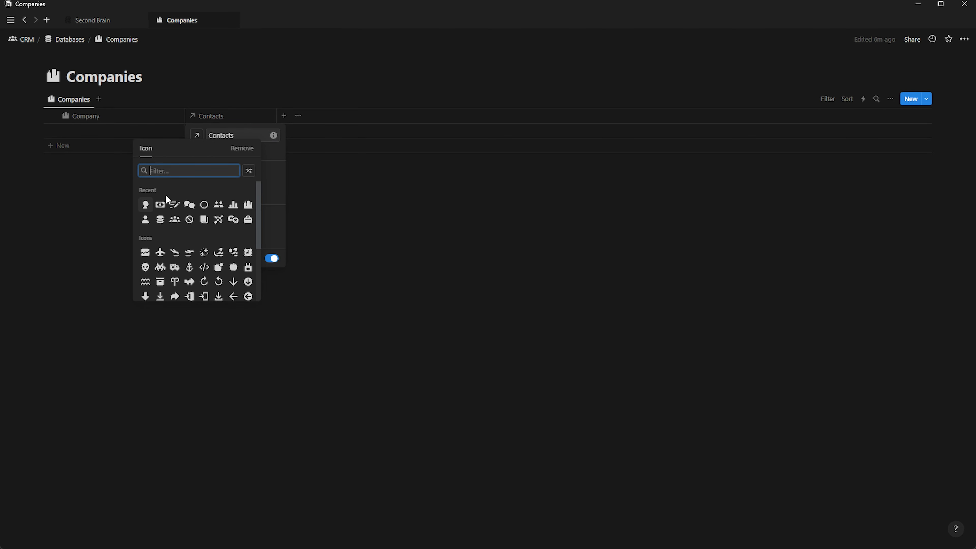
{"action": "left_click", "coordinate": [145, 220]}
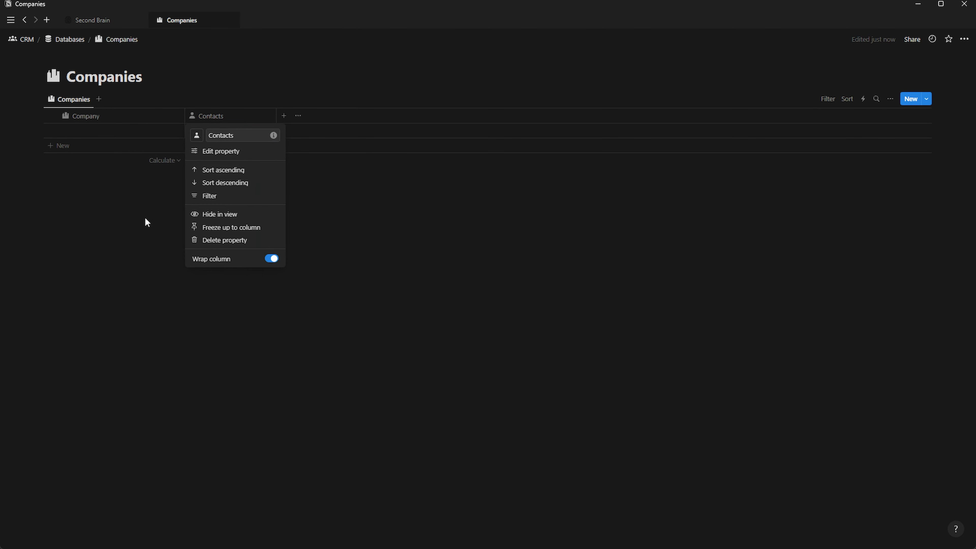
{"action": "left_click", "coordinate": [406, 196]}
Add a Text property named Owner to the Companies table and give it the bar chart icon
{"action": "left_click", "coordinate": [284, 116]}
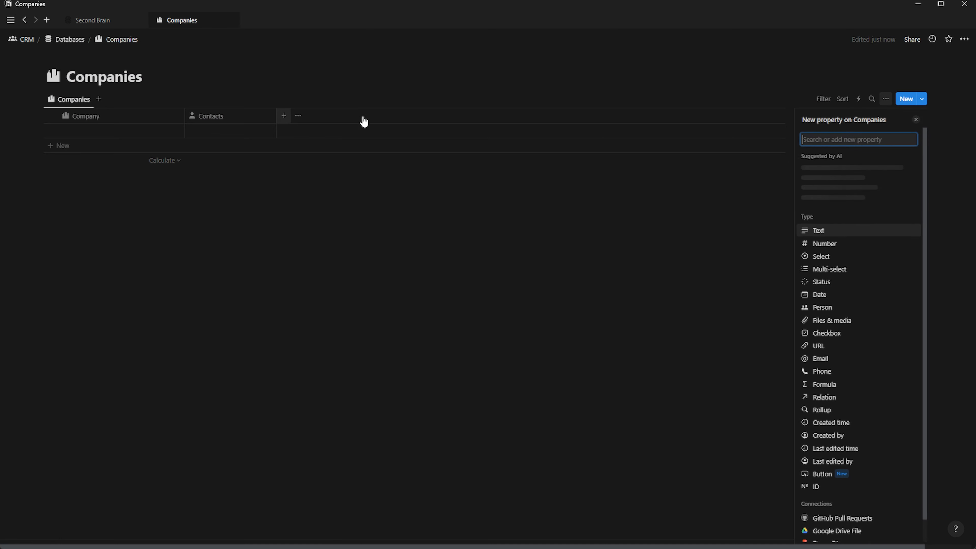
{"action": "left_click", "coordinate": [826, 232]}
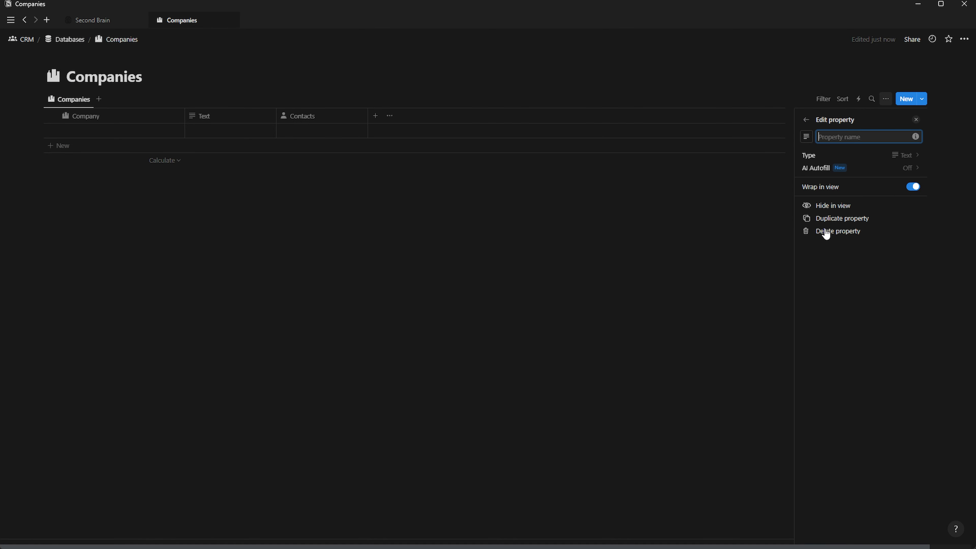
{"action": "type", "text": "Owner"}
{"action": "left_click", "coordinate": [806, 136]}
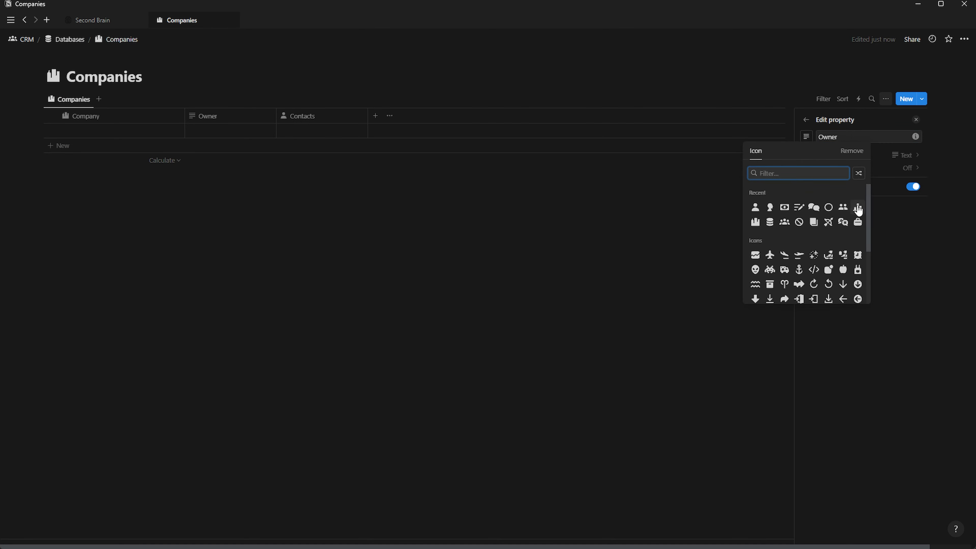
{"action": "left_click", "coordinate": [857, 210]}
{"action": "left_click", "coordinate": [916, 119]}
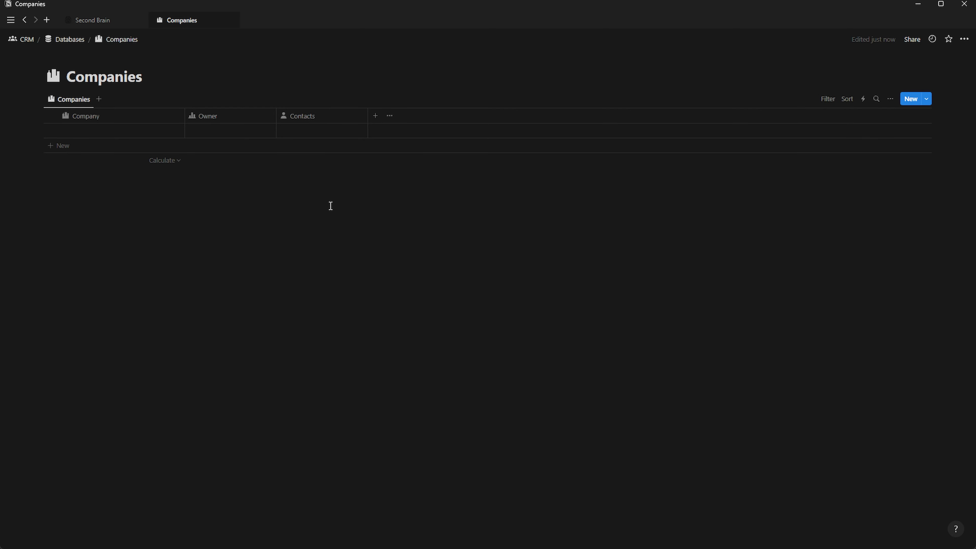
Add a URL property named Website to the Companies table and give it a globe icon
{"action": "left_click", "coordinate": [375, 115]}
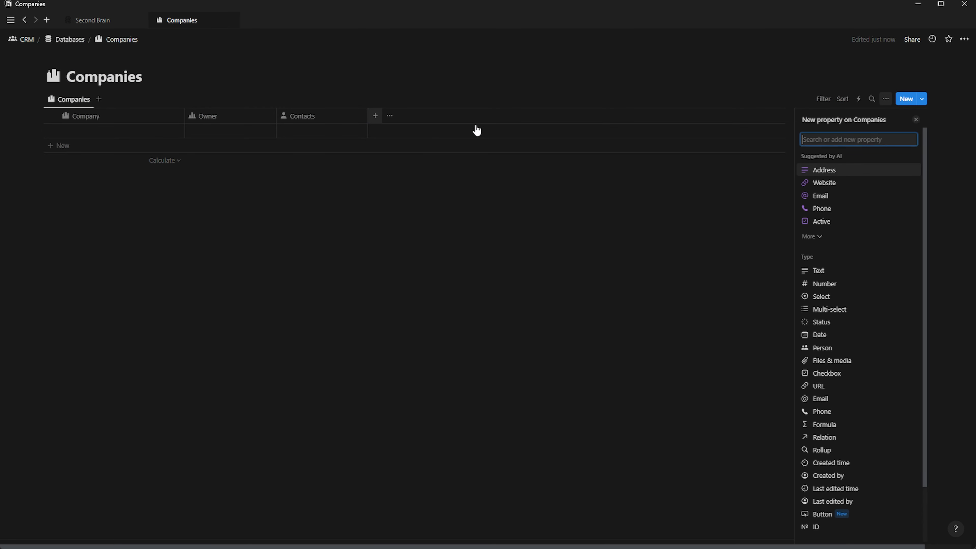
{"action": "left_click", "coordinate": [817, 387]}
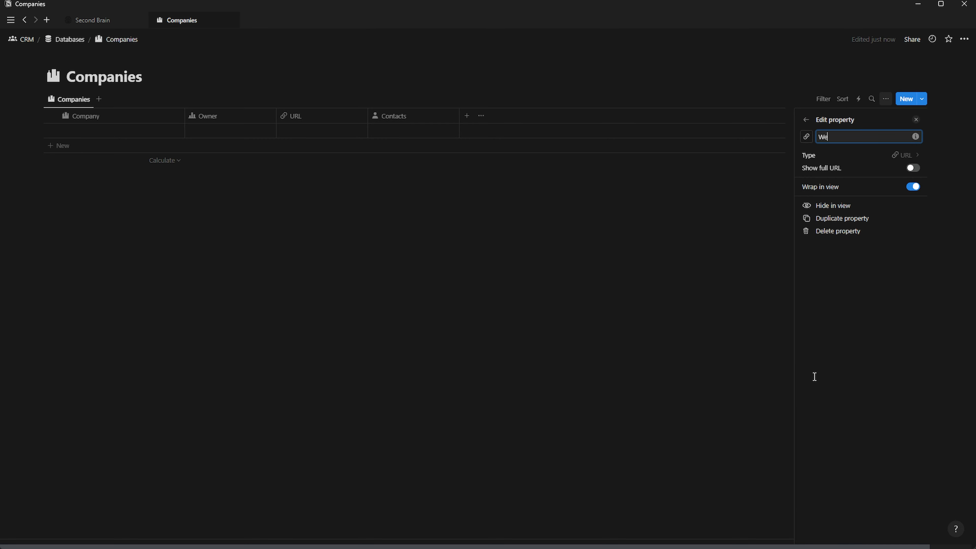
{"action": "left_click", "coordinate": [807, 137]}
{"action": "type", "text": "world"}
{"action": "left_click", "coordinate": [757, 195]}
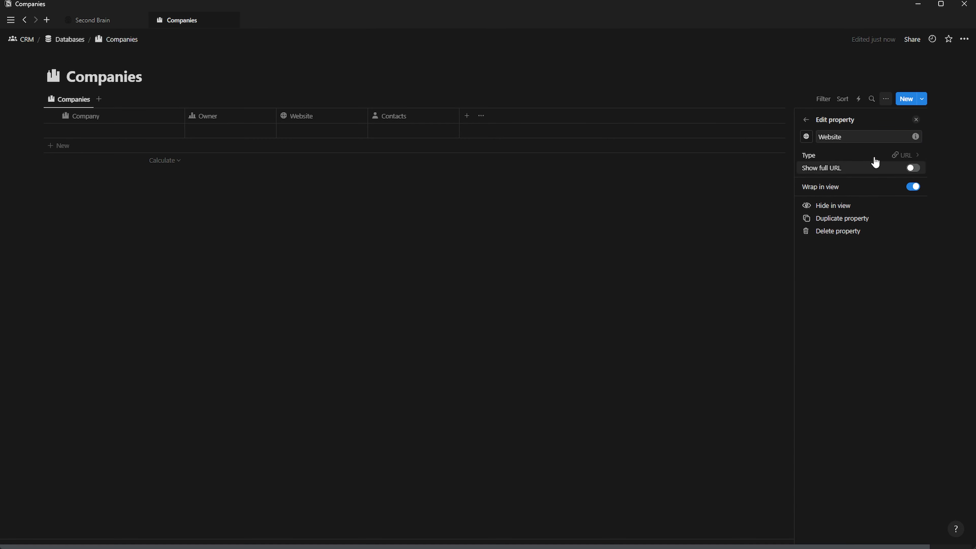
Add a Number property named Size to the Companies table and give it the group-of-people icon
{"action": "left_click", "coordinate": [469, 117]}
{"action": "left_click", "coordinate": [833, 284]}
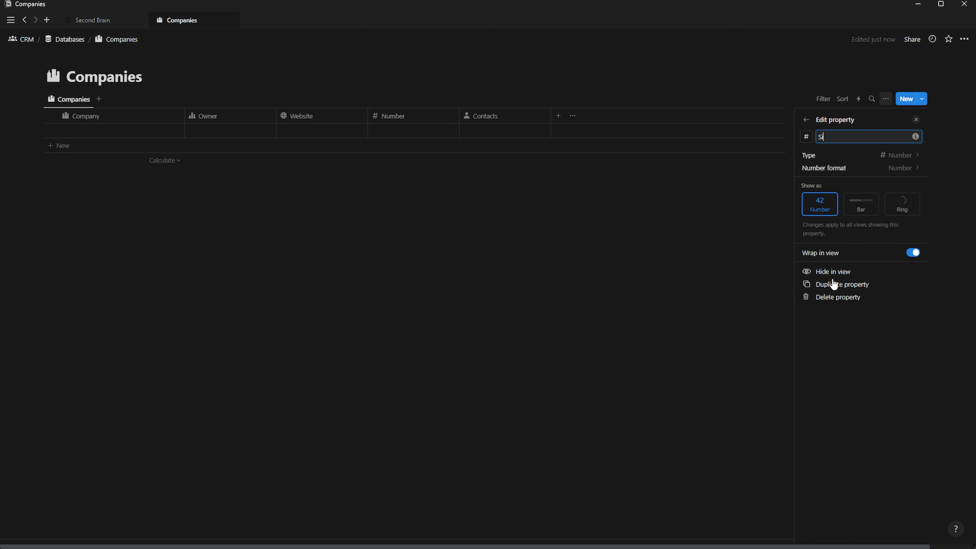
{"action": "left_click", "coordinate": [807, 137]}
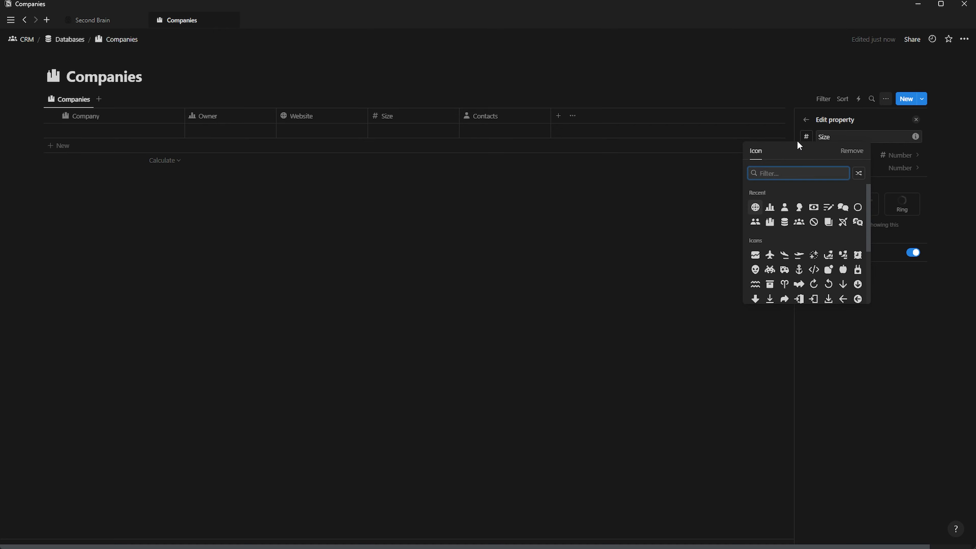
{"action": "left_click", "coordinate": [800, 222]}
Add a Select property named Industry to the Companies table with the options Sofware and Tech
{"action": "left_click", "coordinate": [559, 116]}
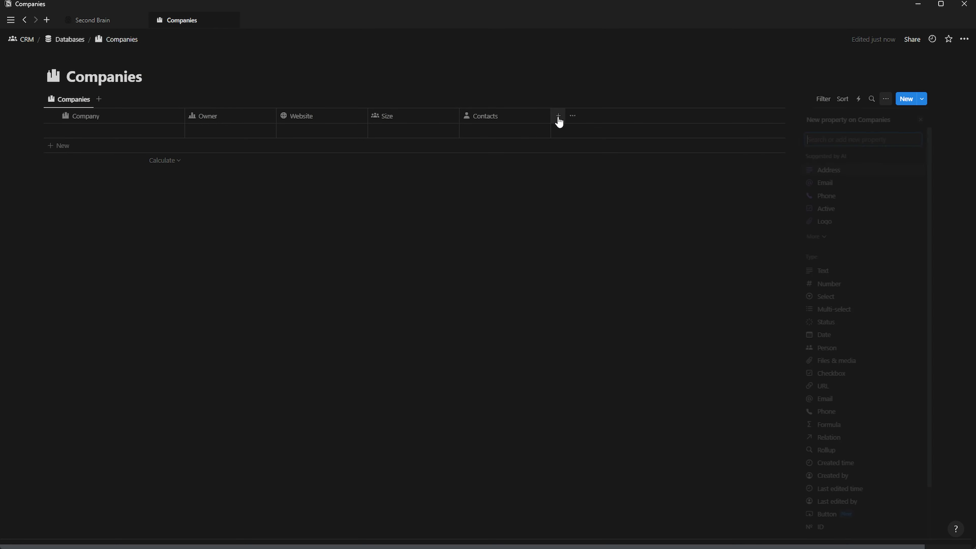
{"action": "left_click", "coordinate": [820, 296]}
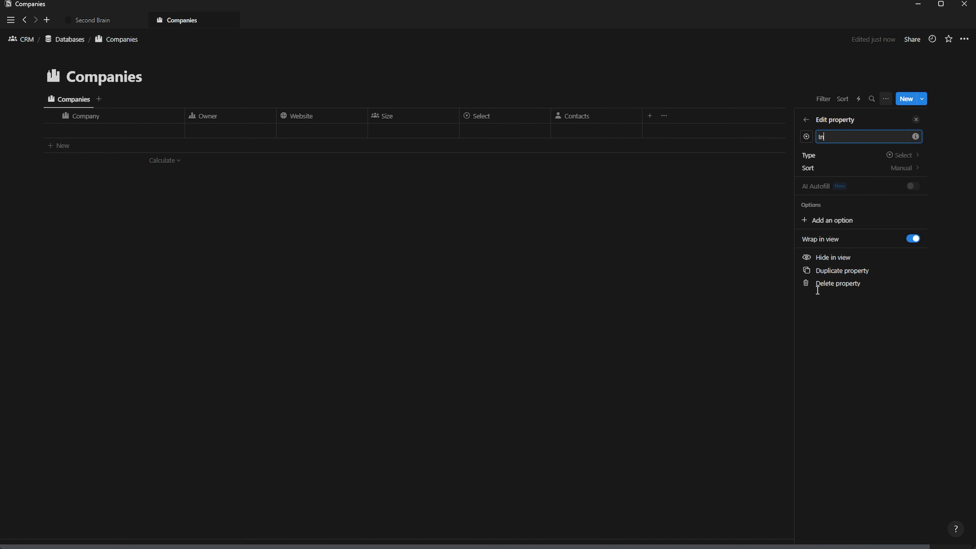
{"action": "type", "text": "Industry"}
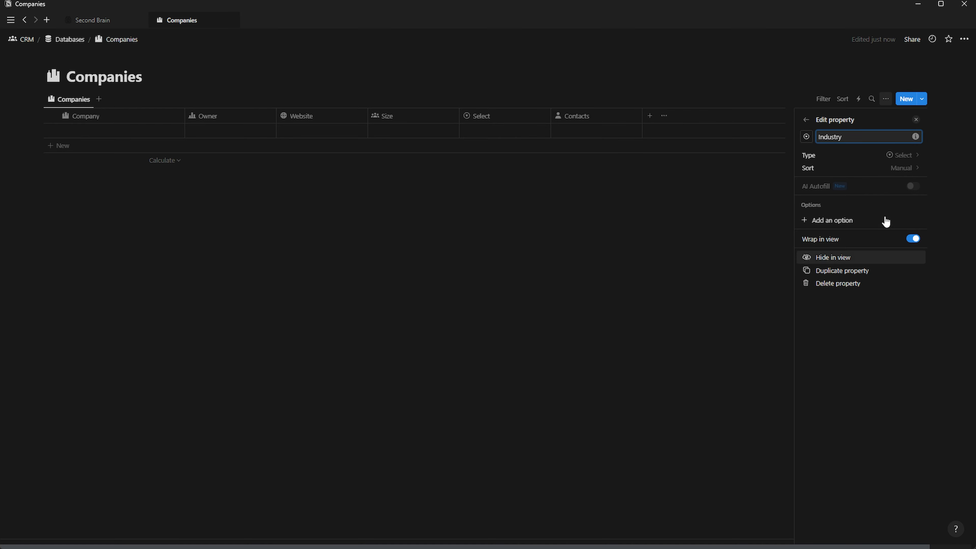
{"action": "left_click", "coordinate": [829, 221]}
{"action": "type", "text": "Sofware"}
{"action": "key", "text": "Return"}
{"action": "type", "text": "Te"}
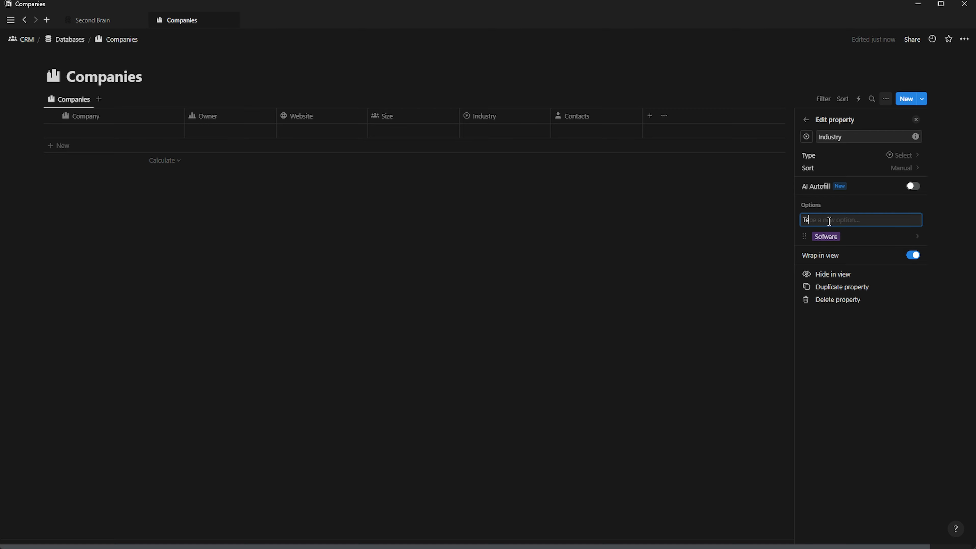
{"action": "type", "text": "ch"}
{"action": "key", "text": "Return"}
Give the Industry property the cityscape icon and finish editing it
{"action": "left_click", "coordinate": [806, 137]}
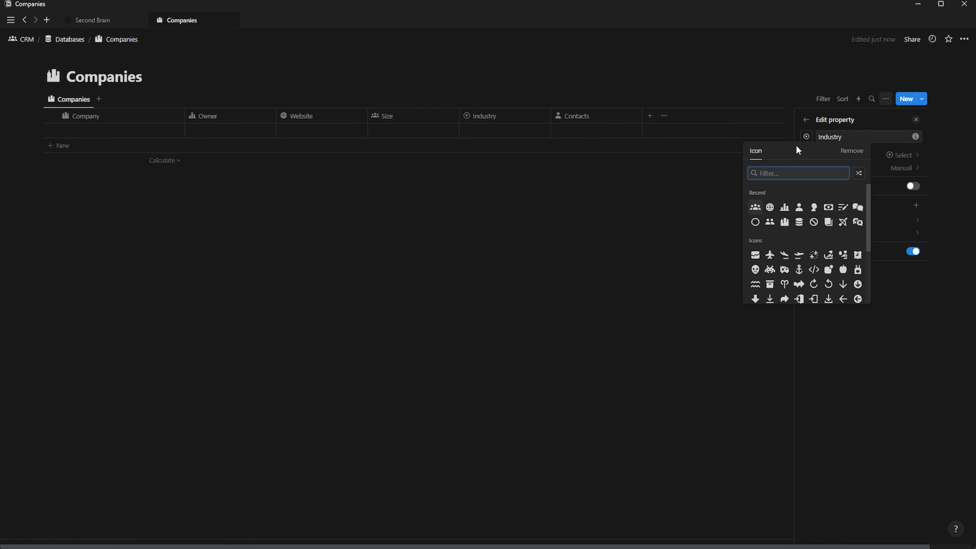
{"action": "type", "text": "build"}
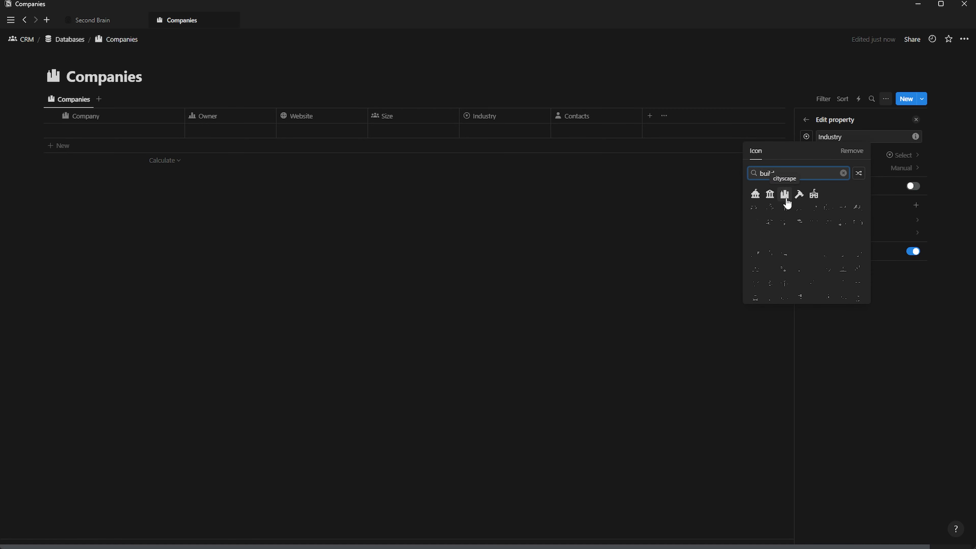
{"action": "left_click", "coordinate": [785, 195]}
{"action": "left_click", "coordinate": [916, 115]}
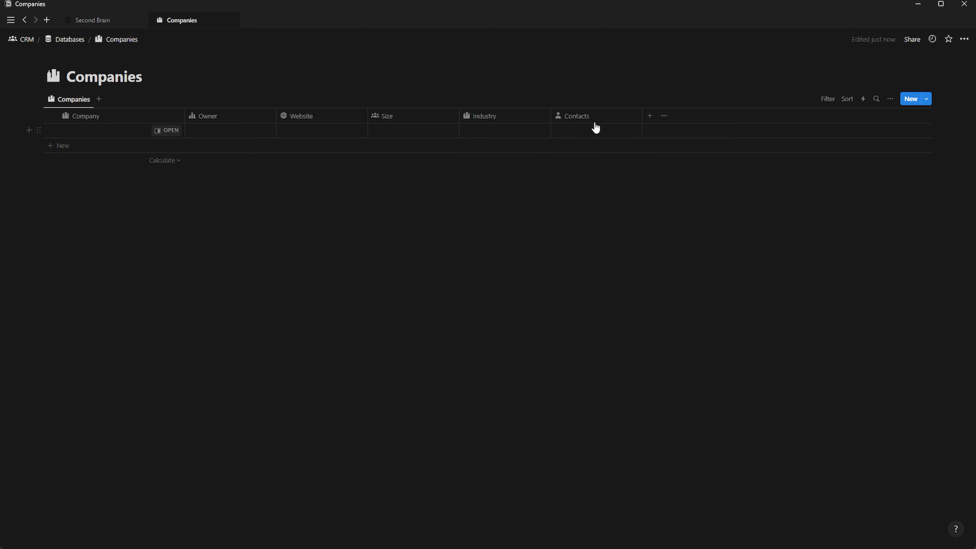
Add a two-way relation from Companies to the Meetings database, shown on Meetings, and give it the speech bubbles icon
{"action": "left_click", "coordinate": [651, 116]}
{"action": "left_click", "coordinate": [823, 437]}
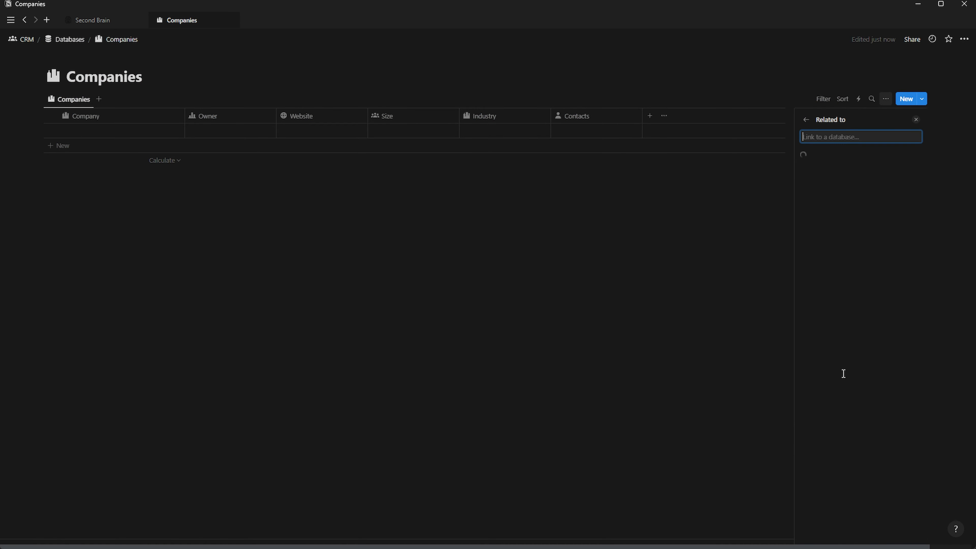
{"action": "left_click", "coordinate": [830, 241]}
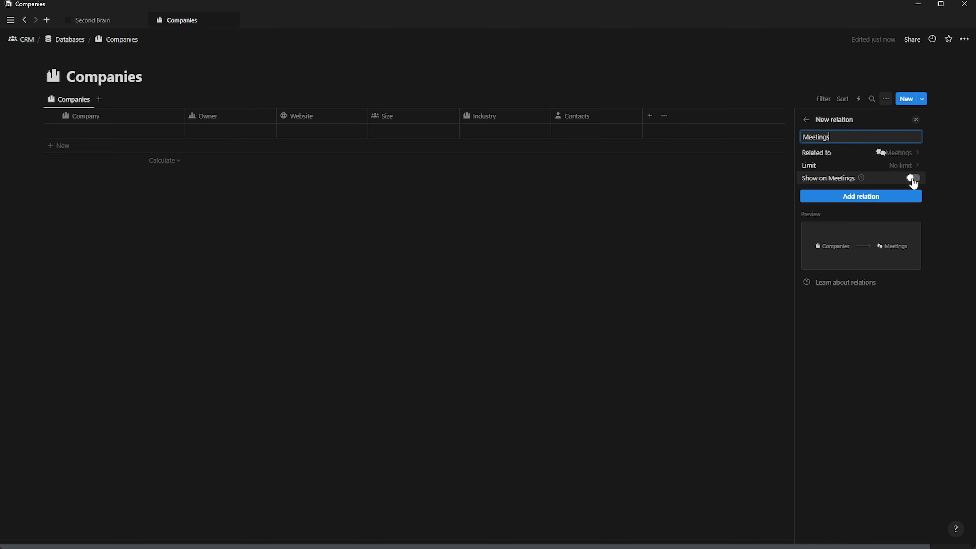
{"action": "left_click", "coordinate": [914, 180]}
{"action": "left_click", "coordinate": [874, 231]}
{"action": "left_click", "coordinate": [806, 136]}
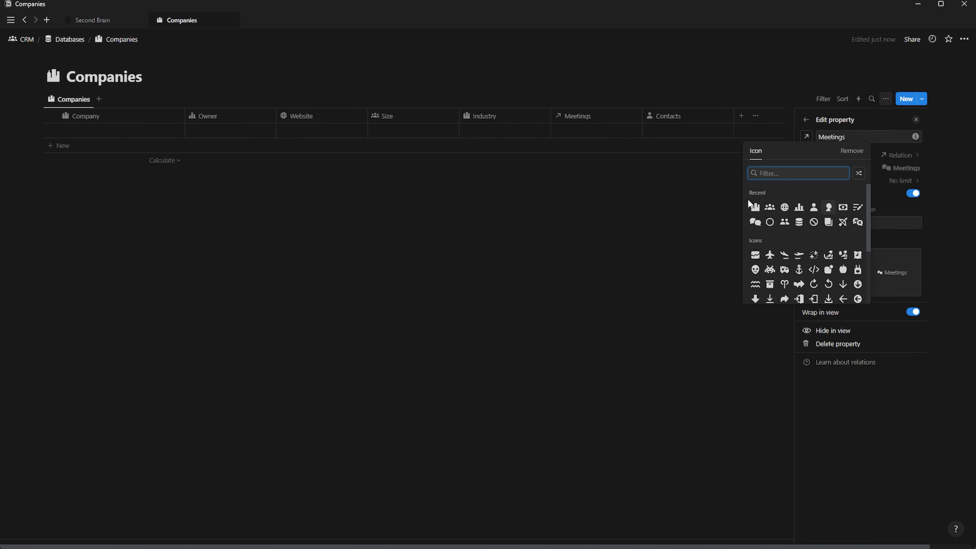
{"action": "left_click", "coordinate": [755, 223]}
{"action": "left_click", "coordinate": [917, 119]}
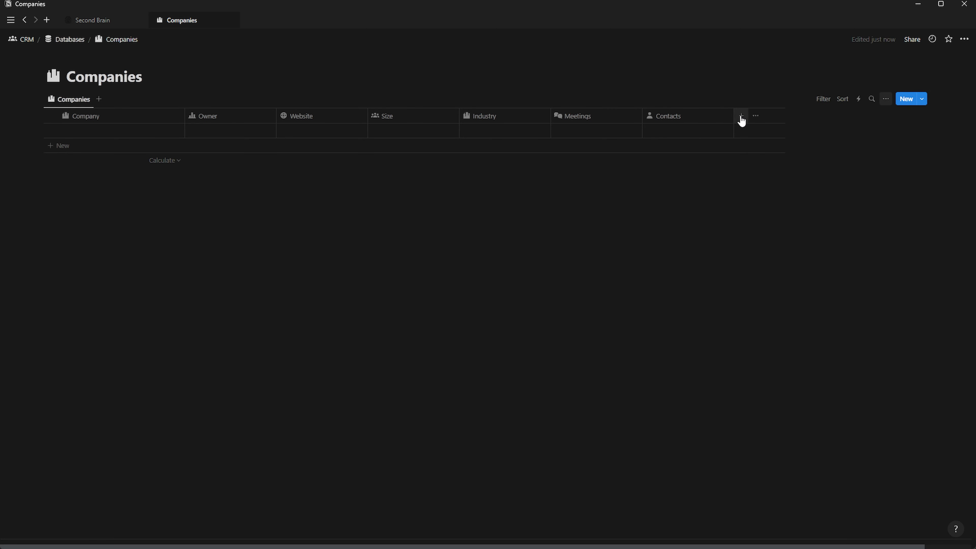
Add a Files & media property named Logo to the Companies table and give it the image icon
{"action": "left_click", "coordinate": [741, 115]}
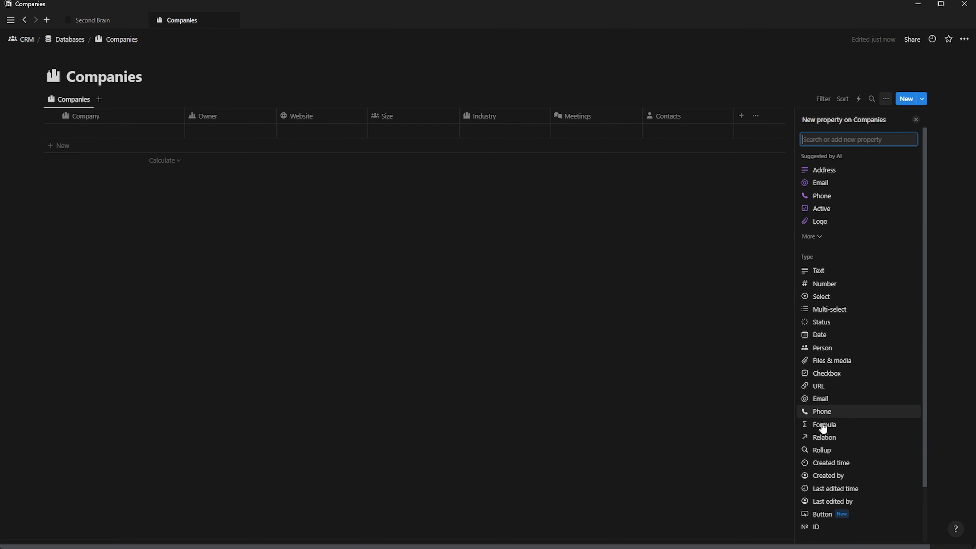
{"action": "left_click", "coordinate": [826, 361]}
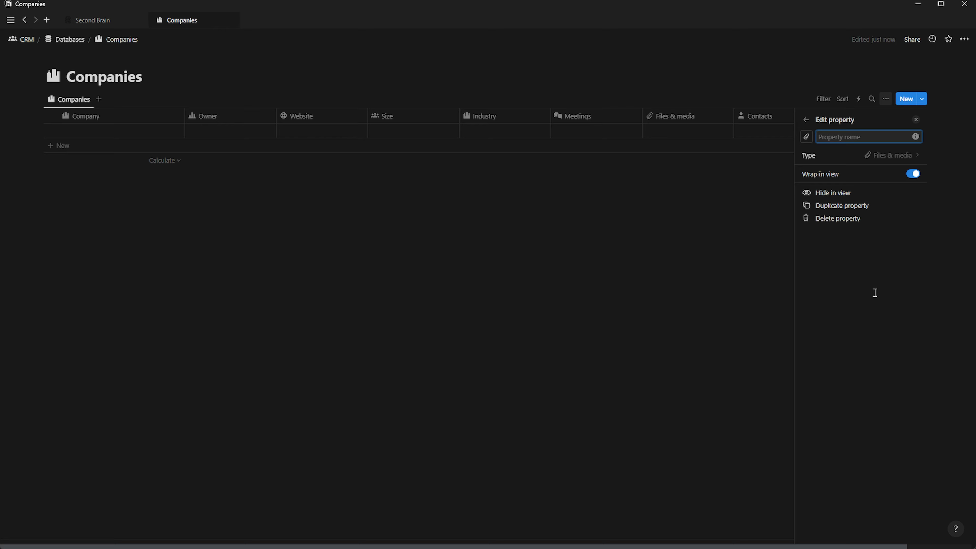
{"action": "type", "text": "Logo"}
{"action": "left_click", "coordinate": [806, 137]}
{"action": "type", "text": "image"}
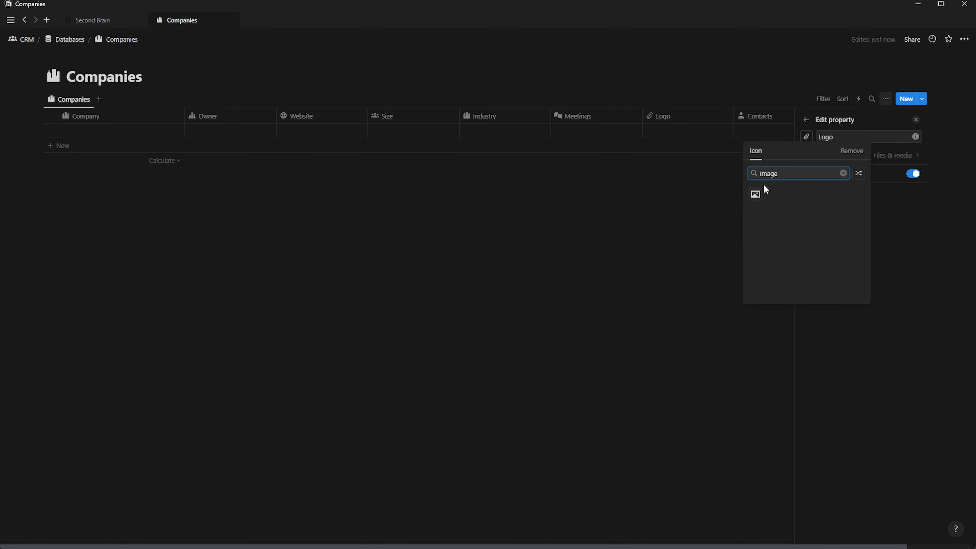
{"action": "left_click", "coordinate": [754, 192]}
{"action": "left_click", "coordinate": [917, 120]}
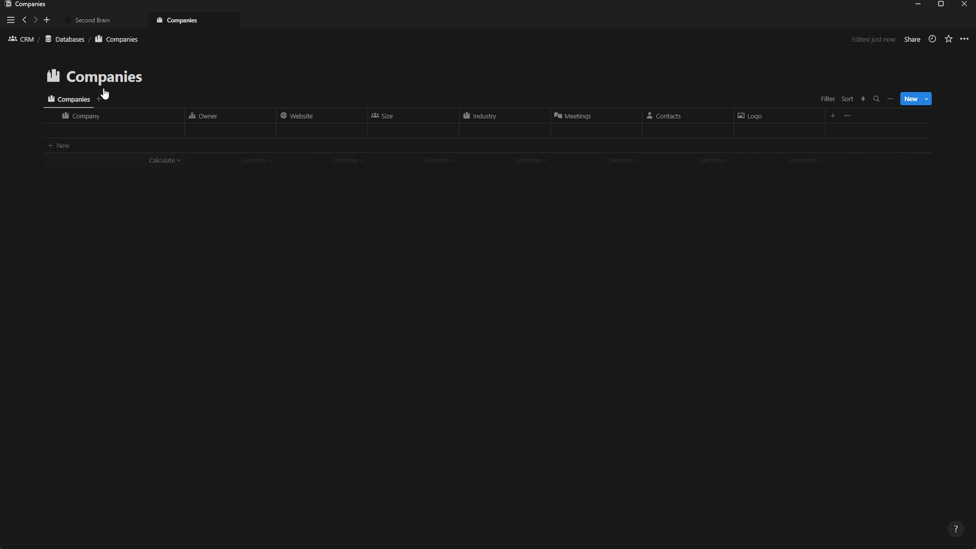
Open the Meetings database and give its Companies property the cityscape icon and its Contacts property the person icon
{"action": "left_click", "coordinate": [71, 40]}
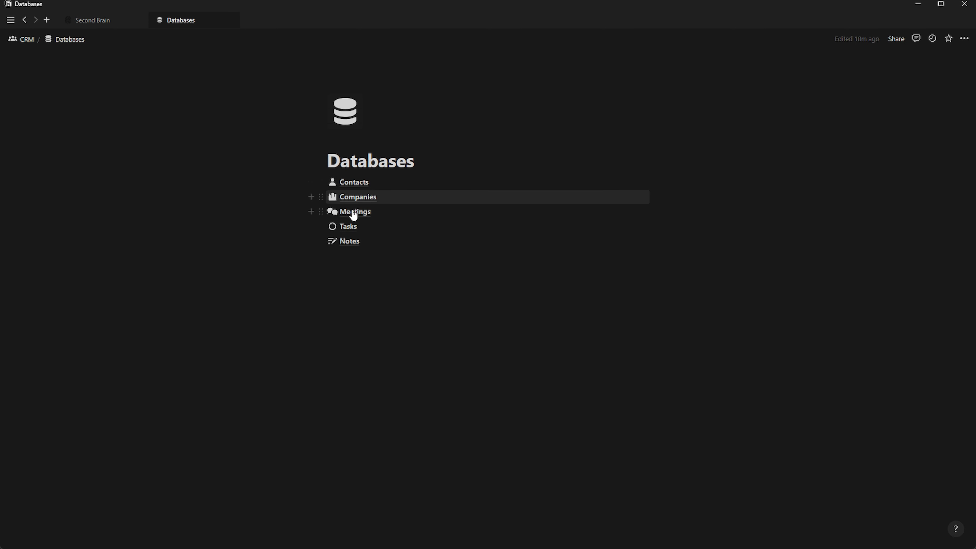
{"action": "left_click", "coordinate": [354, 213]}
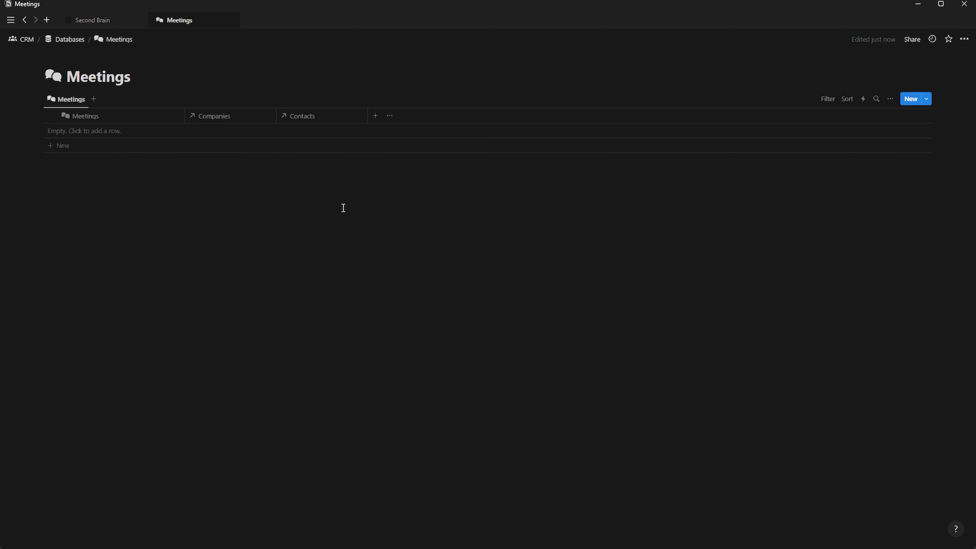
{"action": "left_click", "coordinate": [195, 118]}
{"action": "left_click", "coordinate": [198, 135]}
{"action": "left_click", "coordinate": [182, 208]}
{"action": "left_click", "coordinate": [291, 117]}
{"action": "left_click", "coordinate": [287, 136]}
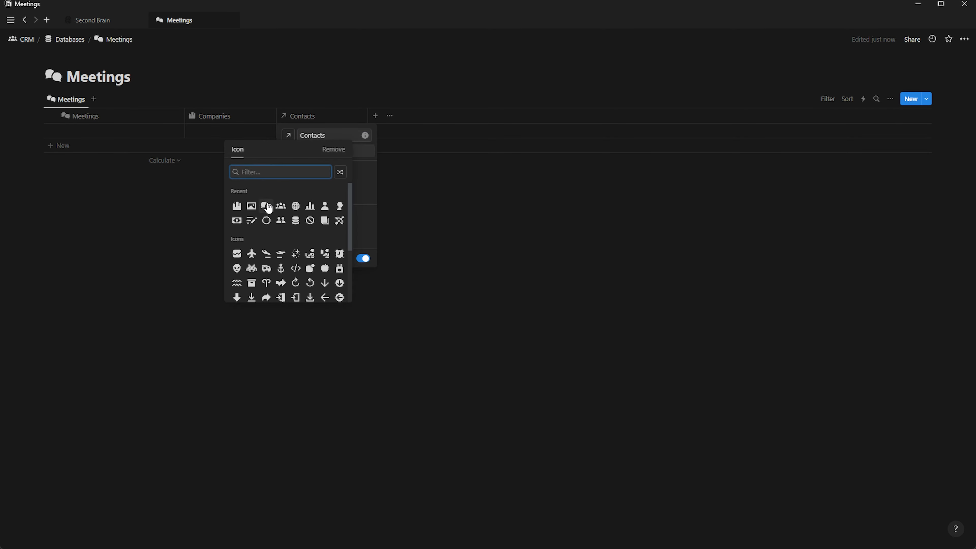
{"action": "left_click", "coordinate": [325, 207]}
{"action": "left_click", "coordinate": [375, 122]}
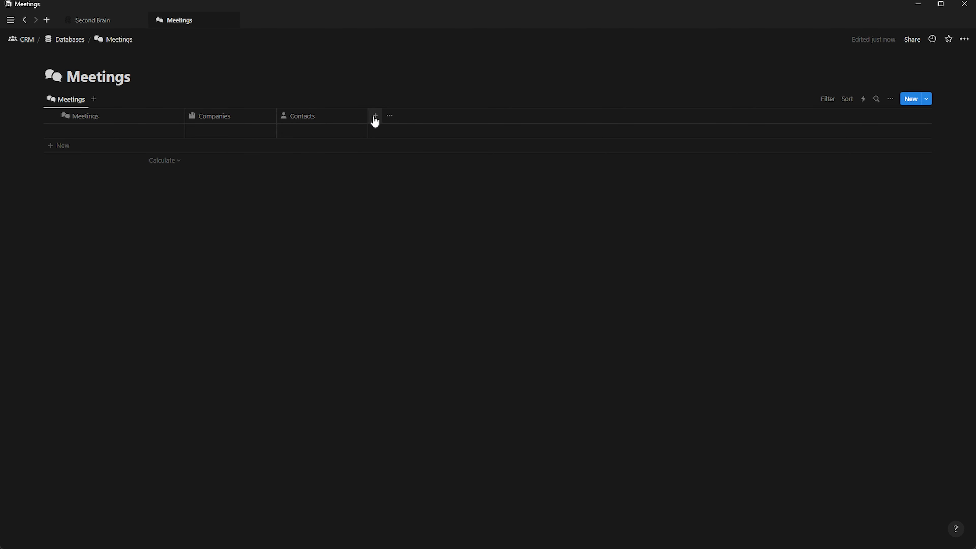
Add a Date property named Start with 24 hour time format to the Meetings table and place it after Contacts
{"action": "left_click", "coordinate": [375, 122]}
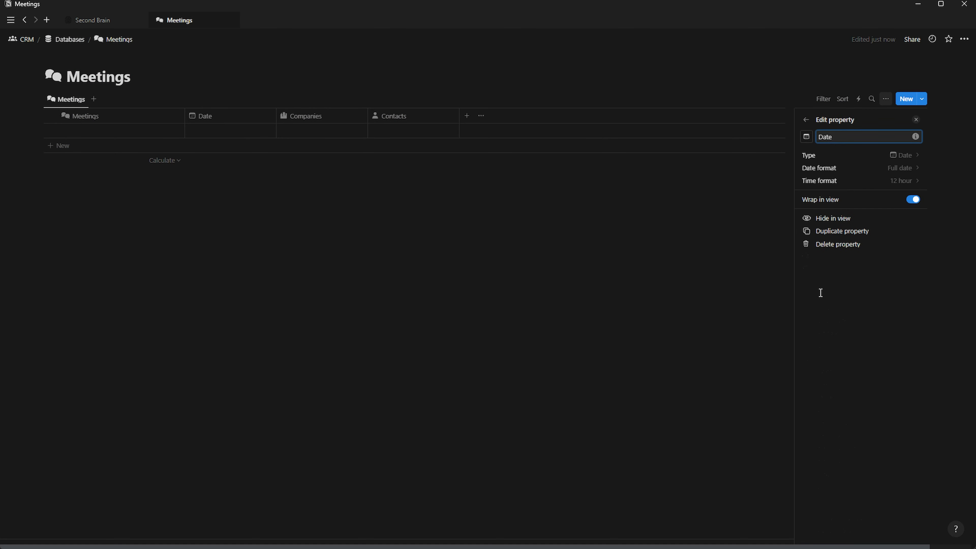
{"action": "type", "text": "rt"}
{"action": "left_click", "coordinate": [899, 181]}
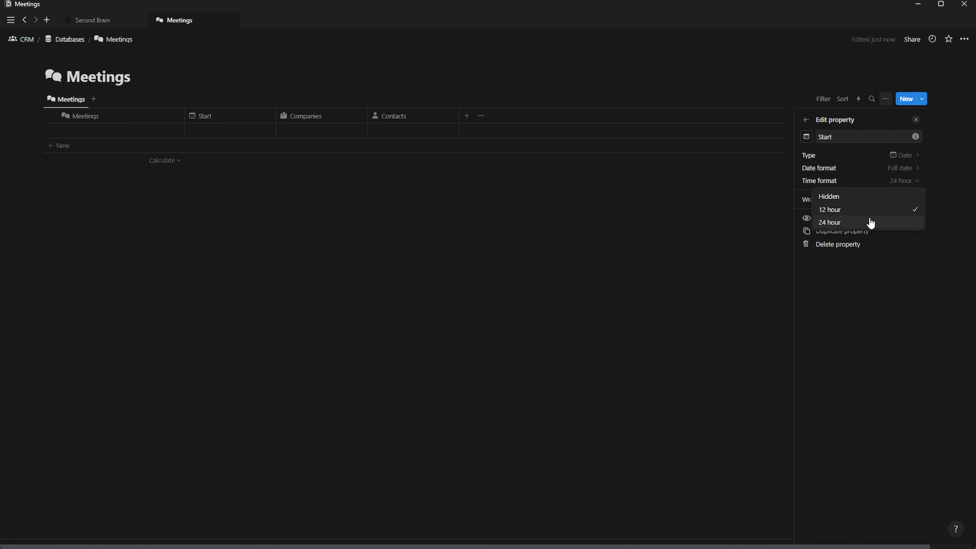
{"action": "left_click", "coordinate": [872, 222]}
{"action": "left_click", "coordinate": [916, 119]}
{"action": "left_click_drag", "start_coordinate": [205, 116], "coordinate": [394, 120]}
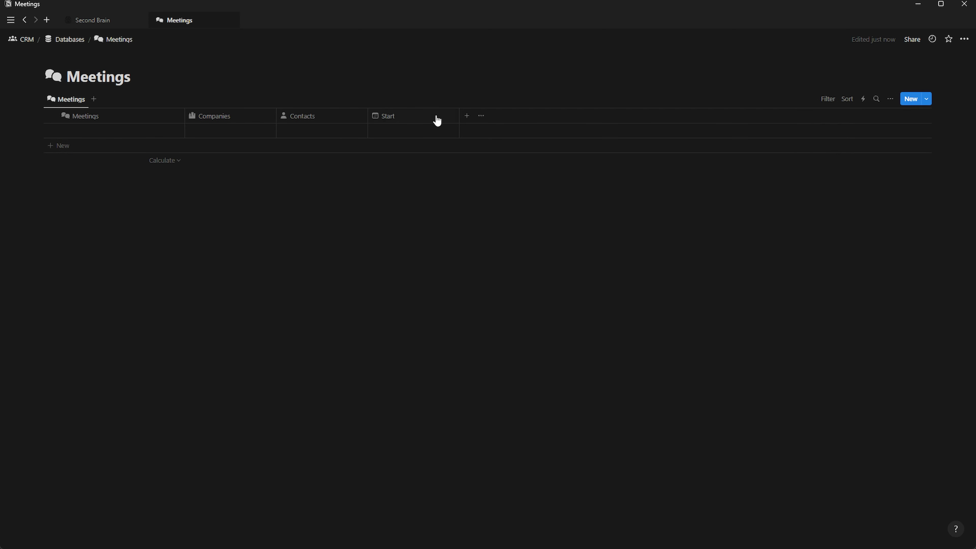
Duplicate the Start date property in the Meetings table and rename the copy End
{"action": "left_click", "coordinate": [425, 119]}
{"action": "left_click", "coordinate": [413, 240]}
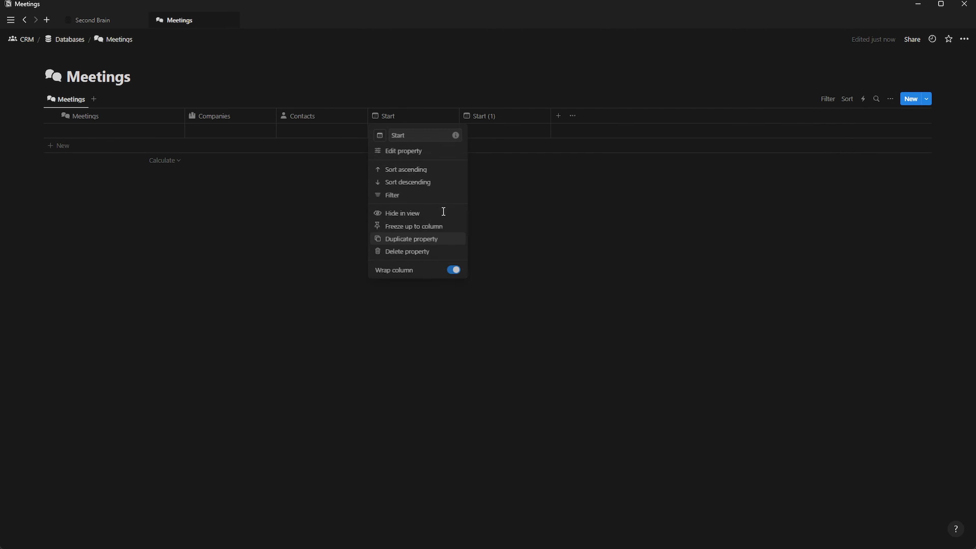
{"action": "left_click", "coordinate": [504, 120]}
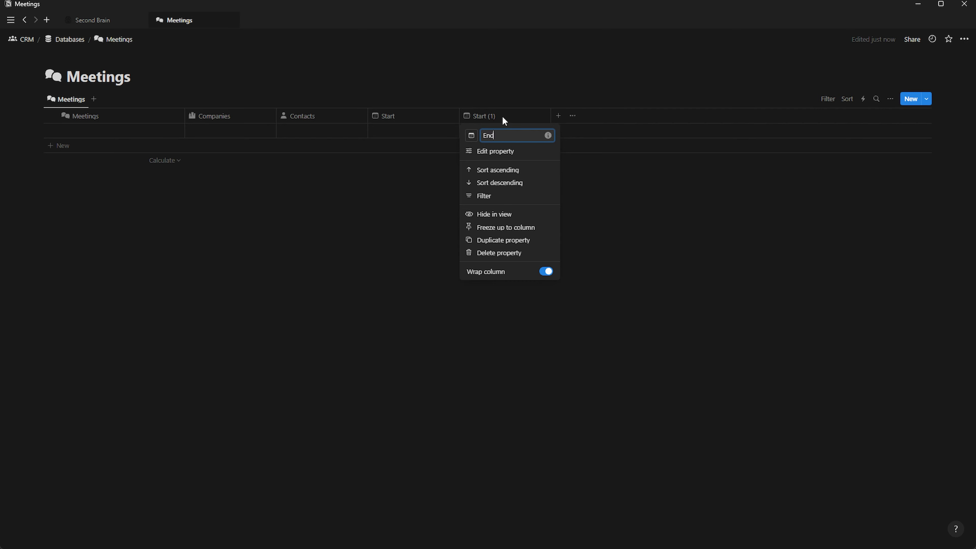
{"action": "left_click", "coordinate": [404, 201]}
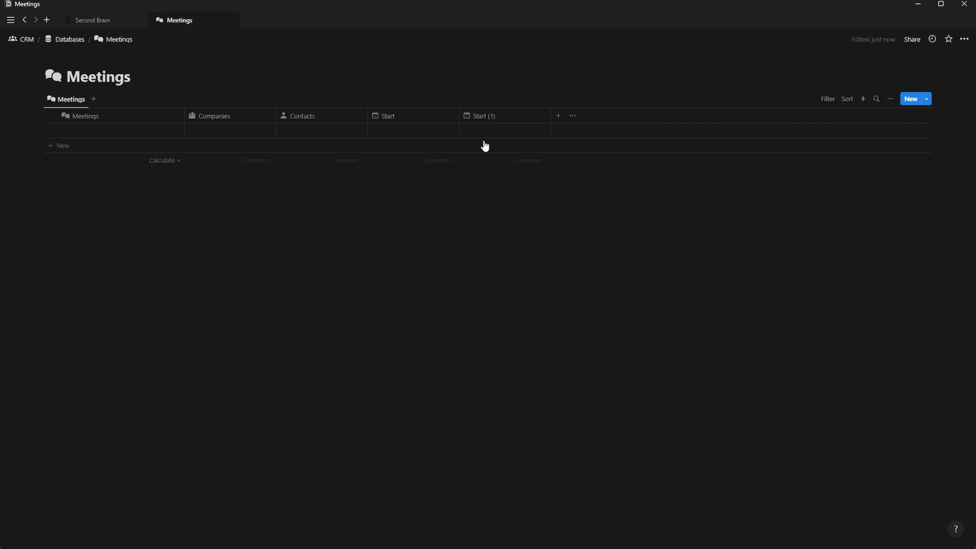
Add a URL property named Link to the Meetings table and place it between Start and End
{"action": "left_click", "coordinate": [559, 117]}
{"action": "left_click", "coordinate": [818, 386]}
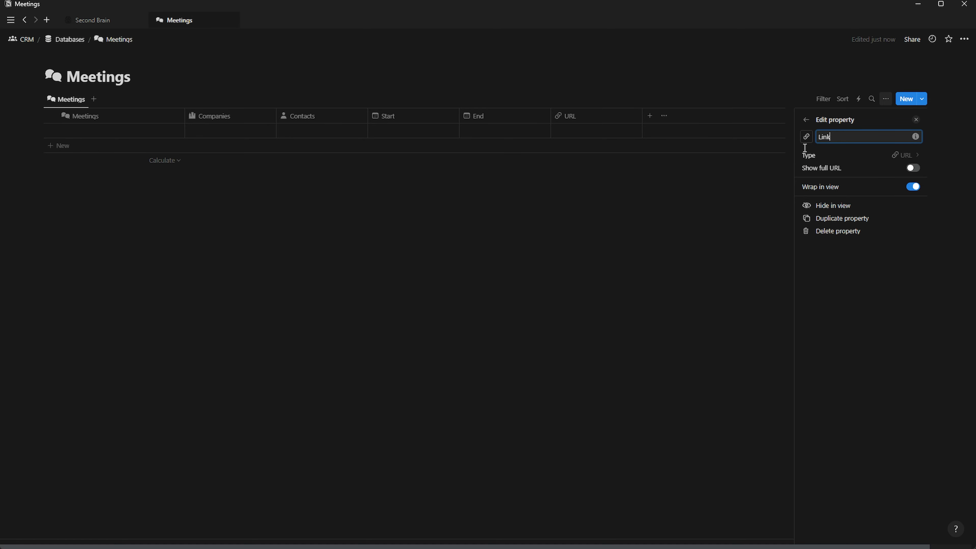
{"action": "left_click", "coordinate": [916, 120]}
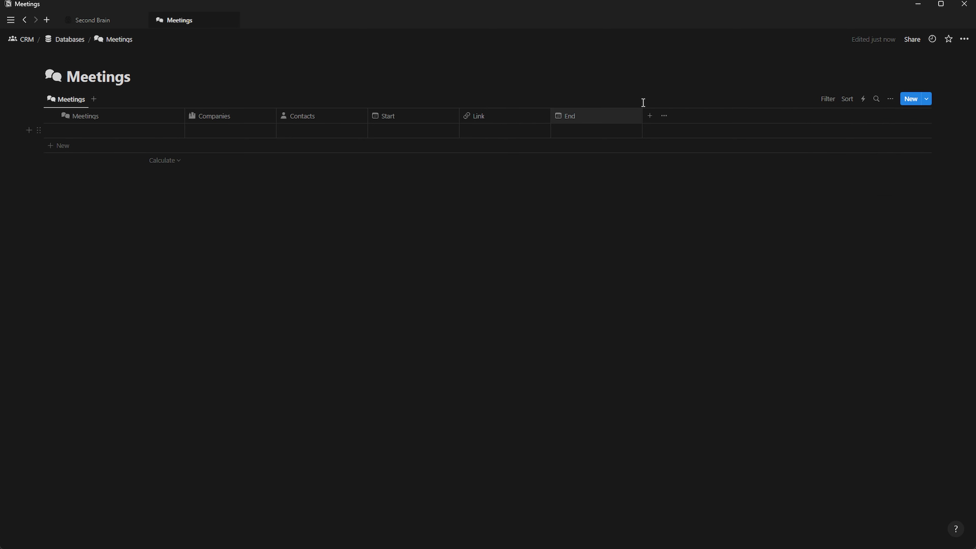
Add a Text property named Passcode with a lock icon to the Meetings table and place it after Link
{"action": "left_click", "coordinate": [649, 117]}
{"action": "left_click", "coordinate": [828, 269]}
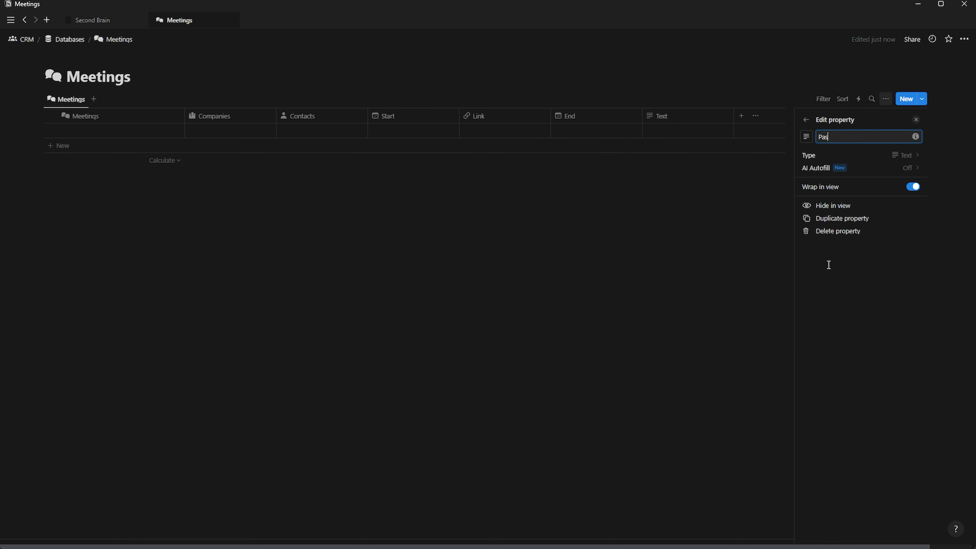
{"action": "left_click", "coordinate": [811, 135]}
{"action": "type", "text": "lock"}
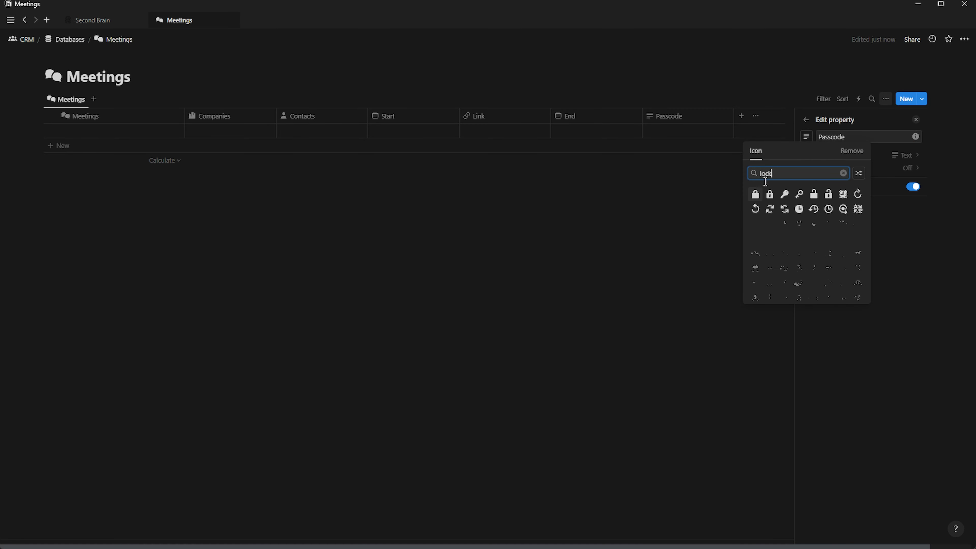
{"action": "left_click", "coordinate": [770, 194]}
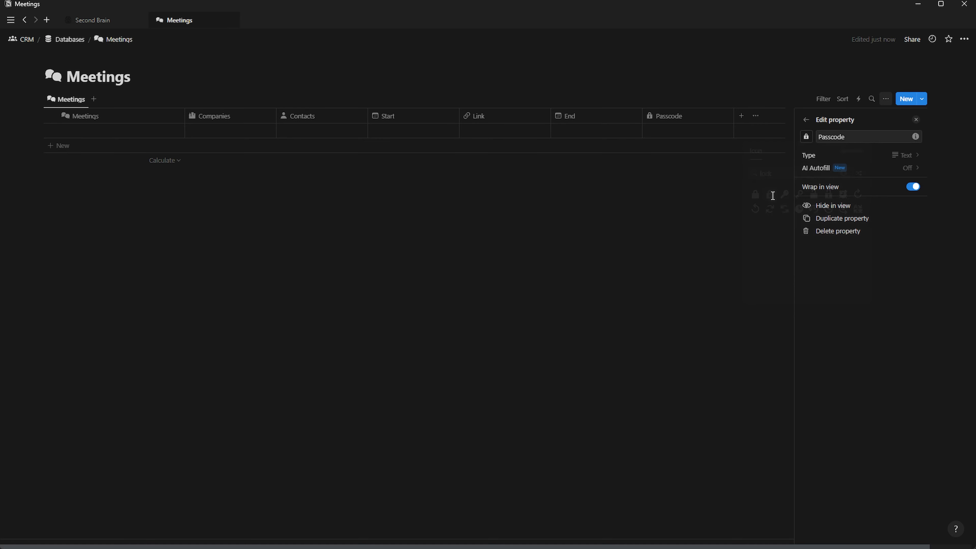
{"action": "left_click", "coordinate": [917, 120]}
Add a two-way relation from Meetings to the Notes database, shown on Notes, and give it the Notes database's pencil-and-lines icon
{"action": "left_click", "coordinate": [742, 117]}
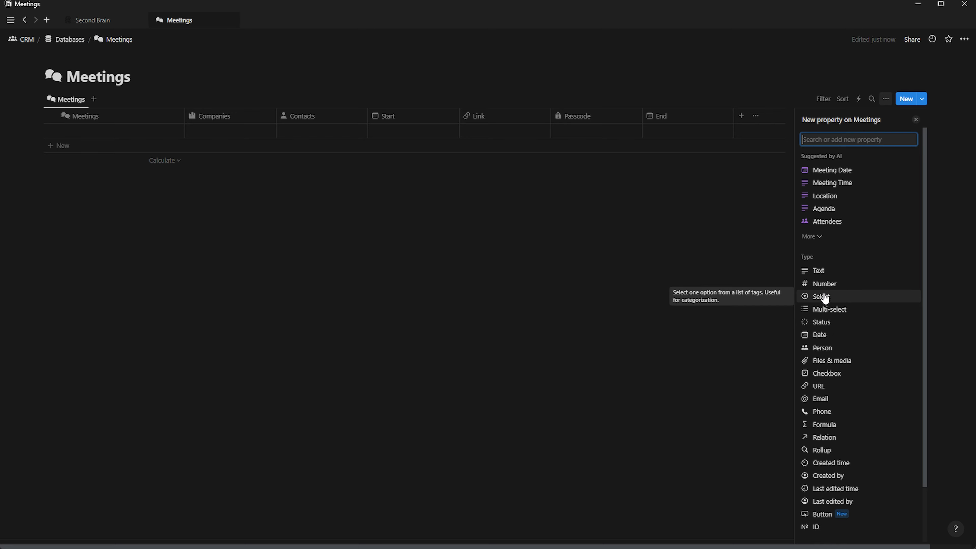
{"action": "left_click", "coordinate": [824, 437]}
{"action": "left_click", "coordinate": [825, 220]}
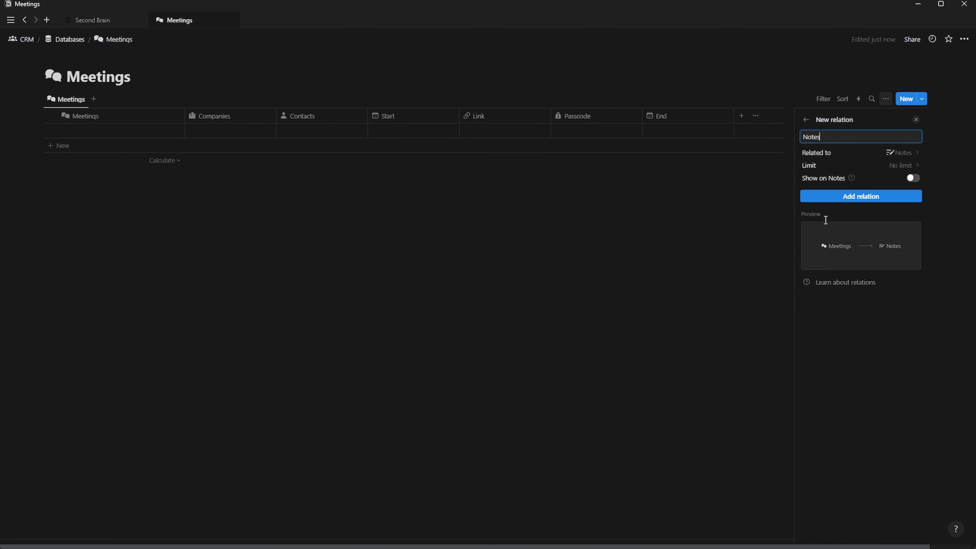
{"action": "left_click", "coordinate": [913, 178]}
{"action": "left_click", "coordinate": [854, 229]}
{"action": "left_click", "coordinate": [806, 137]}
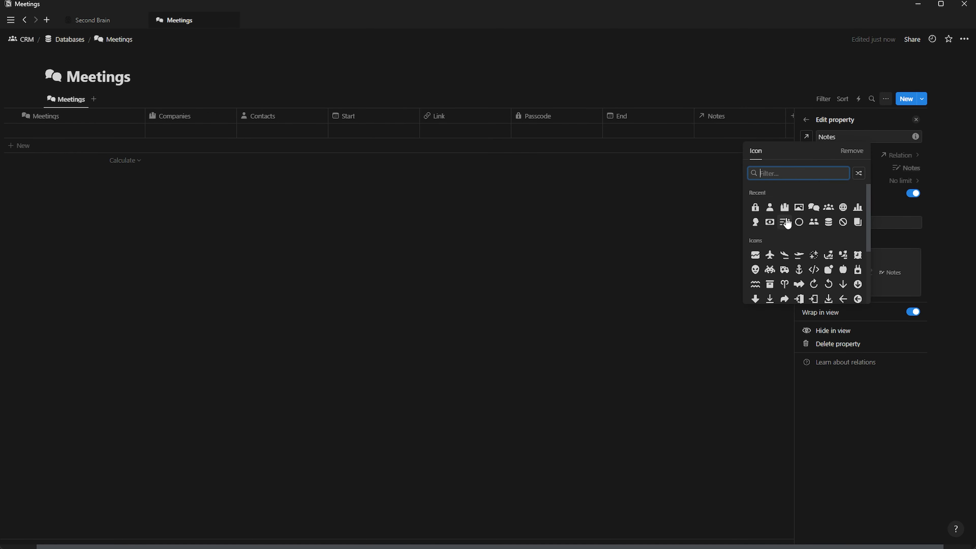
{"action": "left_click", "coordinate": [784, 222]}
{"action": "key", "text": "Escape"}
Add a Checkbox property named Done to the Meetings table, keeping its default icon
{"action": "left_click", "coordinate": [833, 119]}
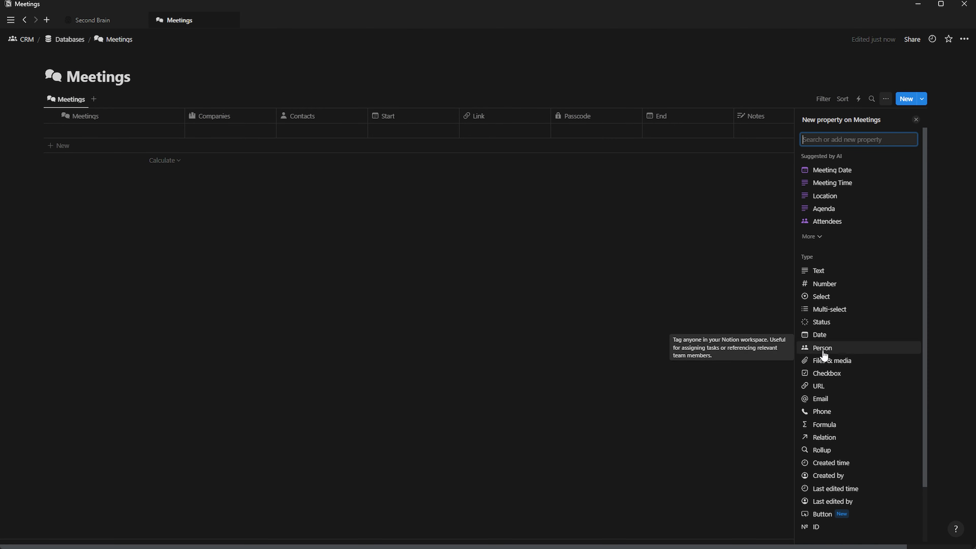
{"action": "left_click", "coordinate": [827, 372]}
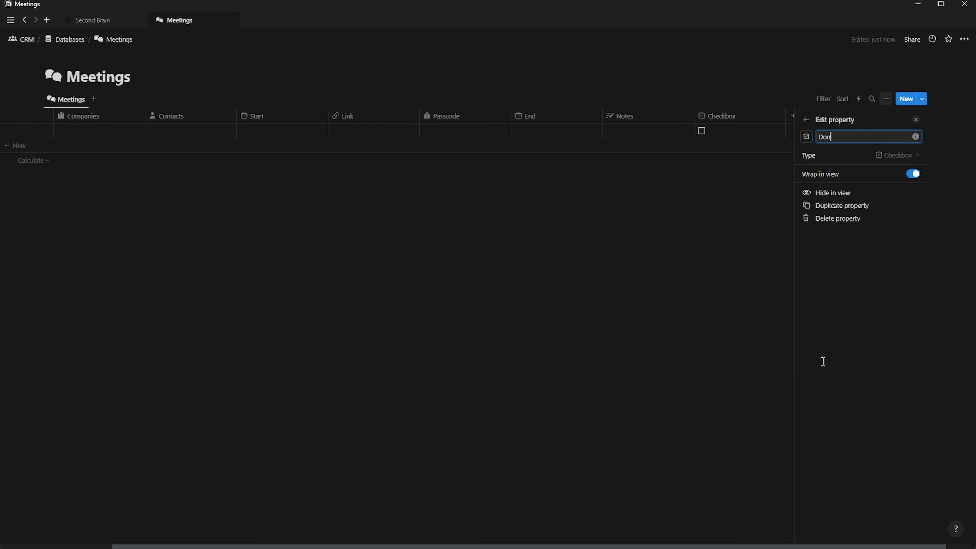
{"action": "left_click", "coordinate": [805, 136]}
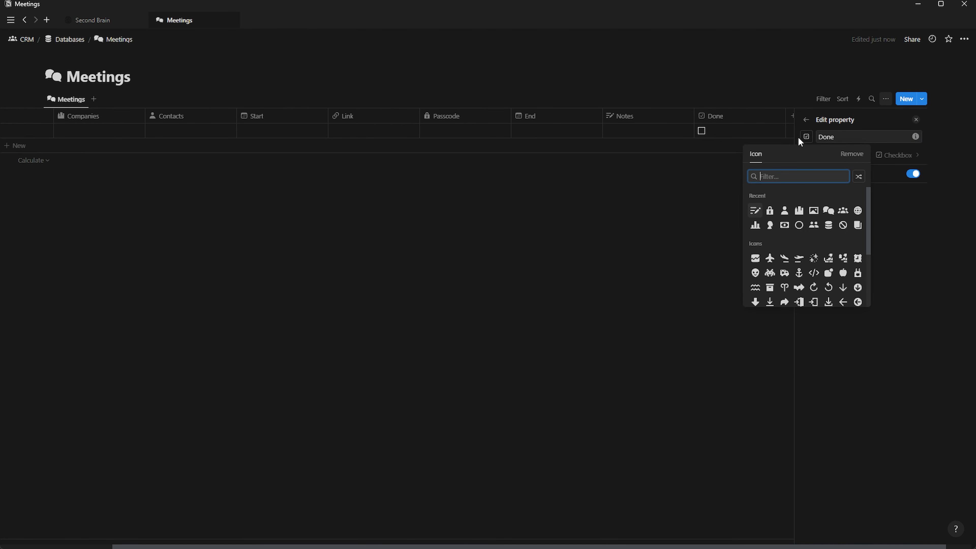
{"action": "left_click", "coordinate": [704, 202]}
{"action": "left_click", "coordinate": [918, 122]}
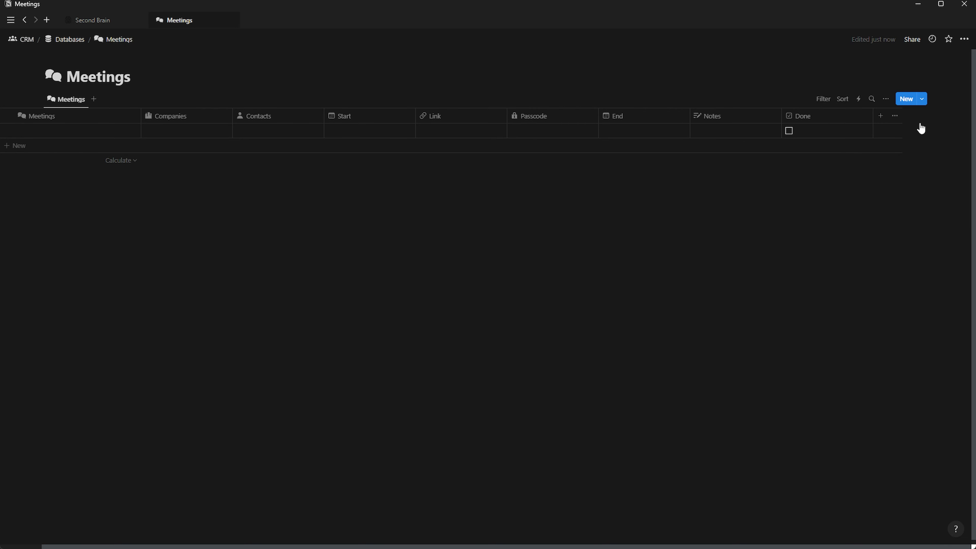
Open the Tasks database and give its Contacts property the user icon
{"action": "left_click", "coordinate": [63, 39]}
{"action": "left_click", "coordinate": [351, 225]}
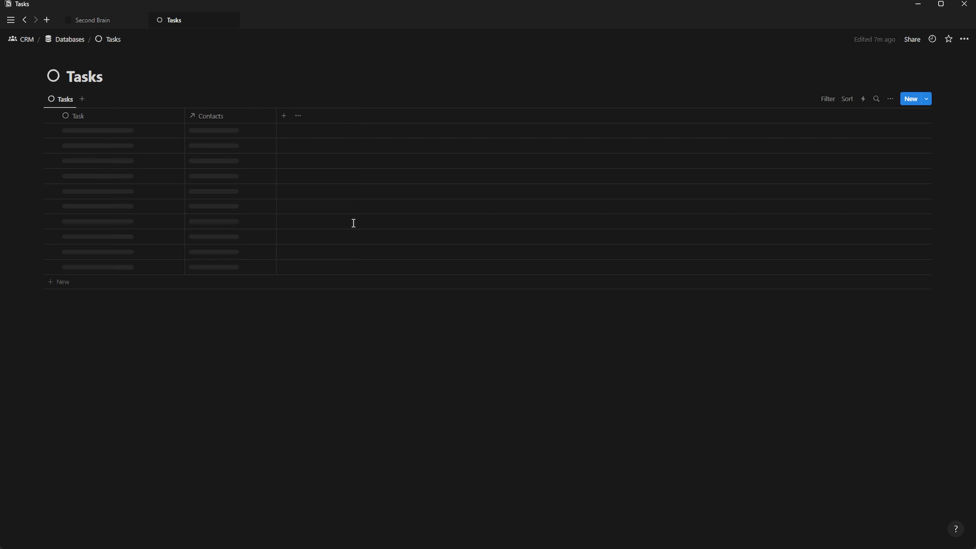
{"action": "left_click", "coordinate": [204, 114]}
{"action": "left_click", "coordinate": [196, 135]}
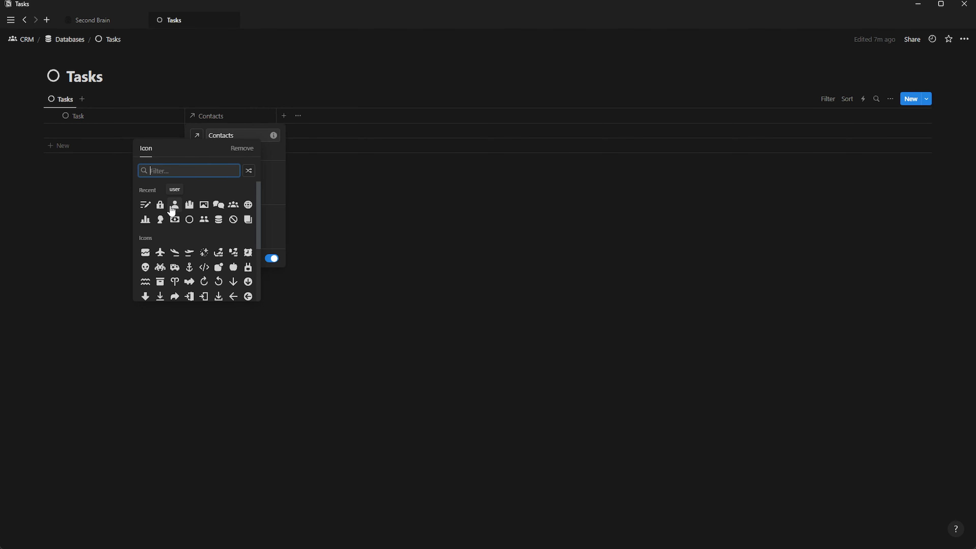
{"action": "left_click", "coordinate": [174, 206]}
{"action": "left_click", "coordinate": [283, 91]}
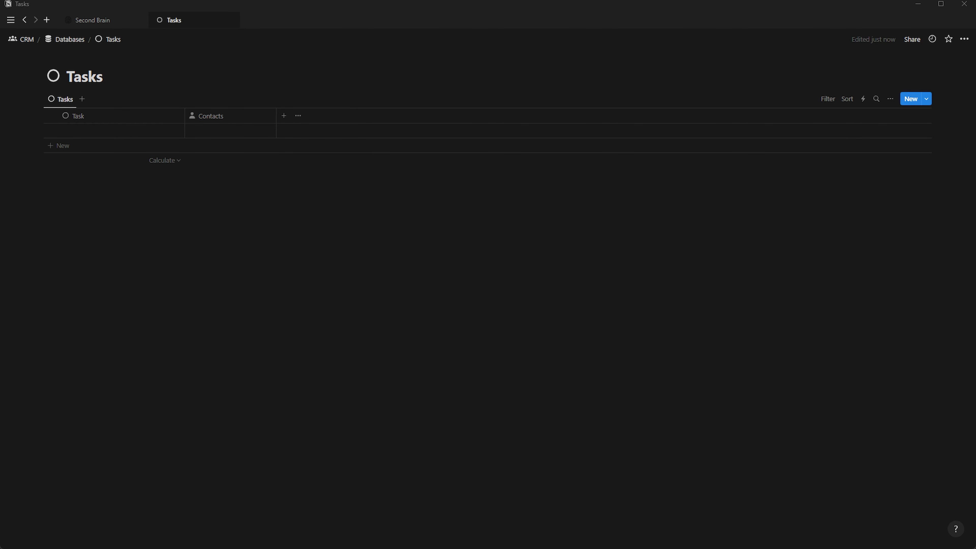
Add a Select property named Priority to the Tasks table and give it the single exclamation mark icon
{"action": "left_click", "coordinate": [284, 120]}
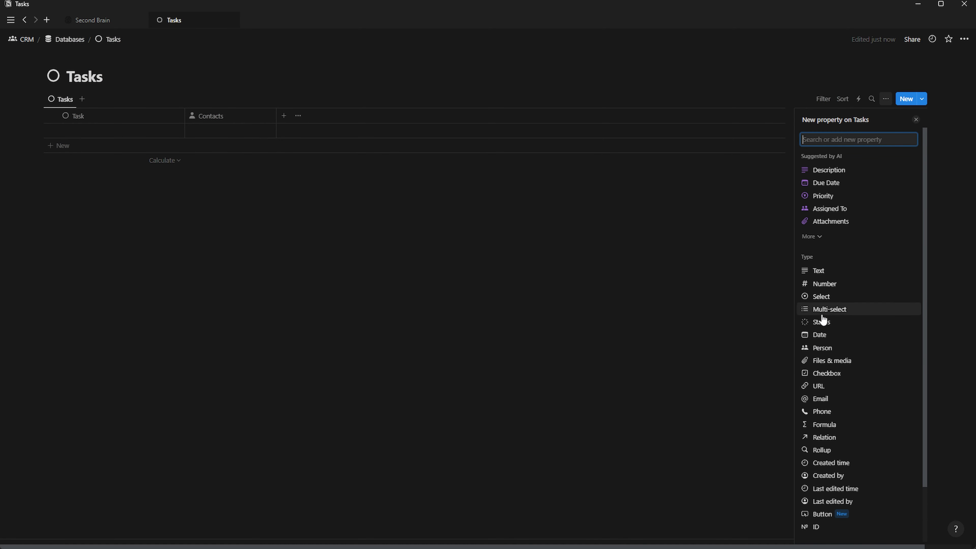
{"action": "left_click", "coordinate": [823, 302]}
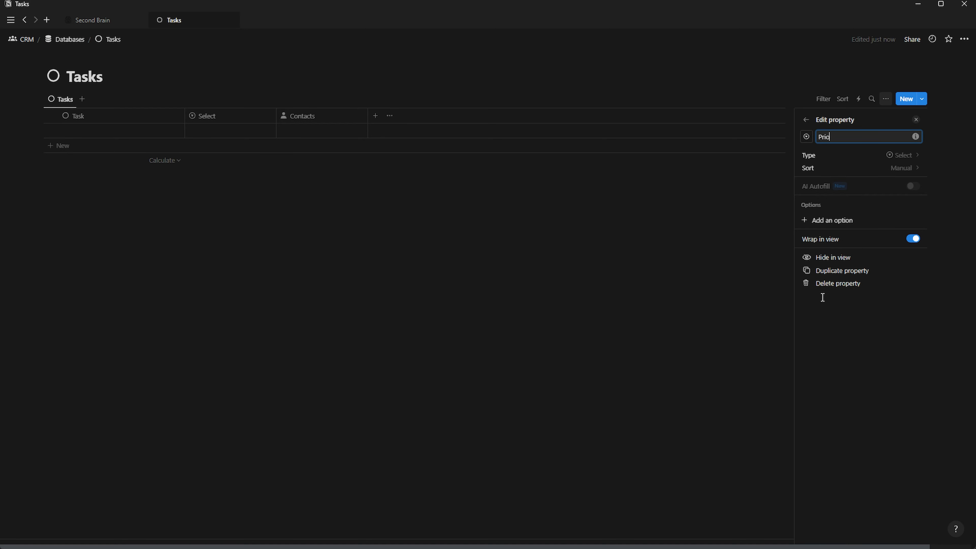
{"action": "left_click", "coordinate": [806, 137]}
{"action": "type", "text": "excla"}
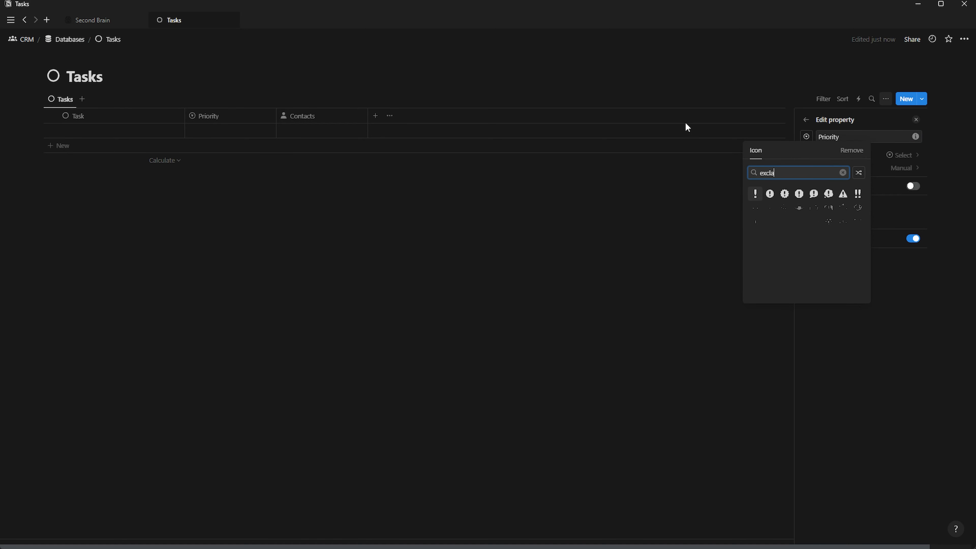
{"action": "left_click", "coordinate": [755, 193]}
Add the options Critical, High, Neutral and Low to the Priority property
{"action": "left_click", "coordinate": [831, 220]}
{"action": "type", "text": "Cr"}
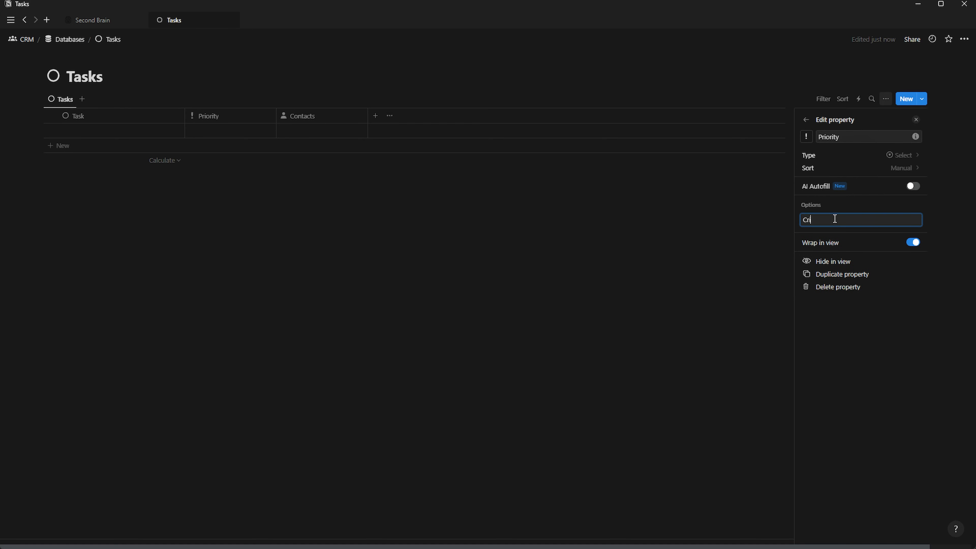
{"action": "type", "text": "itical"}
{"action": "key", "text": "Return"}
{"action": "type", "text": "High"}
{"action": "key", "text": "Return"}
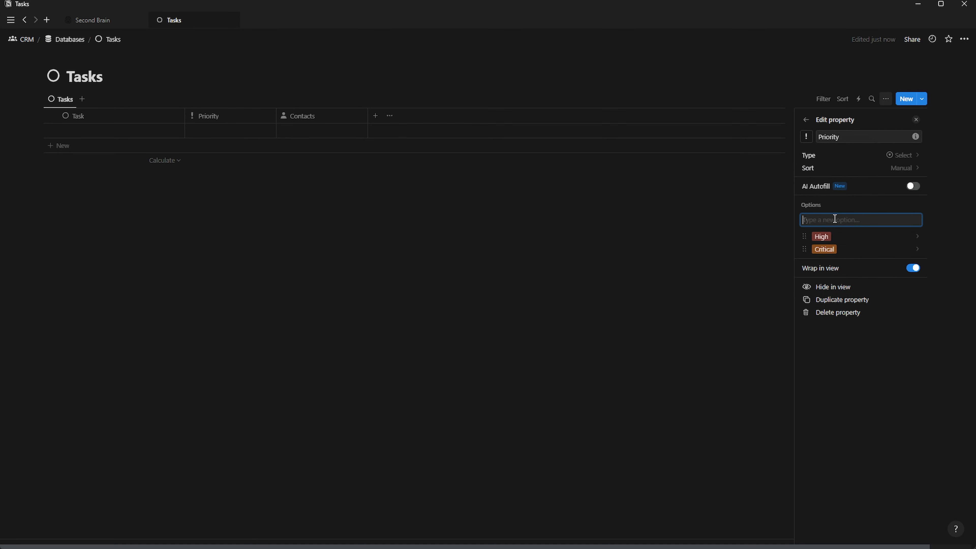
{"action": "type", "text": "Neutral"}
{"action": "key", "text": "Return"}
{"action": "type", "text": "Low"}
{"action": "key", "text": "Return"}
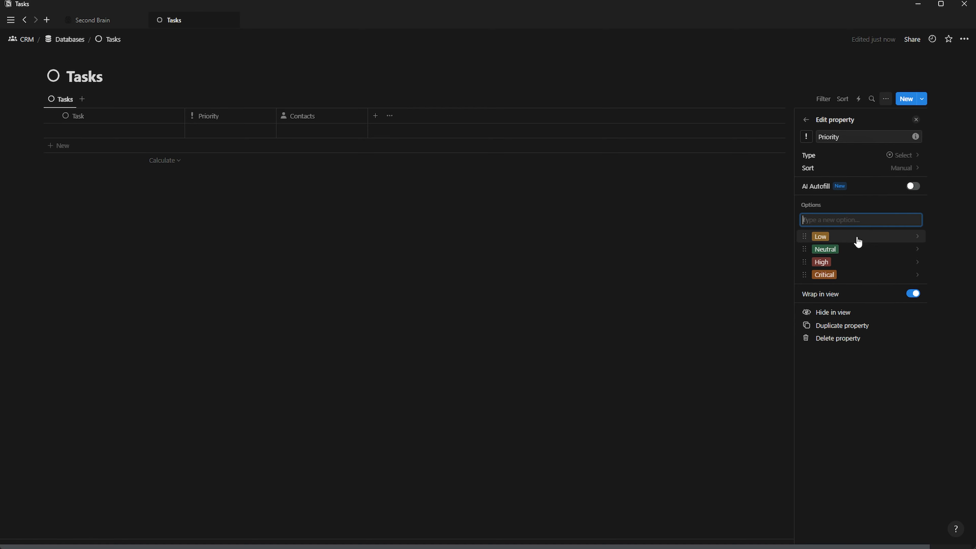
Change the colours of the Low, Neutral and High options of the Priority property
{"action": "left_click", "coordinate": [857, 238]}
{"action": "left_click", "coordinate": [860, 385]}
{"action": "left_click", "coordinate": [848, 235]}
{"action": "left_click", "coordinate": [853, 246]}
{"action": "left_click", "coordinate": [855, 356]}
{"action": "left_click", "coordinate": [846, 258]}
{"action": "left_click", "coordinate": [849, 446]}
{"action": "left_click", "coordinate": [916, 120]}
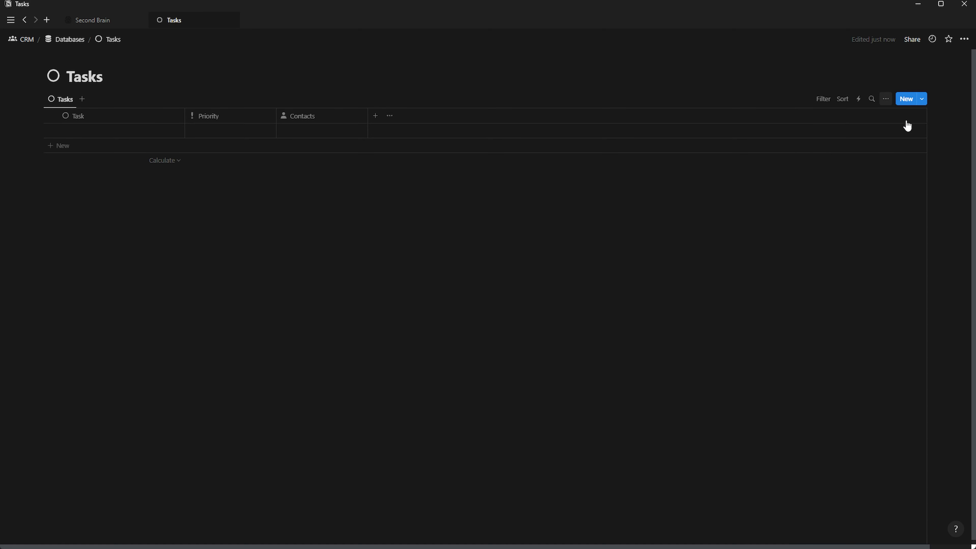
Add a Date property named Start Date with 24 hour time format to the Tasks table
{"action": "left_click", "coordinate": [377, 117]}
{"action": "left_click", "coordinate": [823, 333]}
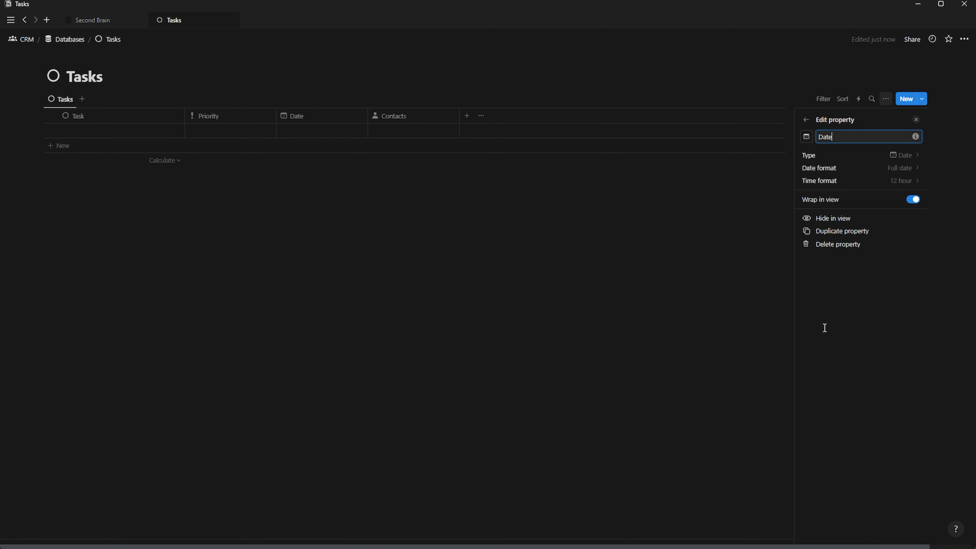
{"action": "left_click", "coordinate": [897, 181]}
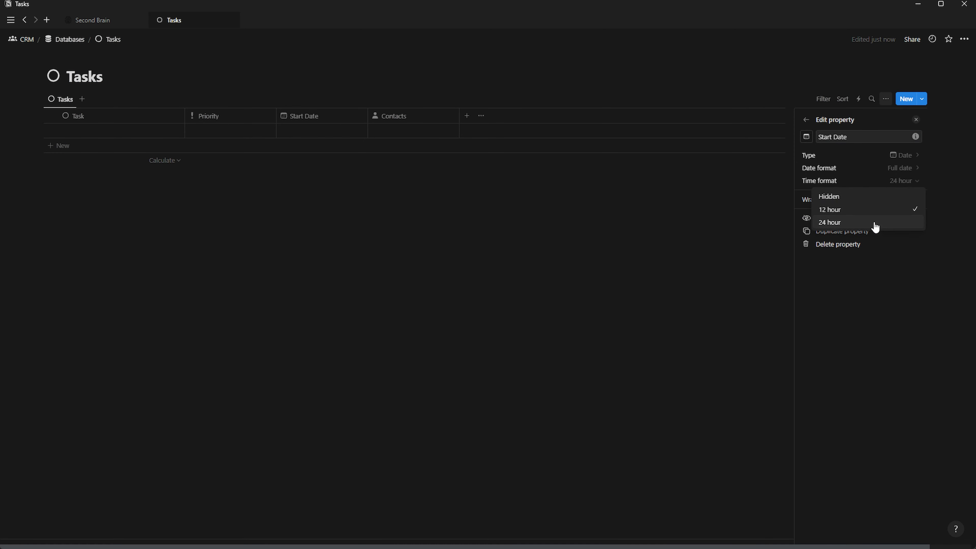
{"action": "left_click", "coordinate": [873, 222]}
{"action": "left_click", "coordinate": [916, 120]}
Duplicate the Start Date property in the Tasks table and rename the copy Due Date
{"action": "left_click", "coordinate": [330, 117]}
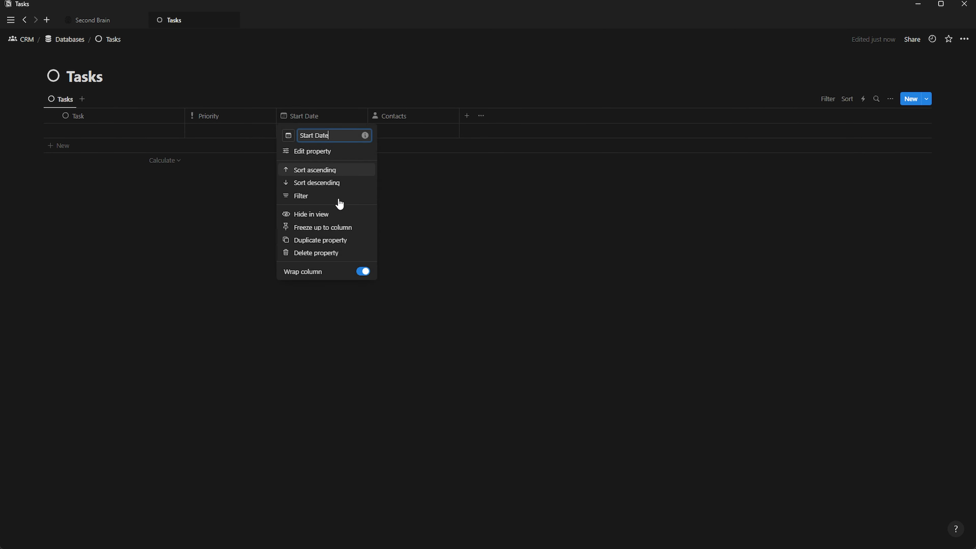
{"action": "left_click", "coordinate": [311, 240]}
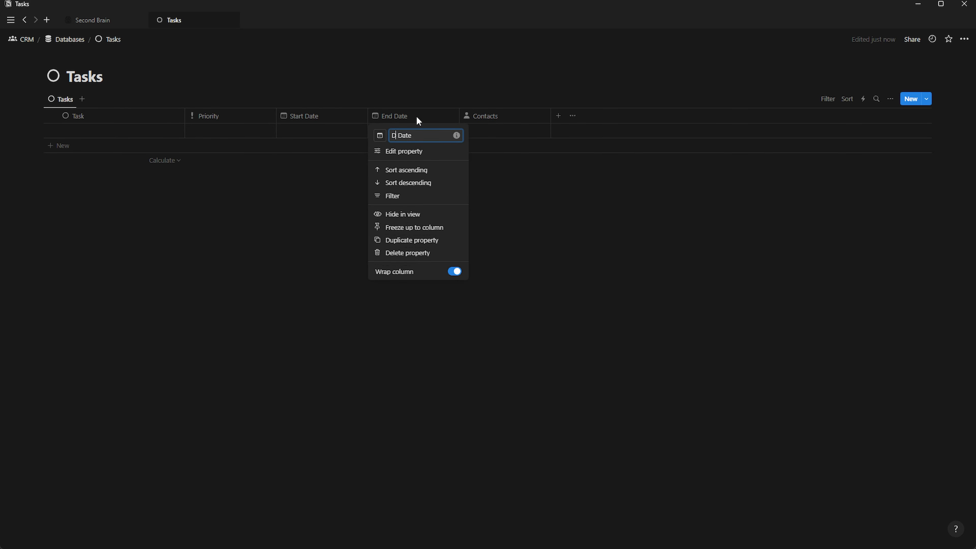
{"action": "left_click", "coordinate": [486, 187]}
Add a Status property named Status with the default options to the Tasks table
{"action": "left_click", "coordinate": [558, 115]}
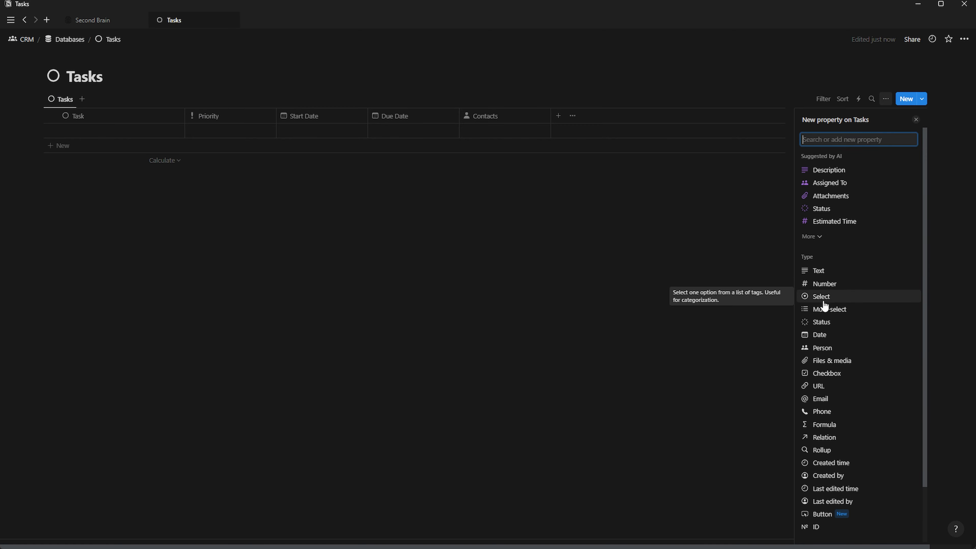
{"action": "left_click", "coordinate": [822, 325]}
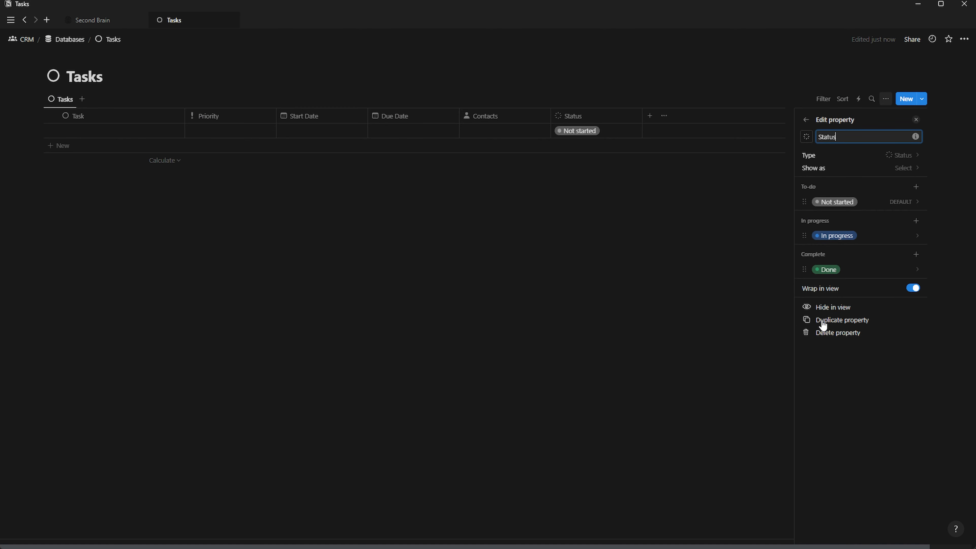
{"action": "key", "text": "Escape"}
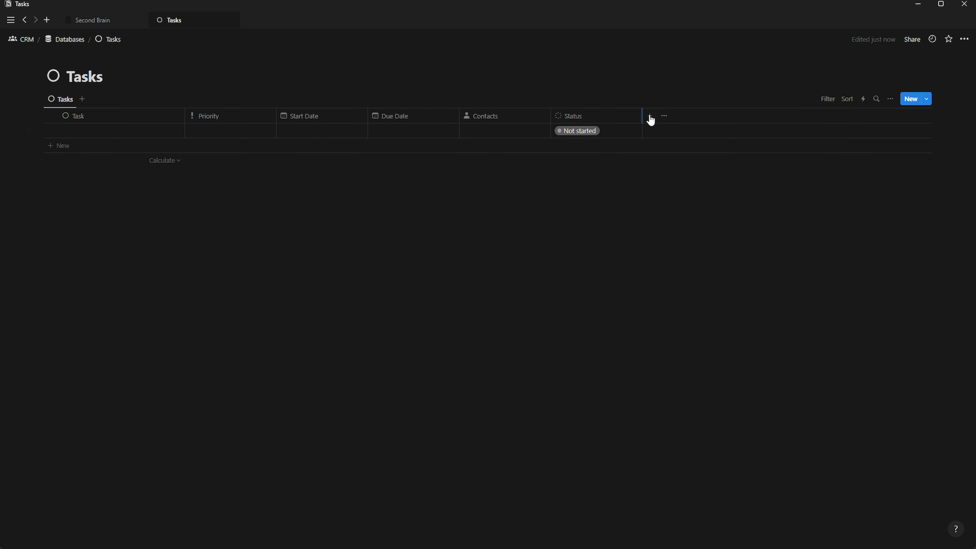
Add a Checkbox property to the Tasks table, rename it, and return to the Databases page
{"action": "left_click", "coordinate": [650, 117]}
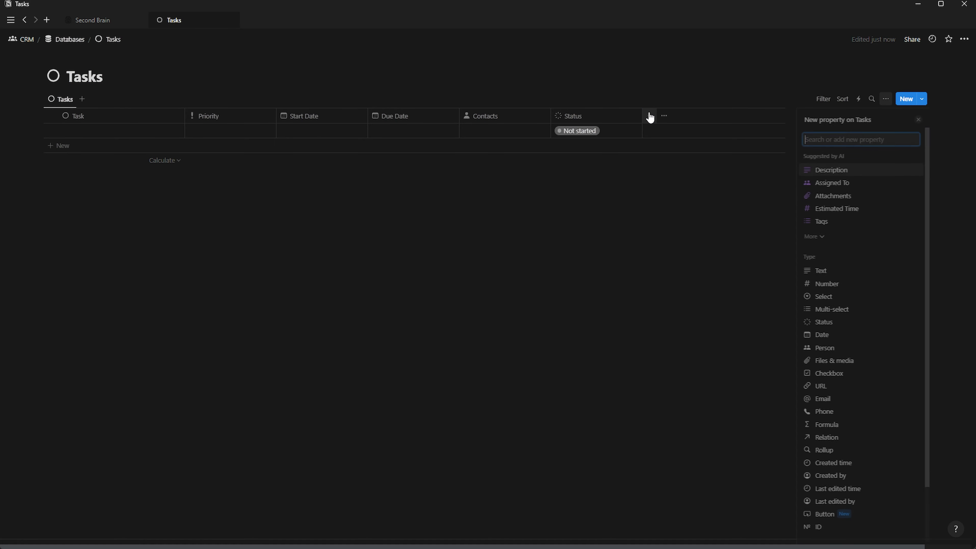
{"action": "left_click", "coordinate": [826, 374]}
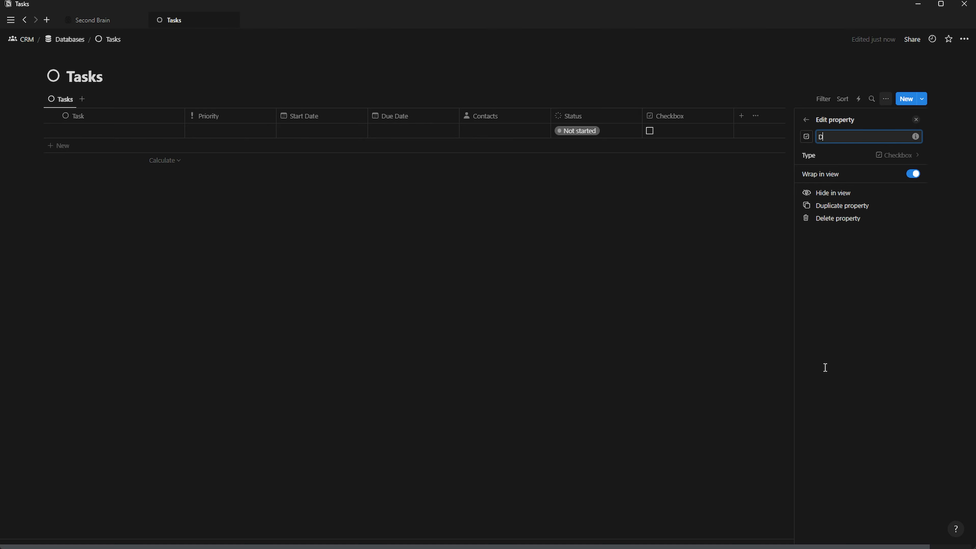
{"action": "left_click", "coordinate": [916, 119]}
{"action": "left_click", "coordinate": [76, 40]}
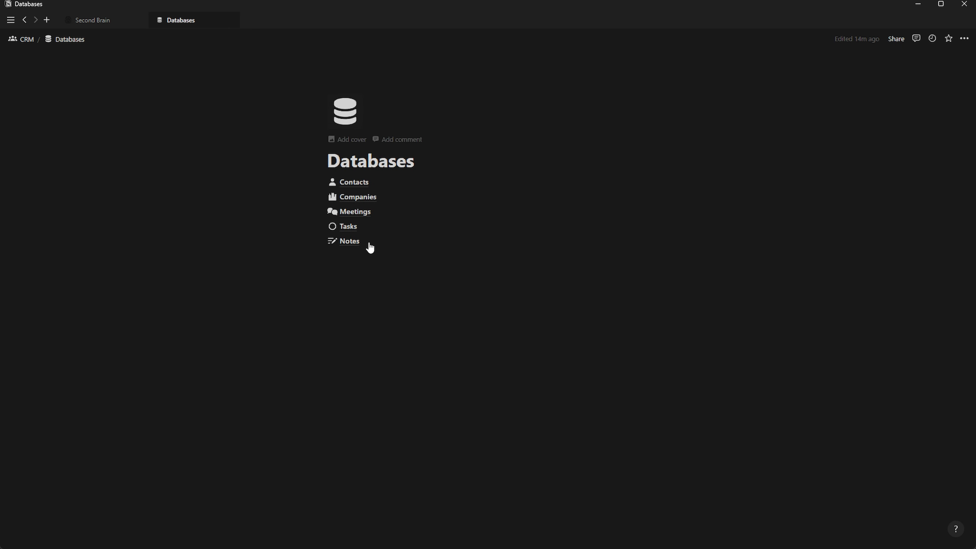
Open the Notes database and give its Contacts property the person icon and its Meetings property the chat bubbles icon
{"action": "left_click", "coordinate": [351, 242]}
{"action": "left_click", "coordinate": [195, 117]}
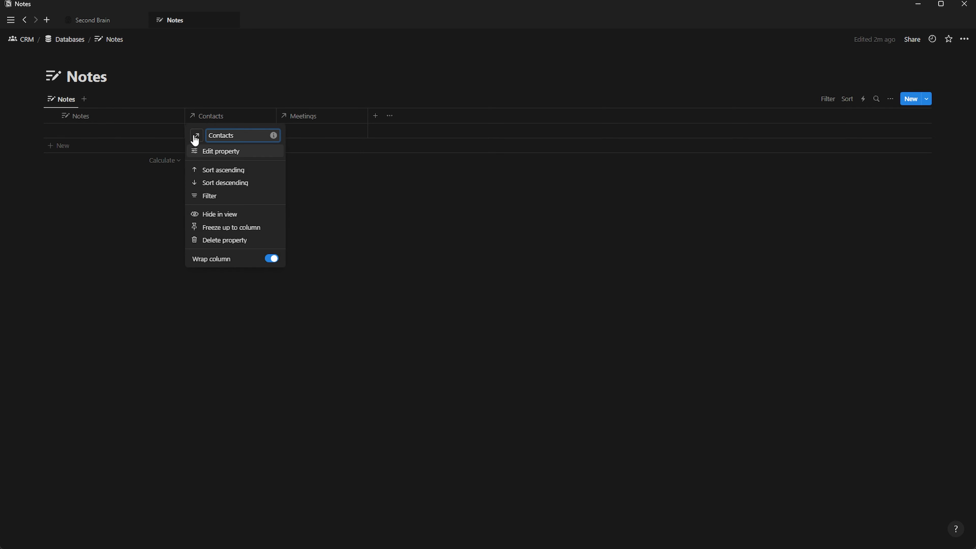
{"action": "left_click", "coordinate": [195, 136]}
{"action": "left_click", "coordinate": [160, 208]}
{"action": "left_click", "coordinate": [288, 117]}
{"action": "left_click", "coordinate": [288, 117]}
{"action": "left_click", "coordinate": [287, 139]}
{"action": "left_click", "coordinate": [325, 206]}
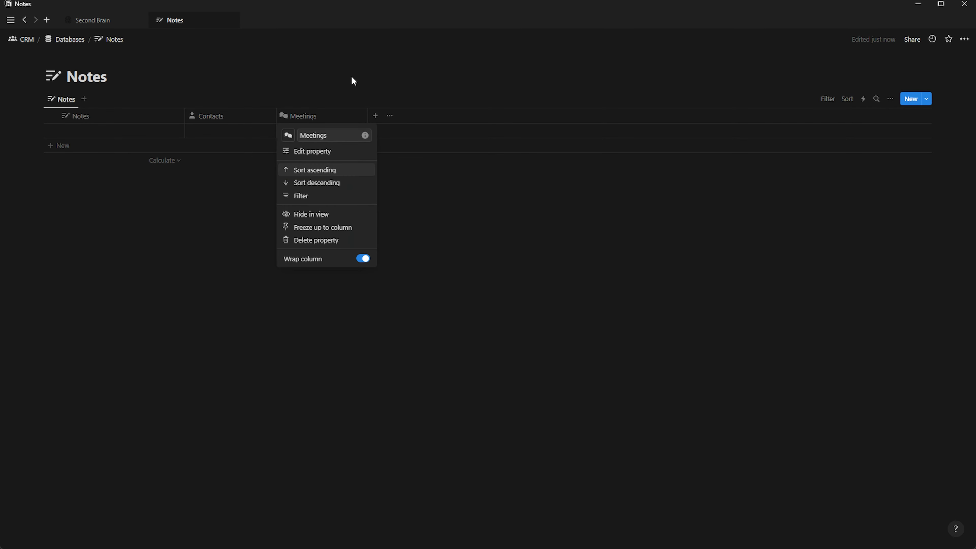
{"action": "left_click", "coordinate": [353, 81]}
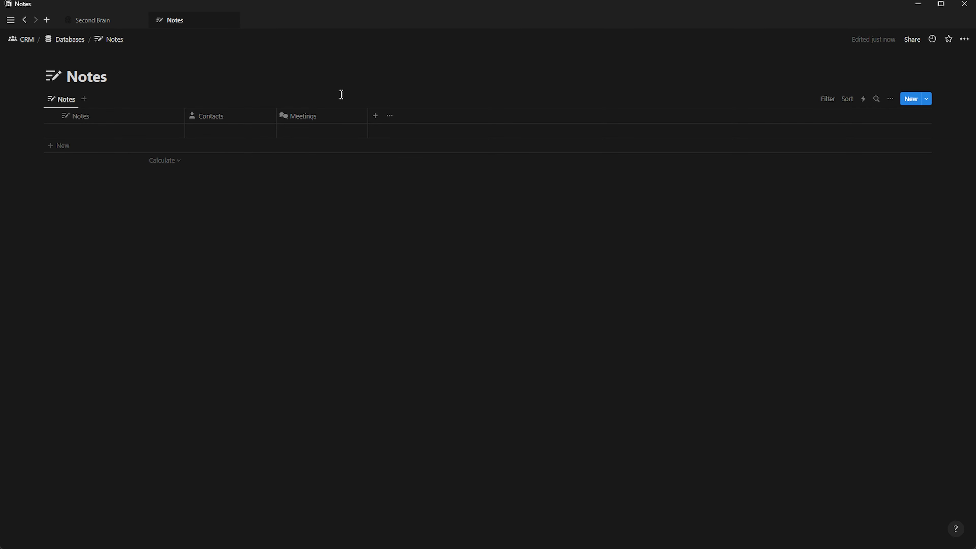
Add a Select property named Status to the Notes table and give it a half-filled circle icon
{"action": "left_click", "coordinate": [376, 115]}
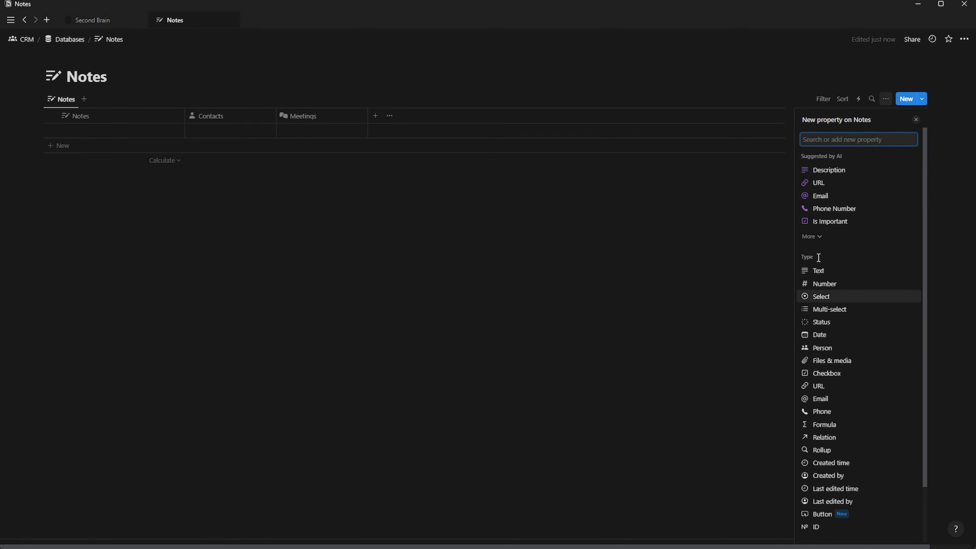
{"action": "left_click", "coordinate": [821, 296]}
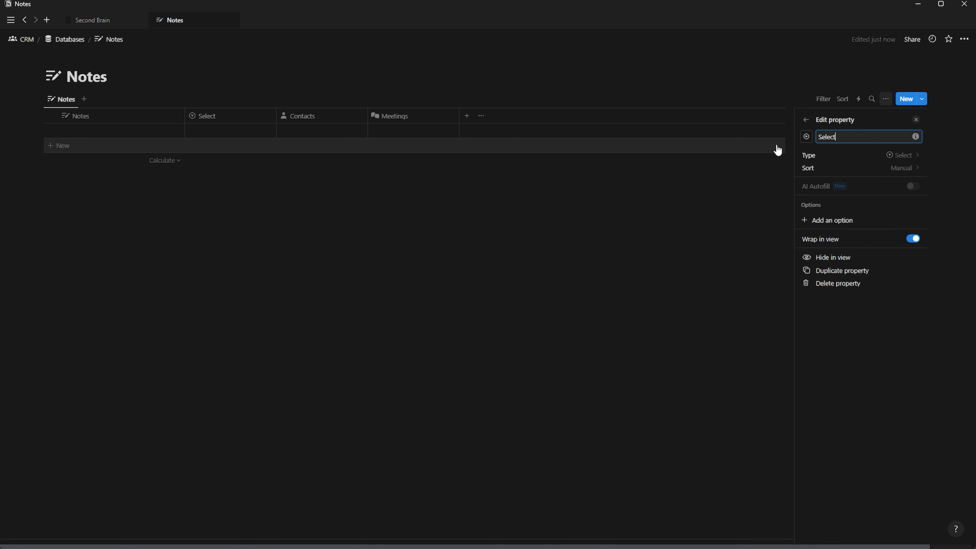
{"action": "type", "text": "Status"}
{"action": "left_click", "coordinate": [806, 137]}
{"action": "type", "text": "cir"}
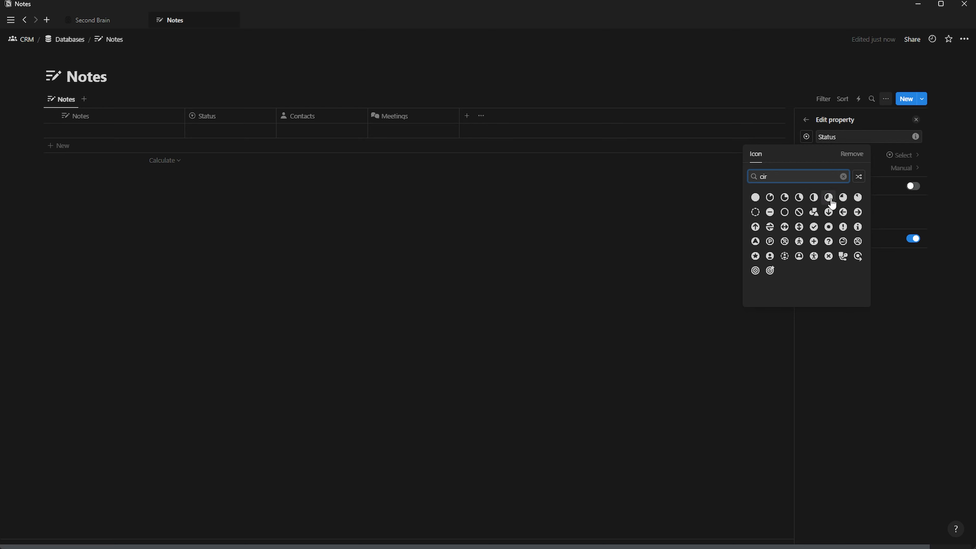
{"action": "left_click", "coordinate": [814, 197]}
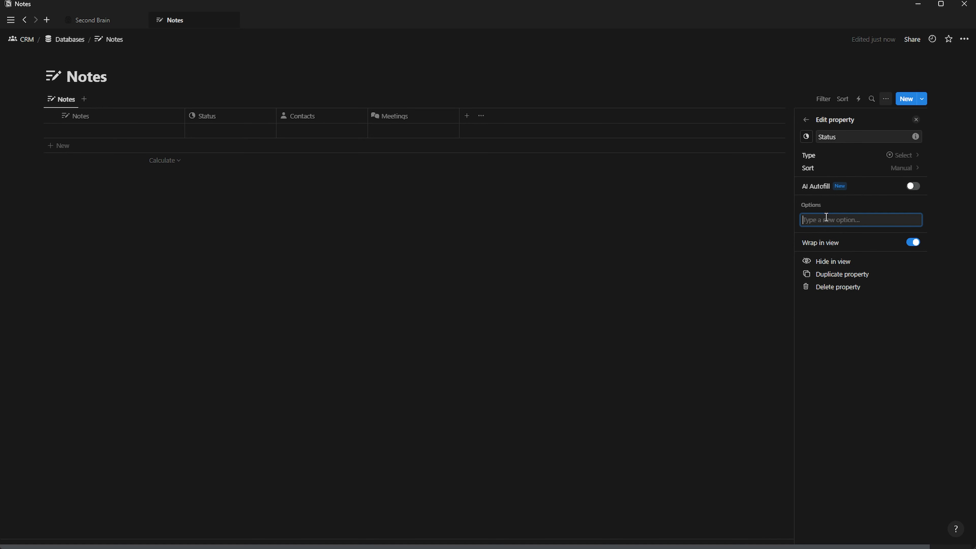
Add the options Archived, Final and Draft to the Status property, with Draft listed first
{"action": "type", "text": "Archived"}
{"action": "key", "text": "Return"}
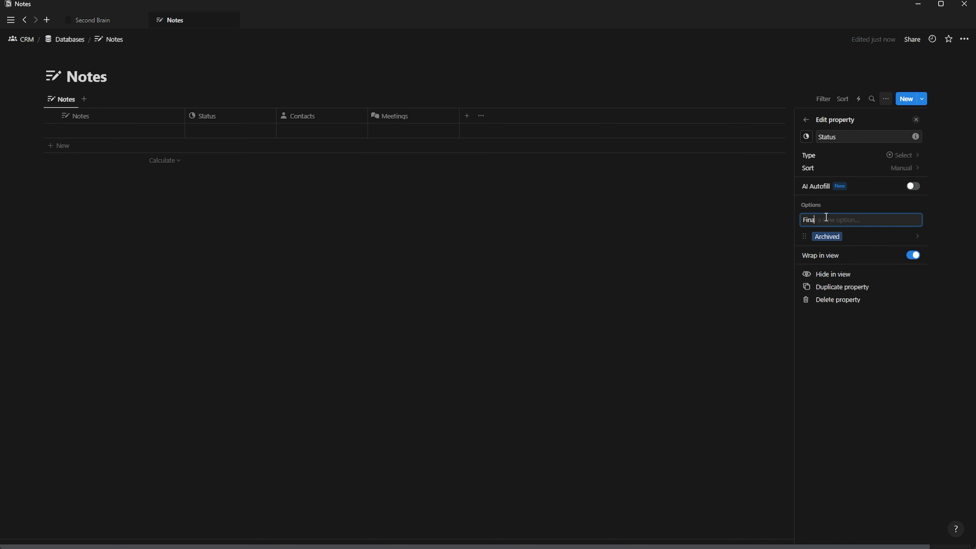
{"action": "type", "text": "Final"}
{"action": "key", "text": "Return"}
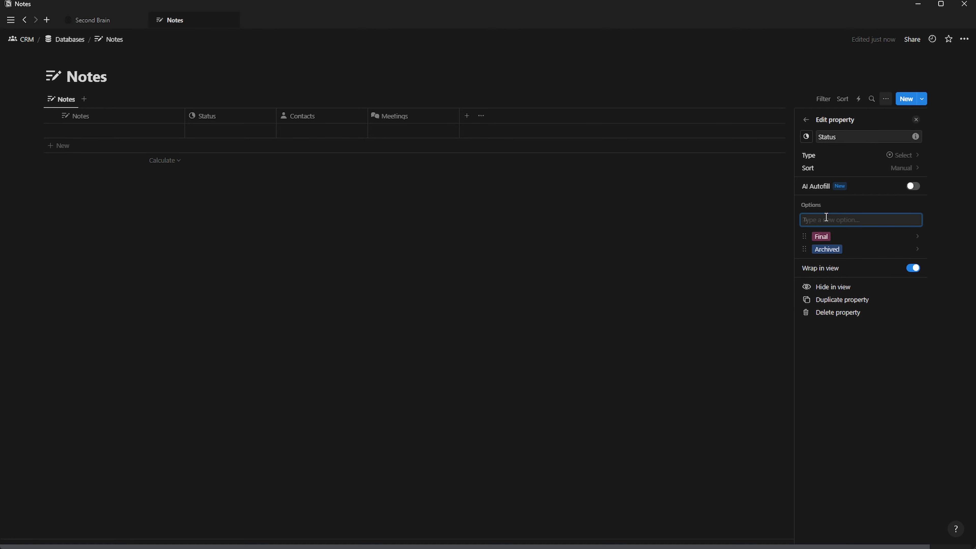
{"action": "key", "text": "Return"}
Set the colours of the Draft, Final and Archived status options, using blue for Draft, and close the property settings
{"action": "left_click", "coordinate": [828, 236]}
{"action": "left_click", "coordinate": [853, 385]}
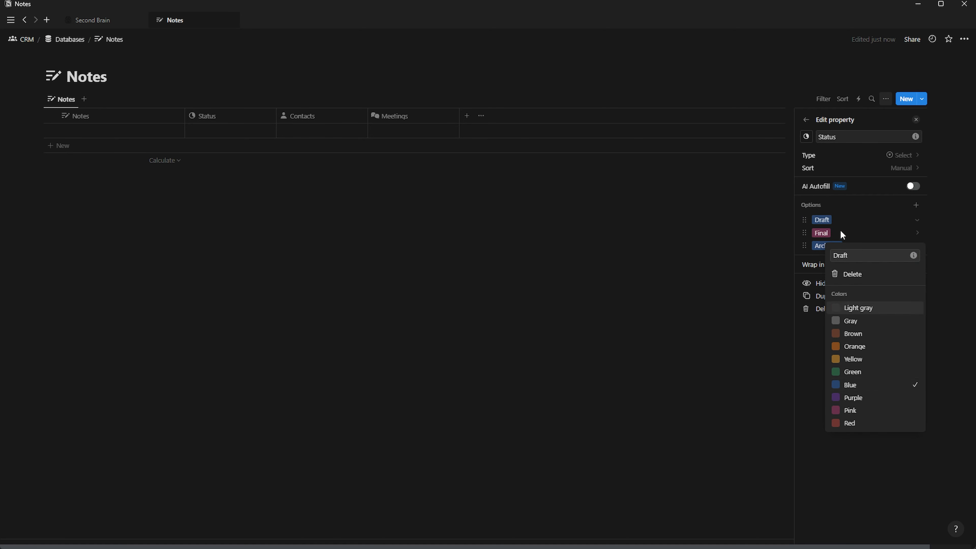
{"action": "left_click", "coordinate": [841, 232]}
{"action": "left_click", "coordinate": [859, 369]}
{"action": "left_click", "coordinate": [820, 245]}
{"action": "left_click", "coordinate": [855, 342]}
{"action": "left_click", "coordinate": [740, 221]}
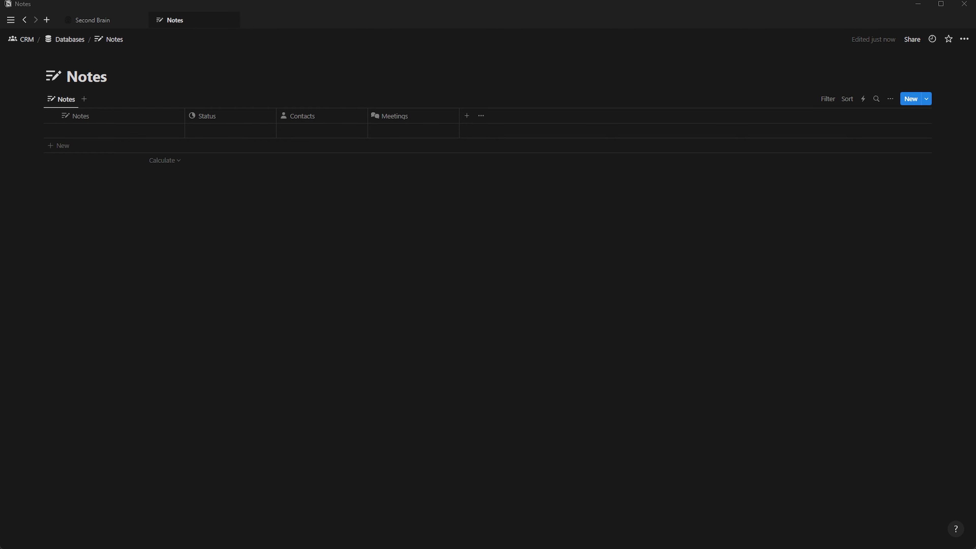
Open the Contacts database from the Databases page and create a new page template for it
{"action": "left_click", "coordinate": [64, 39]}
{"action": "left_click", "coordinate": [348, 180]}
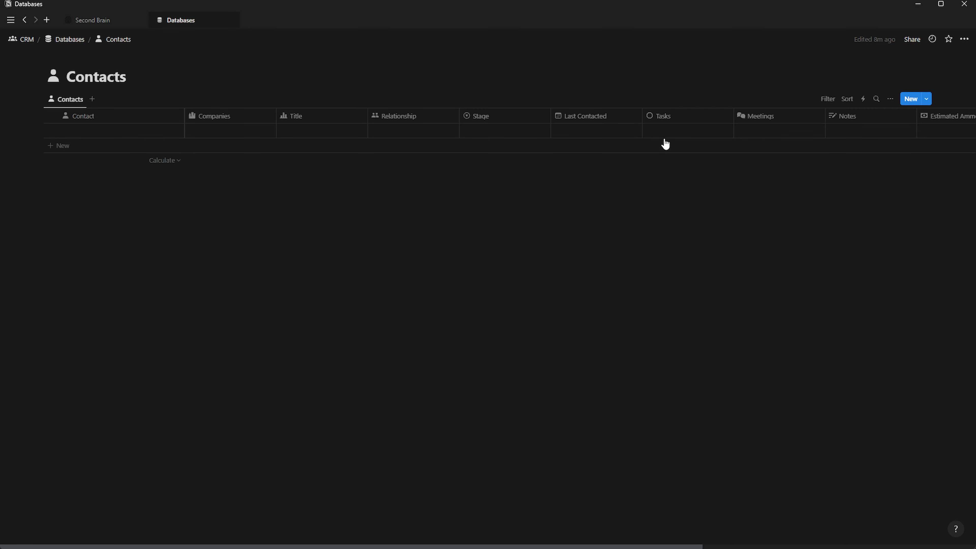
{"action": "left_click", "coordinate": [929, 99]}
{"action": "left_click", "coordinate": [930, 99]}
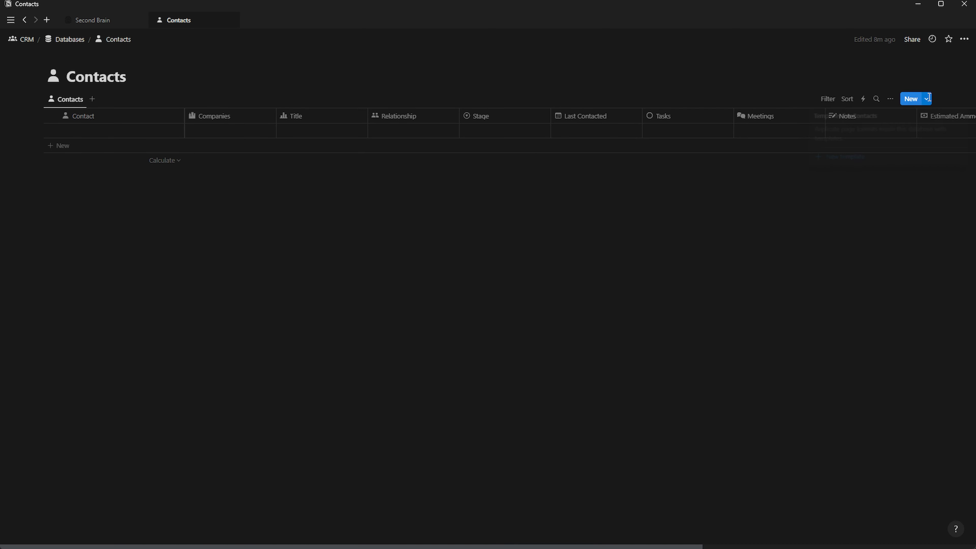
{"action": "left_click", "coordinate": [929, 101]}
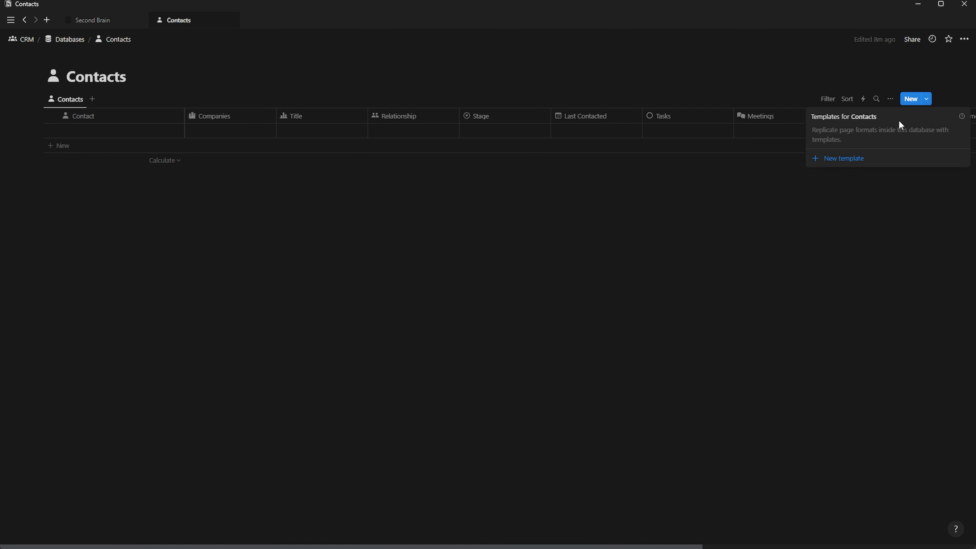
{"action": "left_click", "coordinate": [843, 159]}
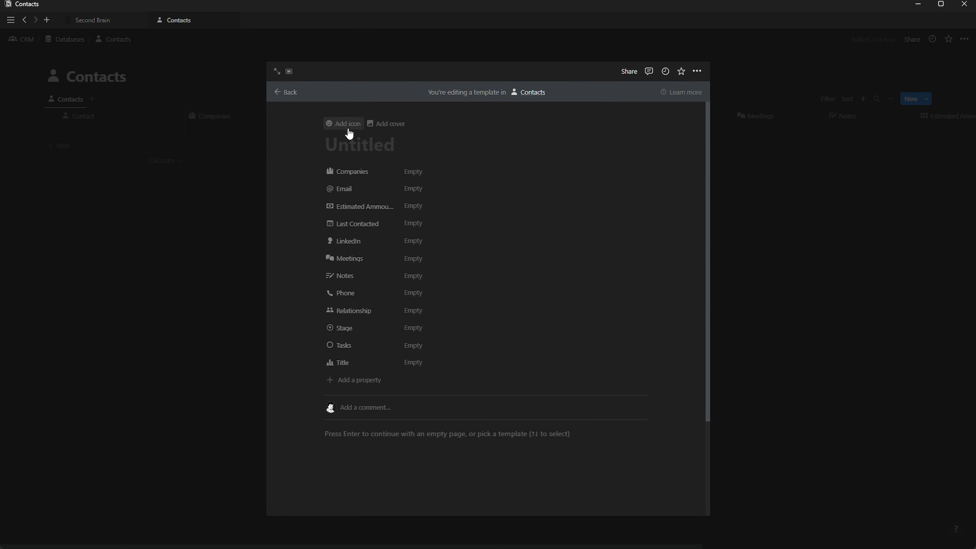
Give the new Contacts template the person icon in the default white colour
{"action": "left_click", "coordinate": [349, 134]}
{"action": "left_click", "coordinate": [290, 193]}
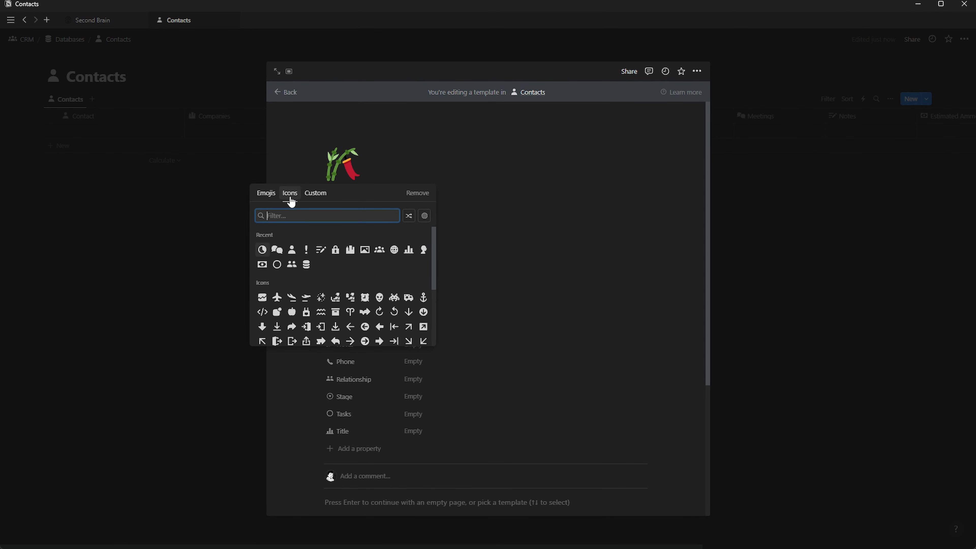
{"action": "left_click", "coordinate": [292, 251]}
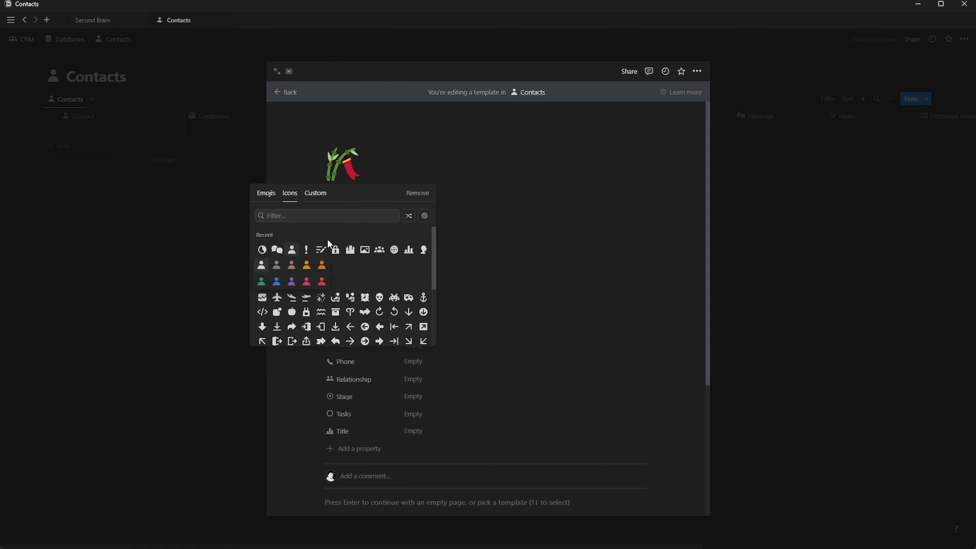
{"action": "left_click", "coordinate": [261, 265]}
Reorder the template's properties so Title, Relationship and Stage follow Companies, and Last Contacted sits above the estimated amount
{"action": "scroll", "coordinate": [372, 366], "scroll_direction": "down", "scroll_amount": 3}
{"action": "scroll", "coordinate": [365, 378], "scroll_direction": "up", "scroll_amount": 3}
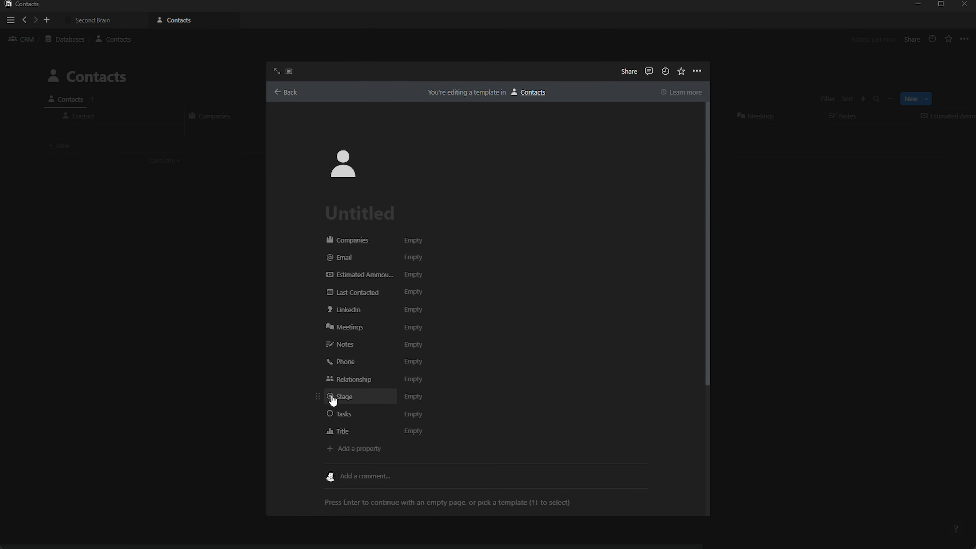
{"action": "left_click_drag", "start_coordinate": [319, 432], "coordinate": [329, 261]}
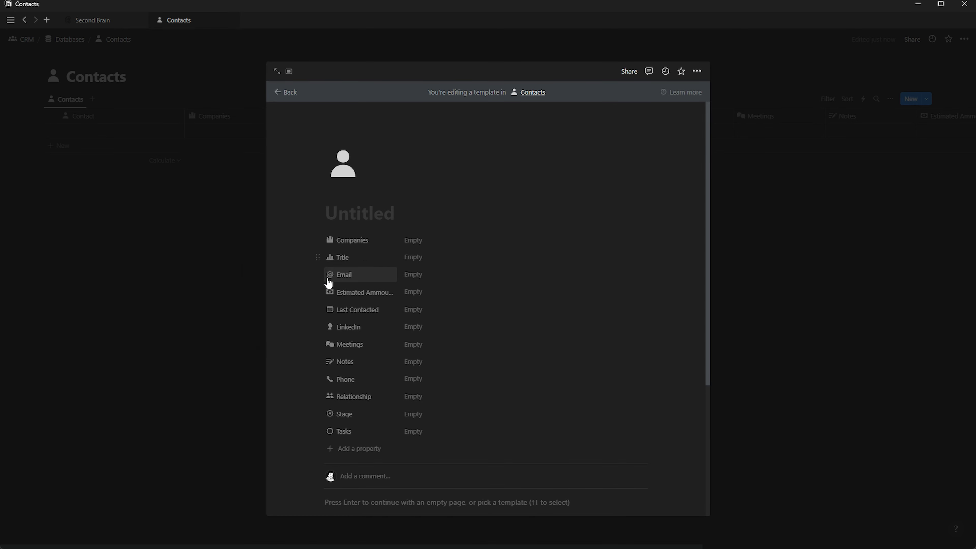
{"action": "left_click_drag", "start_coordinate": [326, 398], "coordinate": [331, 288]}
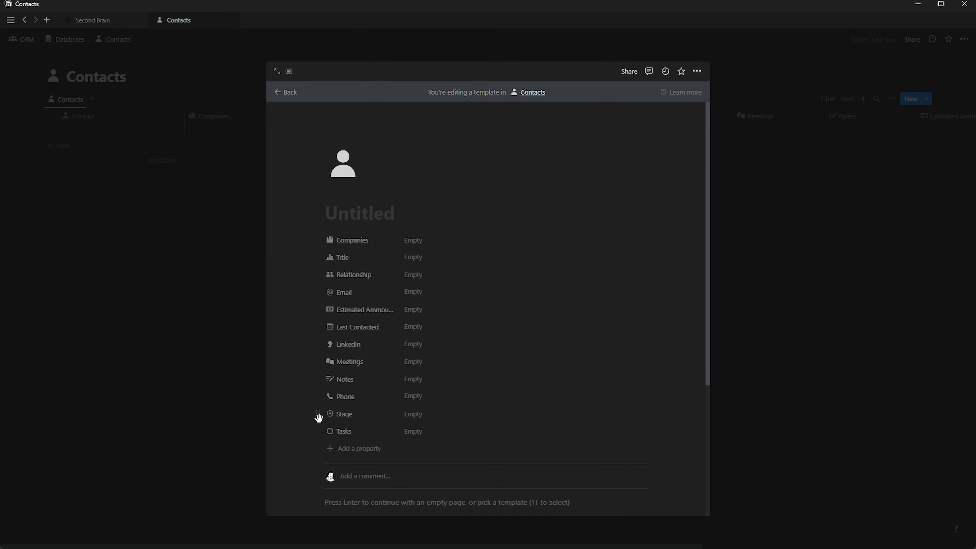
{"action": "left_click_drag", "start_coordinate": [318, 417], "coordinate": [333, 293]}
{"action": "left_click_drag", "start_coordinate": [317, 344], "coordinate": [322, 325]}
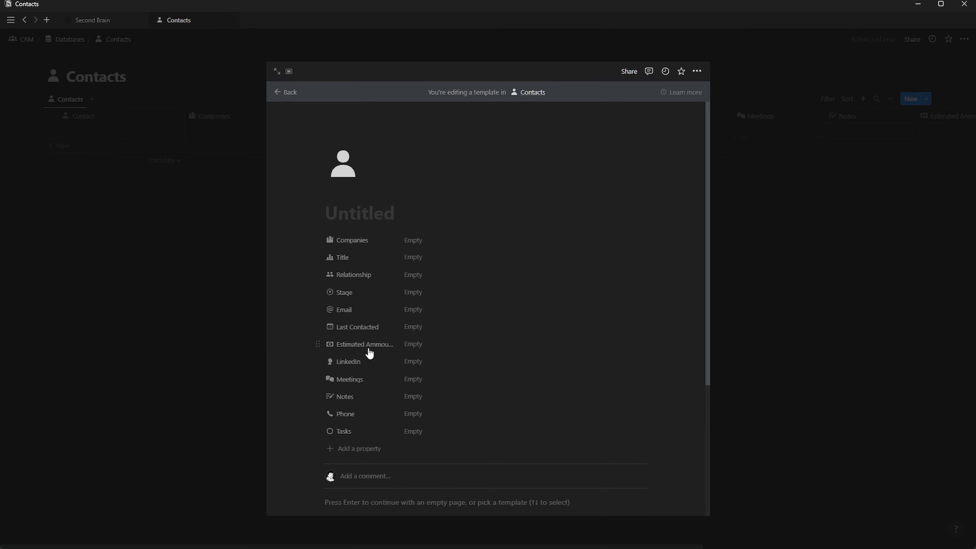
Move Email below the estimated amount property and Phone directly above LinkedIn in the template
{"action": "scroll", "coordinate": [322, 390], "scroll_direction": "down", "scroll_amount": 1}
{"action": "scroll", "coordinate": [324, 379], "scroll_direction": "up", "scroll_amount": 1}
{"action": "left_click_drag", "start_coordinate": [320, 305], "coordinate": [320, 346]}
{"action": "left_click_drag", "start_coordinate": [318, 417], "coordinate": [330, 379]}
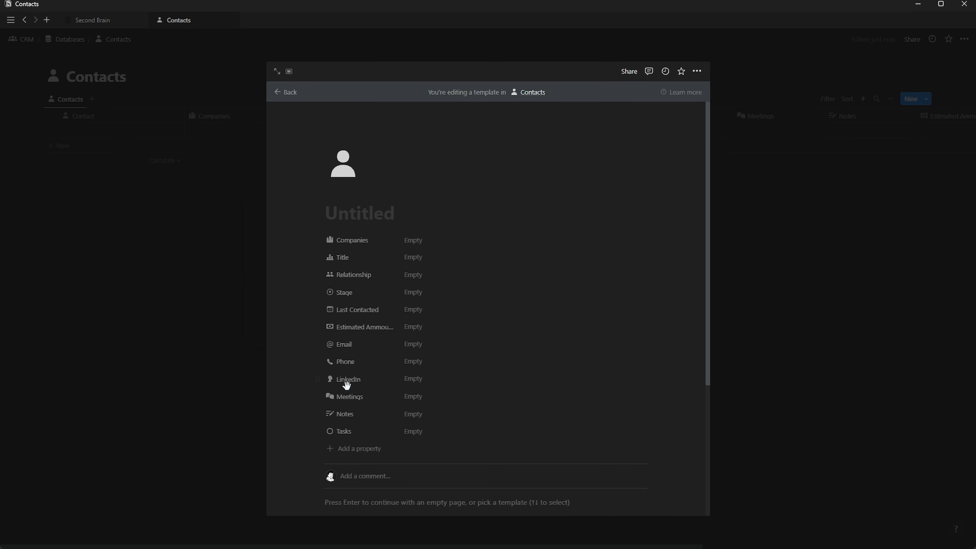
Show the Tasks, Meetings and Notes relations as page sections in the Contacts template
{"action": "scroll", "coordinate": [348, 387], "scroll_direction": "down", "scroll_amount": 1}
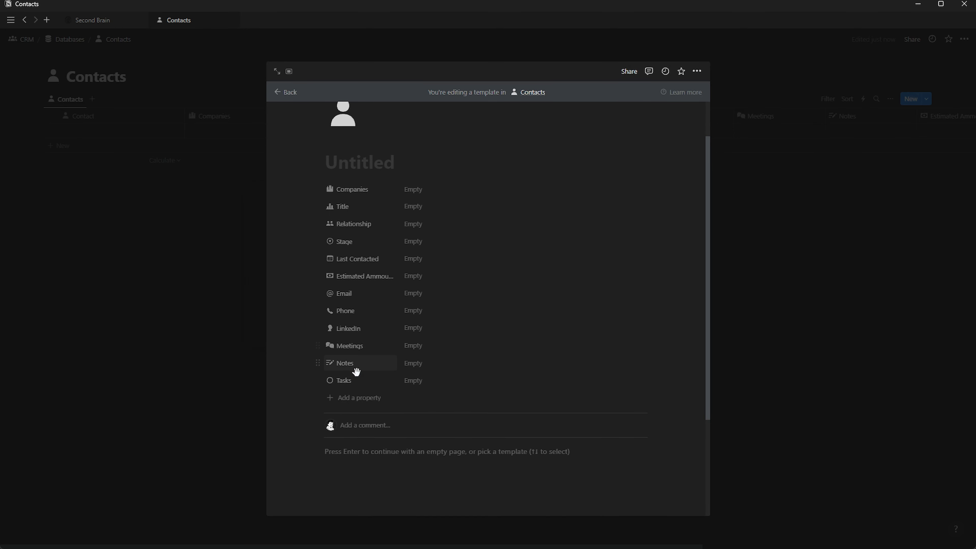
{"action": "left_click", "coordinate": [340, 379]}
{"action": "mouse_move", "coordinate": [382, 402]}
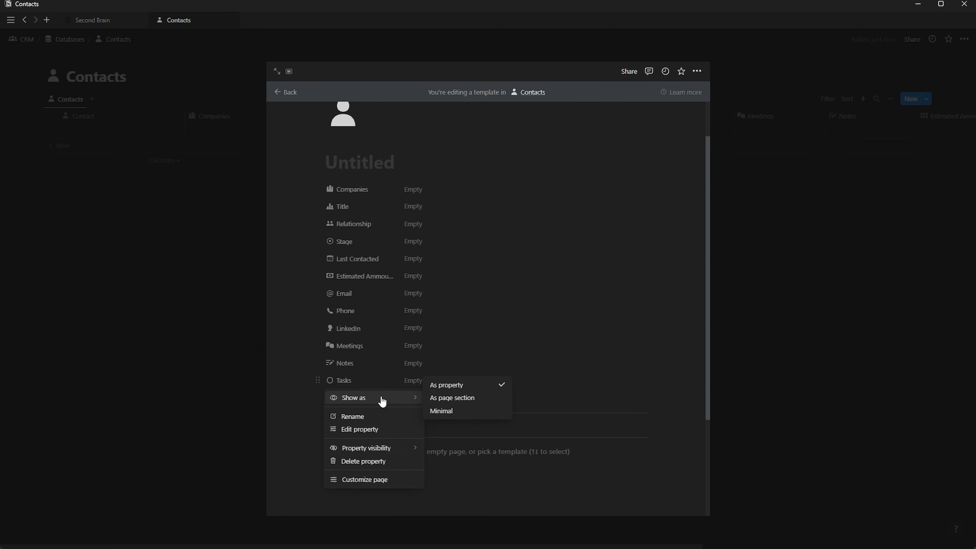
{"action": "left_click", "coordinate": [447, 397]}
{"action": "left_click", "coordinate": [346, 348]}
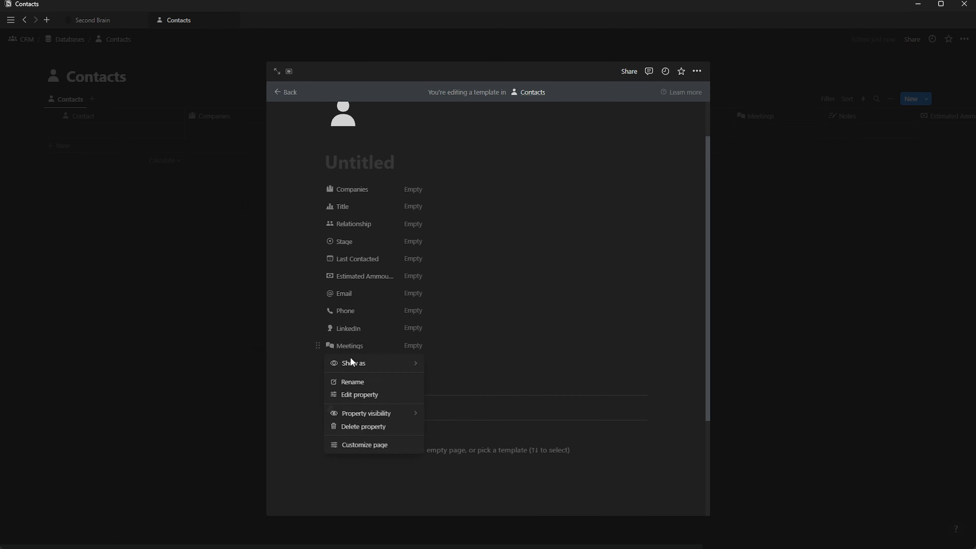
{"action": "mouse_move", "coordinate": [392, 366]}
{"action": "left_click", "coordinate": [441, 365]}
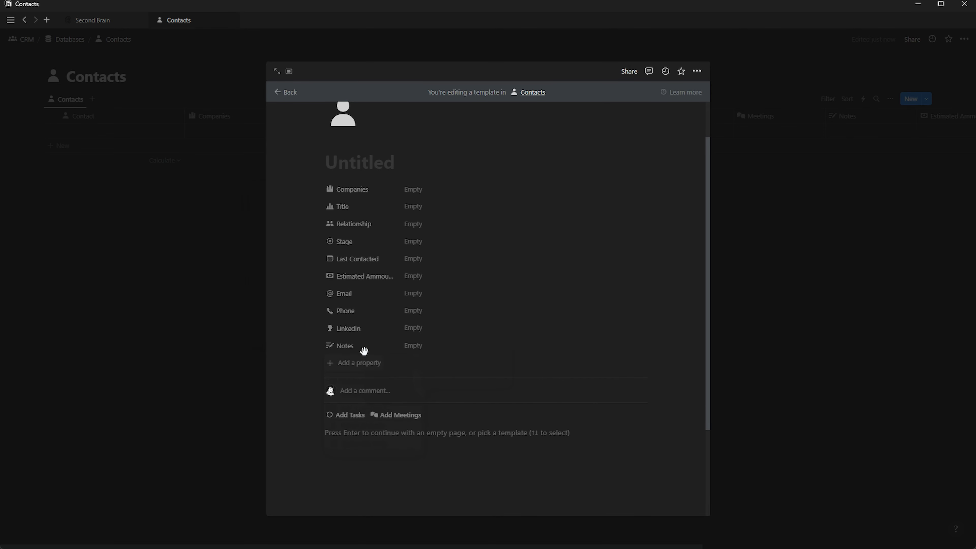
{"action": "left_click", "coordinate": [343, 348]}
{"action": "left_click", "coordinate": [446, 364]}
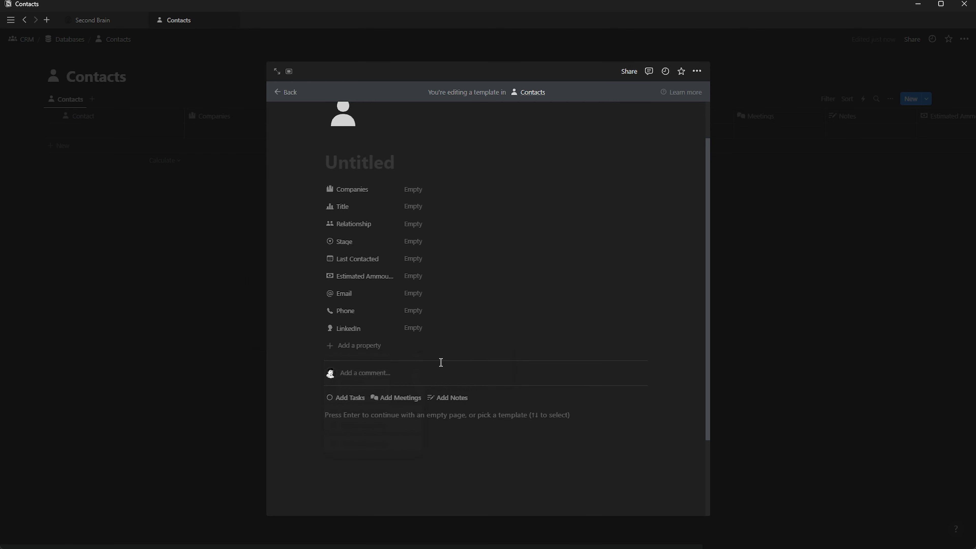
Set the template's Relationship to Cold and its Stage to Prospect, and close the template
{"action": "scroll", "coordinate": [315, 393], "scroll_direction": "up", "scroll_amount": 2}
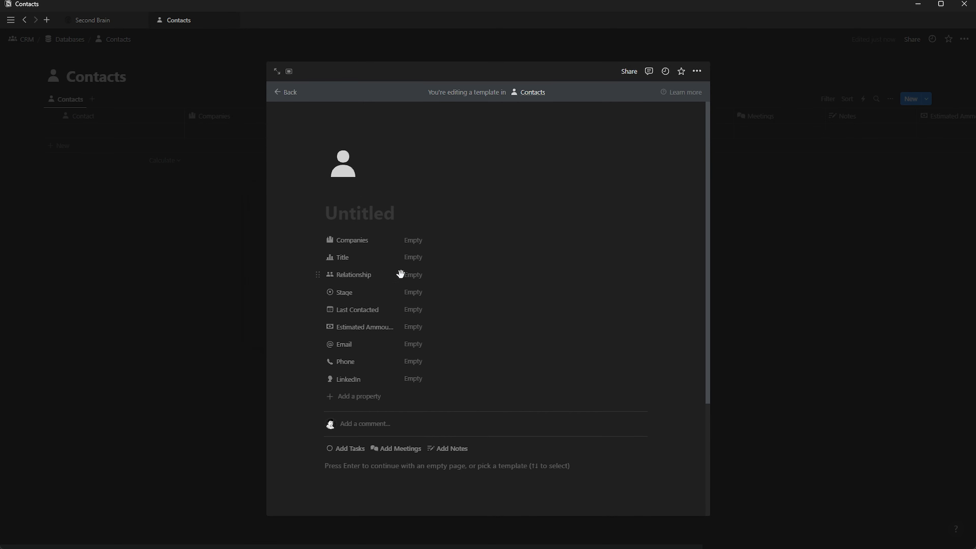
{"action": "left_click", "coordinate": [415, 275]}
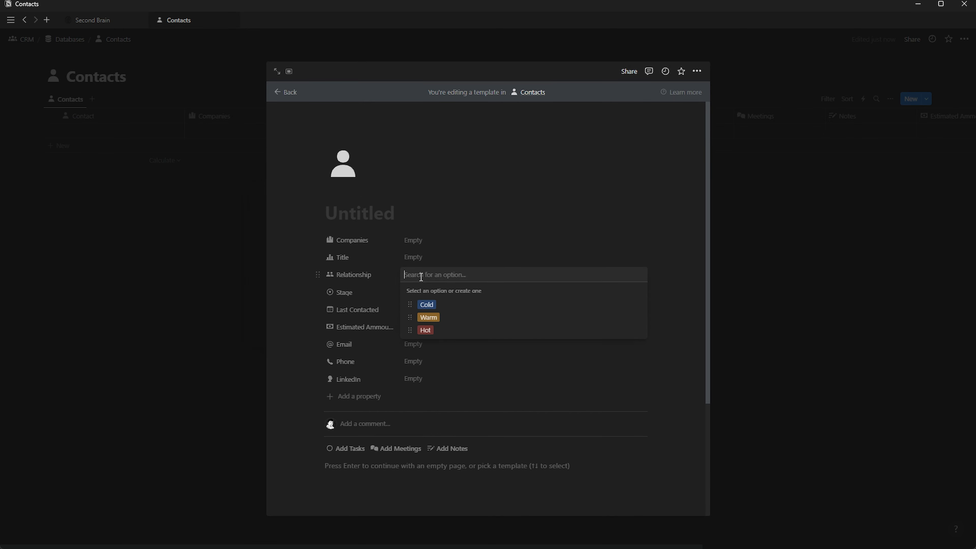
{"action": "left_click", "coordinate": [428, 305]}
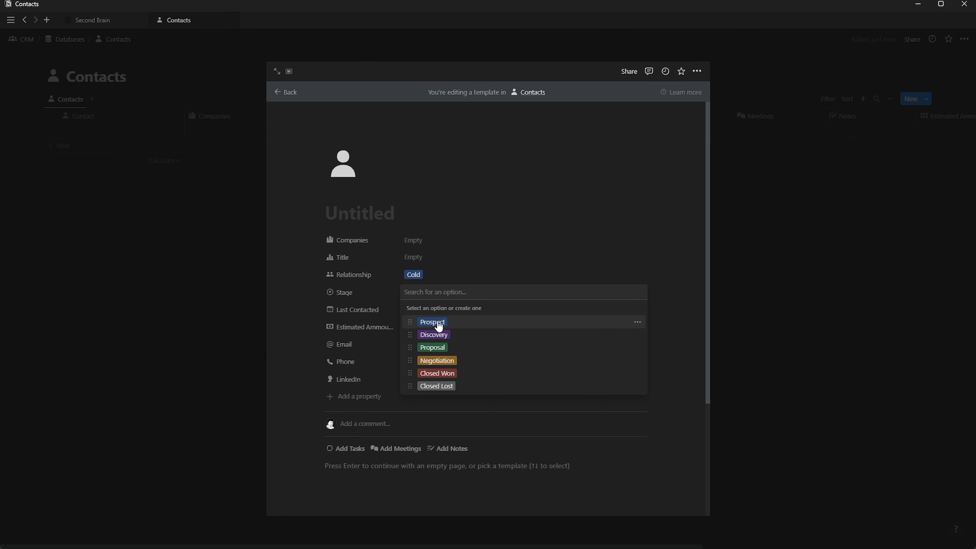
{"action": "left_click", "coordinate": [435, 322]}
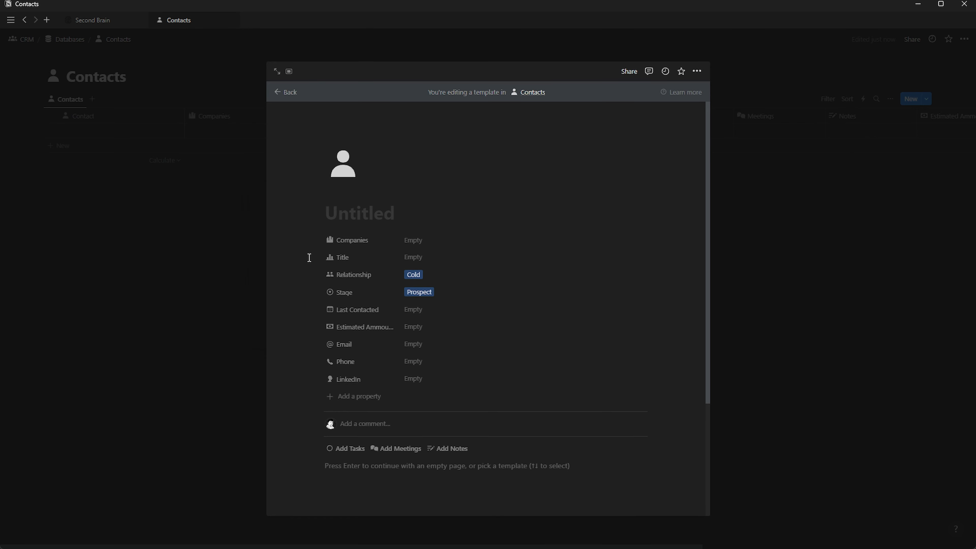
{"action": "left_click", "coordinate": [248, 204]}
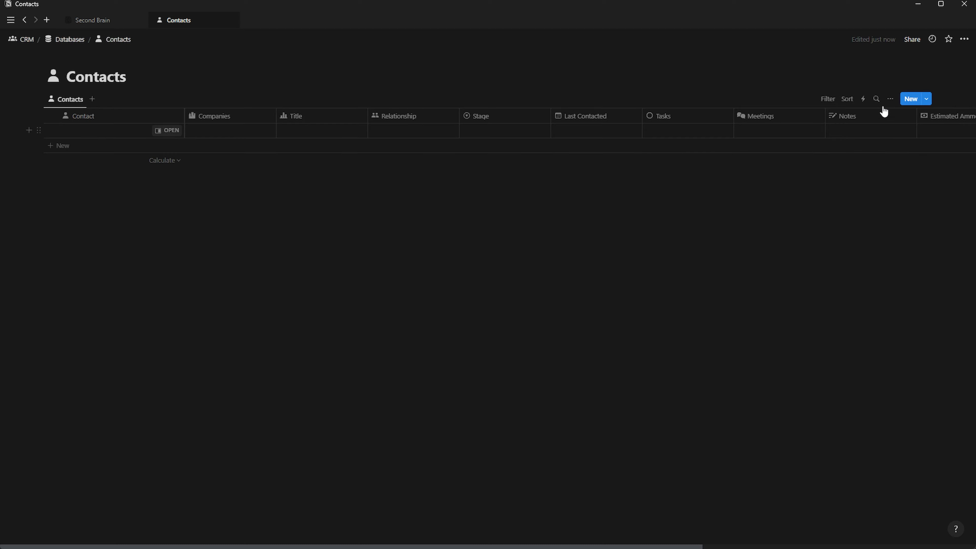
Make the untitled person template the default for all views in Contacts
{"action": "left_click", "coordinate": [927, 100]}
{"action": "left_click", "coordinate": [958, 132]}
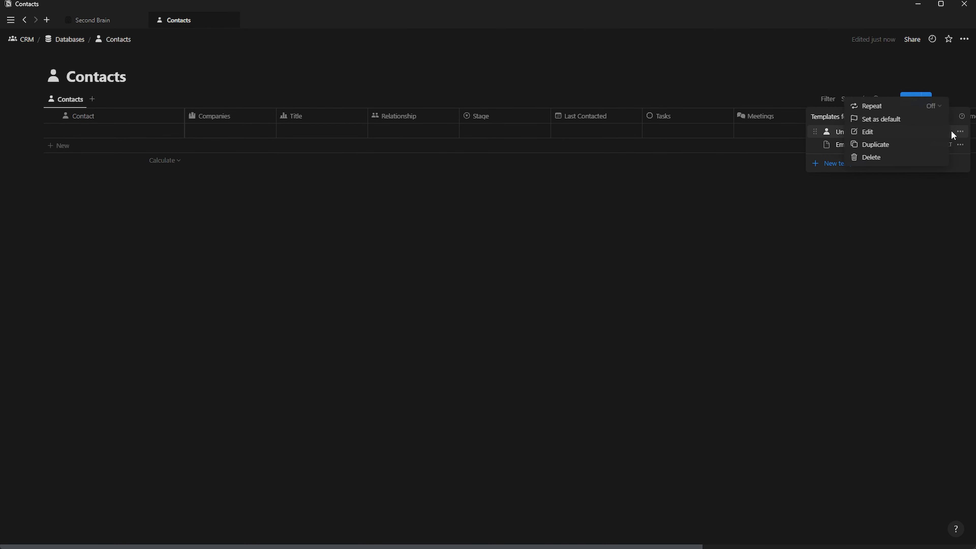
{"action": "left_click", "coordinate": [881, 120]}
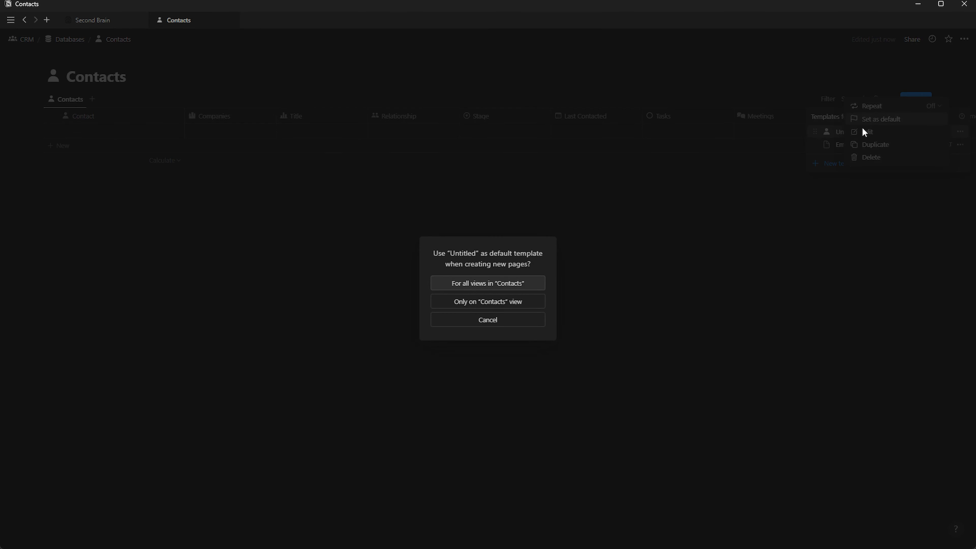
{"action": "left_click", "coordinate": [519, 287]}
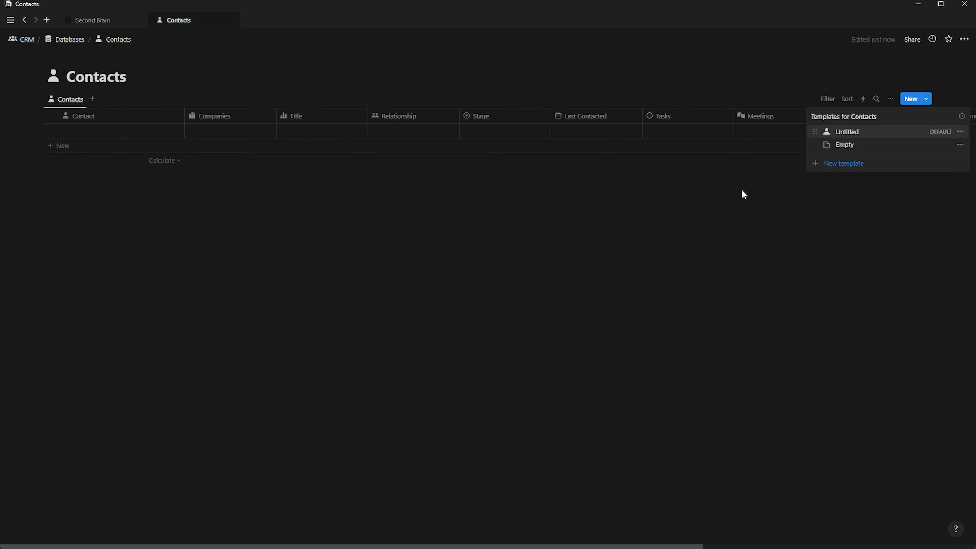
Create a new page template in the Companies database and give it the city buildings icon
{"action": "left_click", "coordinate": [730, 187]}
{"action": "left_click", "coordinate": [68, 40]}
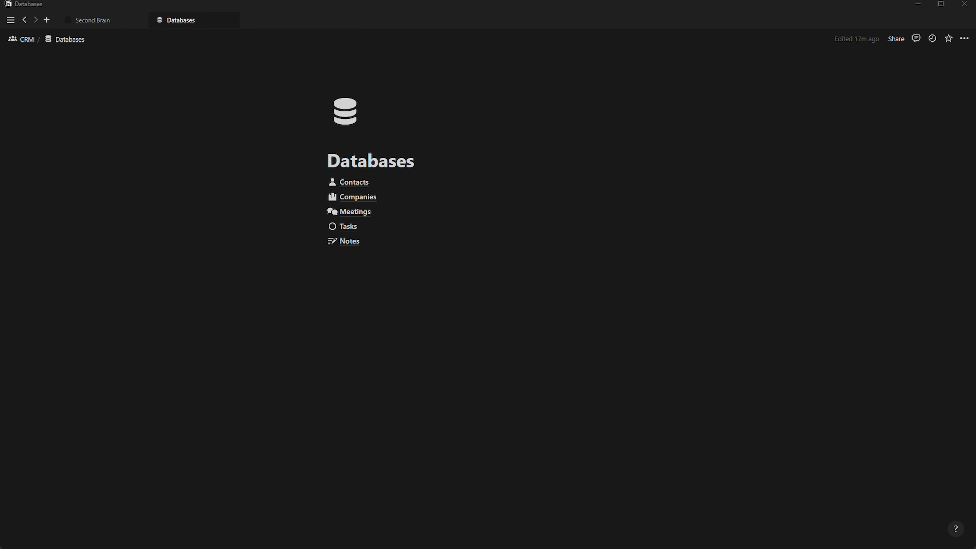
{"action": "left_click", "coordinate": [358, 197]}
{"action": "left_click", "coordinate": [927, 99]}
{"action": "left_click", "coordinate": [826, 158]}
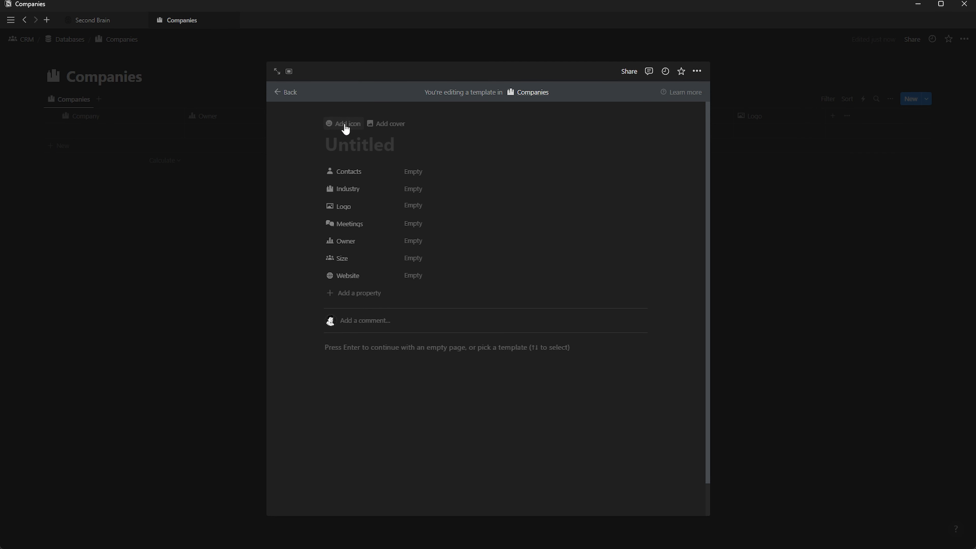
{"action": "left_click", "coordinate": [345, 130]}
{"action": "left_click", "coordinate": [320, 267]}
Reorder the Companies template's properties to Owner, Industry, Size, Website, Contacts, Logo, Meetings
{"action": "left_click_drag", "start_coordinate": [320, 309], "coordinate": [320, 240]}
{"action": "left_click_drag", "start_coordinate": [320, 275], "coordinate": [320, 256]}
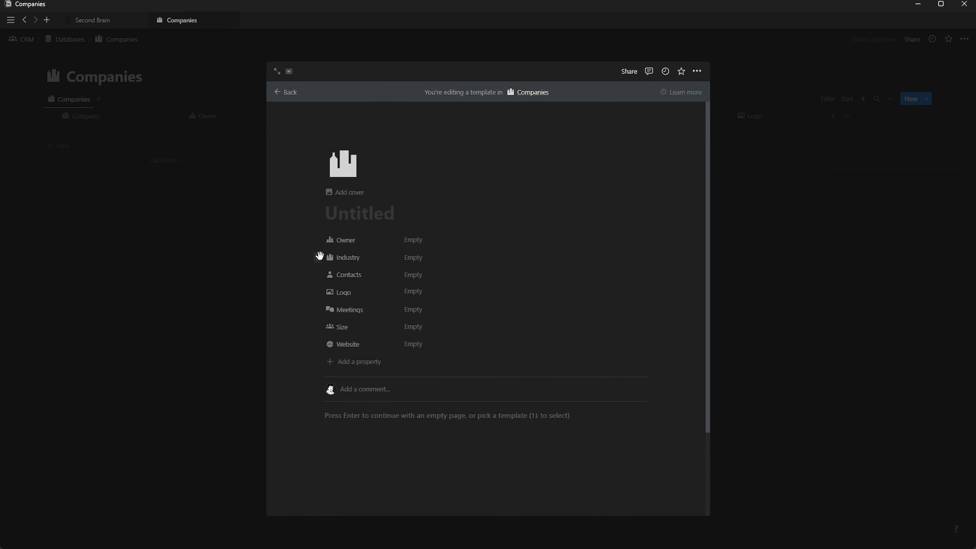
{"action": "left_click_drag", "start_coordinate": [320, 327], "coordinate": [325, 275]}
{"action": "left_click_drag", "start_coordinate": [320, 344], "coordinate": [327, 293]}
Show the Meetings relation as a page section in the Companies template and close the template
{"action": "left_click", "coordinate": [345, 344]}
{"action": "mouse_move", "coordinate": [419, 365]}
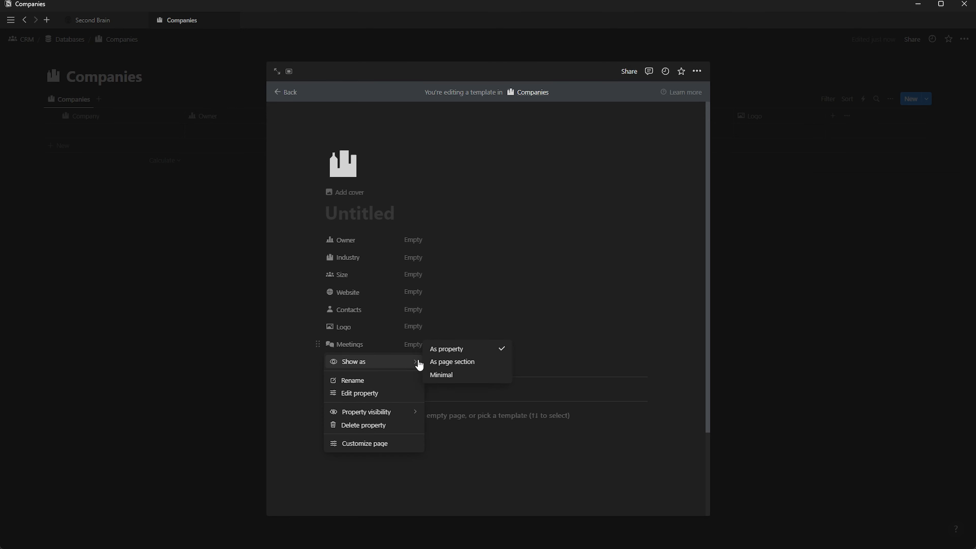
{"action": "left_click", "coordinate": [451, 361]}
{"action": "left_click", "coordinate": [262, 148]}
Make the untitled buildings-icon template the default for all views in Companies
{"action": "left_click", "coordinate": [926, 99]}
{"action": "left_click", "coordinate": [959, 132]}
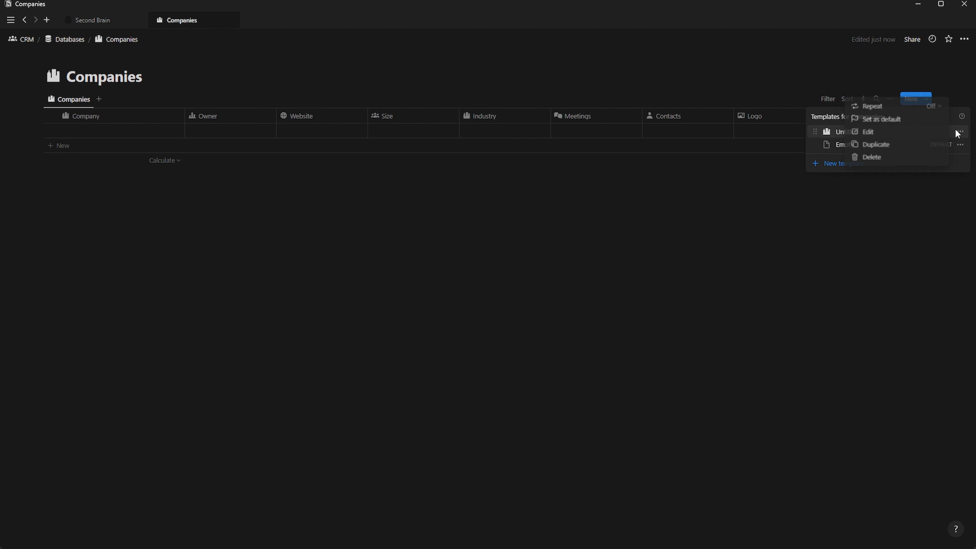
{"action": "left_click", "coordinate": [882, 119]}
{"action": "left_click", "coordinate": [516, 283]}
Create a new page template in the Meetings database and give it the speech bubbles icon
{"action": "left_click", "coordinate": [69, 40]}
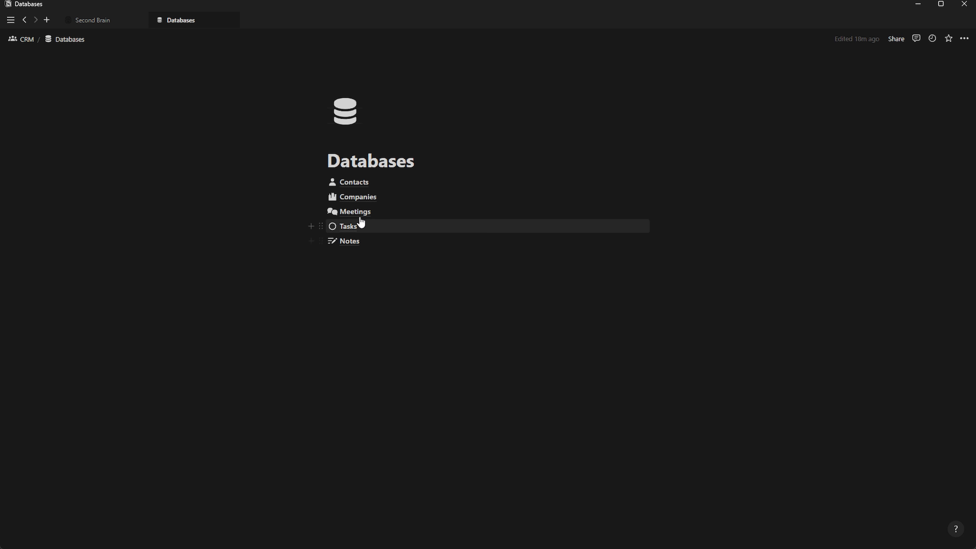
{"action": "left_click", "coordinate": [347, 212]}
{"action": "left_click", "coordinate": [926, 99]}
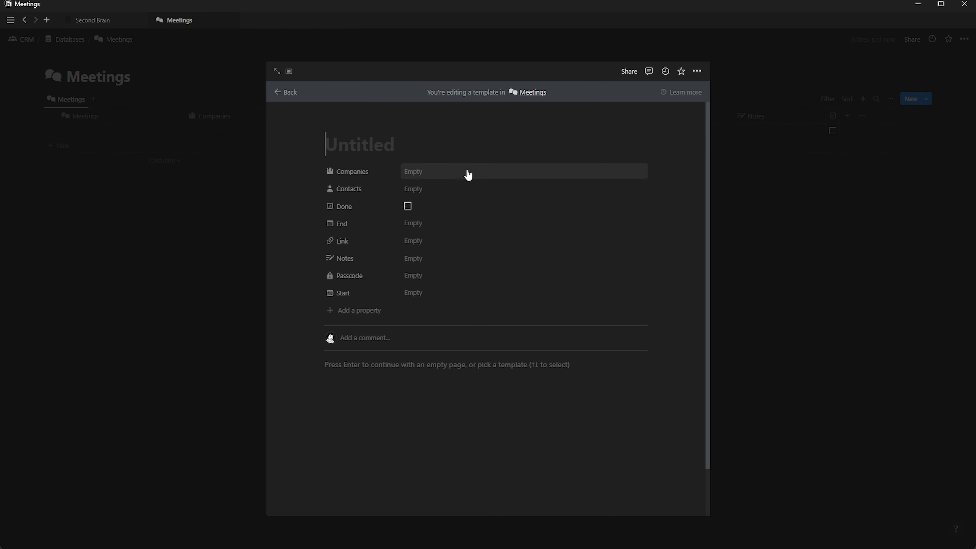
{"action": "left_click", "coordinate": [342, 124]}
{"action": "left_click", "coordinate": [293, 194]}
{"action": "left_click", "coordinate": [307, 249]}
{"action": "left_click", "coordinate": [291, 267]}
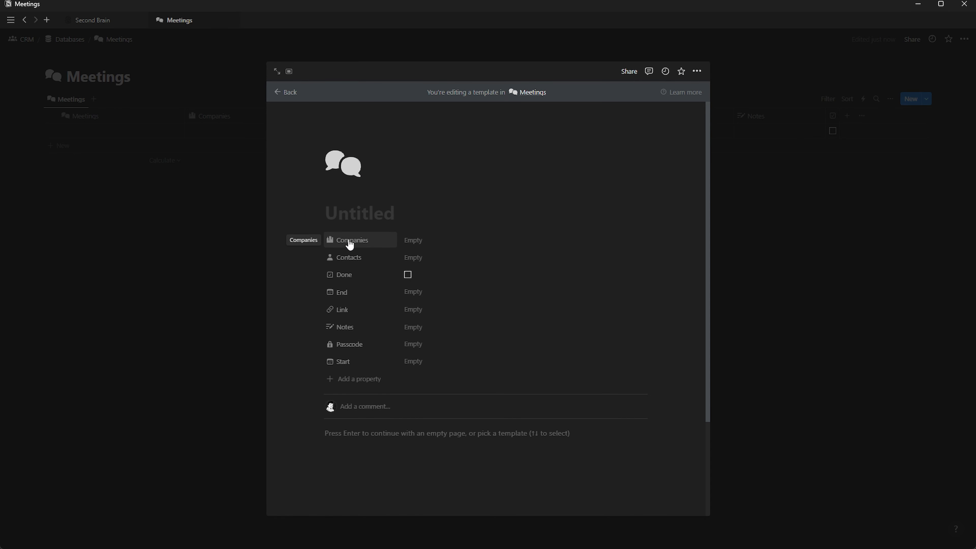
Order the Meetings template's properties as Companies, Contacts, Start, Link, Passcode, End, Done, and show Notes as a page section
{"action": "mouse_move", "coordinate": [321, 296]}
{"action": "left_mouse_down"}
{"action": "mouse_move", "coordinate": [330, 286]}
{"action": "mouse_move", "coordinate": [319, 361]}
{"action": "mouse_move", "coordinate": [321, 304]}
{"action": "left_mouse_up"}
{"action": "left_click_drag", "start_coordinate": [320, 343], "coordinate": [321, 322]}
{"action": "left_click", "coordinate": [348, 365]}
{"action": "mouse_move", "coordinate": [394, 385]}
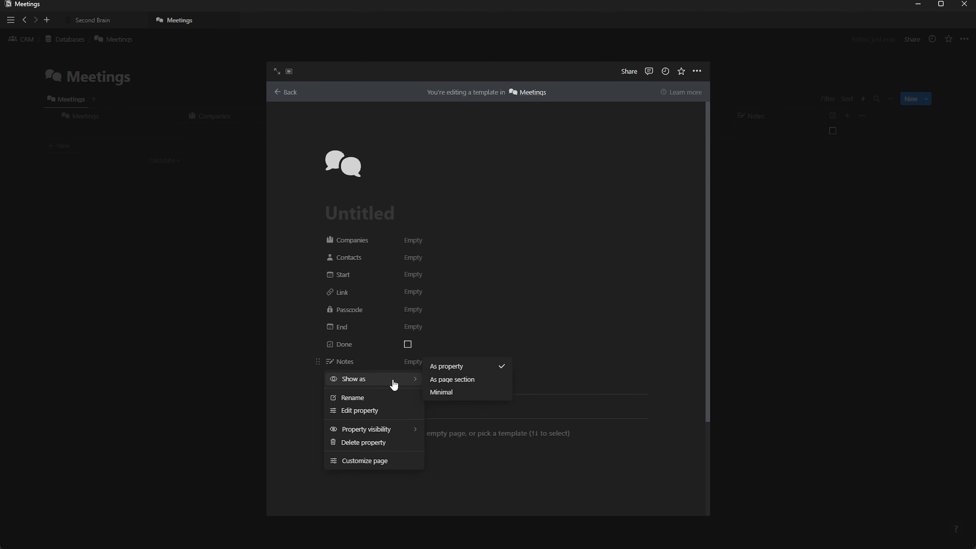
{"action": "left_click", "coordinate": [452, 380]}
Add a medium heading "Bullet Points" to the Meetings template body, with a to-do item "a" and a divider below it
{"action": "left_click", "coordinate": [340, 429]}
{"action": "type", "text": "##"}
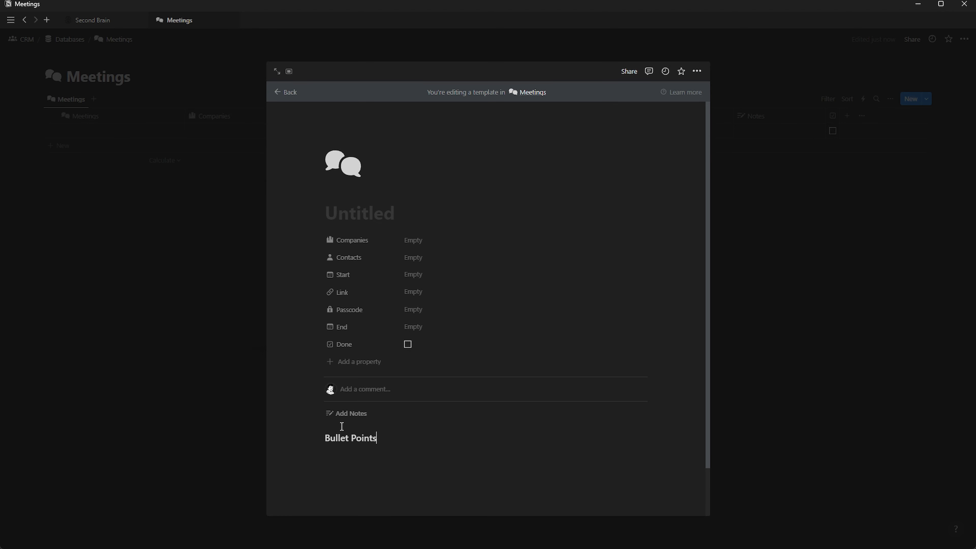
{"action": "key", "text": "Return"}
{"action": "type", "text": "[]"}
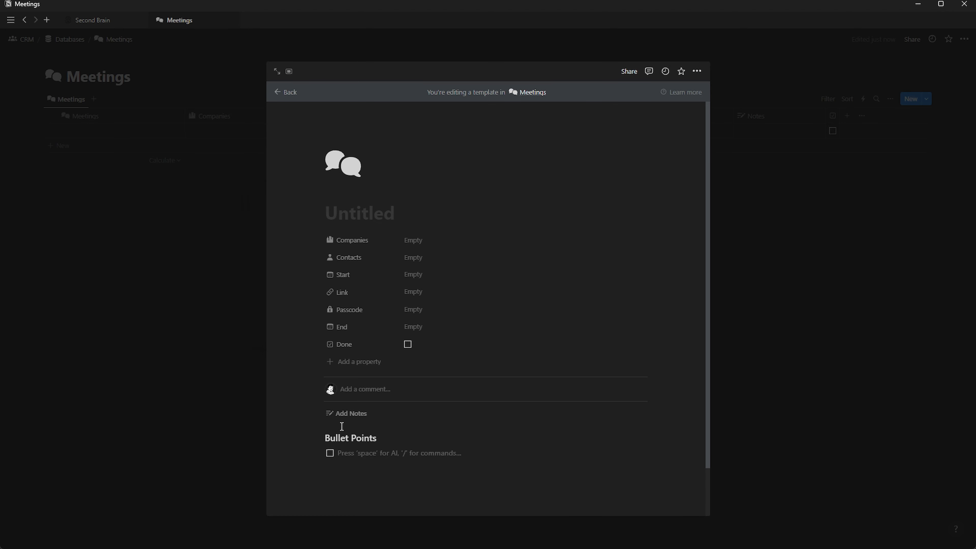
{"action": "type", "text": "a"}
{"action": "key", "text": "Return"}
{"action": "key", "text": "BackSpace"}
{"action": "type", "text": "---"}
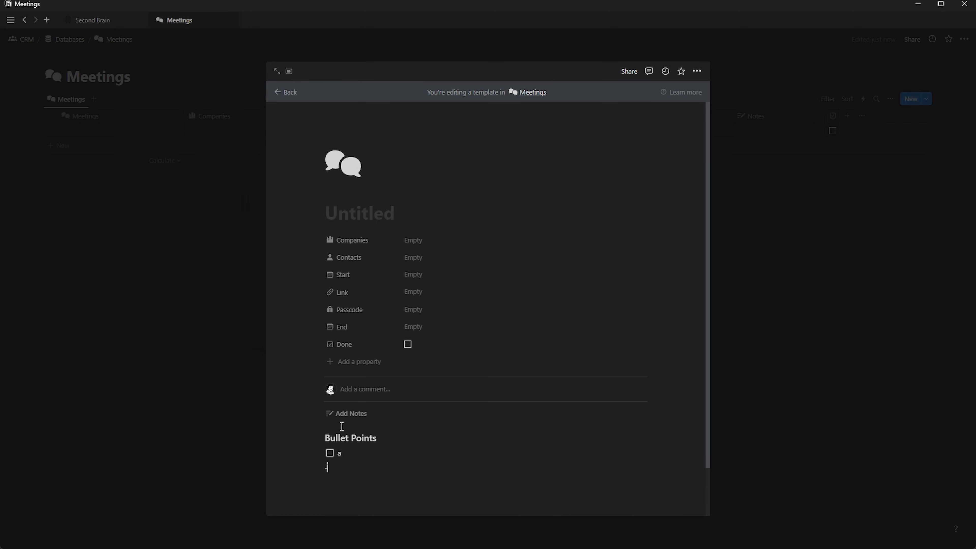
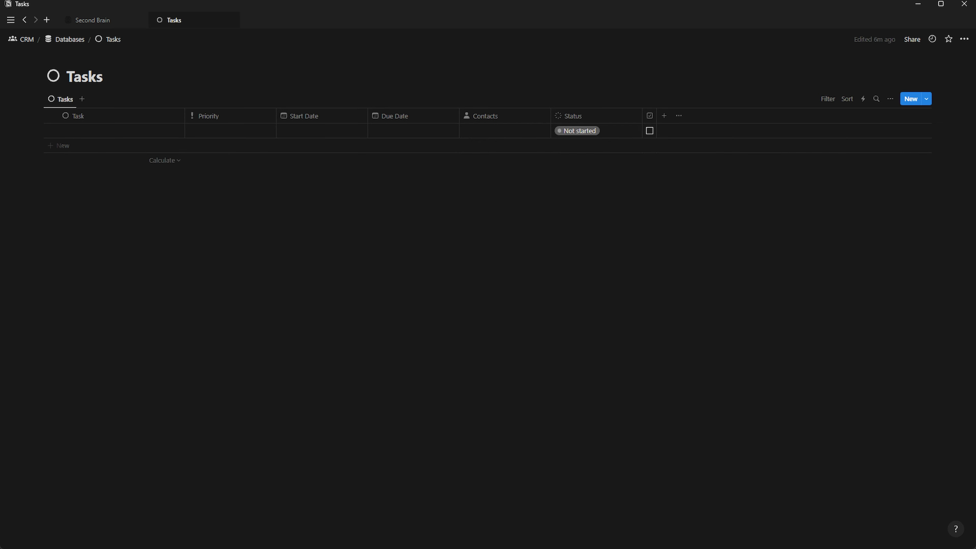
Create a new page template in the Tasks database and give it the circle icon
{"action": "left_click", "coordinate": [928, 102]}
{"action": "left_click", "coordinate": [845, 155]}
{"action": "left_click", "coordinate": [333, 126]}
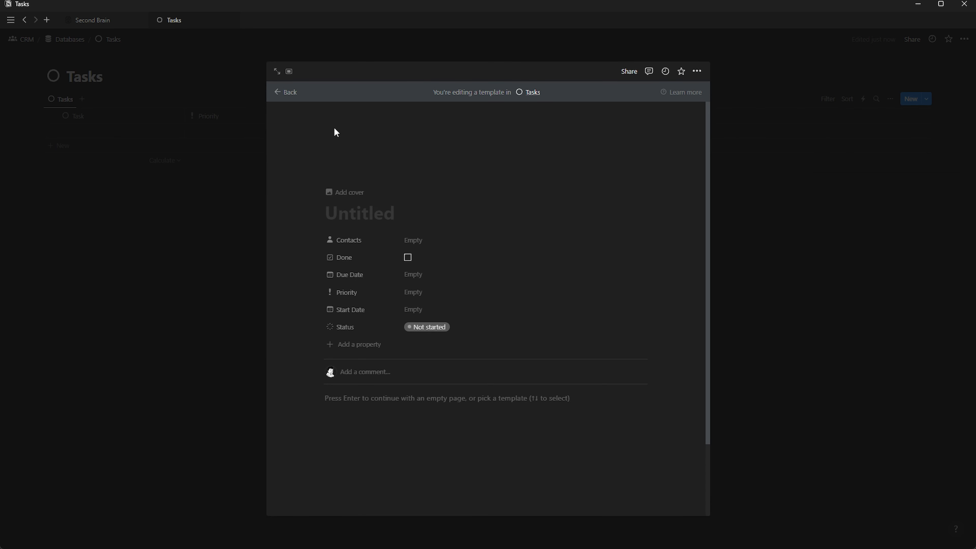
{"action": "left_click", "coordinate": [277, 264]}
{"action": "left_click", "coordinate": [247, 280]}
Reorder the Tasks template's properties to Contacts, Priority, Status, Start Date, Due Date, Done, and close the template
{"action": "left_click_drag", "start_coordinate": [319, 279], "coordinate": [318, 253]}
{"action": "left_click_drag", "start_coordinate": [319, 326], "coordinate": [322, 288]}
{"action": "left_click_drag", "start_coordinate": [319, 324], "coordinate": [327, 290]}
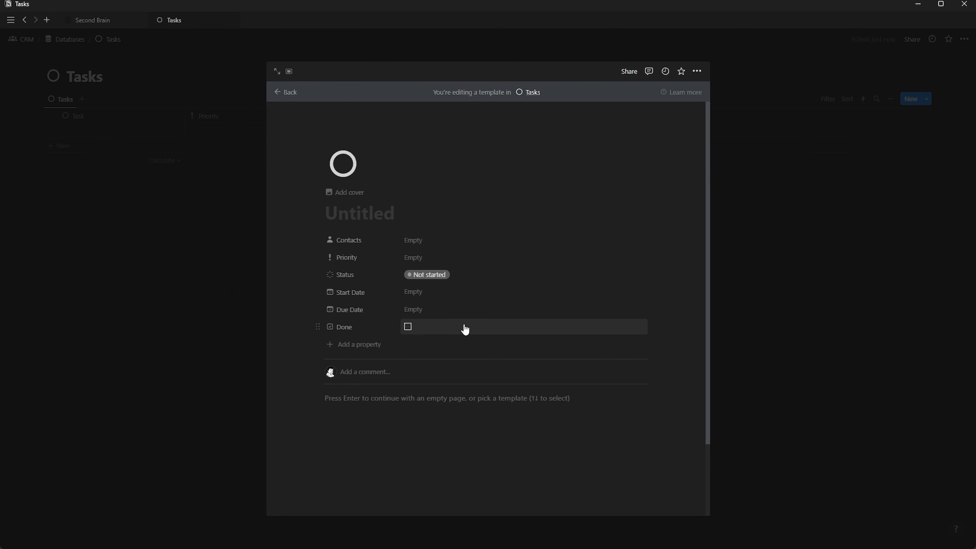
{"action": "left_click", "coordinate": [253, 195]}
Make the untitled circle-icon template the default for all views in Tasks
{"action": "left_click", "coordinate": [926, 98]}
{"action": "left_click", "coordinate": [961, 132]}
{"action": "left_click", "coordinate": [859, 132]}
{"action": "left_click", "coordinate": [518, 284]}
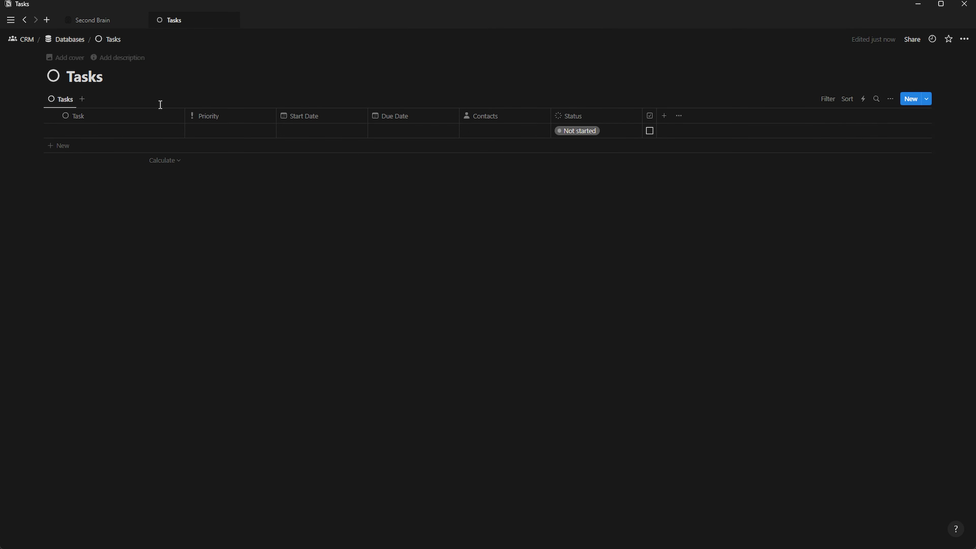
Create a new page template in the Notes database and give it the lines-and-pencil icon
{"action": "left_click", "coordinate": [70, 40]}
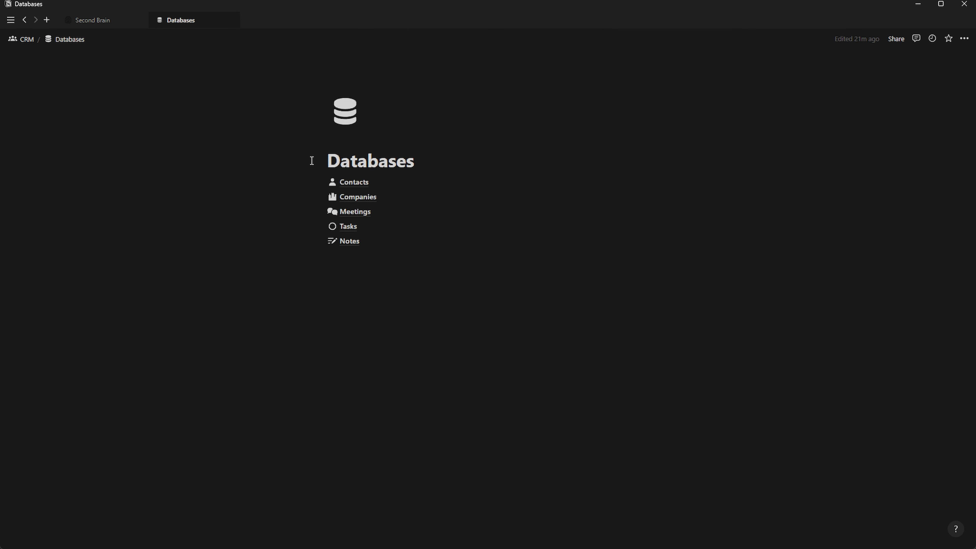
{"action": "left_click", "coordinate": [348, 241]}
{"action": "left_click", "coordinate": [927, 99]}
{"action": "left_click", "coordinate": [830, 157]}
{"action": "left_click", "coordinate": [340, 124]}
{"action": "left_click", "coordinate": [290, 193]}
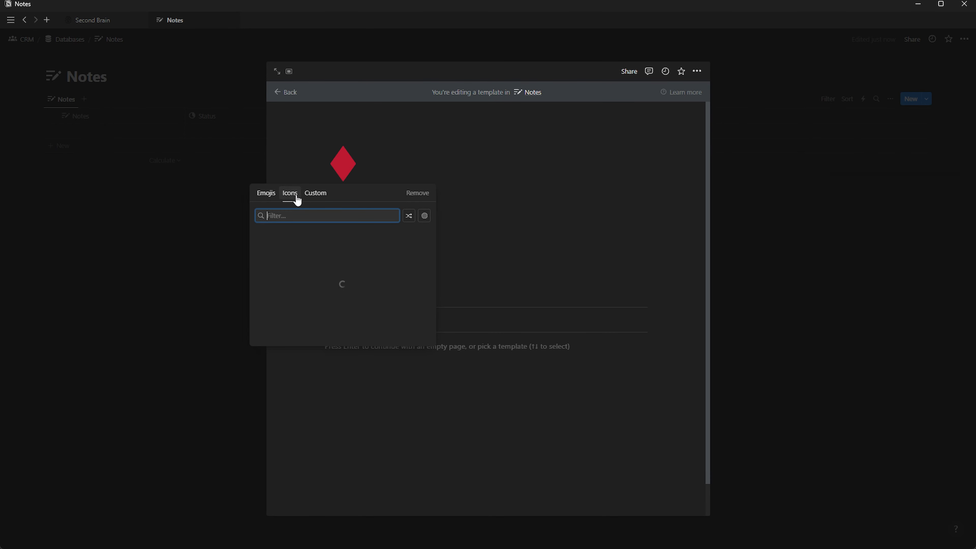
{"action": "left_click", "coordinate": [278, 250]}
Show the Meetings relation as a page section in the Notes template, set Status to Draft, and close the template
{"action": "left_click", "coordinate": [338, 261]}
{"action": "mouse_move", "coordinate": [403, 275]}
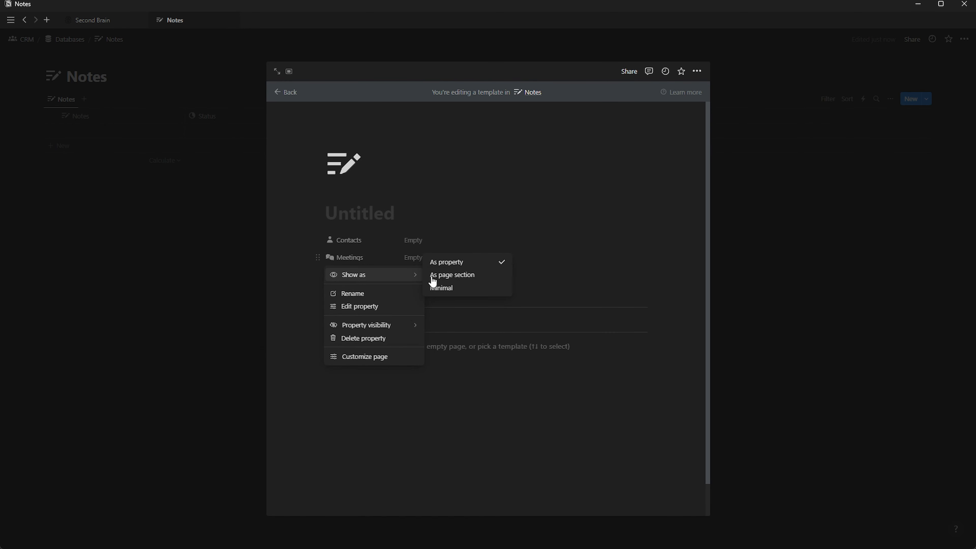
{"action": "left_click", "coordinate": [434, 277]}
{"action": "left_click", "coordinate": [384, 260]}
{"action": "left_click", "coordinate": [428, 287]}
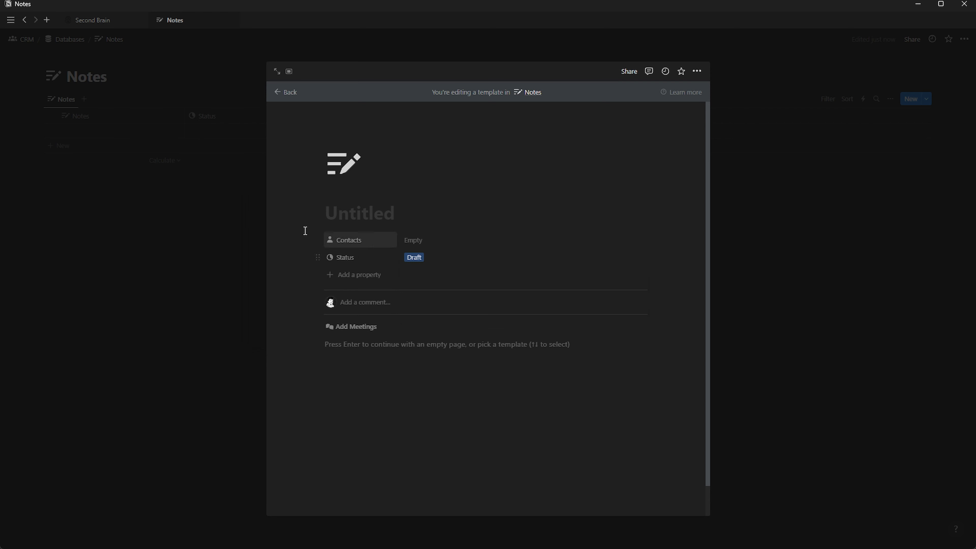
{"action": "left_click", "coordinate": [236, 192]}
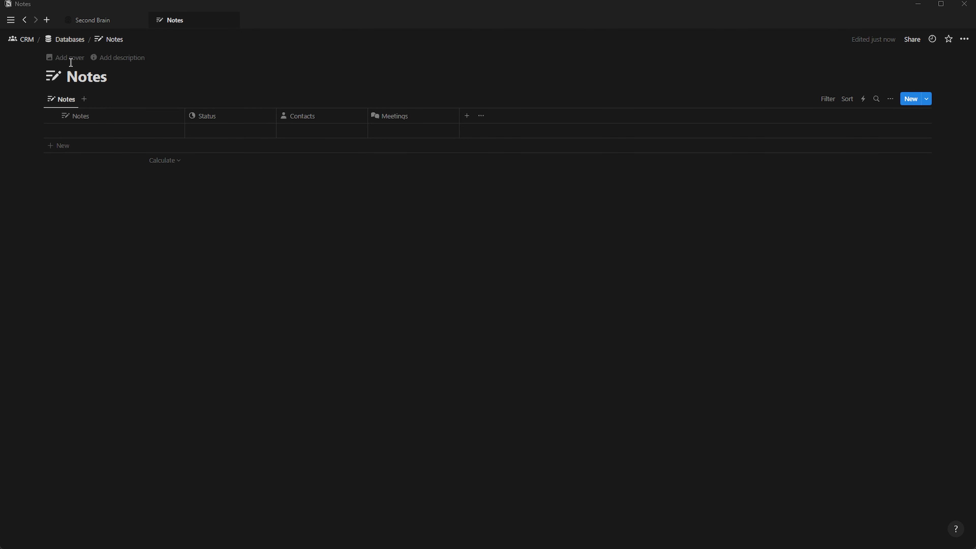
Open the Contacts database from the Databases page and start filling in the name of its blank first row
{"action": "left_click", "coordinate": [78, 42]}
{"action": "mouse_move", "coordinate": [361, 185]}
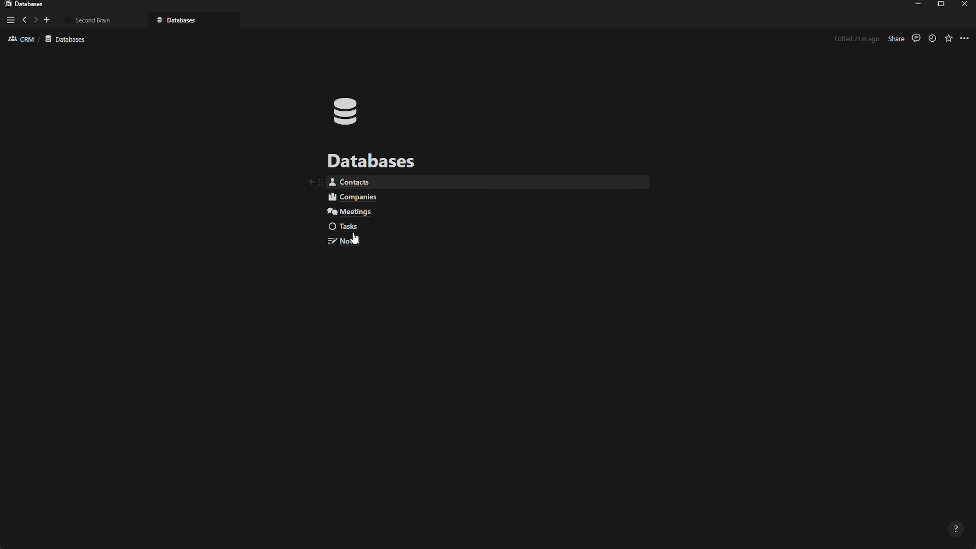
{"action": "left_click", "coordinate": [356, 185]}
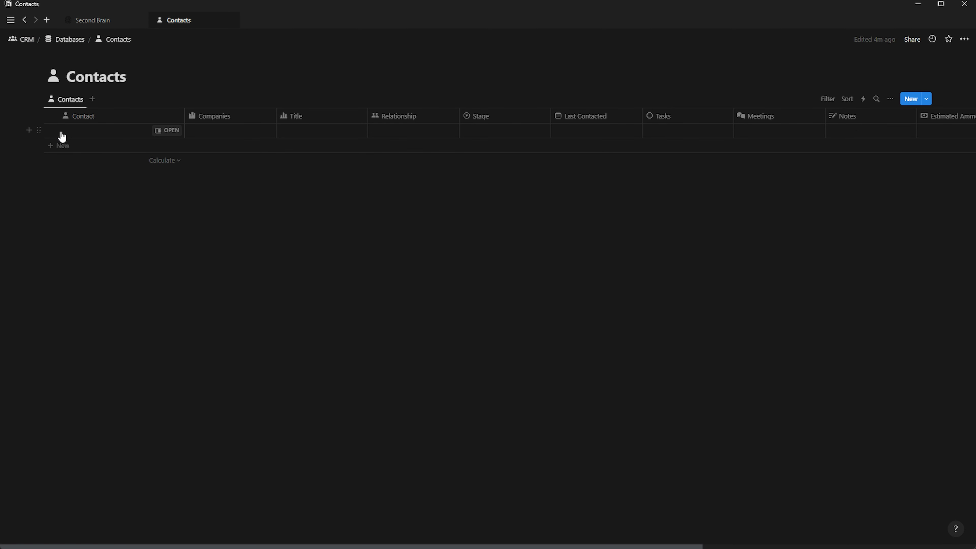
{"action": "left_click", "coordinate": [70, 130]}
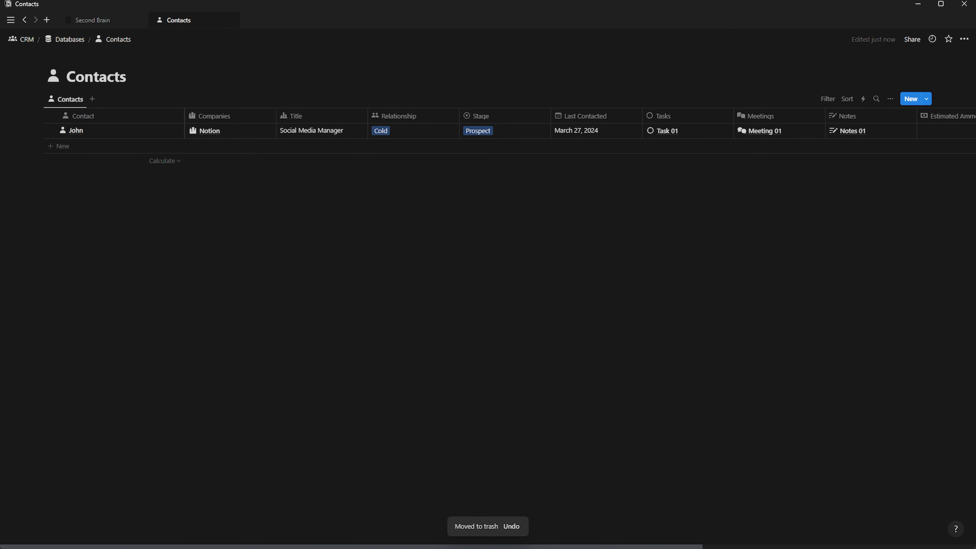
Edit the default Contacts template so its Tasks relation shows Status, Priority, Due Date and Done, and close the template
{"action": "left_click", "coordinate": [927, 99]}
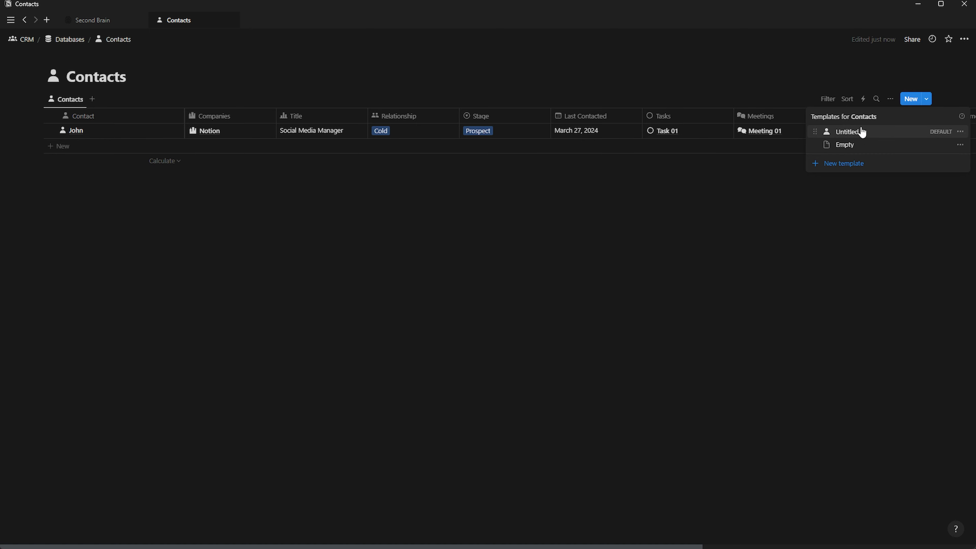
{"action": "left_click", "coordinate": [960, 132]}
{"action": "left_click", "coordinate": [879, 132]}
{"action": "scroll", "coordinate": [412, 283], "scroll_direction": "down", "scroll_amount": 4}
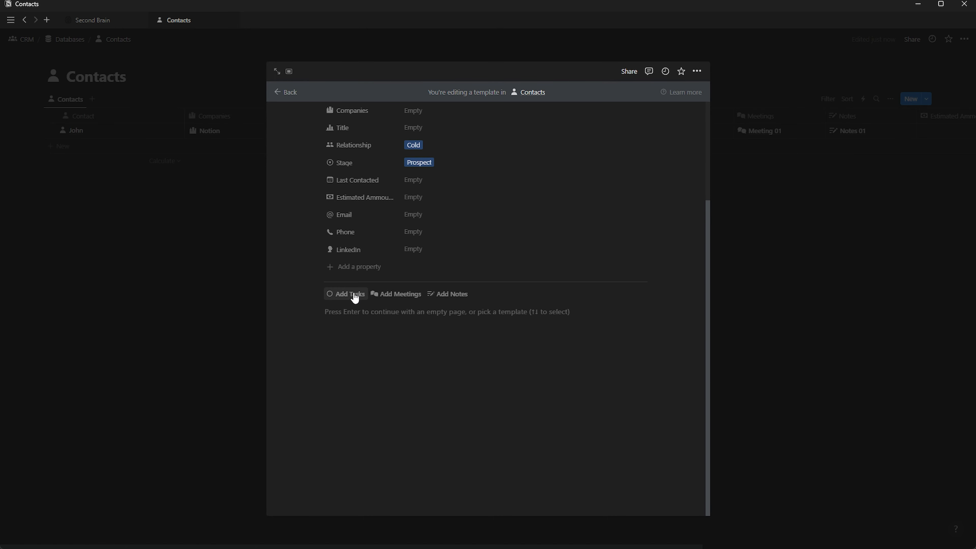
{"action": "left_click", "coordinate": [353, 295]}
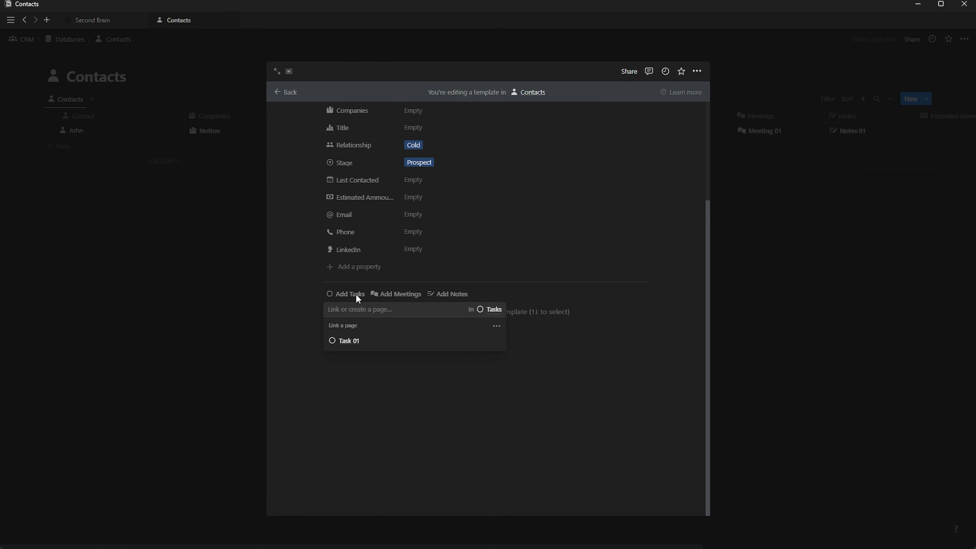
{"action": "left_click", "coordinate": [497, 326]}
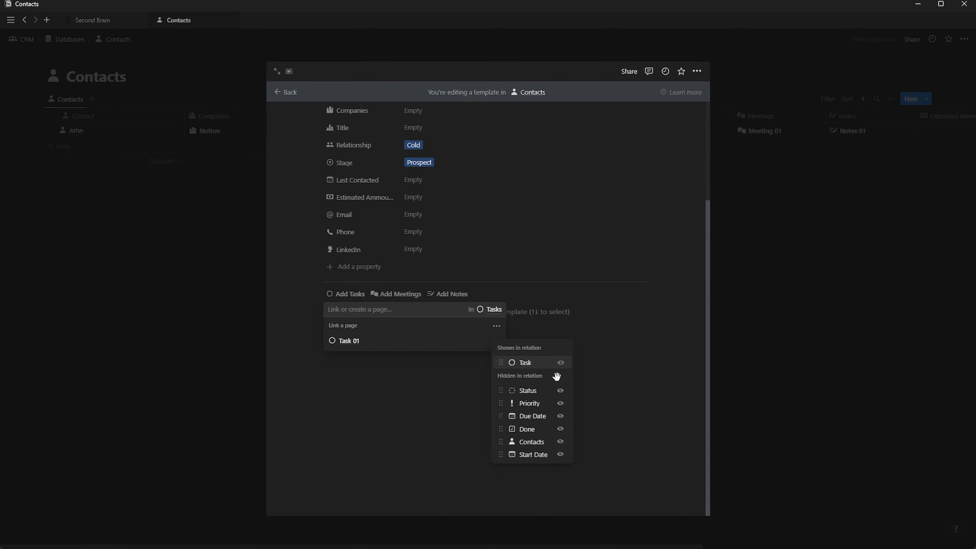
{"action": "left_click", "coordinate": [561, 391]}
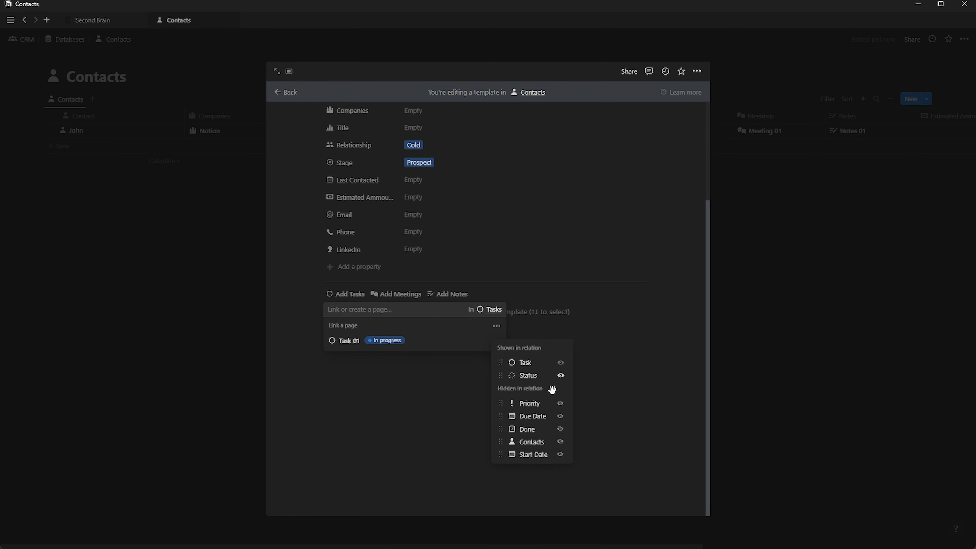
{"action": "left_click", "coordinate": [561, 403]}
{"action": "left_click", "coordinate": [560, 416]}
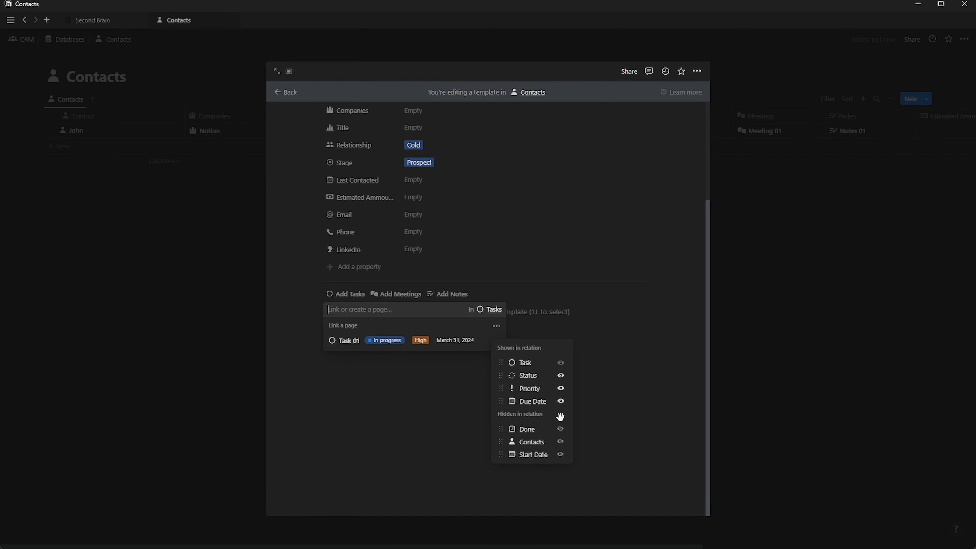
{"action": "left_click", "coordinate": [560, 429]}
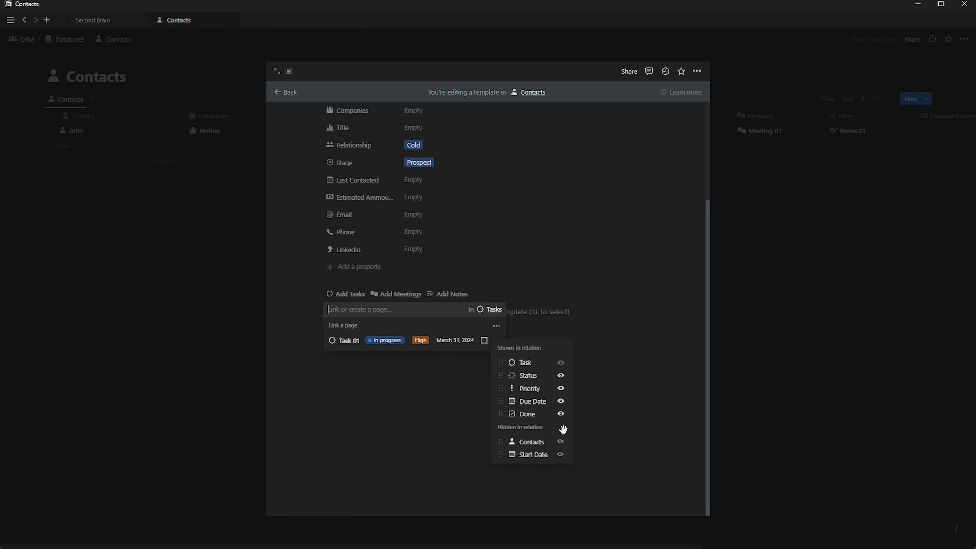
{"action": "left_click", "coordinate": [295, 283]}
{"action": "left_click", "coordinate": [292, 283]}
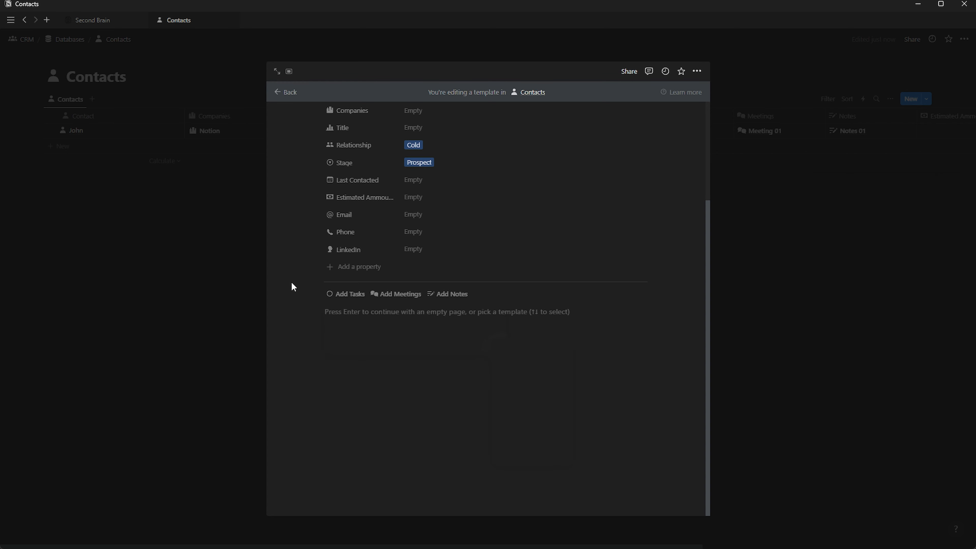
{"action": "left_click", "coordinate": [253, 235]}
Open the existing contact's page and make its Meetings relation show Contacts, Start, Link, Passcode, Notes and Done, with Contacts placed right after Meetings
{"action": "left_click", "coordinate": [165, 131]}
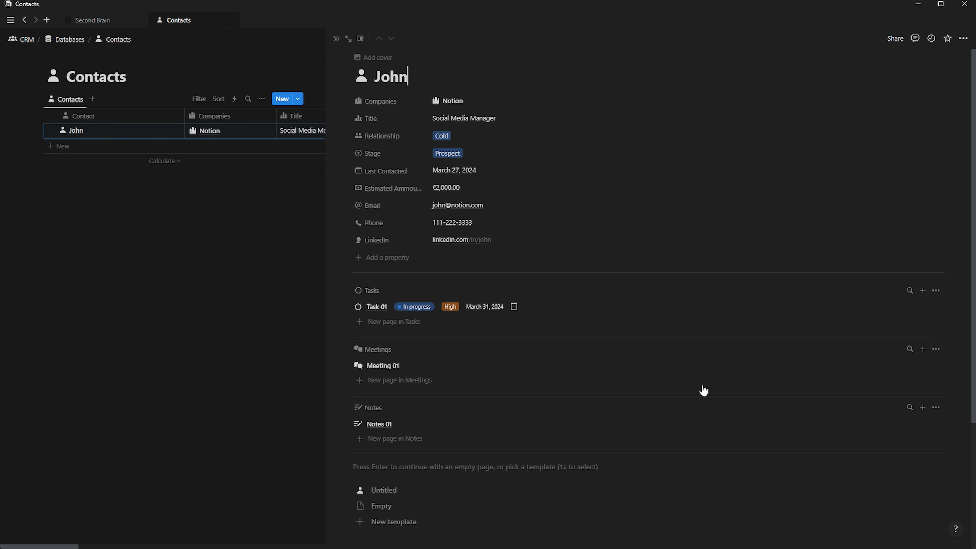
{"action": "left_click", "coordinate": [936, 349]}
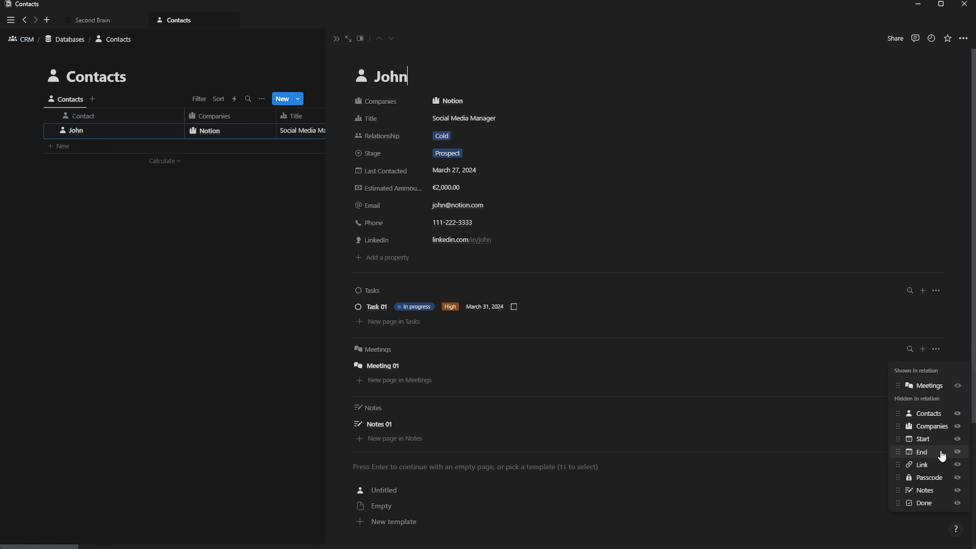
{"action": "left_click", "coordinate": [957, 438]}
{"action": "left_click", "coordinate": [958, 464]}
{"action": "left_click", "coordinate": [957, 477]}
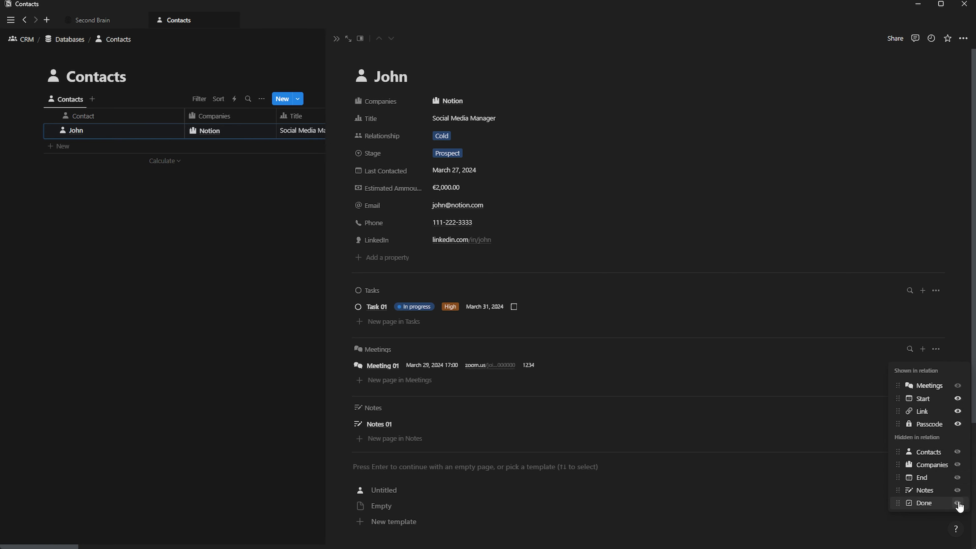
{"action": "left_click", "coordinate": [958, 504]}
{"action": "left_click", "coordinate": [958, 502]}
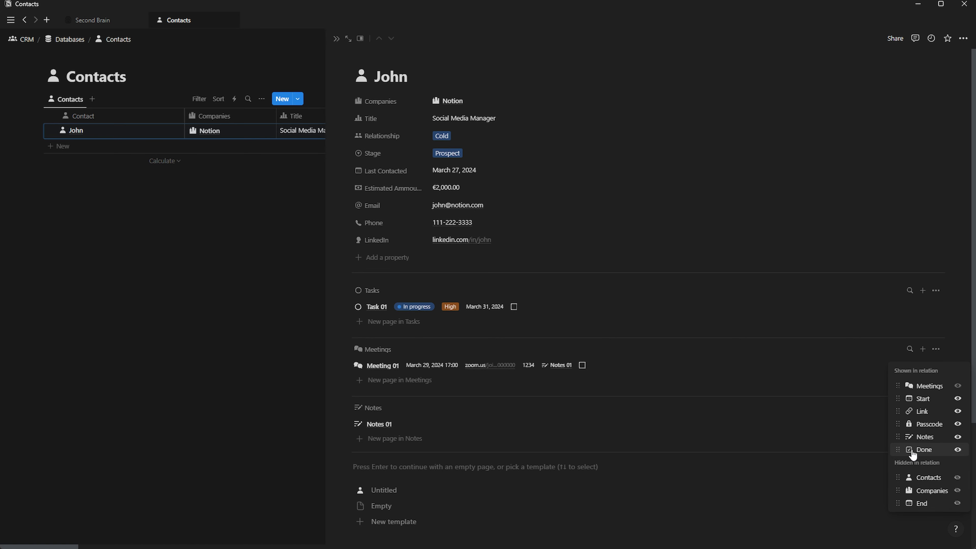
{"action": "left_click_drag", "start_coordinate": [898, 477], "coordinate": [901, 398]}
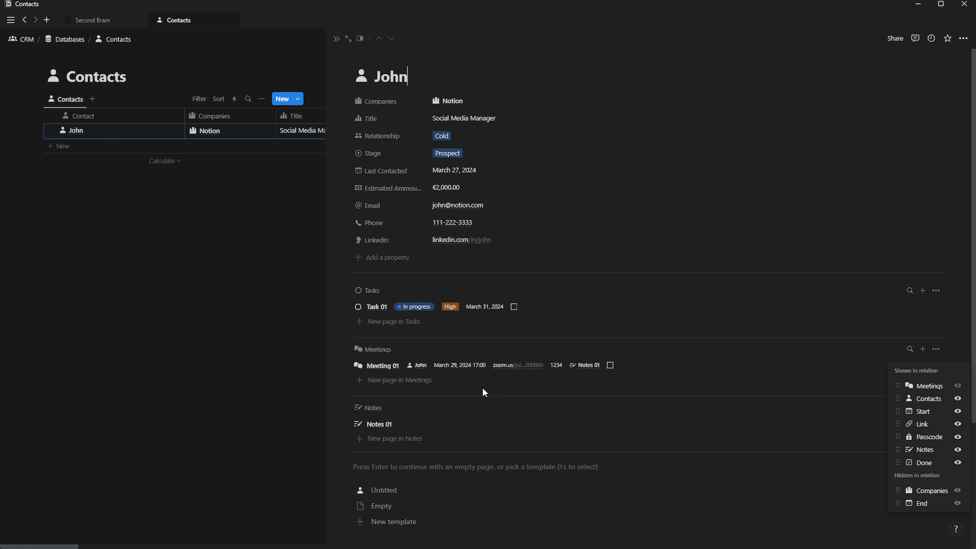
Make the Notes relation on the contact's page show Contacts, Meetings and Status, and close the page
{"action": "left_click", "coordinate": [936, 407]}
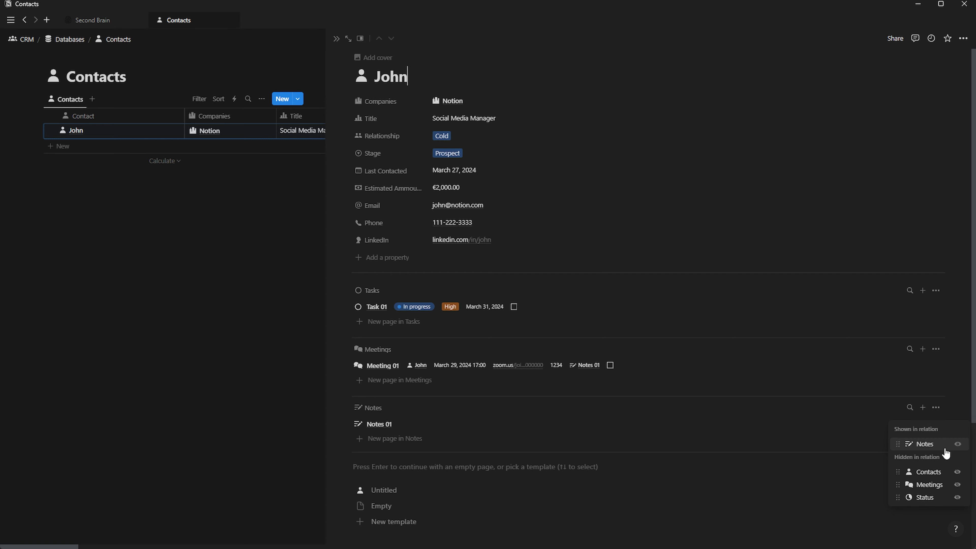
{"action": "left_click", "coordinate": [958, 472]}
{"action": "left_click", "coordinate": [958, 485]}
{"action": "left_click", "coordinate": [958, 497]}
{"action": "left_click", "coordinate": [307, 192]}
{"action": "left_click", "coordinate": [307, 192]}
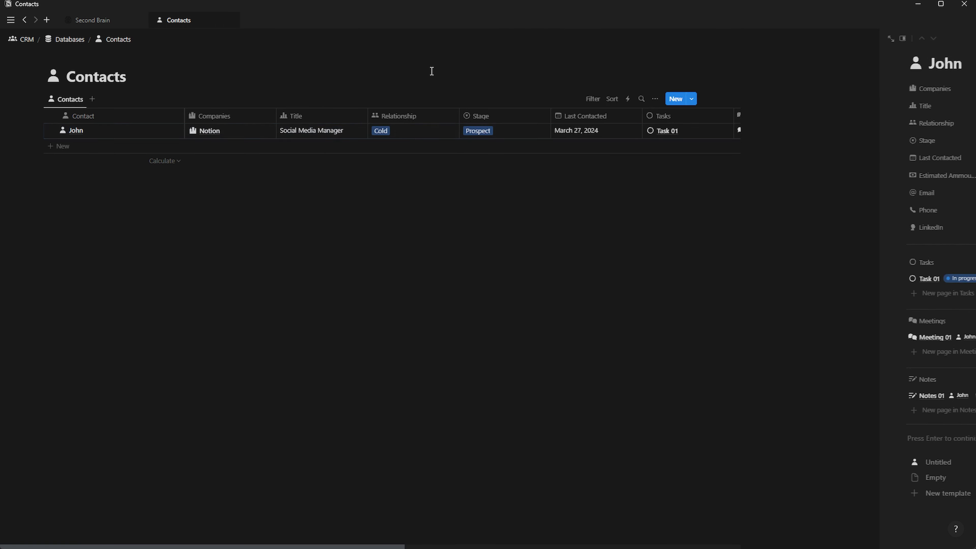
Go back to the Databases page, open the Companies database and edit its default template
{"action": "left_click", "coordinate": [71, 40]}
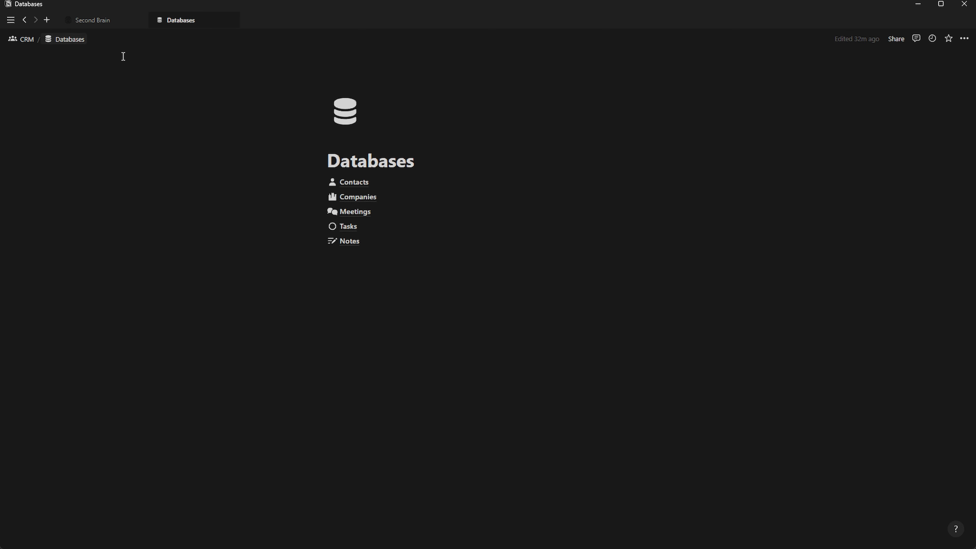
{"action": "left_click", "coordinate": [359, 195]}
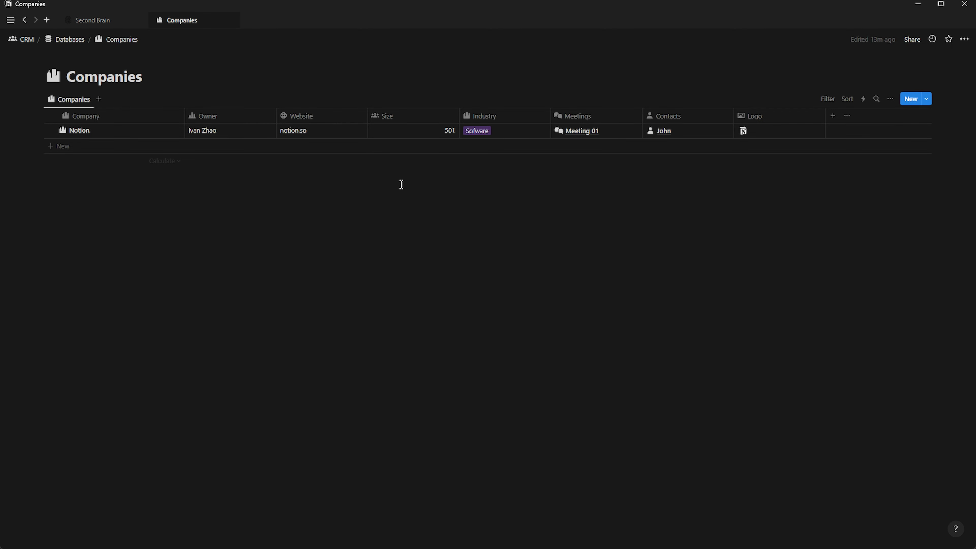
{"action": "left_click", "coordinate": [927, 99]}
{"action": "left_click", "coordinate": [960, 135]}
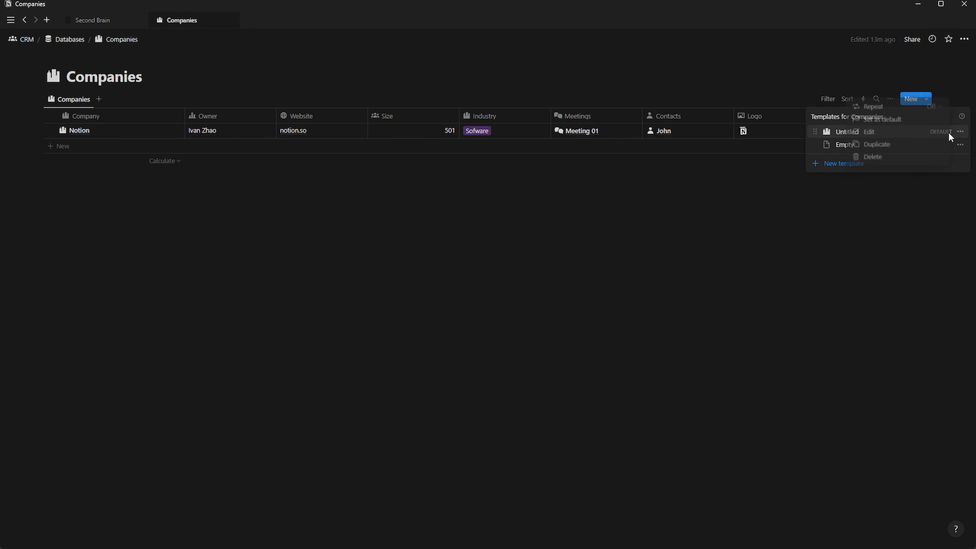
{"action": "left_click", "coordinate": [885, 133]}
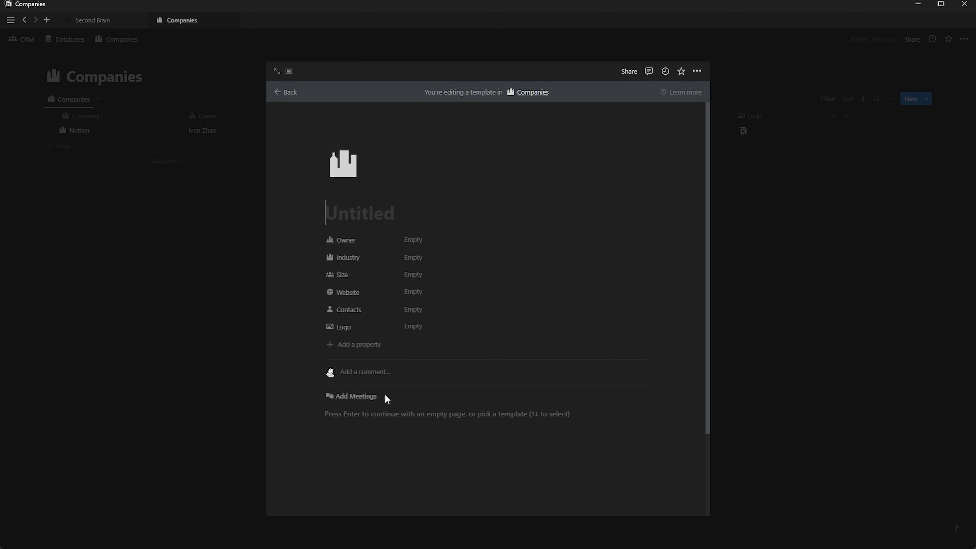
Make the Meetings relation in the Companies template show Contacts, Start, Link, Passcode, Notes and Done
{"action": "left_click", "coordinate": [364, 396]}
{"action": "left_click", "coordinate": [497, 428]}
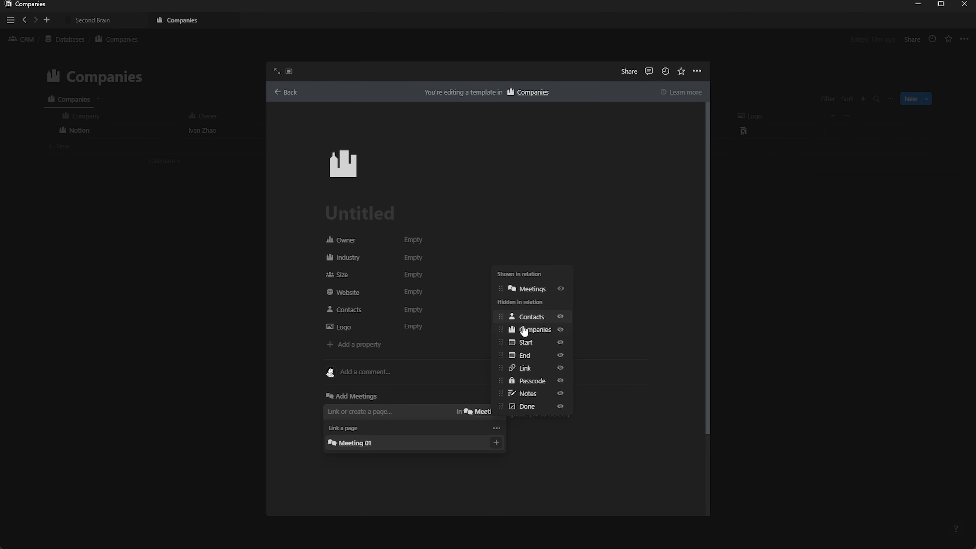
{"action": "left_click", "coordinate": [561, 316]}
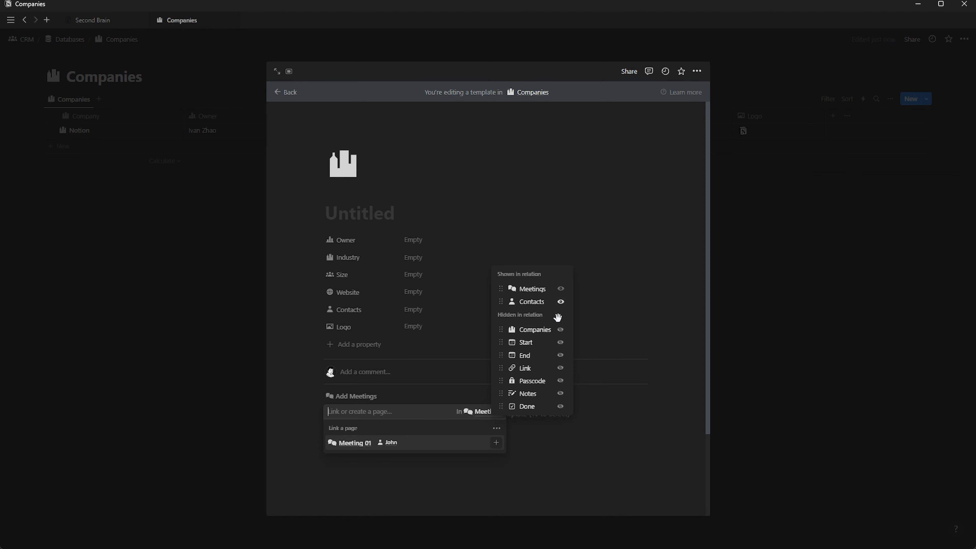
{"action": "left_click", "coordinate": [560, 342]}
{"action": "left_click", "coordinate": [561, 368]}
{"action": "left_click", "coordinate": [561, 381]}
{"action": "left_click", "coordinate": [561, 393]}
{"action": "left_click", "coordinate": [561, 407]}
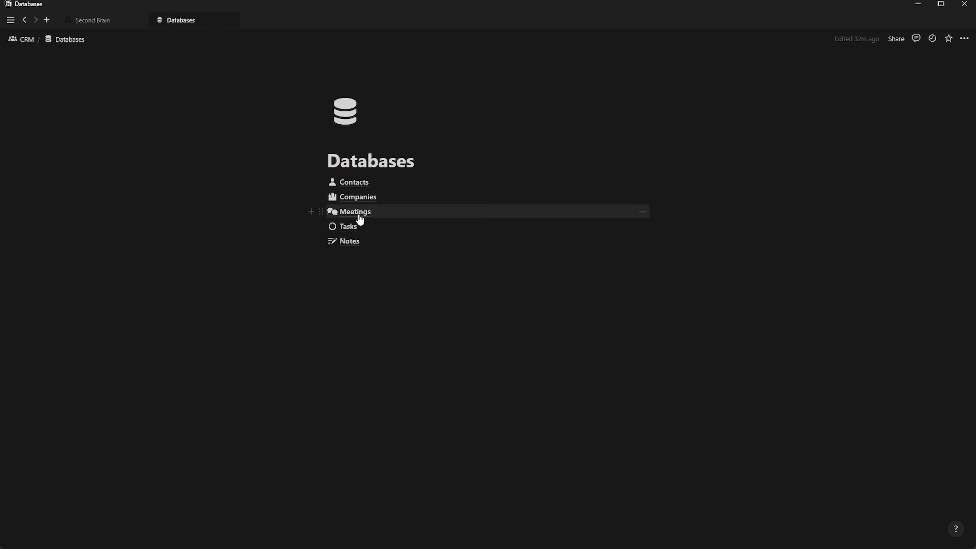
Return to the Companies database and reopen its default template for editing
{"action": "left_click", "coordinate": [358, 212]}
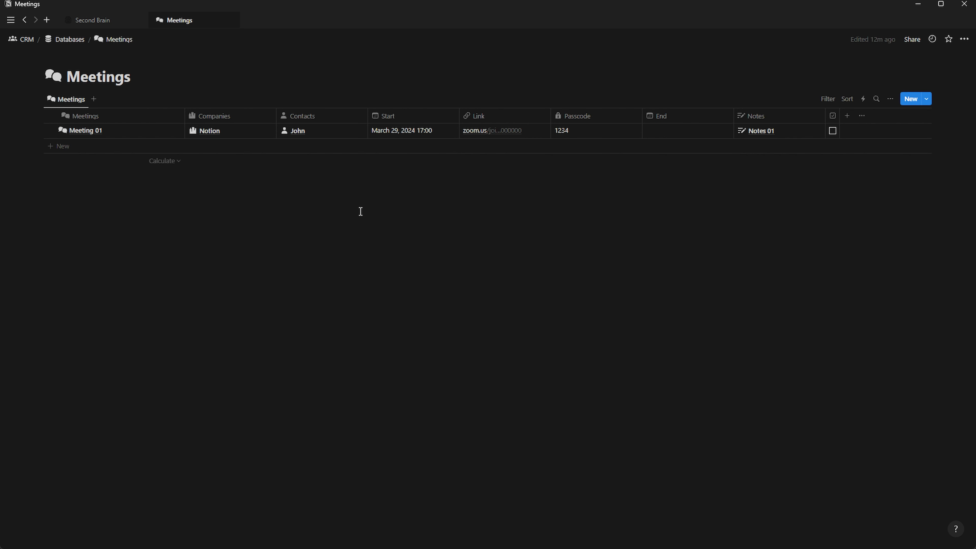
{"action": "left_click", "coordinate": [926, 98]}
{"action": "left_click", "coordinate": [960, 132]}
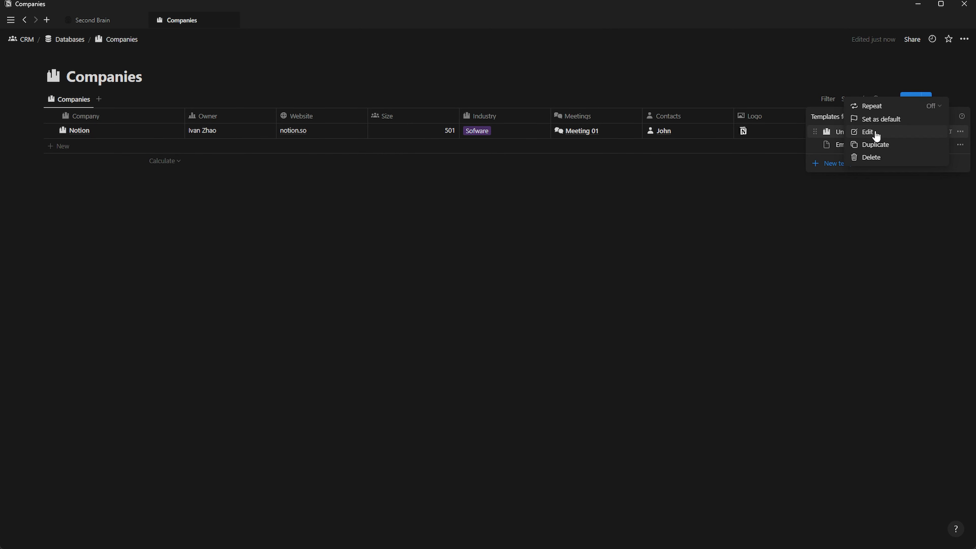
{"action": "left_click", "coordinate": [873, 132]}
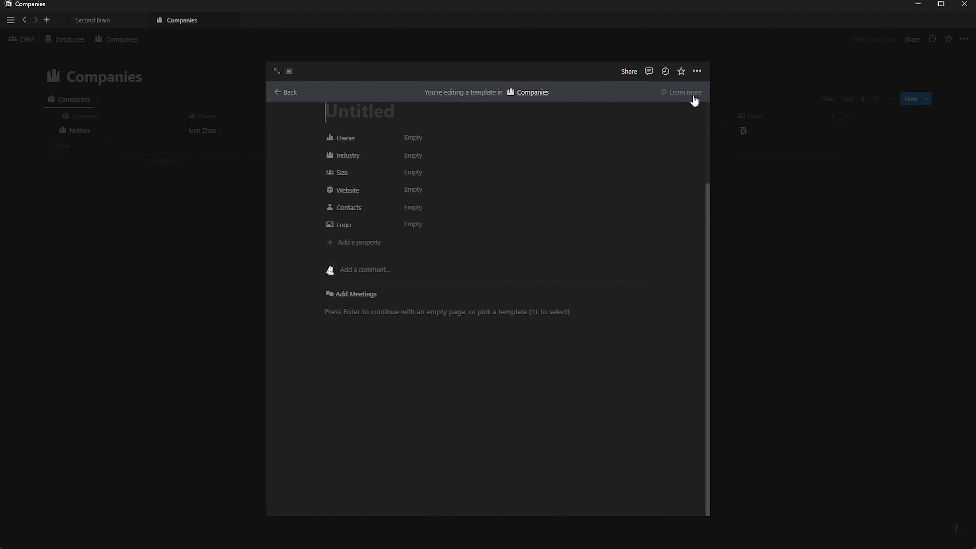
Customize the Companies pages with top-level page discussions and backlinks off and page comments Minimal, and close the template
{"action": "left_click", "coordinate": [698, 72]}
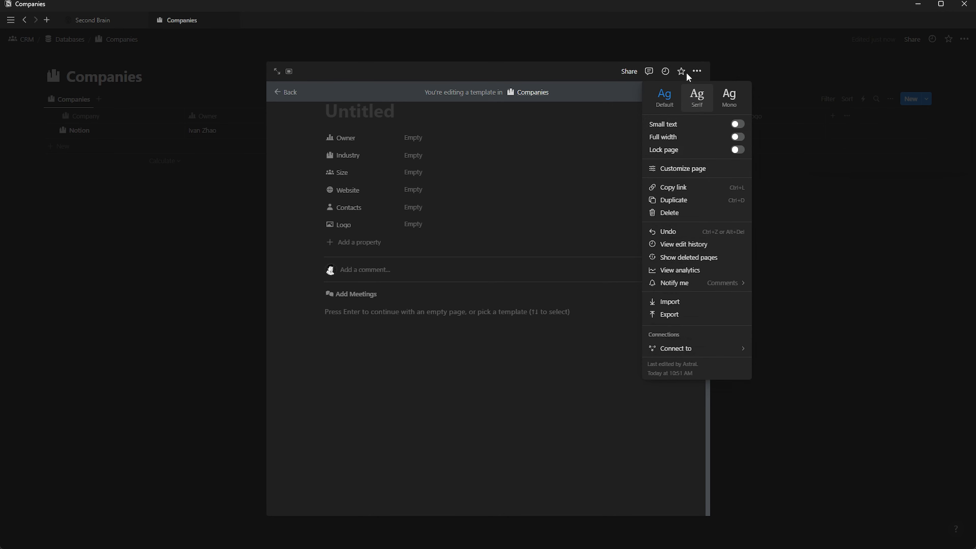
{"action": "left_click", "coordinate": [715, 74]}
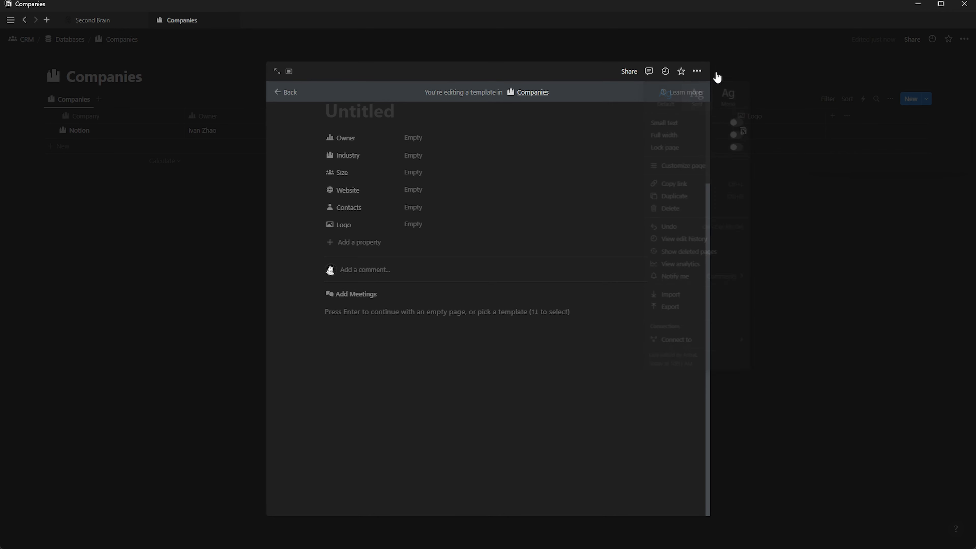
{"action": "left_click", "coordinate": [697, 74]}
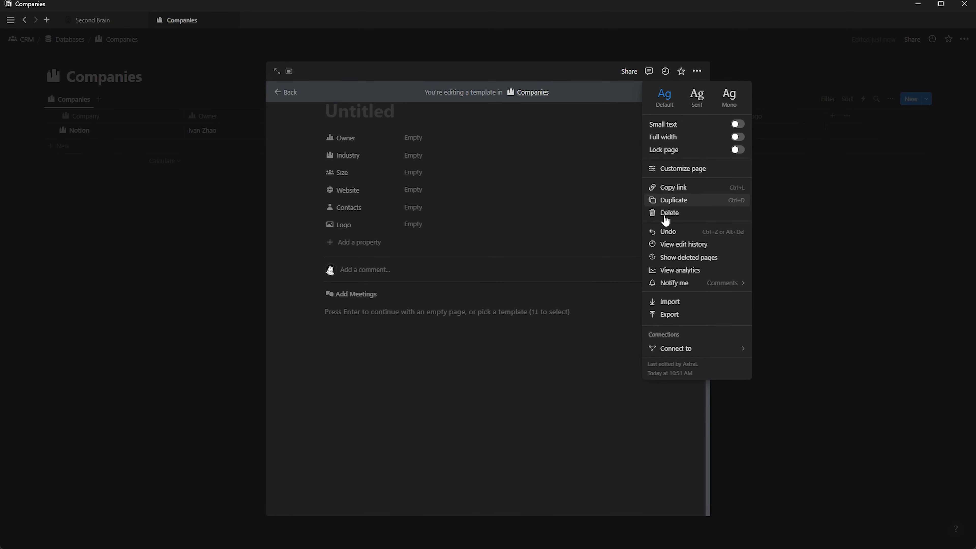
{"action": "left_click", "coordinate": [675, 171]}
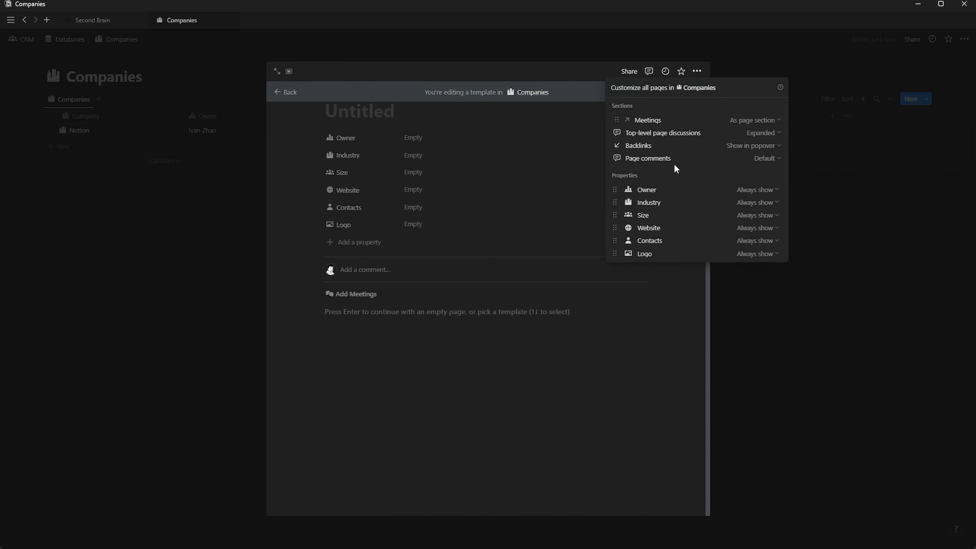
{"action": "left_click", "coordinate": [763, 133]}
{"action": "left_click", "coordinate": [749, 161]}
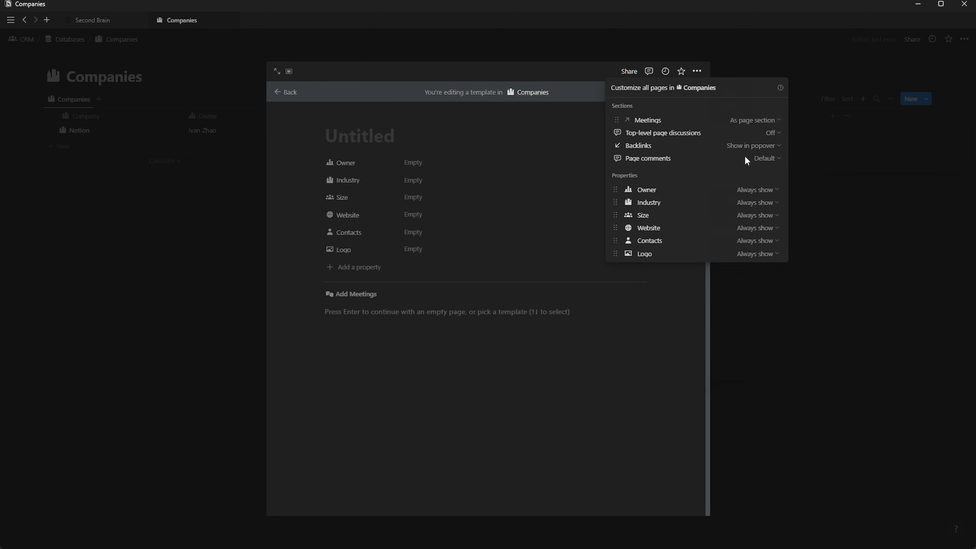
{"action": "left_click", "coordinate": [767, 147]}
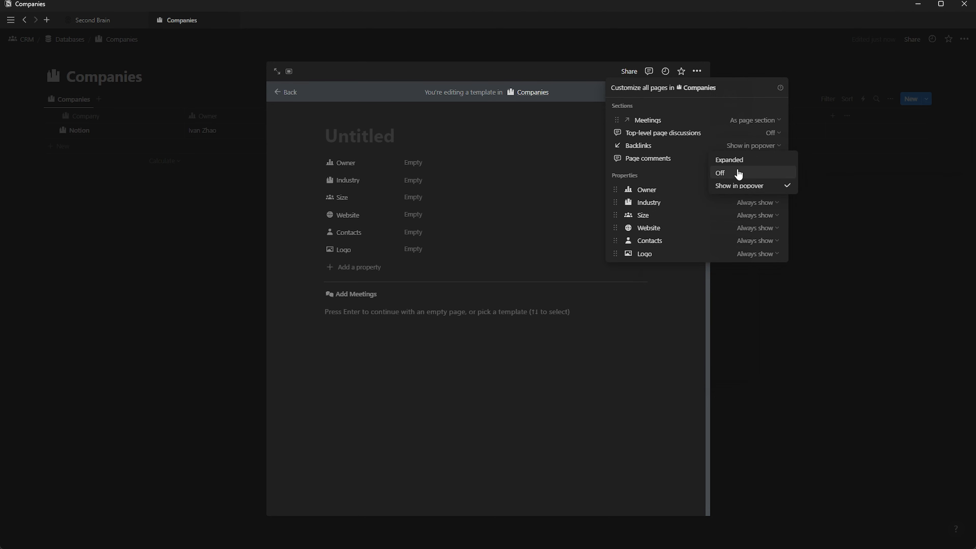
{"action": "left_click", "coordinate": [756, 169]}
{"action": "left_click", "coordinate": [767, 158]}
{"action": "left_click", "coordinate": [748, 185]}
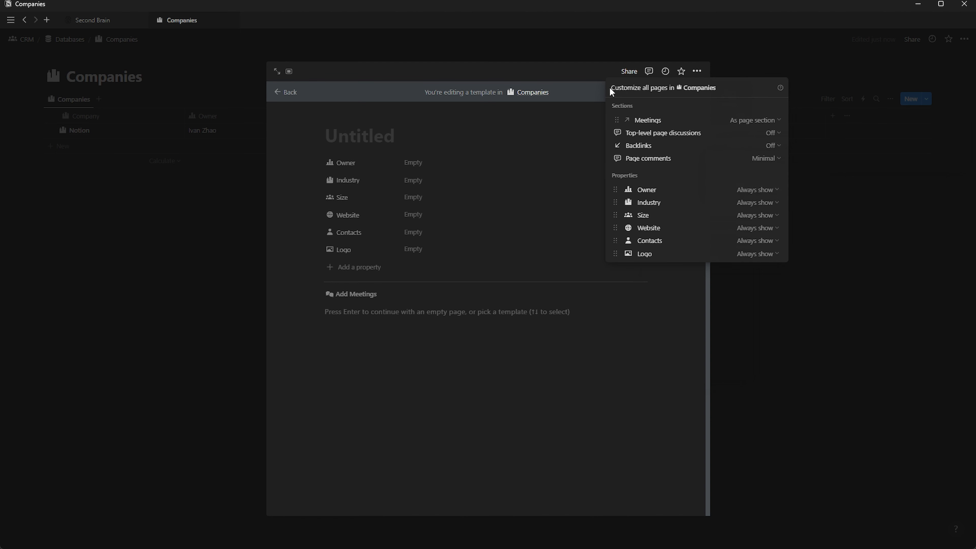
{"action": "left_click", "coordinate": [508, 79]}
{"action": "left_click", "coordinate": [225, 134]}
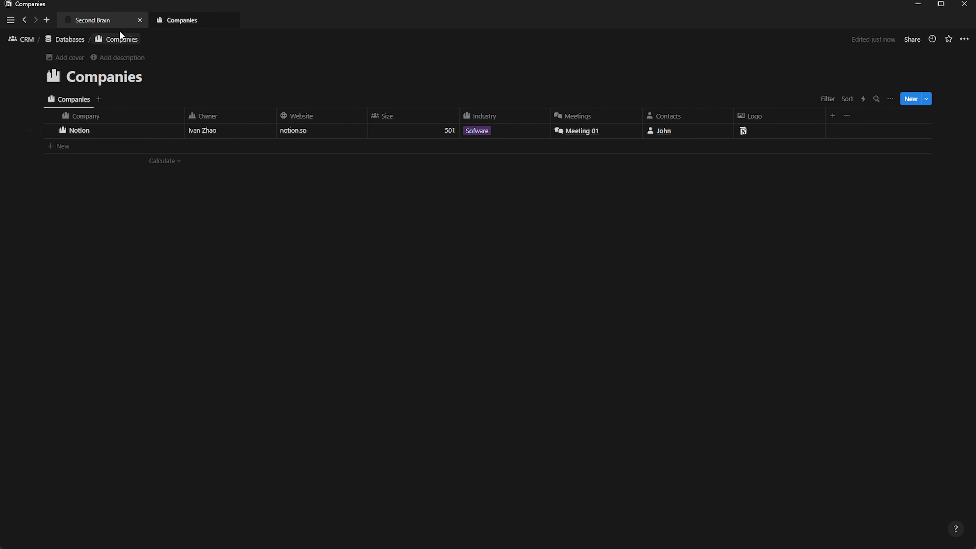
Open the Meetings database from the Databases page and edit its default template
{"action": "left_click", "coordinate": [69, 40]}
{"action": "left_click", "coordinate": [349, 212]}
{"action": "left_click", "coordinate": [926, 99]}
{"action": "left_click", "coordinate": [960, 132]}
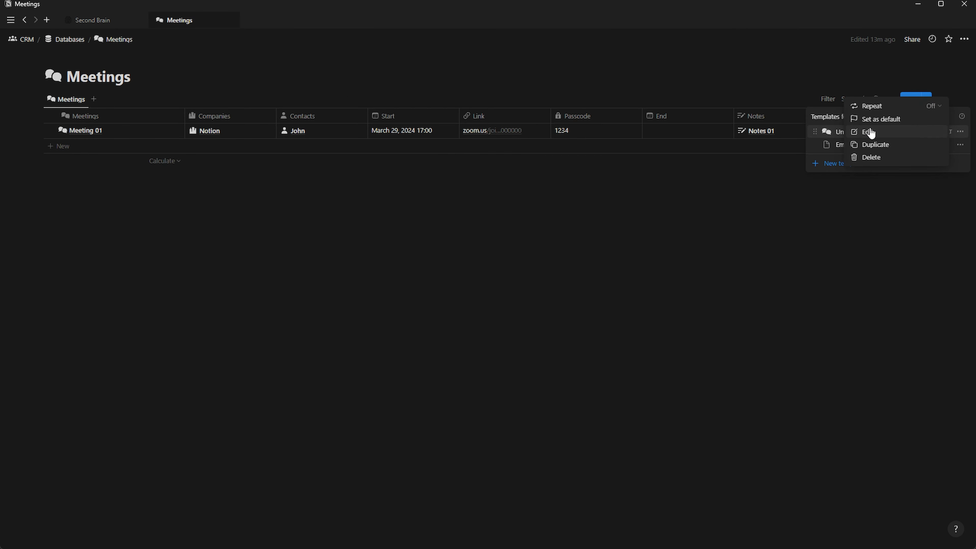
{"action": "left_click", "coordinate": [867, 133]}
Customize the Meetings pages with top-level page discussions and backlinks off and page comments Minimal
{"action": "left_click", "coordinate": [698, 76]}
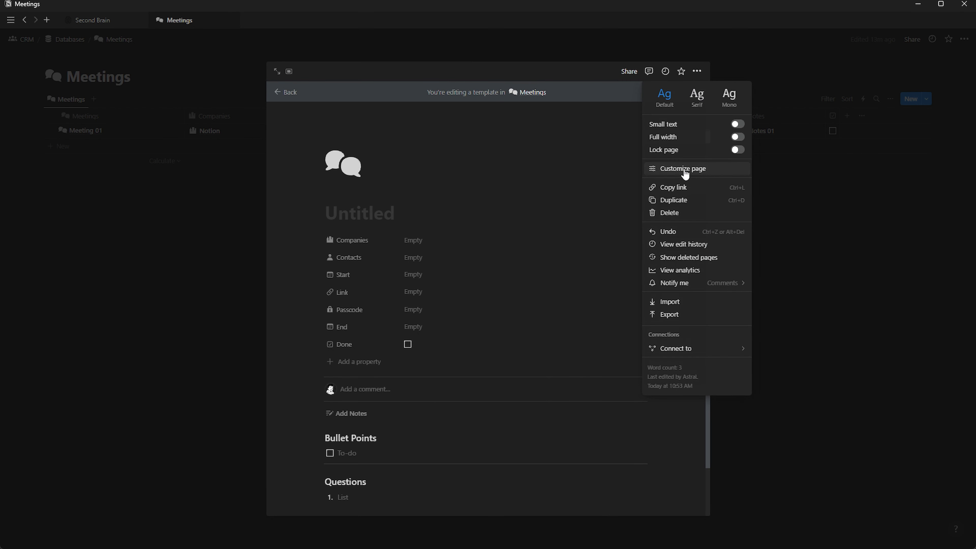
{"action": "left_click", "coordinate": [748, 169]}
{"action": "left_click", "coordinate": [767, 134]}
{"action": "left_click", "coordinate": [764, 139]}
{"action": "left_click", "coordinate": [753, 160]}
{"action": "left_click", "coordinate": [759, 159]}
{"action": "left_click", "coordinate": [743, 186]}
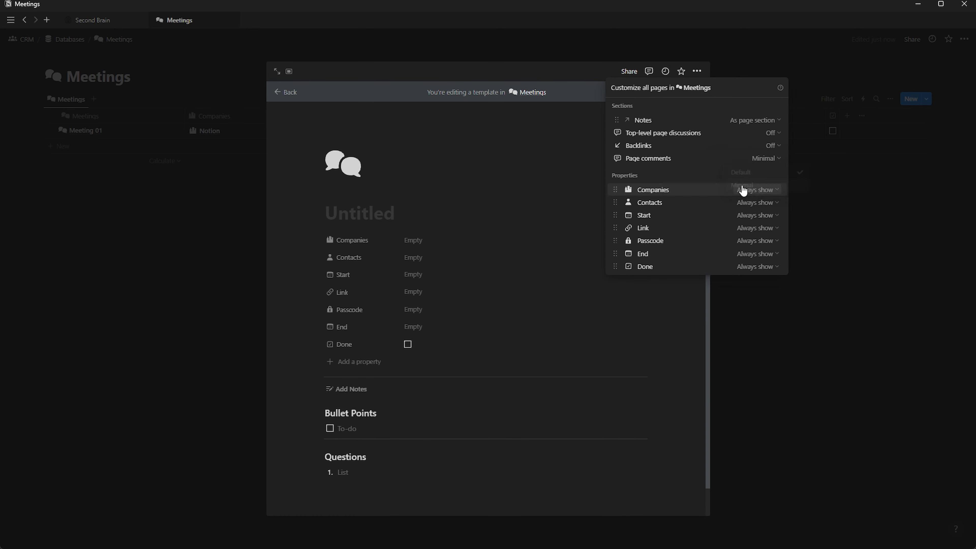
{"action": "left_click", "coordinate": [205, 135]}
Make the Notes relation in the Meetings template show Contacts, Meetings and Status, and close the template
{"action": "left_click", "coordinate": [355, 387]}
{"action": "left_click", "coordinate": [497, 421]}
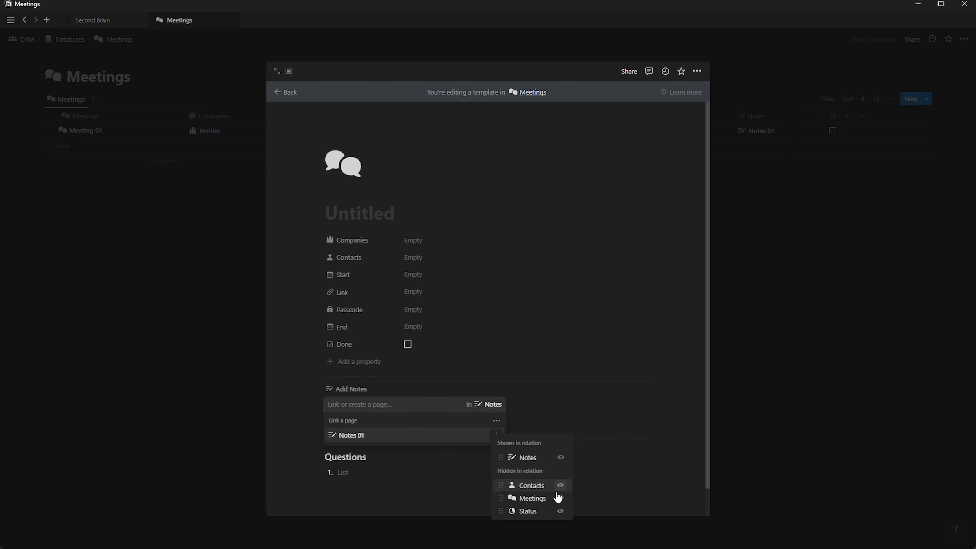
{"action": "left_click", "coordinate": [560, 486]}
{"action": "left_click", "coordinate": [560, 499]}
{"action": "left_click", "coordinate": [560, 512]}
{"action": "left_click", "coordinate": [252, 293]}
{"action": "left_click", "coordinate": [251, 293]}
{"action": "left_click", "coordinate": [246, 287]}
Open the Tasks database from the Databases page and edit its existing template
{"action": "left_click", "coordinate": [60, 40]}
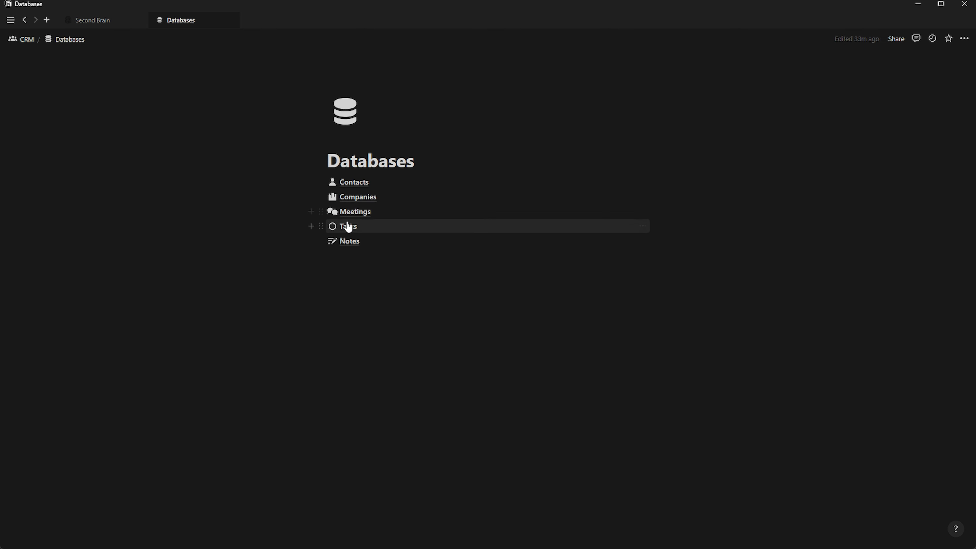
{"action": "left_click", "coordinate": [344, 224]}
{"action": "left_click", "coordinate": [927, 99]}
{"action": "left_click", "coordinate": [834, 161]}
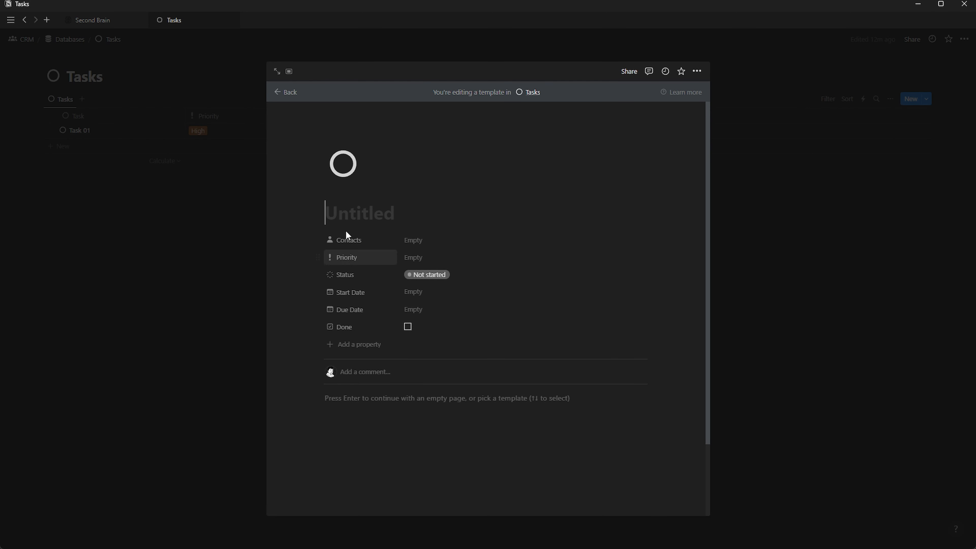
Customize the Tasks pages with top-level page discussions and backlinks off and page comments Minimal, and close the template
{"action": "left_click", "coordinate": [697, 71]}
{"action": "left_click", "coordinate": [657, 168]}
{"action": "left_click", "coordinate": [764, 120]}
{"action": "left_click", "coordinate": [754, 147]}
{"action": "left_click", "coordinate": [755, 133]}
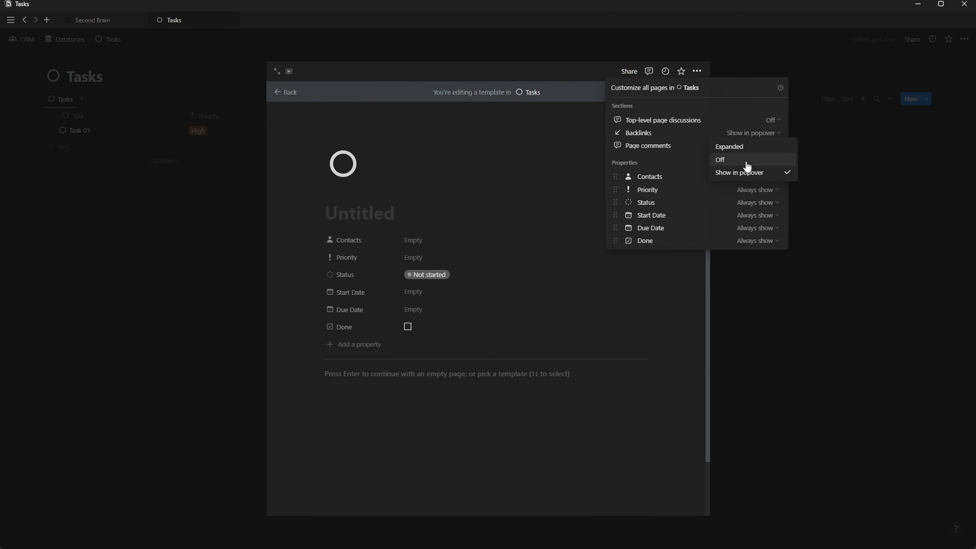
{"action": "left_click", "coordinate": [747, 160]}
{"action": "left_click", "coordinate": [771, 134]}
{"action": "left_click", "coordinate": [767, 160]}
{"action": "left_click", "coordinate": [768, 145]}
{"action": "left_click", "coordinate": [746, 171]}
{"action": "left_click", "coordinate": [494, 154]}
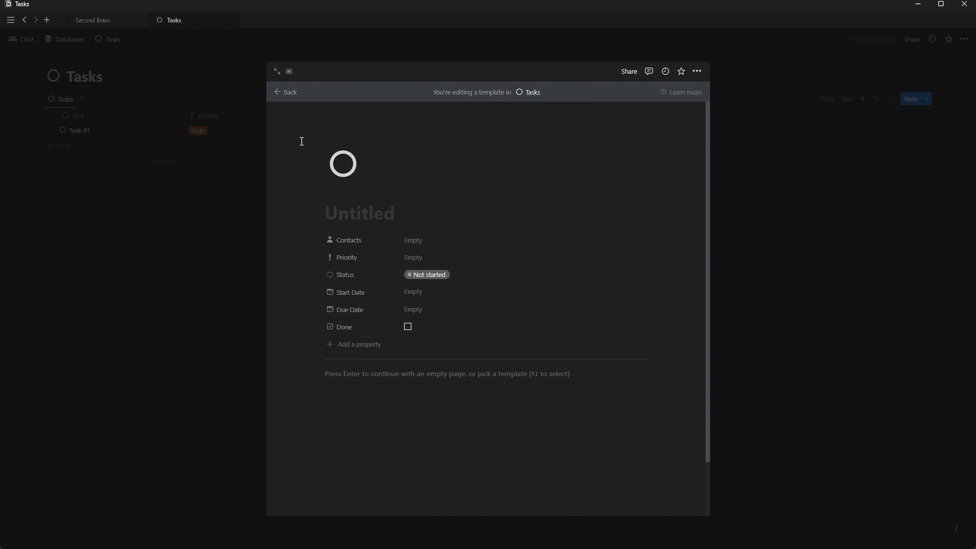
{"action": "left_click", "coordinate": [138, 65]}
Open the Notes database from the Databases page and edit its existing Untitled template
{"action": "left_click", "coordinate": [65, 39]}
{"action": "left_click", "coordinate": [348, 239]}
{"action": "left_click", "coordinate": [927, 99]}
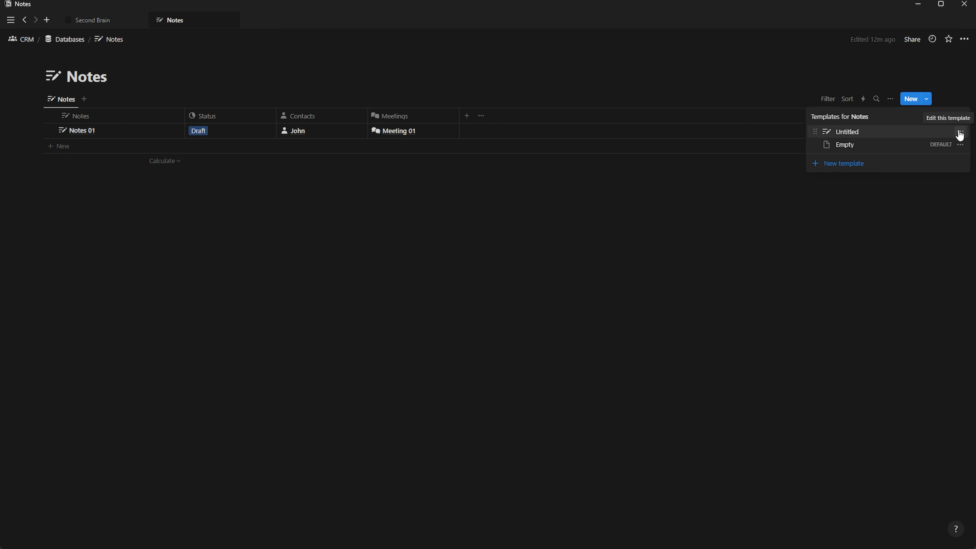
{"action": "left_click", "coordinate": [960, 135]}
{"action": "left_click", "coordinate": [876, 132]}
Customize the Notes pages with top-level page discussions and backlinks off and page comments Minimal
{"action": "left_click", "coordinate": [697, 71]}
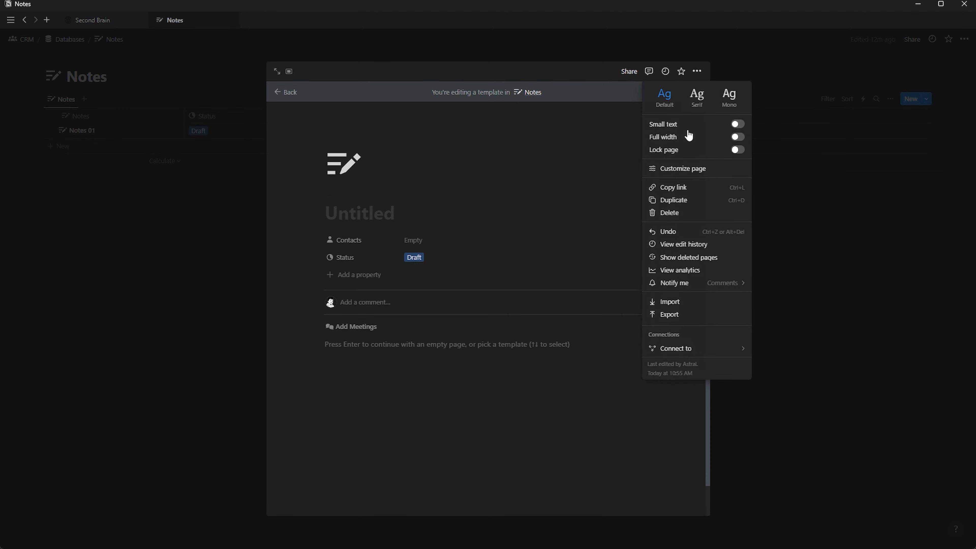
{"action": "left_click", "coordinate": [678, 168]}
{"action": "left_click", "coordinate": [763, 121]}
{"action": "left_click", "coordinate": [743, 159]}
{"action": "left_click", "coordinate": [756, 144]}
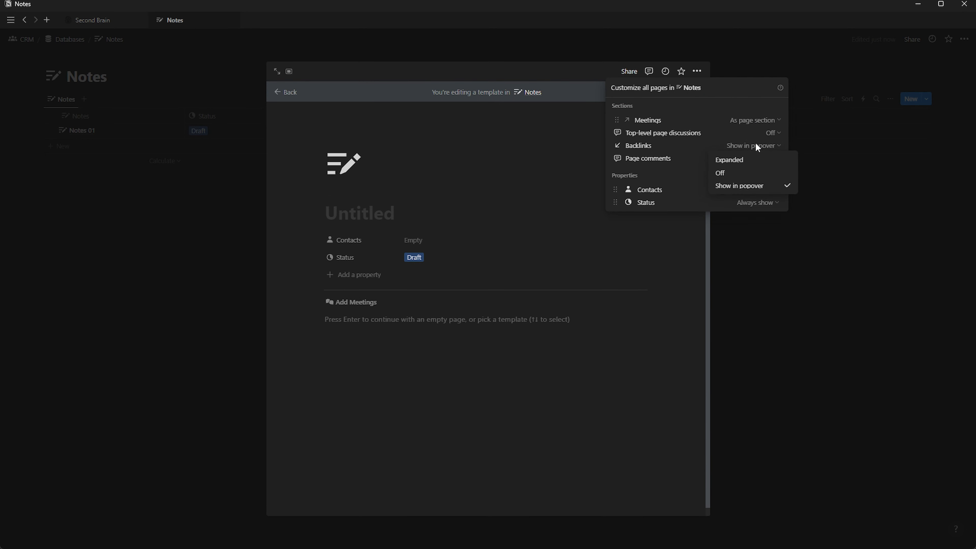
{"action": "left_click", "coordinate": [734, 172]}
{"action": "left_click", "coordinate": [765, 159]}
{"action": "left_click", "coordinate": [747, 185]}
{"action": "left_click", "coordinate": [430, 307]}
Make the Meetings relation in the Notes template show Contacts, Companies, Start, Link, Passcode, Notes and Done, and close the template
{"action": "left_click", "coordinate": [373, 307]}
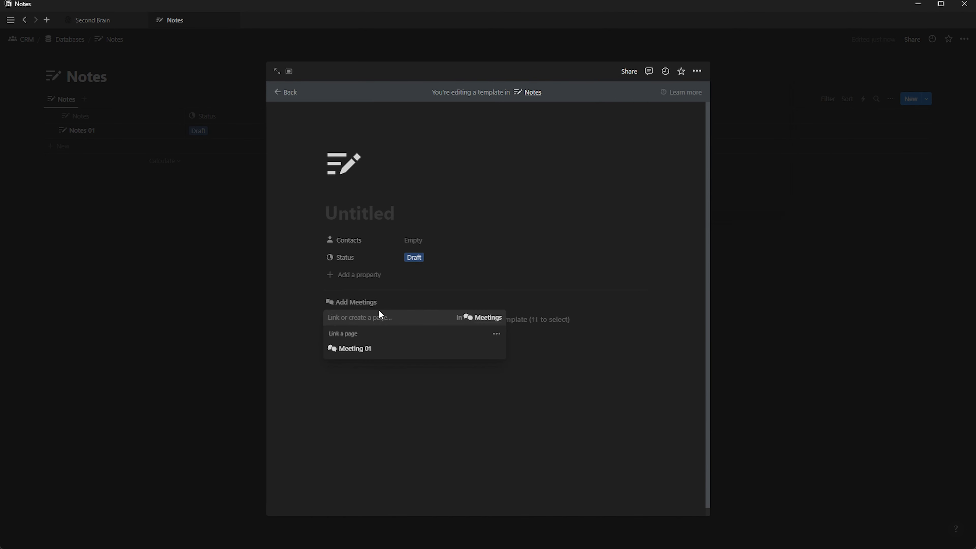
{"action": "left_click", "coordinate": [496, 334]}
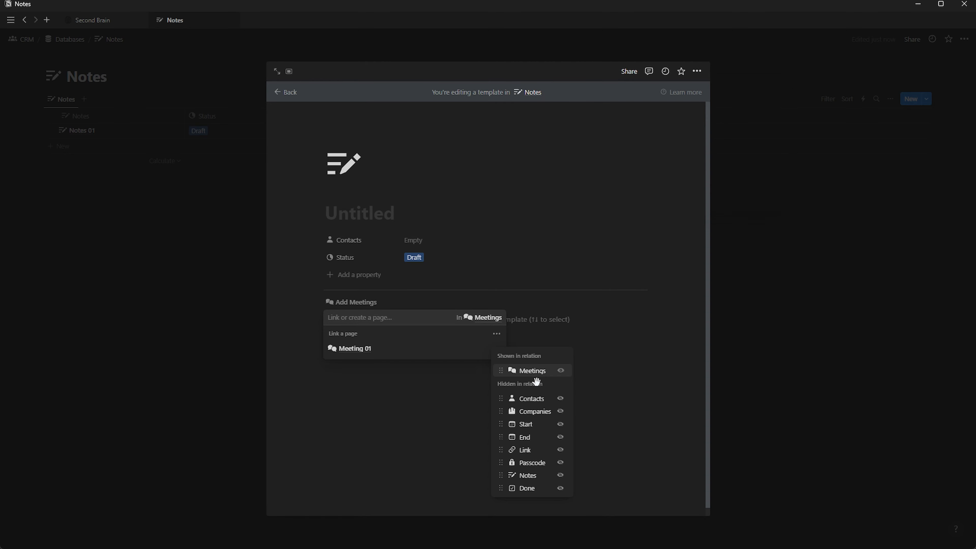
{"action": "left_click", "coordinate": [561, 411]}
{"action": "left_click", "coordinate": [560, 424]}
{"action": "left_click", "coordinate": [560, 450]}
{"action": "left_click", "coordinate": [561, 463]}
{"action": "left_click", "coordinate": [560, 476]}
{"action": "left_click", "coordinate": [561, 488]}
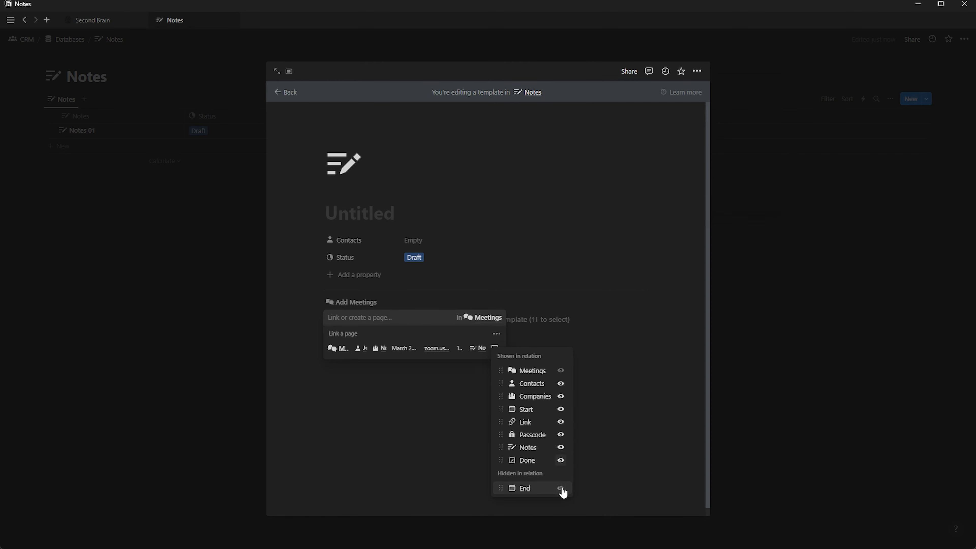
{"action": "left_click", "coordinate": [302, 273]}
{"action": "left_click", "coordinate": [200, 211]}
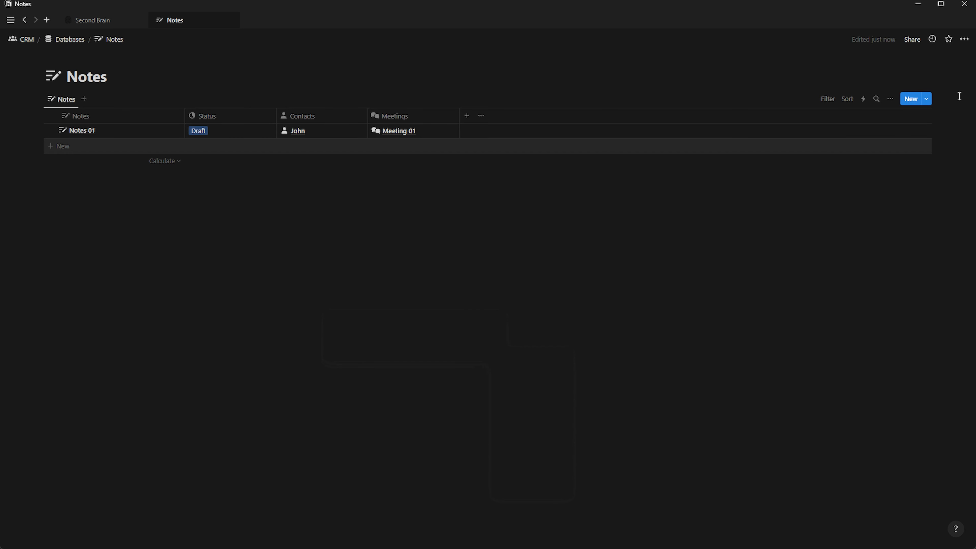
Set the Untitled template as the default for the Notes database
{"action": "left_click", "coordinate": [927, 100]}
{"action": "left_click", "coordinate": [959, 132]}
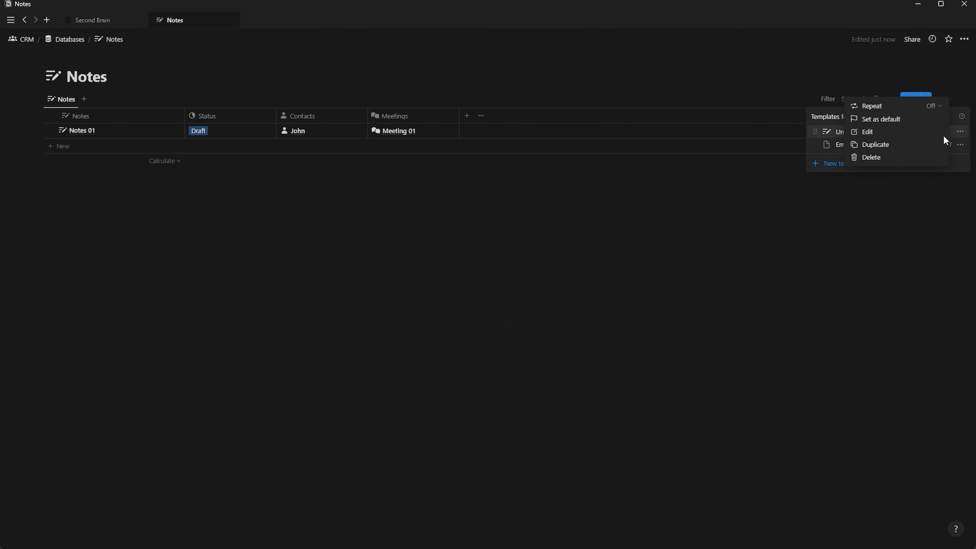
{"action": "left_click", "coordinate": [892, 122]}
{"action": "left_click", "coordinate": [507, 284]}
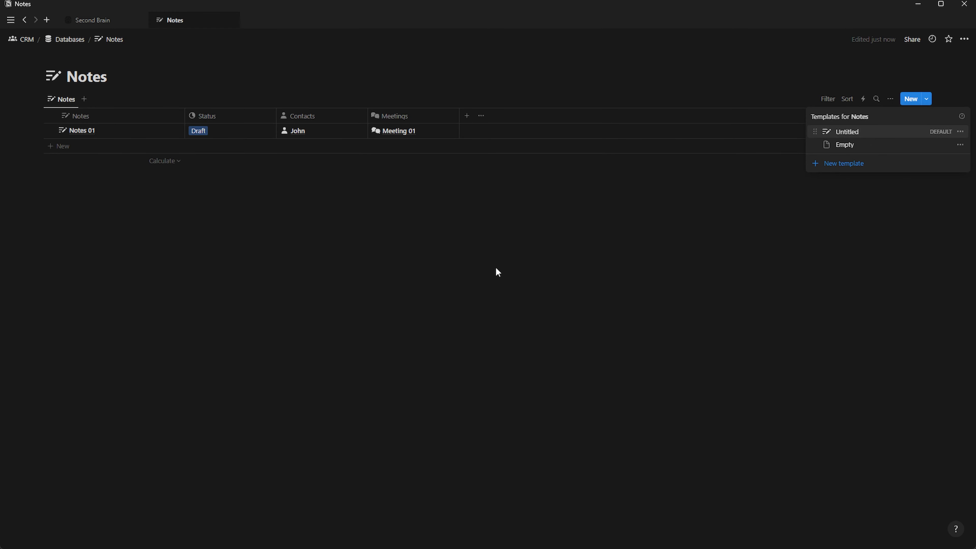
{"action": "left_click", "coordinate": [753, 180]}
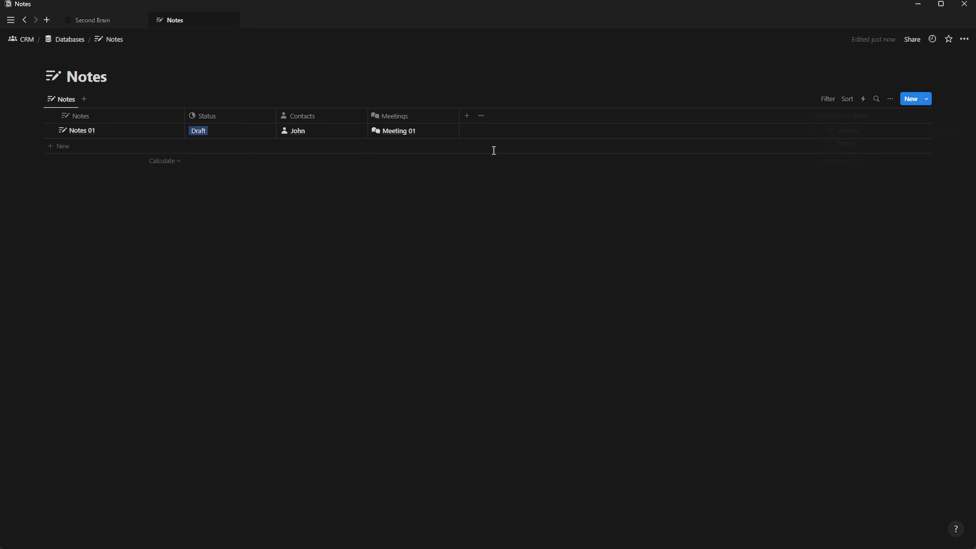
Return to the CRM page, insert a two-column layout and move the Databases page into its left column
{"action": "left_click", "coordinate": [71, 40]}
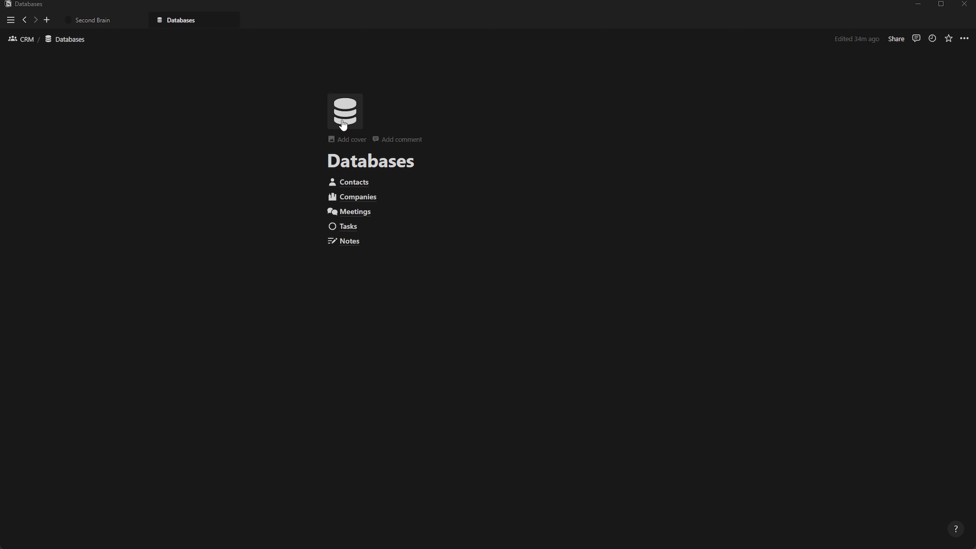
{"action": "left_click", "coordinate": [30, 43]}
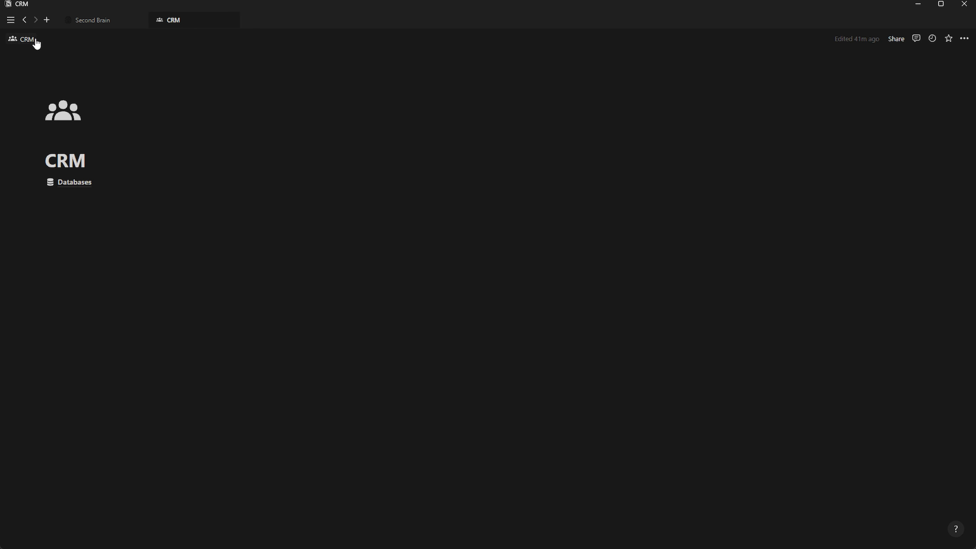
{"action": "left_click", "coordinate": [75, 234]}
{"action": "type", "text": "/ca"}
{"action": "key", "text": "BackSpace"}
{"action": "key", "text": "BackSpace"}
{"action": "key", "text": "BackSpace"}
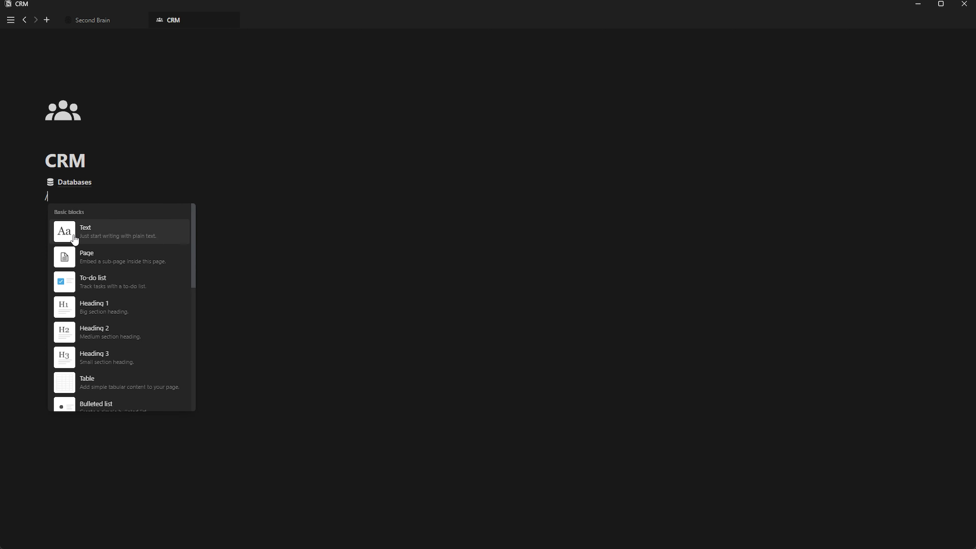
{"action": "type", "text": "2"}
{"action": "type", "text": "/"}
{"action": "key", "text": "BackSpace"}
{"action": "left_click_drag", "start_coordinate": [41, 183], "coordinate": [68, 205]}
Insert a callout below the Databases page and title it NAVIGATION in letter-spaced capitals
{"action": "left_click", "coordinate": [66, 210]}
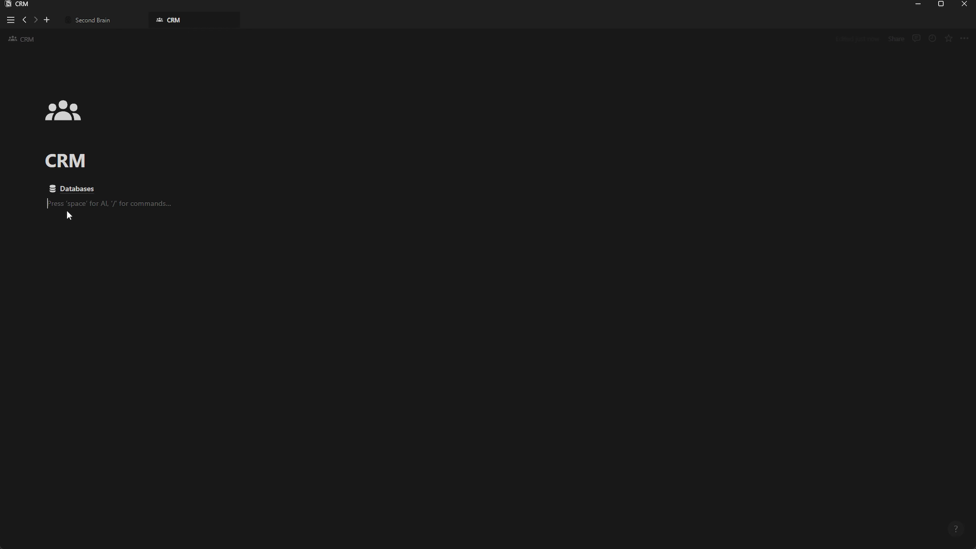
{"action": "type", "text": "/ca"}
{"action": "key", "text": "BackSpace"}
{"action": "key", "text": "BackSpace"}
{"action": "key", "text": "BackSpace"}
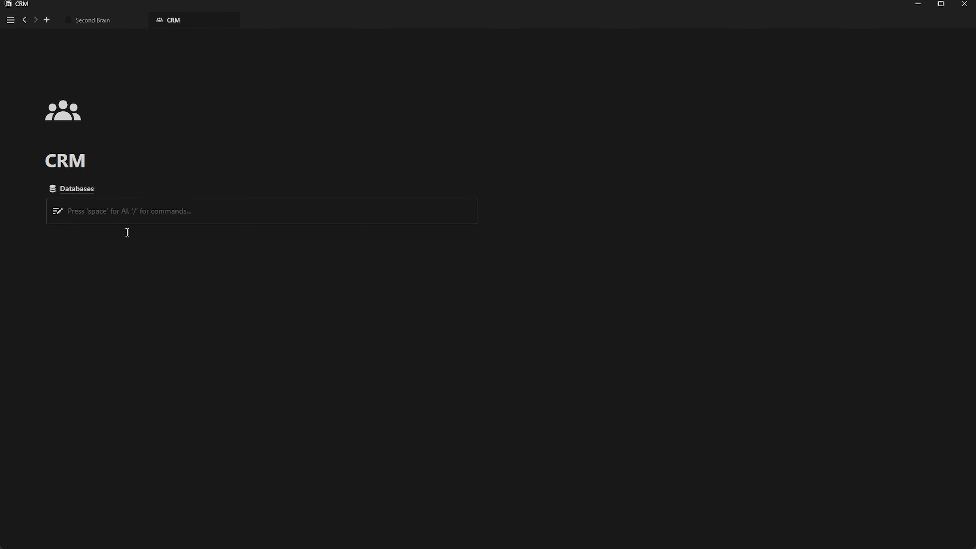
{"action": "type", "text": "NAVIGATION"}
{"action": "key", "text": "Return"}
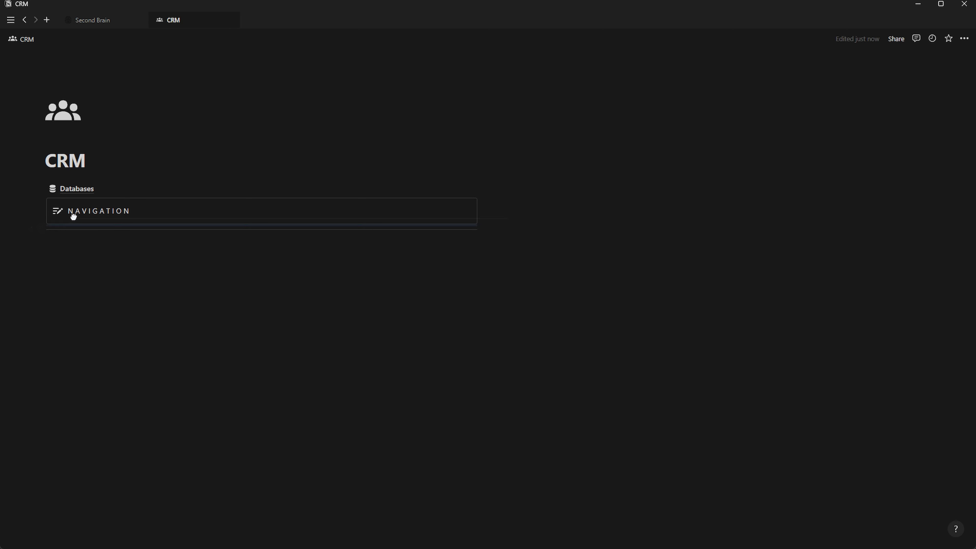
Place a divider under the title inside the NAVIGATION callout and change its icon to the navigation arrow
{"action": "left_click_drag", "start_coordinate": [74, 217], "coordinate": [71, 215]}
{"action": "left_click", "coordinate": [57, 211]}
{"action": "type", "text": "NAV"}
{"action": "left_click", "coordinate": [47, 272]}
{"action": "left_click", "coordinate": [18, 286]}
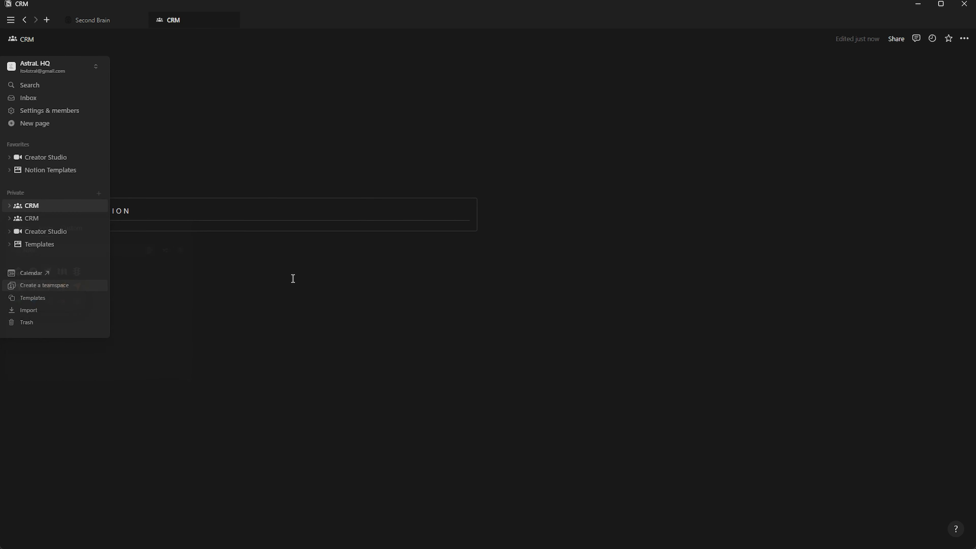
Narrow the left column and place the Databases page inside the NAVIGATION callout below a second divider
{"action": "left_click_drag", "start_coordinate": [69, 227], "coordinate": [70, 228]}
{"action": "left_click_drag", "start_coordinate": [42, 188], "coordinate": [66, 211]}
{"action": "left_click", "coordinate": [80, 216]}
{"action": "type", "text": "---"}
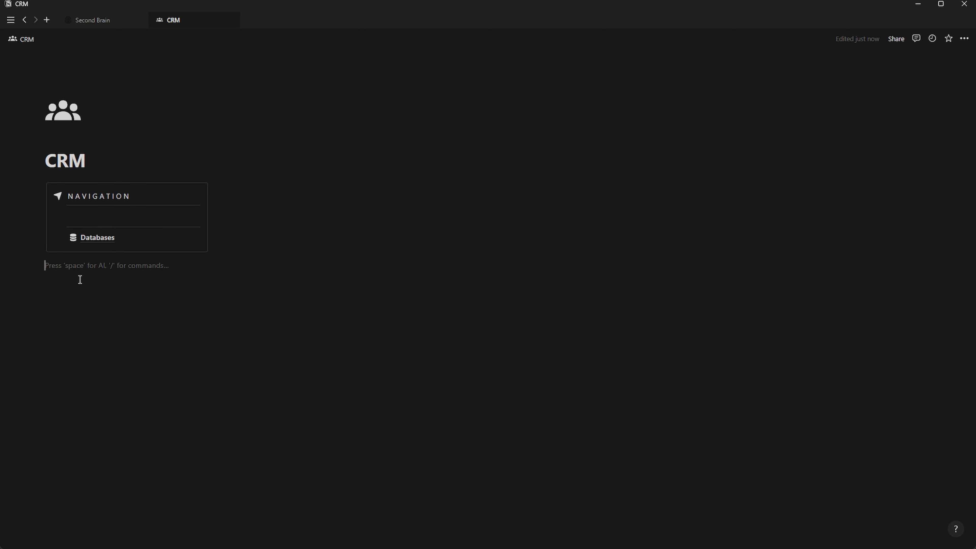
Add a second callout titled QUICK ACTIONS in letter-spaced capitals above the NAVIGATION callout, with an empty line between them
{"action": "type", "text": "/call"}
{"action": "key", "text": "Return"}
{"action": "left_click_drag", "start_coordinate": [39, 272], "coordinate": [56, 182]}
{"action": "left_click", "coordinate": [45, 296]}
{"action": "left_click_drag", "start_coordinate": [39, 296], "coordinate": [62, 211]}
{"action": "left_click", "coordinate": [100, 196]}
{"action": "type", "text": "QUICK ACTIONS"}
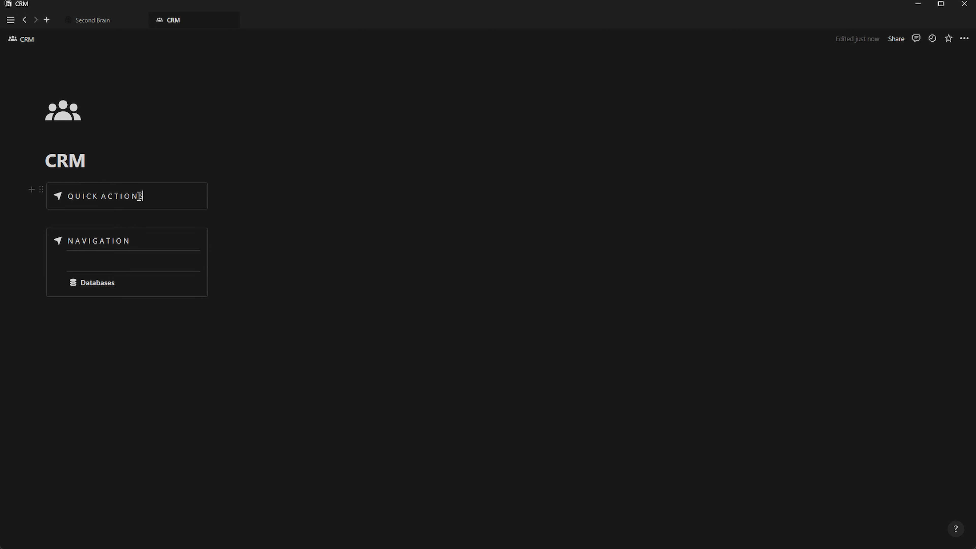
Add a divider under the title inside the QUICK ACTIONS callout
{"action": "key", "text": "Return"}
{"action": "type", "text": "---"}
{"action": "left_click_drag", "start_coordinate": [41, 216], "coordinate": [70, 204]}
{"action": "left_click", "coordinate": [70, 212]}
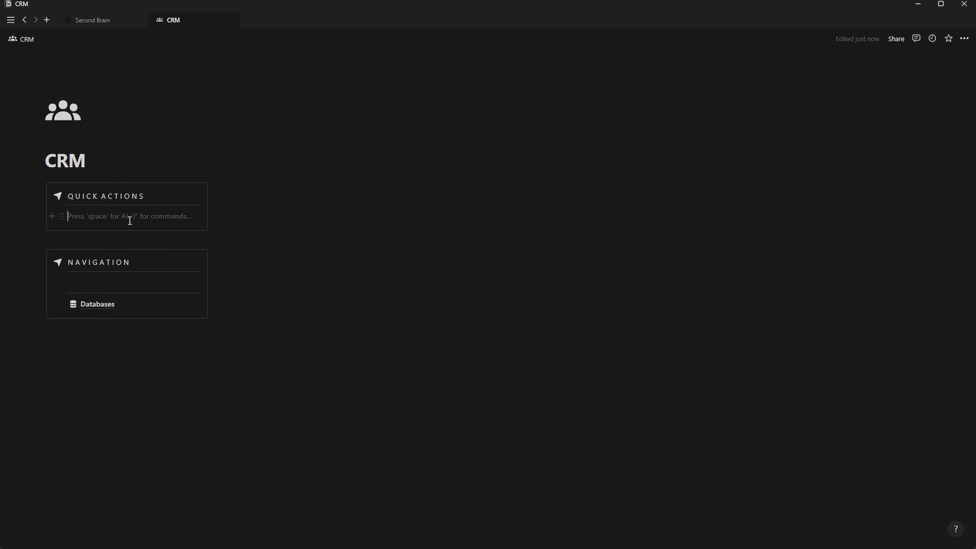
Insert a button named New Contact with the person icon in the QUICK ACTIONS callout
{"action": "type", "text": "/BU"}
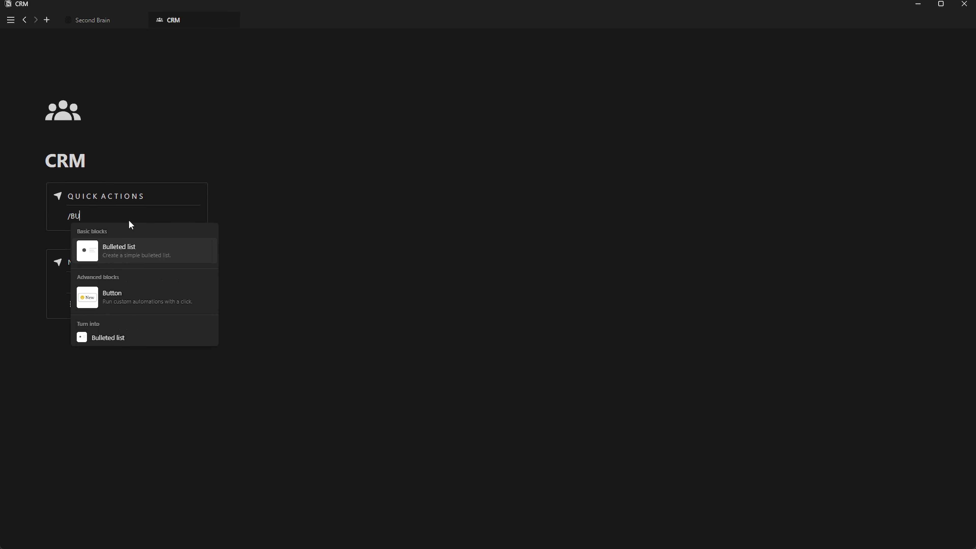
{"action": "type", "text": "T"}
{"action": "key", "text": "Return"}
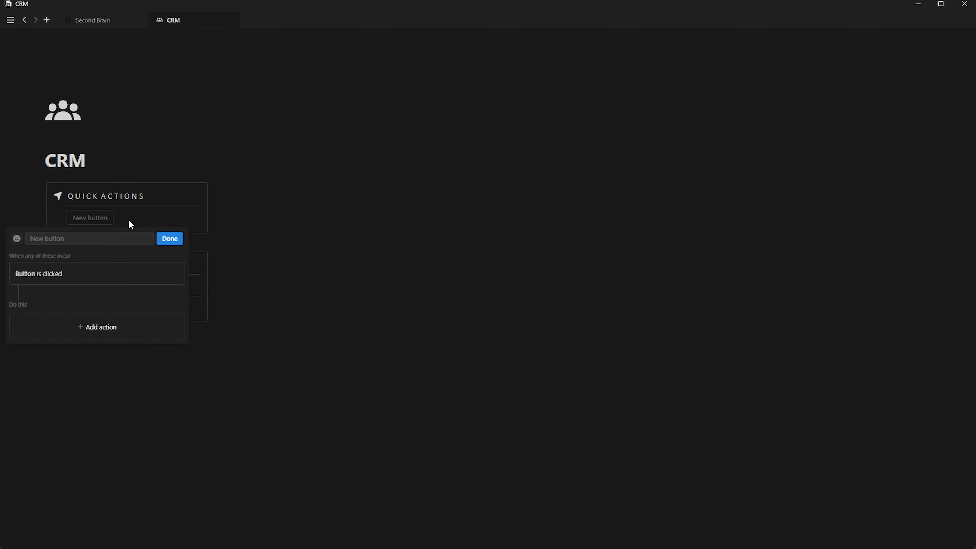
{"action": "left_click", "coordinate": [77, 239]}
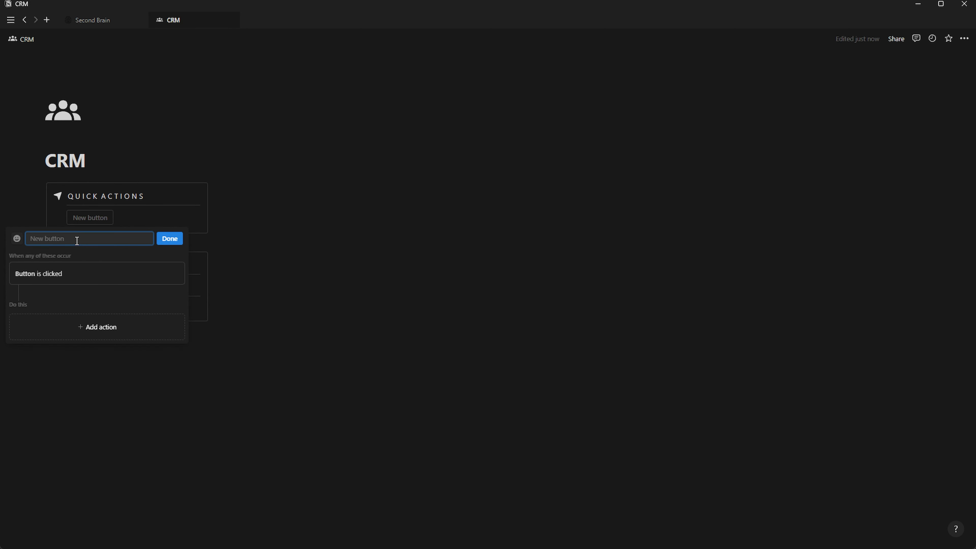
{"action": "type", "text": "ntact"}
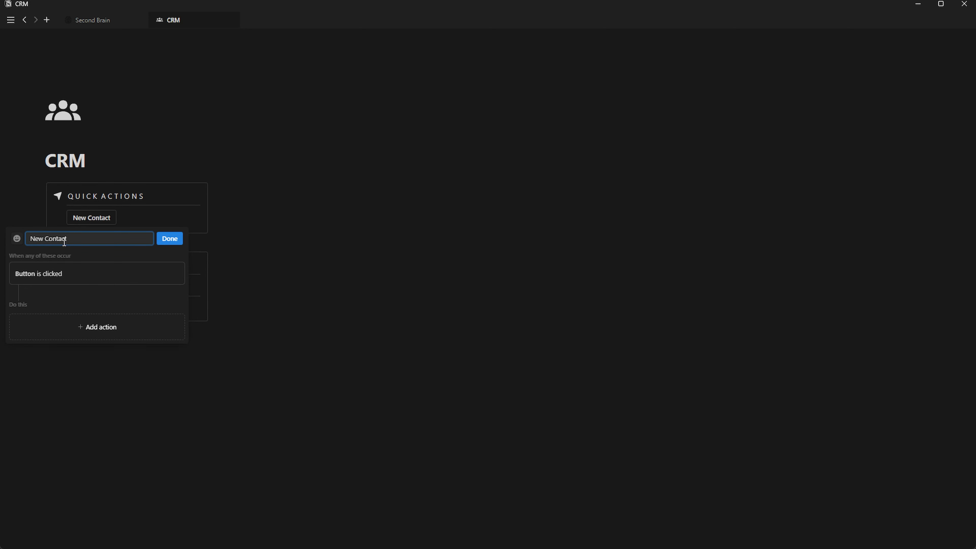
{"action": "left_click", "coordinate": [17, 238]}
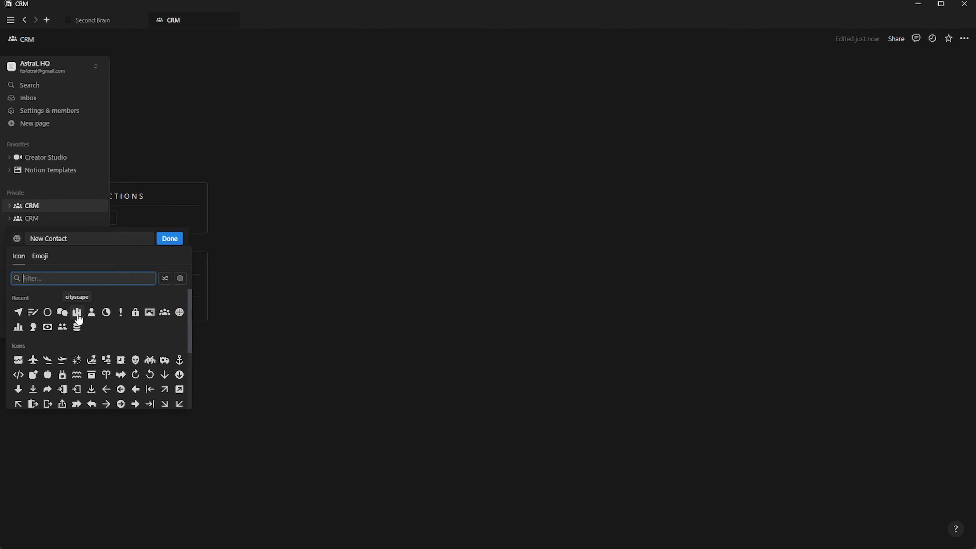
{"action": "left_click", "coordinate": [91, 312]}
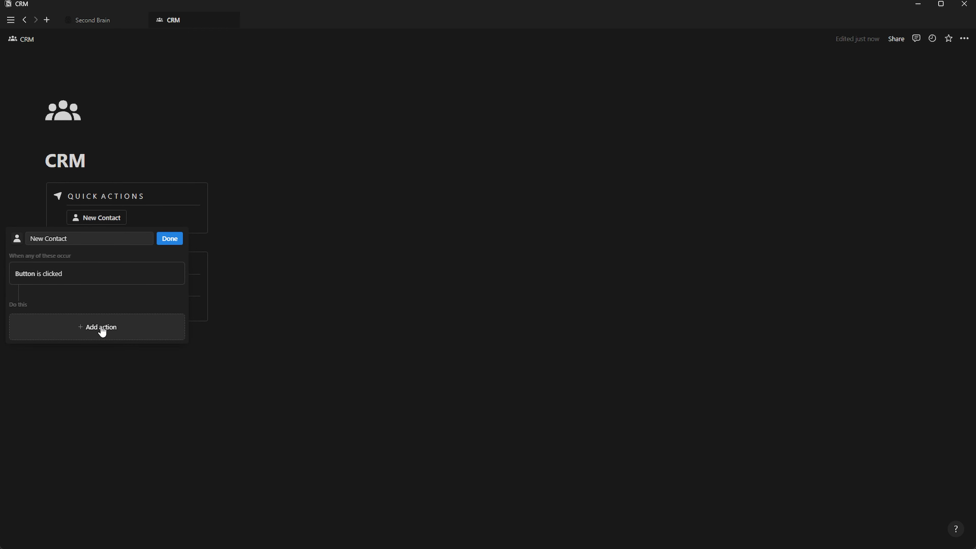
Make the New Contact button add a page to the CRM's Contacts database using the Untitled template
{"action": "left_click", "coordinate": [102, 329]}
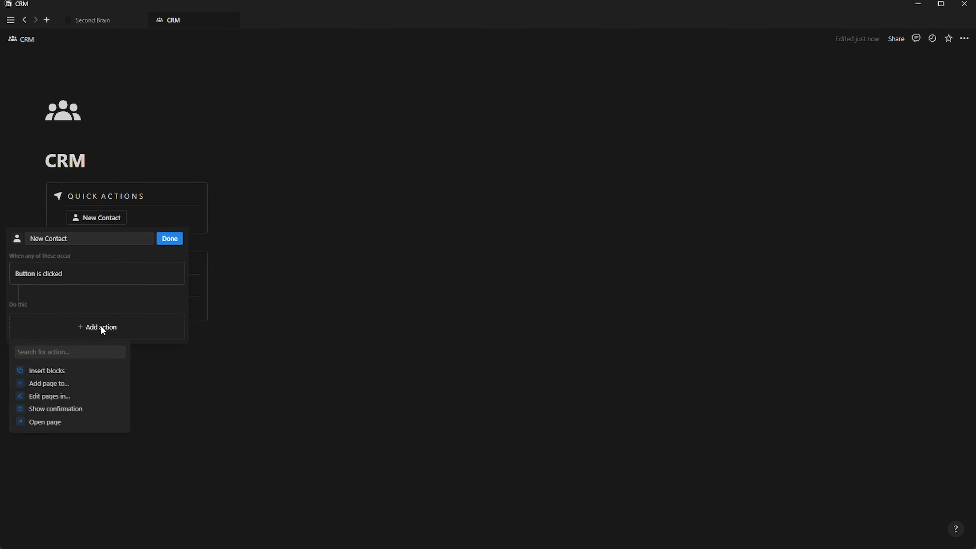
{"action": "left_click", "coordinate": [56, 384]}
{"action": "left_click", "coordinate": [78, 328]}
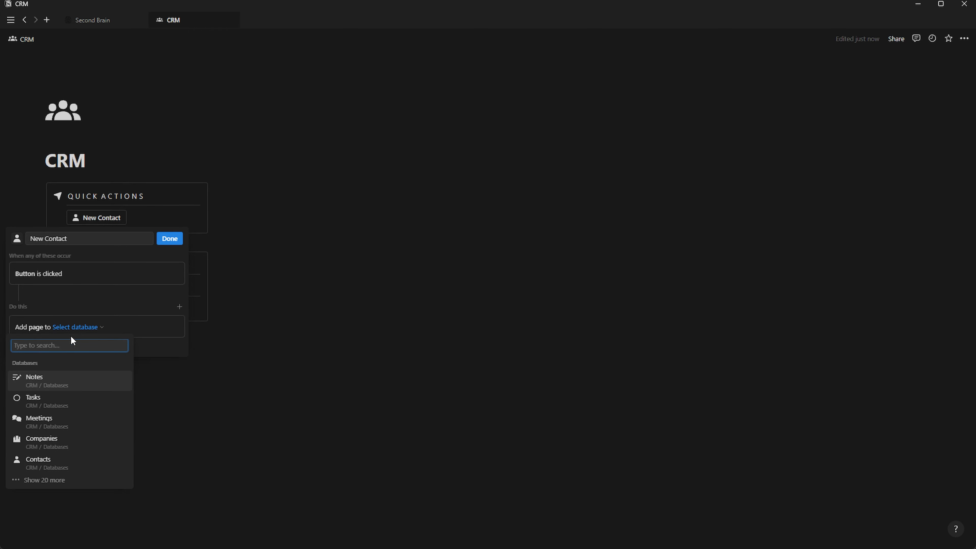
{"action": "left_click", "coordinate": [40, 461]}
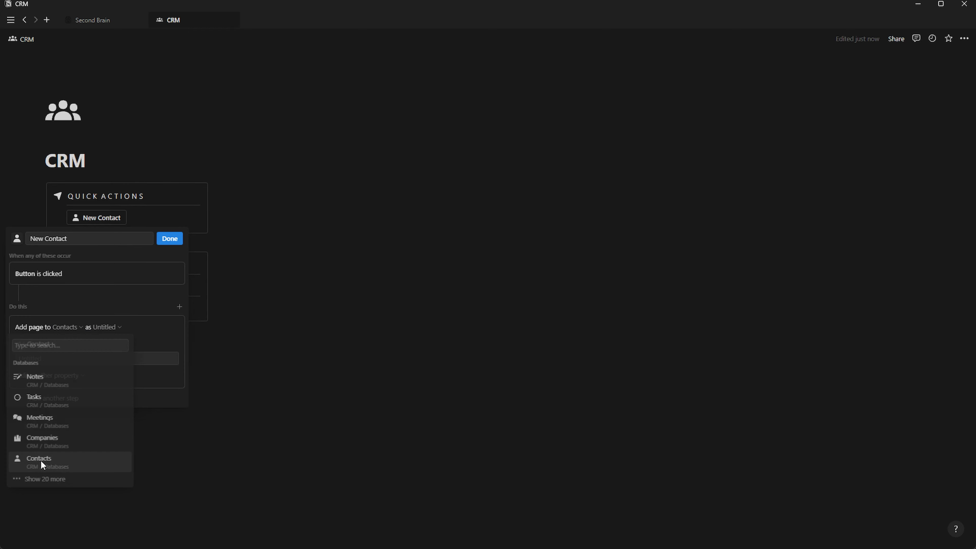
{"action": "left_click", "coordinate": [98, 327]}
{"action": "left_click", "coordinate": [37, 355]}
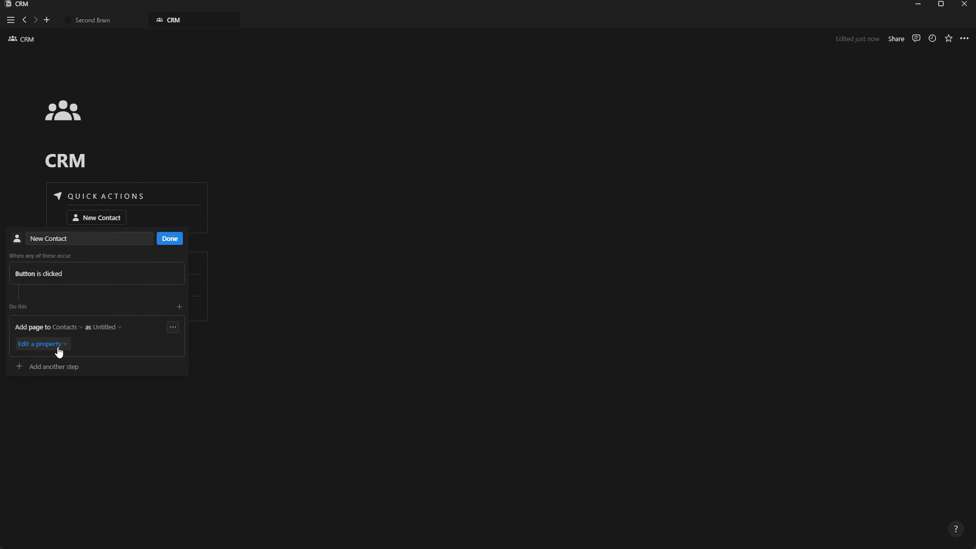
Make the New Contact button also open the newly added page in Center peek, and test the finished button
{"action": "left_click", "coordinate": [49, 367]}
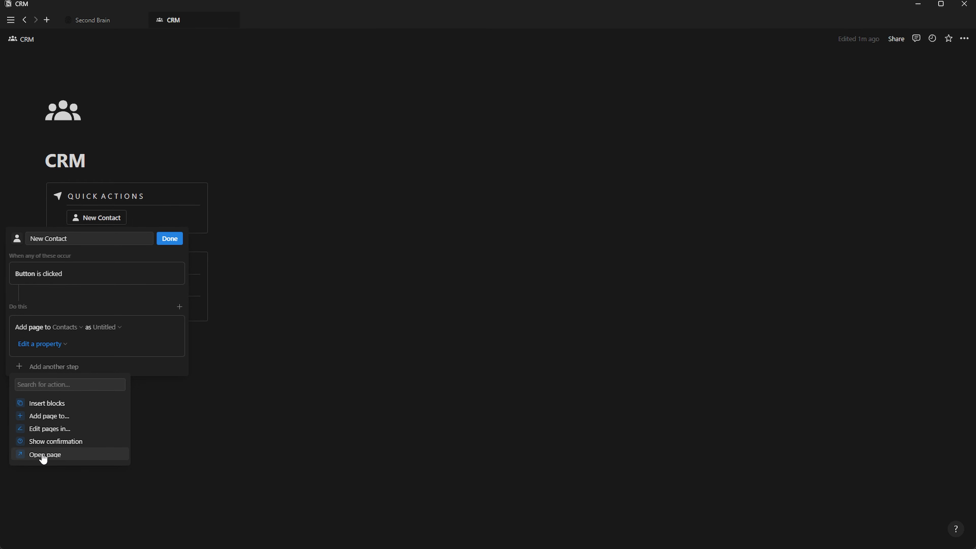
{"action": "left_click", "coordinate": [44, 455]}
{"action": "left_click", "coordinate": [56, 369]}
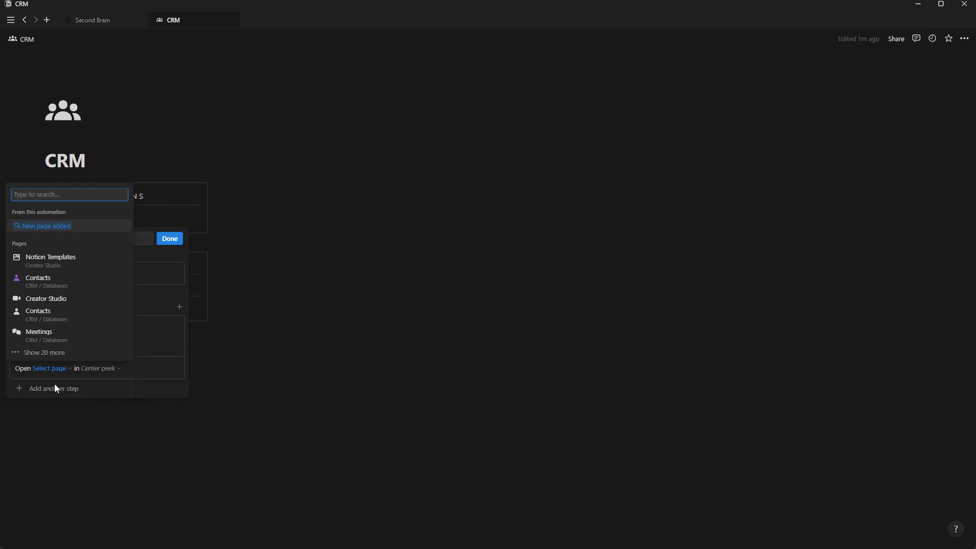
{"action": "left_click", "coordinate": [50, 226]}
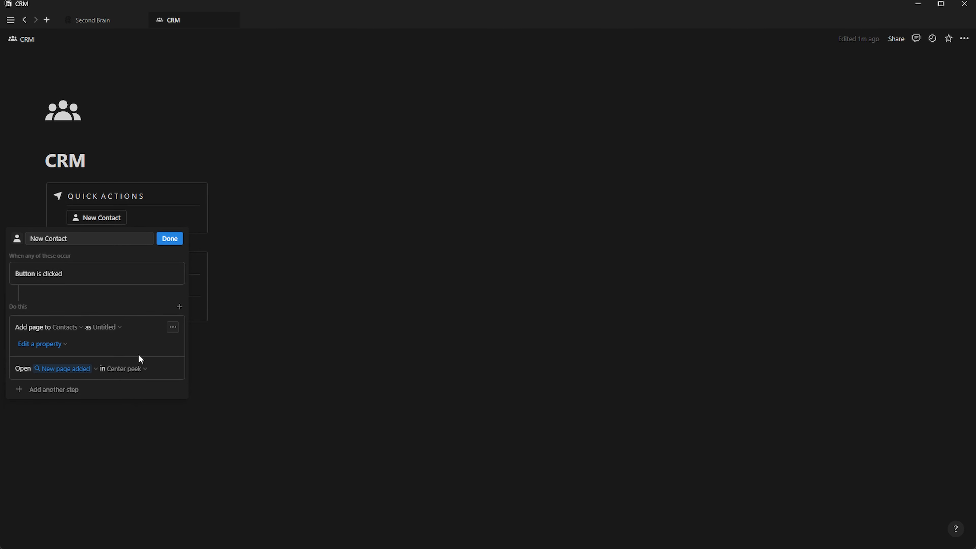
{"action": "left_click", "coordinate": [131, 368]}
{"action": "left_click", "coordinate": [174, 317]}
{"action": "left_click", "coordinate": [170, 239]}
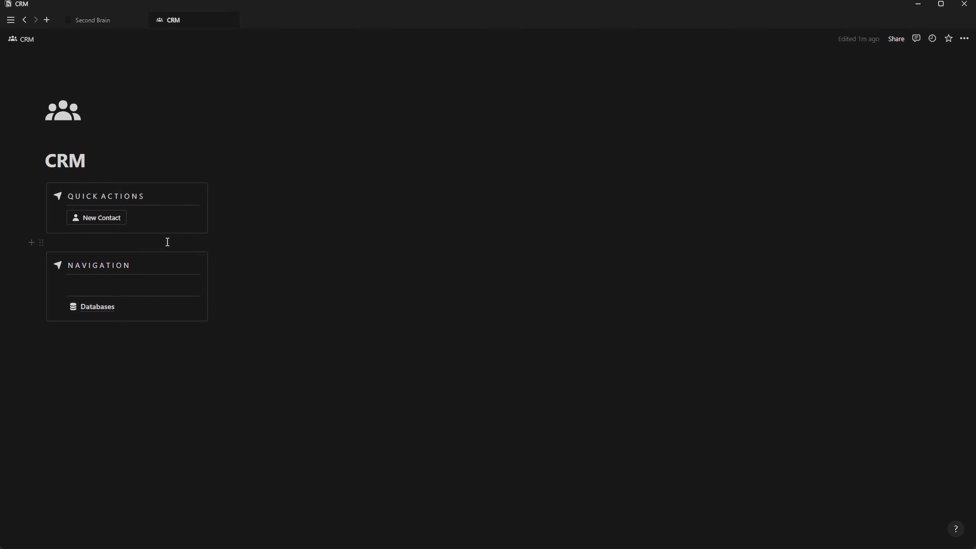
{"action": "left_click", "coordinate": [112, 219]}
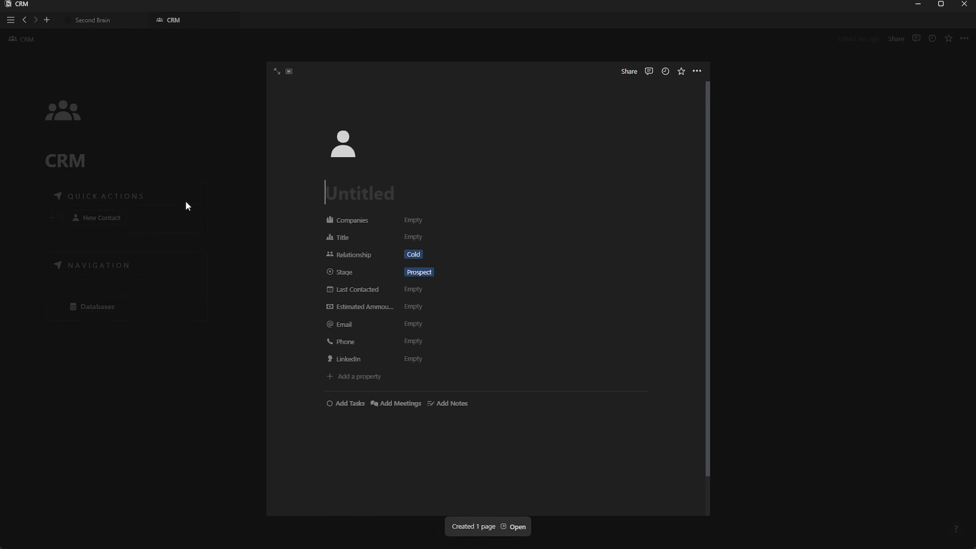
Delete the blank contact page created by testing the button, and duplicate the New Contact button in the QUICK ACTIONS callout
{"action": "left_click", "coordinate": [696, 71]}
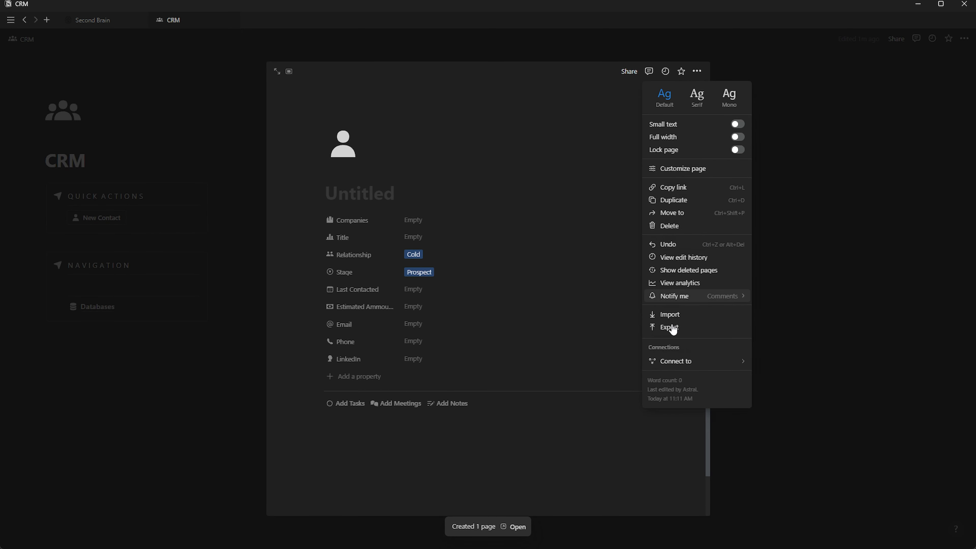
{"action": "left_click", "coordinate": [671, 226]}
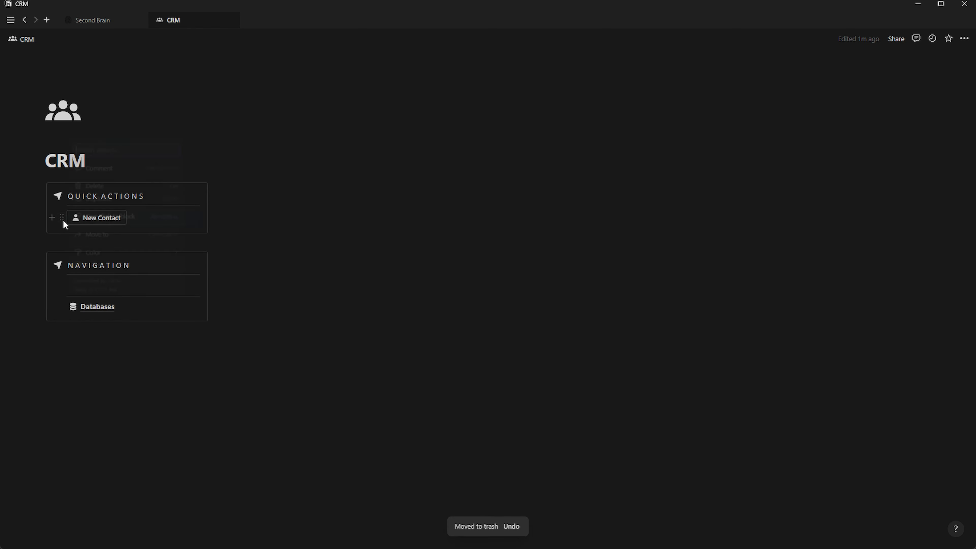
{"action": "left_click", "coordinate": [62, 219]}
{"action": "left_click", "coordinate": [95, 204]}
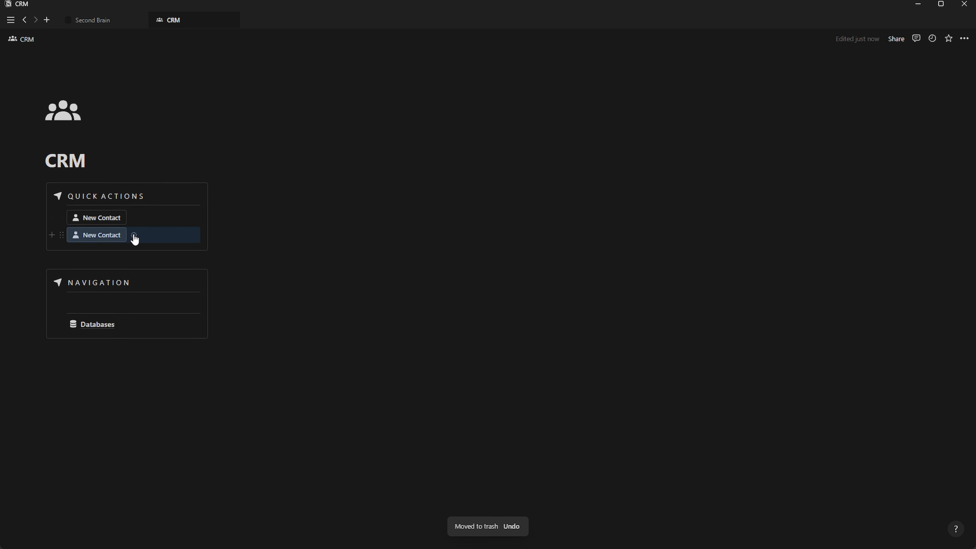
Turn the duplicated button into New Company with the buildings icon, making it add a page to the Companies database
{"action": "left_click", "coordinate": [134, 233]}
{"action": "left_click", "coordinate": [100, 254]}
{"action": "key", "text": "ctrl+BackSpace"}
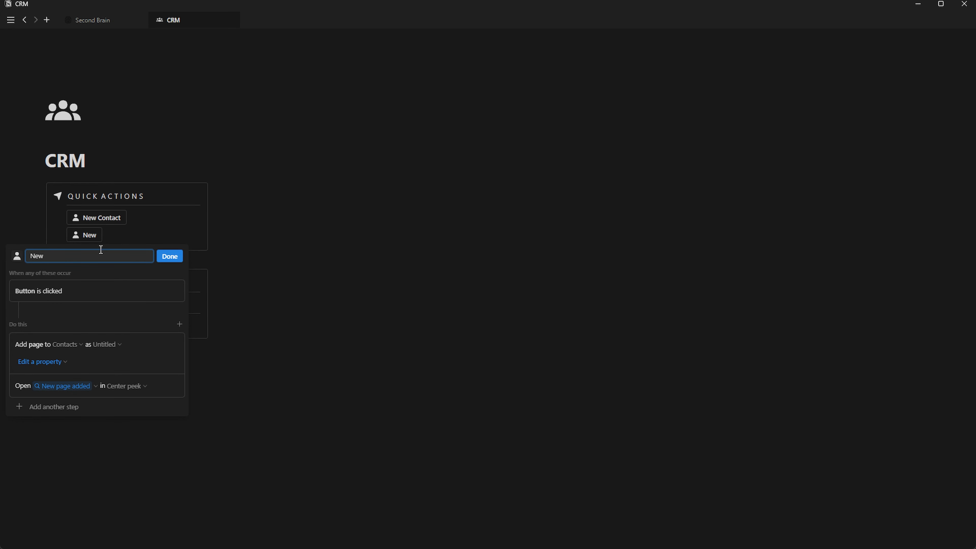
{"action": "type", "text": "Company"}
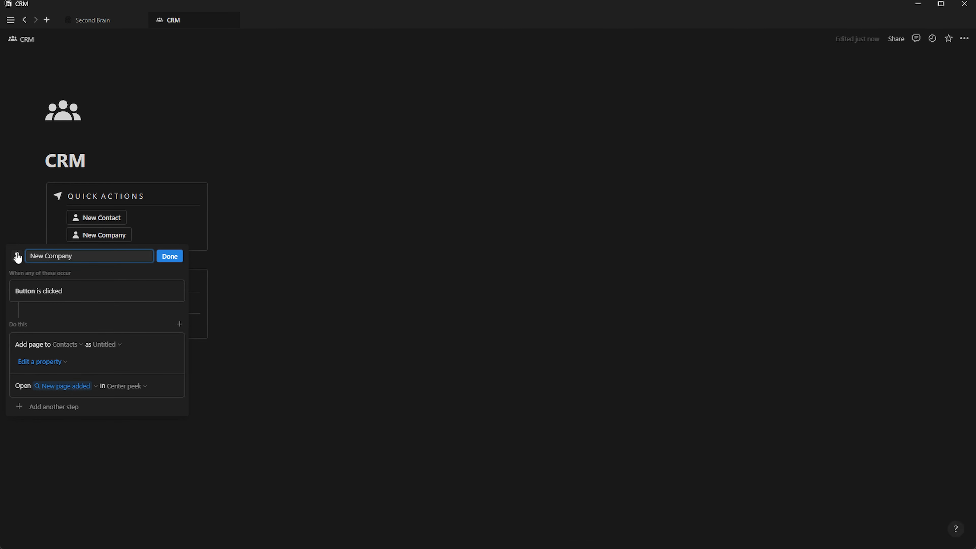
{"action": "left_click", "coordinate": [16, 256]}
{"action": "left_click", "coordinate": [74, 359]}
{"action": "left_click", "coordinate": [67, 345]}
{"action": "left_click", "coordinate": [42, 456]}
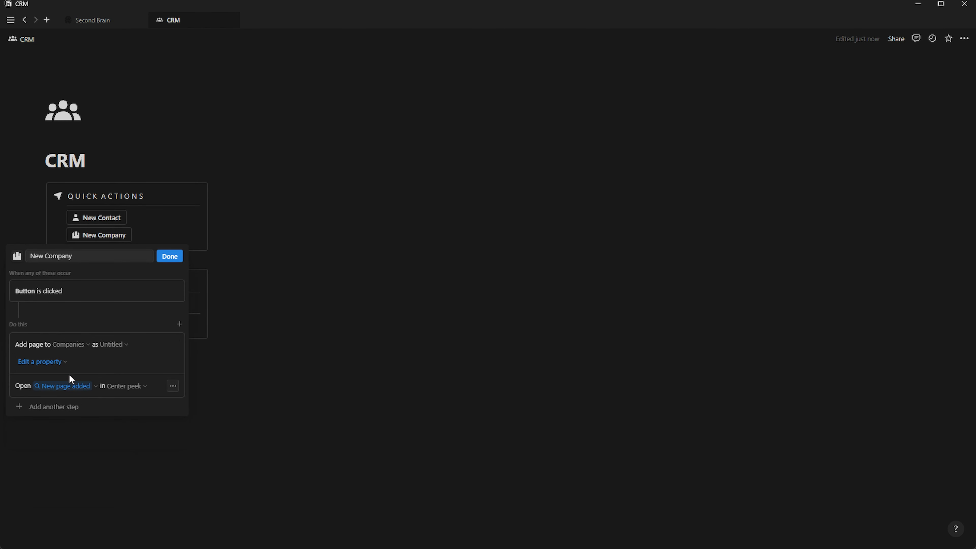
{"action": "left_click", "coordinate": [169, 256]}
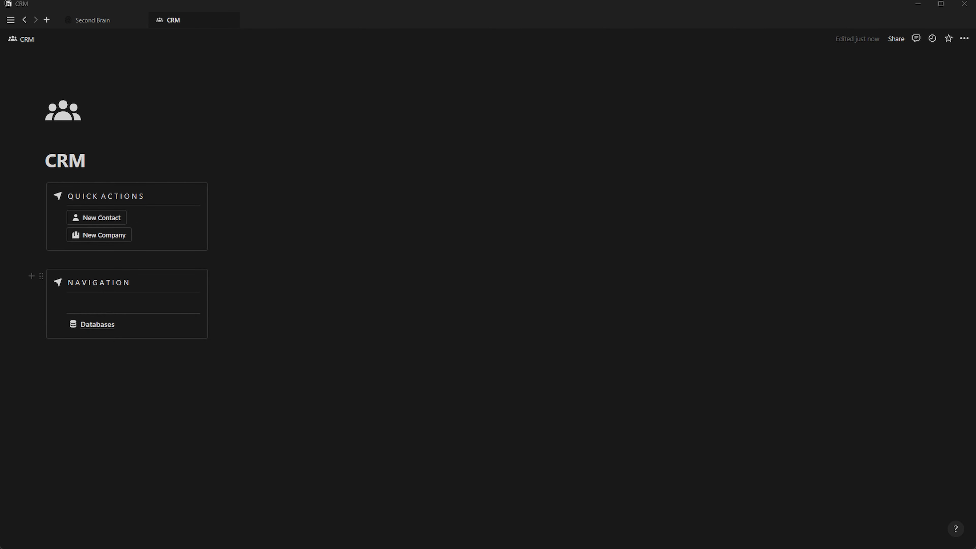
Duplicate the New Company button as New Meeting with the speech-bubbles icon, making it add a page to the Meetings database
{"action": "left_click", "coordinate": [63, 236]}
{"action": "left_click", "coordinate": [99, 220]}
{"action": "left_click", "coordinate": [138, 254]}
{"action": "left_click", "coordinate": [112, 270]}
{"action": "key", "text": "ctrl+BackSpace"}
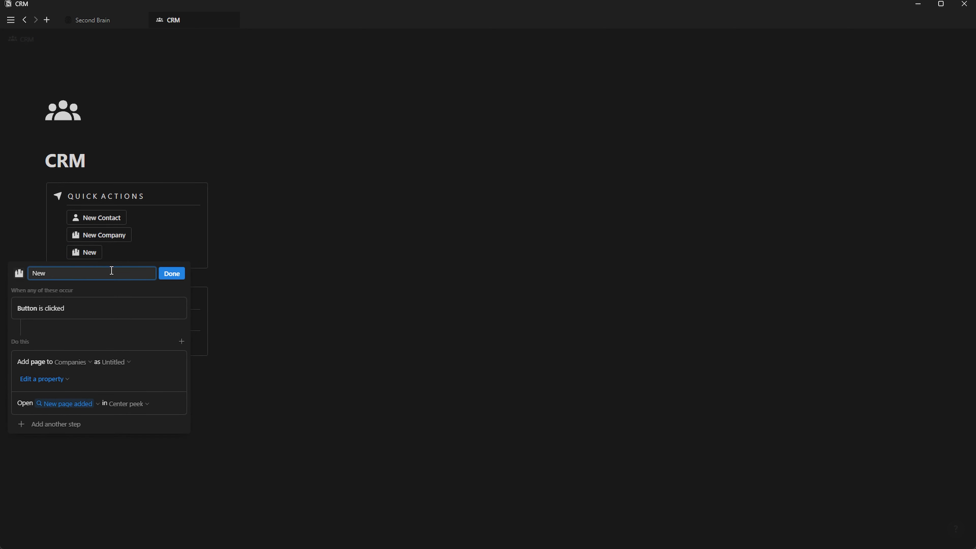
{"action": "type", "text": "Meeting"}
{"action": "left_click", "coordinate": [19, 273]}
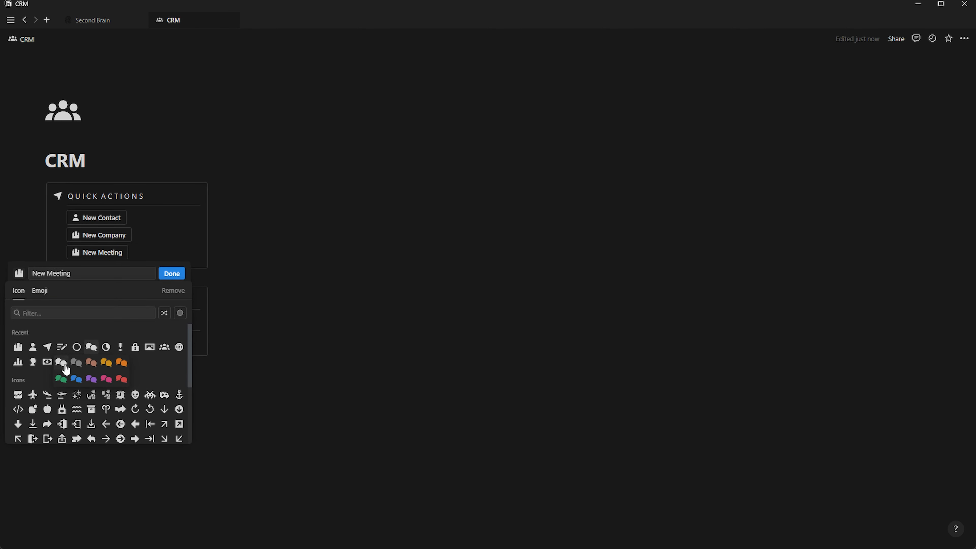
{"action": "left_click", "coordinate": [67, 364]}
{"action": "left_click", "coordinate": [39, 454]}
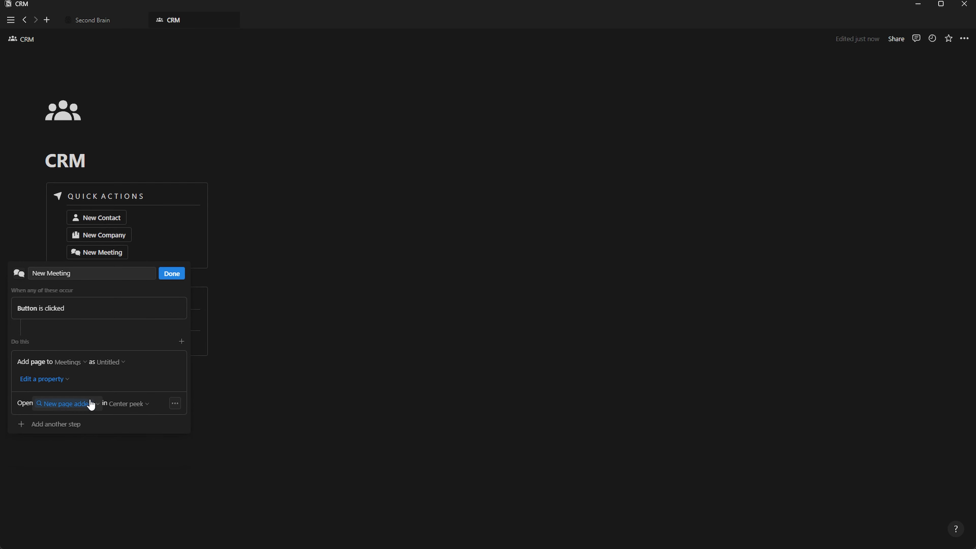
{"action": "left_click", "coordinate": [169, 272]}
Duplicate the New Meeting button as New Task with the circle icon, making it add a page to the Tasks database
{"action": "left_click", "coordinate": [63, 253]}
{"action": "left_click", "coordinate": [96, 234]}
{"action": "left_click", "coordinate": [134, 270]}
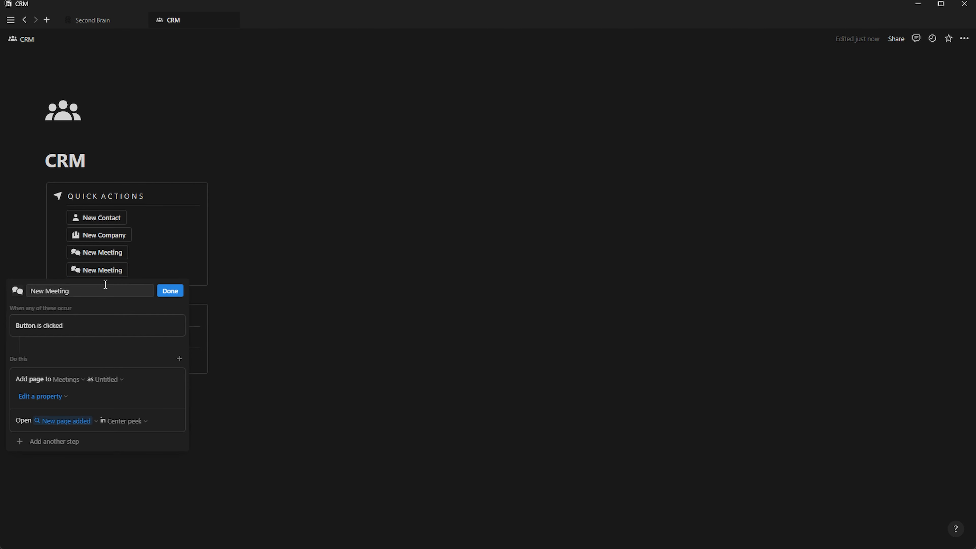
{"action": "left_click", "coordinate": [92, 291]}
{"action": "key", "text": "ctrl+BackSpace"}
{"action": "left_click", "coordinate": [17, 291]}
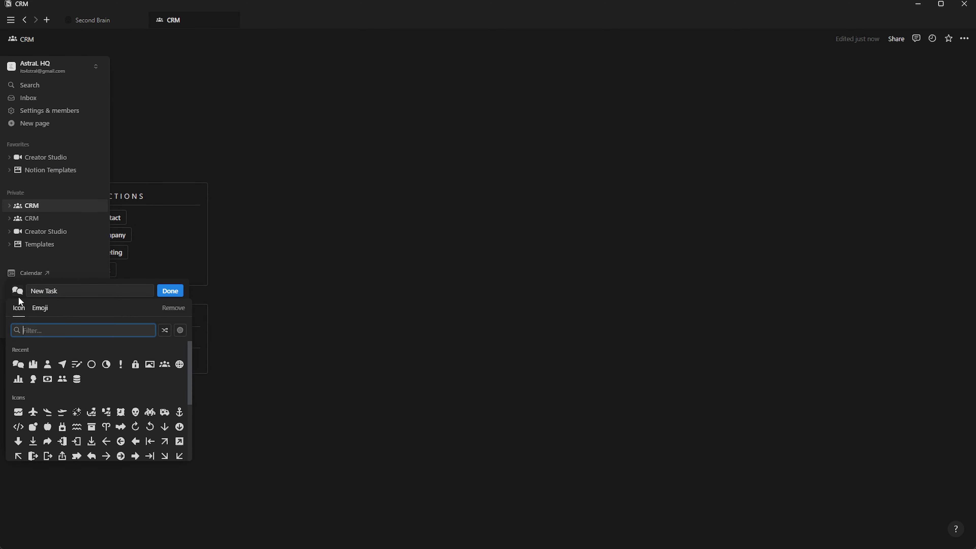
{"action": "left_click", "coordinate": [92, 366]}
{"action": "left_click", "coordinate": [68, 379]}
{"action": "left_click", "coordinate": [33, 452]}
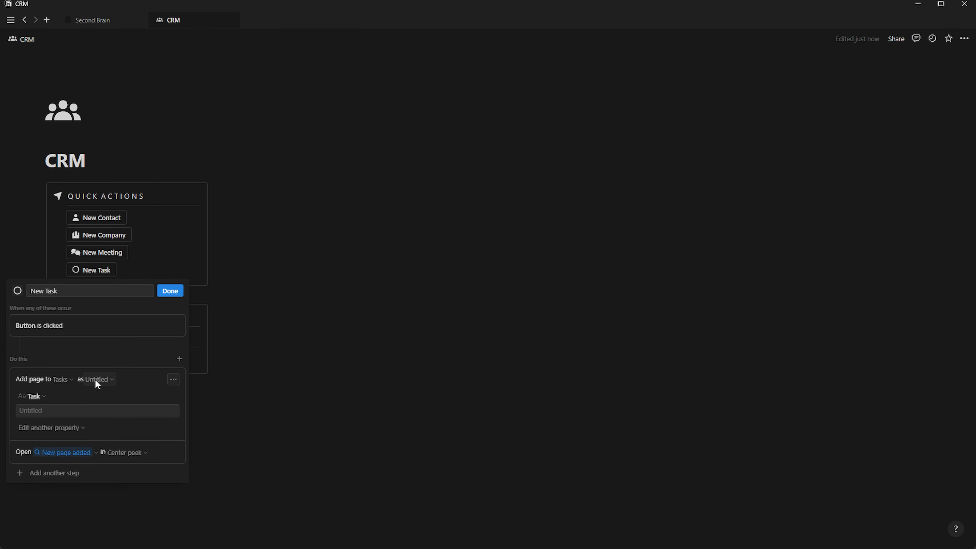
{"action": "left_click", "coordinate": [170, 291]}
Duplicate the New Task button as New Note with the lines-and-pencil icon, making it add a page to the Notes database
{"action": "left_click", "coordinate": [62, 270]}
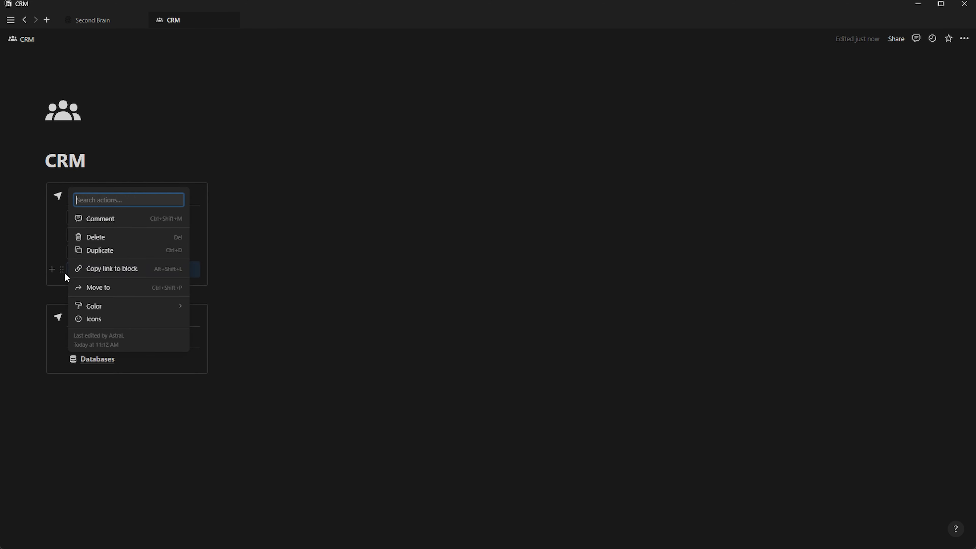
{"action": "left_click", "coordinate": [100, 249]}
{"action": "left_click", "coordinate": [118, 286]}
{"action": "left_click", "coordinate": [99, 311]}
{"action": "key", "text": "ctrl+BackSpace"}
{"action": "type", "text": "Note"}
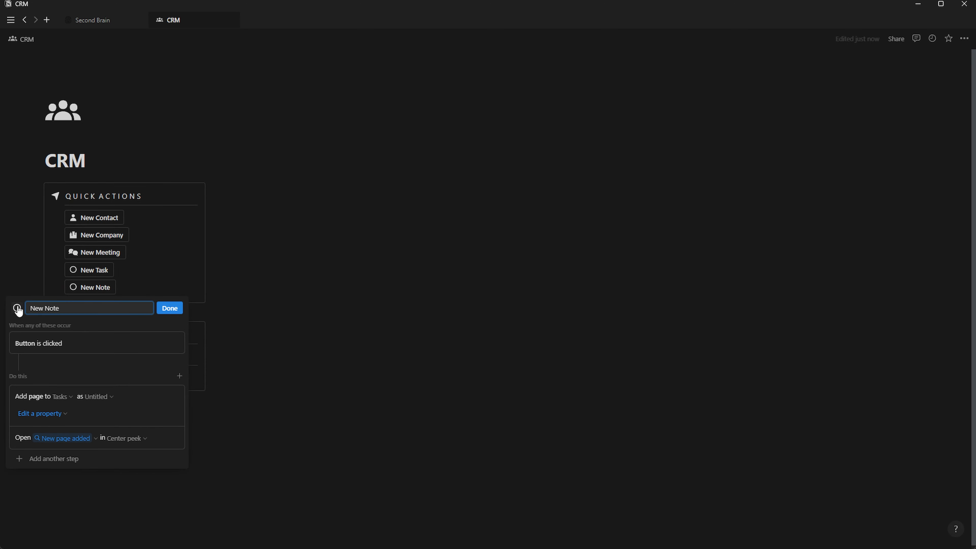
{"action": "left_click", "coordinate": [17, 308]}
{"action": "left_click", "coordinate": [60, 402]}
{"action": "left_click", "coordinate": [59, 401]}
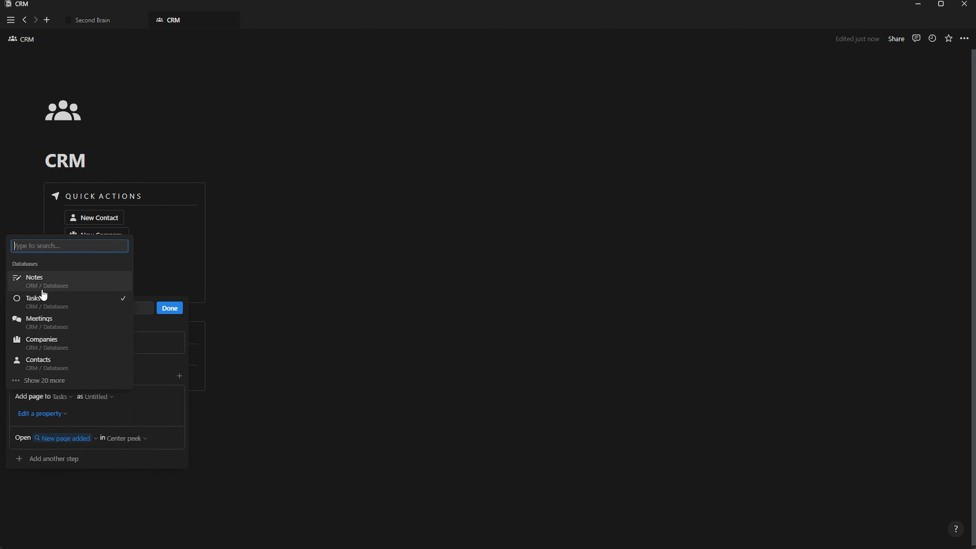
{"action": "left_click", "coordinate": [42, 297]}
{"action": "left_click", "coordinate": [169, 309]}
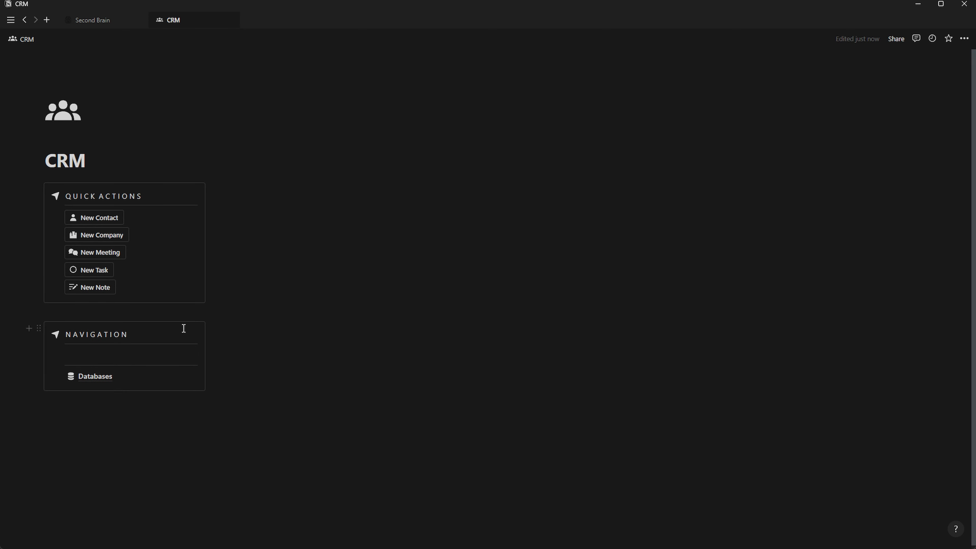
Insert a callout in the empty column beside QUICK ACTIONS with the person icon, the title CONTACTS and a divider beneath it
{"action": "left_click", "coordinate": [250, 191]}
{"action": "type", "text": "/ca"}
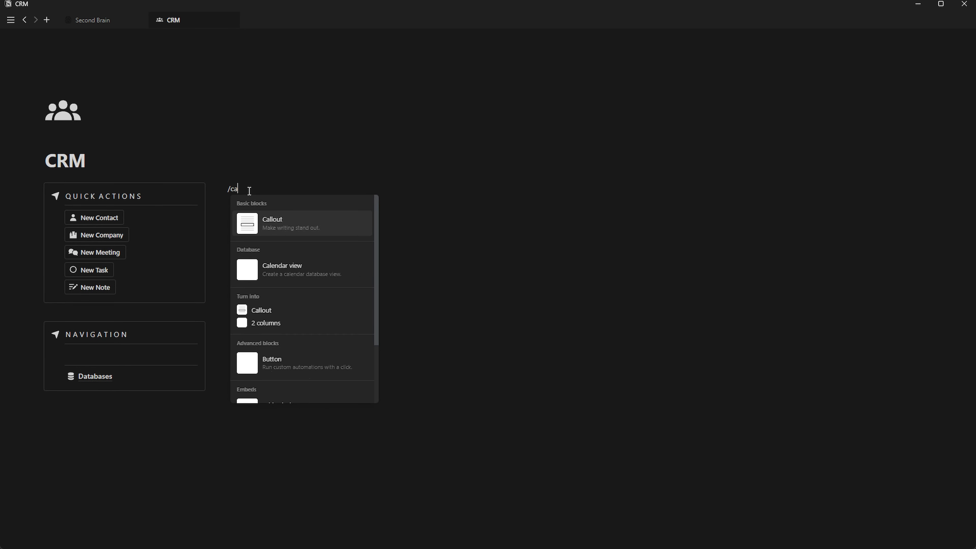
{"action": "key", "text": "Return"}
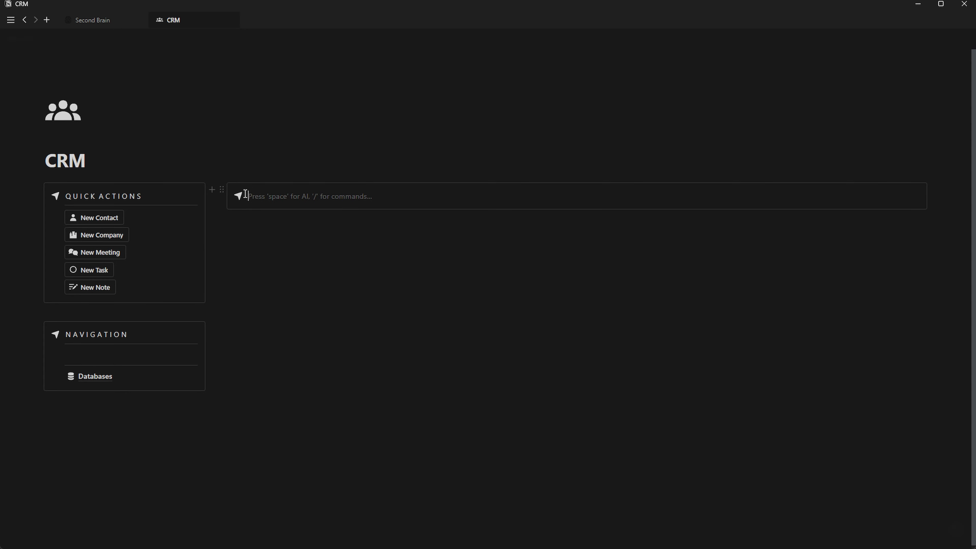
{"action": "left_click", "coordinate": [239, 196]}
{"action": "left_click", "coordinate": [191, 273]}
{"action": "type", "text": "contacts"}
{"action": "key", "text": "Return"}
{"action": "type", "text": "---"}
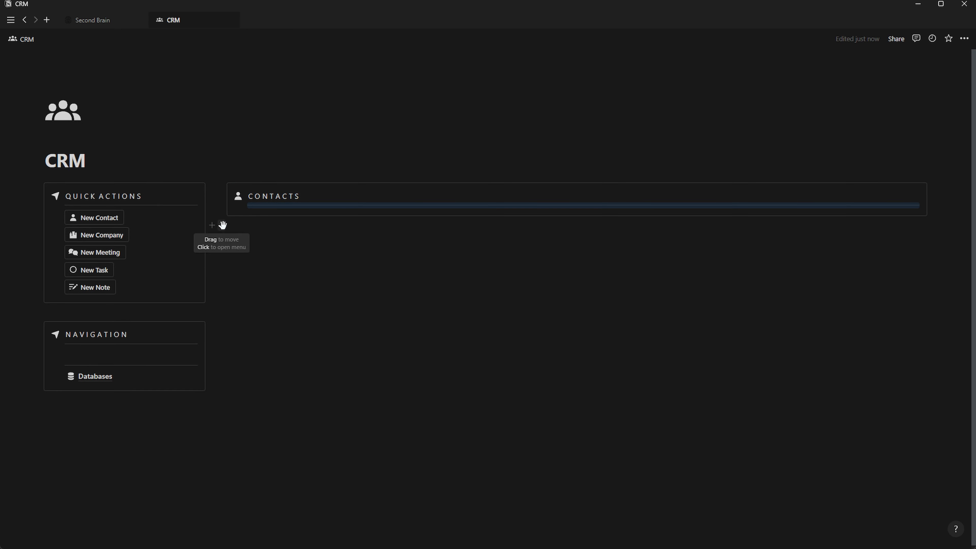
Insert a linked view of the CRM's Contacts database below the divider in the CONTACTS callout
{"action": "left_click", "coordinate": [259, 214]}
{"action": "type", "text": "/"}
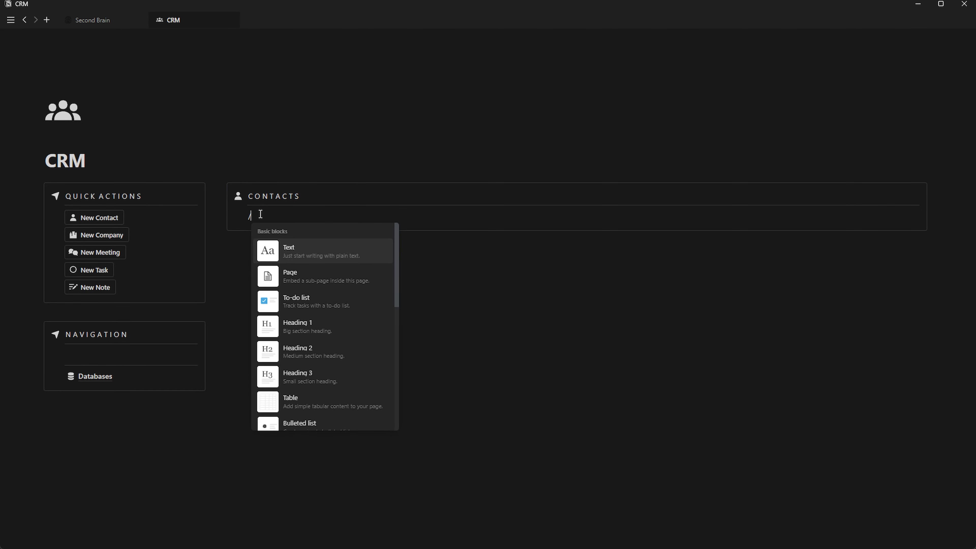
{"action": "type", "text": "linked"}
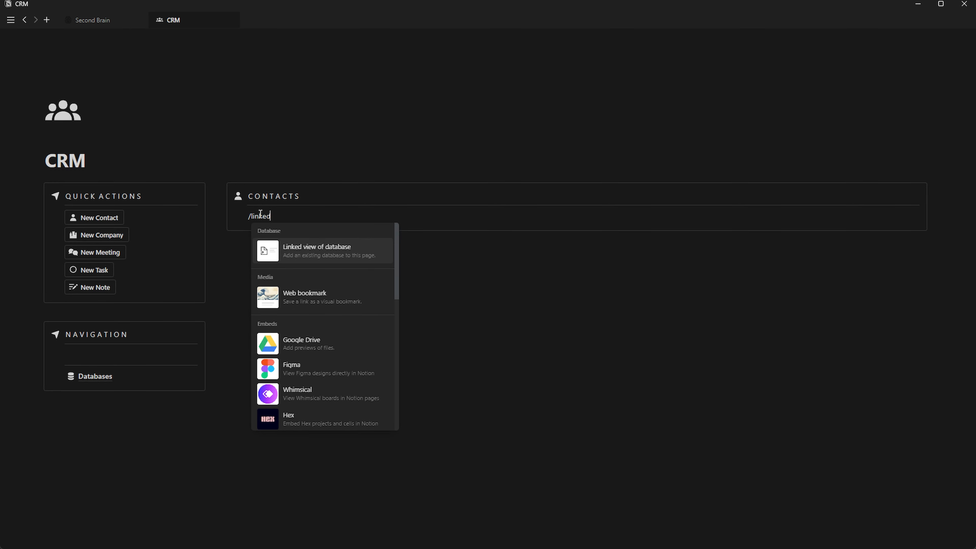
{"action": "key", "text": "Return"}
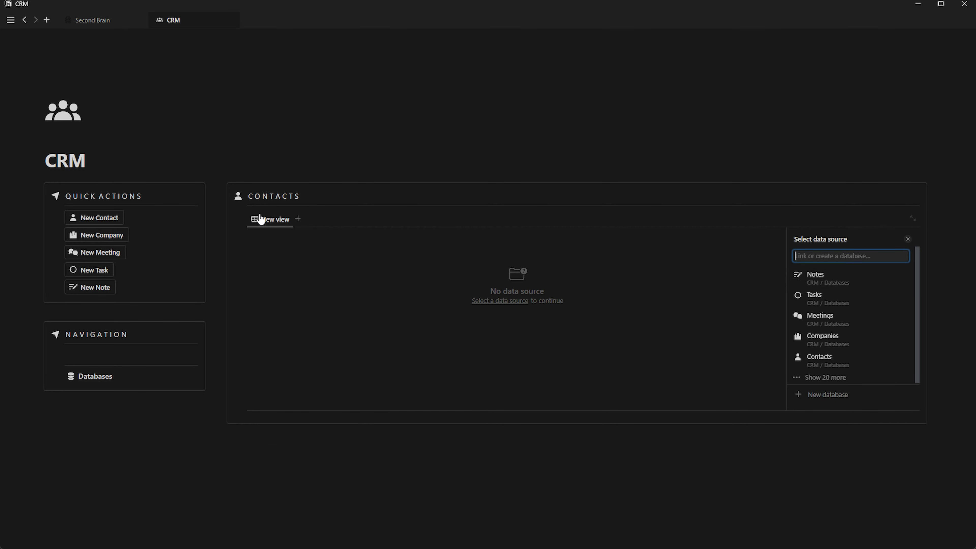
{"action": "left_click", "coordinate": [820, 360]}
{"action": "left_click", "coordinate": [814, 257]}
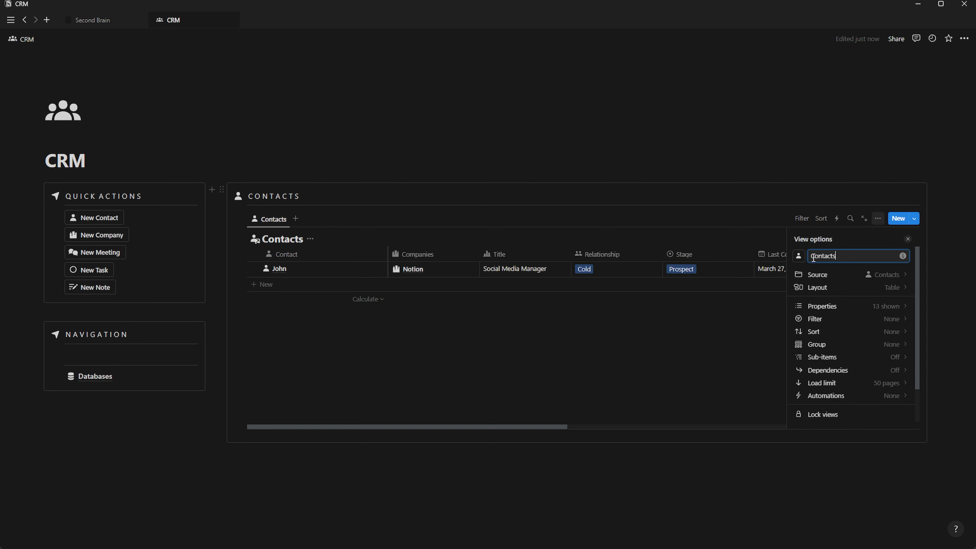
Set the Contacts view to a Gallery layout with the database title hidden, card preview None and card size Small
{"action": "left_click", "coordinate": [882, 288]}
{"action": "left_click", "coordinate": [896, 300]}
{"action": "left_click", "coordinate": [901, 343]}
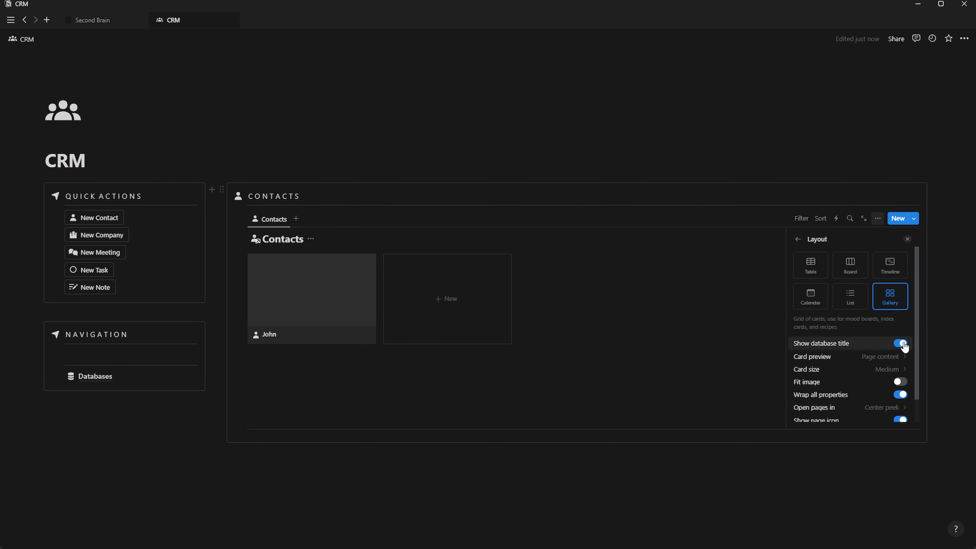
{"action": "left_click", "coordinate": [895, 361]}
{"action": "left_click", "coordinate": [842, 373]}
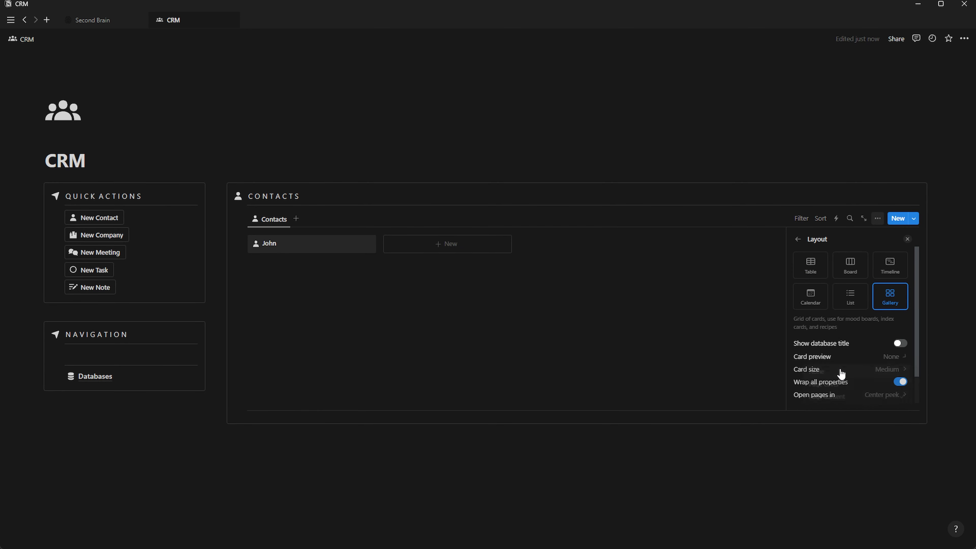
{"action": "left_click", "coordinate": [878, 370]}
{"action": "left_click", "coordinate": [816, 387]}
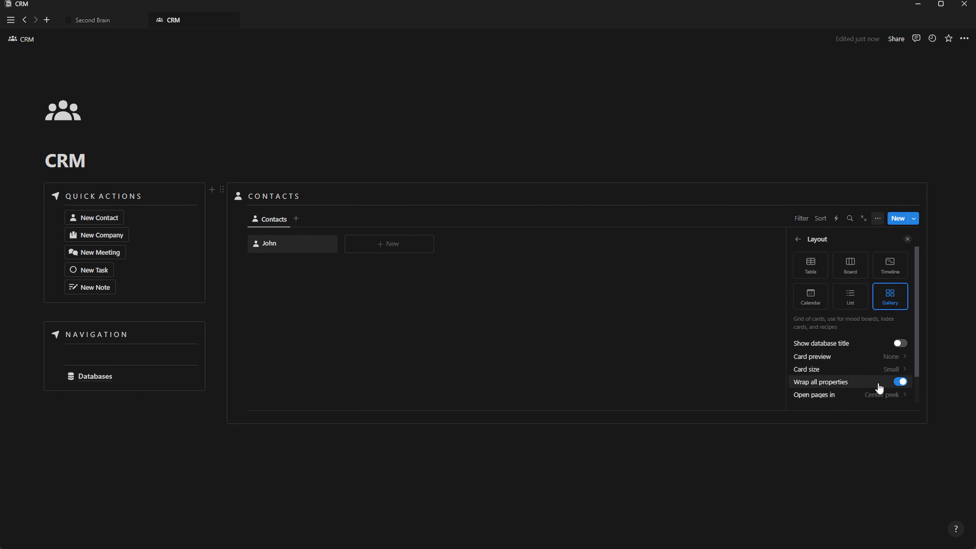
{"action": "scroll", "coordinate": [874, 400], "scroll_direction": "down", "scroll_amount": 1}
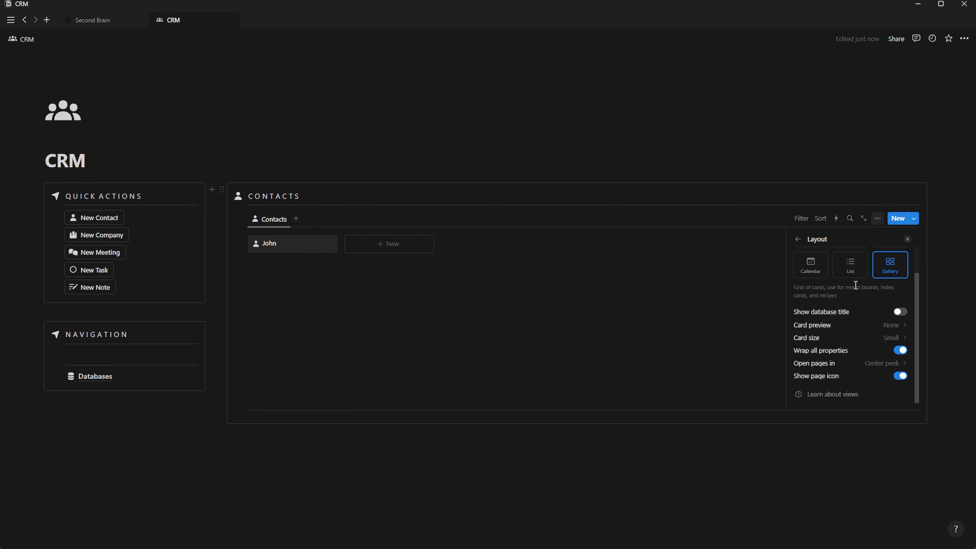
{"action": "scroll", "coordinate": [838, 296], "scroll_direction": "up", "scroll_amount": 3}
{"action": "left_click", "coordinate": [798, 239]}
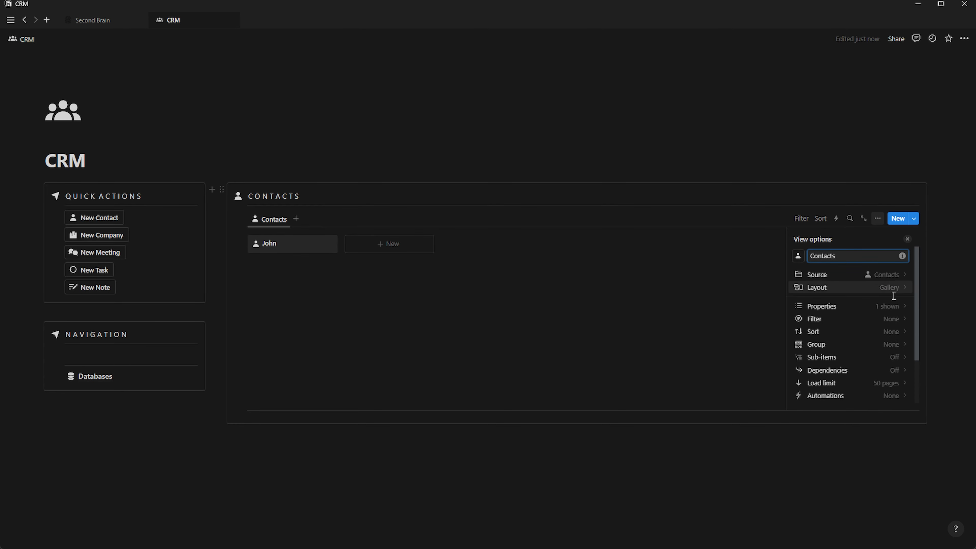
Show the Companies, Last Contacted, Estimated Ammount, Stage and Relationship properties on the Contacts gallery cards
{"action": "left_click", "coordinate": [890, 307]}
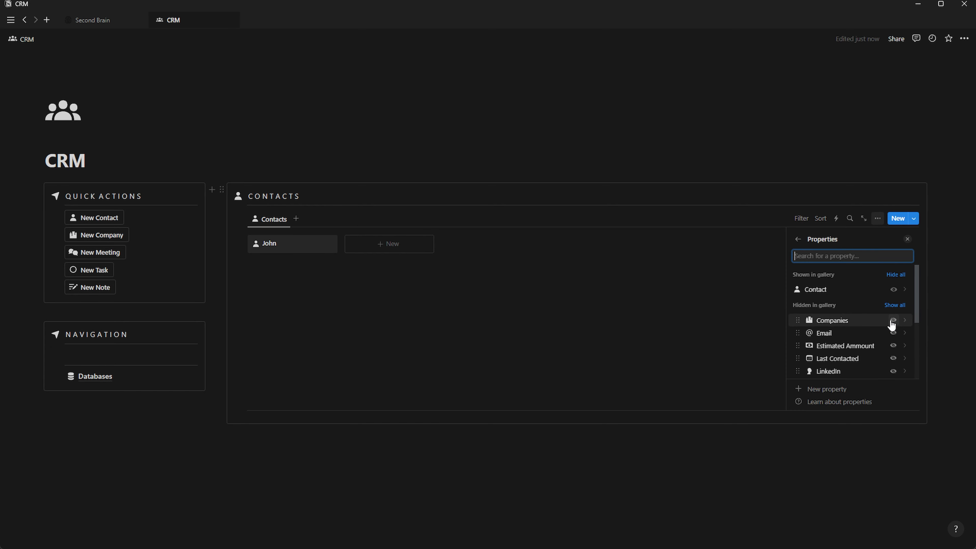
{"action": "left_click", "coordinate": [893, 322]}
{"action": "scroll", "coordinate": [880, 315], "scroll_direction": "down", "scroll_amount": 2}
{"action": "left_click", "coordinate": [892, 307]}
{"action": "scroll", "coordinate": [850, 333], "scroll_direction": "down", "scroll_amount": 5}
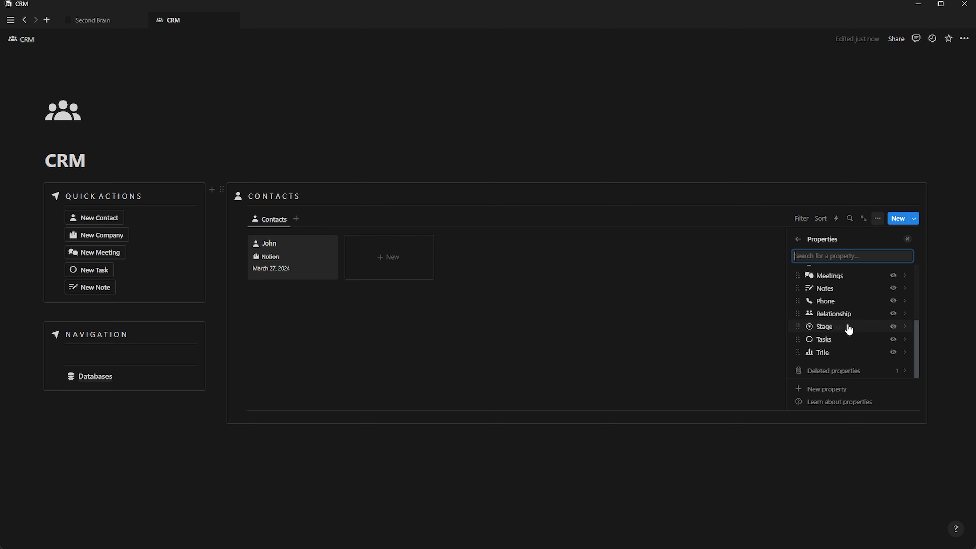
{"action": "scroll", "coordinate": [831, 298], "scroll_direction": "up", "scroll_amount": 2}
{"action": "left_click", "coordinate": [894, 301]}
{"action": "scroll", "coordinate": [884, 346], "scroll_direction": "down", "scroll_amount": 3}
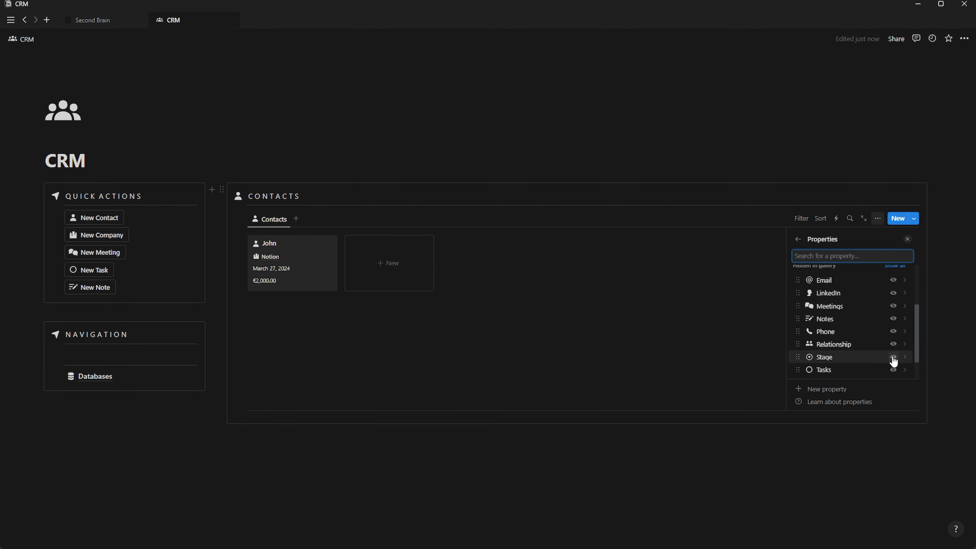
{"action": "left_click", "coordinate": [892, 359]}
{"action": "scroll", "coordinate": [886, 345], "scroll_direction": "down", "scroll_amount": 3}
{"action": "left_click", "coordinate": [893, 334]}
{"action": "scroll", "coordinate": [889, 338], "scroll_direction": "up", "scroll_amount": 5}
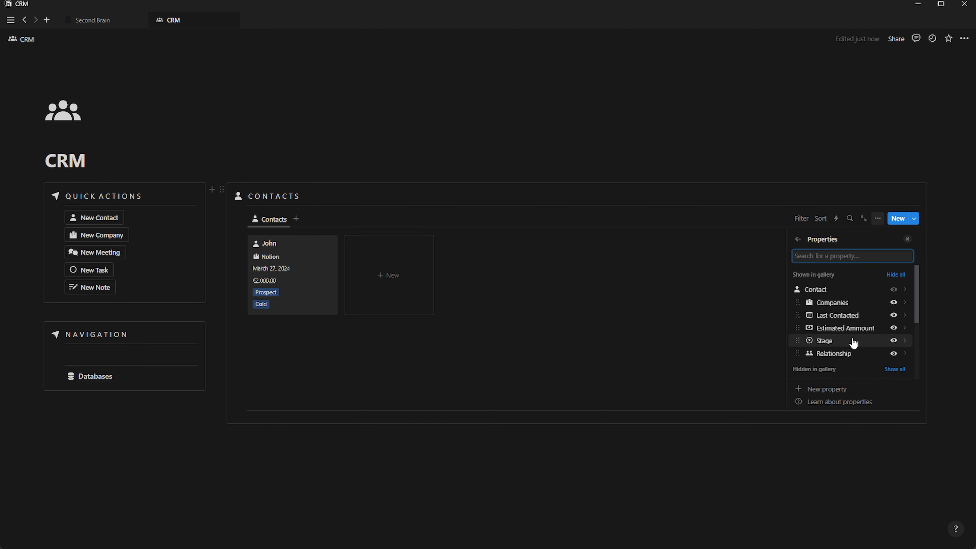
Reorder the card properties so Stage and Relationship come directly after Companies, before Last Contacted and Estimated Ammount
{"action": "mouse_move", "coordinate": [798, 328]}
{"action": "left_mouse_down"}
{"action": "mouse_move", "coordinate": [798, 353]}
{"action": "mouse_move", "coordinate": [798, 340]}
{"action": "left_mouse_up"}
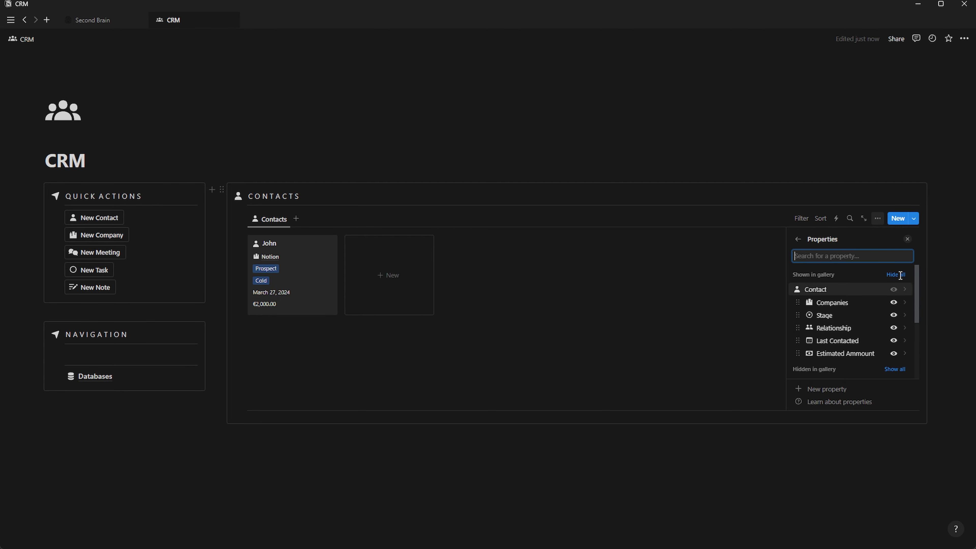
{"action": "left_click", "coordinate": [907, 239]}
{"action": "left_click", "coordinate": [258, 339]}
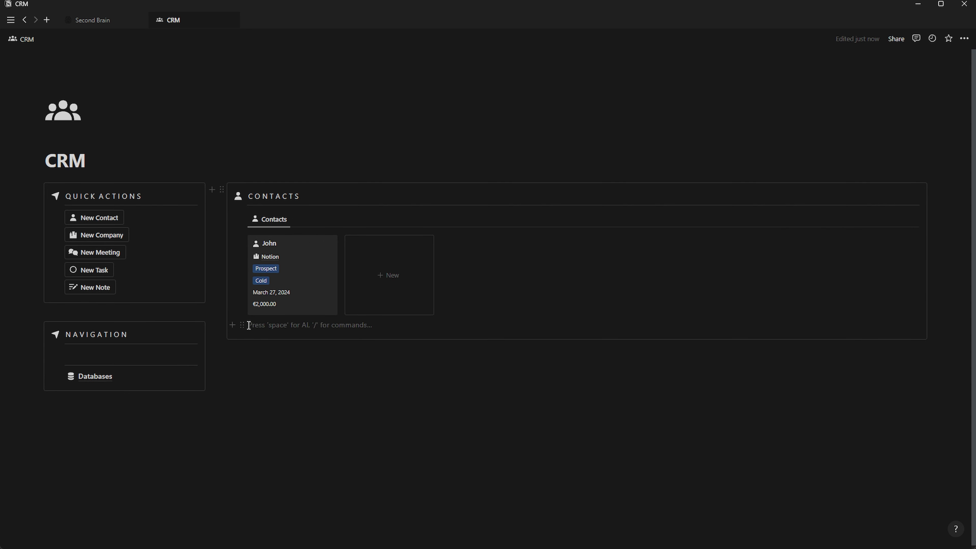
Move the empty text block out of the CONTACTS callout and insert a new callout below that section
{"action": "left_click_drag", "start_coordinate": [241, 330], "coordinate": [260, 333]}
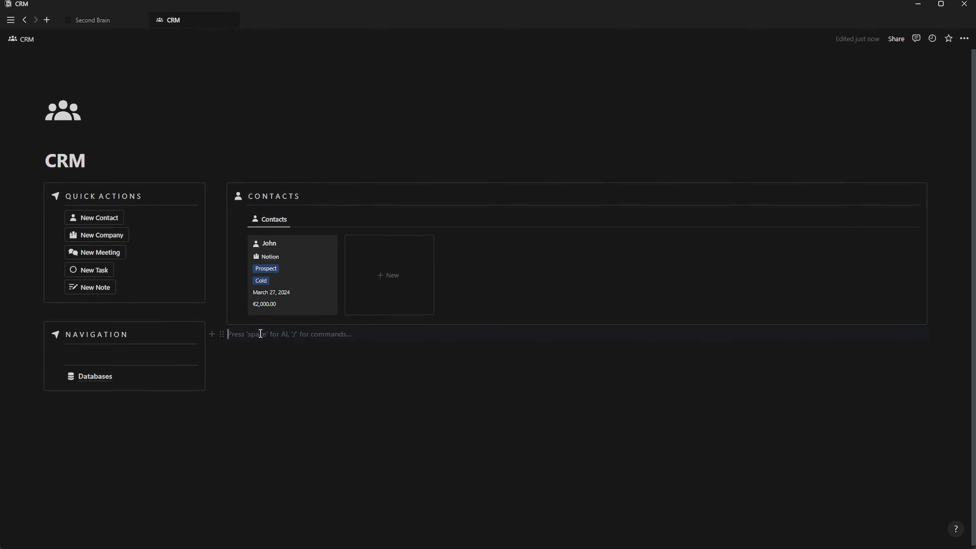
{"action": "type", "text": "/call"}
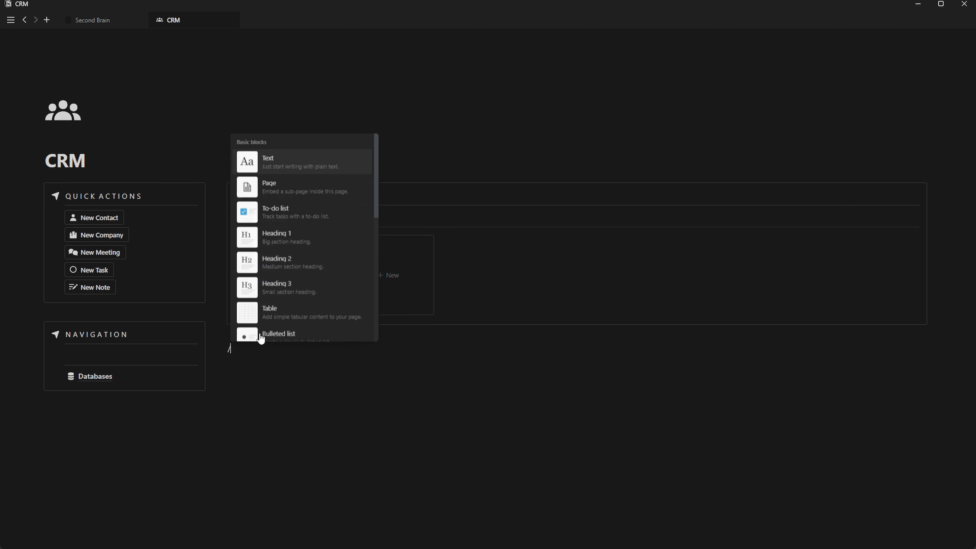
{"action": "key", "text": "Return"}
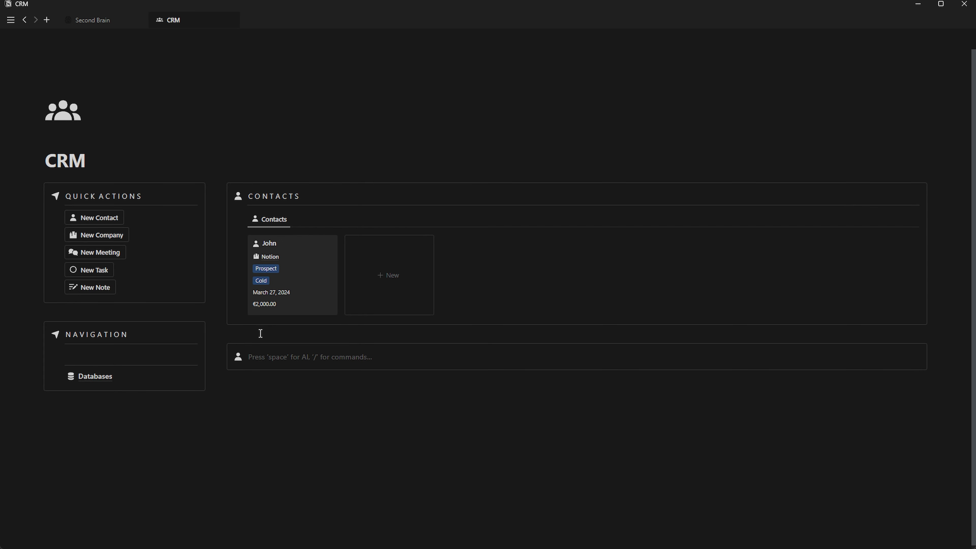
Give the new callout the white city buildings icon and the letter-spaced heading "C O M P A N I E S"
{"action": "left_click", "coordinate": [239, 359]}
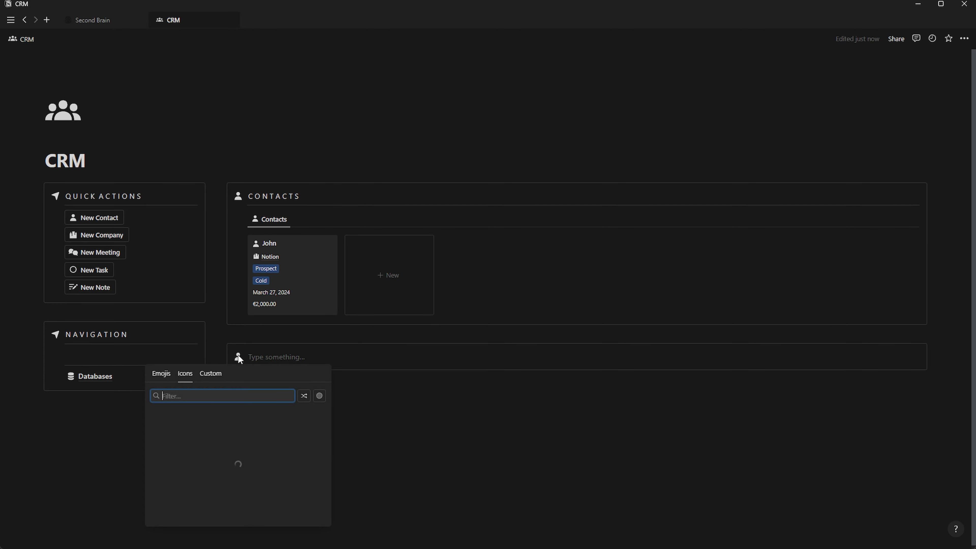
{"action": "mouse_move", "coordinate": [218, 438]}
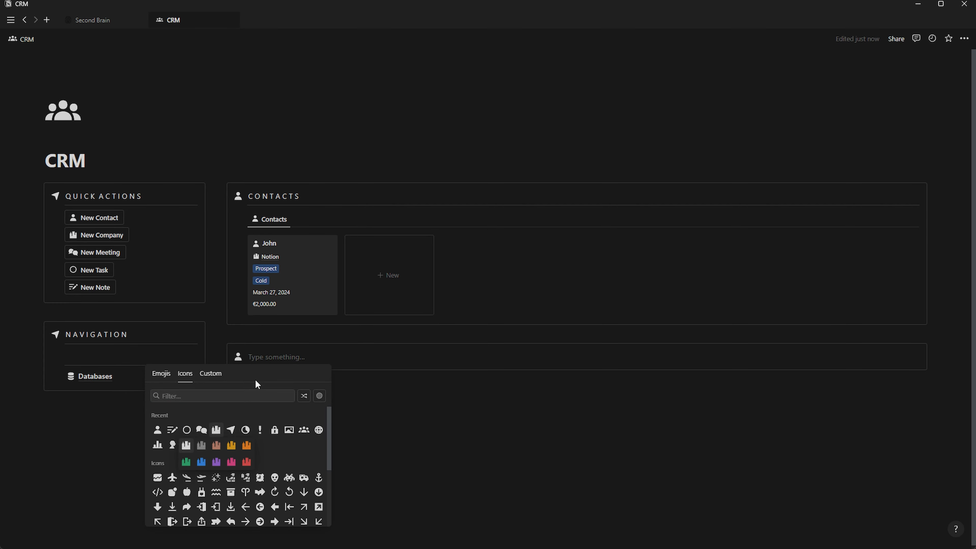
{"action": "left_click", "coordinate": [187, 446]}
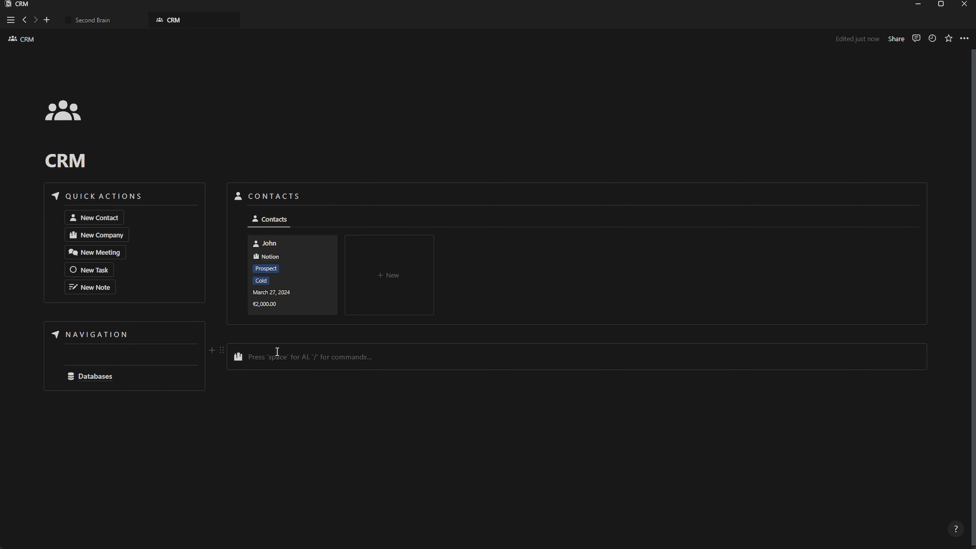
{"action": "type", "text": "COMPANIES"}
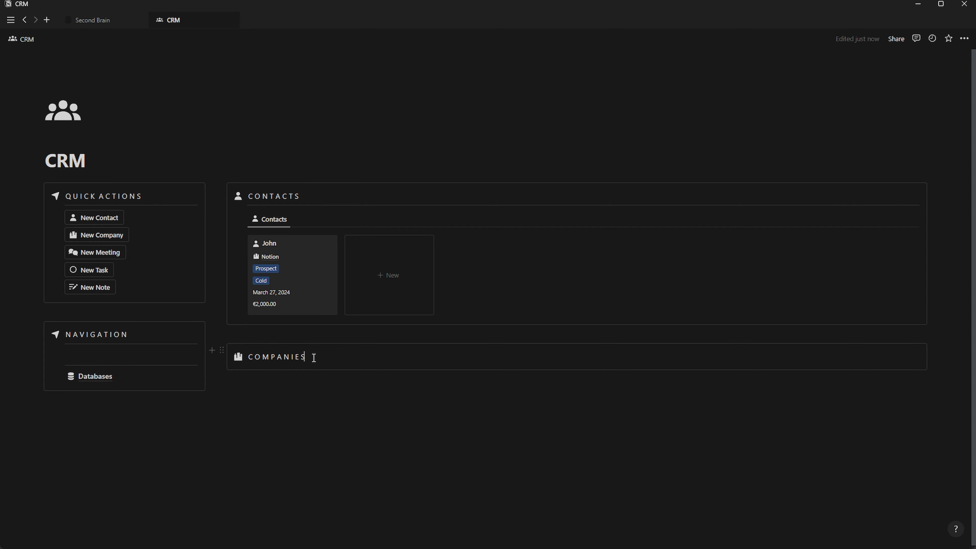
Add a divider beneath the COMPANIES heading inside its callout, leaving an empty line under it
{"action": "key", "text": "Return"}
{"action": "type", "text": "---"}
{"action": "left_click_drag", "start_coordinate": [240, 401], "coordinate": [246, 365]}
{"action": "left_click", "coordinate": [261, 377]}
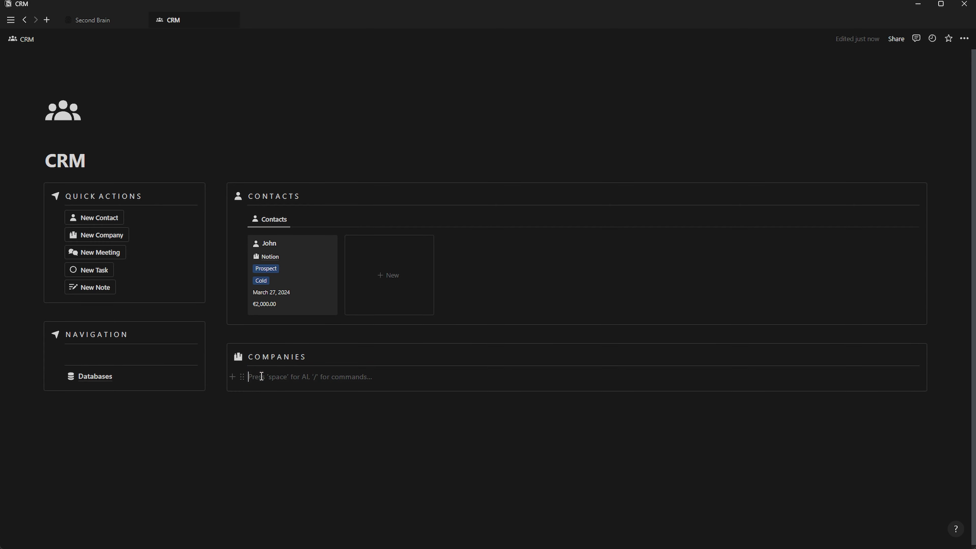
Insert a linked view of the Companies database under the divider, using the Gallery layout with the database title hidden
{"action": "type", "text": "/linked"}
{"action": "key", "text": "Return"}
{"action": "left_click", "coordinate": [823, 398]}
{"action": "left_click", "coordinate": [841, 312]}
{"action": "left_click", "coordinate": [841, 312]}
{"action": "left_click", "coordinate": [891, 334]}
{"action": "left_click", "coordinate": [900, 381]}
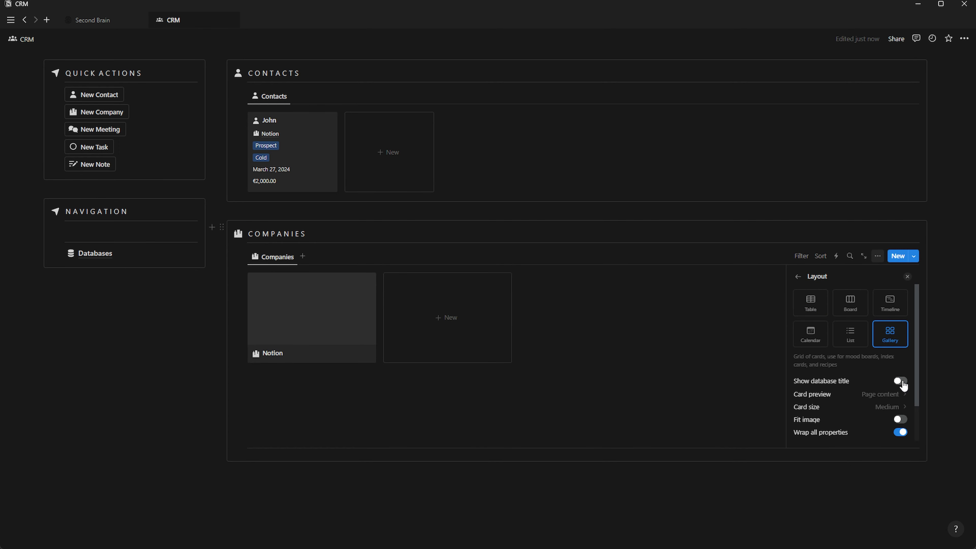
Set the Companies gallery's card preview to Logo and turn on Fit image
{"action": "left_click", "coordinate": [883, 394]}
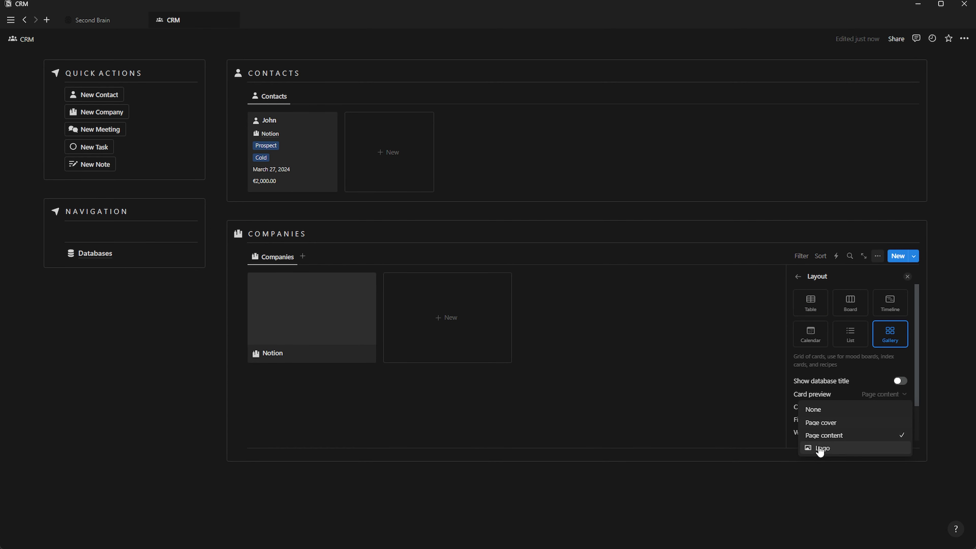
{"action": "left_click", "coordinate": [811, 448]}
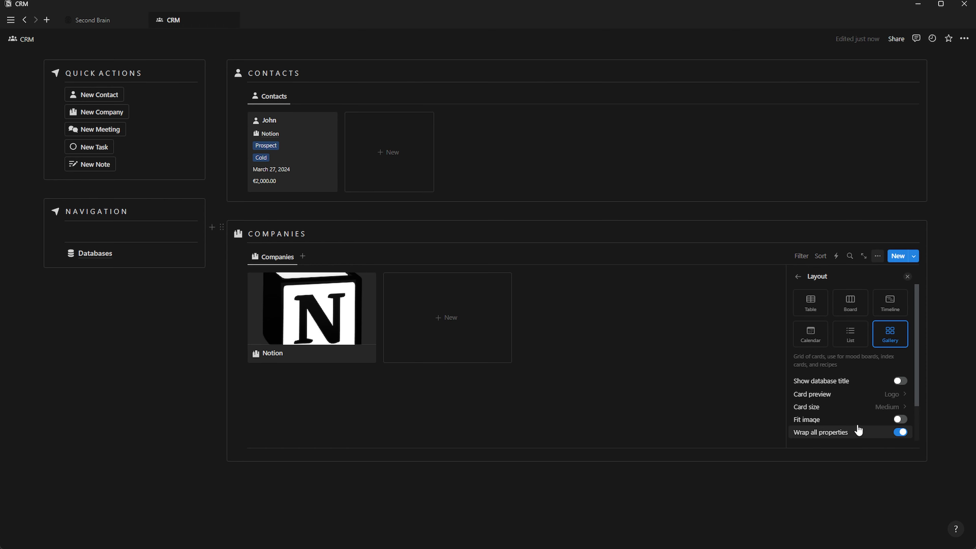
{"action": "left_click", "coordinate": [900, 419]}
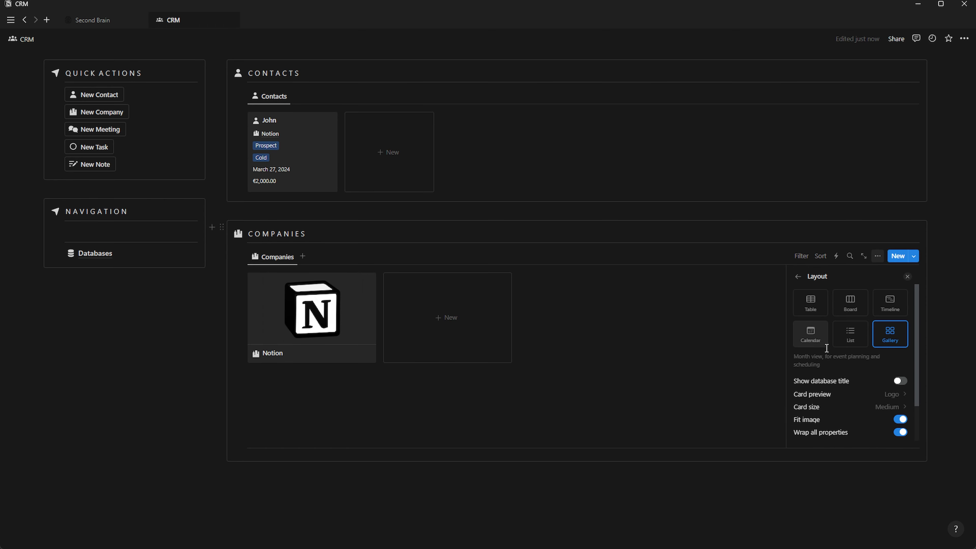
{"action": "scroll", "coordinate": [827, 348], "scroll_direction": "down", "scroll_amount": 2}
Show the Owner, Industry and Website properties on the company cards, with Owner placed above Industry
{"action": "left_click", "coordinate": [798, 276]}
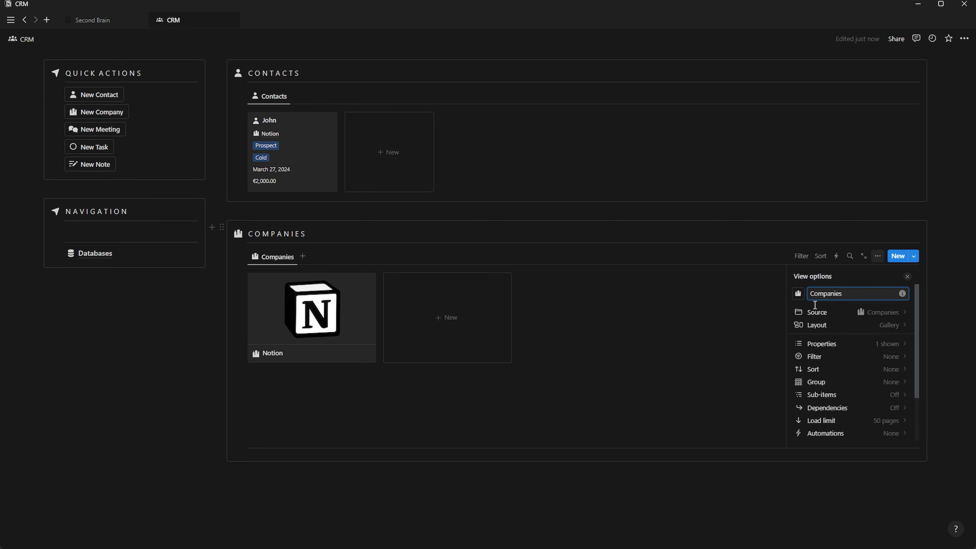
{"action": "left_click", "coordinate": [889, 344]}
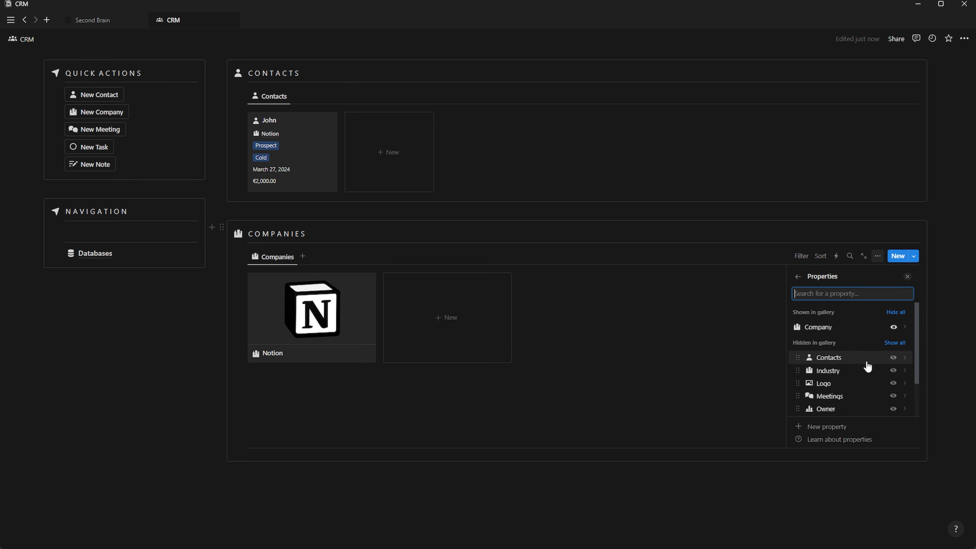
{"action": "left_click", "coordinate": [893, 370]}
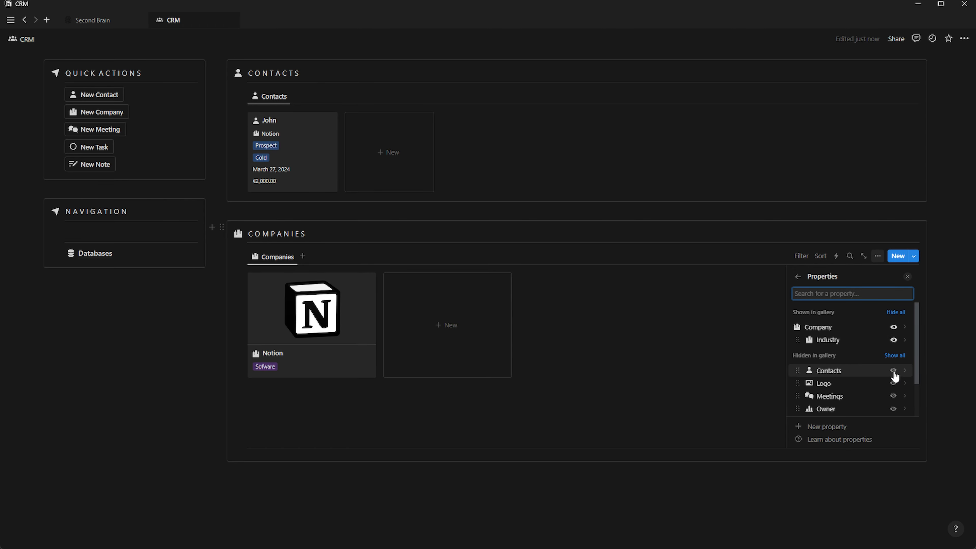
{"action": "left_click", "coordinate": [894, 409]}
{"action": "left_click_drag", "start_coordinate": [798, 409], "coordinate": [799, 402]}
{"action": "left_click_drag", "start_coordinate": [798, 353], "coordinate": [798, 340]}
{"action": "scroll", "coordinate": [839, 384], "scroll_direction": "down", "scroll_amount": 2}
{"action": "left_click", "coordinate": [893, 393]}
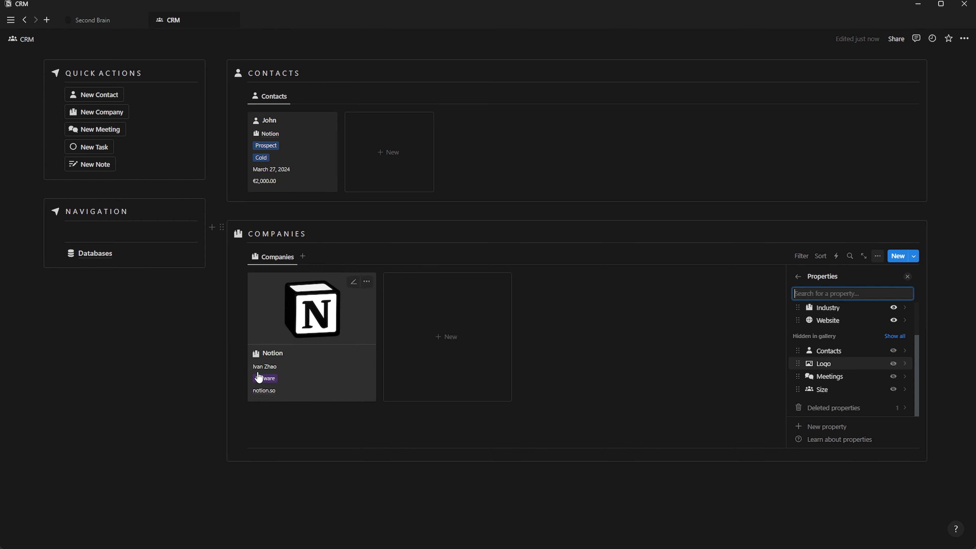
{"action": "left_click", "coordinate": [908, 277]}
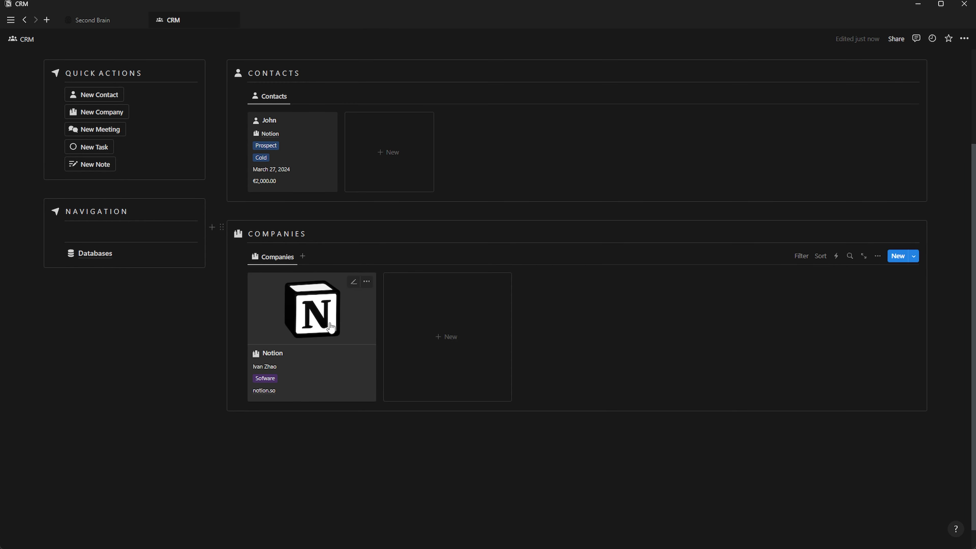
Set the Companies gallery's card size to Small
{"action": "left_click", "coordinate": [878, 256]}
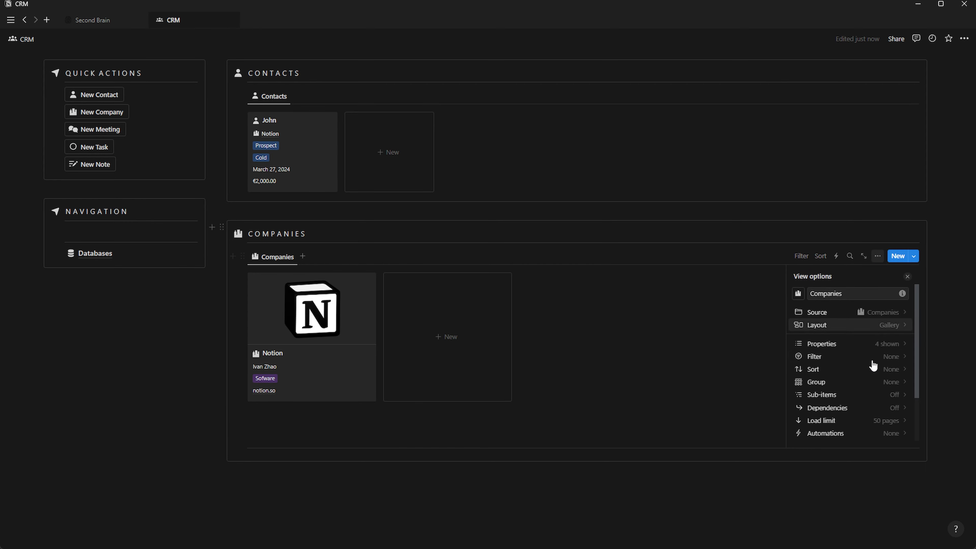
{"action": "left_click", "coordinate": [891, 327]}
{"action": "left_click", "coordinate": [898, 408]}
{"action": "left_click", "coordinate": [849, 425]}
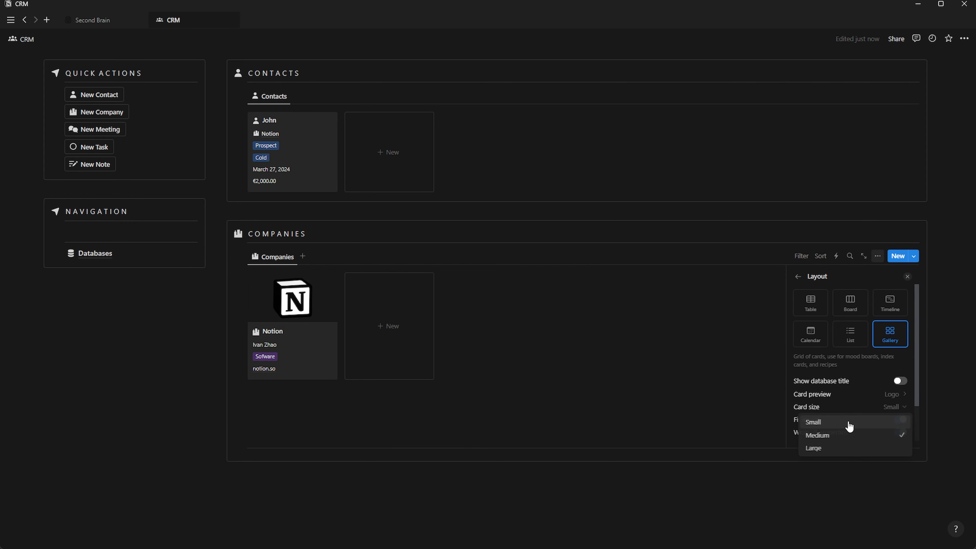
{"action": "left_click", "coordinate": [908, 277]}
Create a callout titled TASKS below the Companies section
{"action": "left_click_drag", "start_coordinate": [39, 403], "coordinate": [276, 393]}
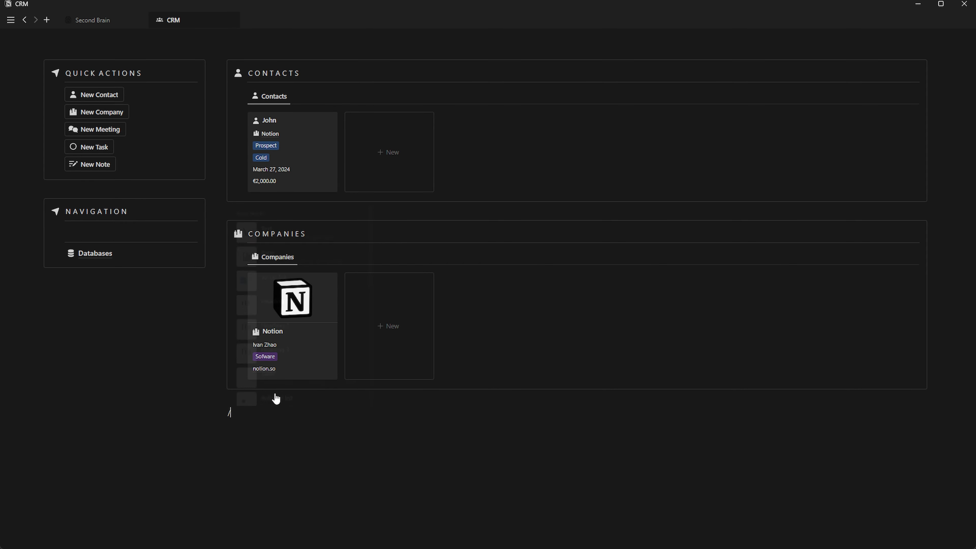
{"action": "type", "text": "/"}
{"action": "key", "text": "Return"}
{"action": "type", "text": "TASKS"}
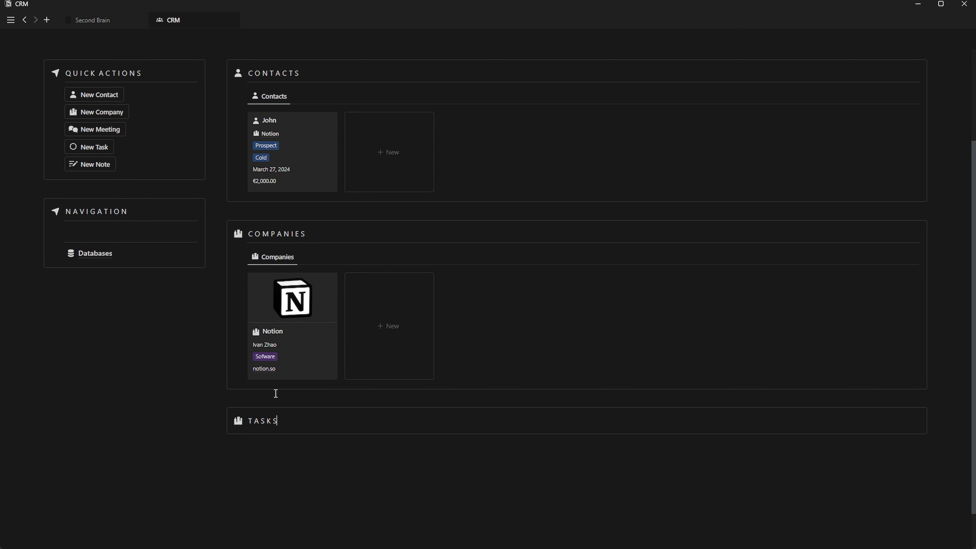
Add a divider beneath the TASKS heading and change the callout's icon to a circle
{"action": "key", "text": "Return"}
{"action": "key", "text": "Escape"}
{"action": "left_click", "coordinate": [238, 421]}
{"action": "left_click", "coordinate": [201, 318]}
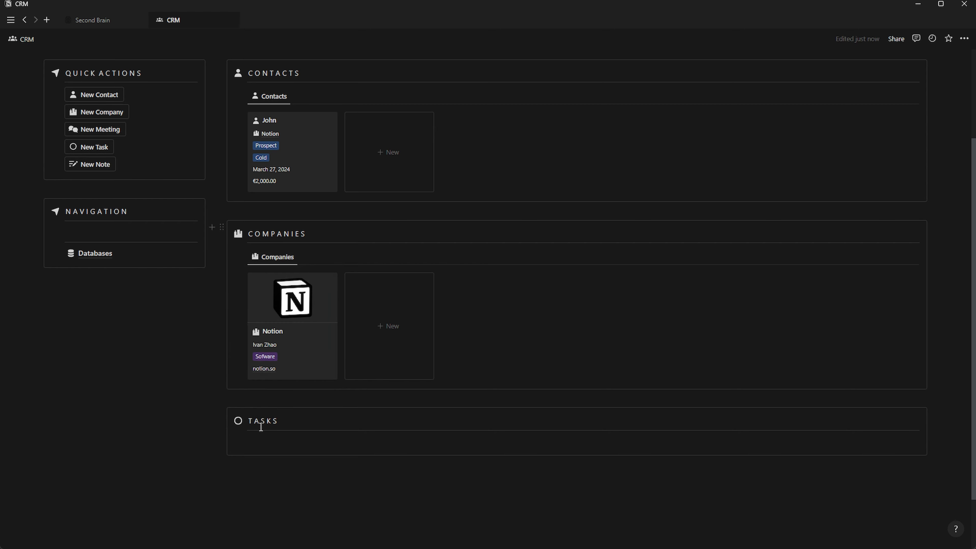
Insert a linked view of the Tasks database inside the TASKS callout, copying its existing Tasks view
{"action": "left_click", "coordinate": [268, 441]}
{"action": "type", "text": "/LINKED"}
{"action": "key", "text": "Return"}
{"action": "left_click", "coordinate": [810, 344]}
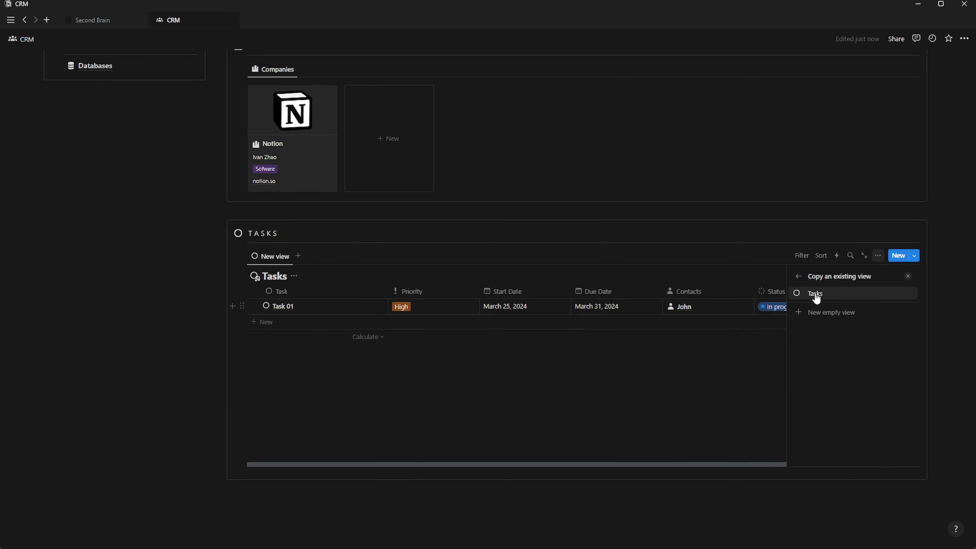
{"action": "left_click", "coordinate": [812, 297]}
Switch the Tasks view to a Calendar layout shown by Due Date and displayed as Week
{"action": "left_click", "coordinate": [818, 324]}
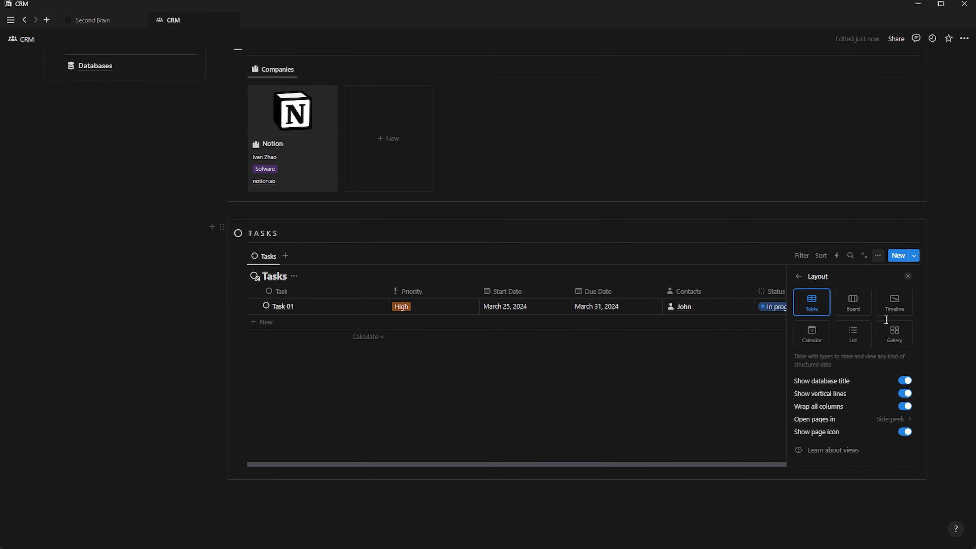
{"action": "left_click", "coordinate": [819, 329]}
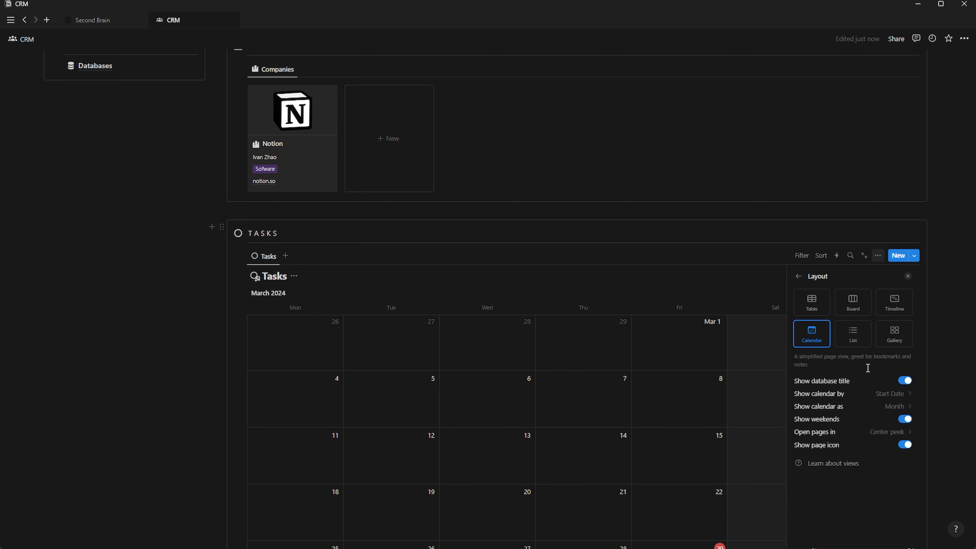
{"action": "left_click", "coordinate": [892, 387]}
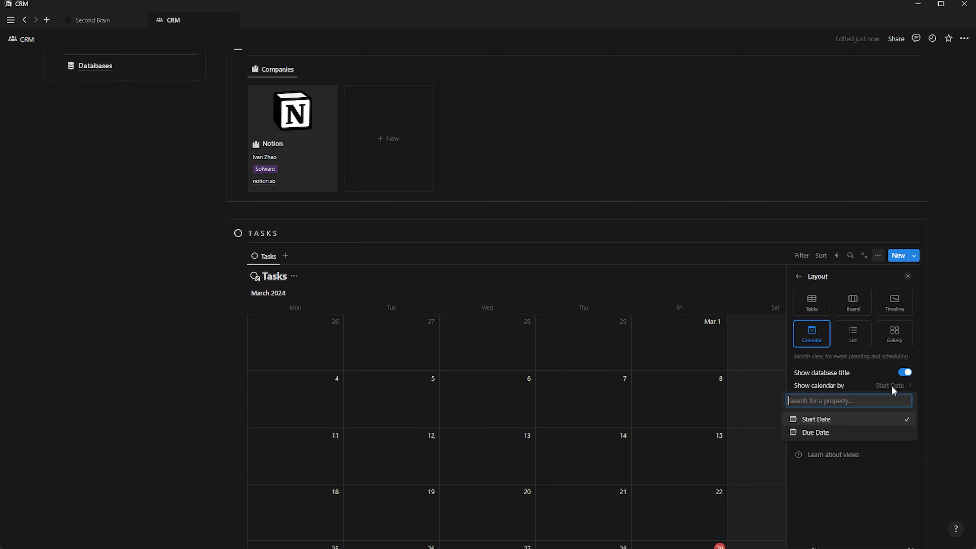
{"action": "left_click", "coordinate": [824, 433]}
{"action": "left_click", "coordinate": [883, 399]}
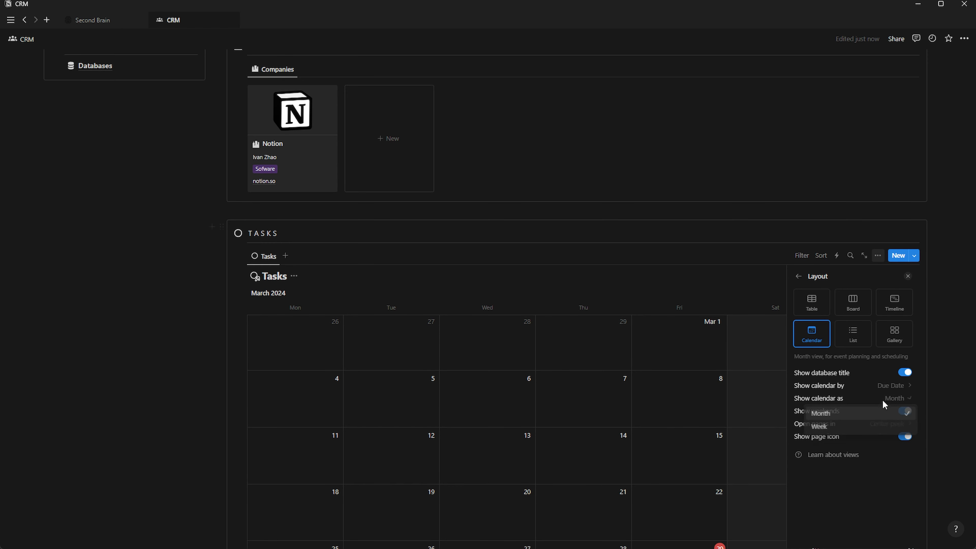
{"action": "left_click", "coordinate": [837, 428]}
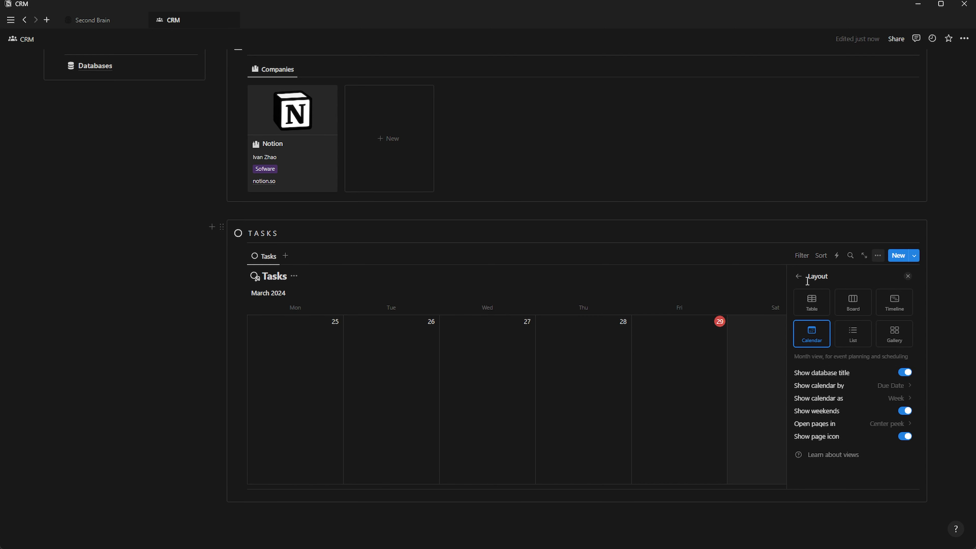
Rename the Tasks calendar view to "this Week"
{"action": "left_click", "coordinate": [800, 276]}
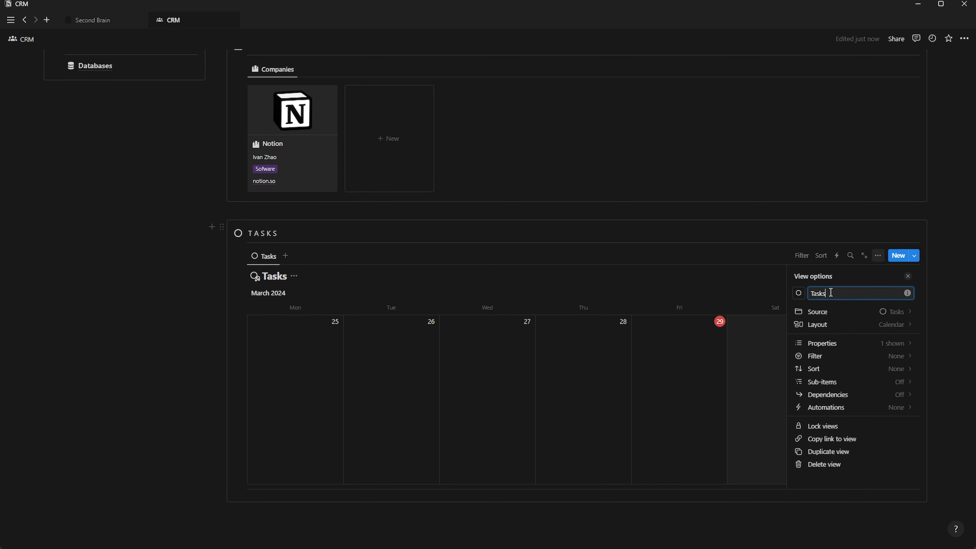
{"action": "key", "text": "BackSpace"}
{"action": "key", "text": "BackSpace"}
{"action": "key", "text": "BackSpace"}
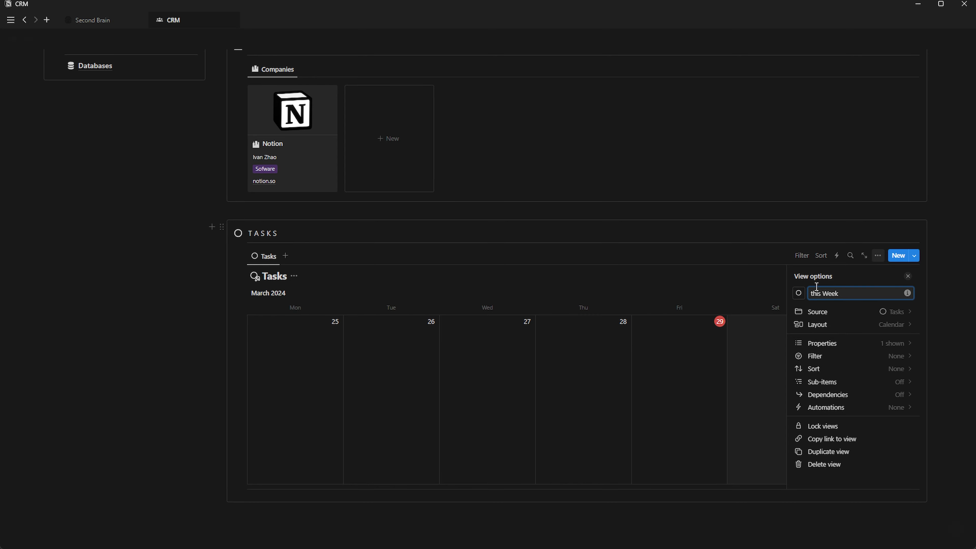
Show Priority, Status and Done on the this Week calendar's tasks, with Done moved below Status
{"action": "left_click", "coordinate": [881, 348]}
{"action": "left_click", "coordinate": [899, 370]}
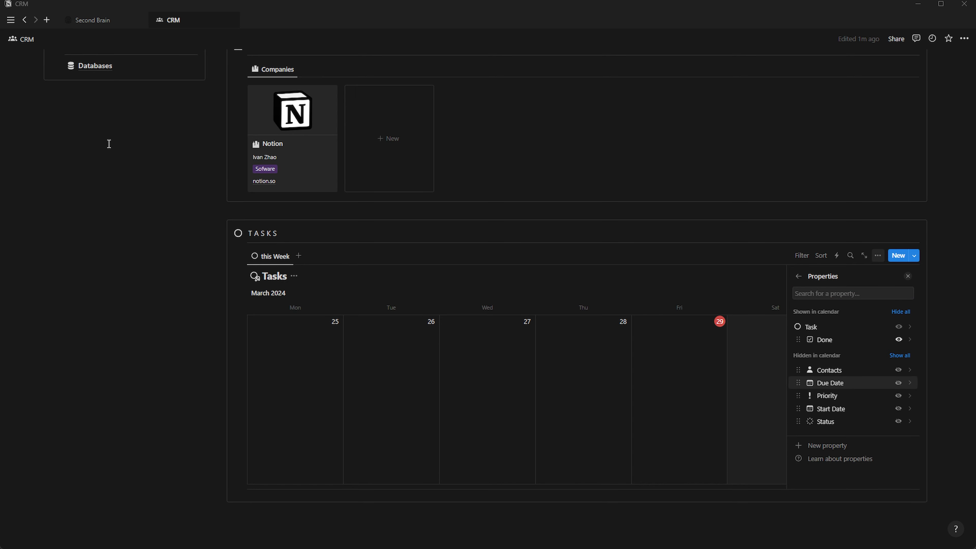
{"action": "left_click", "coordinate": [900, 395]}
{"action": "left_click", "coordinate": [899, 421]}
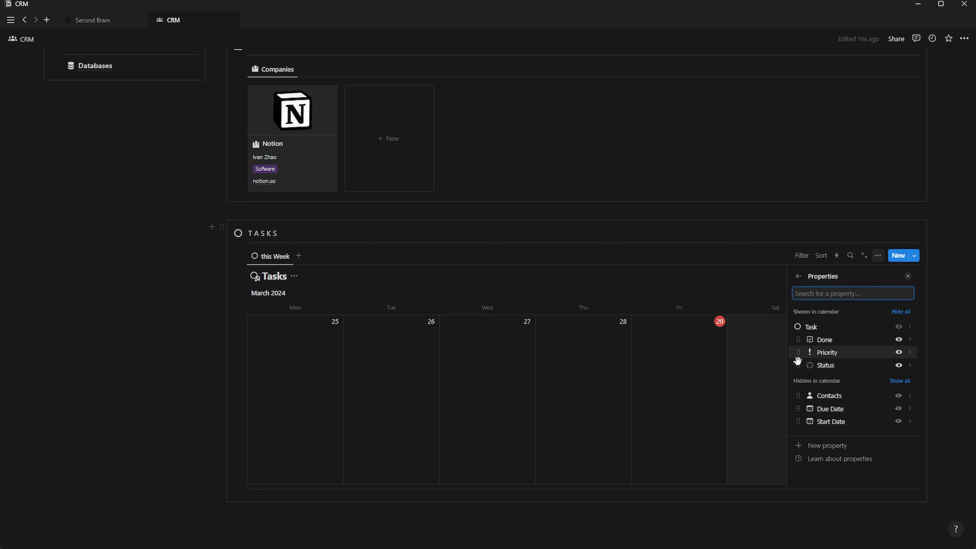
{"action": "left_click_drag", "start_coordinate": [798, 341], "coordinate": [799, 369]}
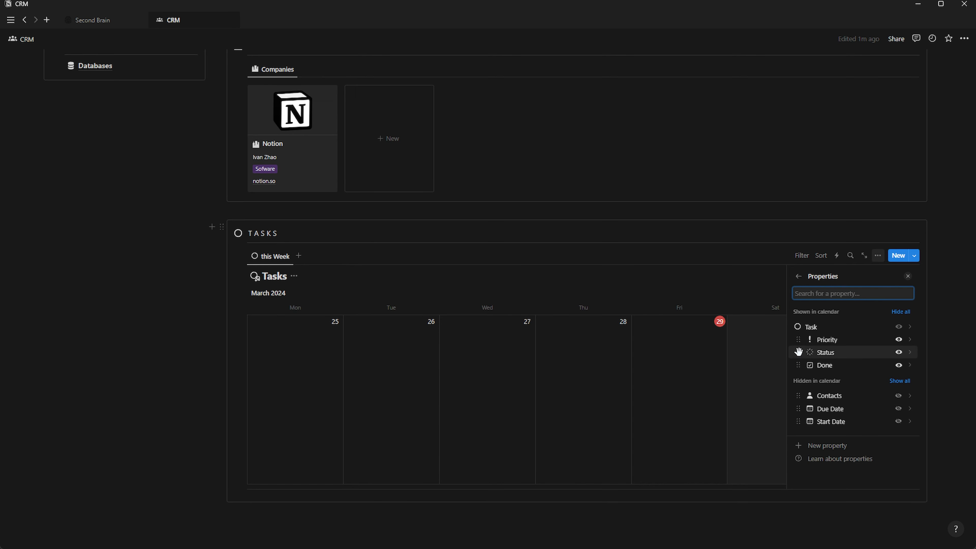
{"action": "left_click", "coordinate": [909, 279]}
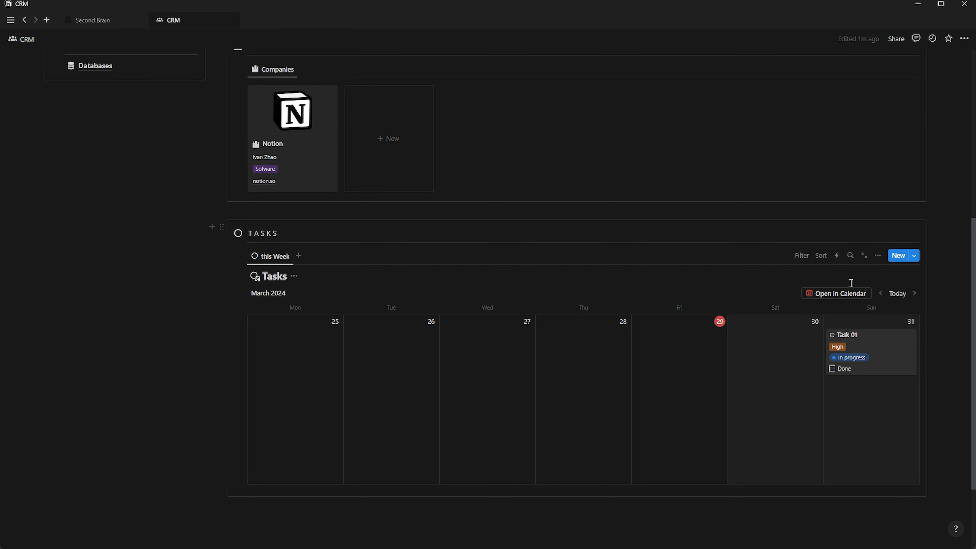
Add an advanced filter to the this Week view so that Done is Unchecked
{"action": "left_click", "coordinate": [880, 259]}
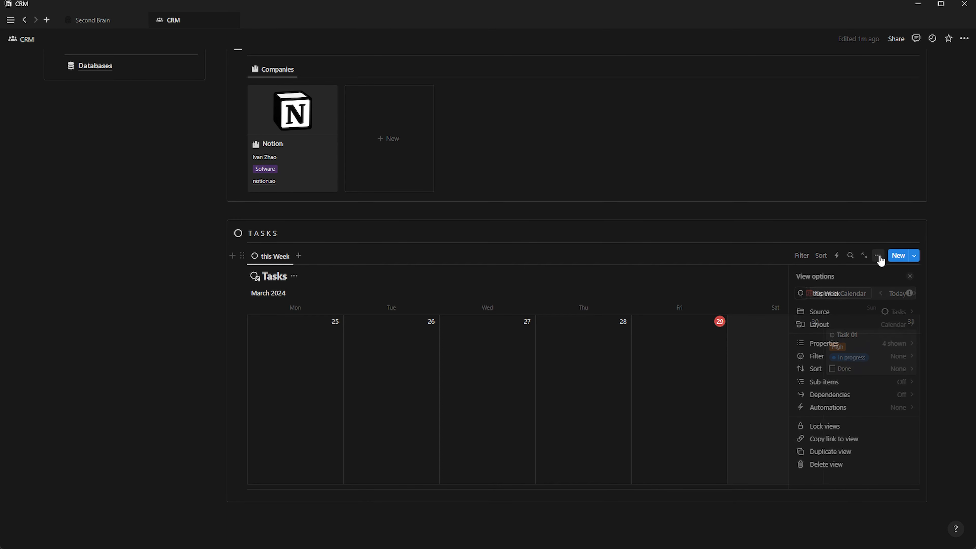
{"action": "left_click", "coordinate": [886, 362]}
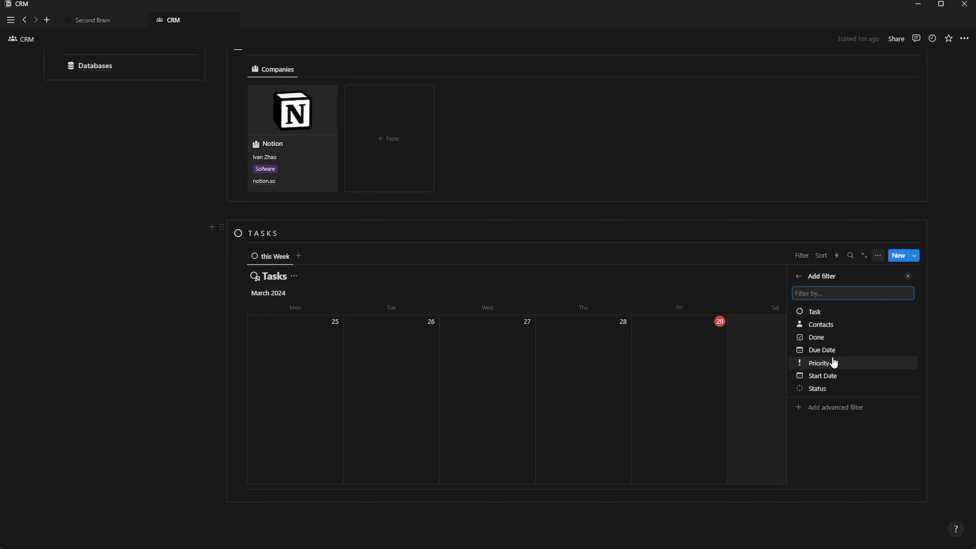
{"action": "left_click", "coordinate": [823, 340]}
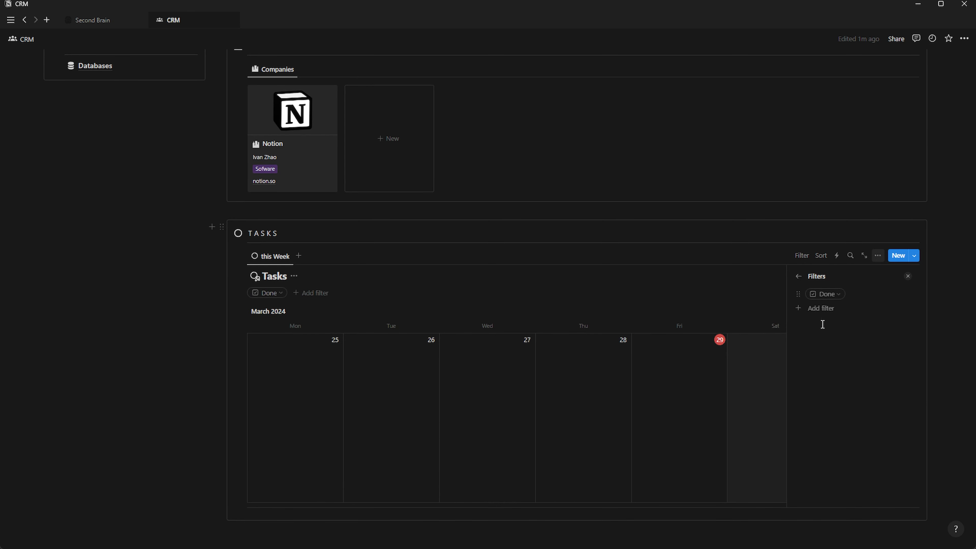
{"action": "left_click", "coordinate": [843, 298]}
{"action": "left_click", "coordinate": [868, 309]}
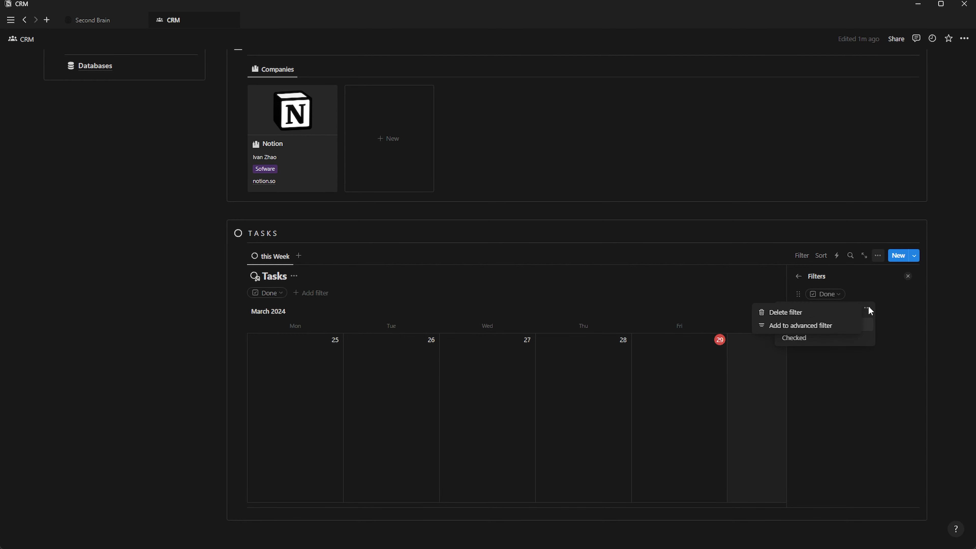
{"action": "left_click", "coordinate": [812, 325]}
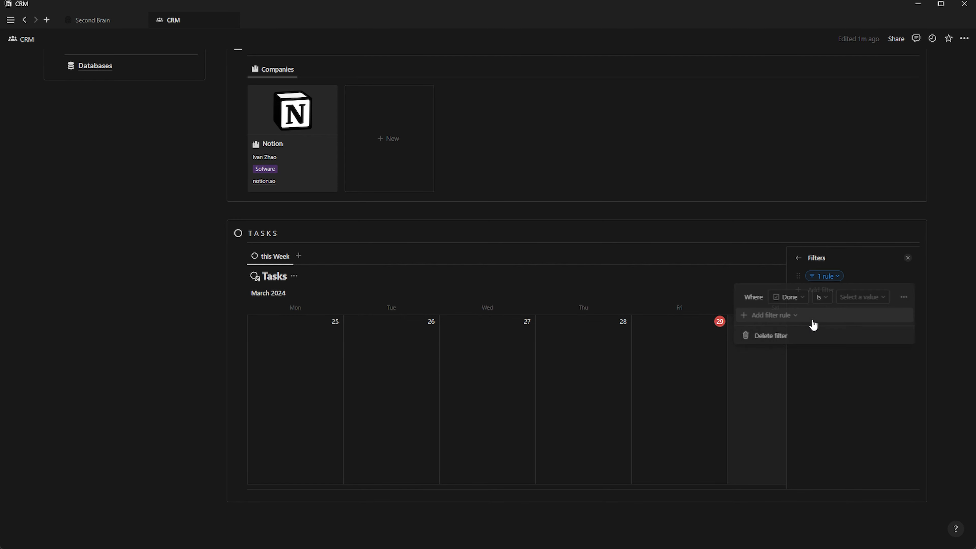
{"action": "left_click", "coordinate": [848, 298]}
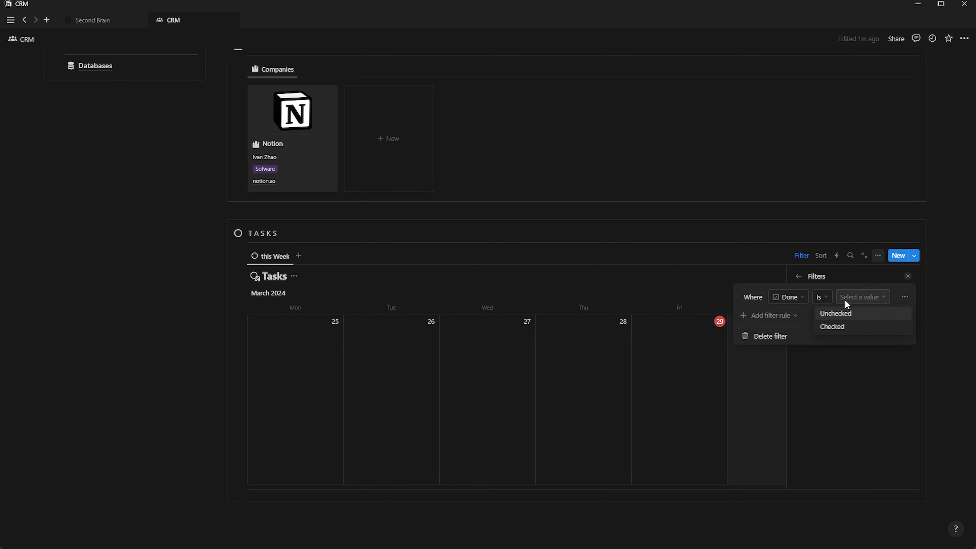
{"action": "left_click", "coordinate": [844, 314]}
{"action": "left_click", "coordinate": [827, 276]}
{"action": "left_click", "coordinate": [800, 277]}
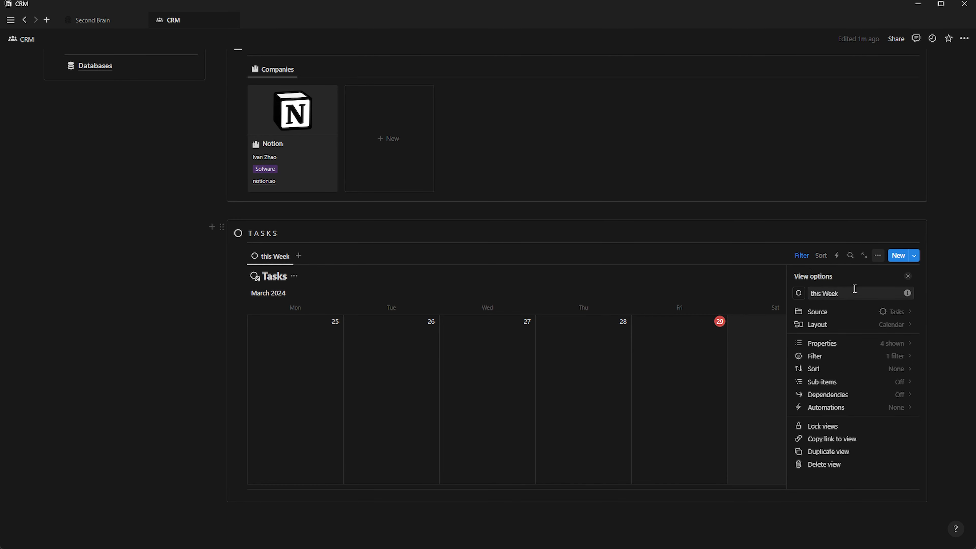
Sort the this Week tasks view by Priority in Descending order
{"action": "left_click", "coordinate": [878, 371]}
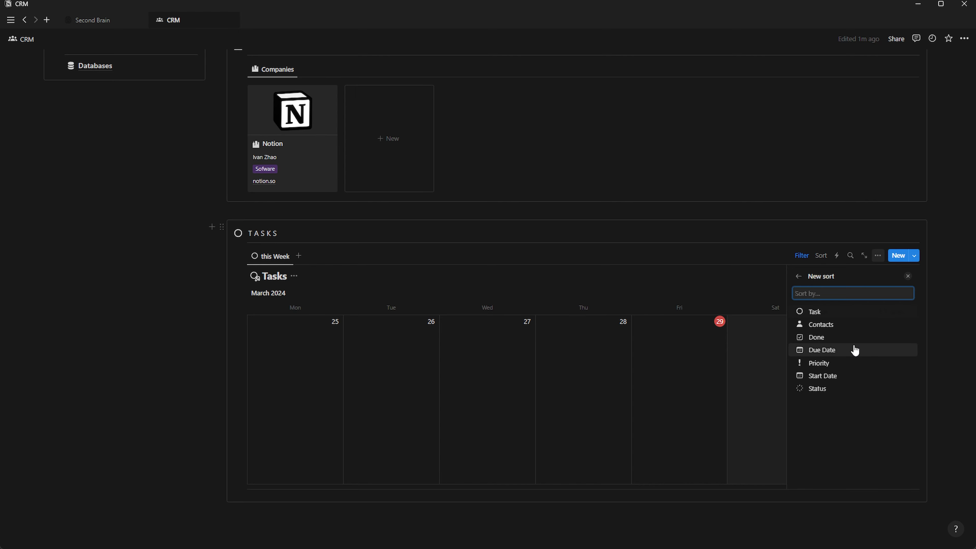
{"action": "left_click", "coordinate": [828, 364]}
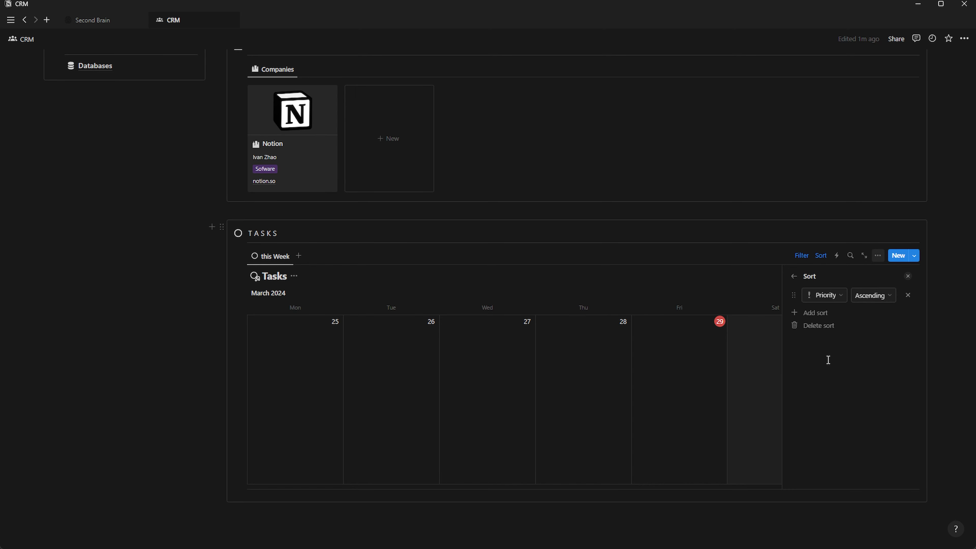
{"action": "left_click", "coordinate": [864, 300]}
{"action": "left_click", "coordinate": [859, 326]}
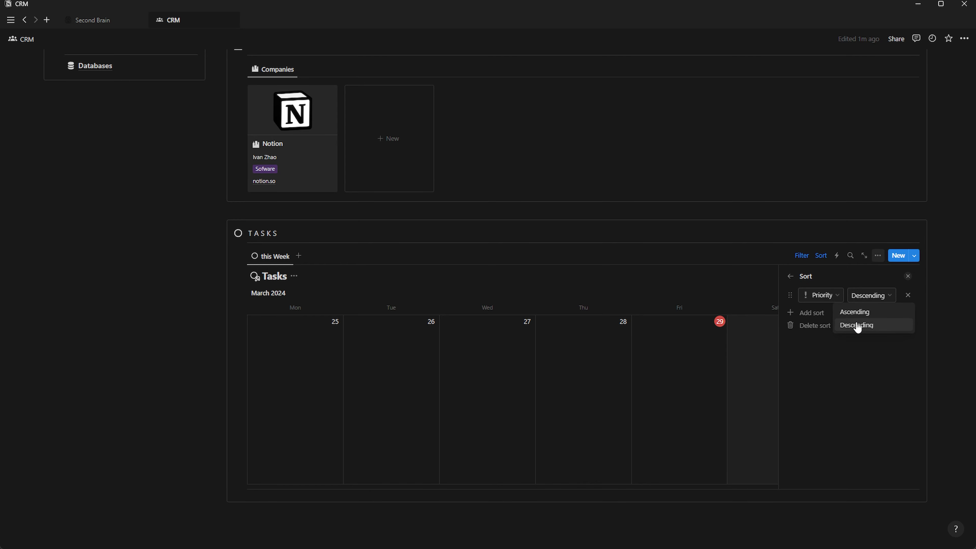
{"action": "left_click", "coordinate": [793, 280]}
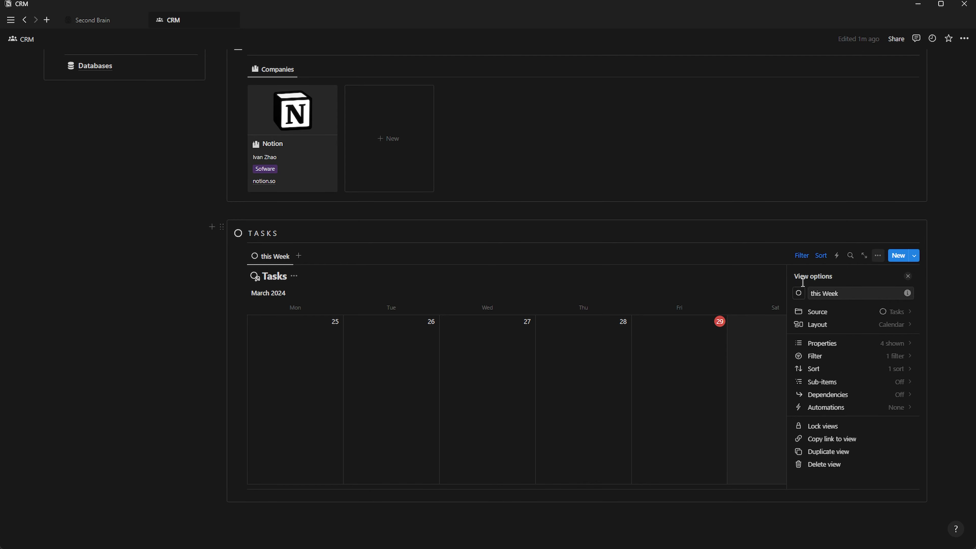
Add a second sort by Due Date Ascending to the this Week view and hide the Tasks database title
{"action": "left_click", "coordinate": [878, 364]}
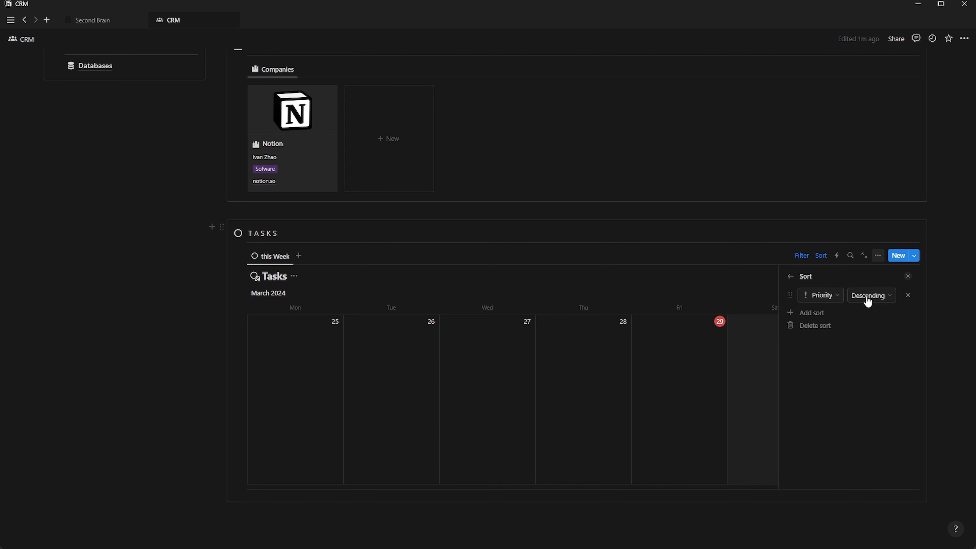
{"action": "left_click", "coordinate": [816, 313]}
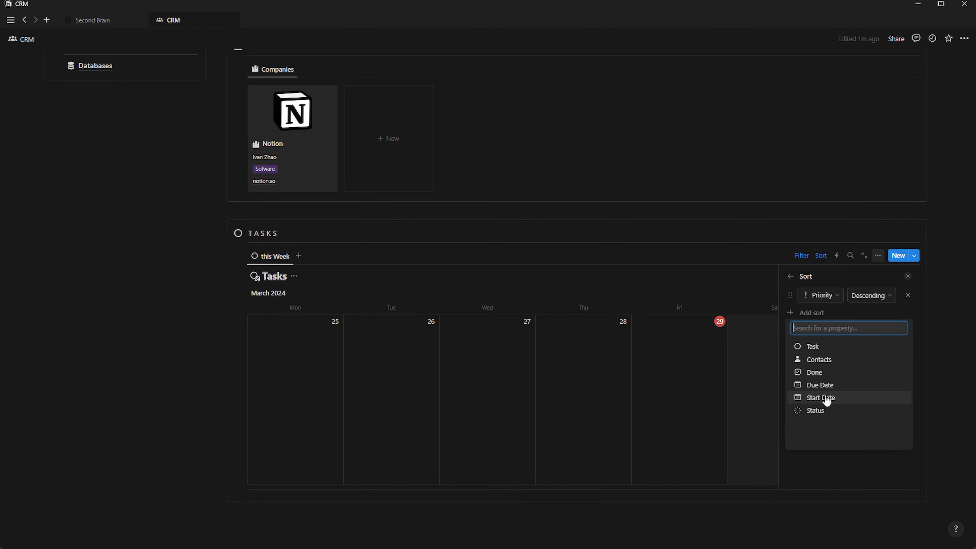
{"action": "left_click", "coordinate": [822, 385]}
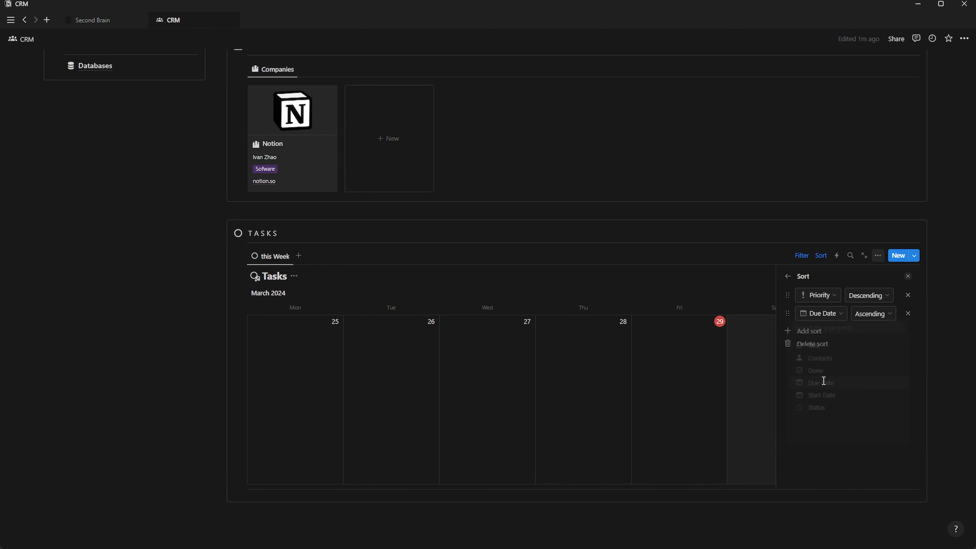
{"action": "left_click", "coordinate": [908, 276]}
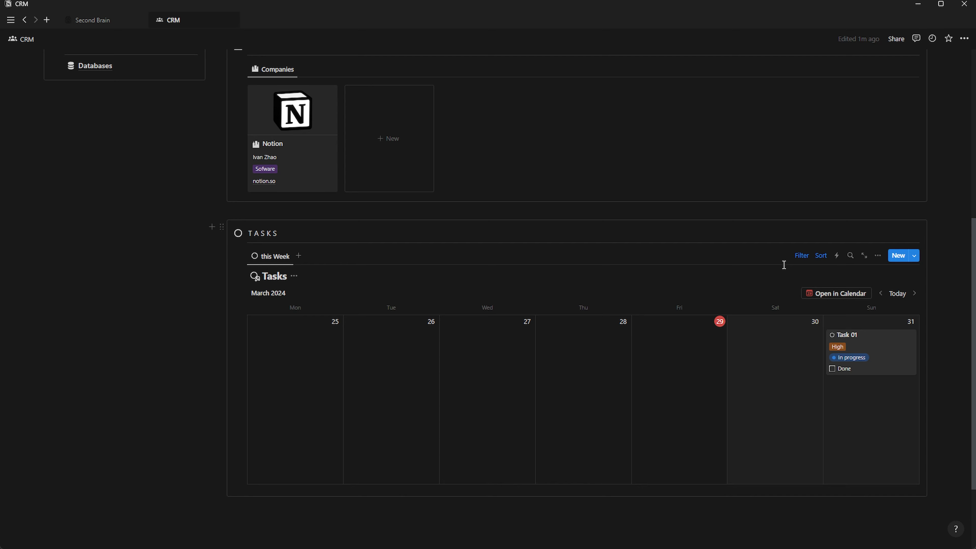
{"action": "left_click", "coordinate": [294, 276]}
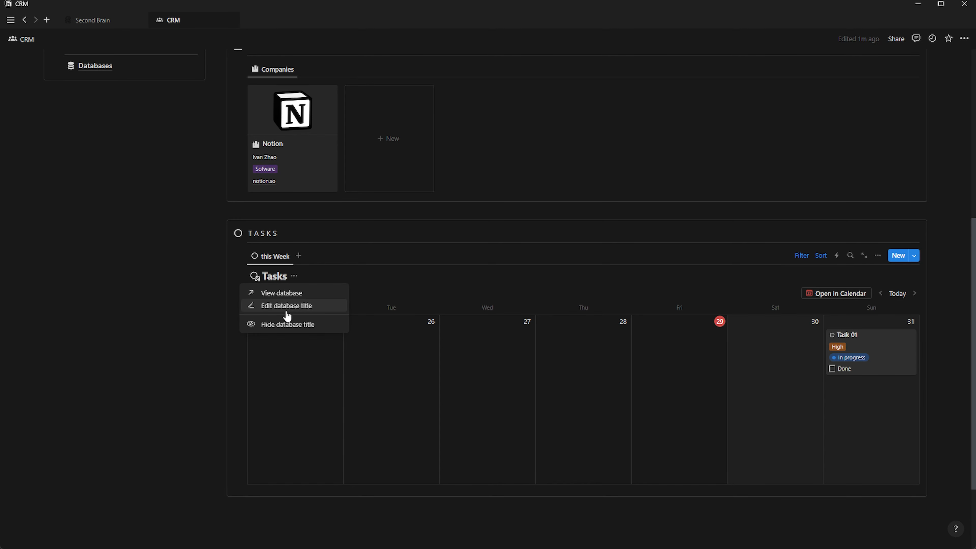
{"action": "left_click", "coordinate": [280, 326]}
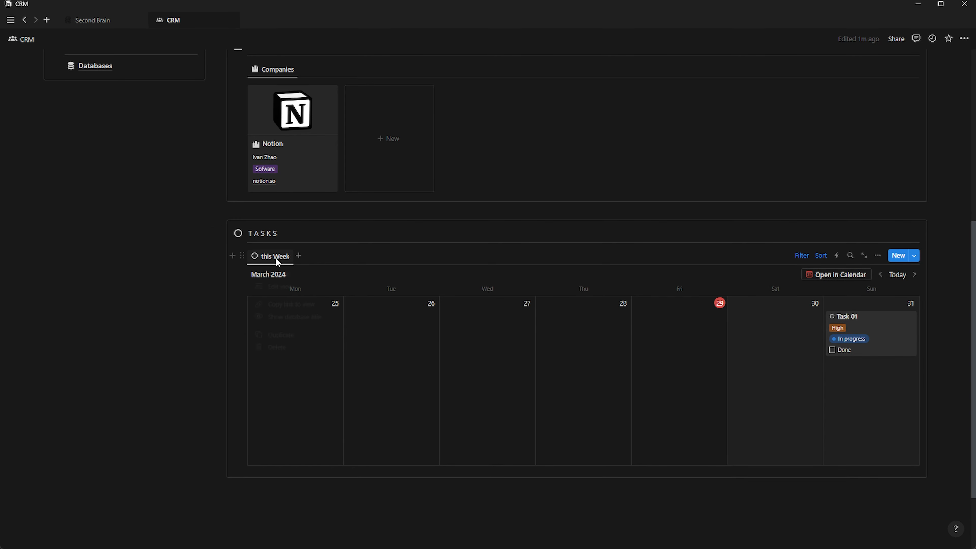
Duplicate the this Week view and rename the copy "this Month"
{"action": "left_click", "coordinate": [298, 339]}
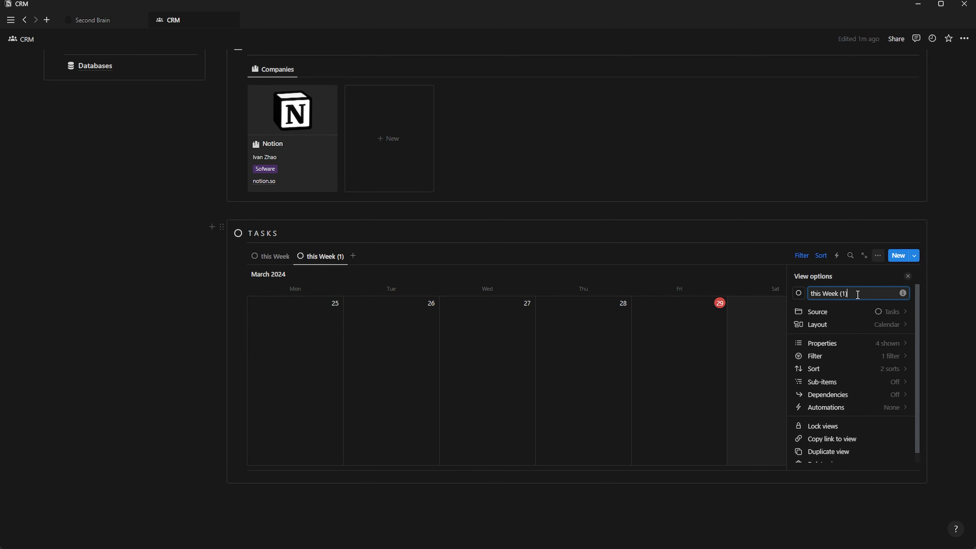
{"action": "key", "text": "BackSpace"}
{"action": "key", "text": "BackSpace"}
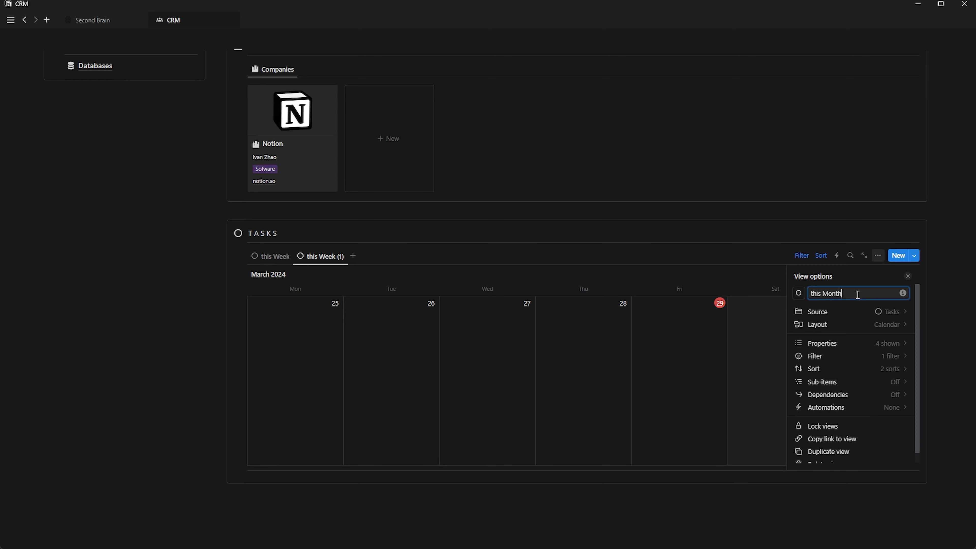
Show the this Month calendar as Month, check its layout, and return to the this Week view
{"action": "left_click", "coordinate": [890, 327]}
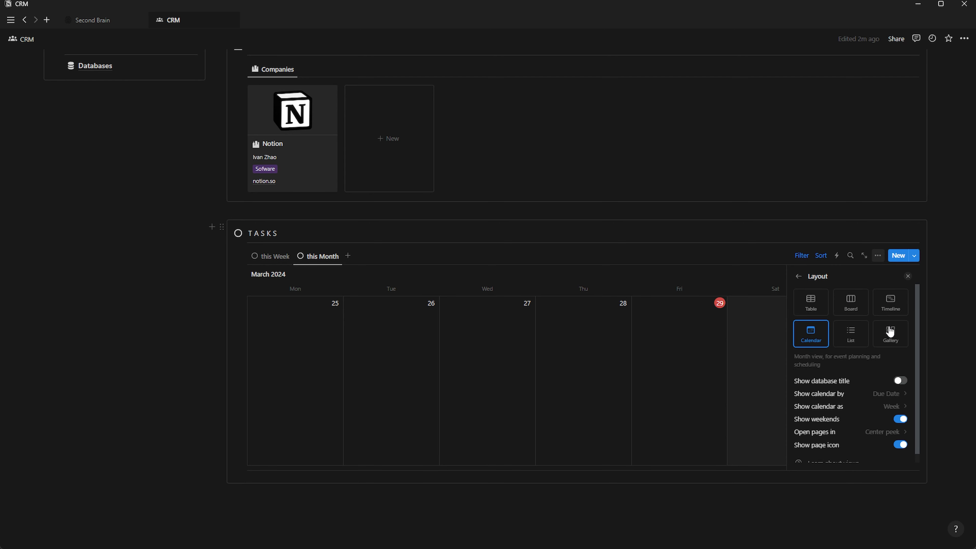
{"action": "left_click", "coordinate": [895, 406]}
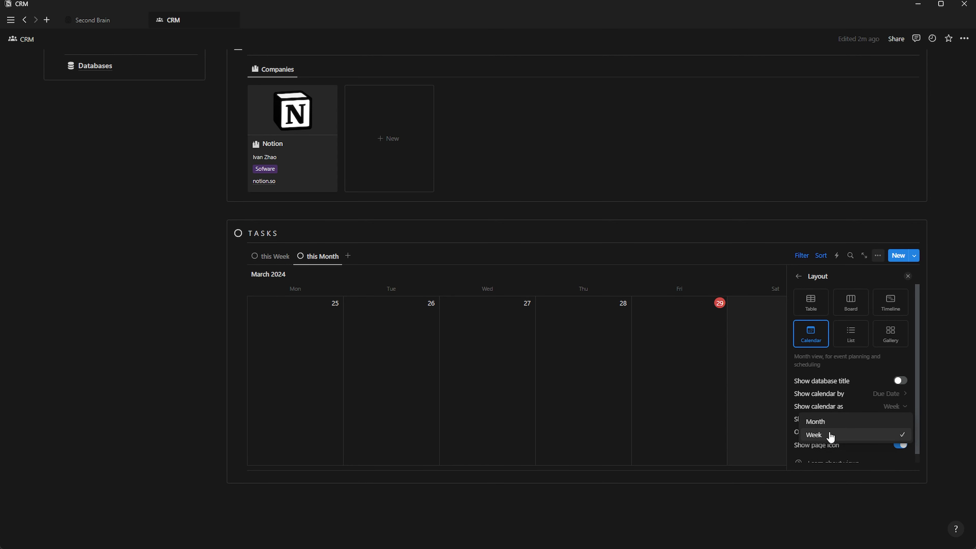
{"action": "left_click", "coordinate": [829, 424]}
{"action": "left_click", "coordinate": [907, 276]}
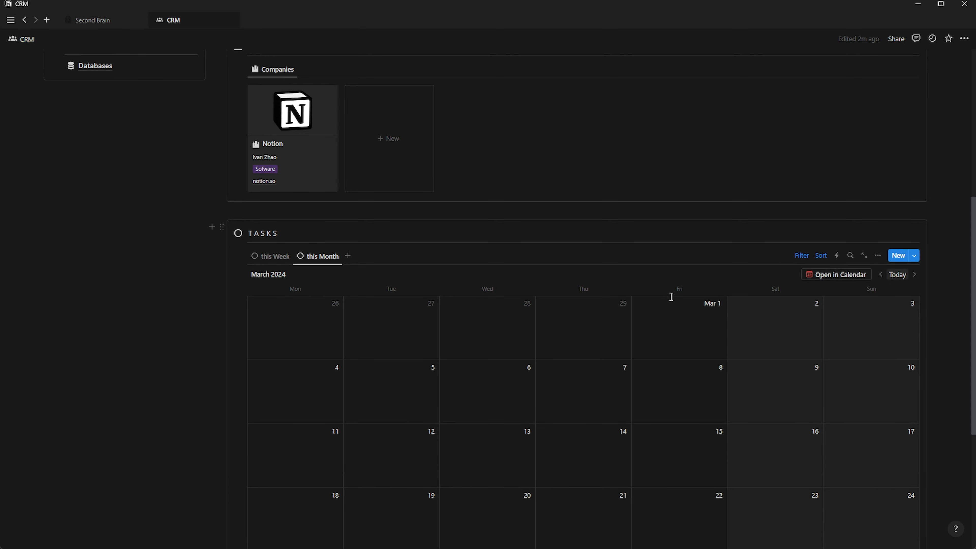
{"action": "scroll", "coordinate": [498, 312], "scroll_direction": "down", "scroll_amount": 6}
{"action": "scroll", "coordinate": [503, 314], "scroll_direction": "up", "scroll_amount": 5}
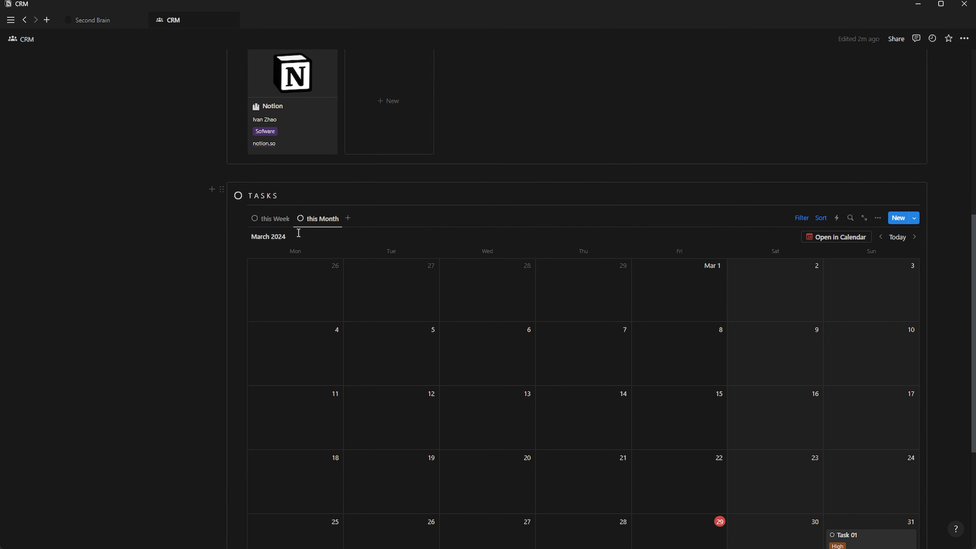
{"action": "left_click", "coordinate": [281, 226]}
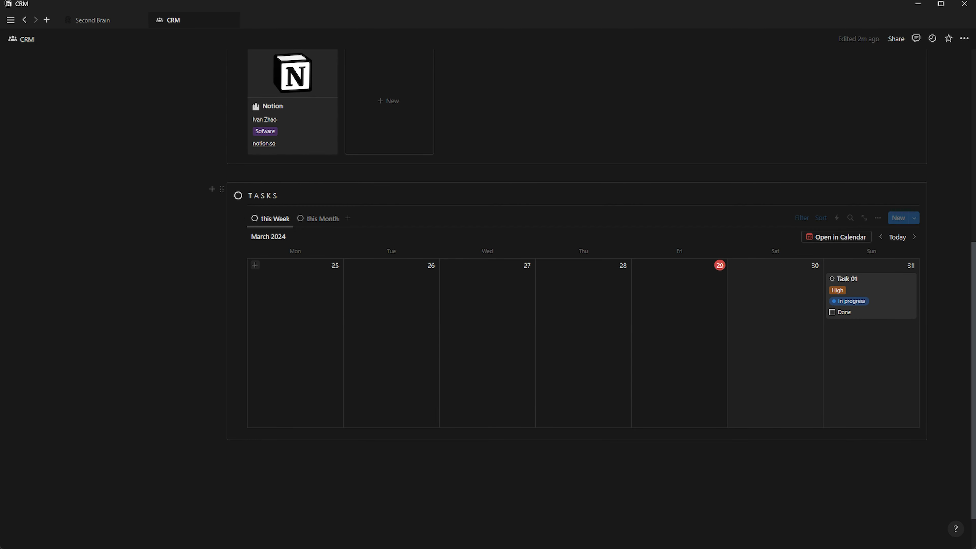
Add a callout titled MEETINGS below the Tasks section in the same column, with the white speech-bubbles icon
{"action": "left_click", "coordinate": [249, 463]}
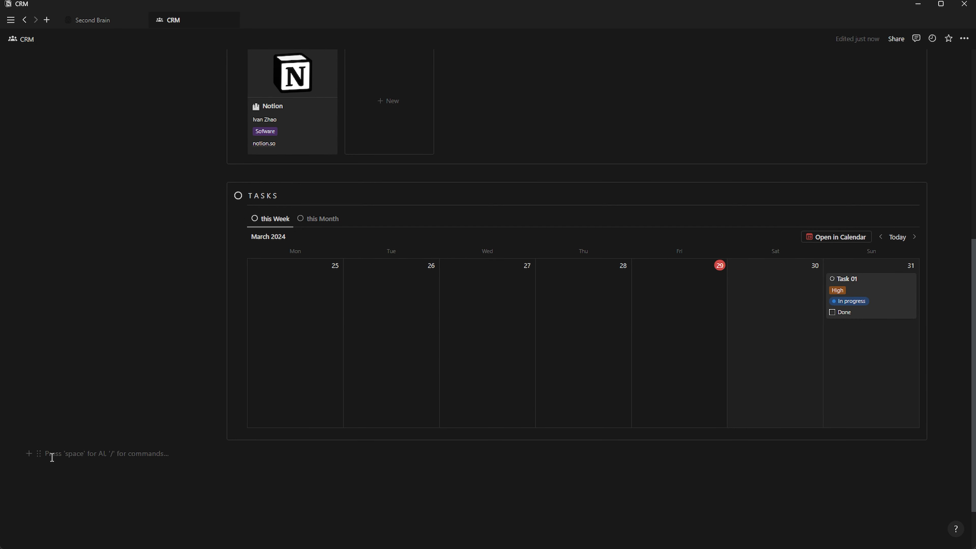
{"action": "left_click_drag", "start_coordinate": [39, 454], "coordinate": [258, 447]}
{"action": "type", "text": "/cal"}
{"action": "key", "text": "Return"}
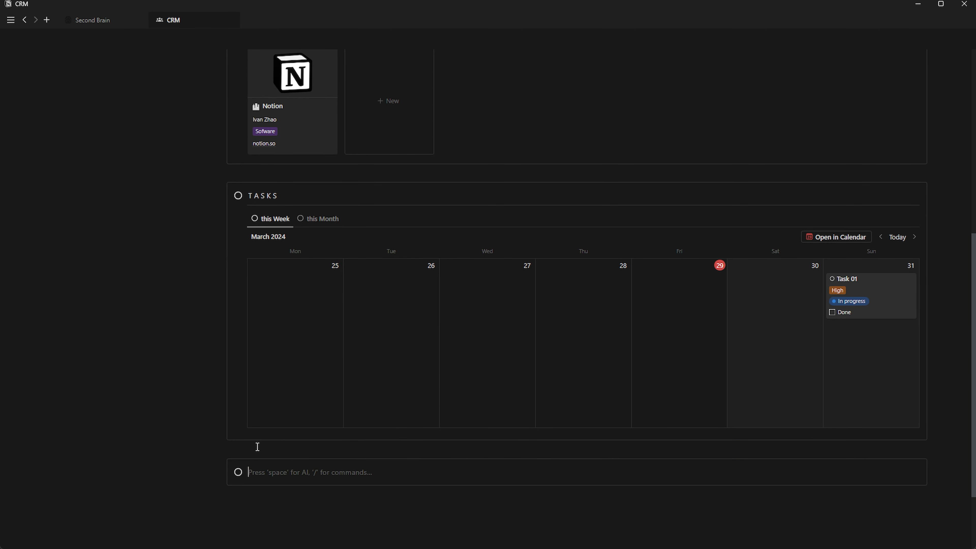
{"action": "type", "text": "ME"}
{"action": "left_click", "coordinate": [238, 472]}
{"action": "mouse_move", "coordinate": [216, 368]}
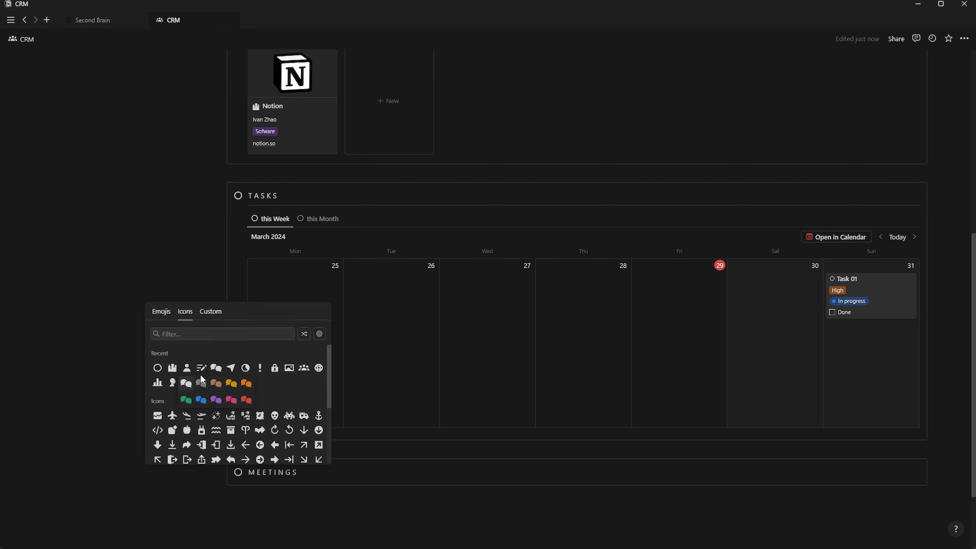
{"action": "left_click", "coordinate": [187, 383]}
Add a divider inside the Meetings callout, directly below its title
{"action": "left_click", "coordinate": [304, 469]}
{"action": "key", "text": "Return"}
{"action": "type", "text": "---"}
{"action": "left_click_drag", "start_coordinate": [241, 518], "coordinate": [249, 490]}
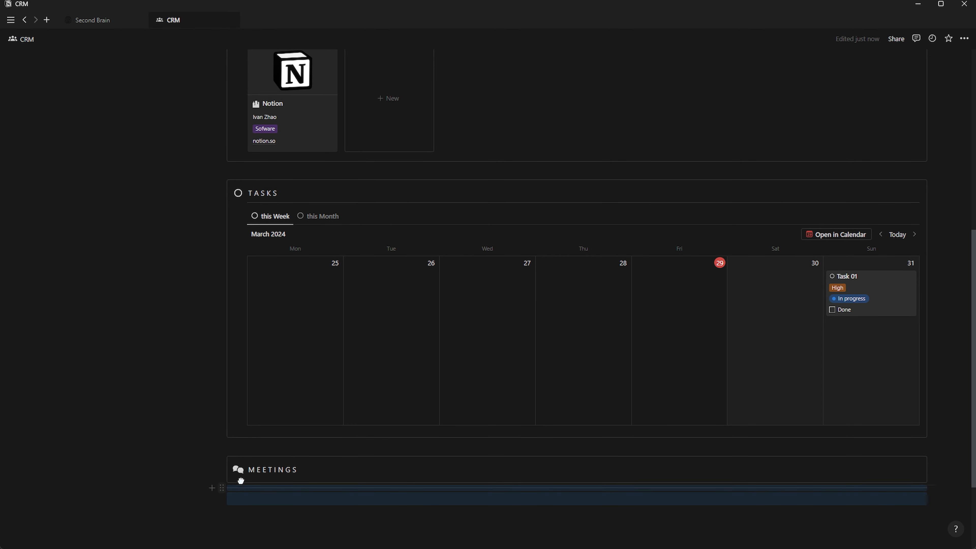
Insert a linked view of the Meetings database below the divider in the Meetings callout
{"action": "left_click", "coordinate": [253, 491]}
{"action": "type", "text": "/linked"}
{"action": "key", "text": "Return"}
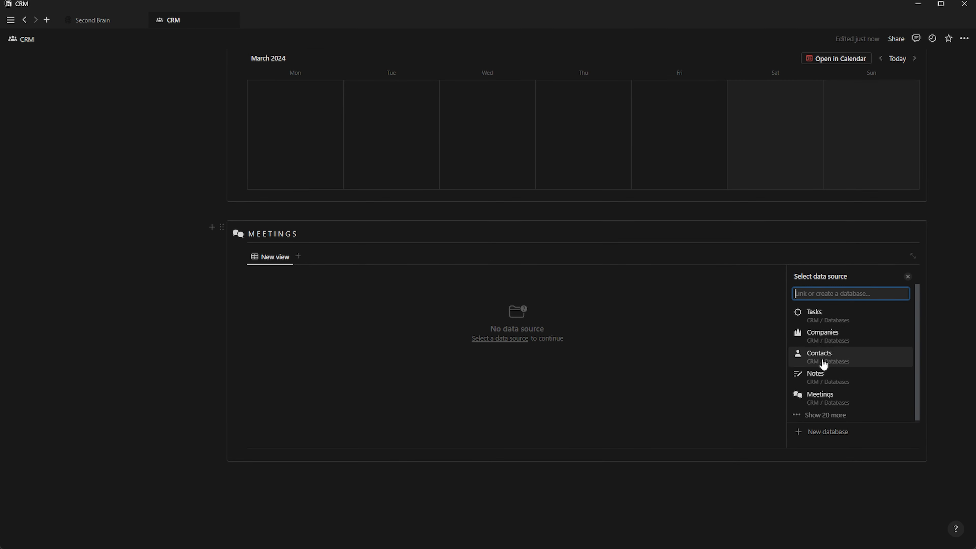
{"action": "left_click", "coordinate": [820, 397]}
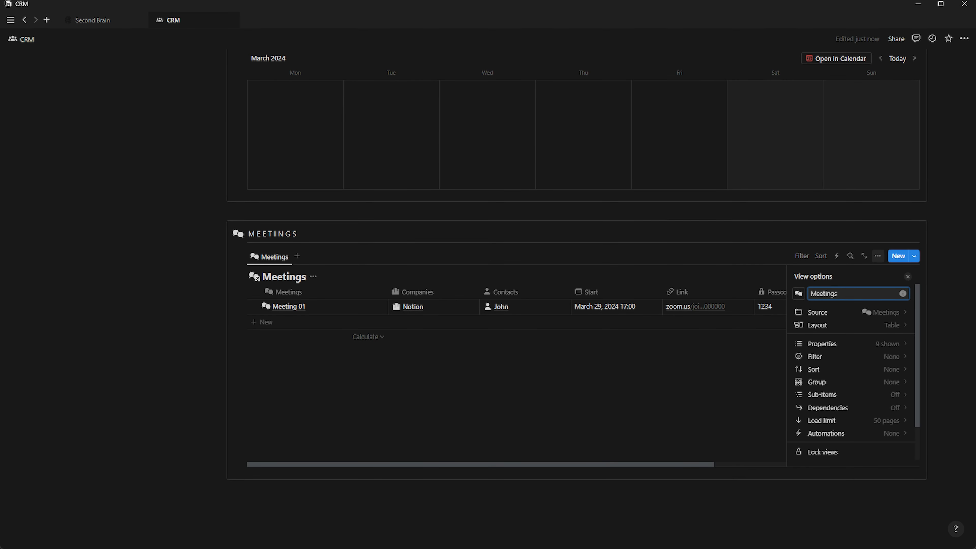
Switch the Meetings view to a List layout and hide its database title
{"action": "left_click", "coordinate": [888, 326]}
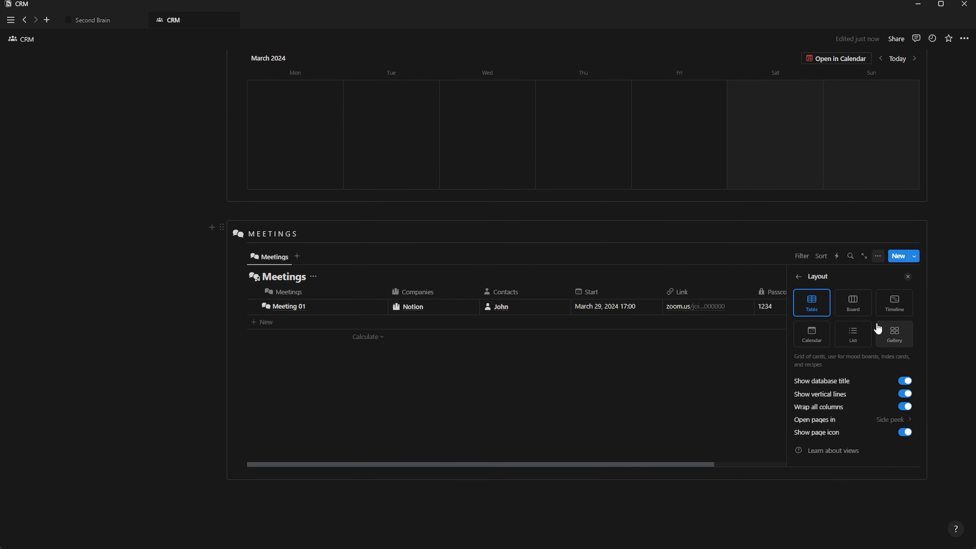
{"action": "left_click", "coordinate": [852, 333]}
{"action": "left_click", "coordinate": [905, 381]}
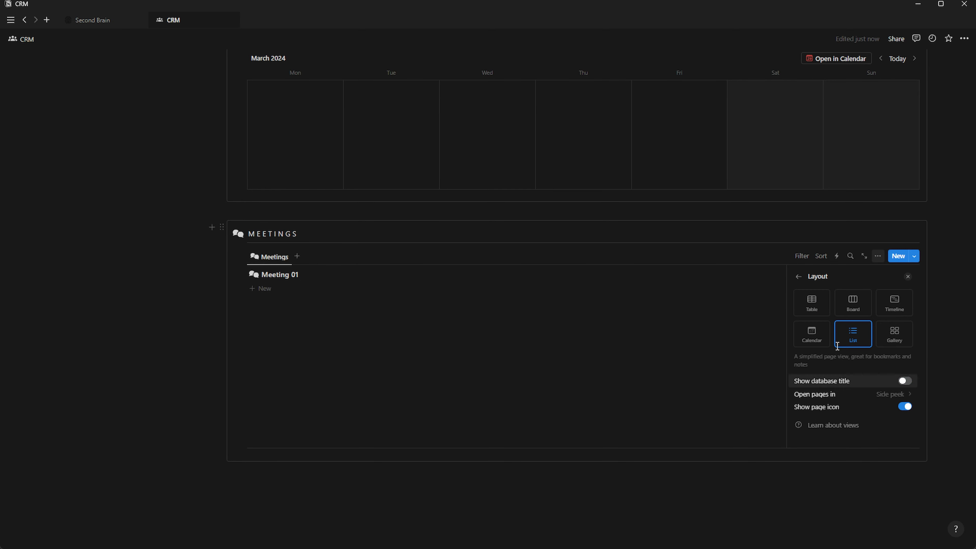
Show the Done, Contacts and Link properties in the Meetings list, with Done moved below Link
{"action": "left_click", "coordinate": [799, 276]}
{"action": "left_click", "coordinate": [901, 344]}
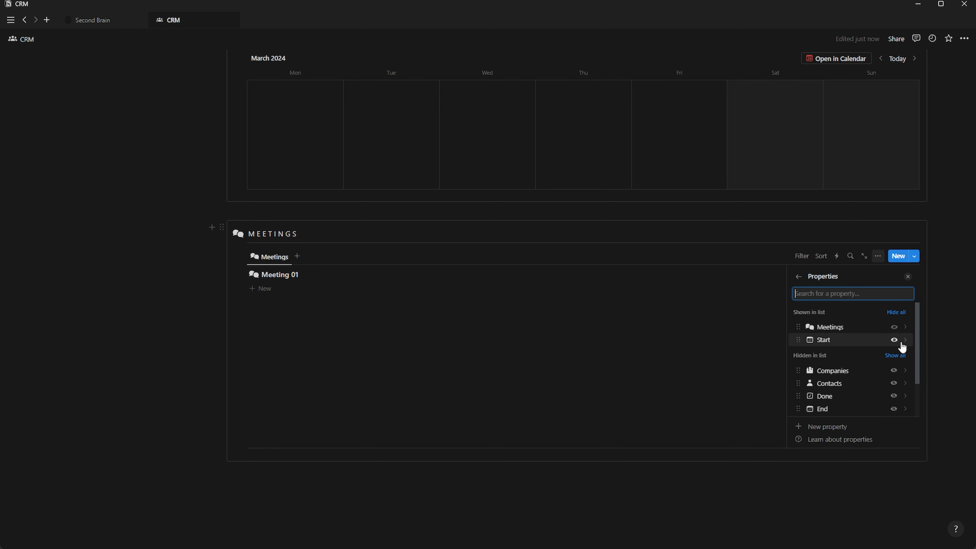
{"action": "left_click", "coordinate": [894, 396]}
{"action": "scroll", "coordinate": [895, 385], "scroll_direction": "down", "scroll_amount": 2}
{"action": "left_click", "coordinate": [893, 349]}
{"action": "left_click", "coordinate": [894, 377]}
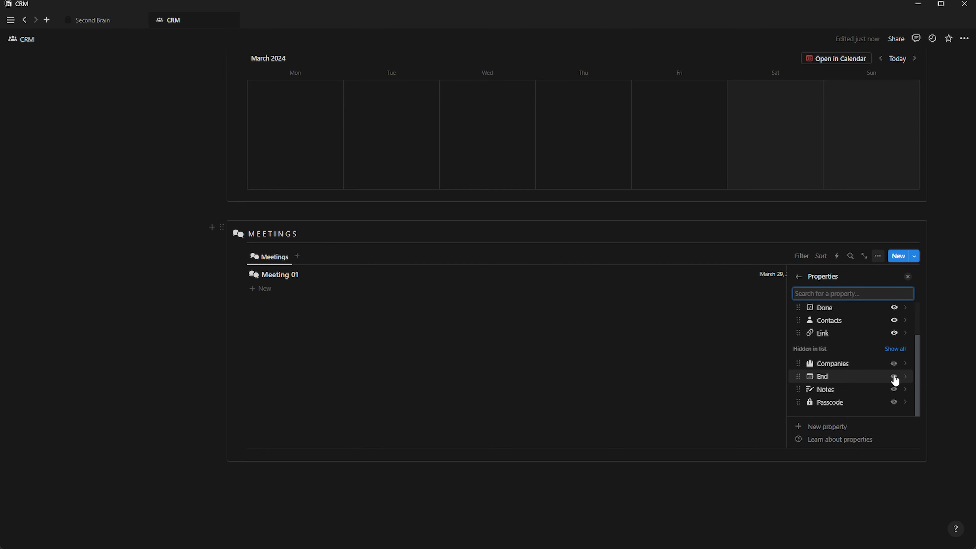
{"action": "scroll", "coordinate": [798, 347], "scroll_direction": "up", "scroll_amount": 3}
{"action": "left_click_drag", "start_coordinate": [798, 353], "coordinate": [797, 375]}
{"action": "scroll", "coordinate": [839, 395], "scroll_direction": "down", "scroll_amount": 2}
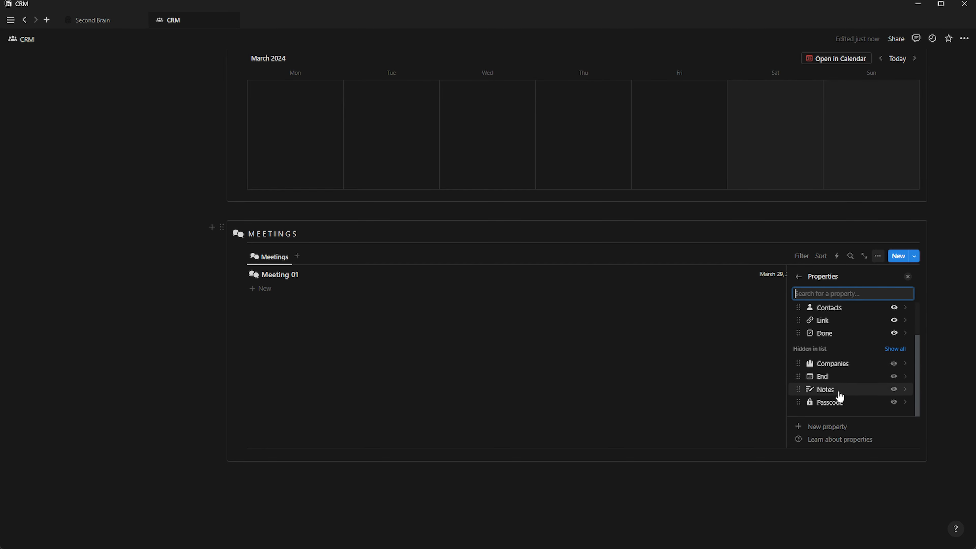
{"action": "scroll", "coordinate": [841, 364], "scroll_direction": "up", "scroll_amount": 2}
{"action": "left_click", "coordinate": [908, 279]}
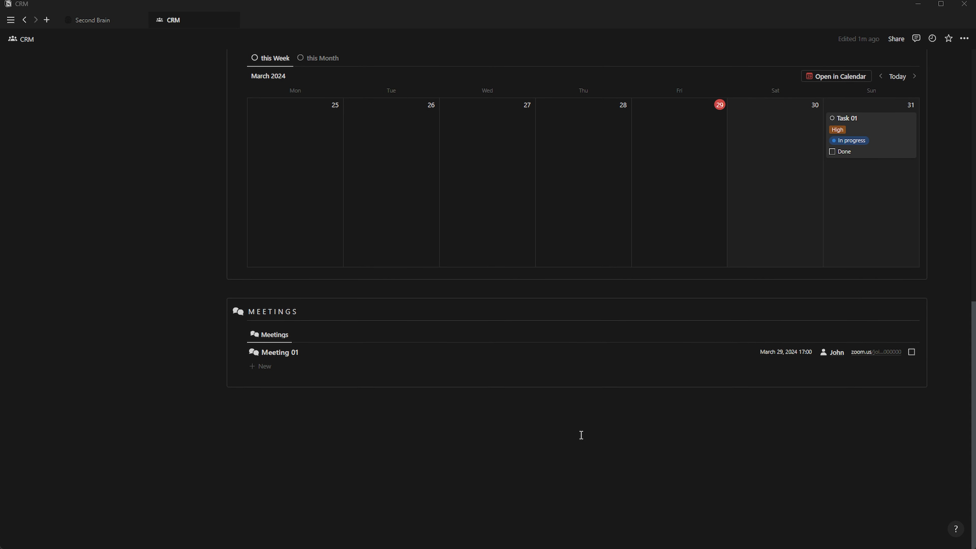
Add an advanced filter to the Meetings view so that the Start date Is Today
{"action": "left_click", "coordinate": [802, 334]}
{"action": "left_click", "coordinate": [803, 335]}
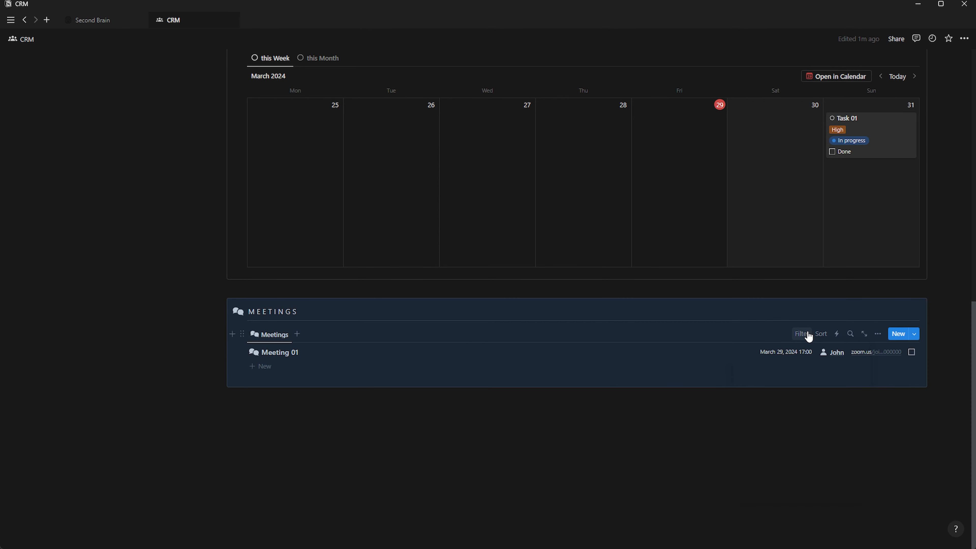
{"action": "left_click", "coordinate": [805, 335]}
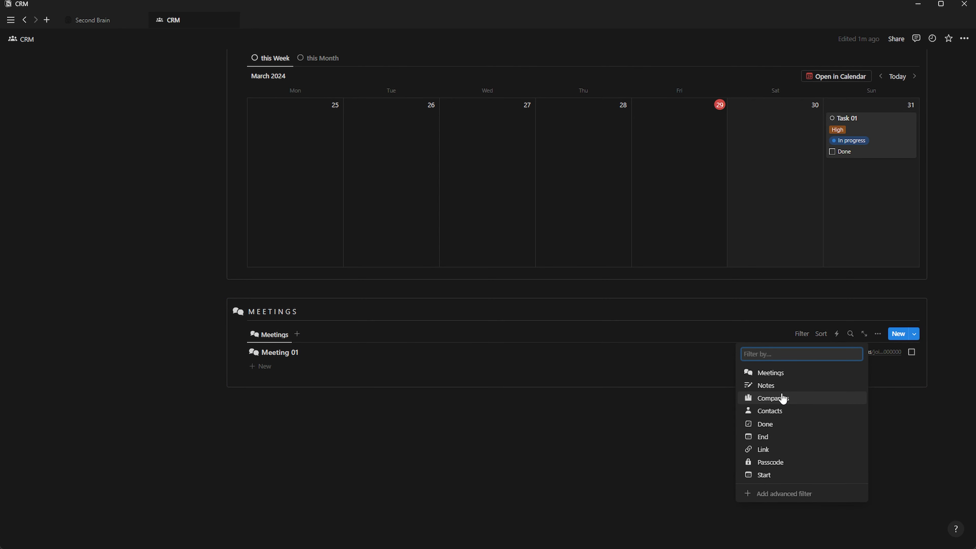
{"action": "left_click", "coordinate": [788, 495]}
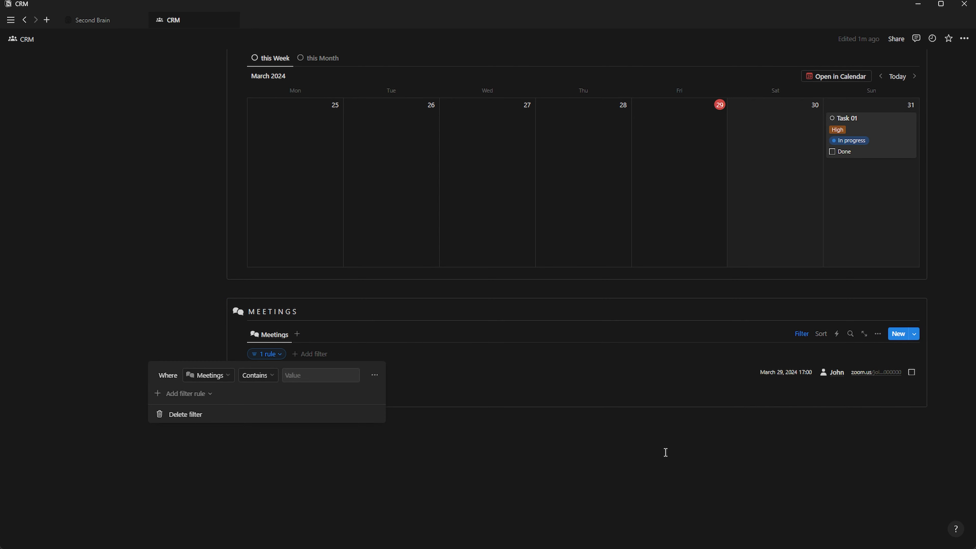
{"action": "left_click", "coordinate": [219, 381]}
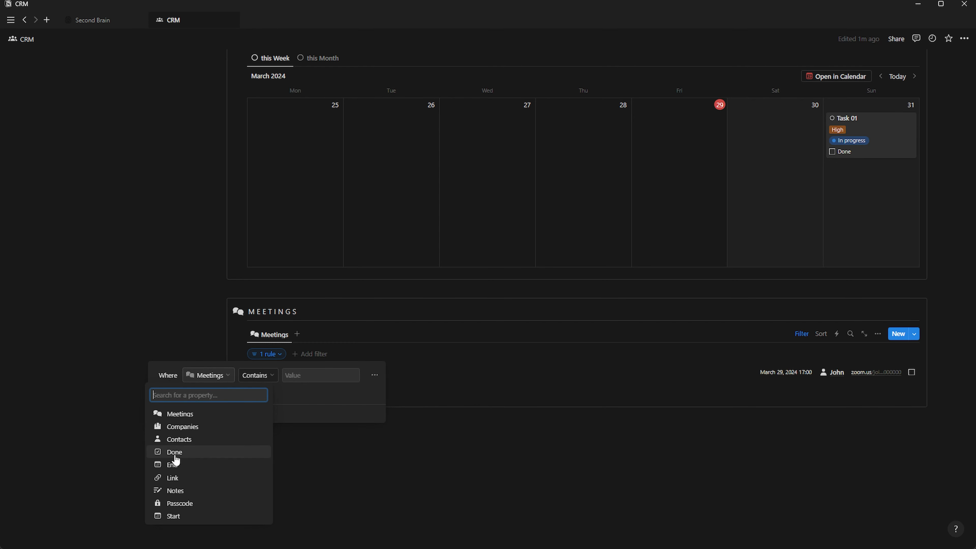
{"action": "left_click", "coordinate": [174, 516]}
{"action": "left_click", "coordinate": [284, 374]}
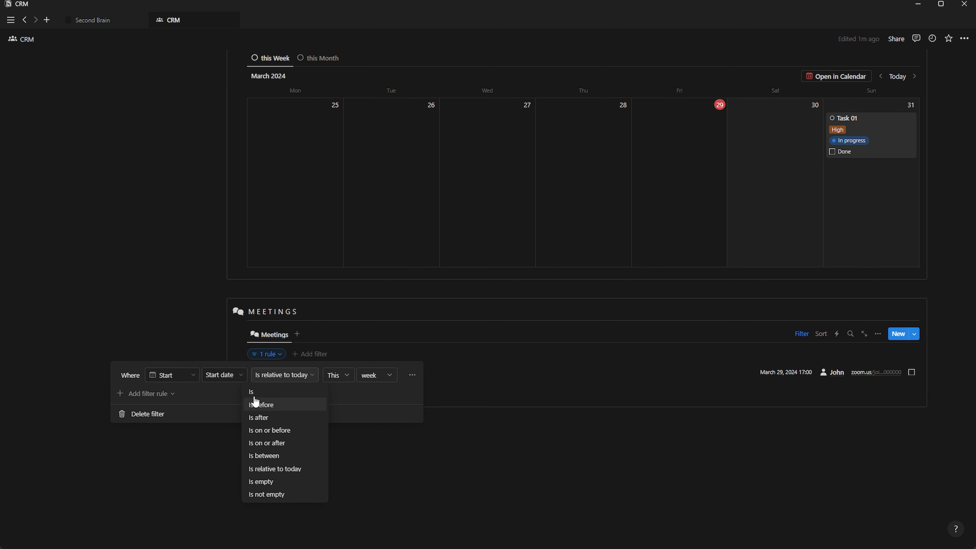
{"action": "left_click", "coordinate": [258, 402]}
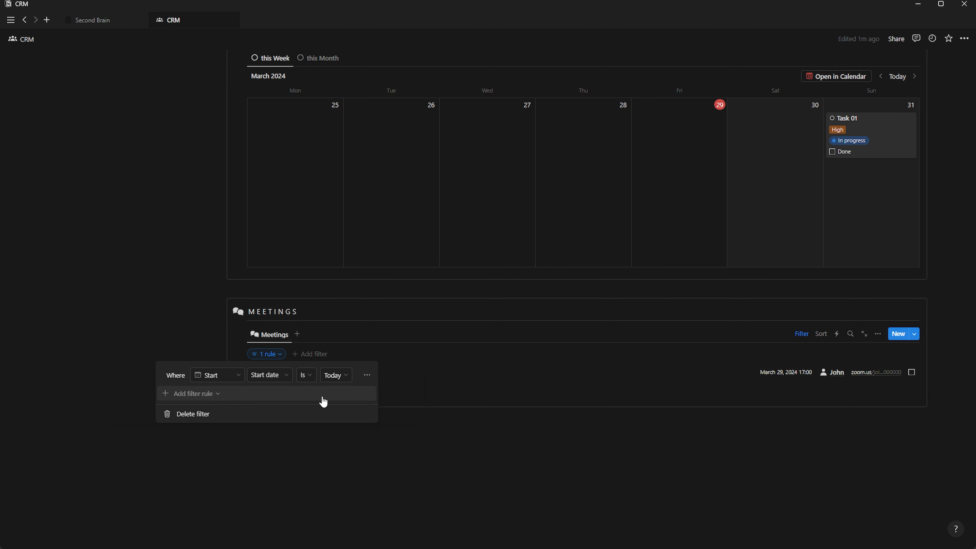
Add a second filter rule to the Meetings view so that Done Is Unchecked, and hide the filter bar
{"action": "left_click", "coordinate": [210, 396]}
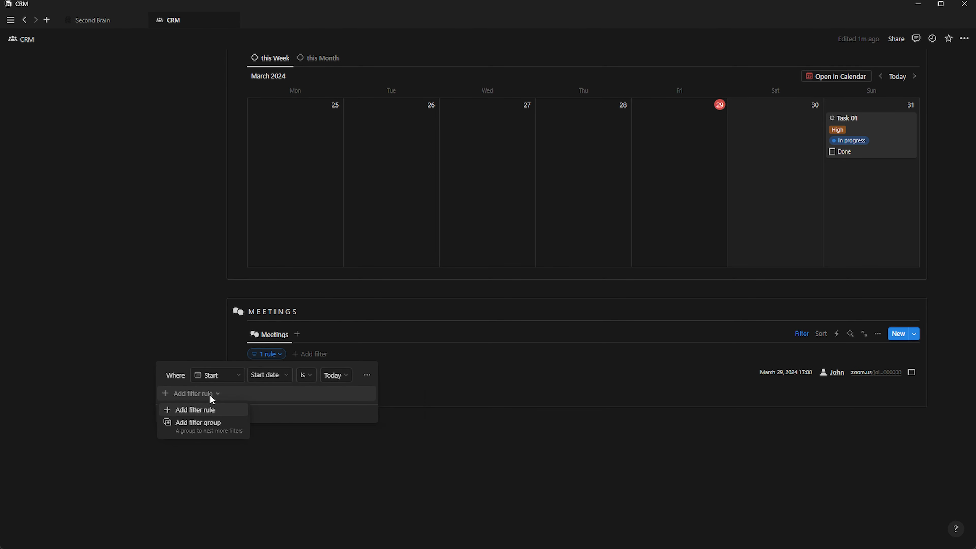
{"action": "left_click", "coordinate": [203, 408]}
{"action": "left_click", "coordinate": [225, 396]}
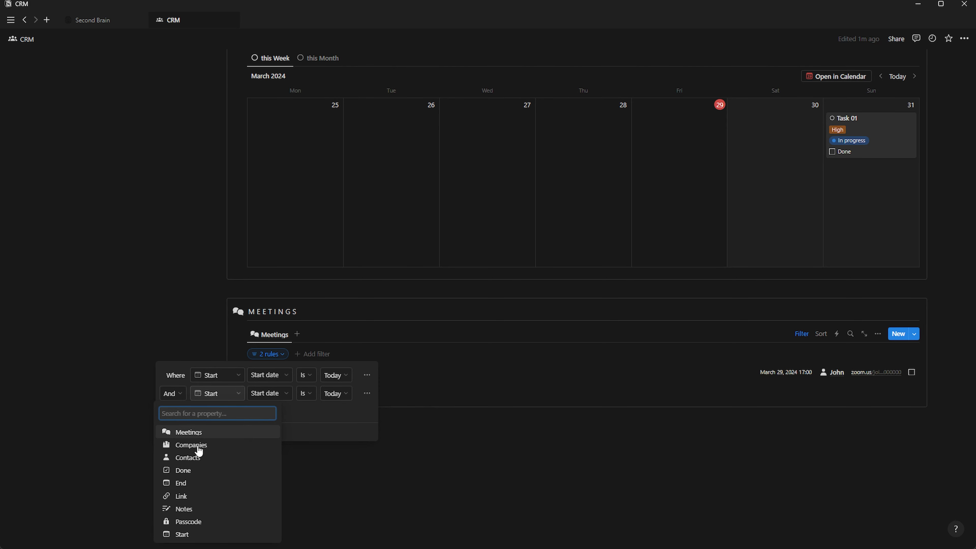
{"action": "left_click", "coordinate": [190, 469]}
{"action": "left_click", "coordinate": [331, 394]}
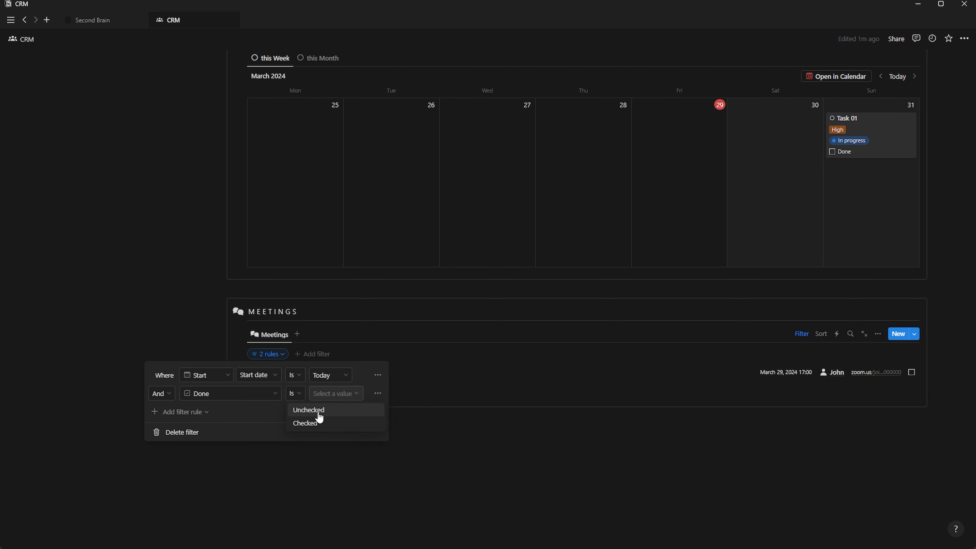
{"action": "left_click", "coordinate": [320, 411]}
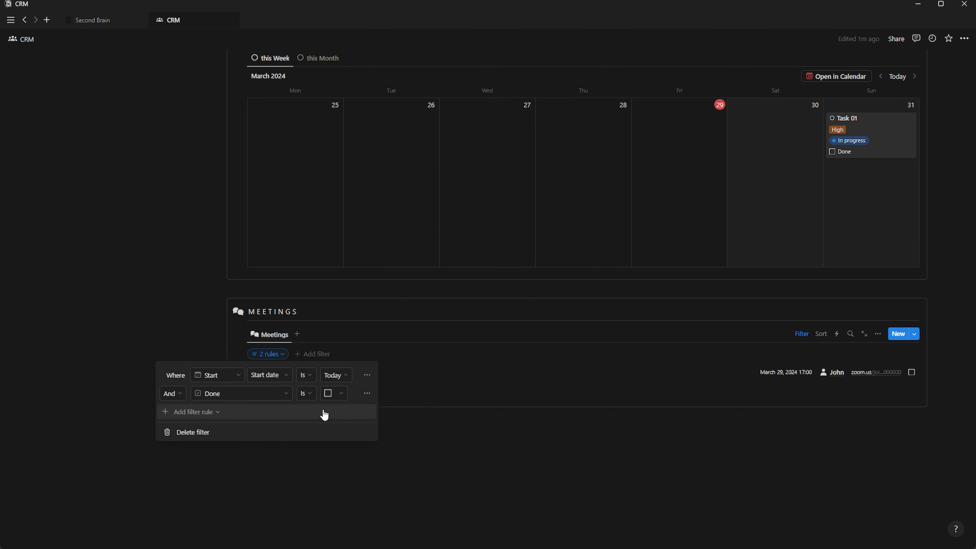
{"action": "left_click", "coordinate": [419, 371]}
{"action": "left_click", "coordinate": [419, 370]}
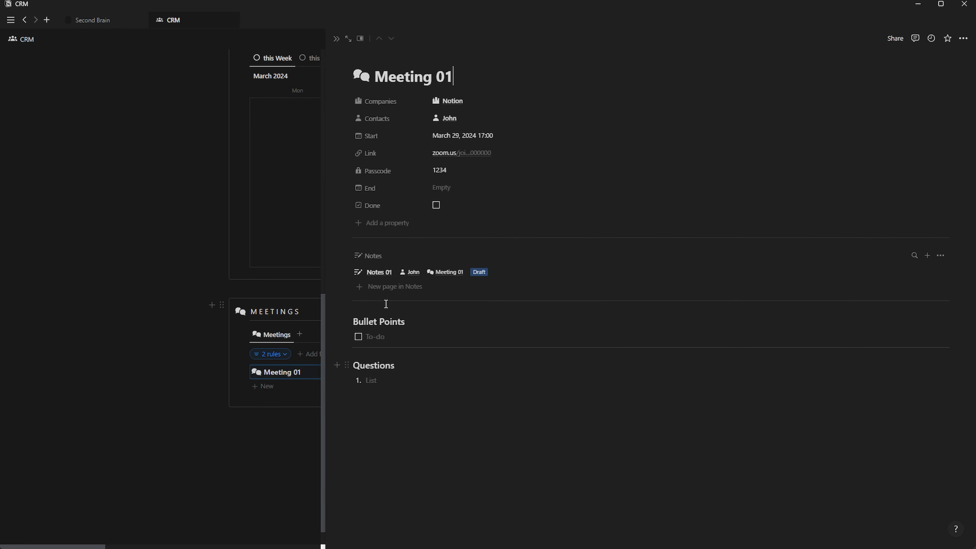
{"action": "left_click", "coordinate": [336, 39]}
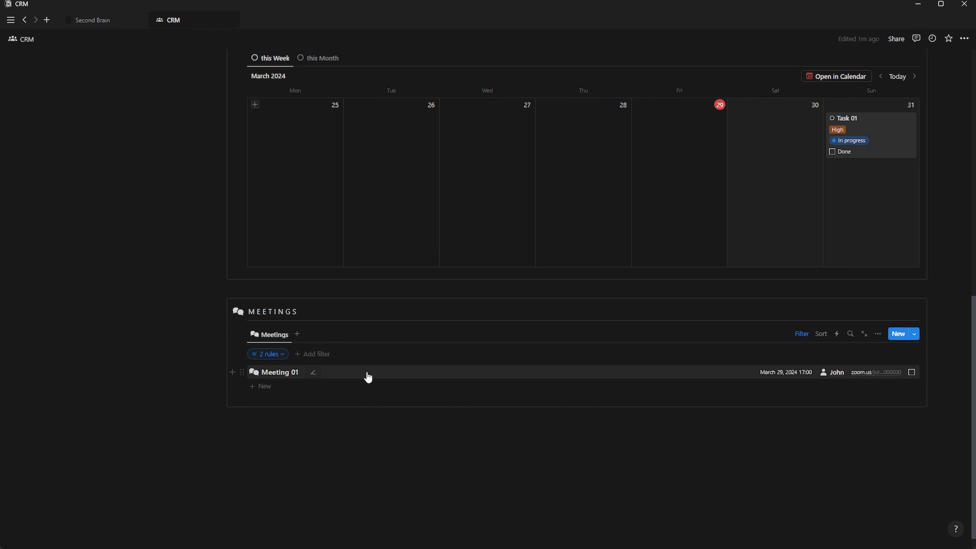
{"action": "left_click", "coordinate": [801, 334]}
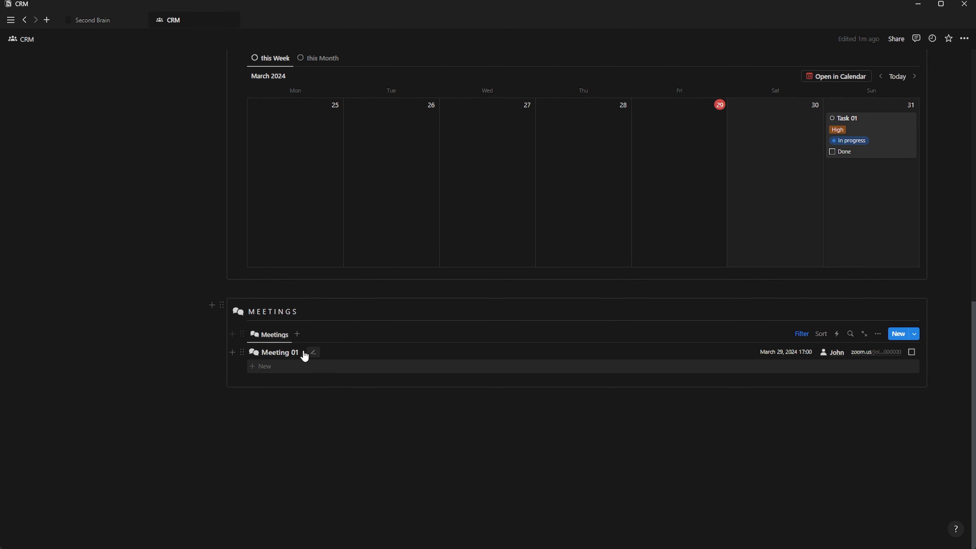
Rename the Meetings list view as Today
{"action": "left_click", "coordinate": [270, 334]}
{"action": "left_click", "coordinate": [306, 359]}
{"action": "key", "text": "BackSpace"}
{"action": "key", "text": "BackSpace"}
{"action": "key", "text": "BackSpace"}
{"action": "key", "text": "BackSpace"}
{"action": "key", "text": "BackSpace"}
{"action": "key", "text": "BackSpace"}
{"action": "key", "text": "BackSpace"}
{"action": "key", "text": "BackSpace"}
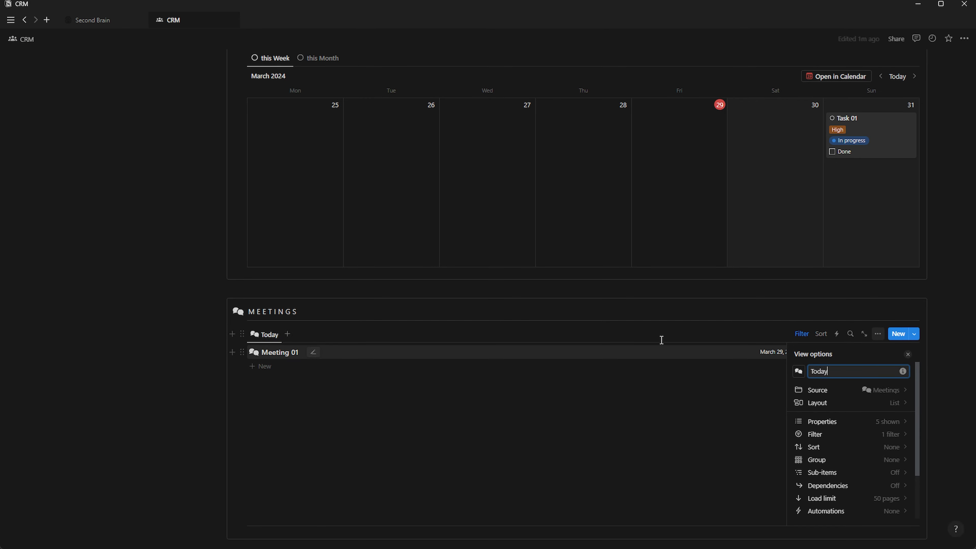
{"action": "left_click", "coordinate": [908, 354]}
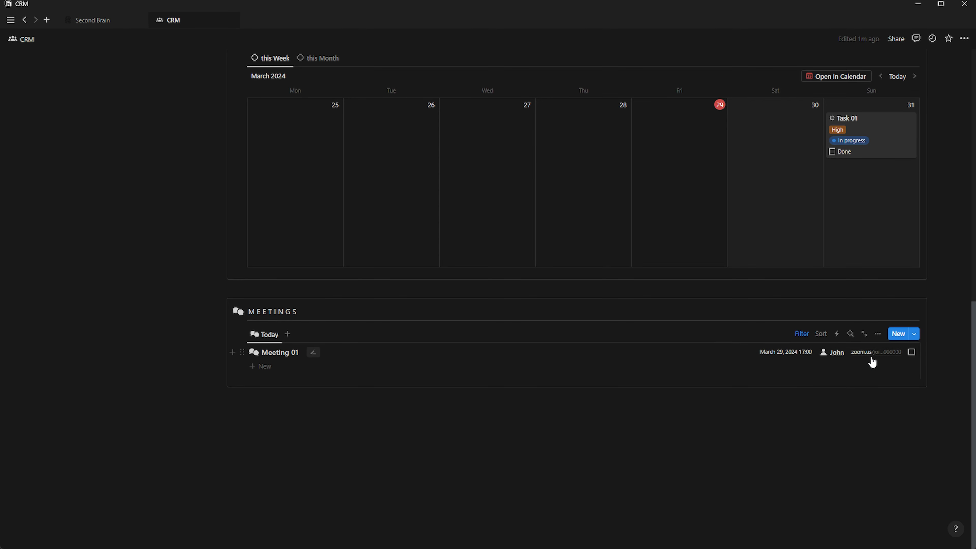
Duplicate the Today view in the Meetings section and name the copy Upcoming
{"action": "left_click", "coordinate": [269, 334]}
{"action": "left_click", "coordinate": [286, 415]}
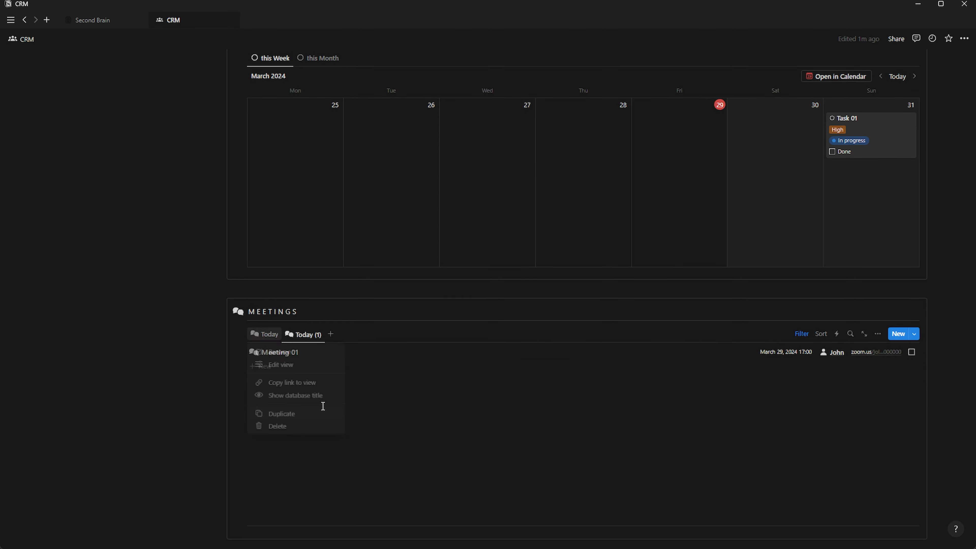
{"action": "key", "text": "BackSpace"}
{"action": "key", "text": "BackSpace"}
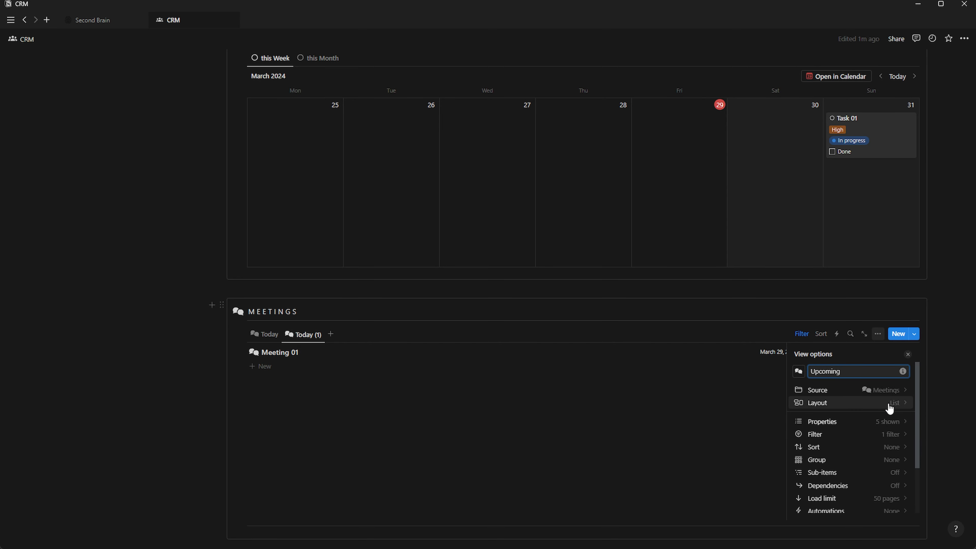
Change the Upcoming view's Start date filter rule to Is relative to today, This week
{"action": "left_click", "coordinate": [884, 434]}
{"action": "left_click", "coordinate": [829, 373]}
{"action": "left_click", "coordinate": [865, 394]}
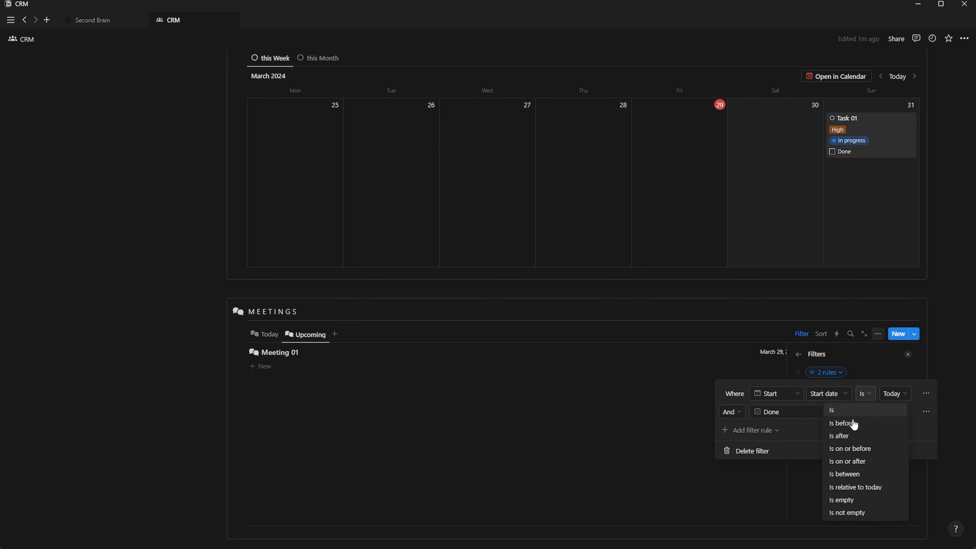
{"action": "left_click", "coordinate": [866, 396]}
{"action": "left_click", "coordinate": [866, 395]}
{"action": "left_click", "coordinate": [862, 488]}
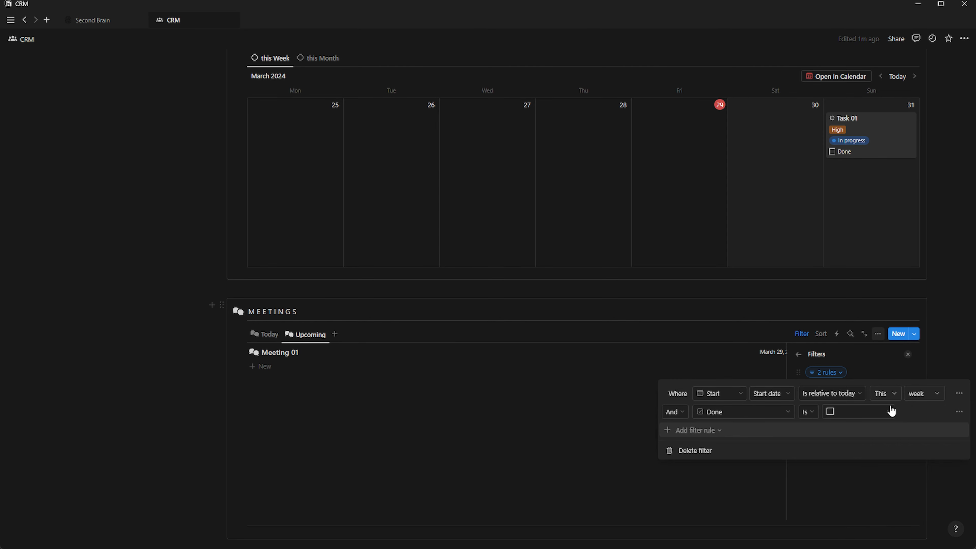
{"action": "left_click", "coordinate": [908, 354]}
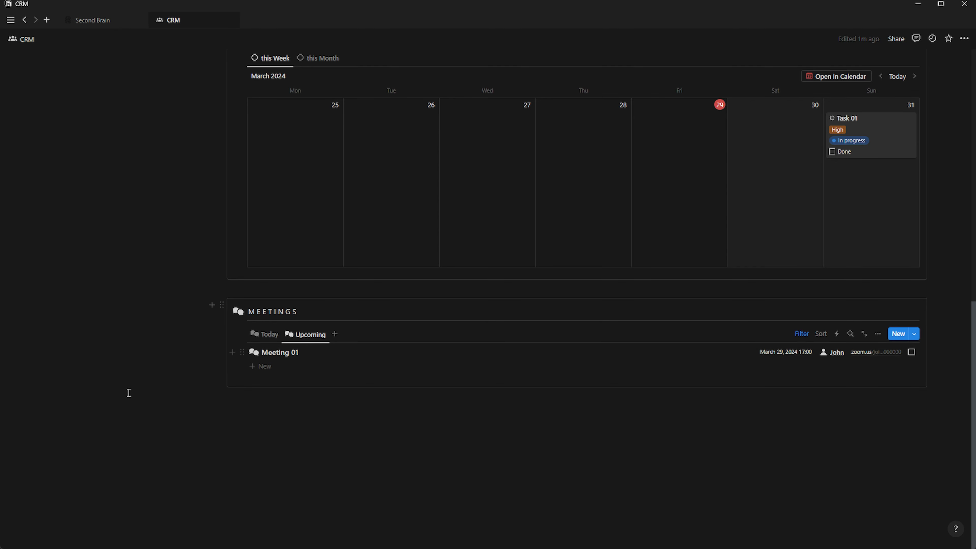
Duplicate the Upcoming view in the Meetings section and name the copy History
{"action": "left_click", "coordinate": [297, 343]}
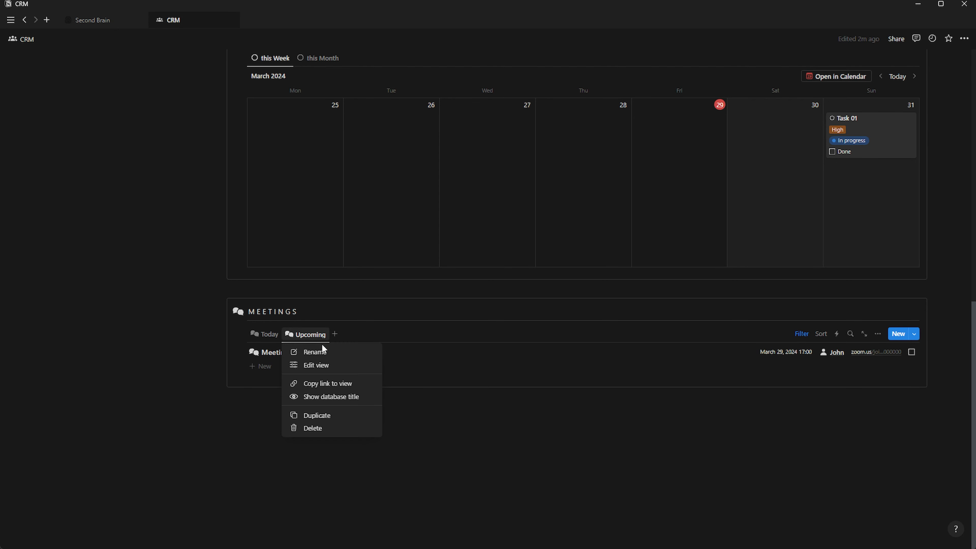
{"action": "left_click", "coordinate": [318, 407]}
{"action": "key", "text": "BackSpace"}
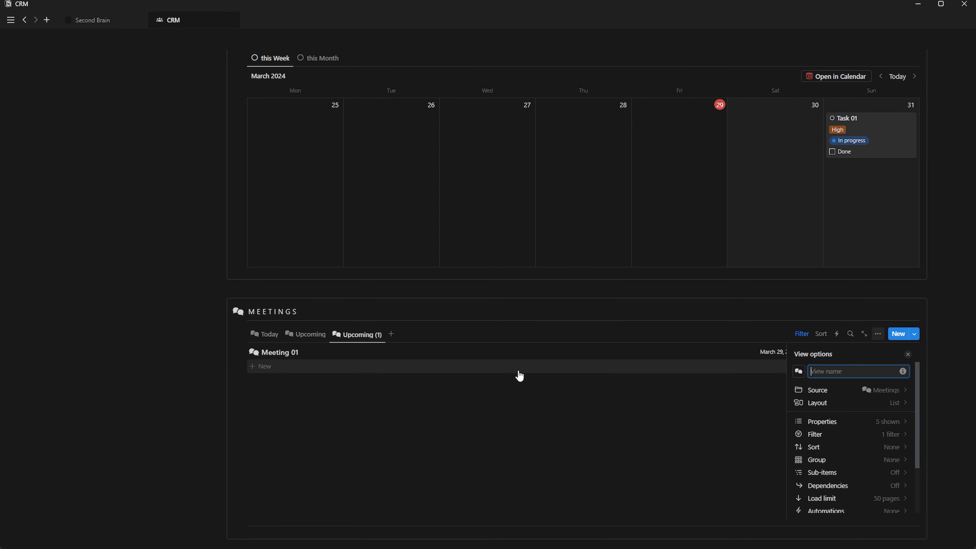
Remove the Start date rule from the History view's filter and set its Done rule to Checked
{"action": "left_click", "coordinate": [887, 434]}
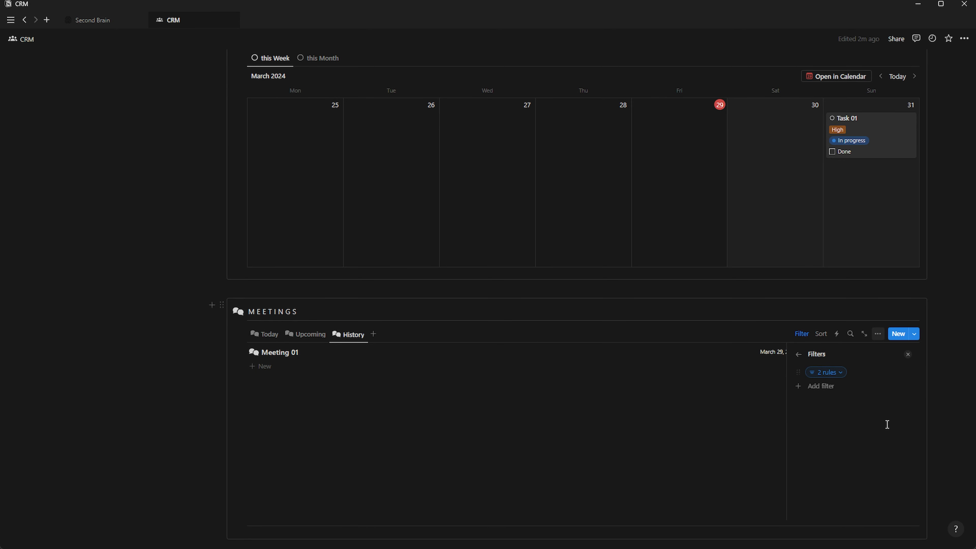
{"action": "left_click", "coordinate": [845, 380]}
{"action": "left_click", "coordinate": [959, 394]}
{"action": "left_click", "coordinate": [926, 411]}
{"action": "left_click", "coordinate": [893, 393]}
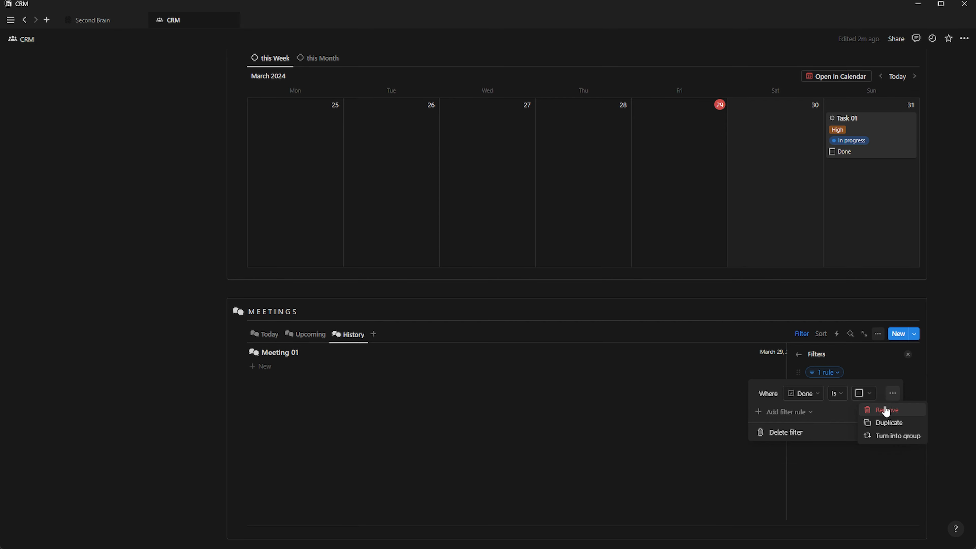
{"action": "left_click", "coordinate": [871, 395]}
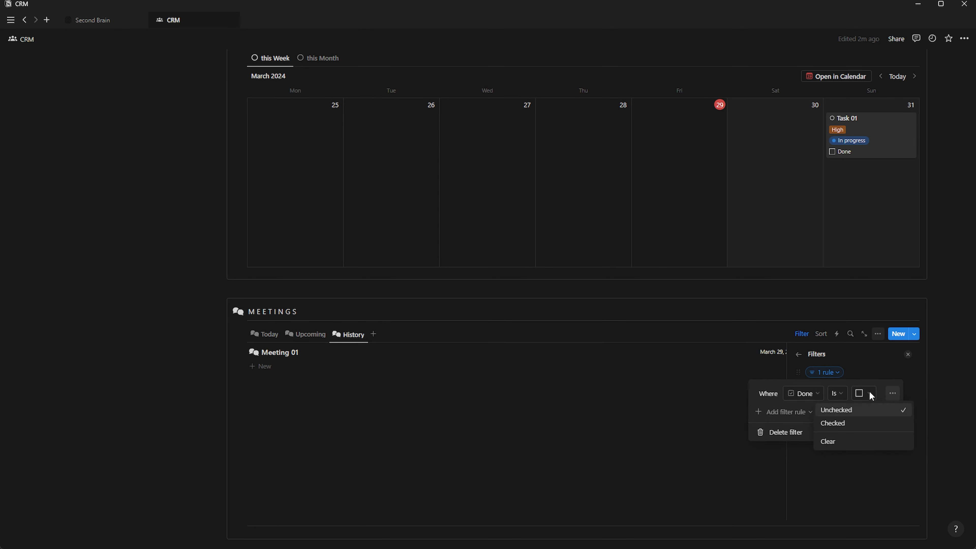
{"action": "left_click", "coordinate": [851, 422]}
{"action": "left_click", "coordinate": [879, 365]}
Duplicate the History view in the Meetings section and switch the copy to a Calendar layout
{"action": "left_click", "coordinate": [349, 349]}
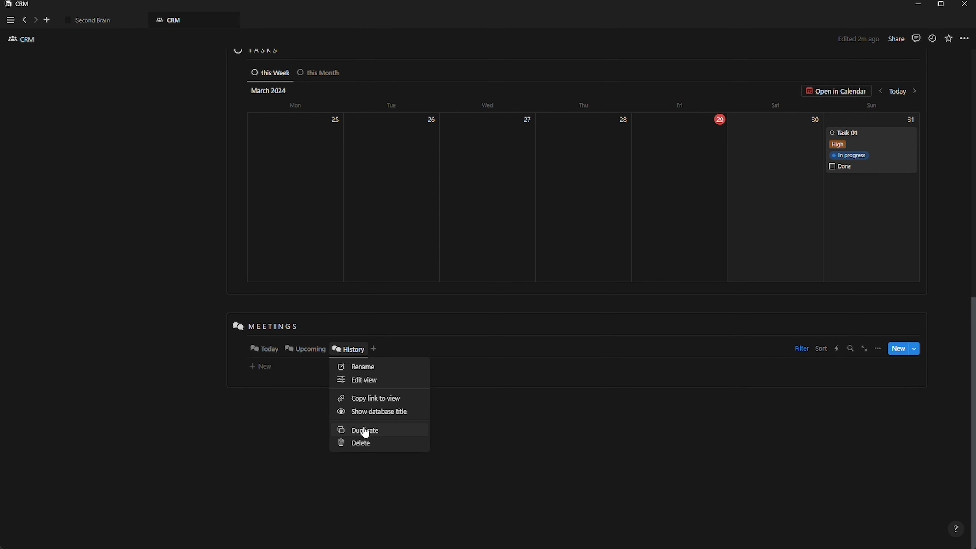
{"action": "left_click", "coordinate": [366, 429]}
{"action": "left_click", "coordinate": [867, 421]}
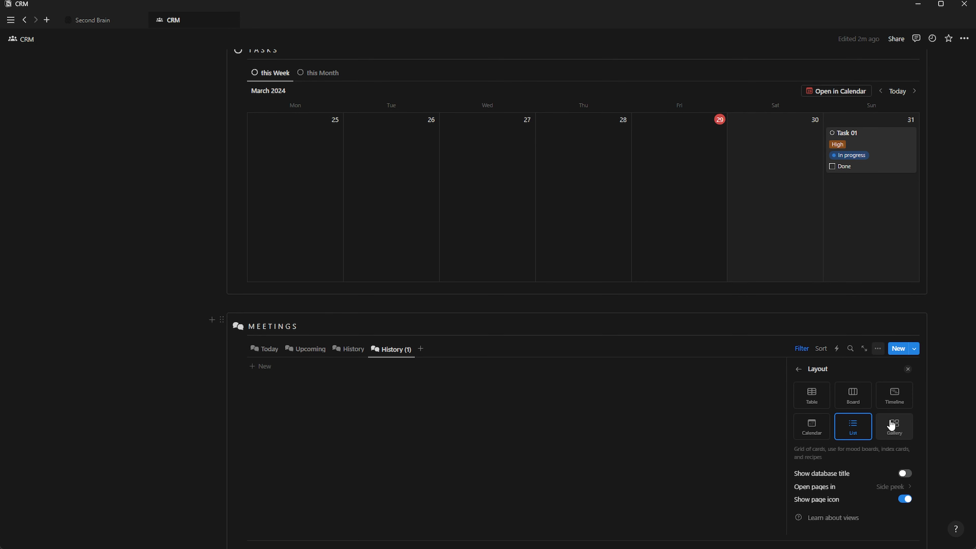
{"action": "left_click", "coordinate": [811, 428]}
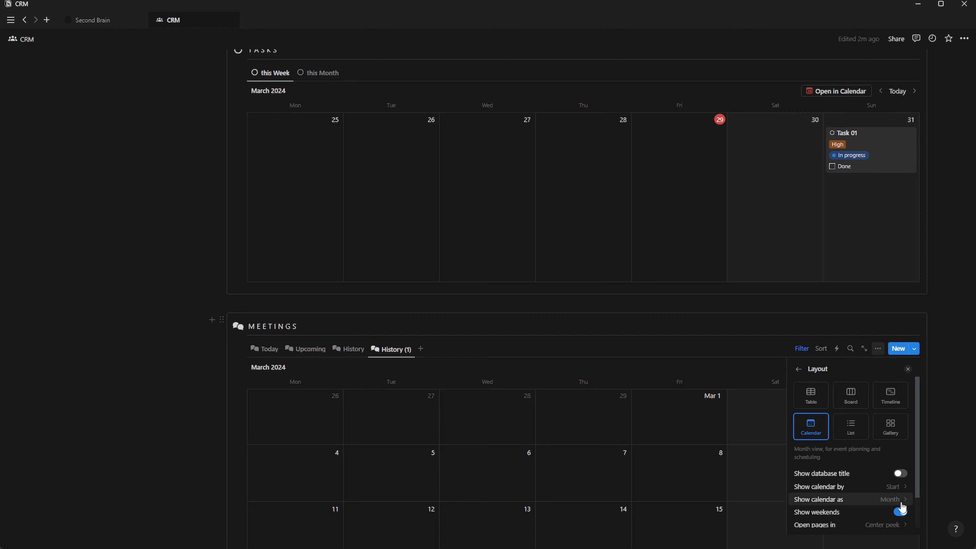
Remove the Done filter rule from the Meetings calendar view
{"action": "left_click", "coordinate": [799, 369]}
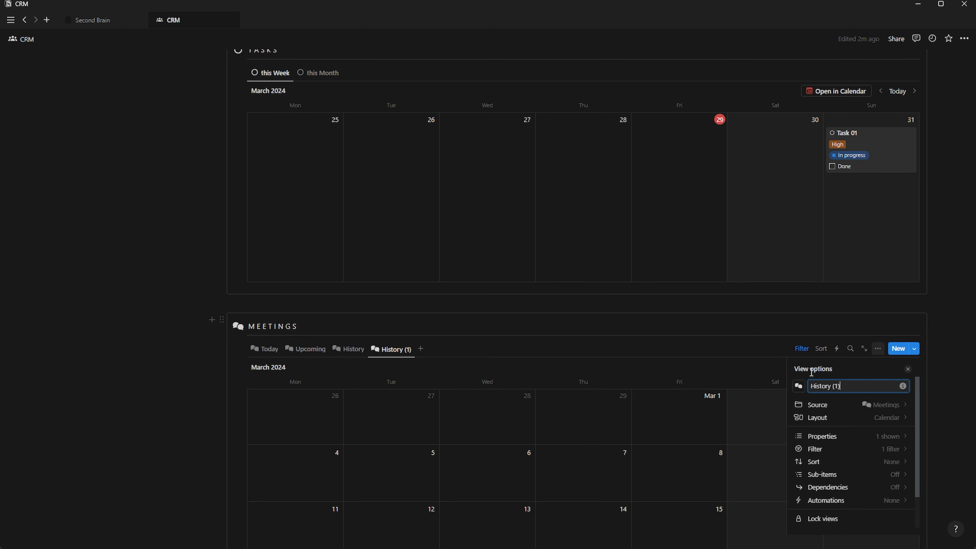
{"action": "left_click", "coordinate": [888, 449]}
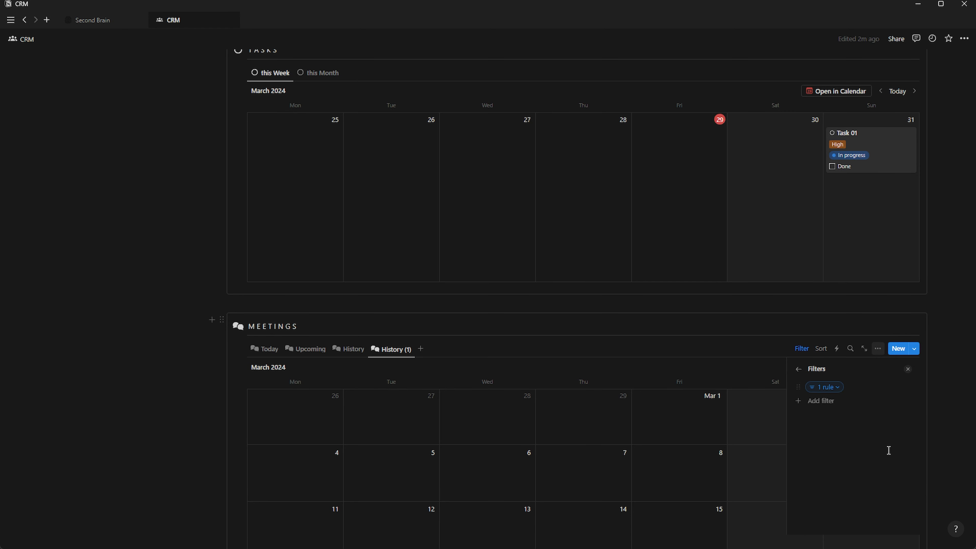
{"action": "left_click", "coordinate": [837, 387]}
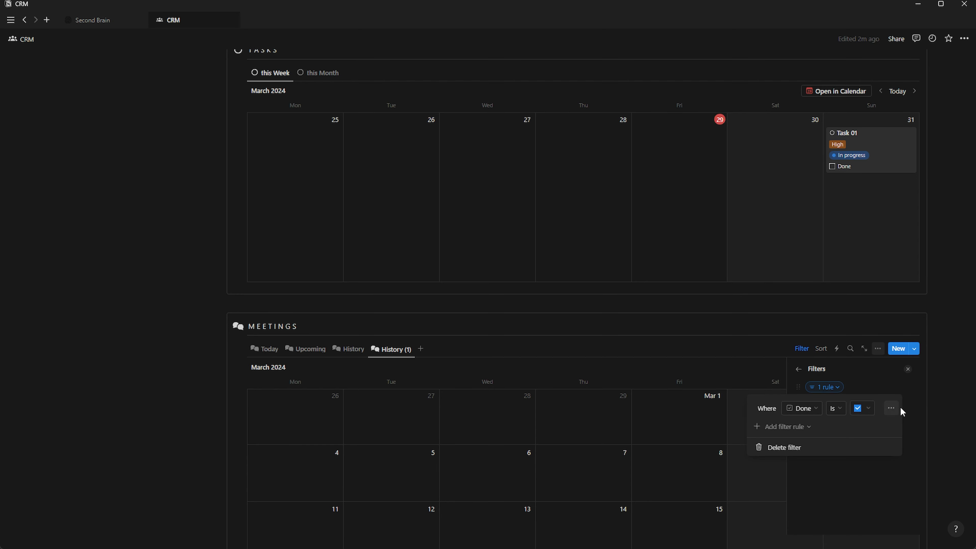
{"action": "left_click", "coordinate": [891, 408]}
{"action": "left_click", "coordinate": [888, 424]}
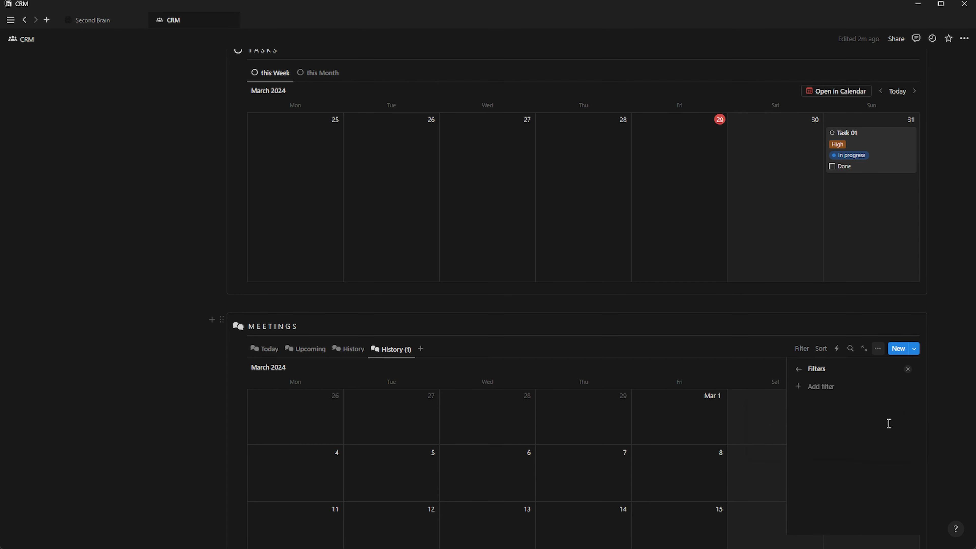
Show the Link, Contacts and Companies properties in the Meetings calendar, ordered Contacts, Companies, Link, Done
{"action": "left_click", "coordinate": [800, 370]}
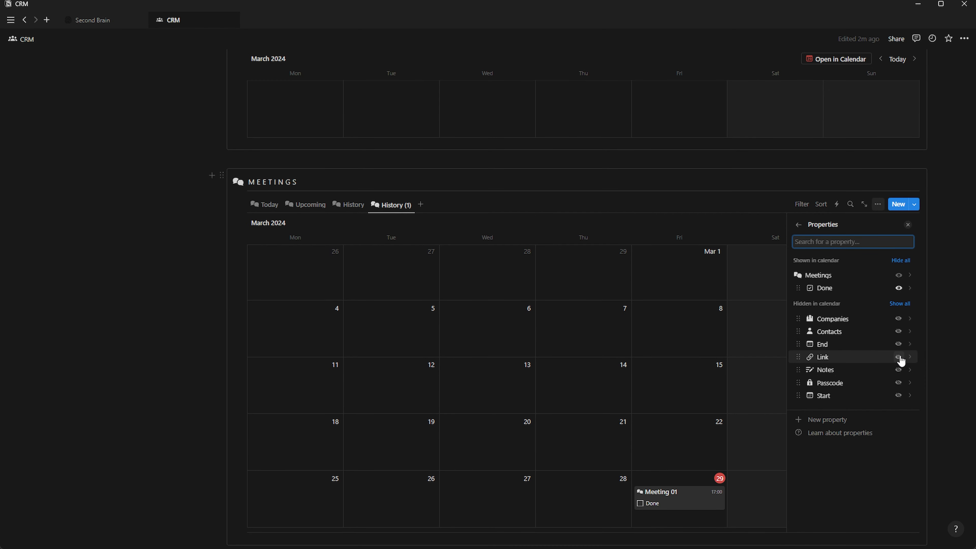
{"action": "left_click", "coordinate": [899, 358]}
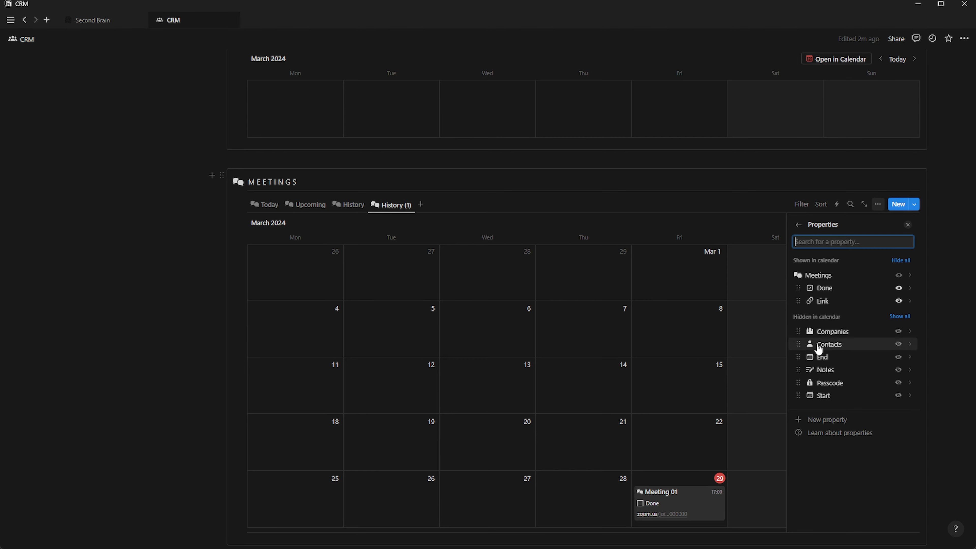
{"action": "left_click", "coordinate": [894, 345]}
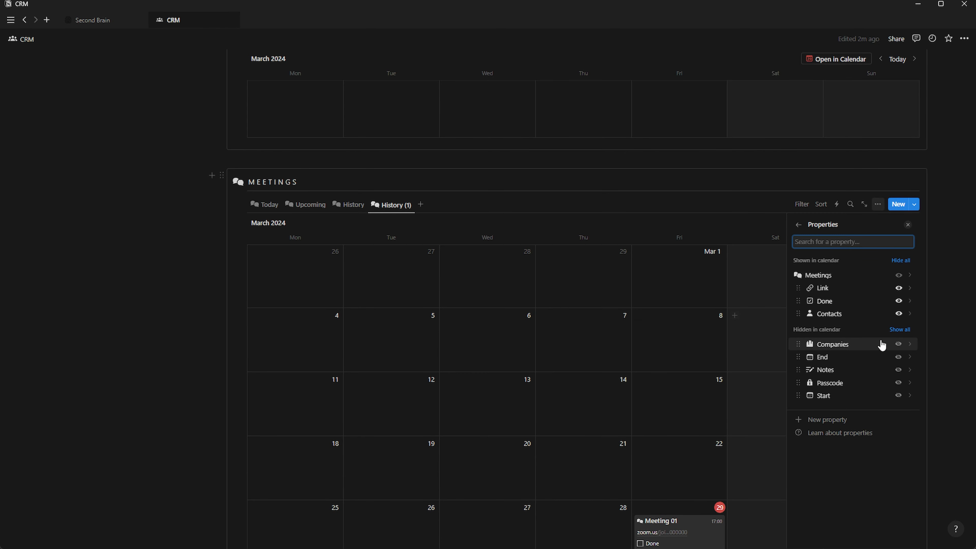
{"action": "left_click", "coordinate": [898, 344]}
{"action": "mouse_move", "coordinate": [798, 300]}
{"action": "left_mouse_down"}
{"action": "mouse_move", "coordinate": [797, 320]}
{"action": "mouse_move", "coordinate": [804, 315]}
{"action": "left_mouse_up"}
{"action": "left_click", "coordinate": [908, 225]}
{"action": "scroll", "coordinate": [677, 384], "scroll_direction": "down", "scroll_amount": 5}
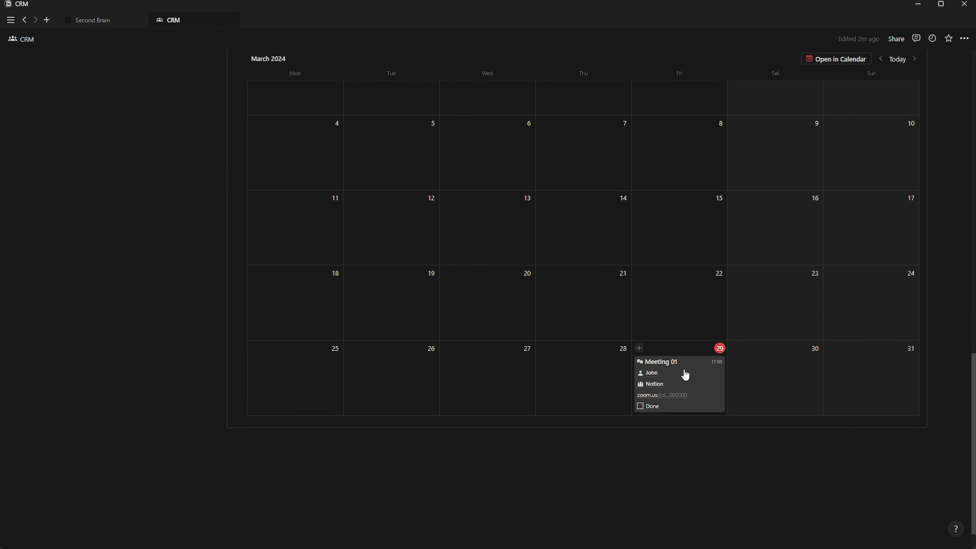
Add a callout titled NOTES below the Meetings section and give it the notes-with-pencil icon
{"action": "left_click", "coordinate": [259, 392]}
{"action": "type", "text": "/ca"}
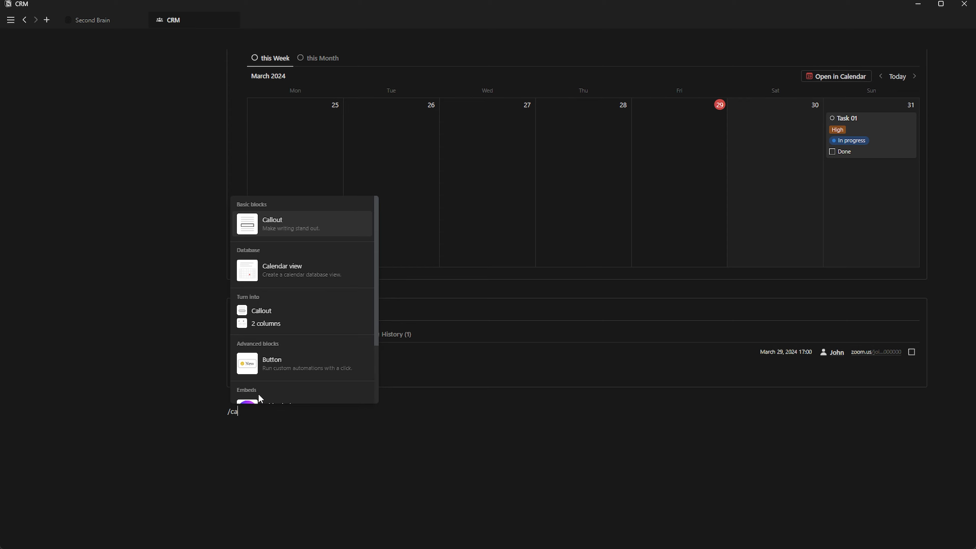
{"action": "key", "text": "Return"}
{"action": "type", "text": "NOTES"}
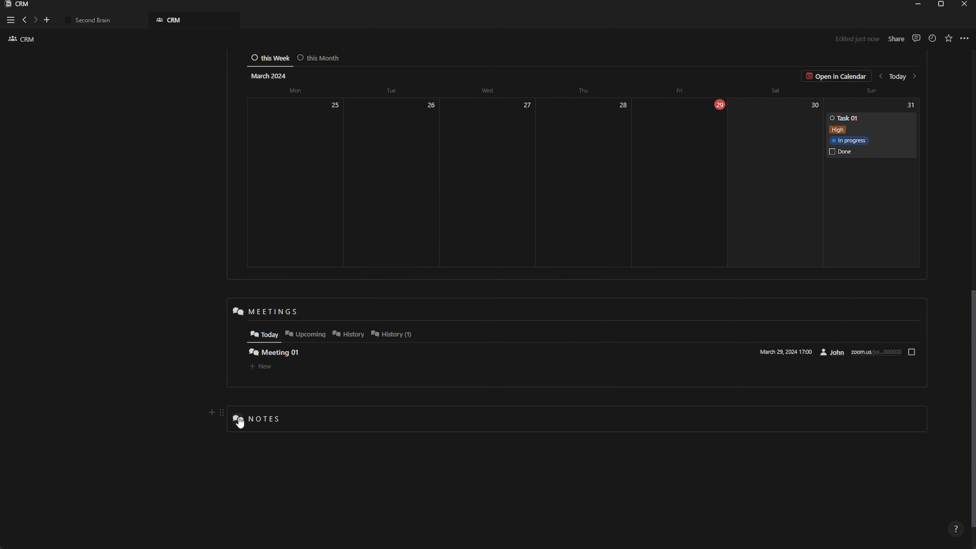
{"action": "left_click", "coordinate": [238, 419]}
{"action": "left_click", "coordinate": [185, 331]}
Insert a divider and nest it inside the NOTES callout below the title
{"action": "type", "text": "-"}
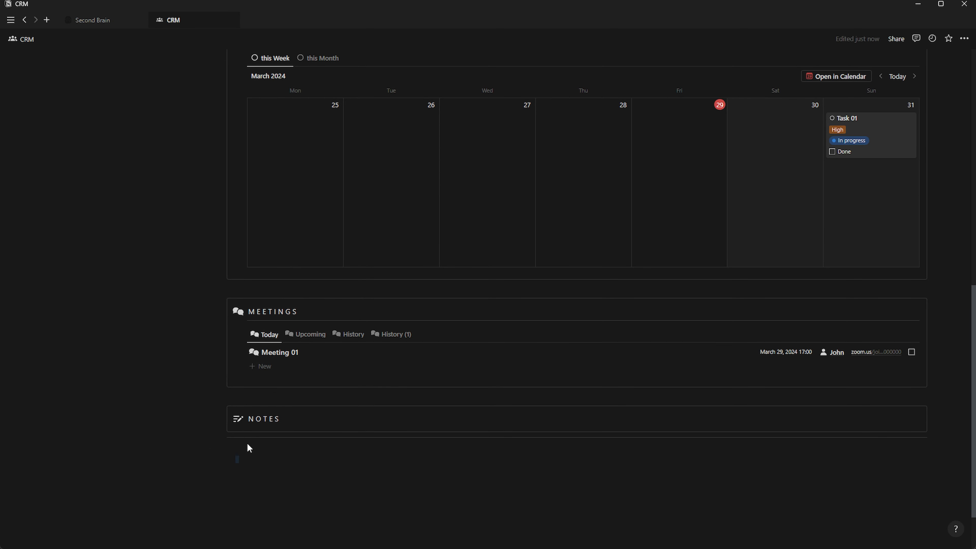
{"action": "left_click_drag", "start_coordinate": [248, 447], "coordinate": [238, 431]}
{"action": "key", "text": "Tab"}
Insert a linked view of the Notes database inside the NOTES callout below the divider
{"action": "left_click", "coordinate": [276, 440]}
{"action": "type", "text": "/link"}
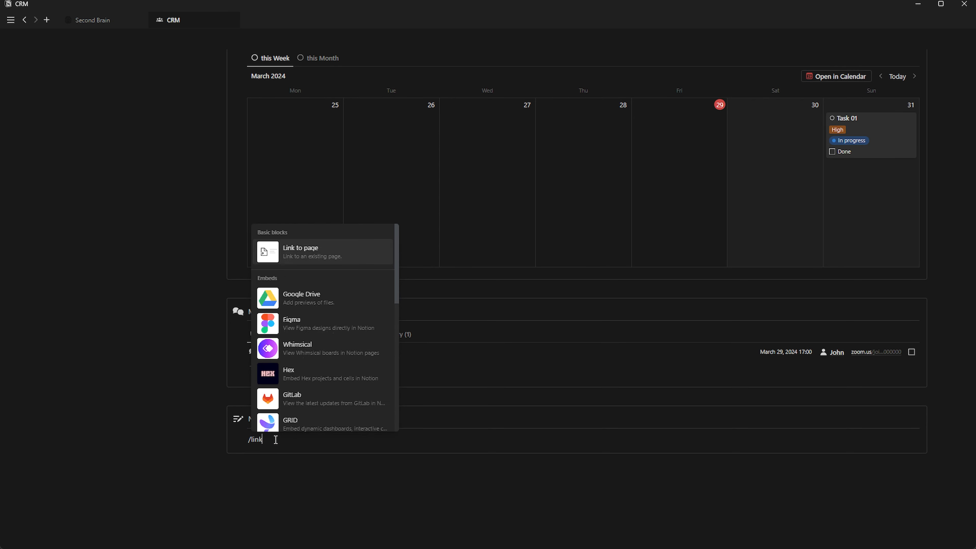
{"action": "scroll", "coordinate": [312, 397], "scroll_direction": "down", "scroll_amount": 5}
{"action": "left_click", "coordinate": [312, 397]}
{"action": "left_click", "coordinate": [815, 396]}
{"action": "left_click", "coordinate": [818, 294]}
Set the Notes view to a gallery layout with the database title hidden, card preview None and card size Small
{"action": "left_click", "coordinate": [826, 325]}
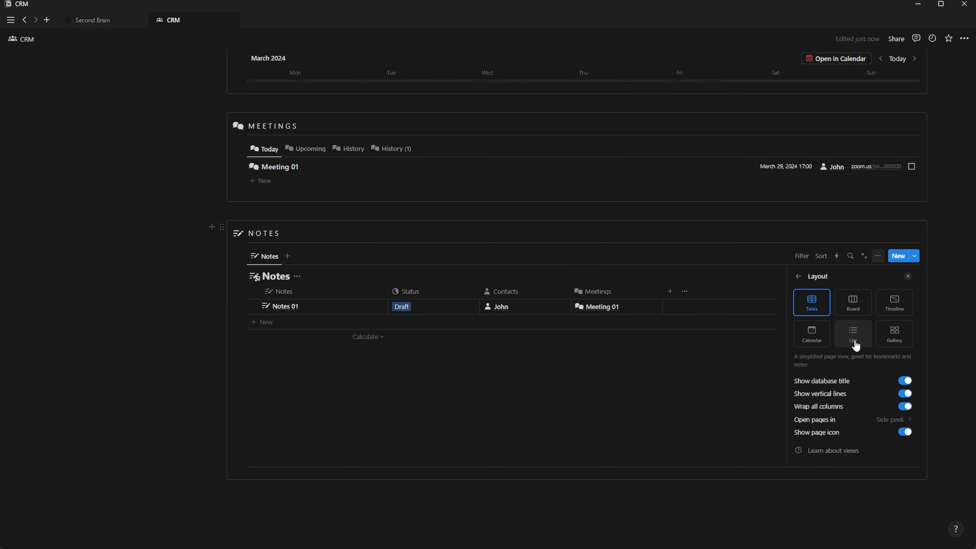
{"action": "left_click", "coordinate": [889, 342]}
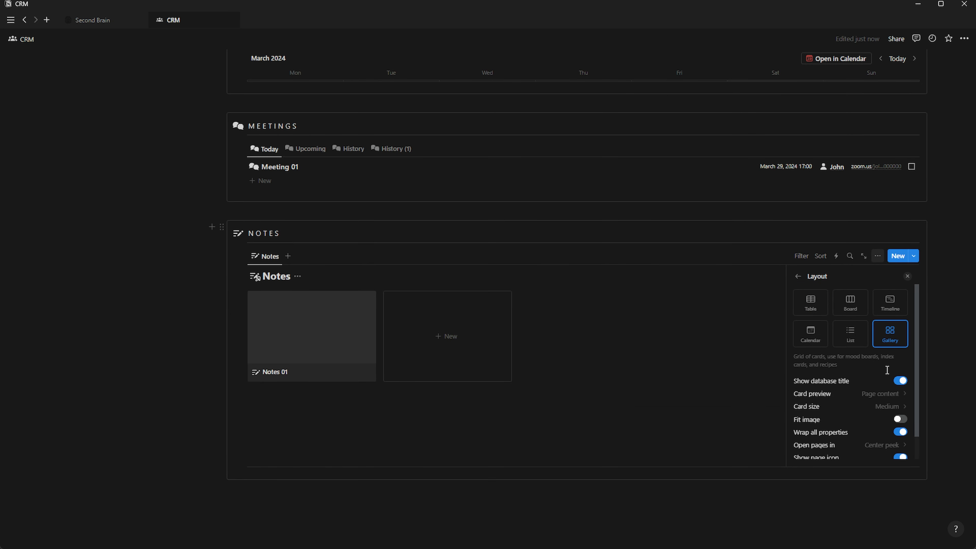
{"action": "left_click", "coordinate": [894, 382]}
{"action": "left_click", "coordinate": [883, 397]}
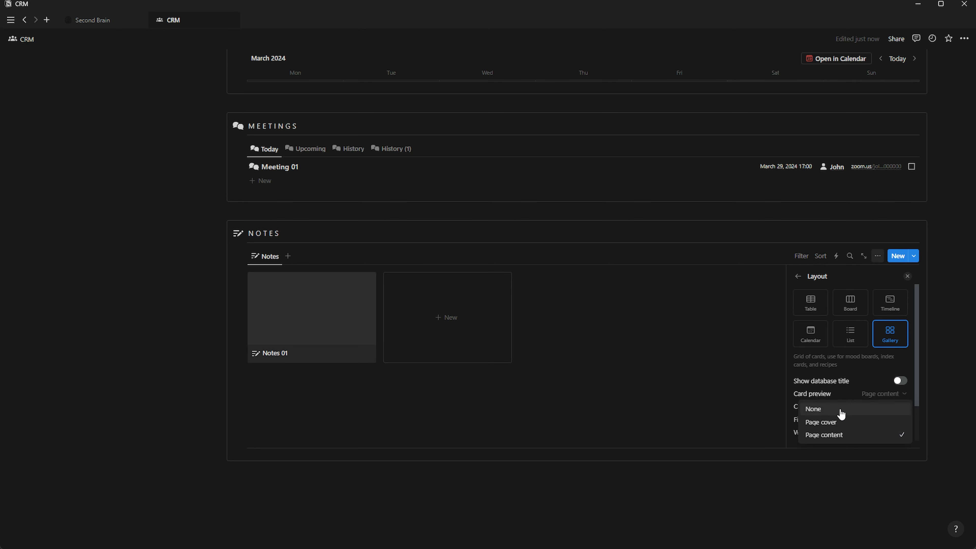
{"action": "left_click", "coordinate": [839, 410]}
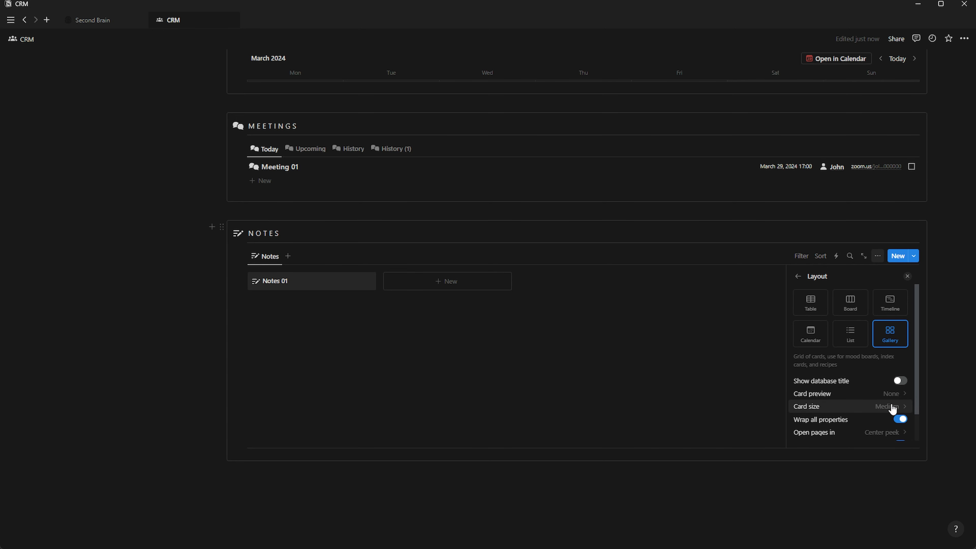
{"action": "left_click", "coordinate": [888, 408]}
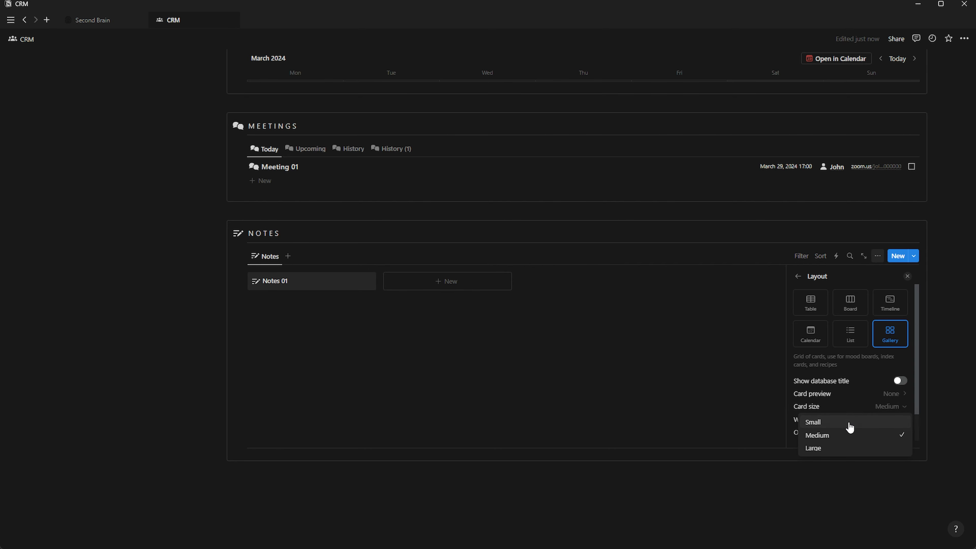
{"action": "left_click", "coordinate": [850, 423]}
{"action": "scroll", "coordinate": [852, 408], "scroll_direction": "down", "scroll_amount": 1}
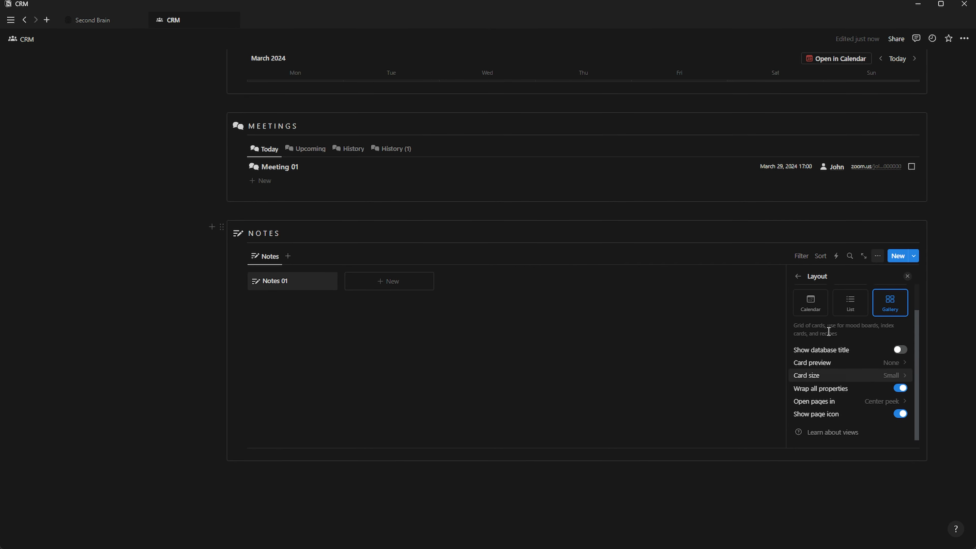
Show the Contacts and Meetings properties on the Notes gallery cards
{"action": "left_click", "coordinate": [798, 276]}
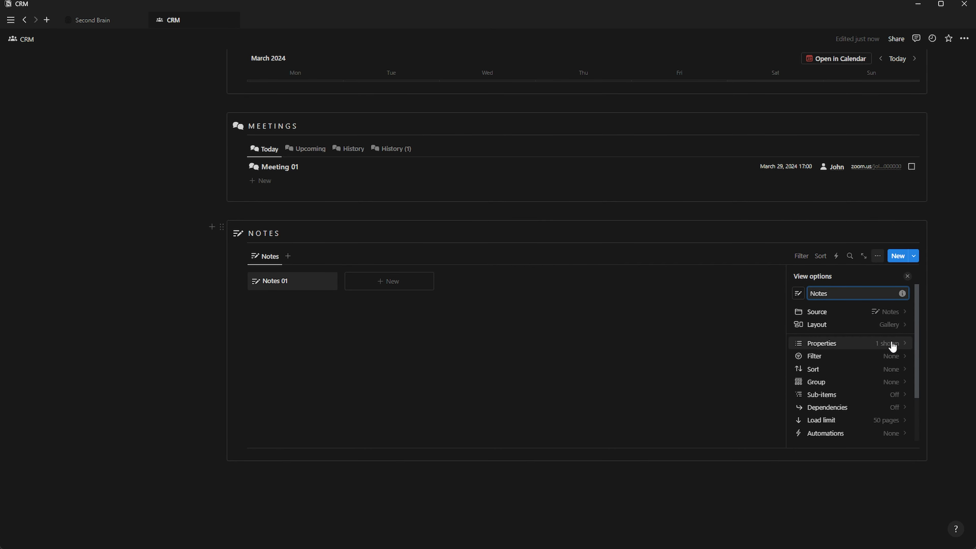
{"action": "left_click", "coordinate": [833, 343]}
{"action": "left_click", "coordinate": [898, 357]}
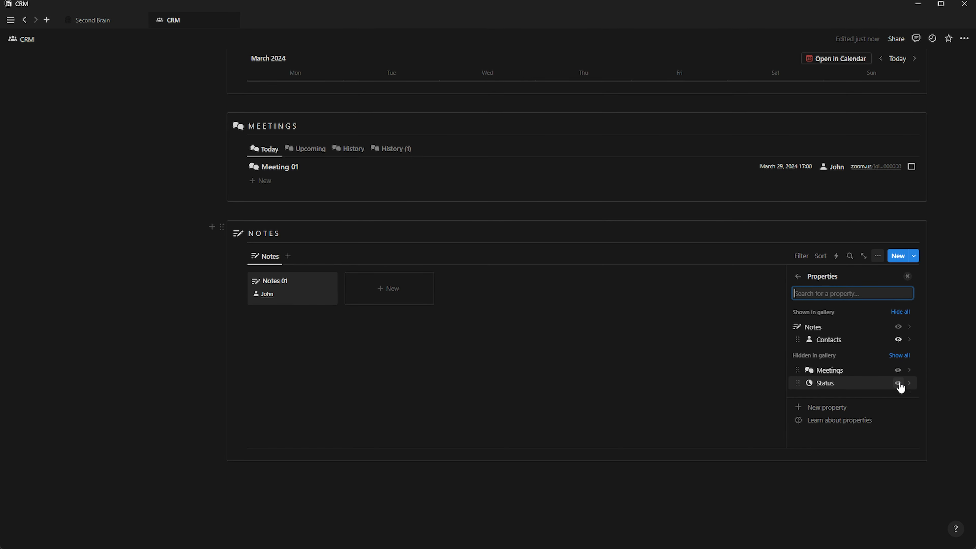
{"action": "left_click", "coordinate": [897, 370]}
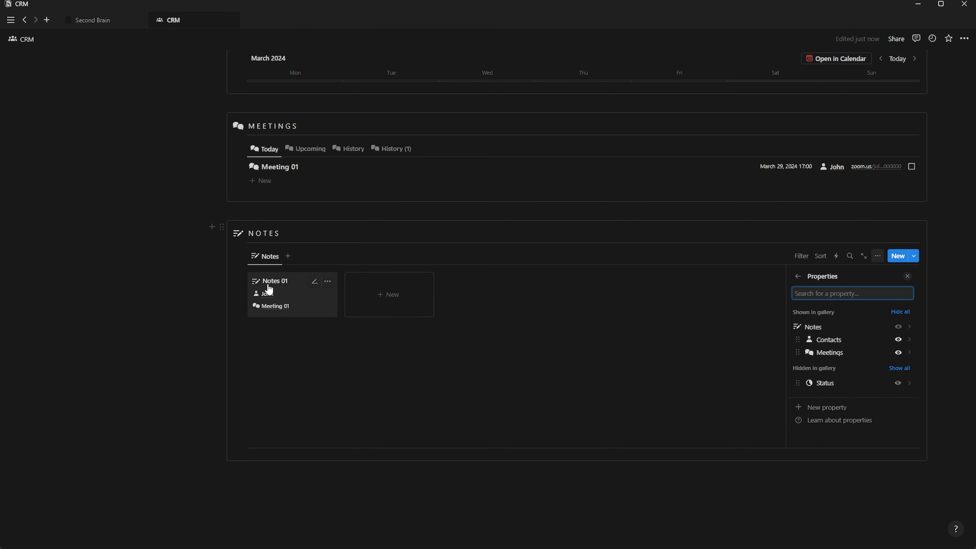
{"action": "left_click", "coordinate": [908, 276]}
Filter the Notes gallery to entries whose Status is Draft
{"action": "left_click", "coordinate": [878, 316]}
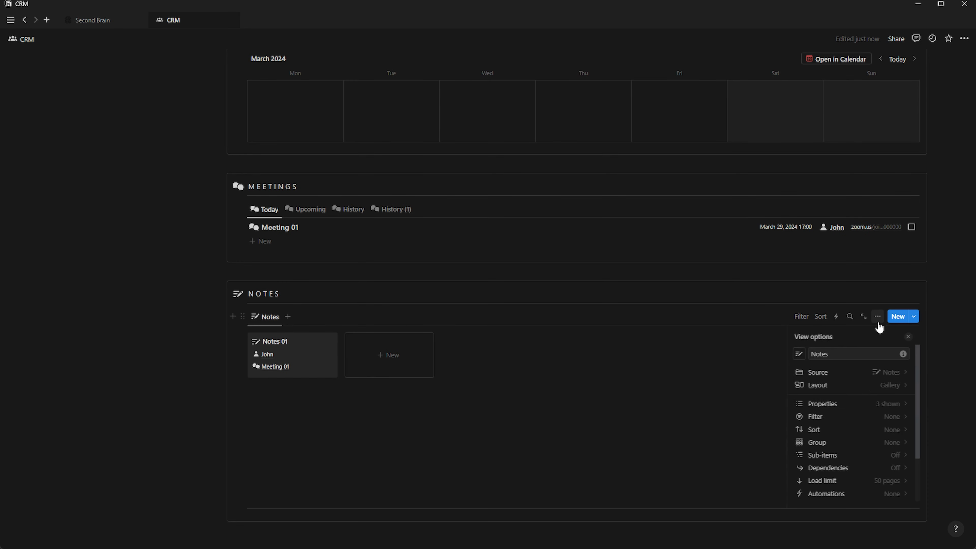
{"action": "left_click", "coordinate": [890, 423]}
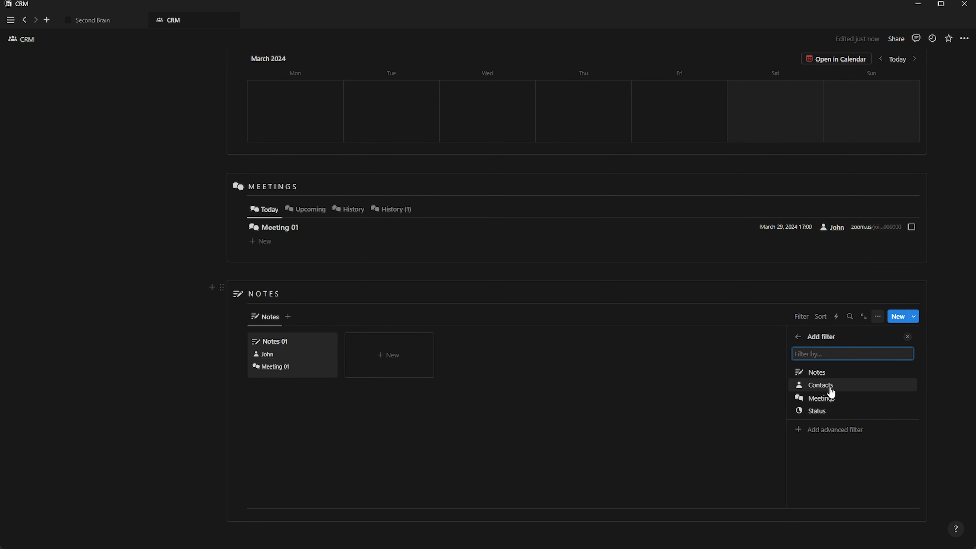
{"action": "left_click", "coordinate": [818, 410]}
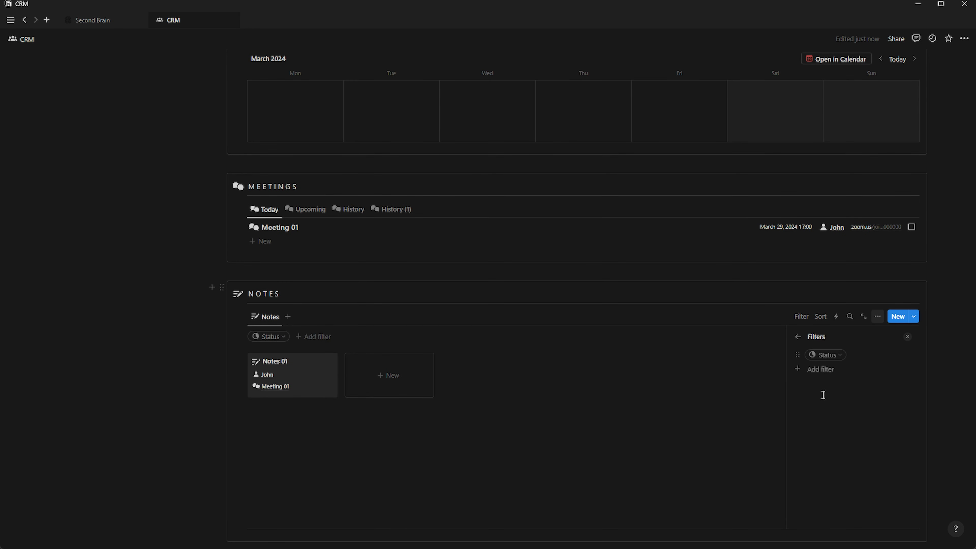
{"action": "left_click", "coordinate": [828, 361]}
{"action": "left_click", "coordinate": [777, 404]}
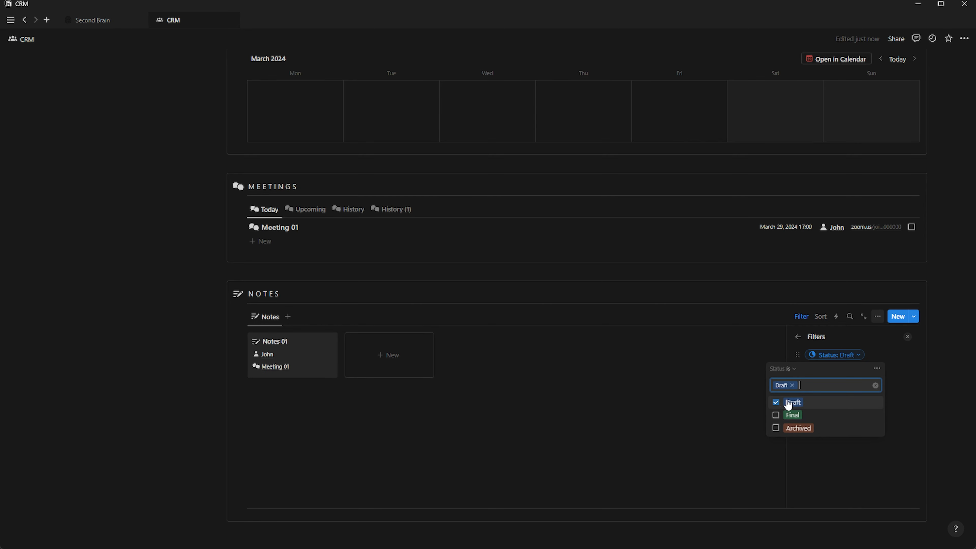
{"action": "left_click", "coordinate": [907, 338]}
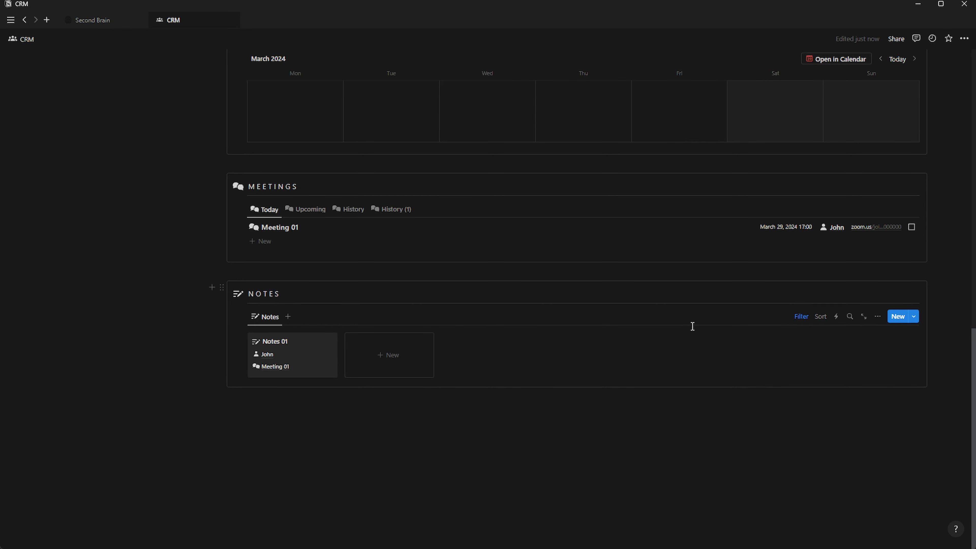
Rename the Notes gallery view as Draft
{"action": "left_click", "coordinate": [268, 318]}
{"action": "left_click", "coordinate": [300, 339]}
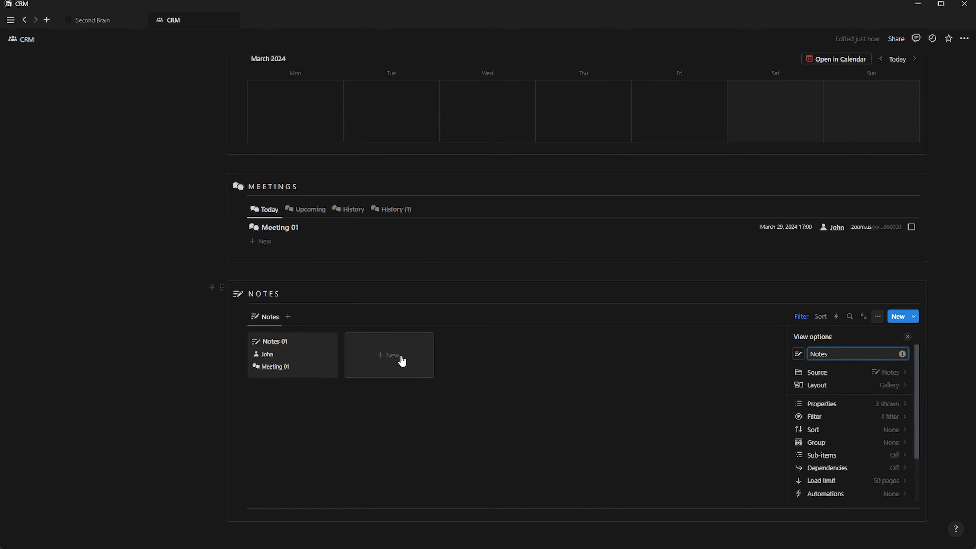
{"action": "key", "text": "ctrl+a"}
{"action": "key", "text": "BackSpace"}
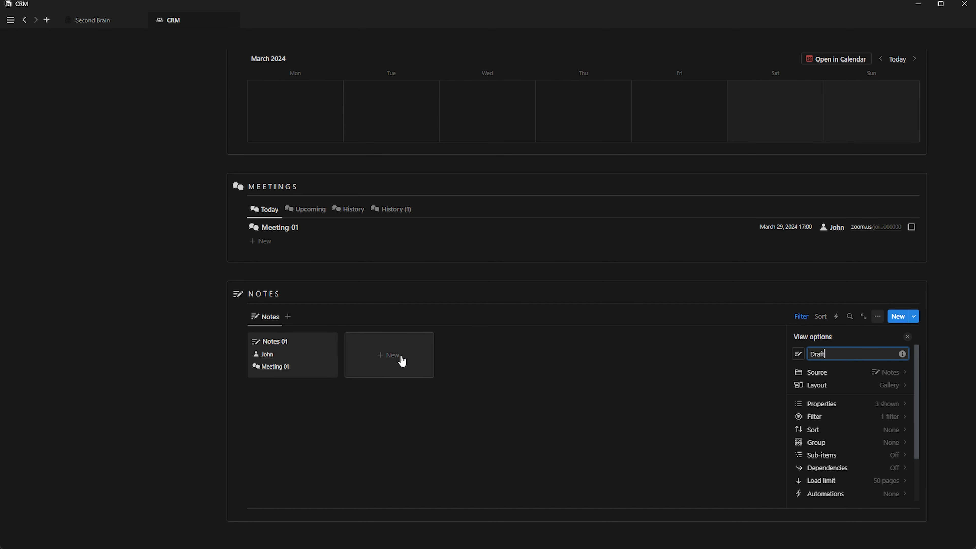
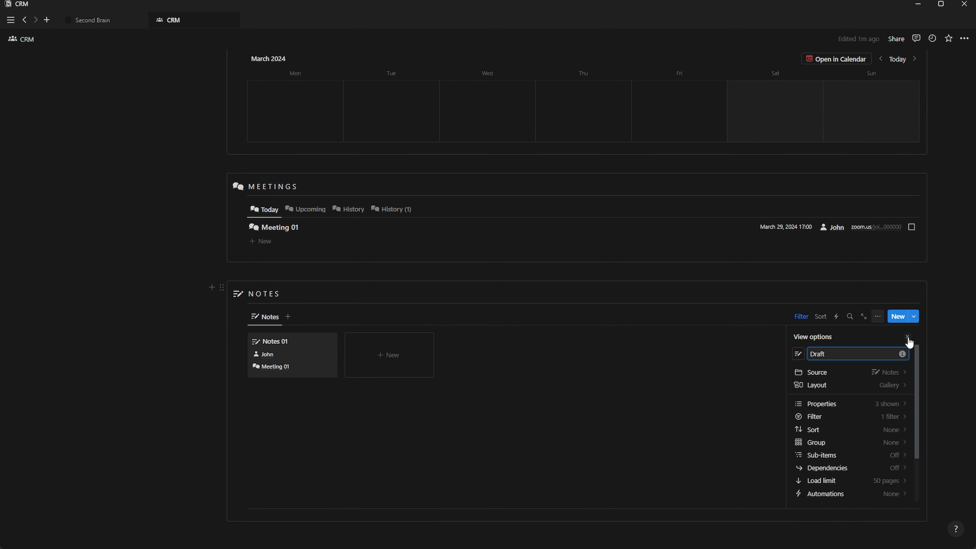
{"action": "left_click", "coordinate": [908, 338]}
Duplicate the Draft view in the NOTES section and name the copy Final
{"action": "left_click", "coordinate": [268, 318]}
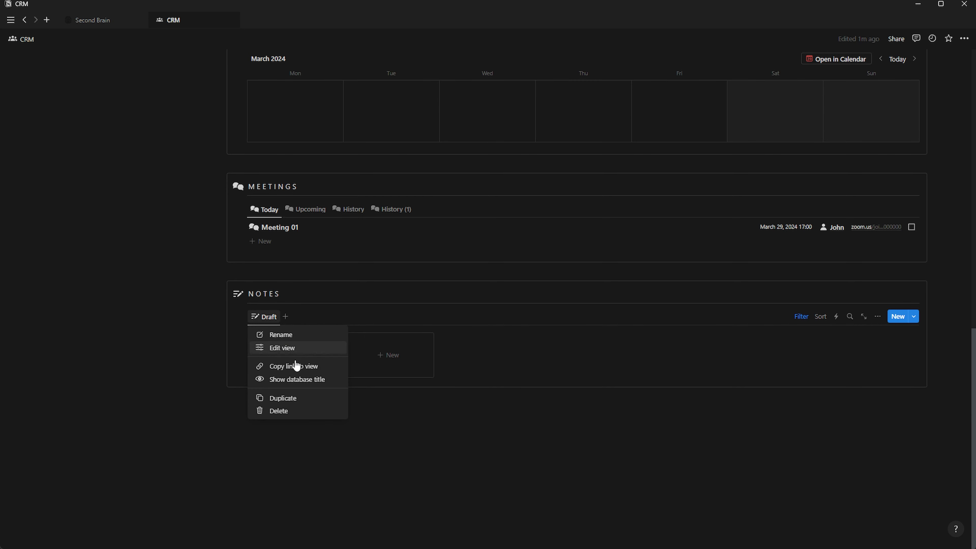
{"action": "left_click", "coordinate": [286, 398]}
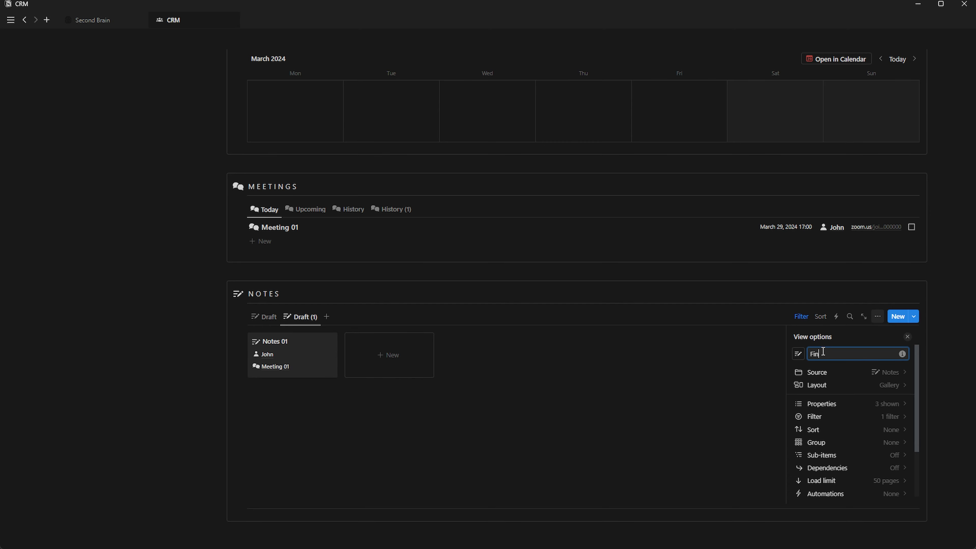
{"action": "type", "text": "Final"}
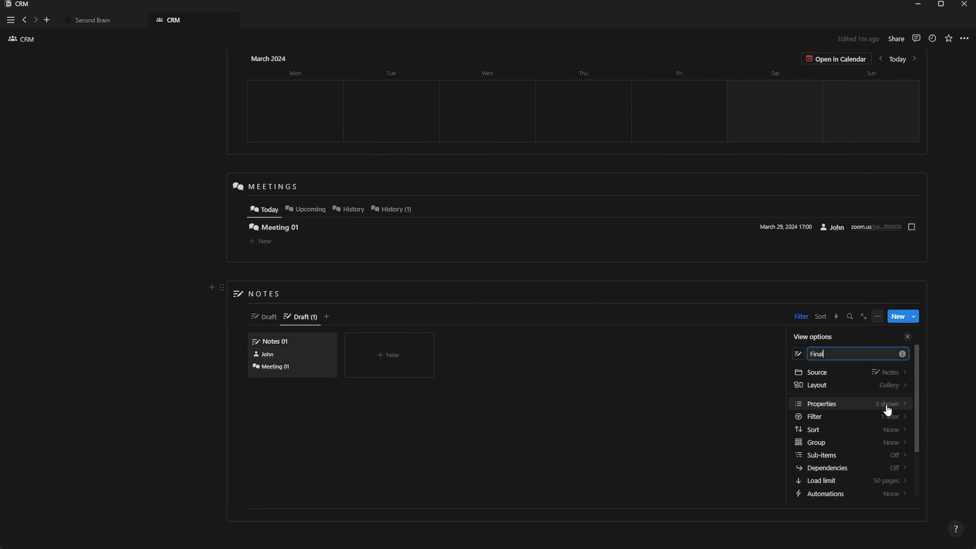
Change the Final view's Status filter to Final only, clearing Draft
{"action": "left_click", "coordinate": [888, 415]}
{"action": "left_click", "coordinate": [839, 355]}
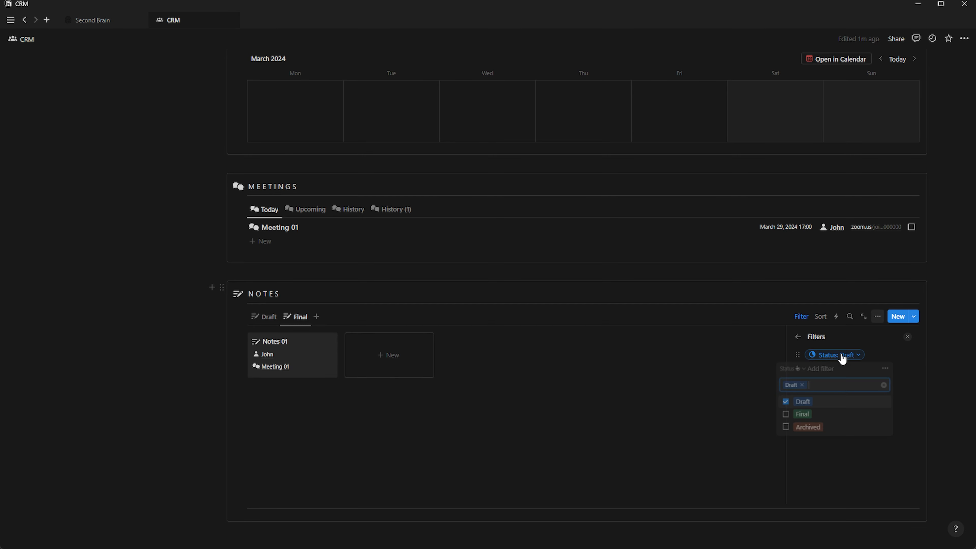
{"action": "left_click", "coordinate": [786, 415]}
{"action": "left_click", "coordinate": [785, 402]}
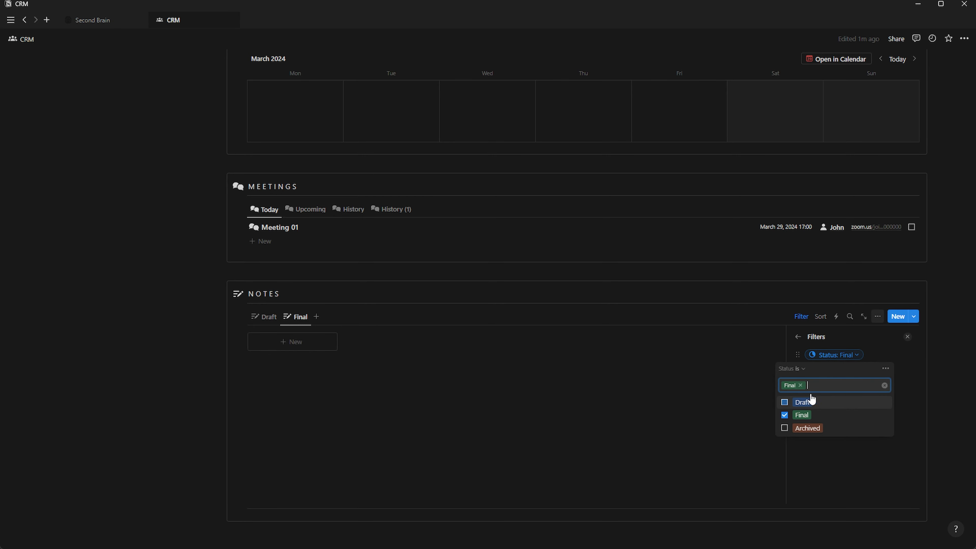
{"action": "left_click", "coordinate": [908, 338]}
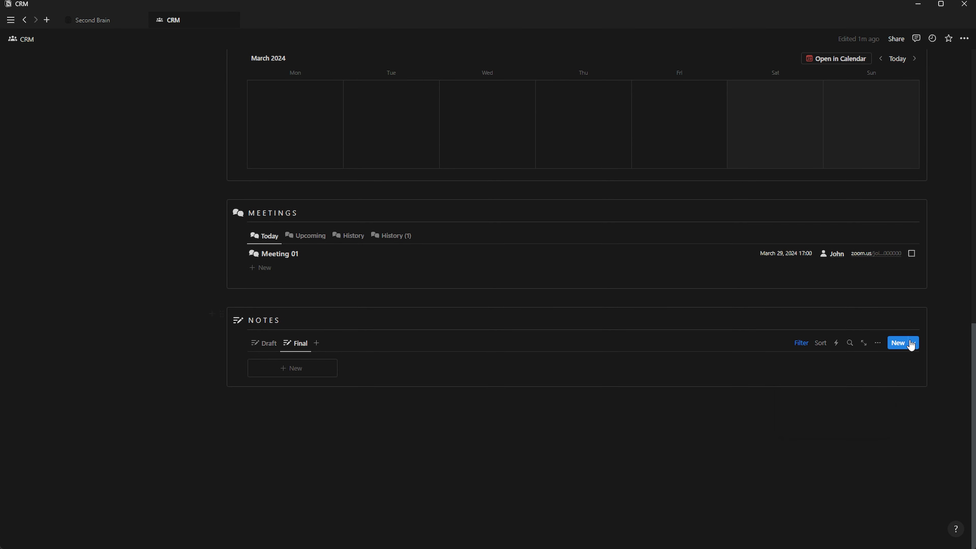
Duplicate the Final view, name the copy Archived and give it the archive box icon
{"action": "left_click", "coordinate": [299, 344]}
{"action": "left_click", "coordinate": [327, 426]}
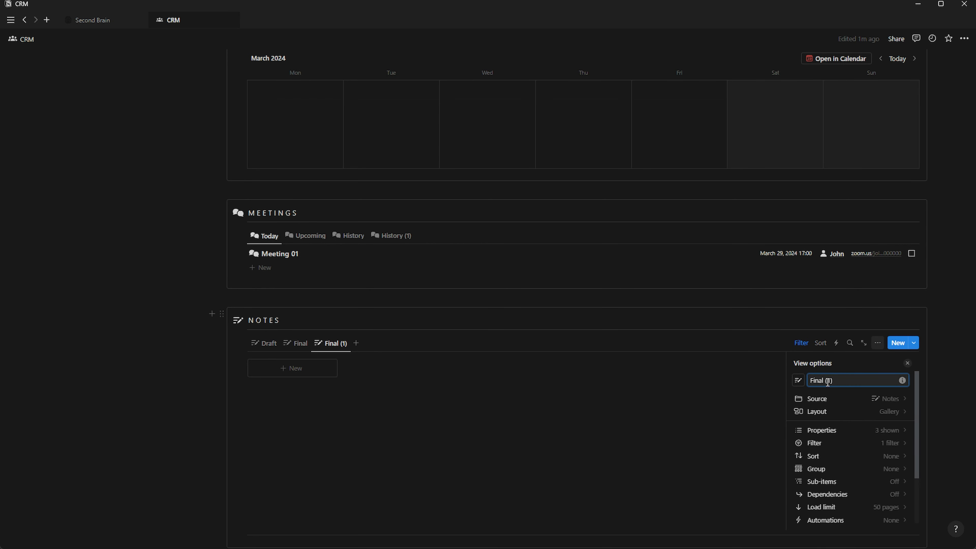
{"action": "key", "text": "BackSpace"}
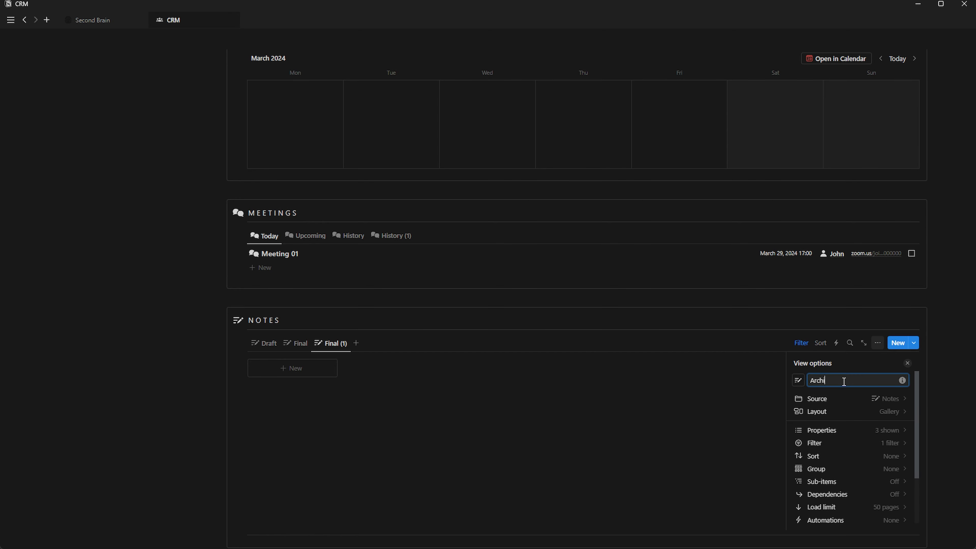
{"action": "left_click", "coordinate": [798, 381]}
{"action": "type", "text": "box"}
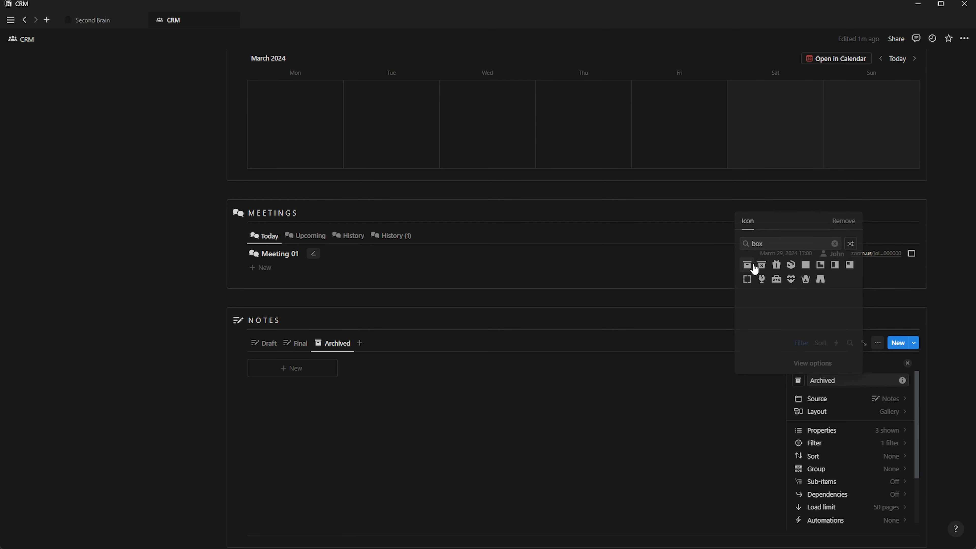
{"action": "left_click", "coordinate": [747, 265]}
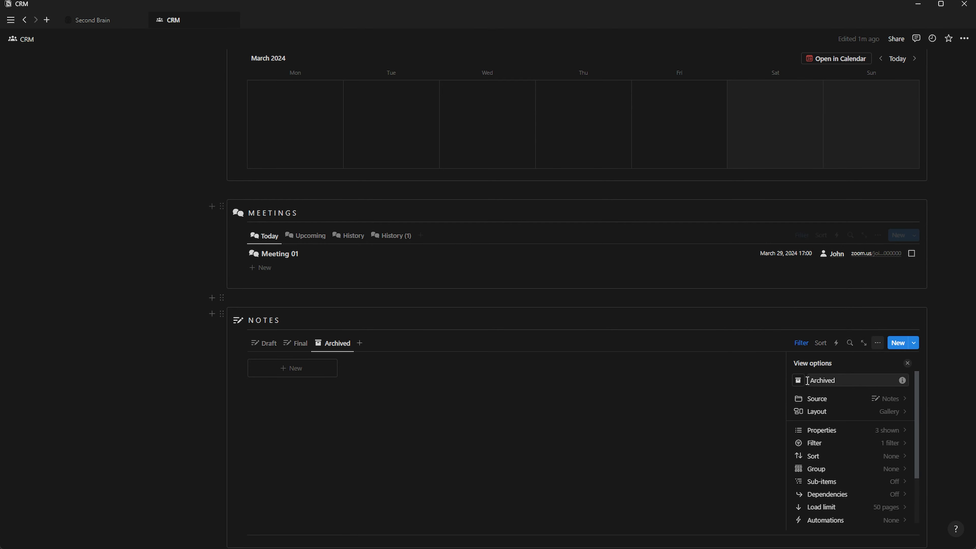
Change the Archived view's Status filter to Archived only, clearing Final
{"action": "left_click", "coordinate": [882, 445]}
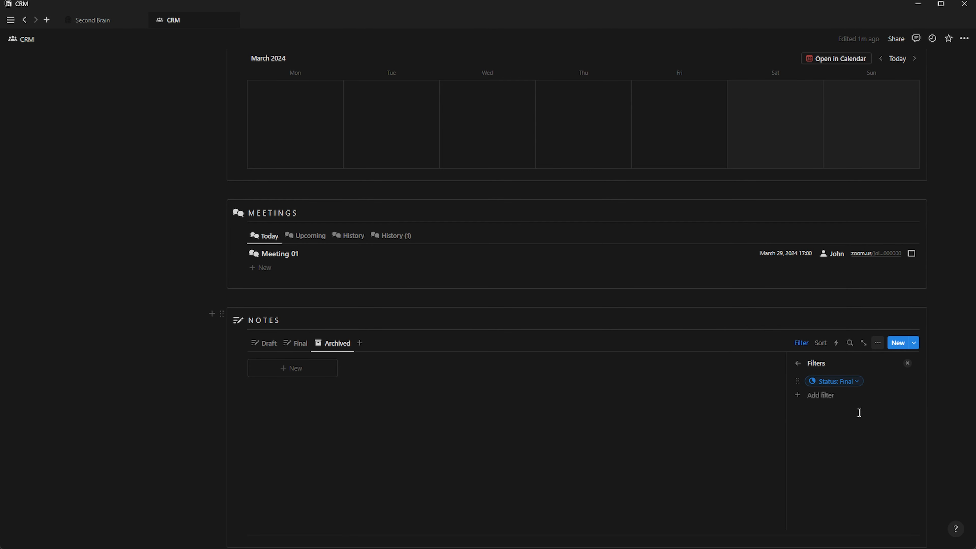
{"action": "left_click", "coordinate": [852, 388]}
{"action": "left_click", "coordinate": [785, 455]}
{"action": "left_click", "coordinate": [784, 441]}
{"action": "left_click", "coordinate": [907, 364]}
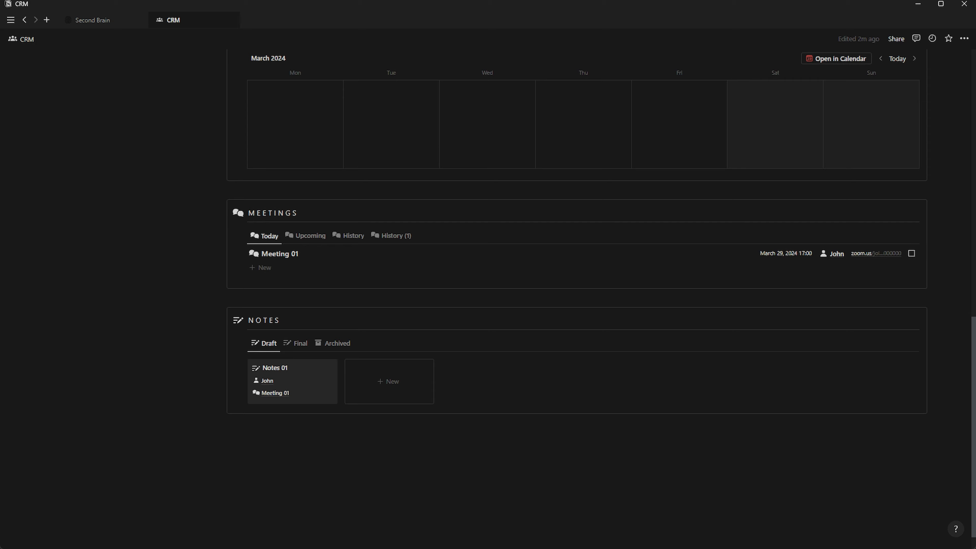
Insert a new sub-page in the NAVIGATION callout on the empty line above the Databases link
{"action": "scroll", "coordinate": [370, 380], "scroll_direction": "up", "scroll_amount": 10}
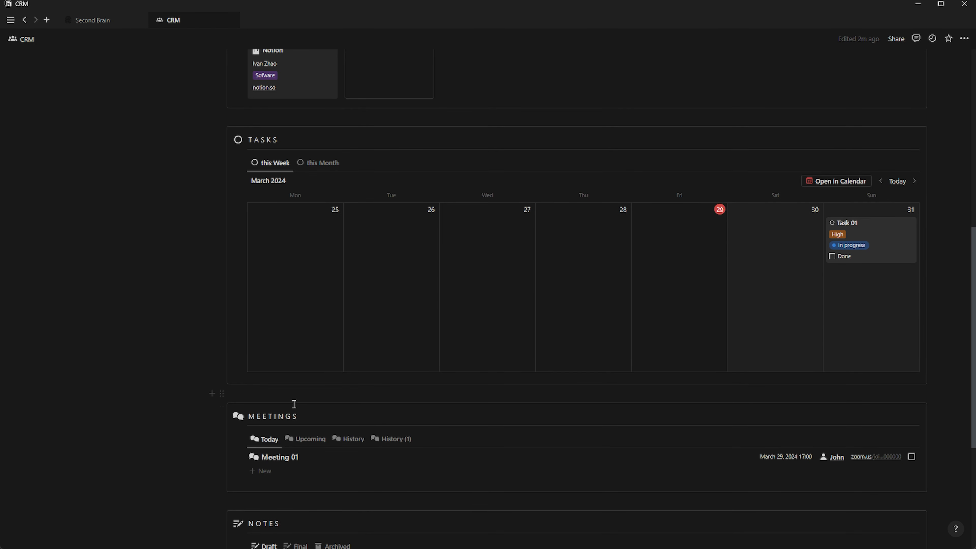
{"action": "scroll", "coordinate": [296, 404], "scroll_direction": "up", "scroll_amount": 4}
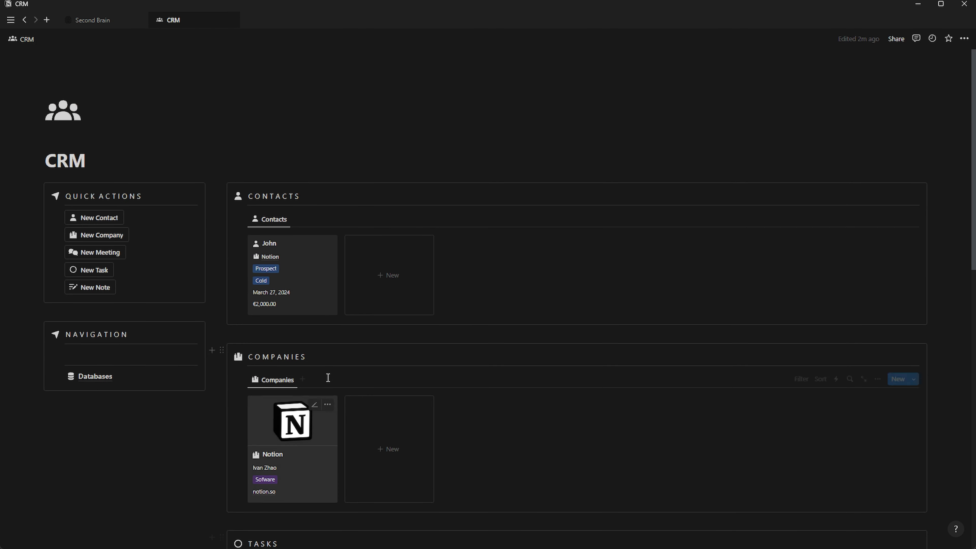
{"action": "left_click", "coordinate": [88, 352]}
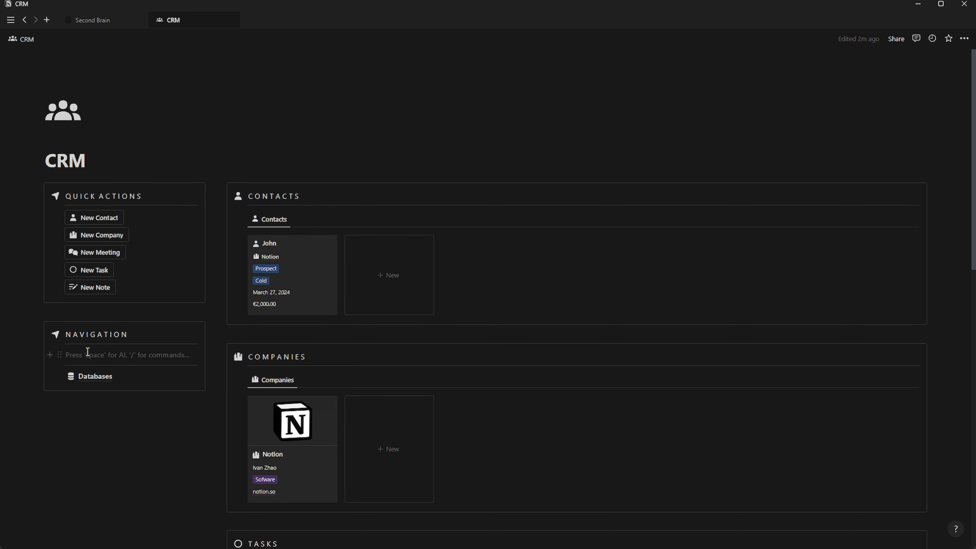
{"action": "type", "text": "/page"}
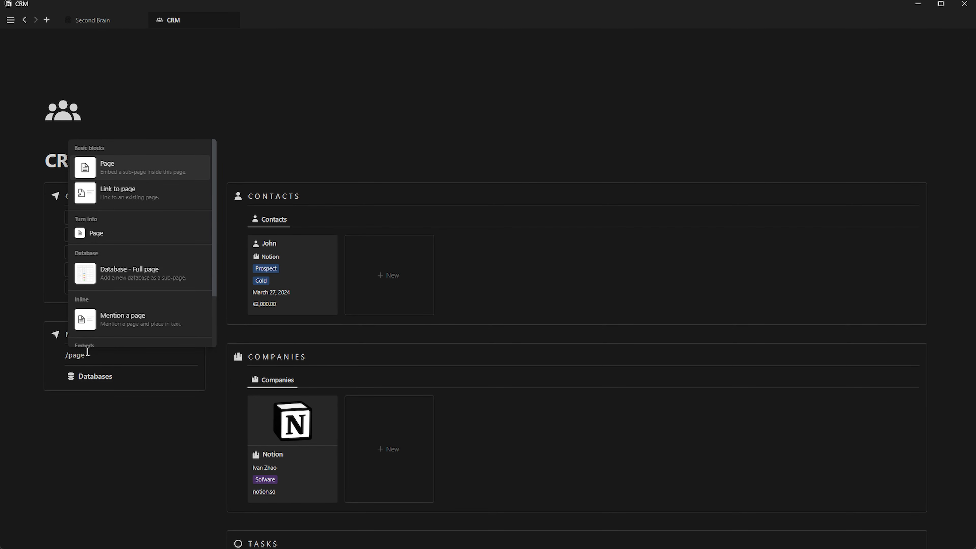
{"action": "key", "text": "Return"}
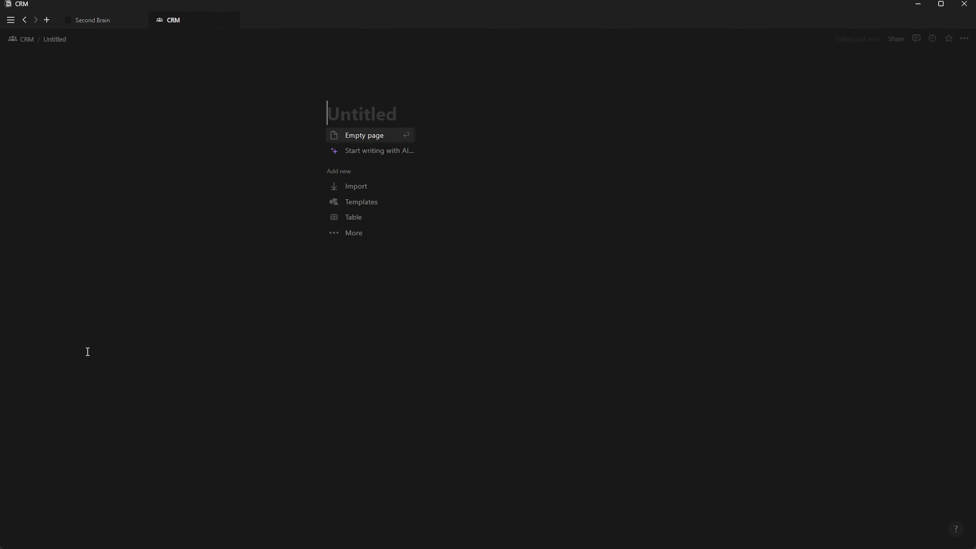
Title the new sub-page Companies and give it the grey city buildings icon
{"action": "type", "text": "Comapnies"}
{"action": "left_click", "coordinate": [375, 114]}
{"action": "key", "text": "BackSpace"}
{"action": "key", "text": "Right"}
{"action": "type", "text": "a"}
{"action": "left_click", "coordinate": [338, 93]}
{"action": "left_click", "coordinate": [289, 141]}
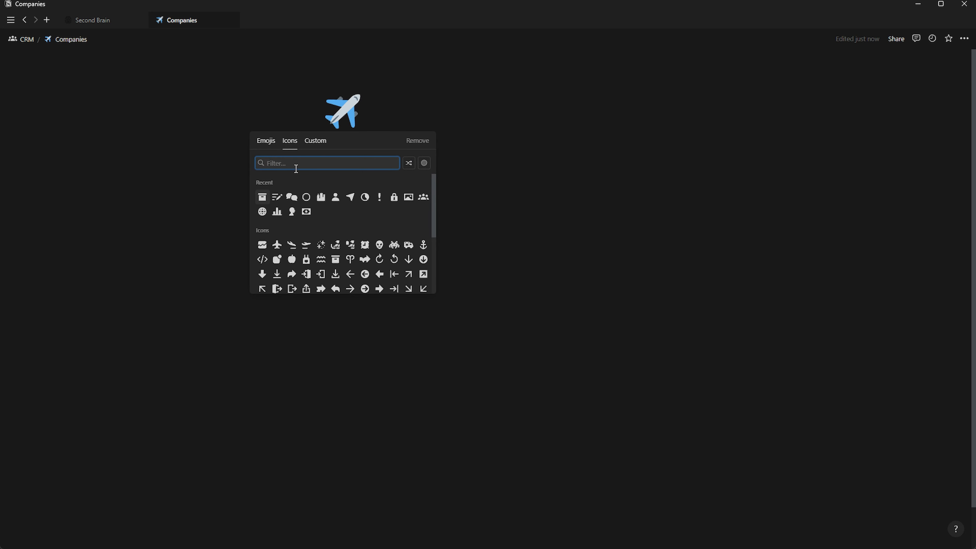
{"action": "left_click", "coordinate": [289, 214]}
Set the Companies page to full width and start an empty line in its body
{"action": "left_click", "coordinate": [965, 38]}
{"action": "left_click", "coordinate": [955, 105]}
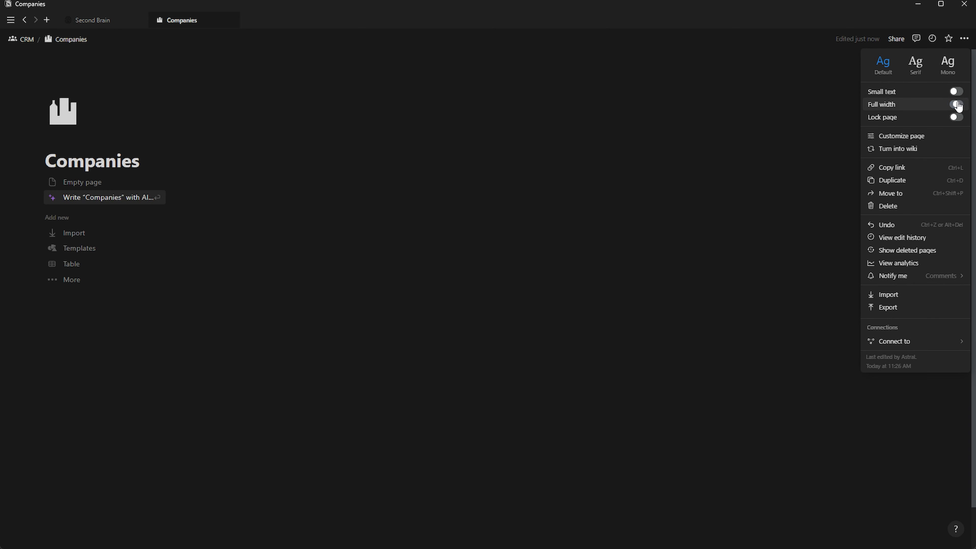
{"action": "left_click", "coordinate": [92, 308]}
{"action": "left_click", "coordinate": [91, 308]}
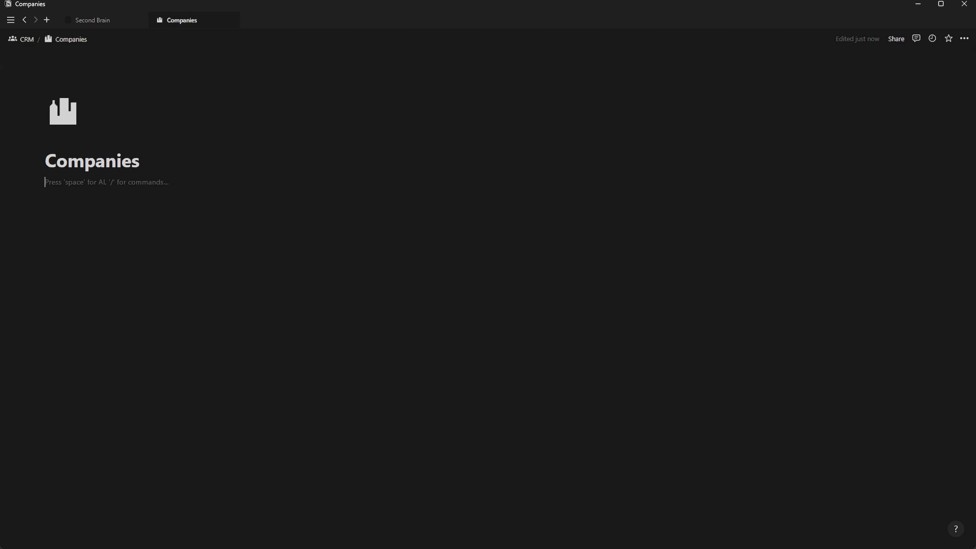
Return to the CRM page and copy the block link of the NAVIGATION callout
{"action": "left_click", "coordinate": [27, 40]}
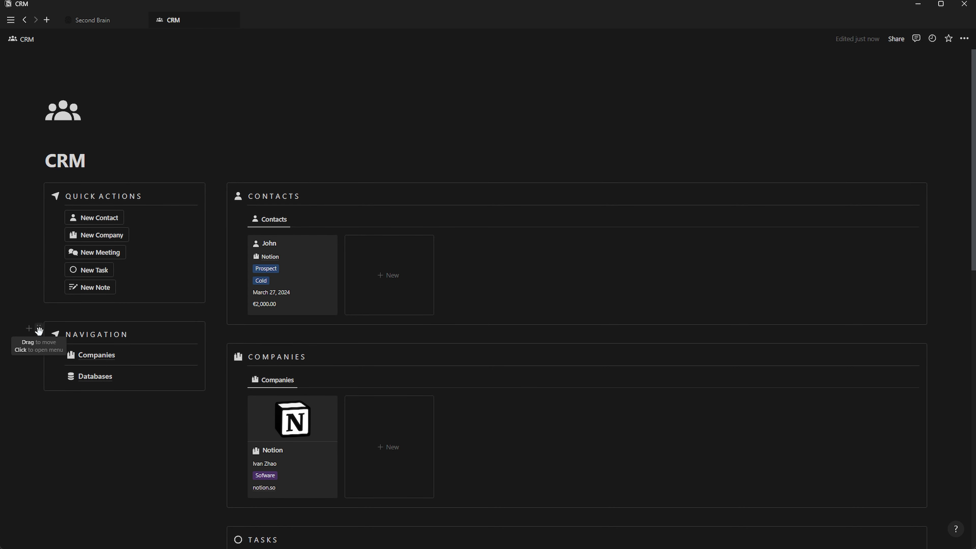
{"action": "left_click", "coordinate": [39, 329]}
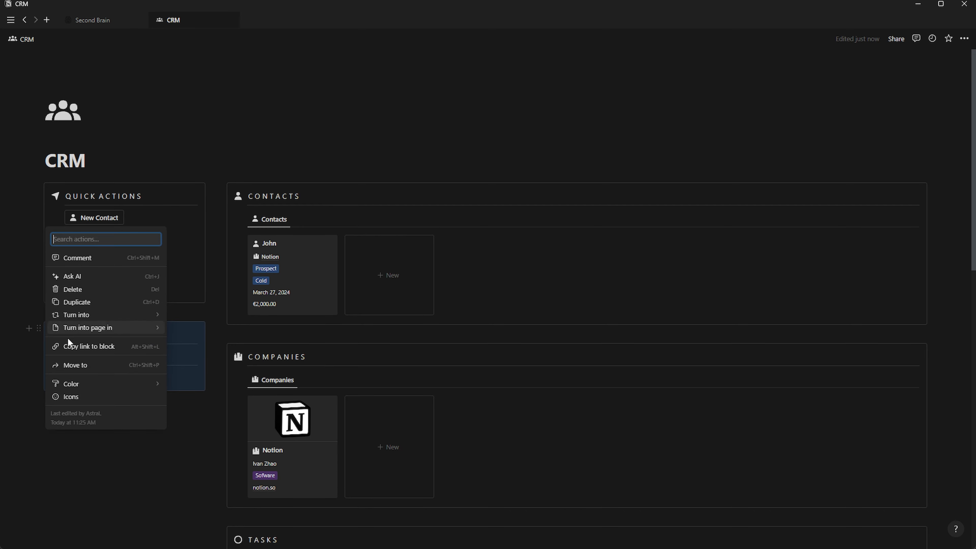
{"action": "left_click", "coordinate": [98, 346]}
Paste the NAVIGATION callout into the Companies page as a synced block and narrow its column
{"action": "left_click", "coordinate": [96, 349]}
{"action": "type", "text": "/lin"}
{"action": "key", "text": "BackSpace"}
{"action": "key", "text": "BackSpace"}
{"action": "key", "text": "BackSpace"}
{"action": "key", "text": "BackSpace"}
{"action": "key", "text": "ctrl+v"}
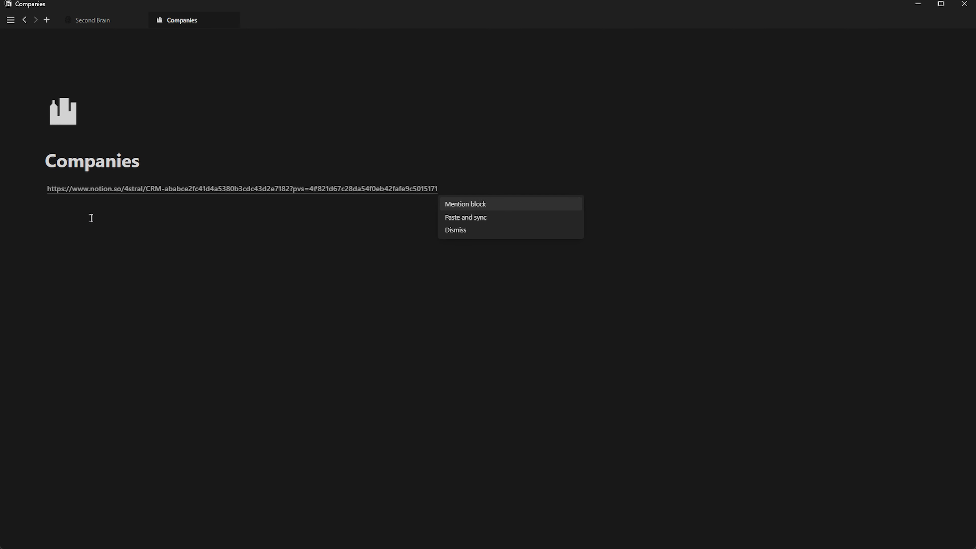
{"action": "key", "text": "Down"}
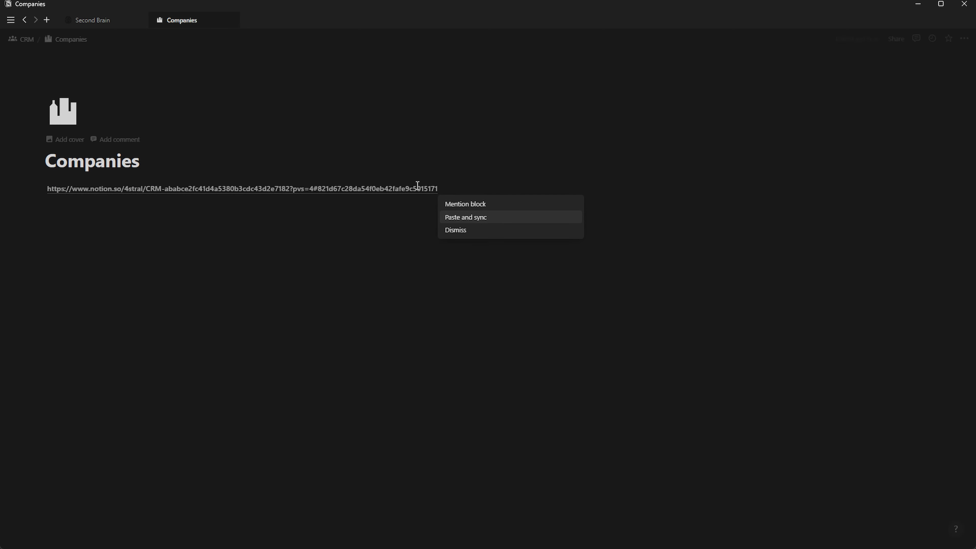
{"action": "left_click", "coordinate": [463, 218]}
{"action": "left_click_drag", "start_coordinate": [483, 211], "coordinate": [164, 232]}
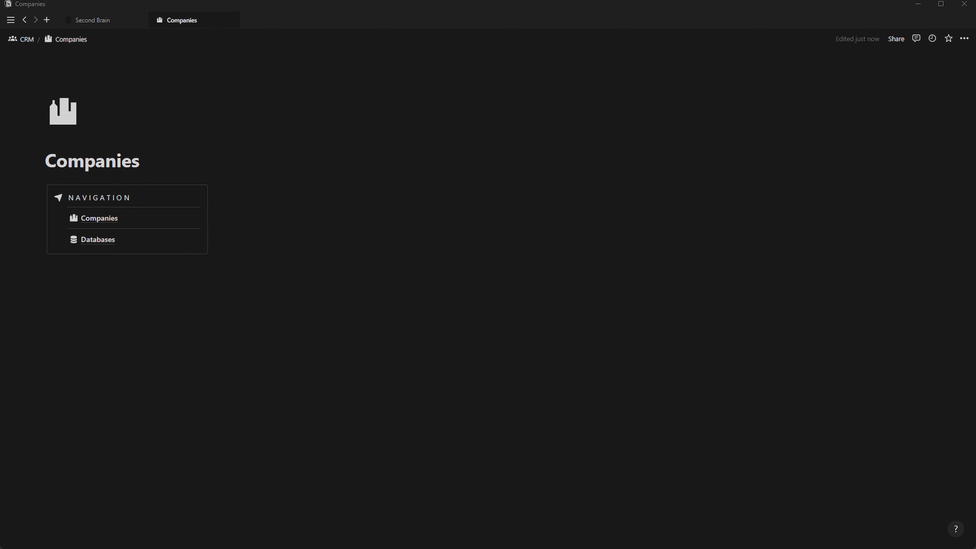
Add a divider directly under the Companies title, above the synced NAVIGATION callout
{"action": "left_click", "coordinate": [87, 268]}
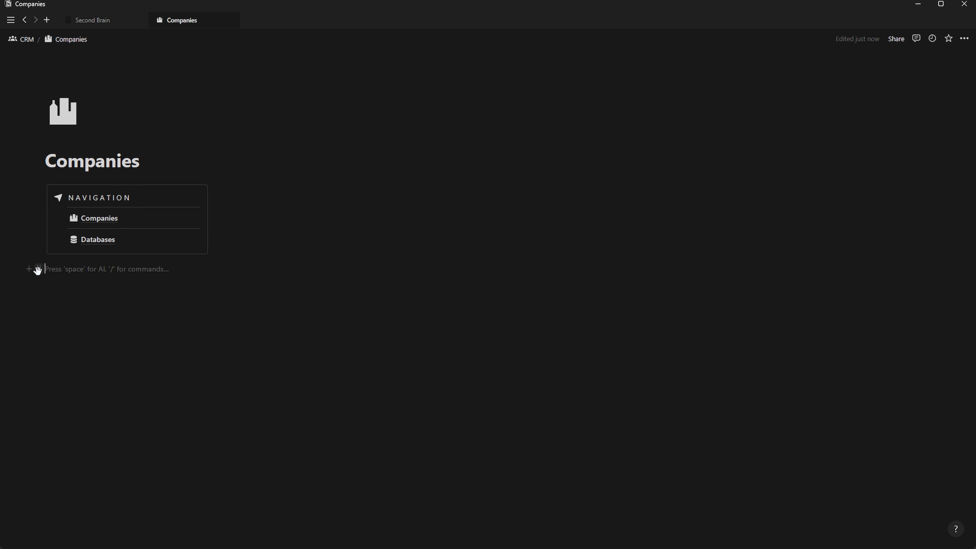
{"action": "left_click_drag", "start_coordinate": [38, 269], "coordinate": [73, 180]}
{"action": "left_click", "coordinate": [75, 182]}
{"action": "type", "text": "---"}
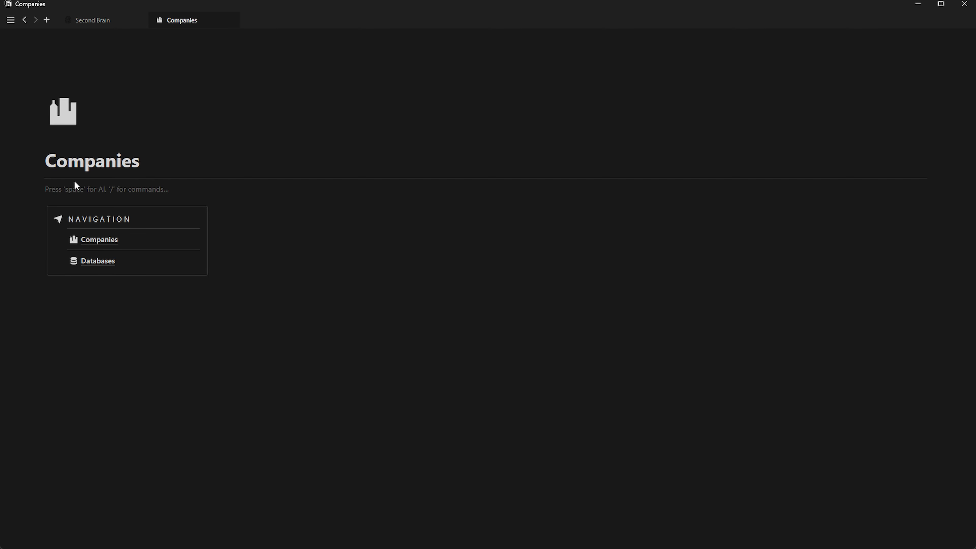
Insert a button below the divider, name it Back and give it the curved left arrow icon
{"action": "type", "text": "/butto"}
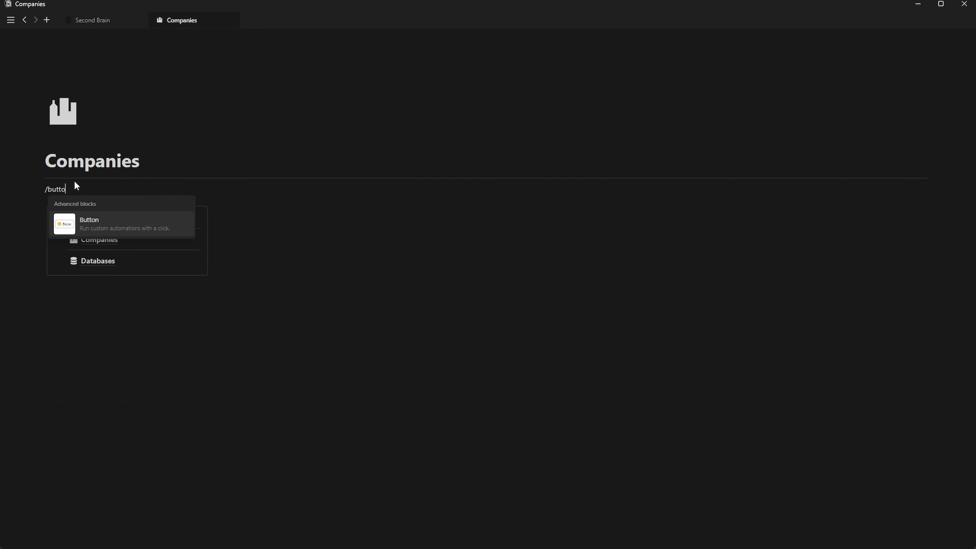
{"action": "key", "text": "Return"}
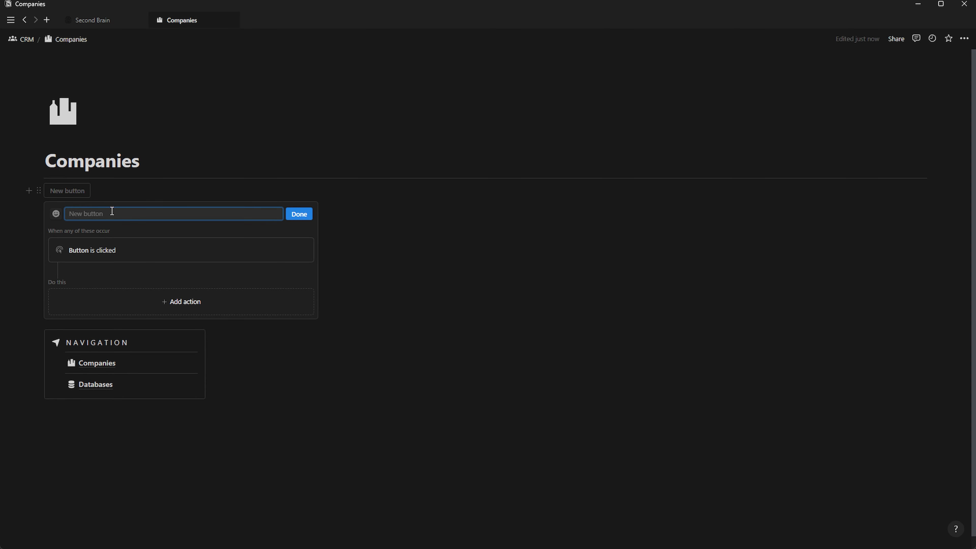
{"action": "type", "text": "Back"}
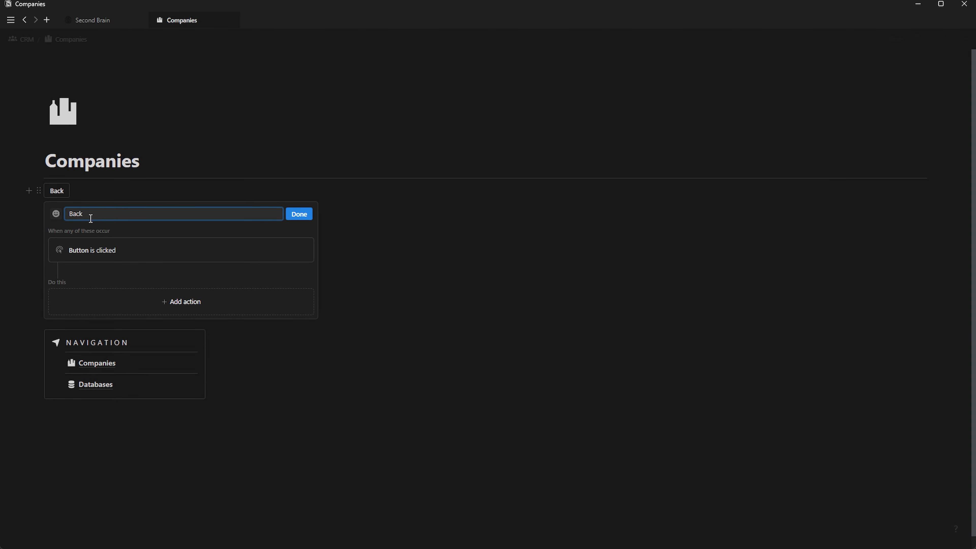
{"action": "left_click", "coordinate": [55, 213]}
{"action": "type", "text": "arrow"}
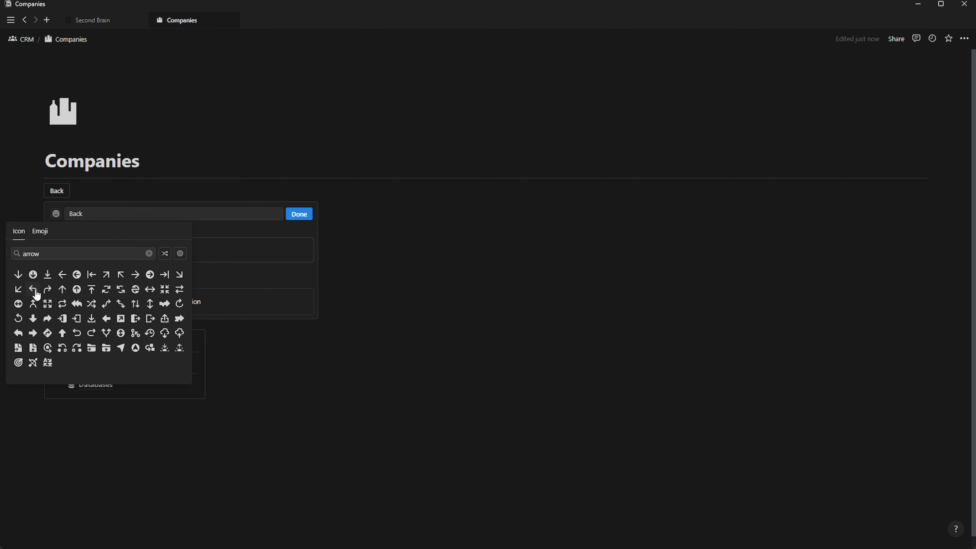
{"action": "mouse_move", "coordinate": [35, 293]}
{"action": "left_click", "coordinate": [23, 310]}
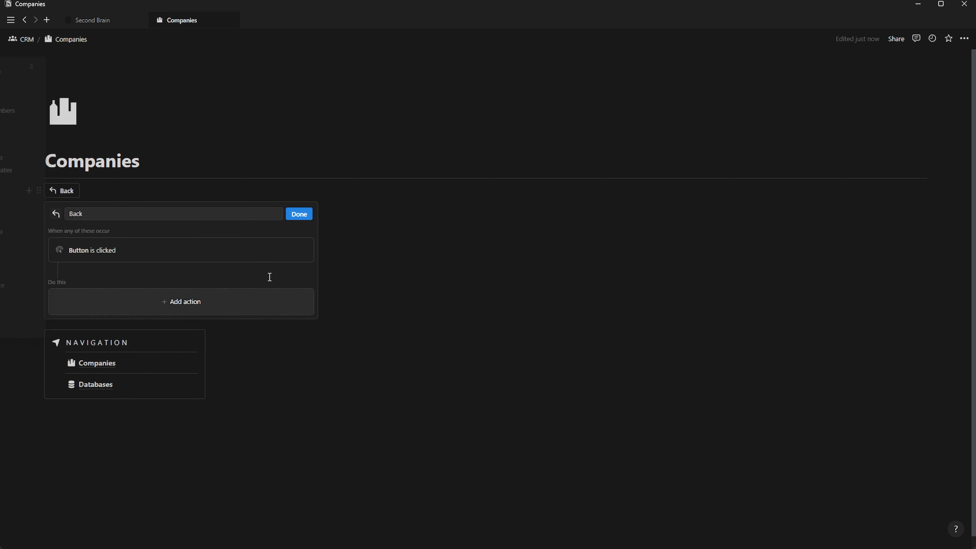
Give the Back button an Open page action that opens the CRM page in Full page, and save it
{"action": "left_click", "coordinate": [133, 304]}
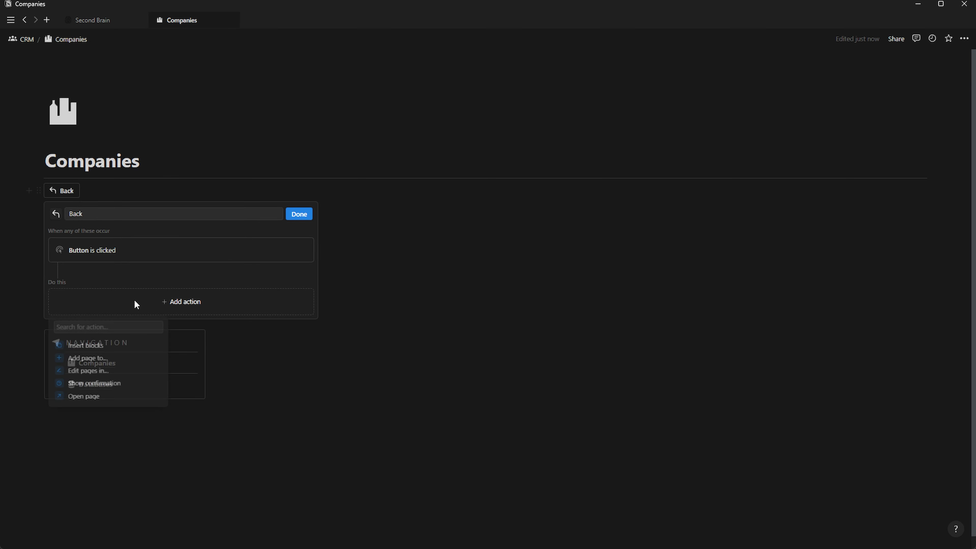
{"action": "left_click", "coordinate": [93, 400]}
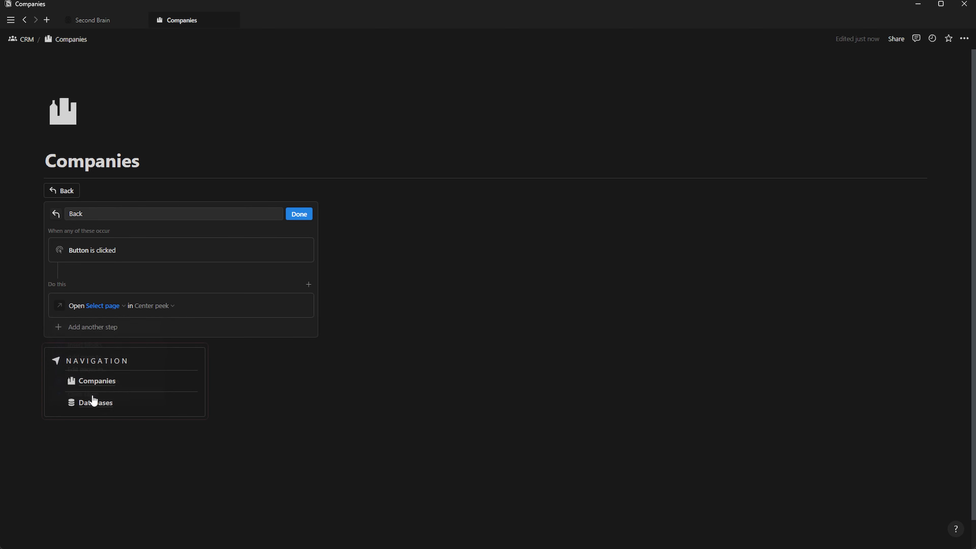
{"action": "left_click", "coordinate": [115, 307]}
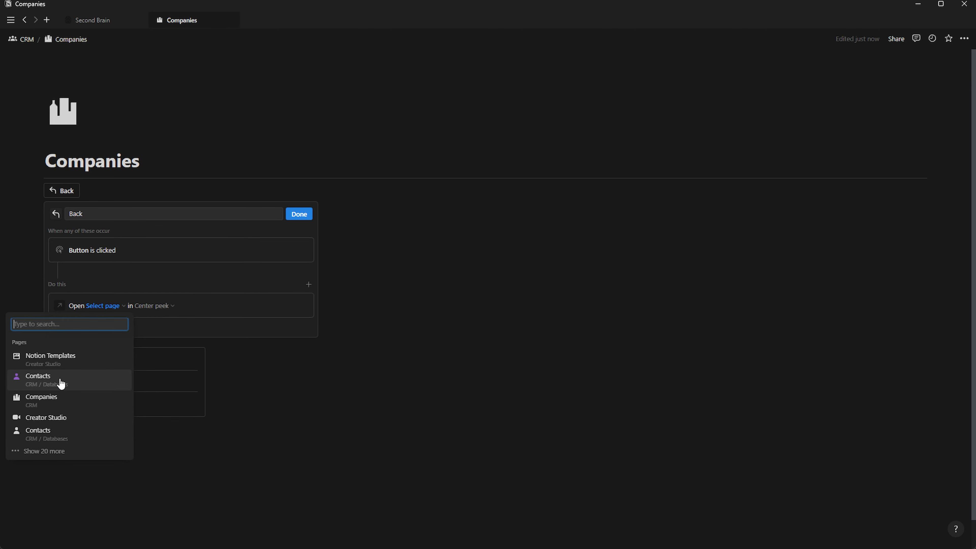
{"action": "type", "text": "CR"}
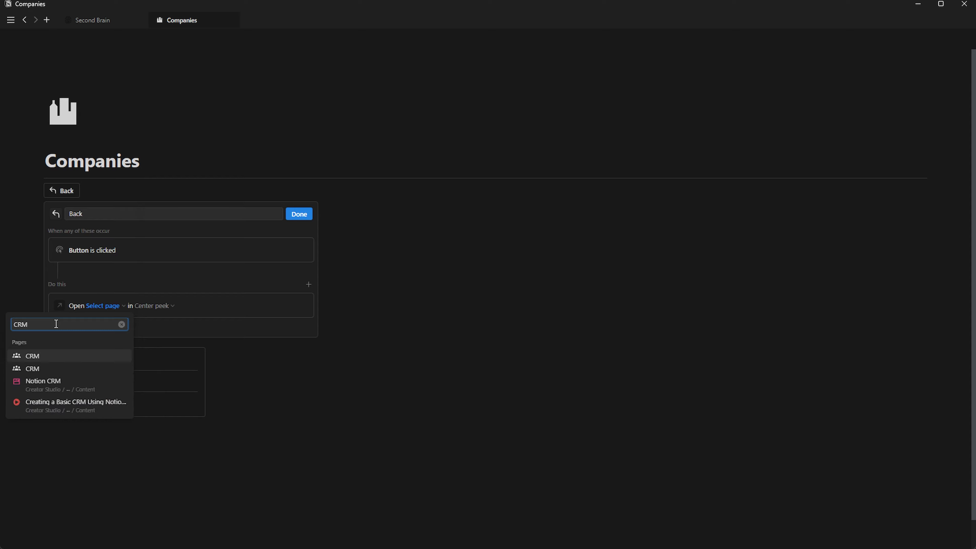
{"action": "type", "text": "M"}
{"action": "left_click", "coordinate": [34, 356]}
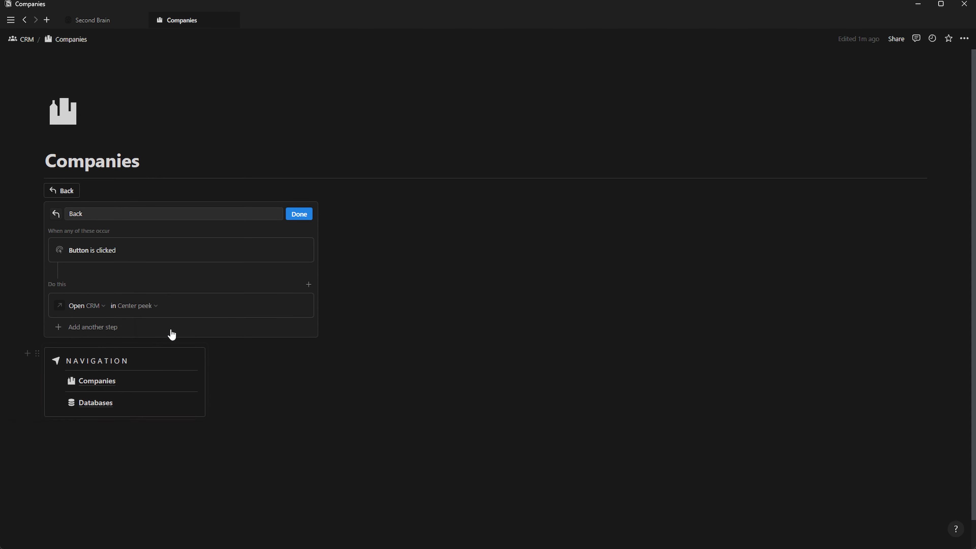
{"action": "left_click", "coordinate": [134, 306]}
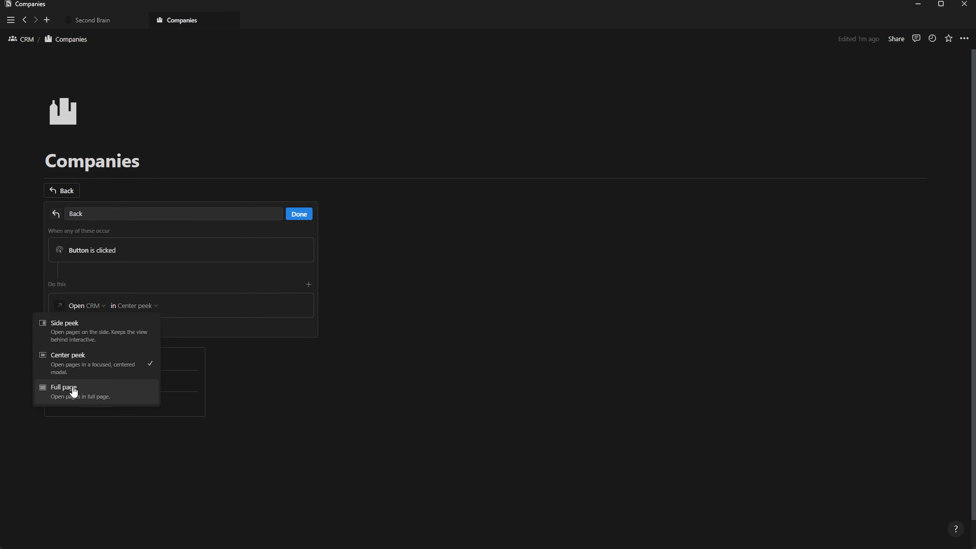
{"action": "left_click", "coordinate": [75, 389]}
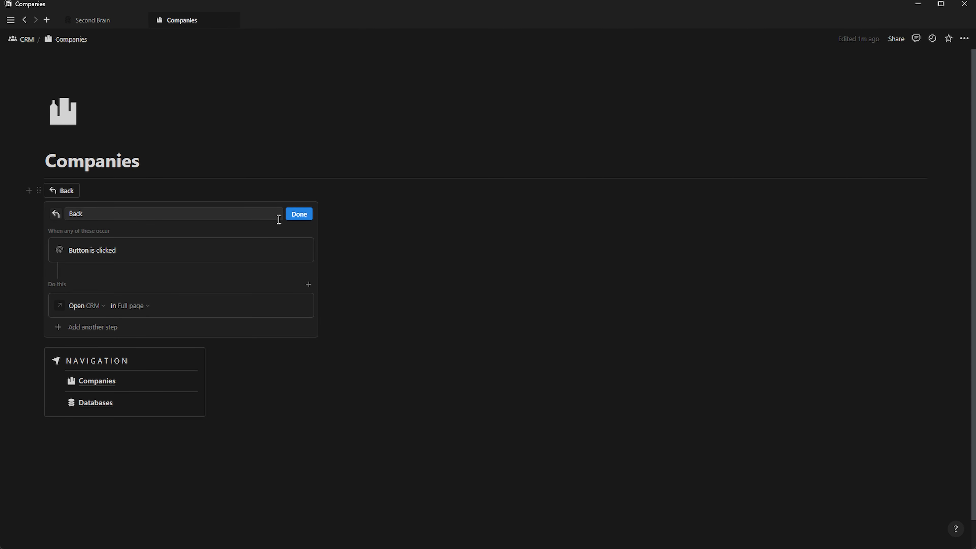
{"action": "left_click", "coordinate": [299, 214]}
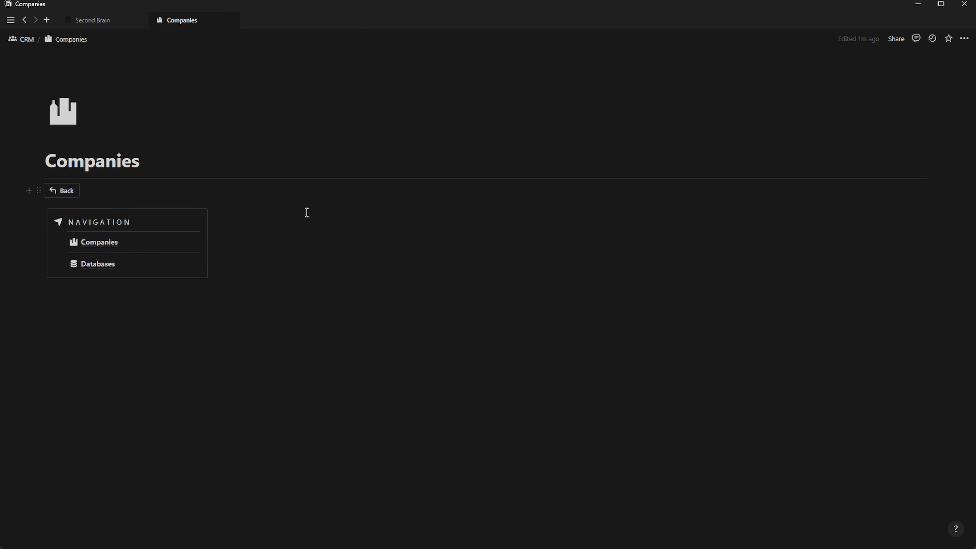
Test the Back button, look over the CRM page and reopen the Companies page
{"action": "left_click", "coordinate": [64, 191]}
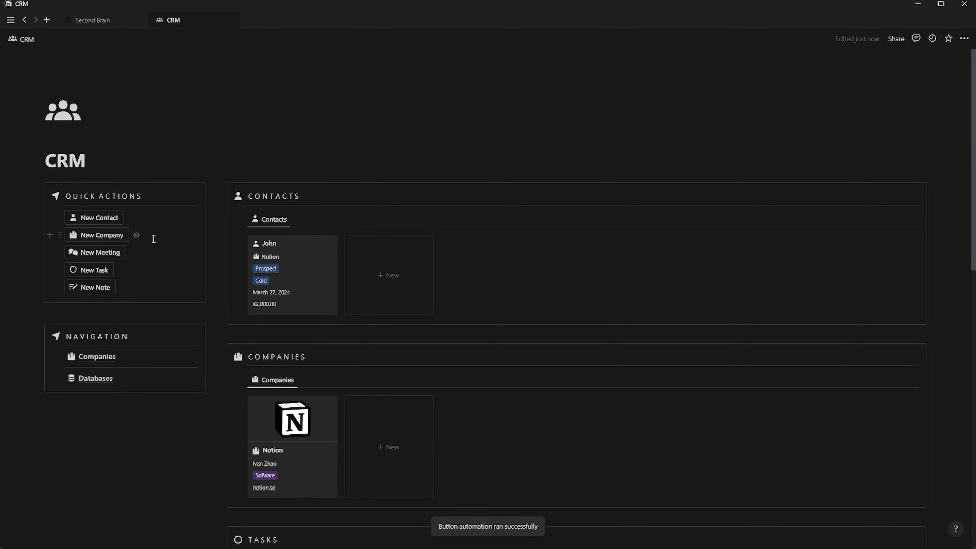
{"action": "scroll", "coordinate": [161, 257], "scroll_direction": "down", "scroll_amount": 9}
{"action": "scroll", "coordinate": [185, 307], "scroll_direction": "up", "scroll_amount": 4}
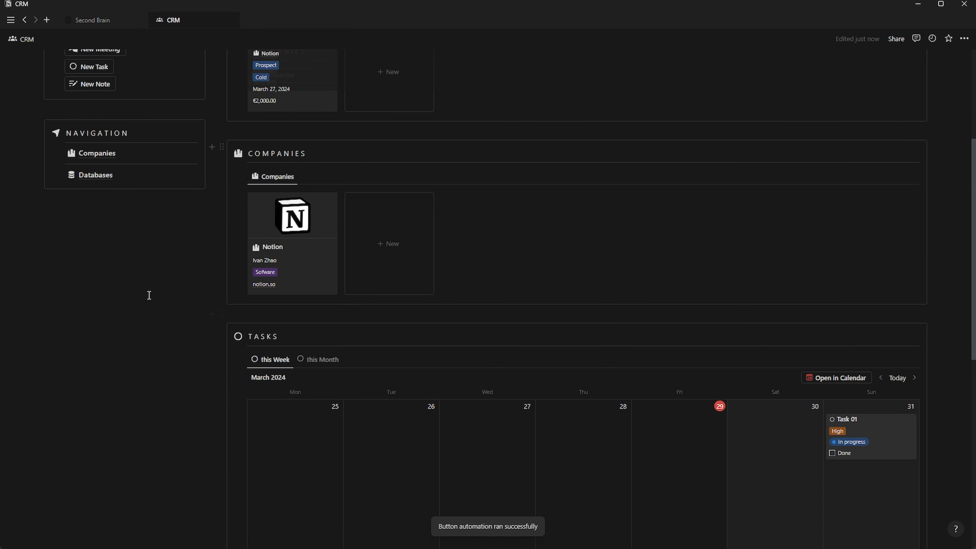
{"action": "scroll", "coordinate": [148, 294], "scroll_direction": "up", "scroll_amount": 4}
{"action": "left_click", "coordinate": [101, 307]}
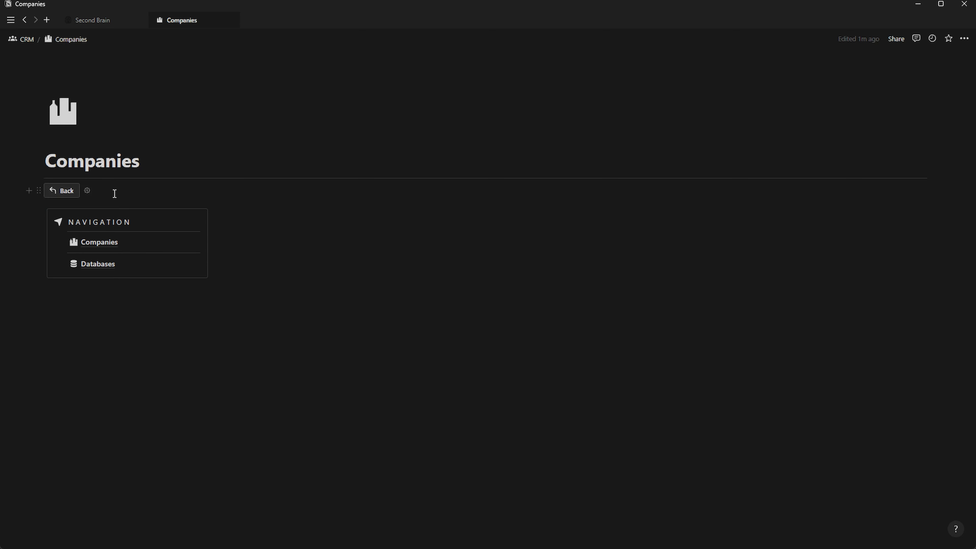
Add a second divider between the Back button and the NAVIGATION callout, removing the spare empty line
{"action": "left_click", "coordinate": [53, 307]}
{"action": "left_click_drag", "start_coordinate": [39, 293], "coordinate": [65, 204]}
{"action": "left_click", "coordinate": [66, 207]}
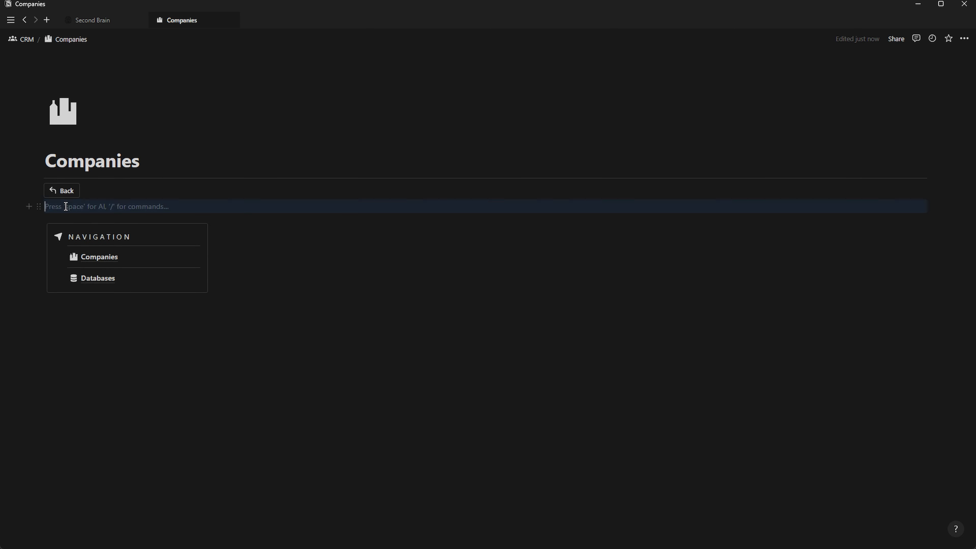
{"action": "type", "text": "---"}
{"action": "key", "text": "BackSpace"}
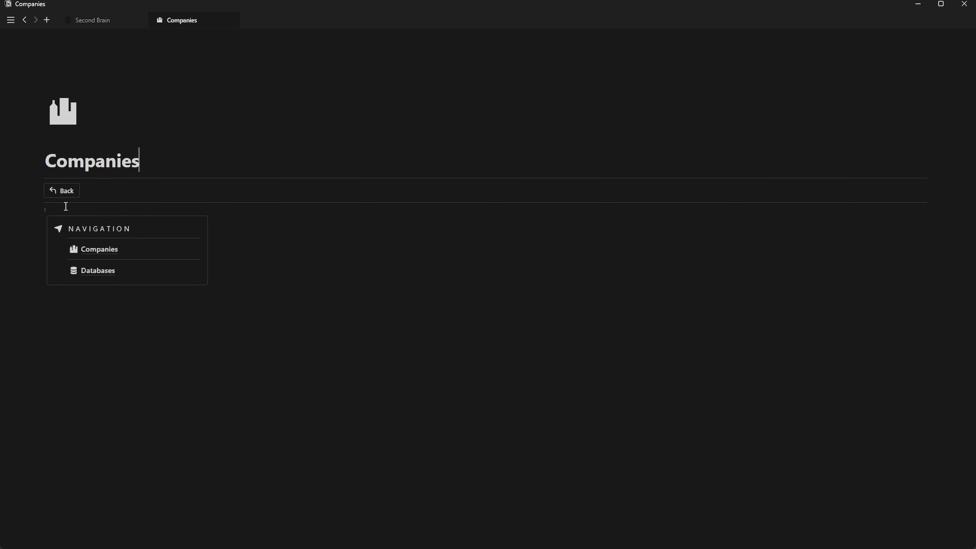
Add a callout titled OVERVIEW in the column beside NAVIGATION and give it the eye icon
{"action": "left_click", "coordinate": [251, 227]}
{"action": "type", "text": "/"}
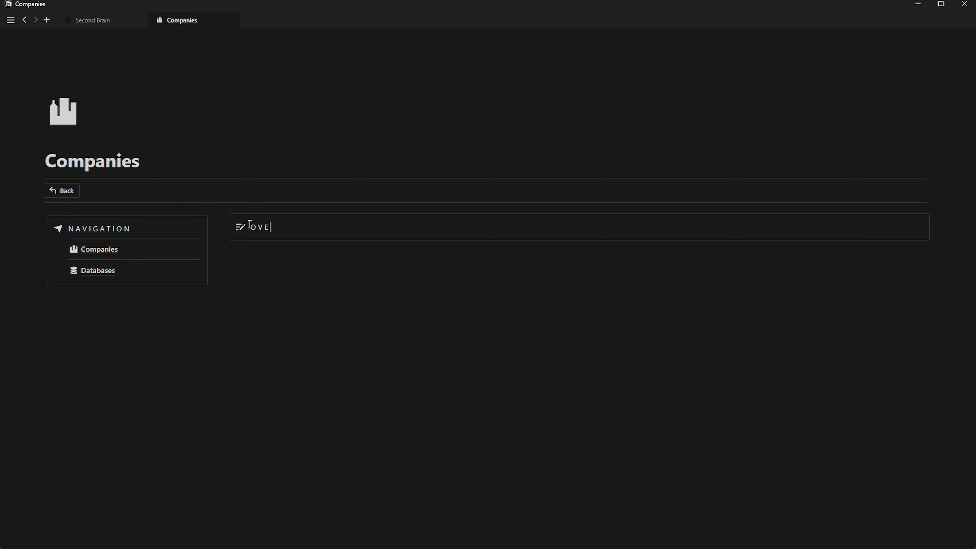
{"action": "left_click", "coordinate": [240, 226]}
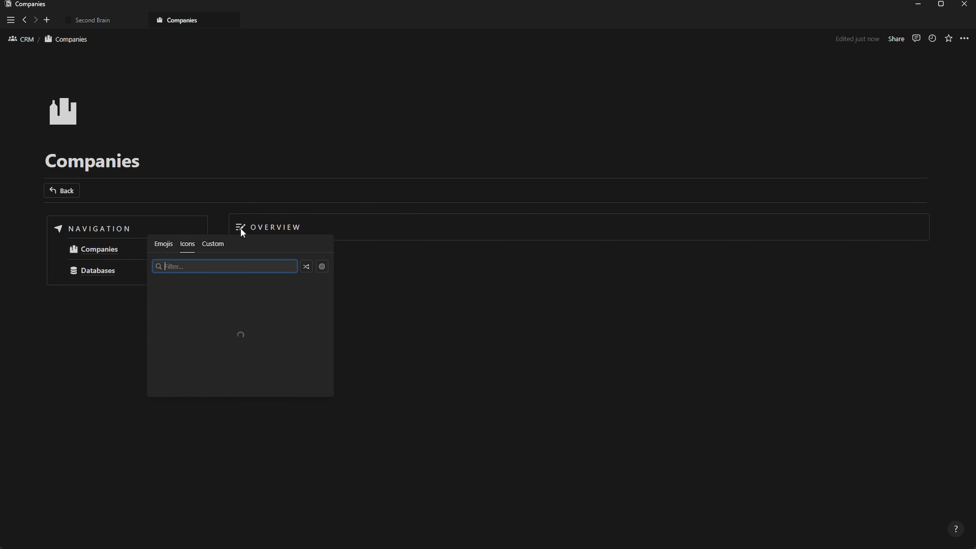
{"action": "type", "text": "EY"}
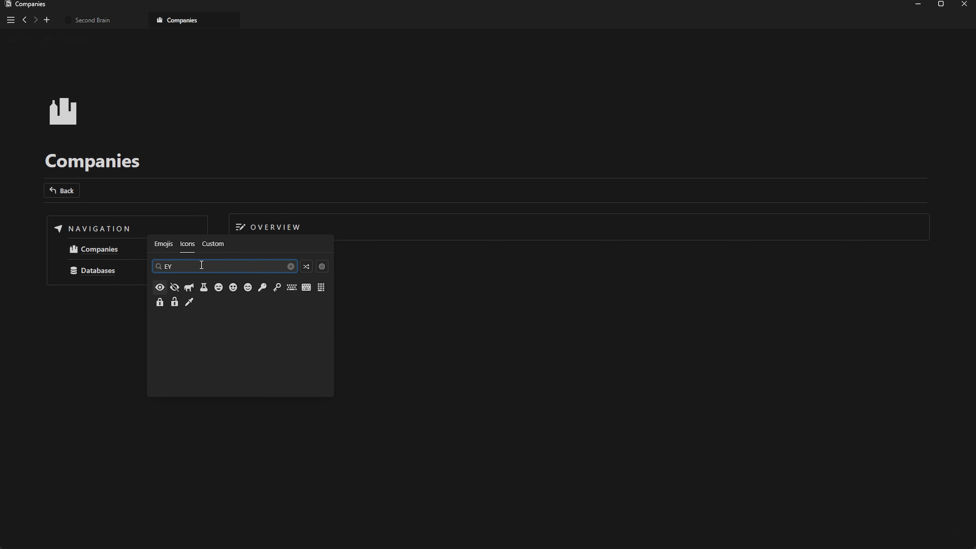
{"action": "left_click", "coordinate": [160, 287]}
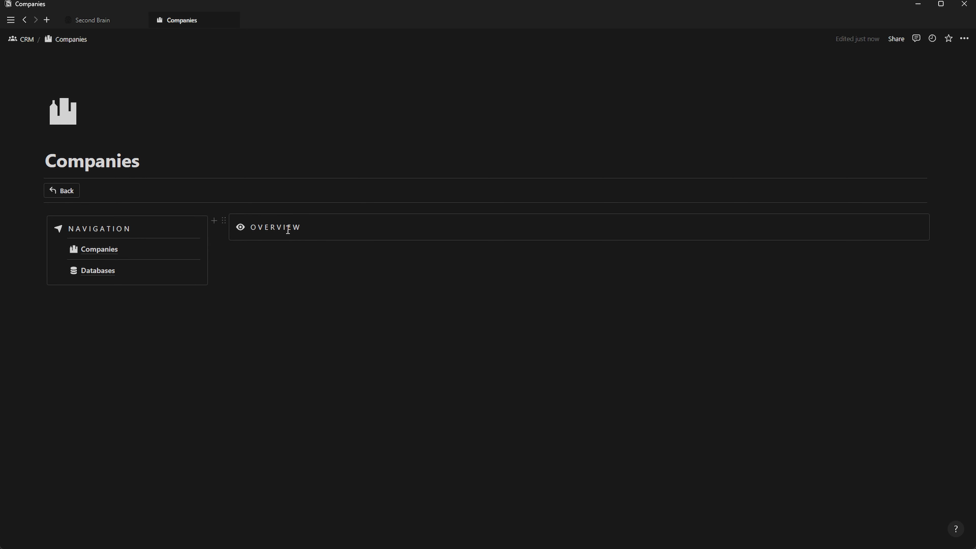
Return to the CRM page and duplicate the Companies sub-page four times in the NAVIGATION callout
{"action": "left_click", "coordinate": [63, 191]}
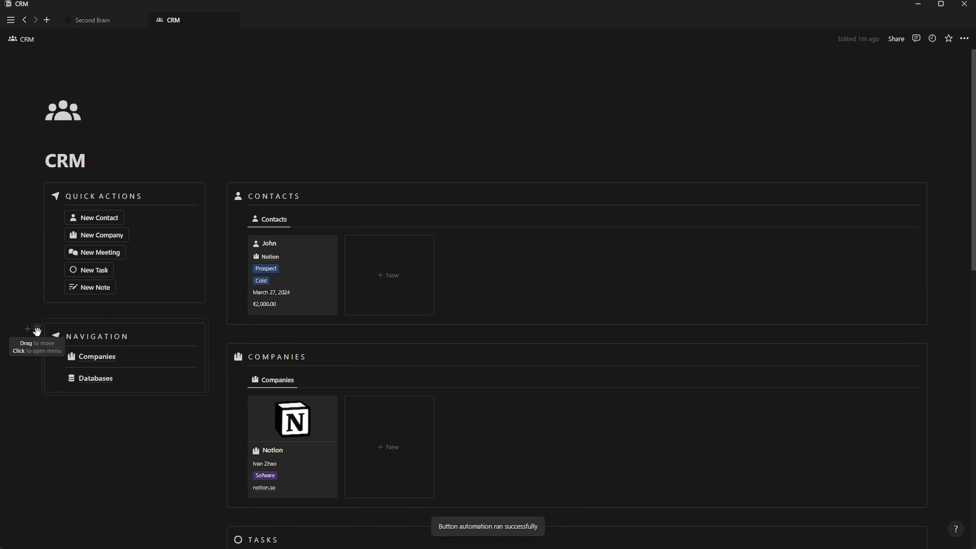
{"action": "mouse_move", "coordinate": [177, 362]}
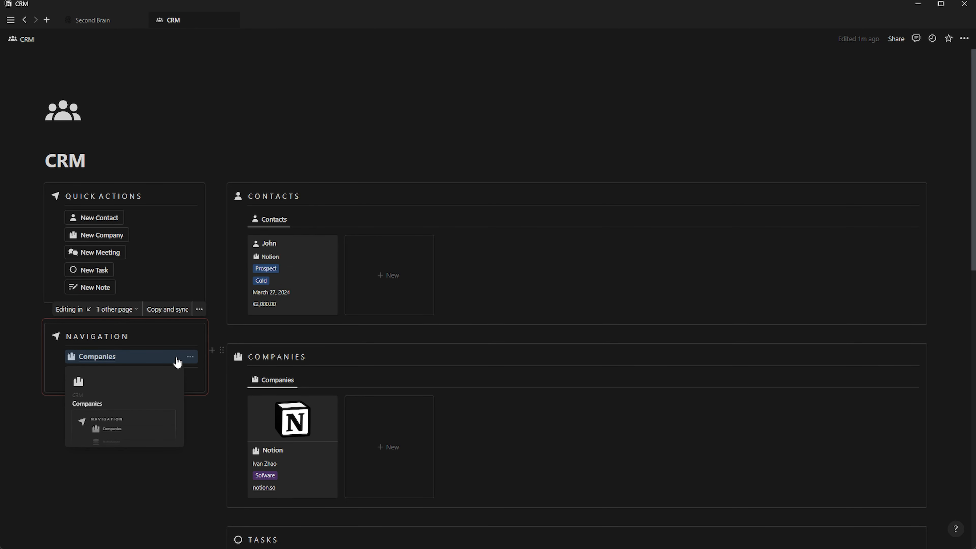
{"action": "key", "text": "ctrl+d"}
{"action": "key", "text": "ctrl+d"}
{"action": "key", "text": "ctrl+d"}
{"action": "key", "text": "ctrl+d"}
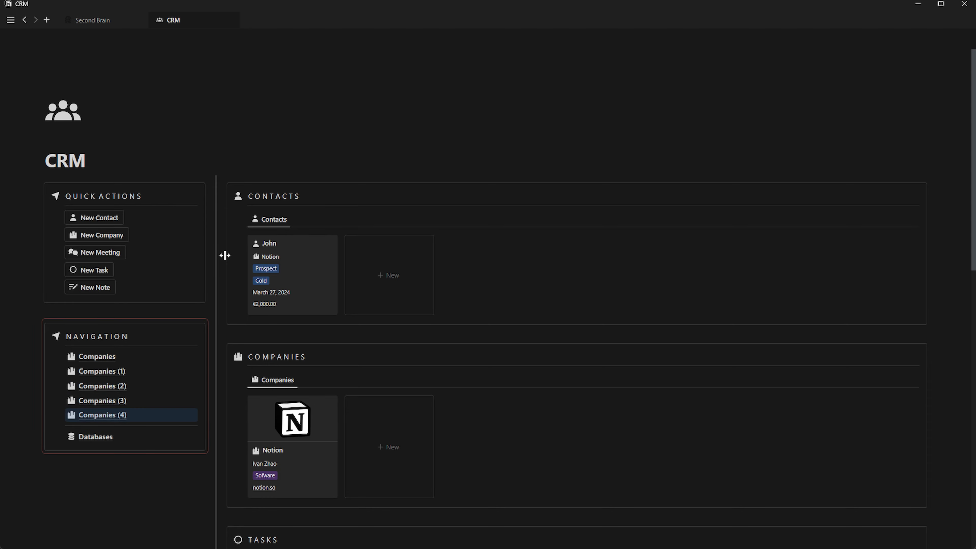
Rename the first duplicate, Companies (1), in the NAVIGATION callout as Contacts and give it the user icon
{"action": "right_click", "coordinate": [188, 375]}
{"action": "key", "text": "Escape"}
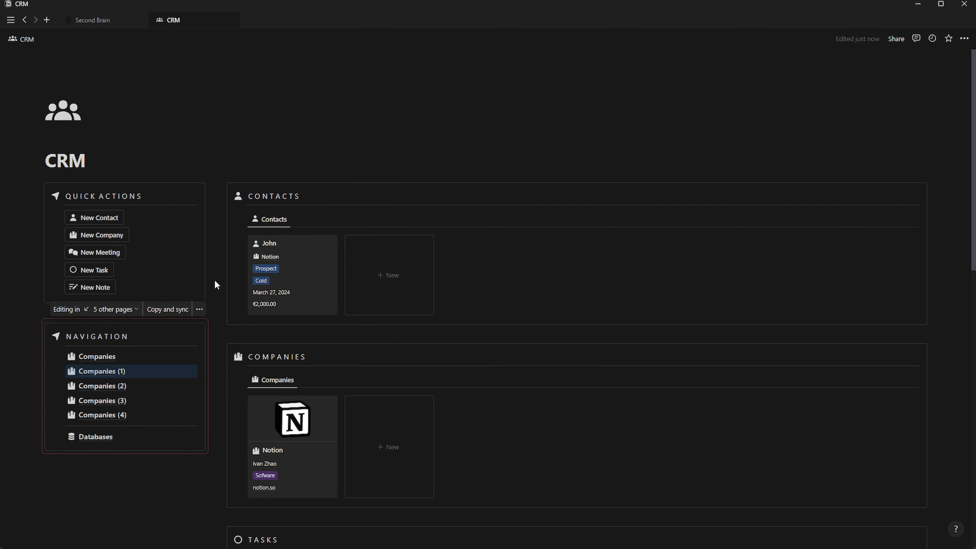
{"action": "key", "text": "ctrl+shift+r"}
{"action": "type", "text": "Contacts"}
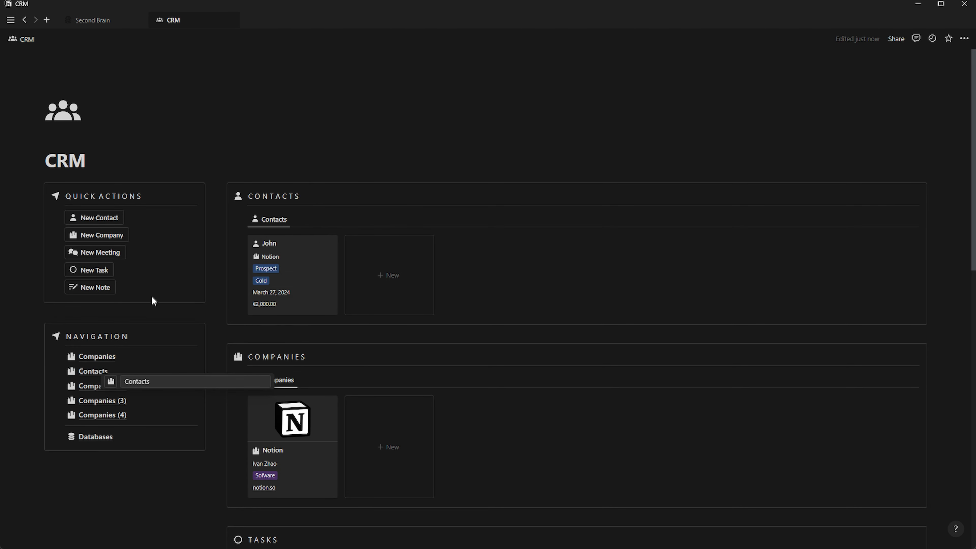
{"action": "left_click", "coordinate": [111, 381]}
{"action": "left_click", "coordinate": [103, 290]}
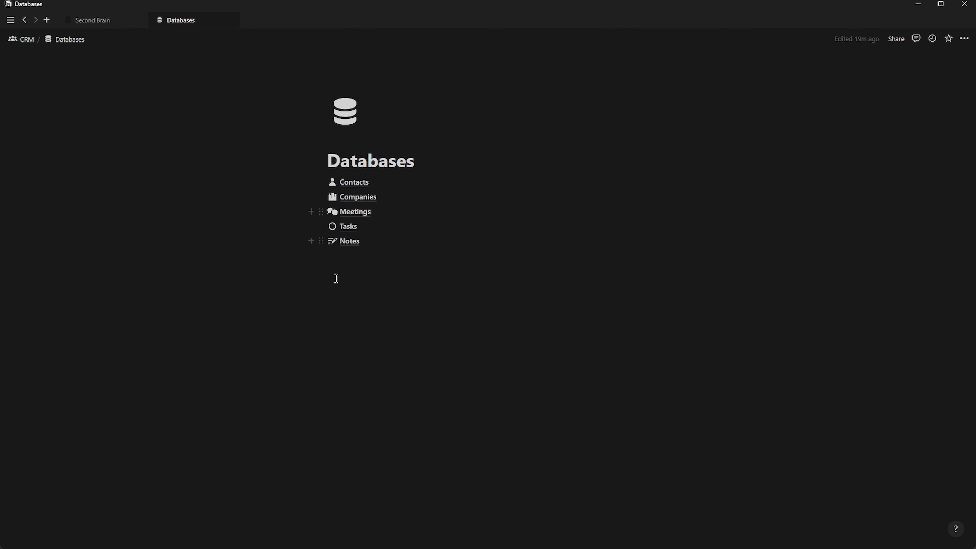
Copy the Back button with its two dividers from the Companies page to the beginning of the Databases page
{"action": "left_click", "coordinate": [32, 43]}
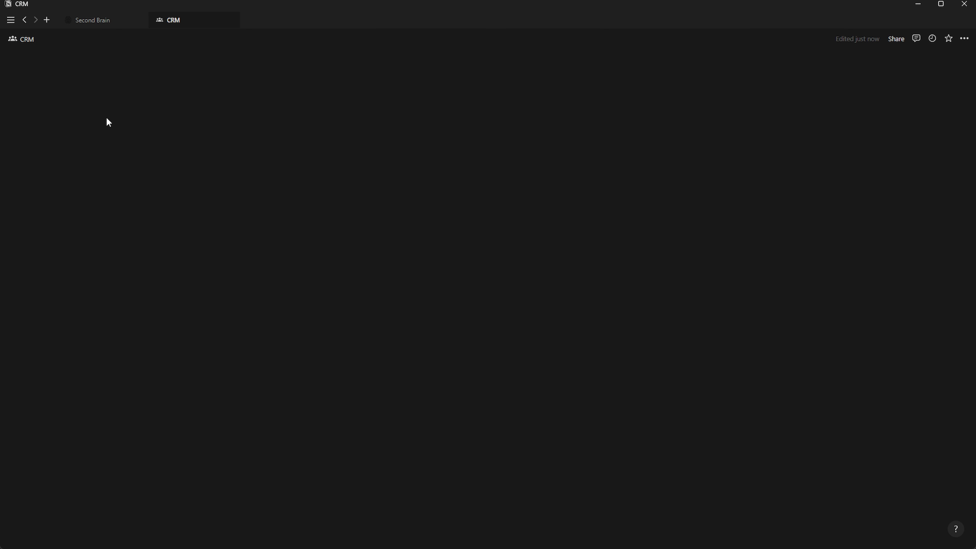
{"action": "left_click", "coordinate": [98, 361]}
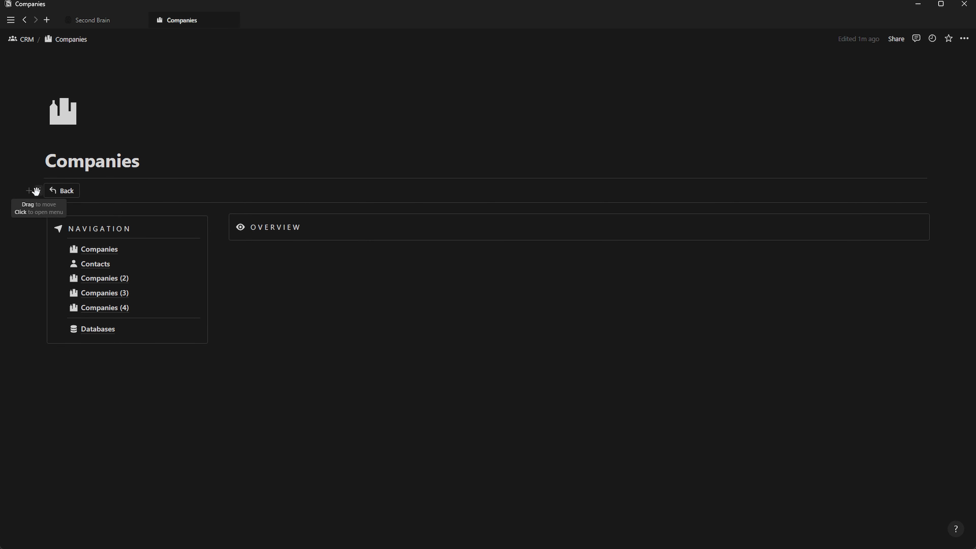
{"action": "left_click_drag", "start_coordinate": [43, 186], "coordinate": [58, 201]}
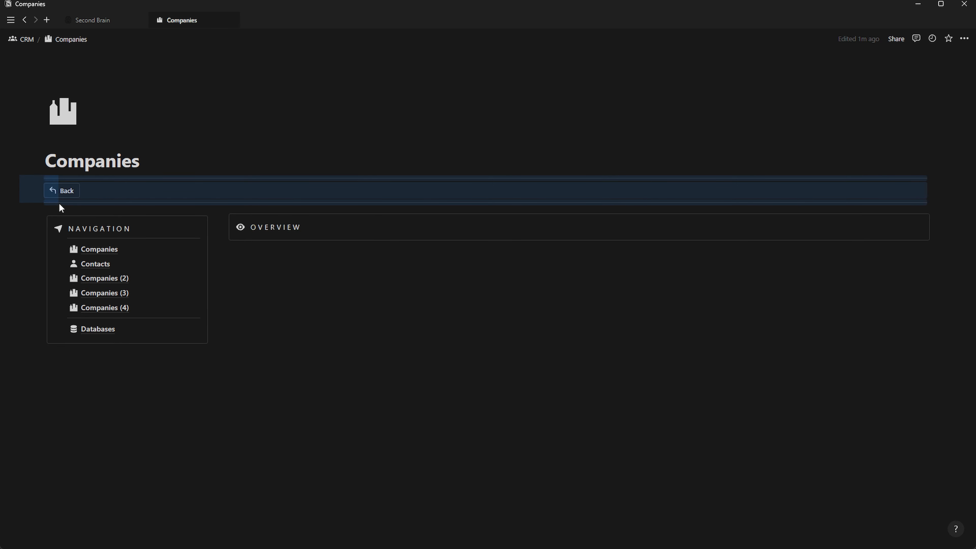
{"action": "left_click", "coordinate": [90, 330]}
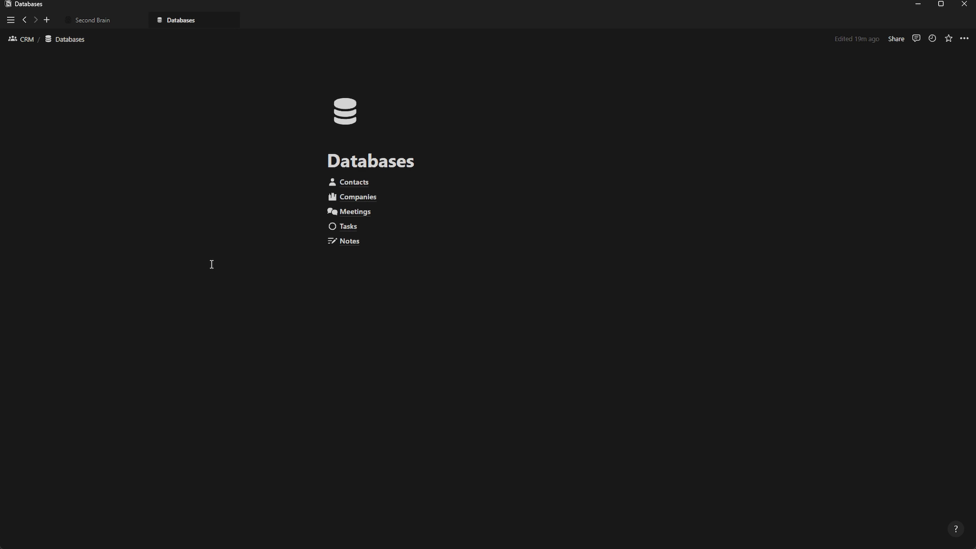
{"action": "mouse_move", "coordinate": [332, 195]}
{"action": "left_mouse_down"}
{"action": "mouse_move", "coordinate": [333, 178]}
{"action": "mouse_move", "coordinate": [338, 186]}
{"action": "left_mouse_up"}
{"action": "key", "text": "ctrl+v"}
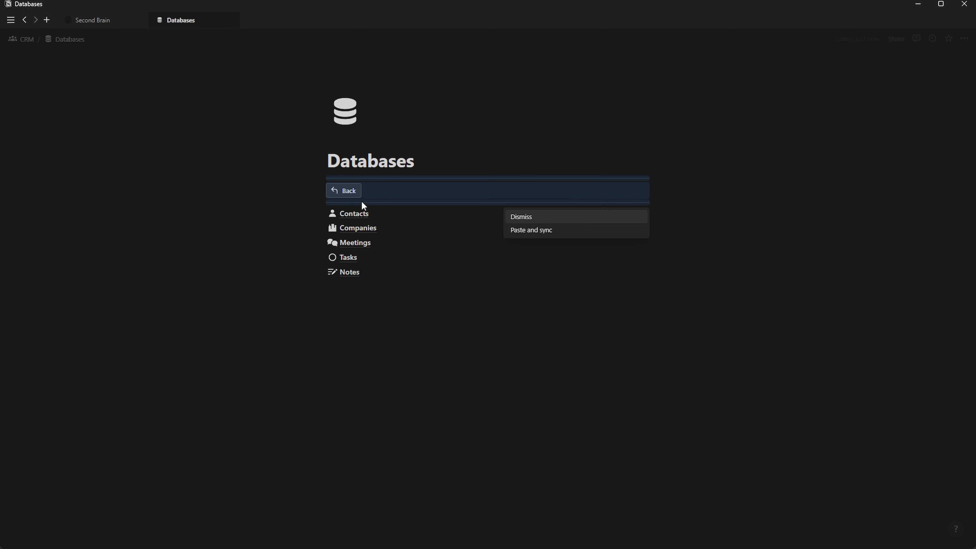
{"action": "left_click", "coordinate": [505, 229]}
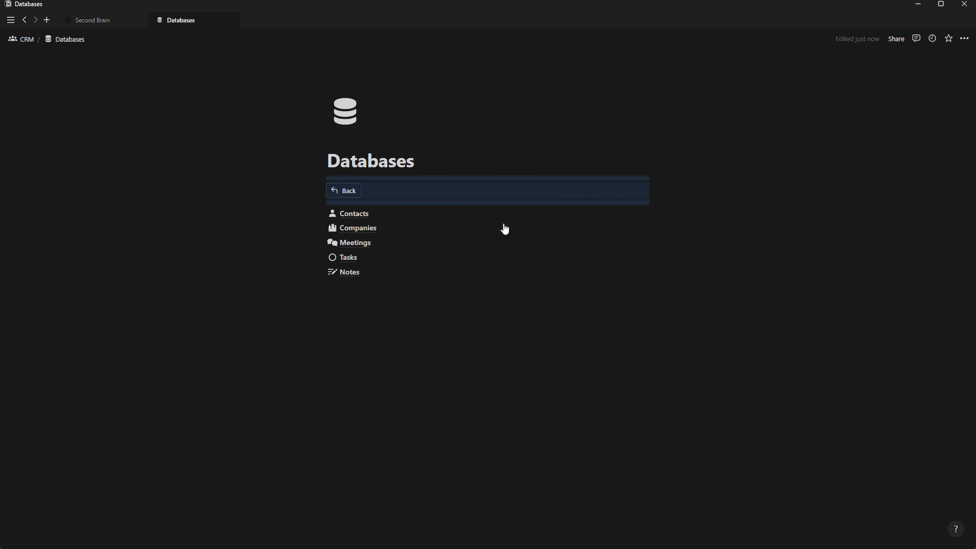
Return to the CRM page, open Companies (2), rename it as Tasks and give it the circle icon
{"action": "left_click", "coordinate": [349, 192]}
{"action": "left_click", "coordinate": [173, 157]}
{"action": "key", "text": "ctrl+BackSpace"}
{"action": "key", "text": "ctrl+BackSpace"}
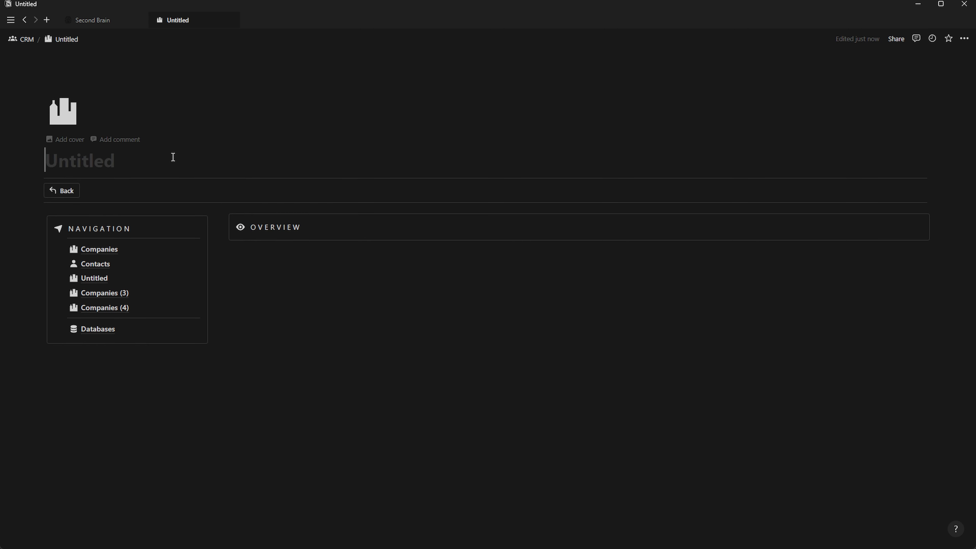
{"action": "type", "text": "Tasks"}
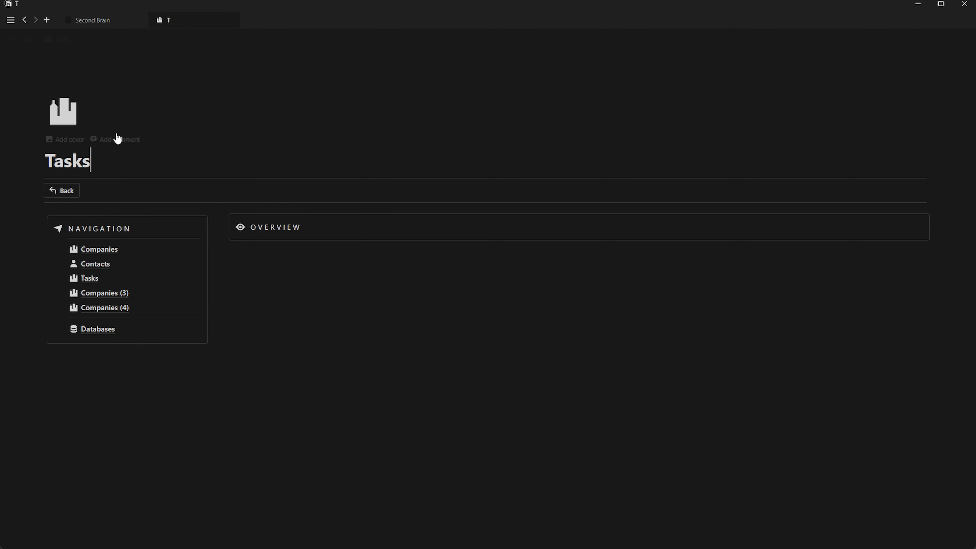
{"action": "left_click", "coordinate": [63, 111]}
{"action": "left_click", "coordinate": [98, 218]}
Rename the Companies (3) page as Meetings and give it the chat bubbles icon
{"action": "left_click", "coordinate": [111, 297]}
{"action": "triple_click", "coordinate": [77, 161]}
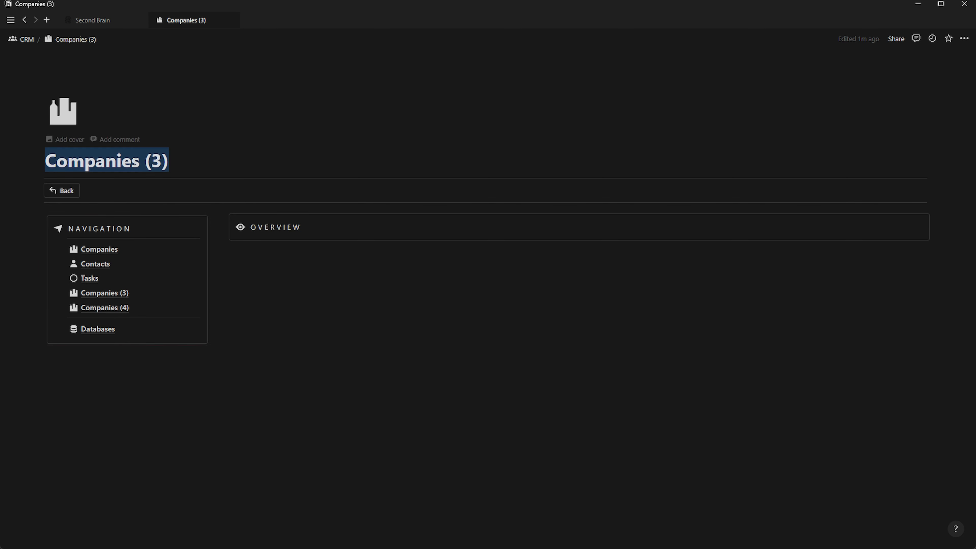
{"action": "type", "text": "Meetings"}
{"action": "left_click", "coordinate": [67, 112]}
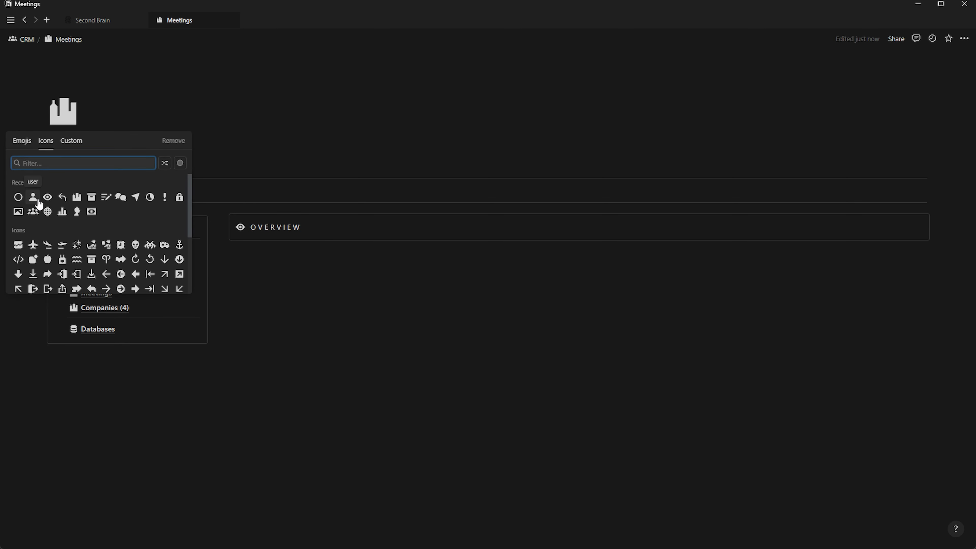
{"action": "left_click", "coordinate": [121, 197]}
{"action": "left_click", "coordinate": [92, 215]}
Rename the Companies (4) page as Notes and give it the pencil-and-lines icon
{"action": "left_click", "coordinate": [103, 309]}
{"action": "triple_click", "coordinate": [187, 167]}
{"action": "key", "text": "BackSpace"}
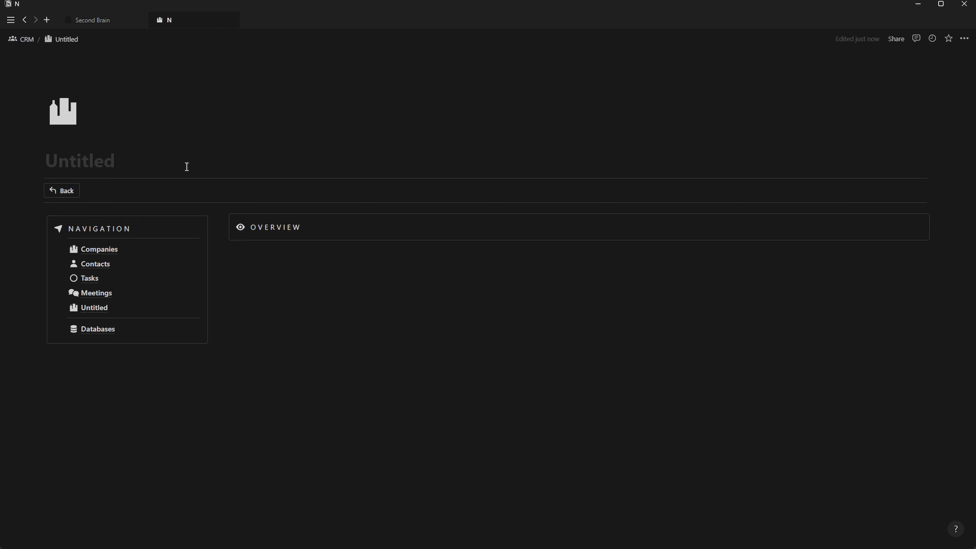
{"action": "type", "text": "Notes"}
{"action": "left_click", "coordinate": [63, 111]}
{"action": "left_click", "coordinate": [121, 197]}
{"action": "left_click", "coordinate": [94, 215]}
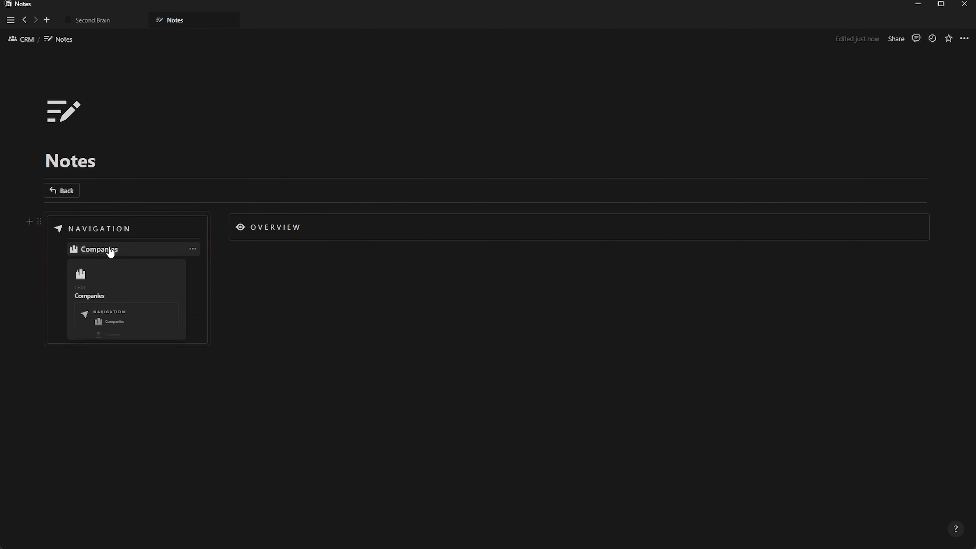
Copy the linked Companies gallery from the CRM page and paste it below the OVERVIEW callout on the Companies page, without syncing it
{"action": "left_click", "coordinate": [109, 250]}
{"action": "left_click", "coordinate": [68, 193]}
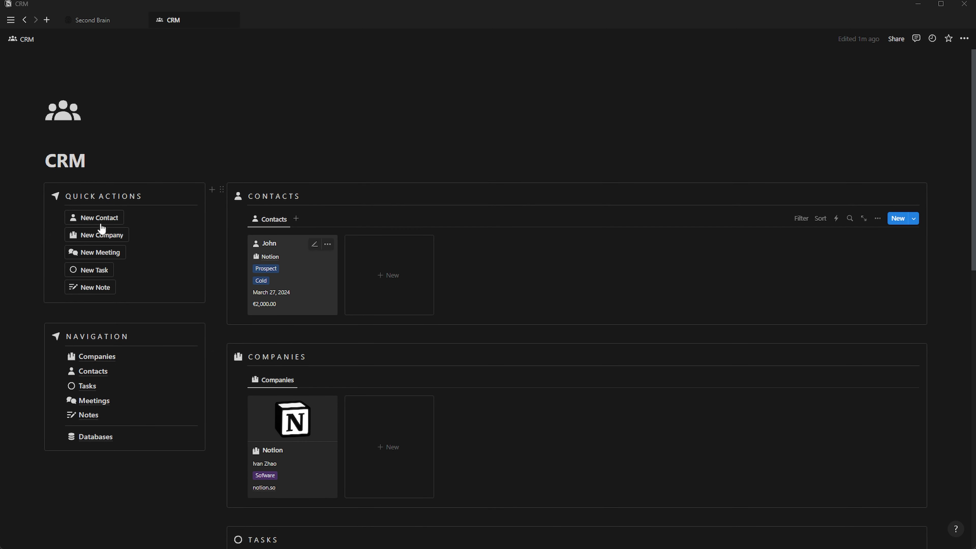
{"action": "left_click", "coordinate": [243, 380]}
{"action": "key", "text": "Escape"}
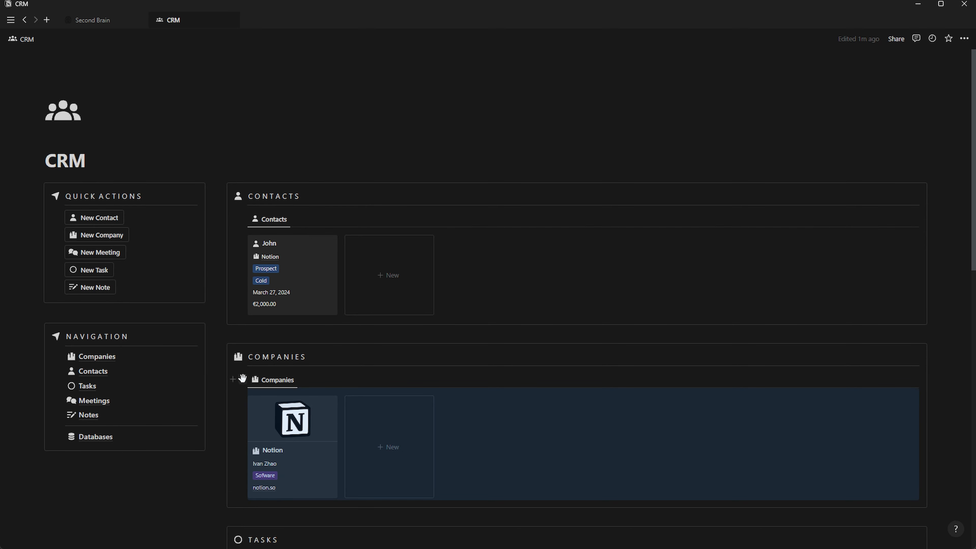
{"action": "left_click", "coordinate": [245, 379]}
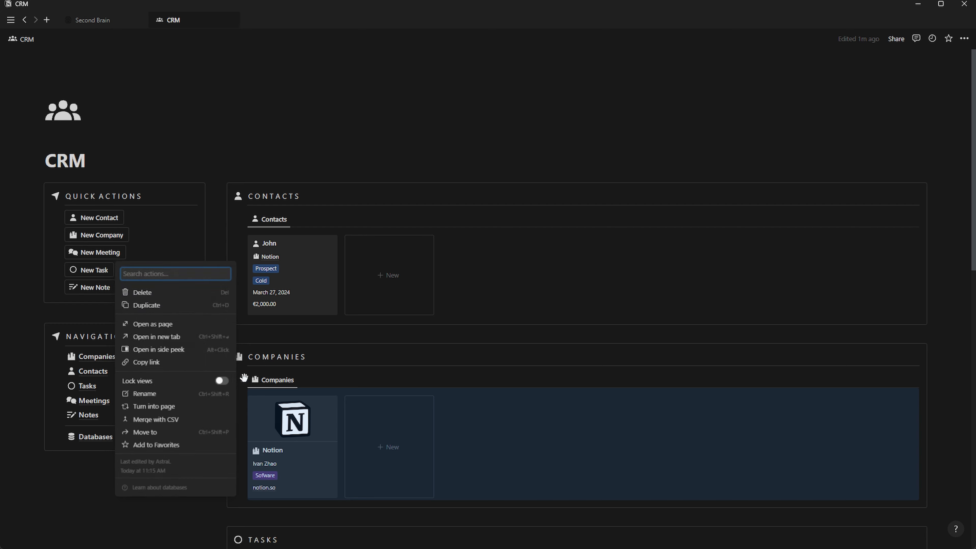
{"action": "key", "text": "Escape"}
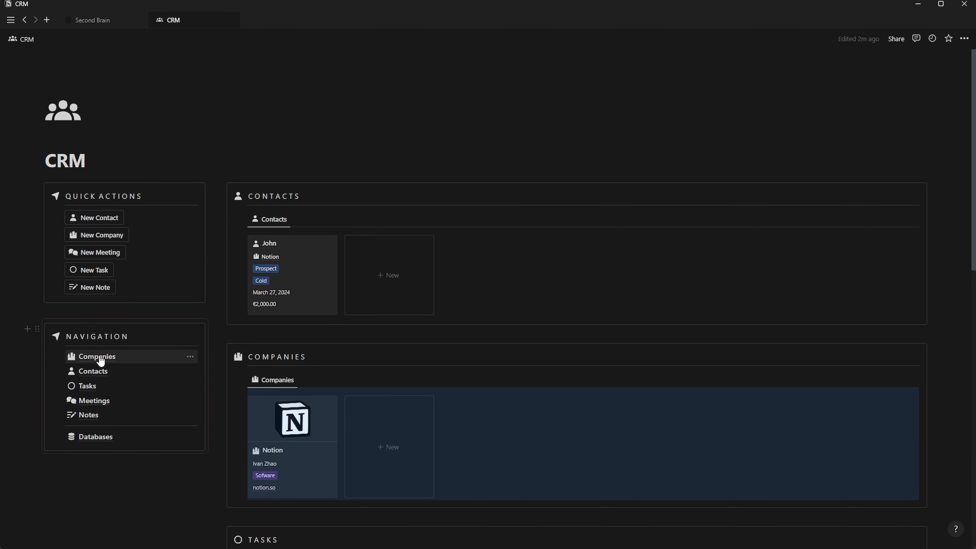
{"action": "left_click", "coordinate": [91, 358]}
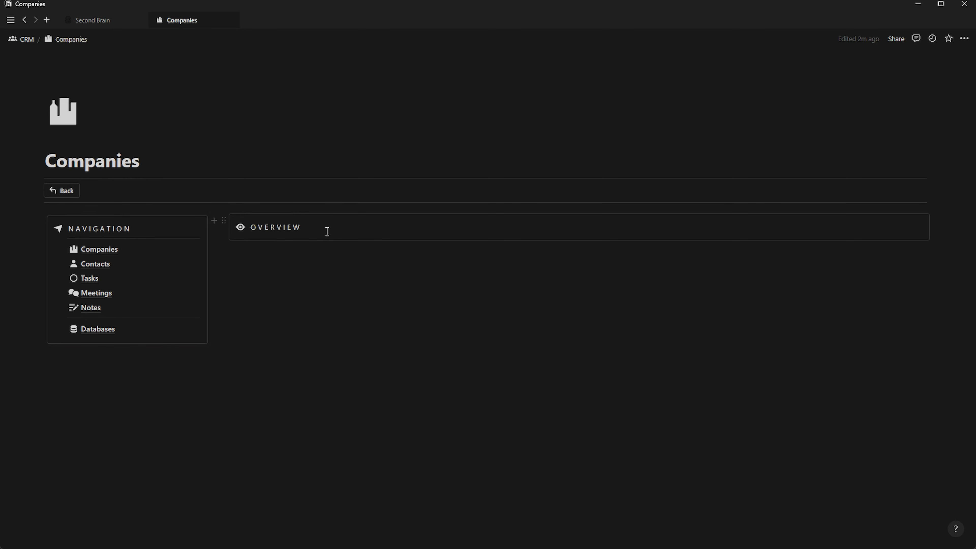
{"action": "key", "text": "ctrl+v"}
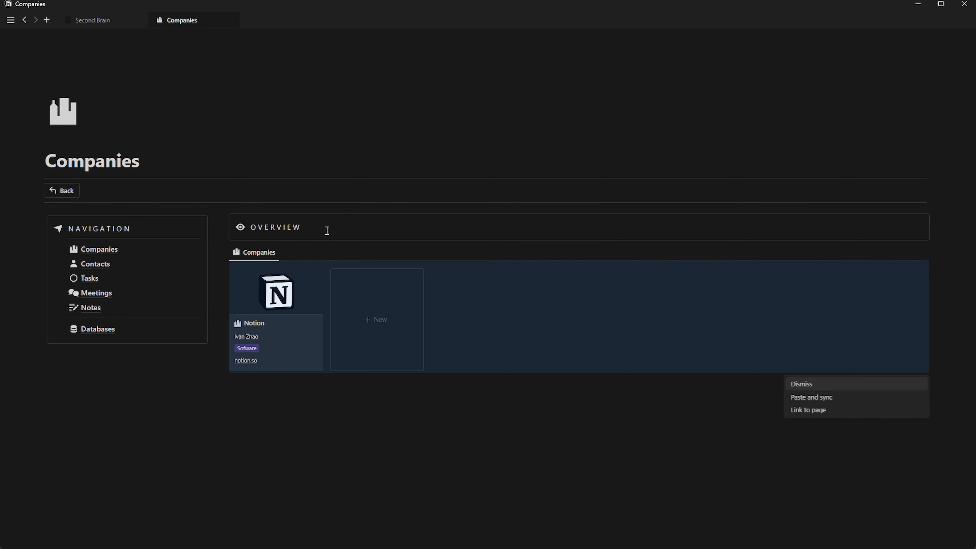
{"action": "left_click", "coordinate": [812, 384]}
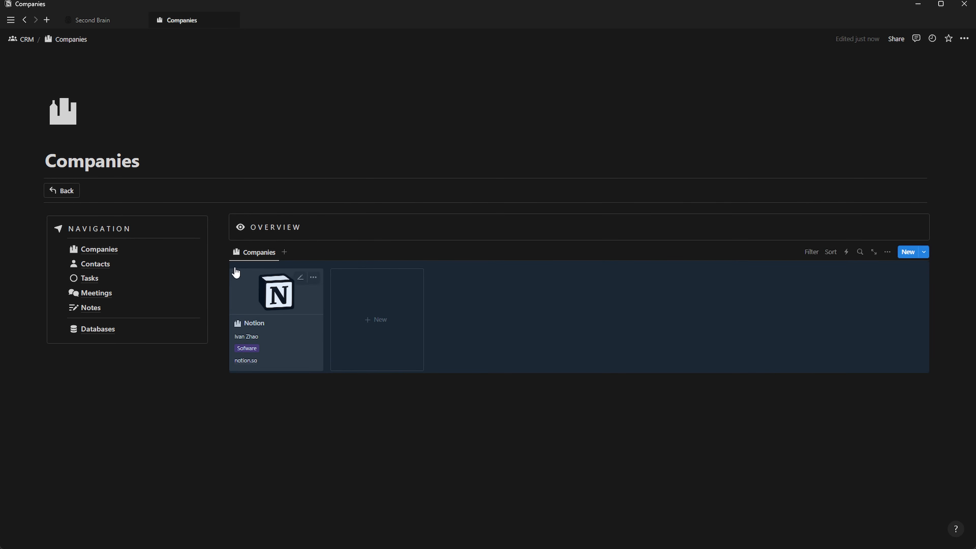
Move the Companies gallery into the OVERVIEW callout and add a divider between the heading and the gallery
{"action": "left_click_drag", "start_coordinate": [236, 272], "coordinate": [246, 233]}
{"action": "left_click", "coordinate": [52, 385]}
{"action": "left_click_drag", "start_coordinate": [39, 385], "coordinate": [260, 239]}
{"action": "left_click", "coordinate": [264, 238]}
{"action": "type", "text": "---"}
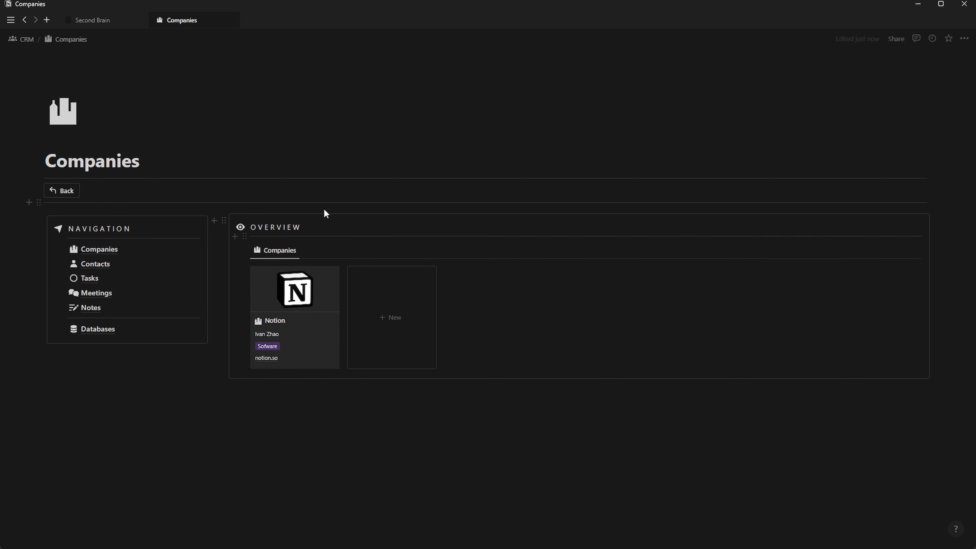
Add a divider below the Companies gallery inside the OVERVIEW callout, with an empty line beneath it
{"action": "left_click", "coordinate": [33, 392]}
{"action": "left_click_drag", "start_coordinate": [40, 392], "coordinate": [281, 377]}
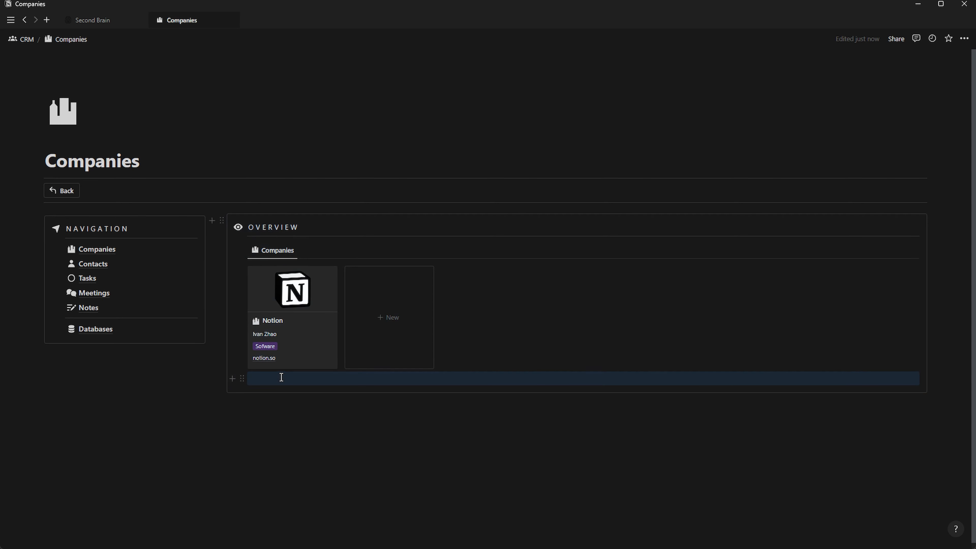
{"action": "left_click", "coordinate": [283, 382]}
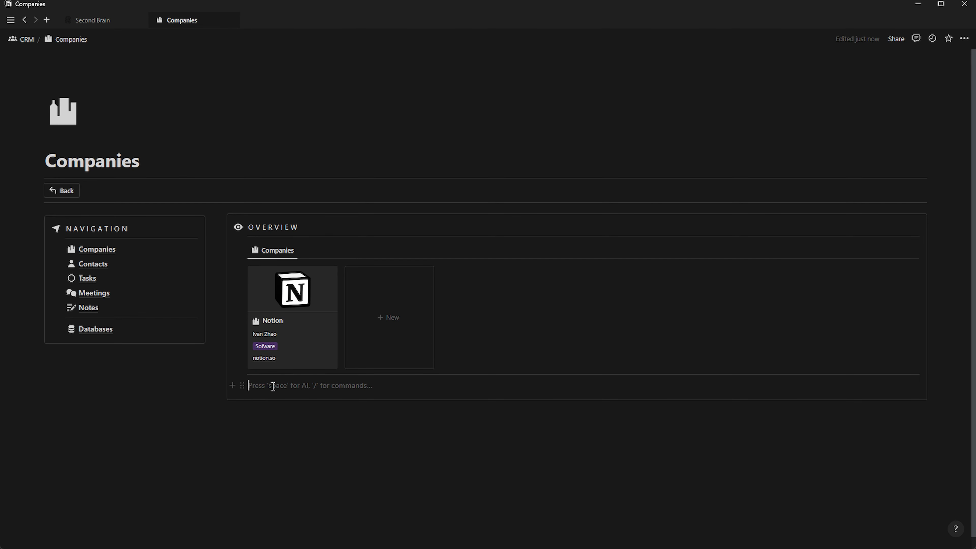
Insert a linked view of the Contacts database below the new divider, using the List layout with the database title hidden
{"action": "type", "text": "/linke"}
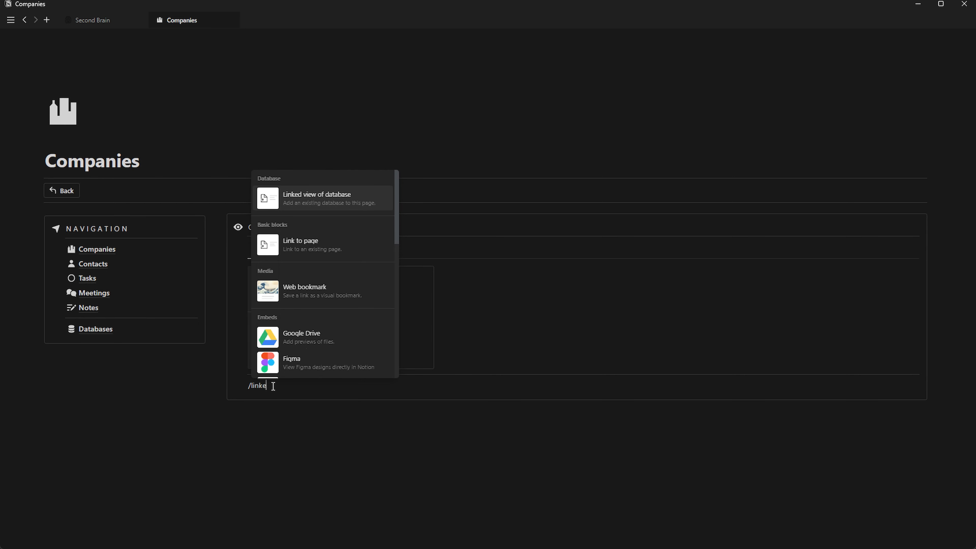
{"action": "key", "text": "Return"}
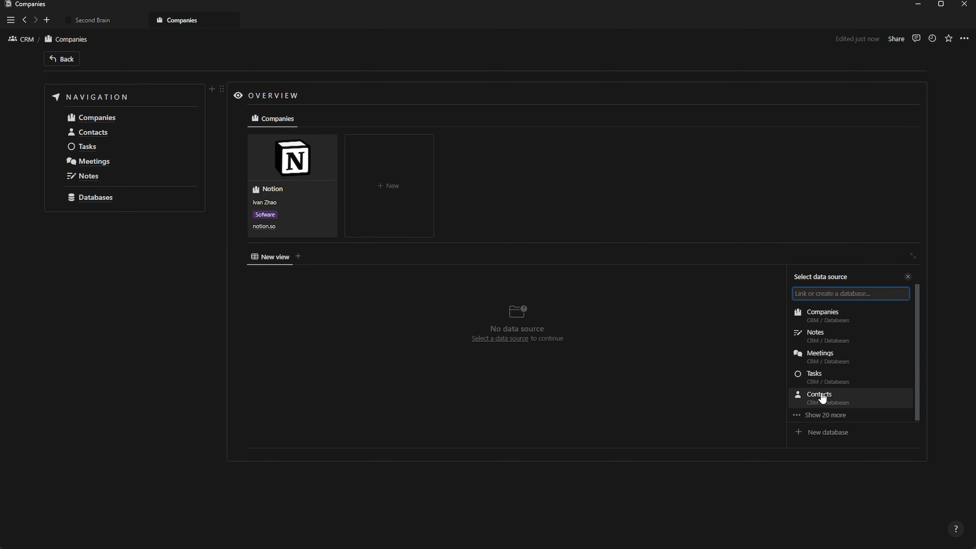
{"action": "left_click", "coordinate": [821, 396]}
{"action": "left_click", "coordinate": [821, 294]}
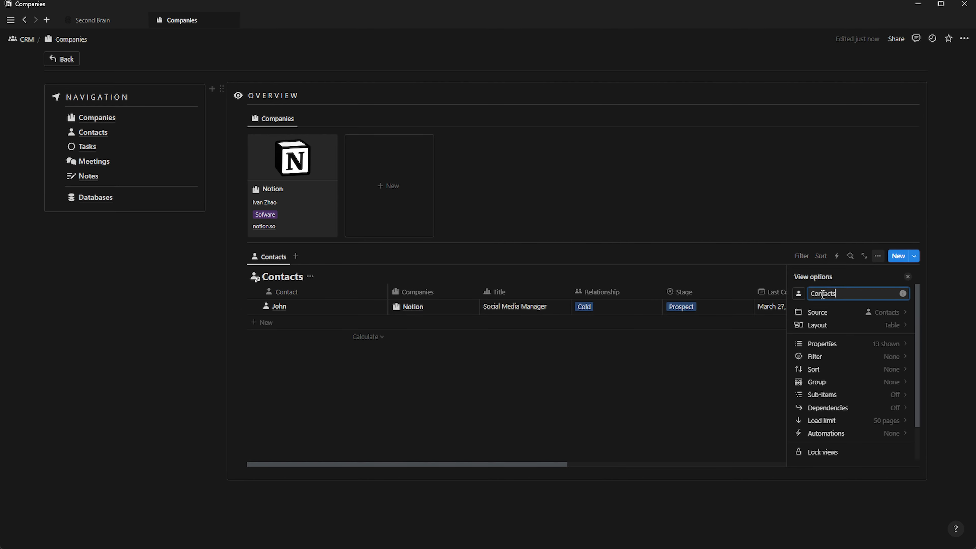
{"action": "left_click", "coordinate": [875, 329]}
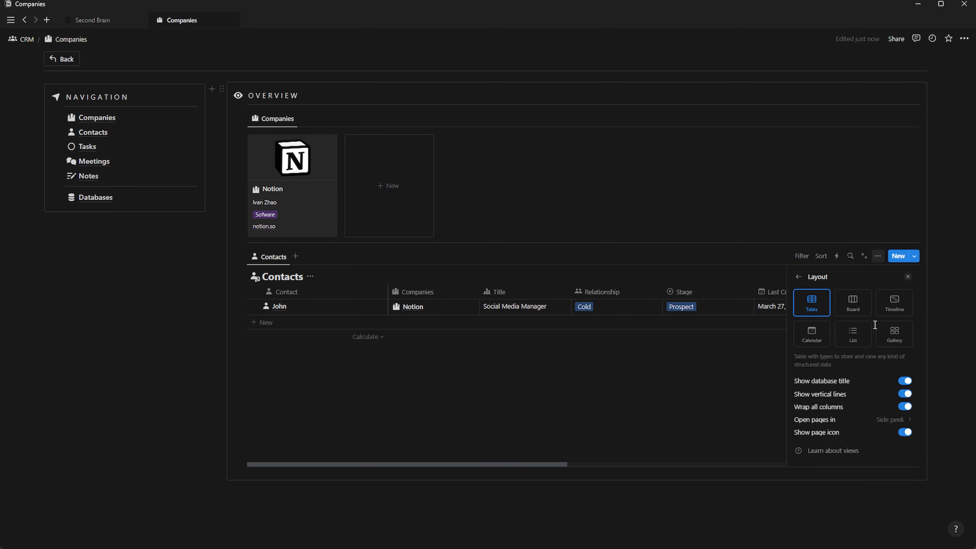
{"action": "left_click", "coordinate": [853, 332]}
{"action": "left_click", "coordinate": [907, 382]}
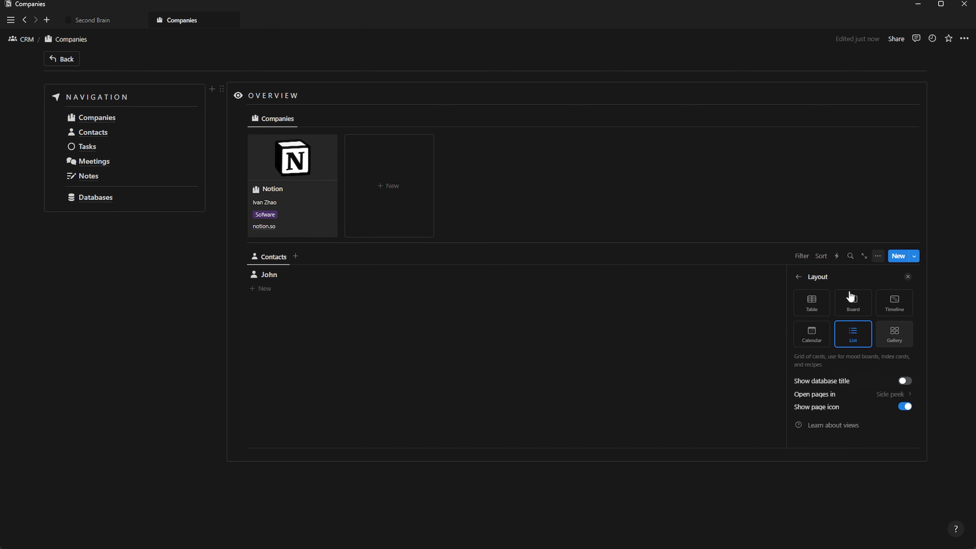
Show the Title, Stage and Last Contacted properties in the Contacts list view
{"action": "left_click", "coordinate": [801, 278]}
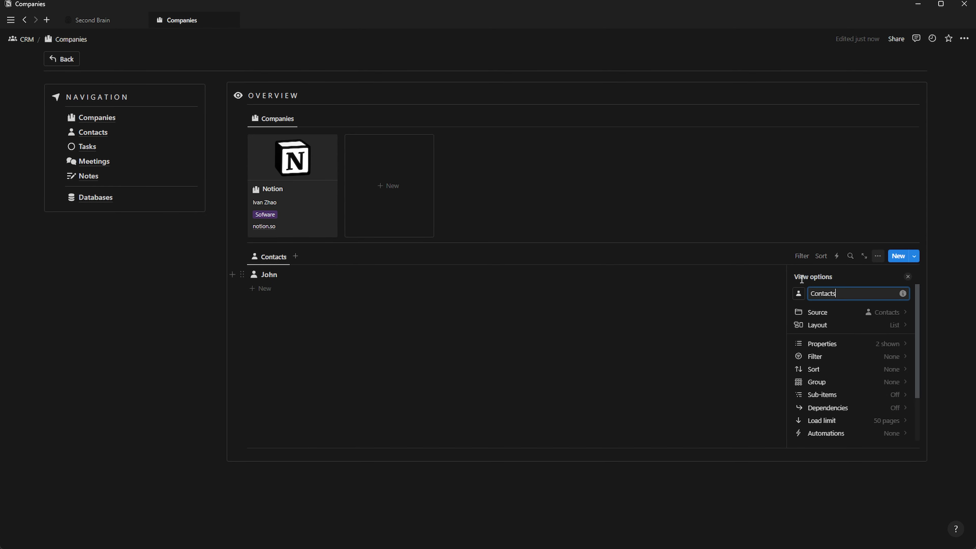
{"action": "left_click", "coordinate": [880, 343]}
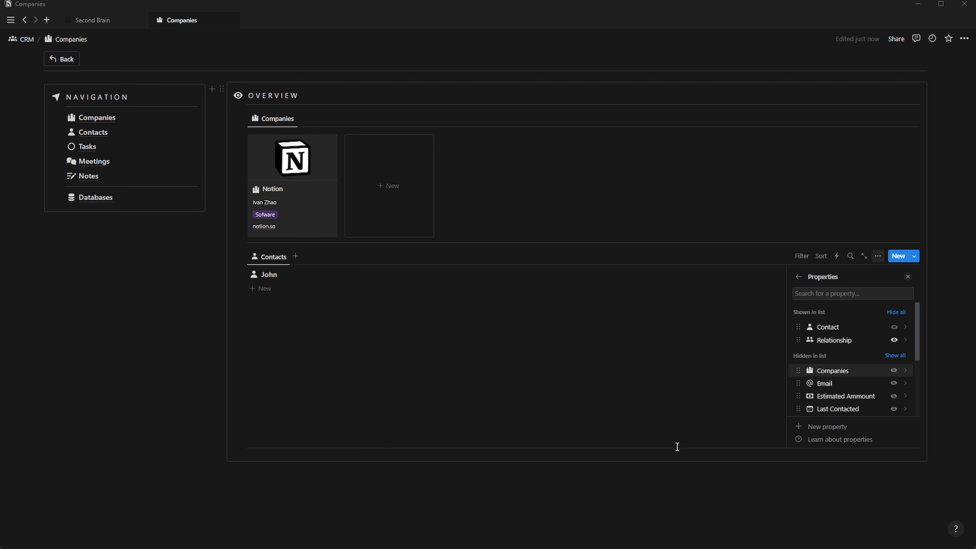
{"action": "scroll", "coordinate": [848, 392], "scroll_direction": "down", "scroll_amount": 3}
{"action": "left_click", "coordinate": [894, 399]}
{"action": "scroll", "coordinate": [856, 386], "scroll_direction": "down", "scroll_amount": 5}
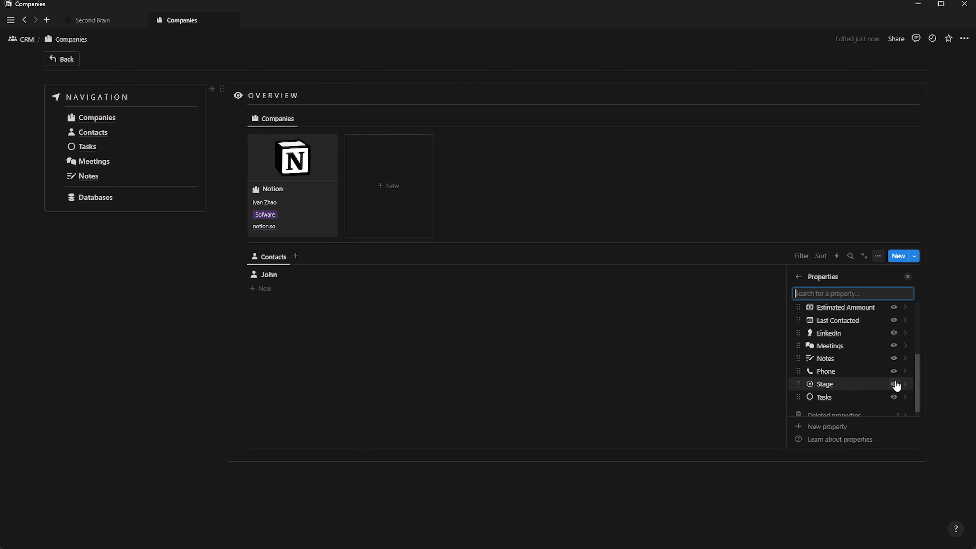
{"action": "left_click", "coordinate": [894, 384]}
{"action": "scroll", "coordinate": [865, 375], "scroll_direction": "down", "scroll_amount": 3}
{"action": "left_click", "coordinate": [894, 384]}
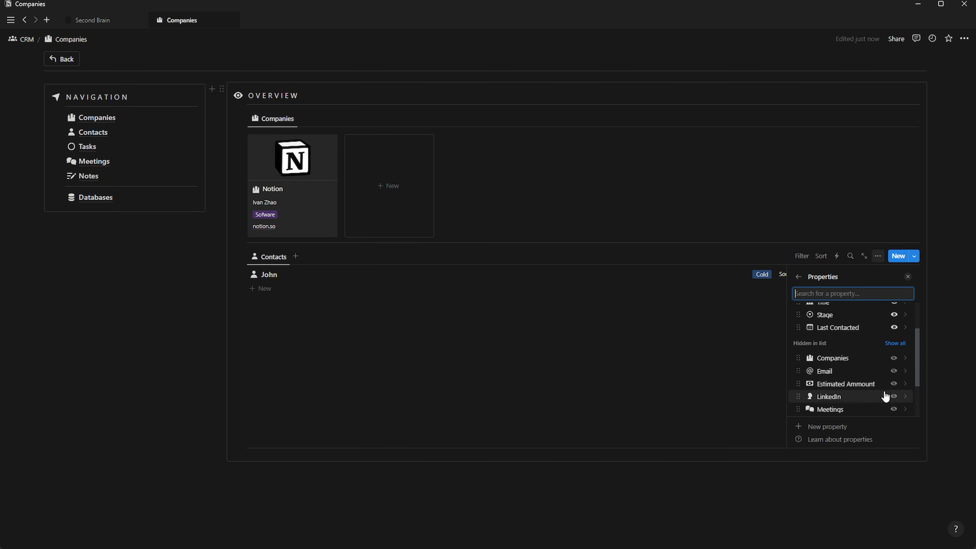
Show the Estimated Ammount property in the Contacts list and move Relationship below Title
{"action": "scroll", "coordinate": [884, 369], "scroll_direction": "down", "scroll_amount": 3}
{"action": "scroll", "coordinate": [876, 355], "scroll_direction": "up", "scroll_amount": 3}
{"action": "scroll", "coordinate": [864, 371], "scroll_direction": "down", "scroll_amount": 3}
{"action": "scroll", "coordinate": [860, 372], "scroll_direction": "up", "scroll_amount": 3}
{"action": "scroll", "coordinate": [861, 367], "scroll_direction": "down", "scroll_amount": 3}
{"action": "scroll", "coordinate": [857, 375], "scroll_direction": "up", "scroll_amount": 3}
{"action": "left_click_drag", "start_coordinate": [798, 332], "coordinate": [810, 375]}
{"action": "scroll", "coordinate": [891, 377], "scroll_direction": "down", "scroll_amount": 4}
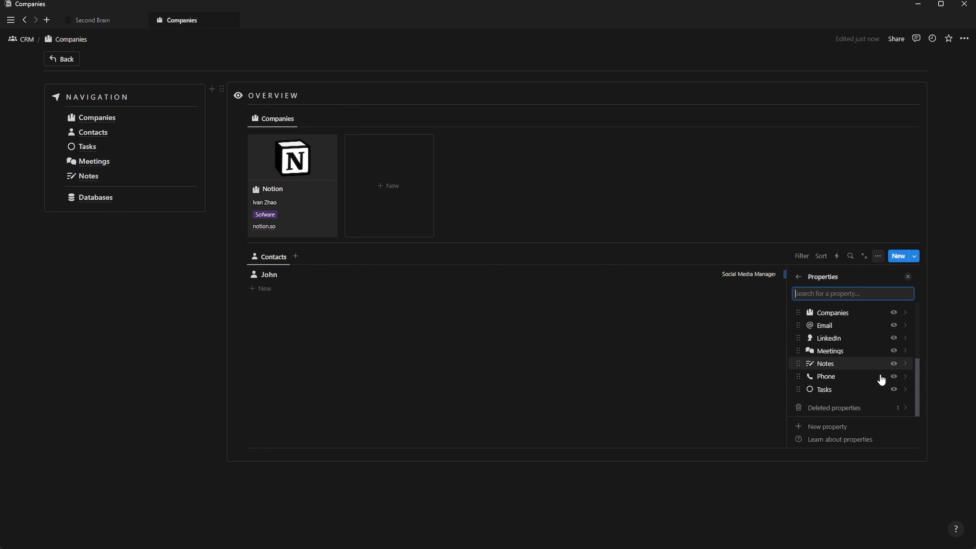
Show the Email, Phone and LinkedIn properties in the Contacts list view
{"action": "left_click", "coordinate": [893, 326]}
{"action": "left_click", "coordinate": [894, 406]}
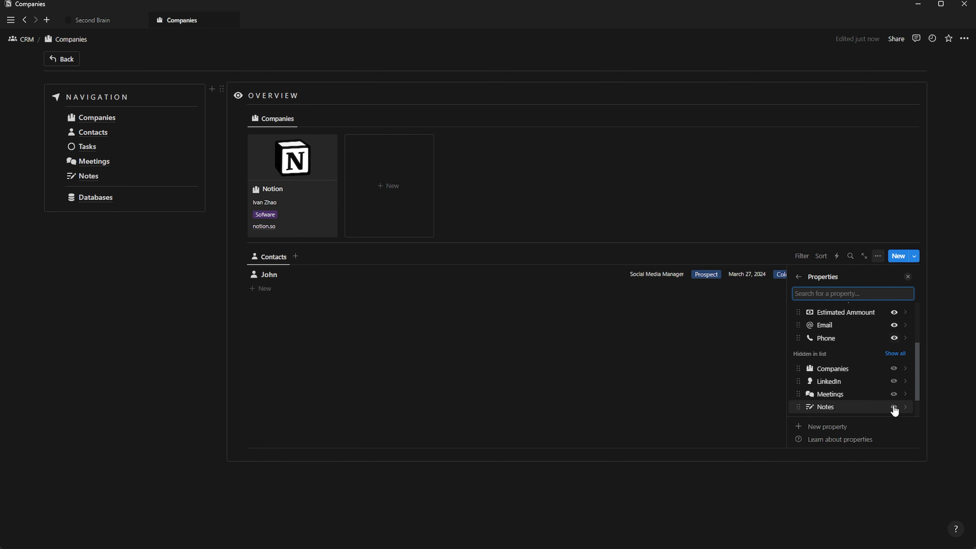
{"action": "left_click", "coordinate": [894, 381]}
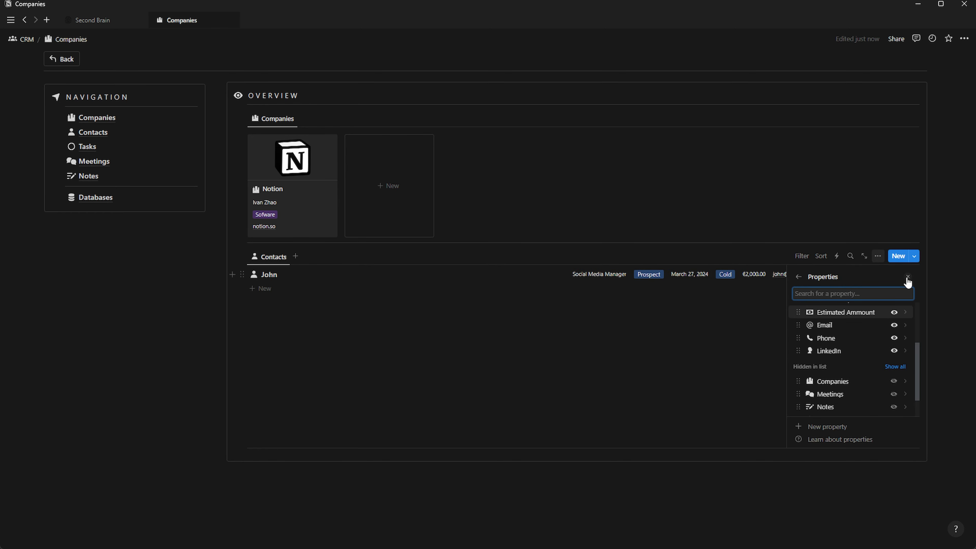
Group the Contacts list by the Companies property
{"action": "left_click", "coordinate": [799, 280]}
{"action": "left_click", "coordinate": [899, 382]}
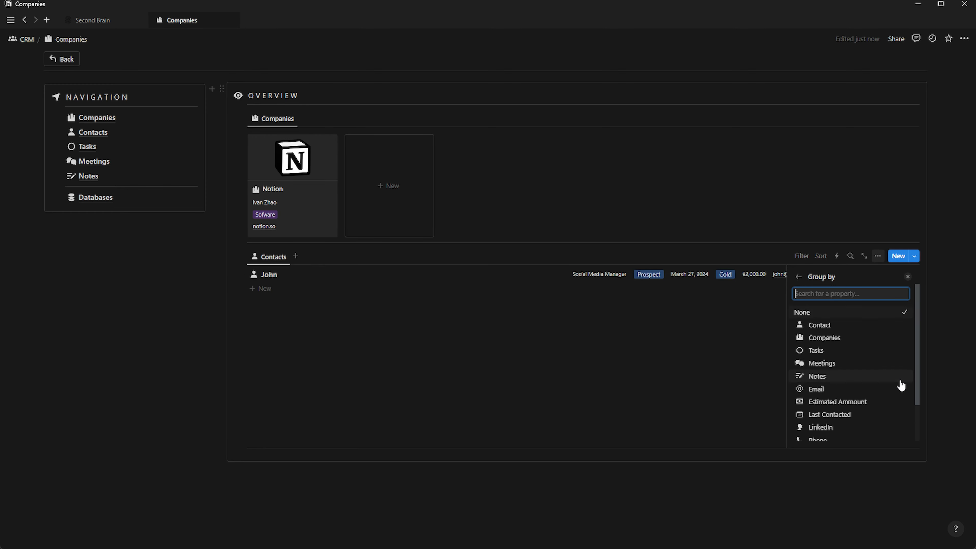
{"action": "left_click", "coordinate": [835, 339]}
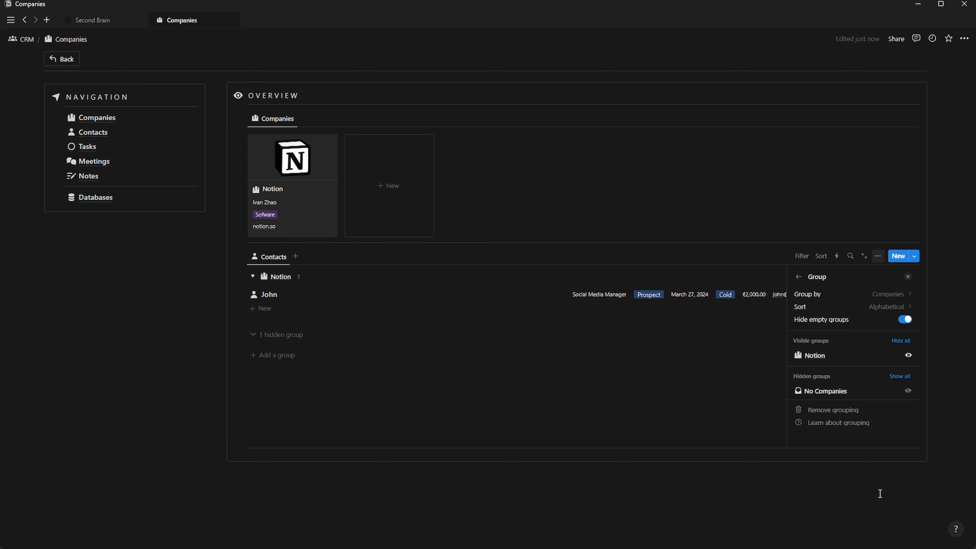
{"action": "left_click", "coordinate": [908, 279]}
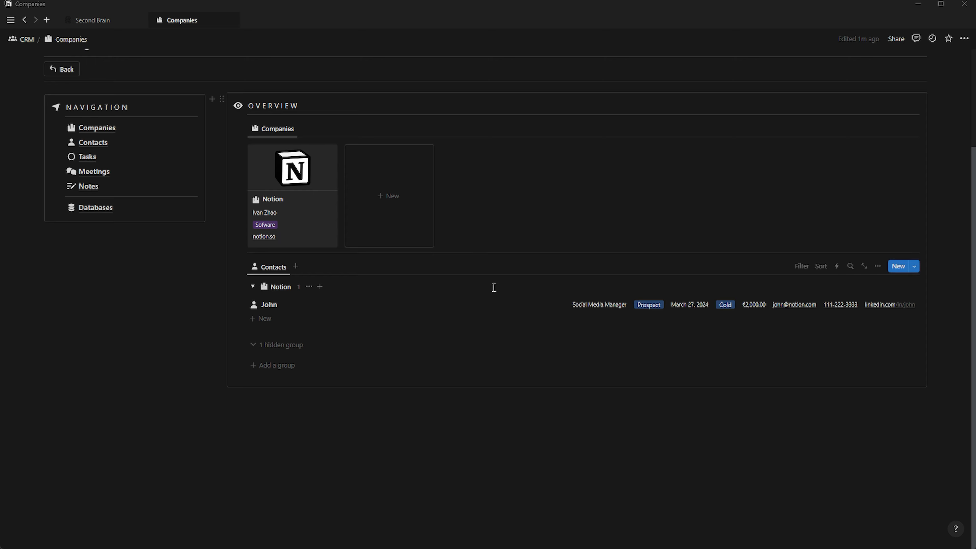
Open the Contacts page and add a divider with an empty line beneath it inside the OVERVIEW callout
{"action": "scroll", "coordinate": [339, 239], "scroll_direction": "up", "scroll_amount": 3}
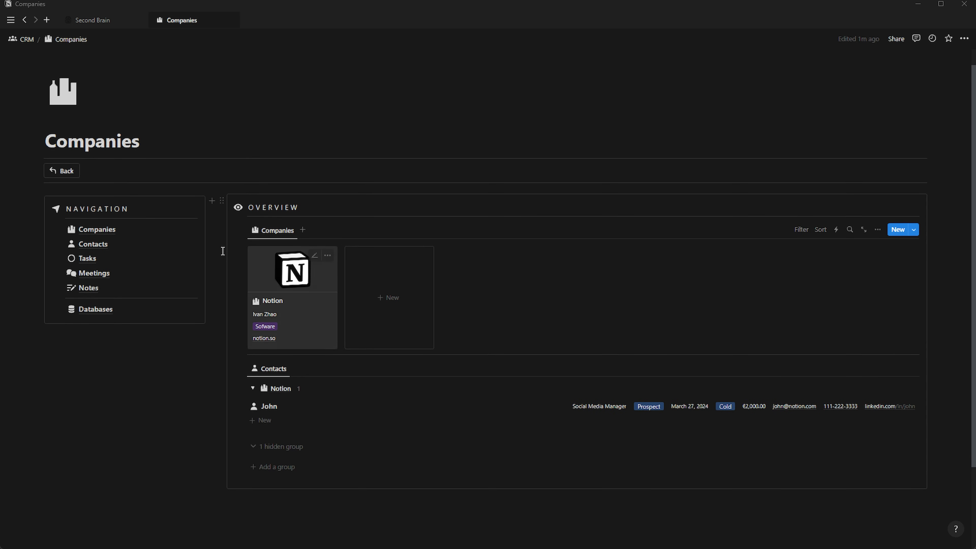
{"action": "left_click", "coordinate": [94, 244]}
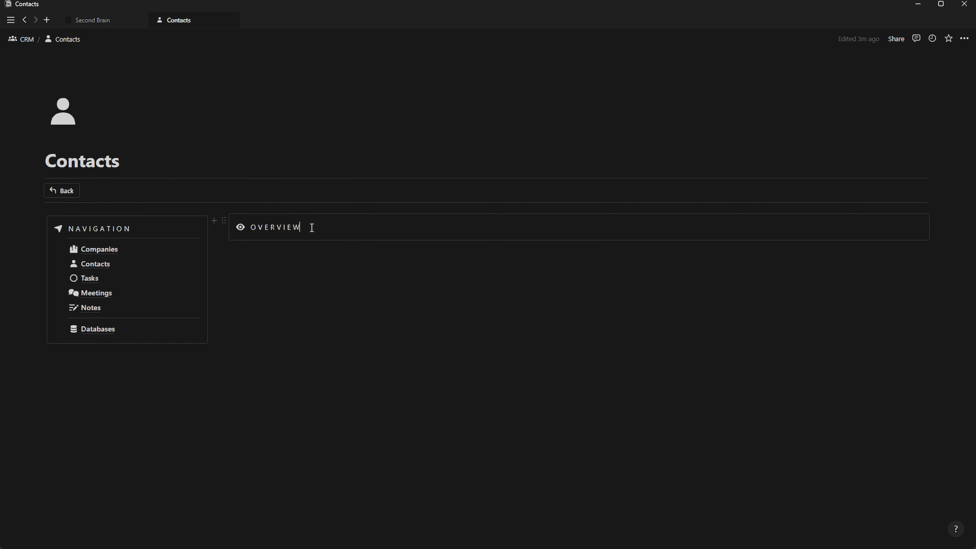
{"action": "key", "text": "Return"}
{"action": "type", "text": "---"}
{"action": "left_click_drag", "start_coordinate": [271, 274], "coordinate": [230, 247]}
{"action": "key", "text": "Tab"}
{"action": "left_click", "coordinate": [265, 248]}
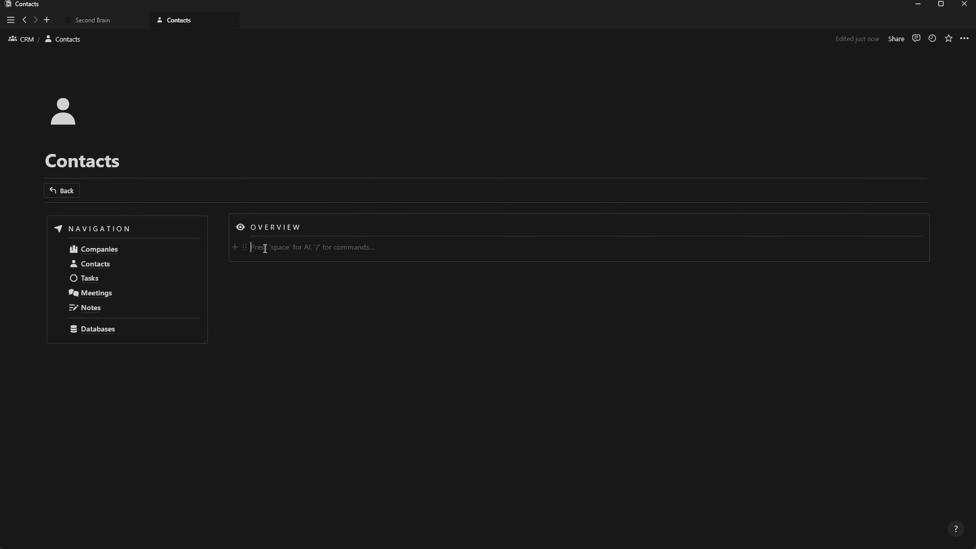
Copy the Contacts gallery from the main CRM page and paste it below the divider in the Contacts page's OVERVIEW callout
{"action": "left_click", "coordinate": [62, 190]}
{"action": "left_click", "coordinate": [244, 221]}
{"action": "key", "text": "Escape"}
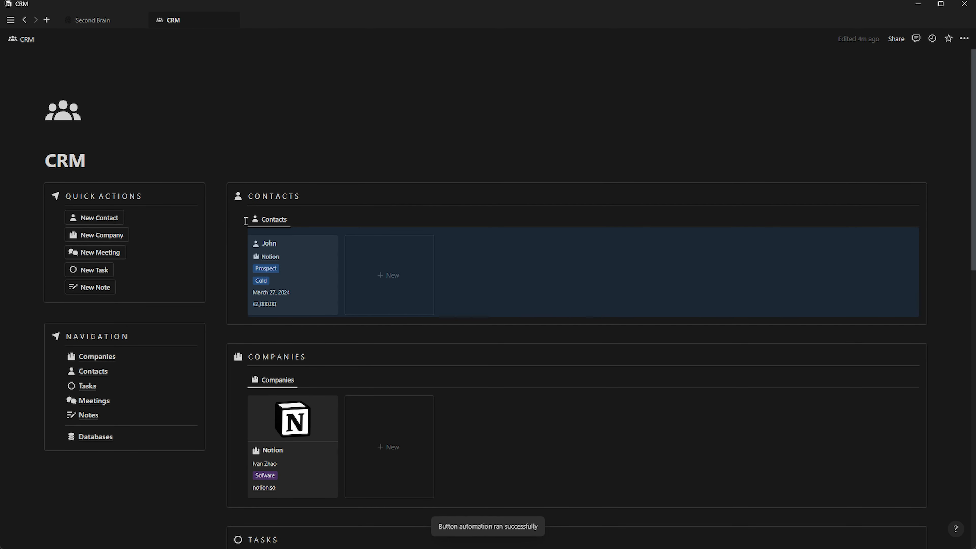
{"action": "left_click", "coordinate": [102, 373]}
{"action": "left_click", "coordinate": [274, 248]}
{"action": "key", "text": "ctrl+v"}
{"action": "left_click", "coordinate": [804, 362]}
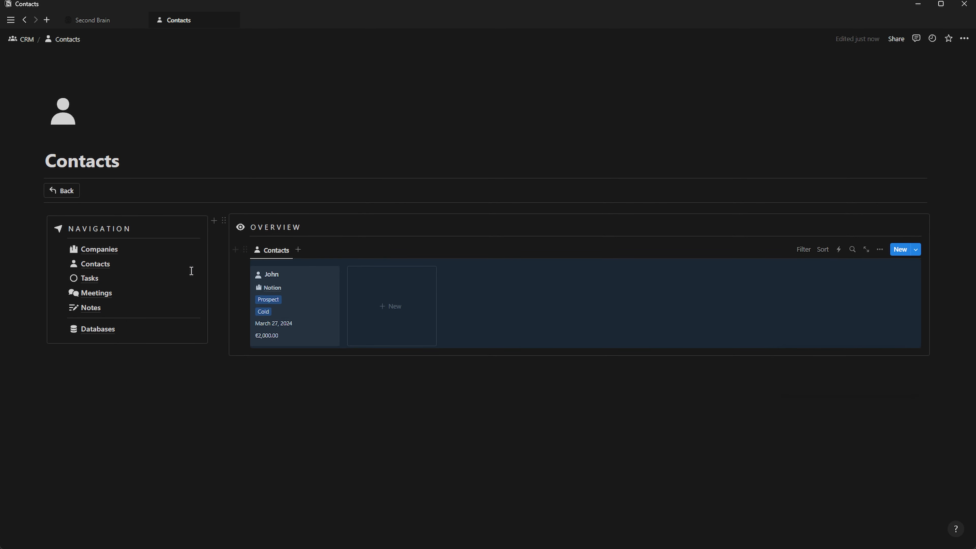
Insert a linked view of the Tasks database below a new divider under the Contacts gallery, using the List layout with the database title hidden
{"action": "left_click", "coordinate": [26, 374]}
{"action": "type", "text": "/linked"}
{"action": "key", "text": "Return"}
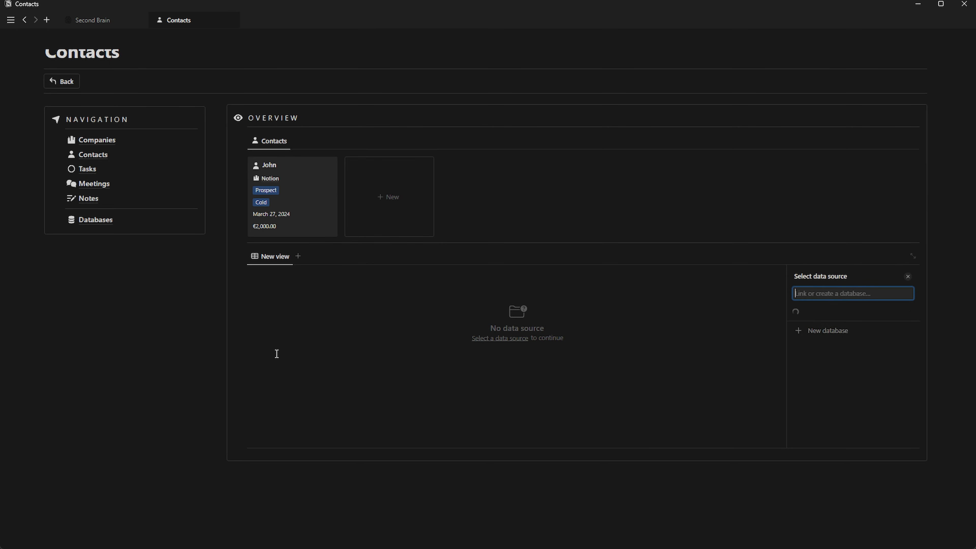
{"action": "left_click", "coordinate": [823, 375]}
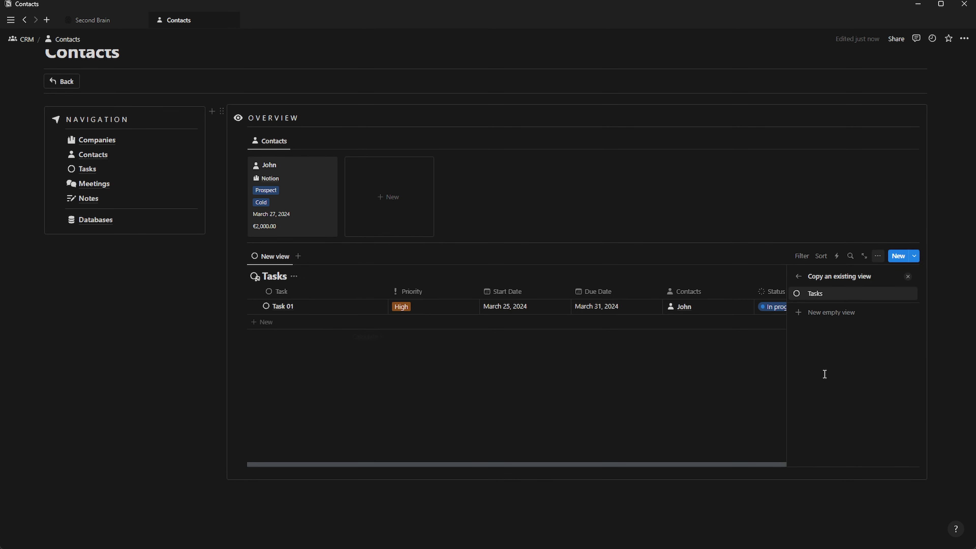
{"action": "left_click", "coordinate": [816, 294]}
{"action": "left_click", "coordinate": [900, 324]}
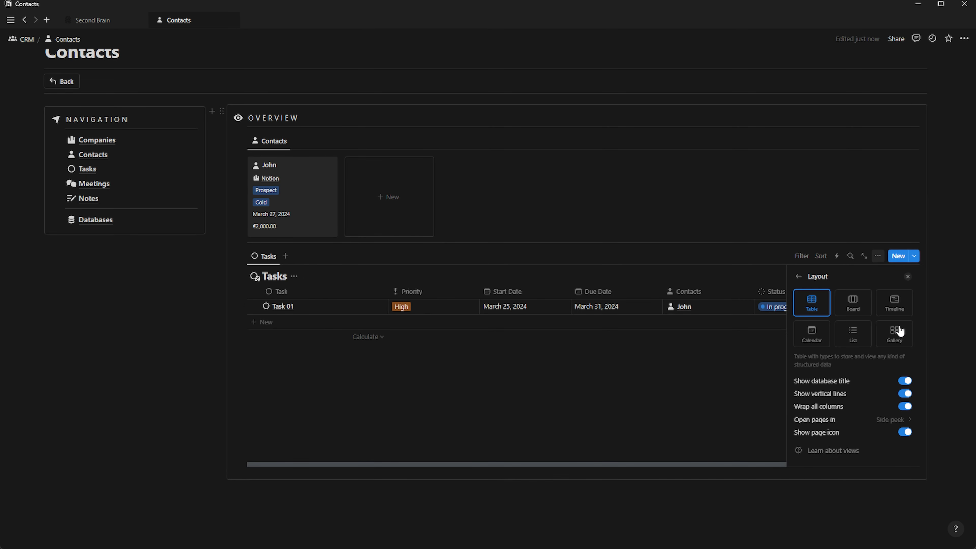
{"action": "left_click", "coordinate": [853, 333]}
{"action": "left_click", "coordinate": [905, 381]}
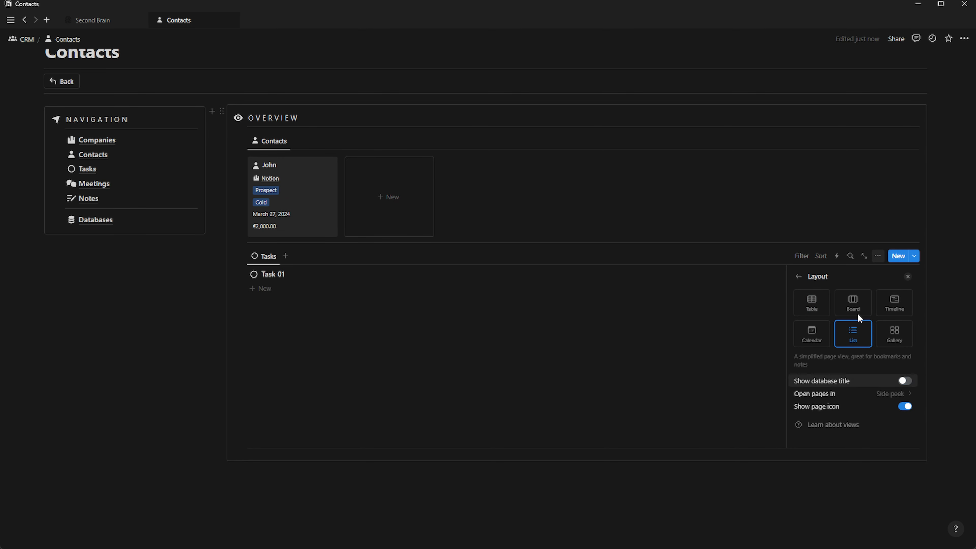
Show the Status, Due Date and Done properties after Priority in the Tasks list view
{"action": "left_click", "coordinate": [799, 277]}
{"action": "left_click", "coordinate": [869, 342]}
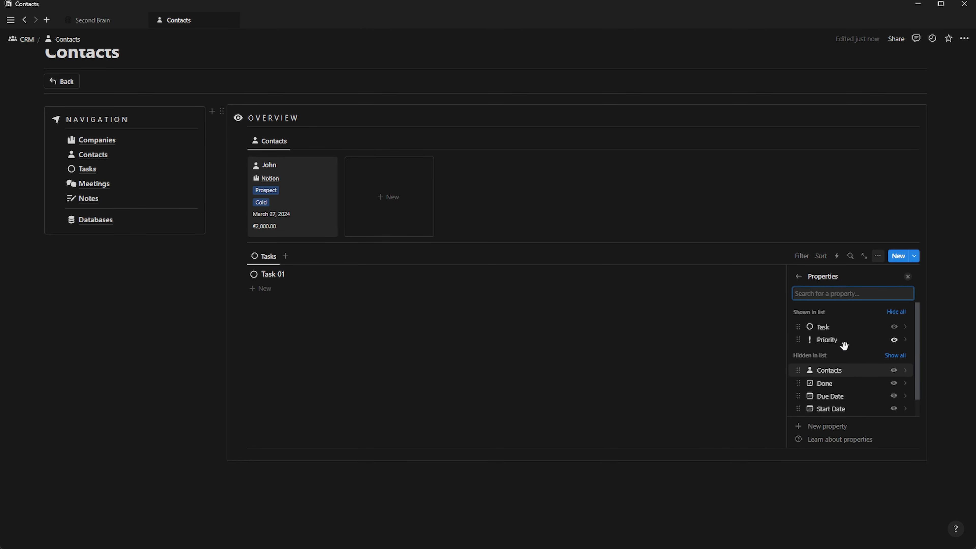
{"action": "scroll", "coordinate": [854, 397], "scroll_direction": "down", "scroll_amount": 2}
{"action": "left_click", "coordinate": [893, 401]}
{"action": "mouse_move", "coordinate": [800, 333]}
{"action": "left_mouse_down"}
{"action": "mouse_move", "coordinate": [800, 319]}
{"action": "mouse_move", "coordinate": [800, 333]}
{"action": "left_mouse_up"}
{"action": "left_click", "coordinate": [893, 389]}
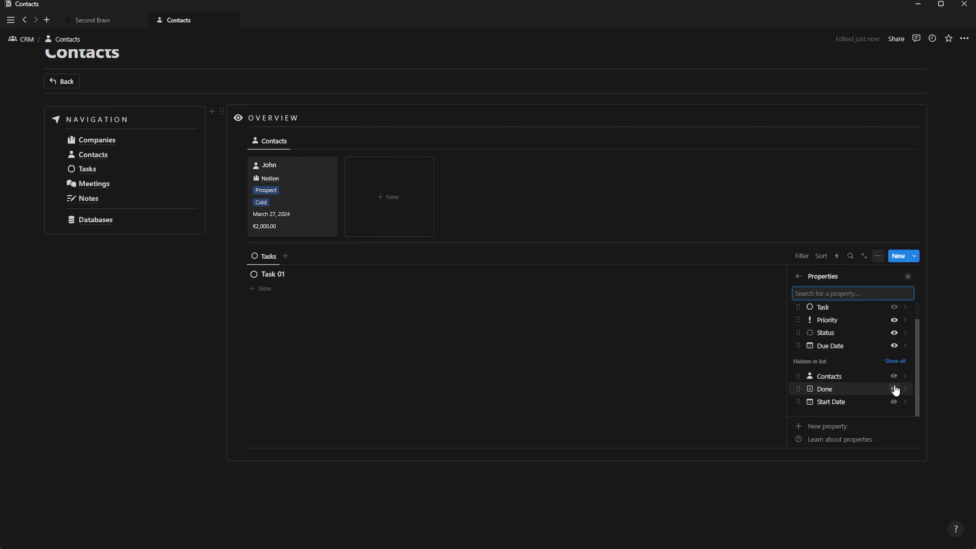
{"action": "left_click", "coordinate": [895, 389]}
Group the Tasks list by the Contacts property and collapse the contact's group
{"action": "left_click", "coordinate": [799, 277]}
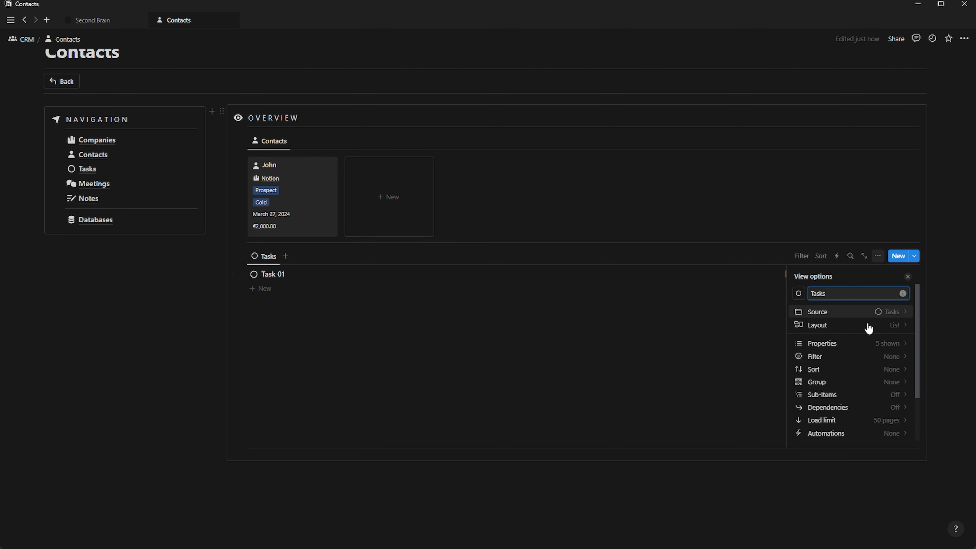
{"action": "left_click", "coordinate": [888, 383]}
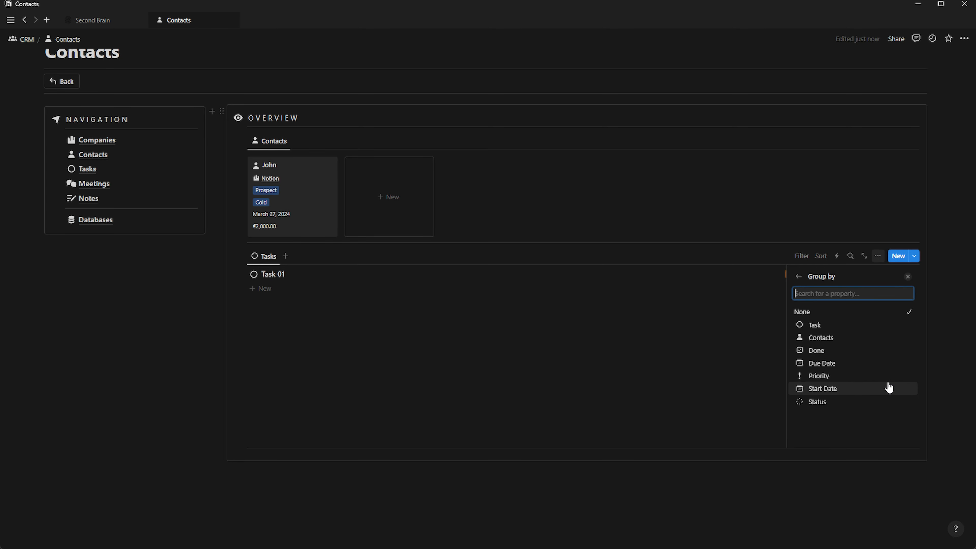
{"action": "left_click", "coordinate": [827, 338]}
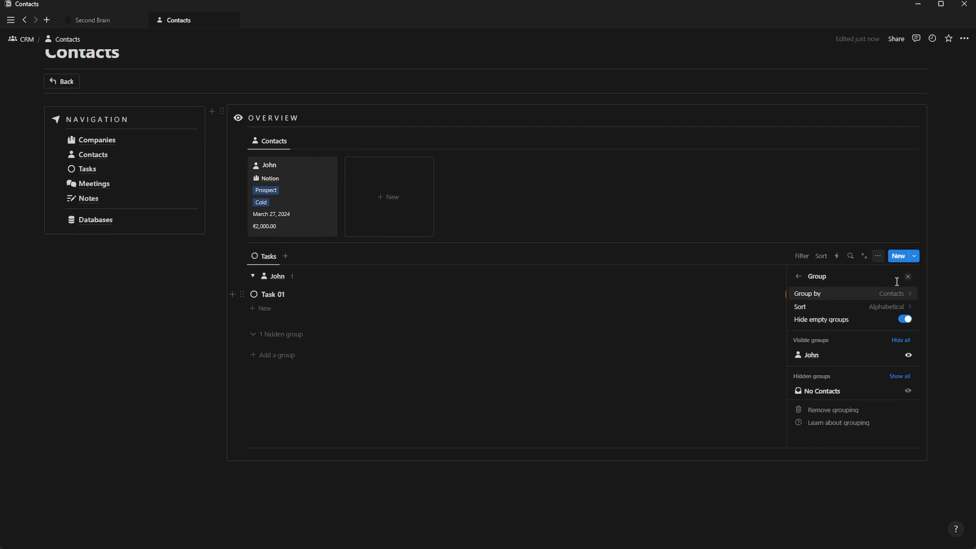
{"action": "left_click", "coordinate": [908, 278]}
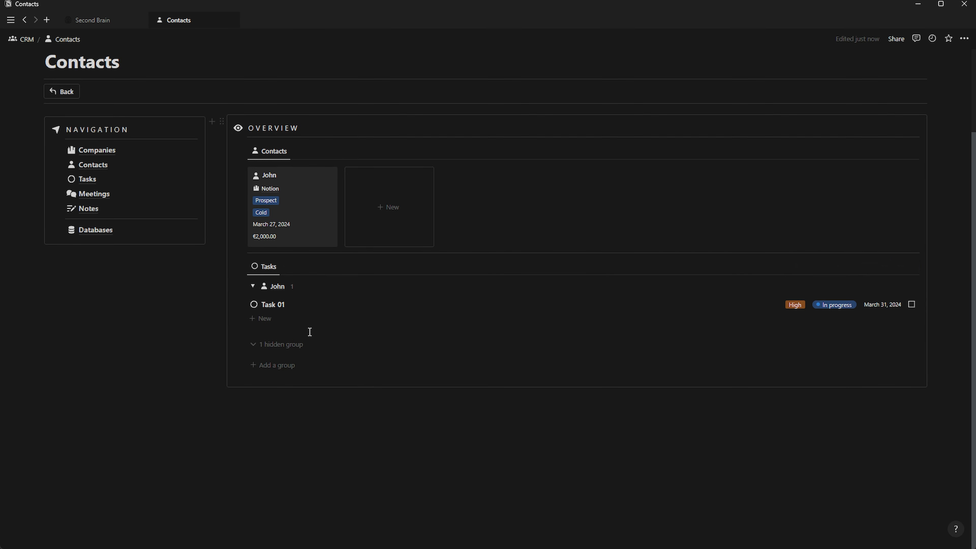
{"action": "left_click", "coordinate": [252, 286]}
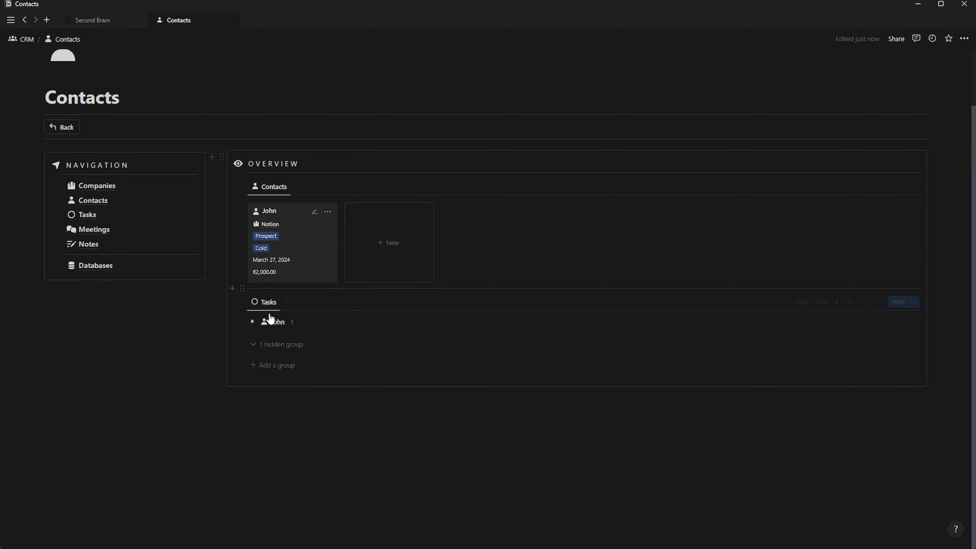
Insert a linked view of the Meetings database below a new divider under the Tasks list, using the List layout with the database title hidden
{"action": "left_click", "coordinate": [72, 391]}
{"action": "left_click_drag", "start_coordinate": [38, 386], "coordinate": [271, 360]}
{"action": "left_click", "coordinate": [273, 370]}
{"action": "type", "text": "---/linked"}
{"action": "key", "text": "Return"}
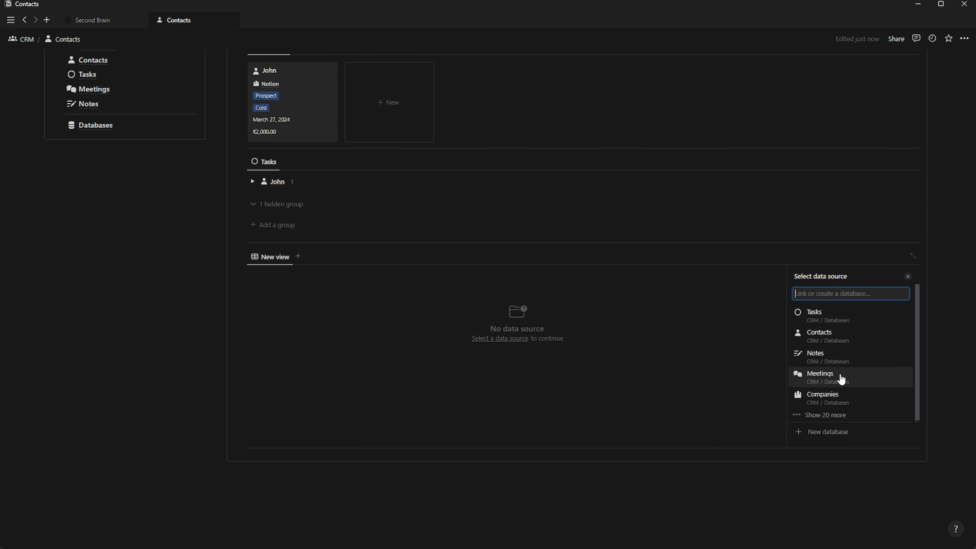
{"action": "left_click", "coordinate": [836, 373]}
{"action": "left_click", "coordinate": [817, 295]}
{"action": "left_click", "coordinate": [853, 333]}
Show the Link and Done properties in the Meetings list view
{"action": "left_click", "coordinate": [799, 277]}
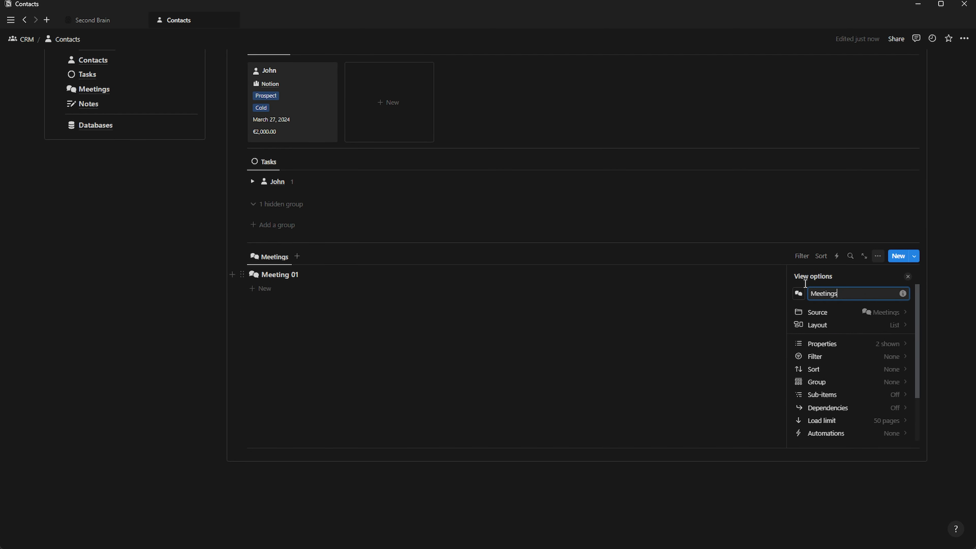
{"action": "left_click", "coordinate": [871, 342]}
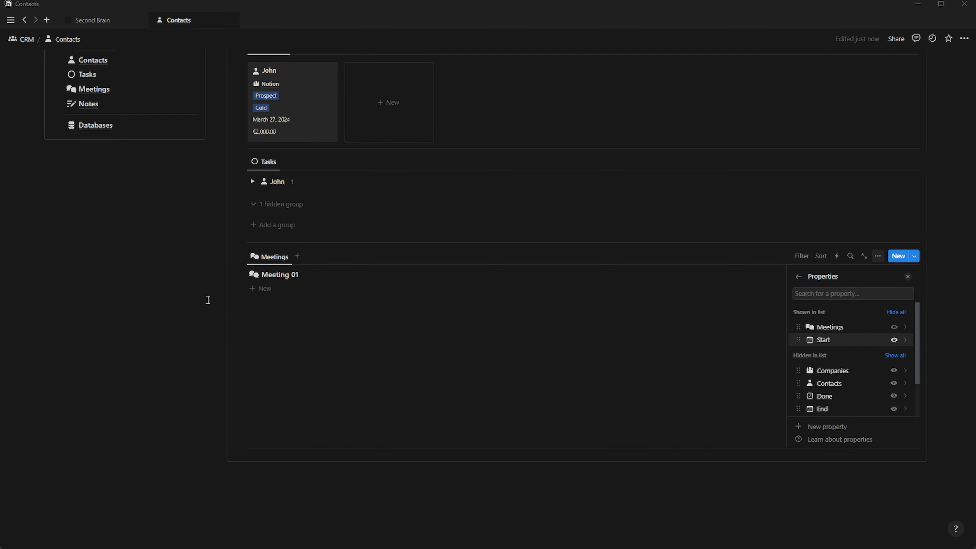
{"action": "scroll", "coordinate": [888, 398], "scroll_direction": "down", "scroll_amount": 2}
{"action": "left_click", "coordinate": [895, 378]}
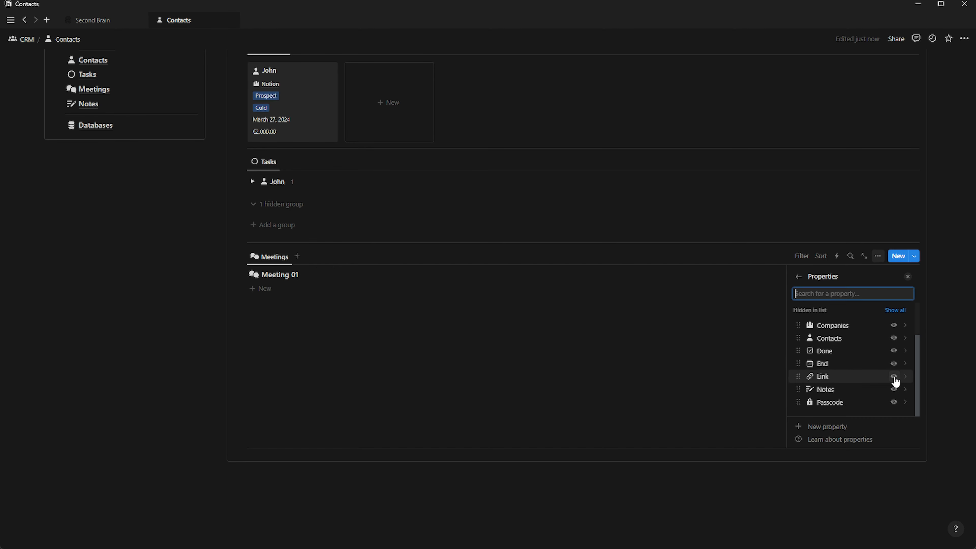
{"action": "left_click", "coordinate": [893, 365]}
{"action": "scroll", "coordinate": [864, 365], "scroll_direction": "up", "scroll_amount": 2}
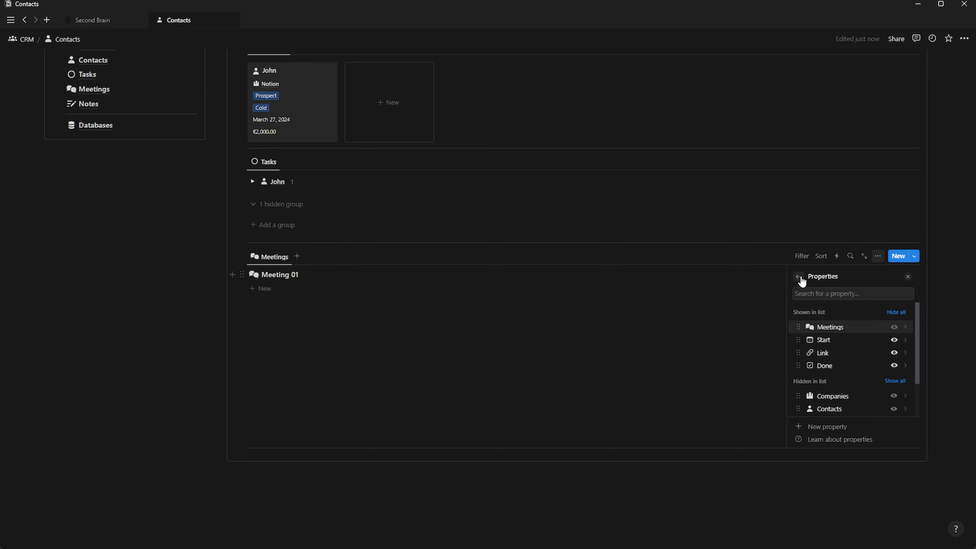
Group the Meetings list by the Contacts property and collapse the contact's group
{"action": "left_click", "coordinate": [801, 279]}
{"action": "left_click", "coordinate": [882, 384]}
{"action": "left_click", "coordinate": [825, 363]}
{"action": "key", "text": "Escape"}
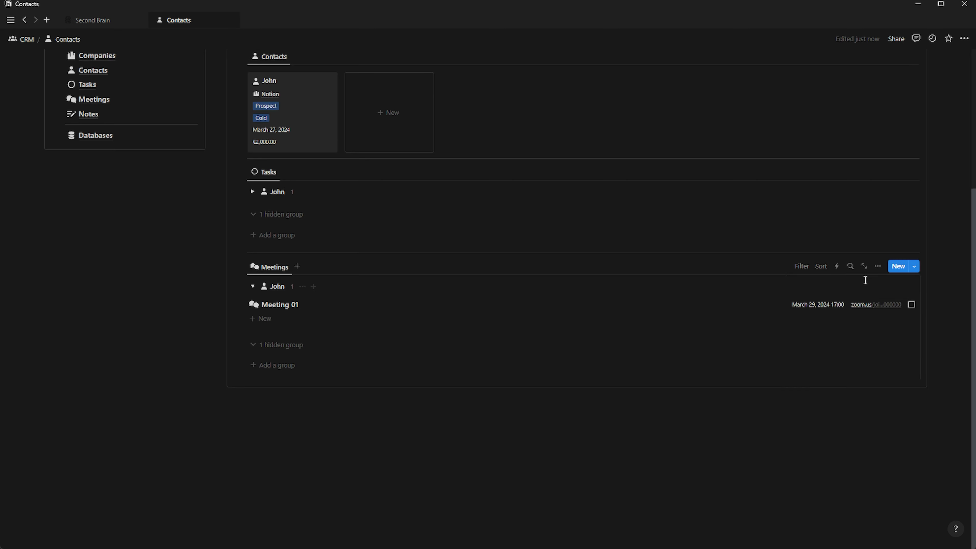
{"action": "left_click", "coordinate": [253, 288]}
{"action": "left_click", "coordinate": [253, 228]}
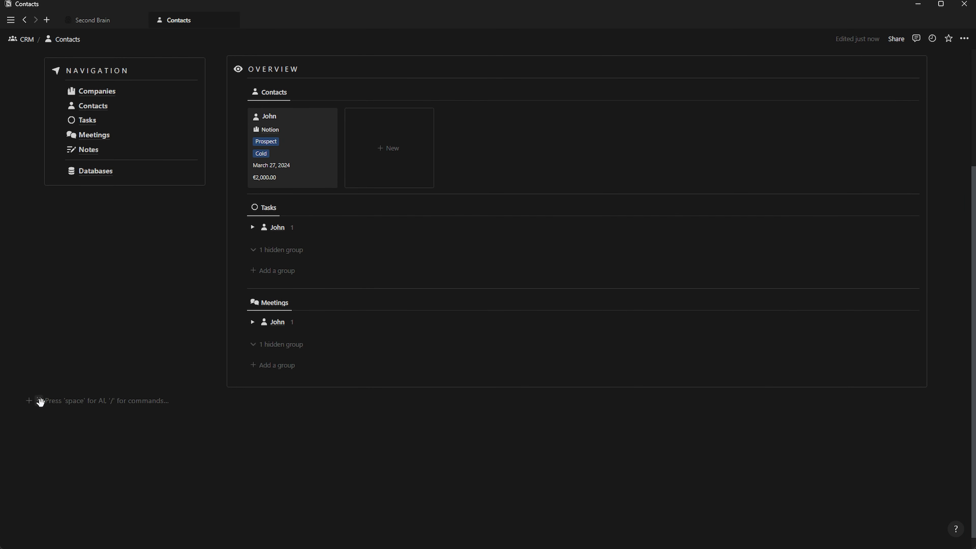
Insert a linked view of the Notes database below a new divider under the Meetings list, using the List layout with the database title hidden
{"action": "left_click", "coordinate": [265, 381]}
{"action": "type", "text": "/linked"}
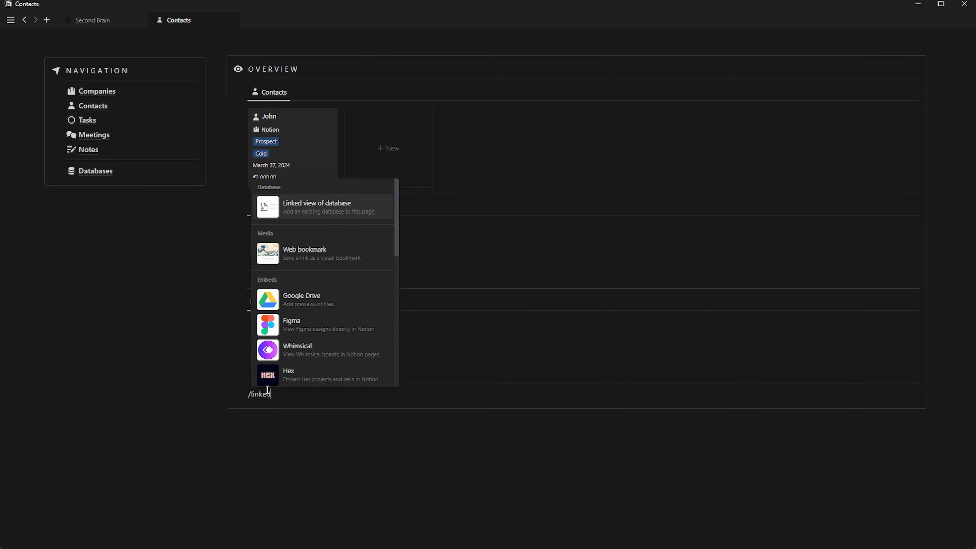
{"action": "key", "text": "Return"}
{"action": "left_click", "coordinate": [822, 374]}
{"action": "left_click", "coordinate": [821, 294]}
{"action": "left_click", "coordinate": [845, 312]}
{"action": "left_click", "coordinate": [854, 334]}
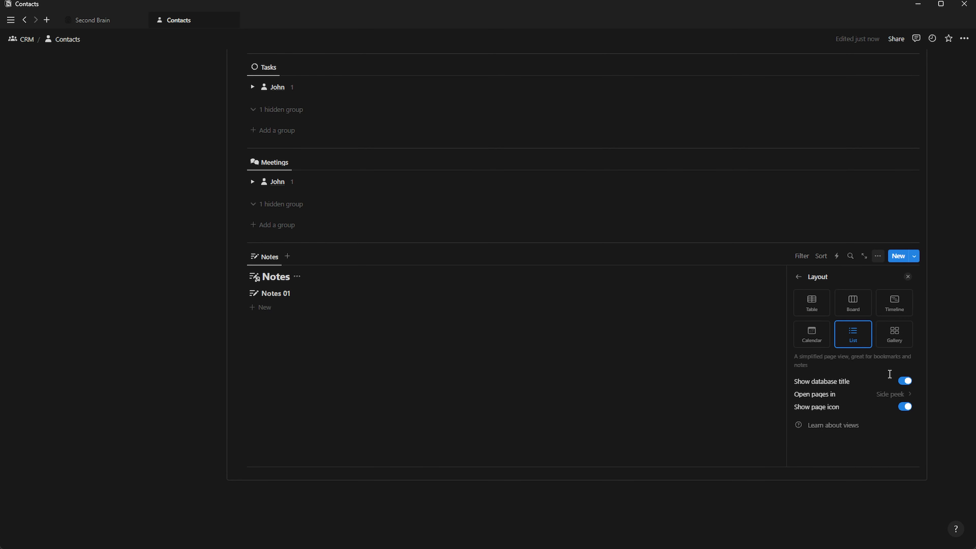
{"action": "left_click", "coordinate": [905, 381]}
Show the Meetings property in the Notes list and group the list by the Contacts property
{"action": "left_click", "coordinate": [799, 277]}
{"action": "left_click", "coordinate": [884, 344]}
{"action": "left_click", "coordinate": [899, 383]}
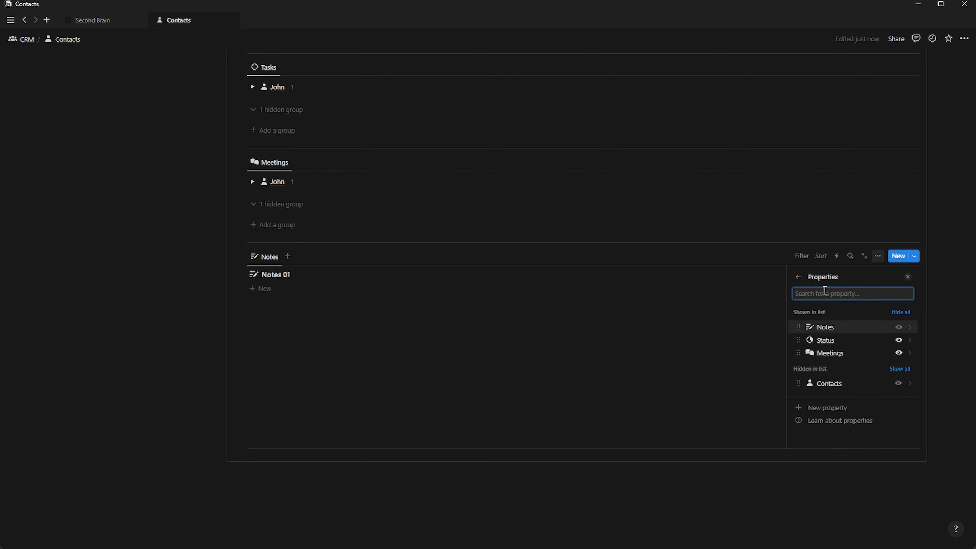
{"action": "left_click", "coordinate": [799, 277]}
{"action": "left_click", "coordinate": [889, 382]}
{"action": "left_click", "coordinate": [830, 333]}
{"action": "left_click", "coordinate": [908, 276]}
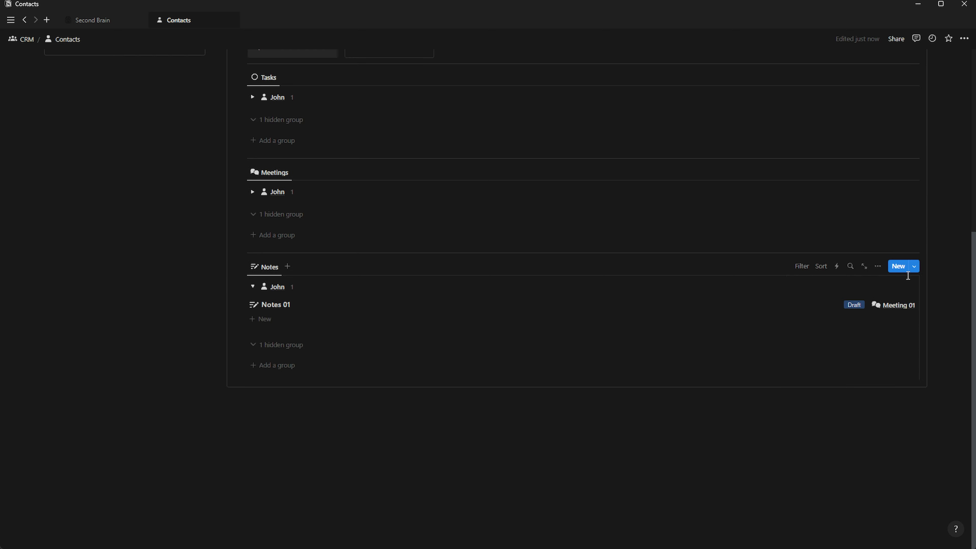
Expand the contact groups in the Tasks and Meetings lists and look over the Contacts page's overview
{"action": "left_click", "coordinate": [253, 192]}
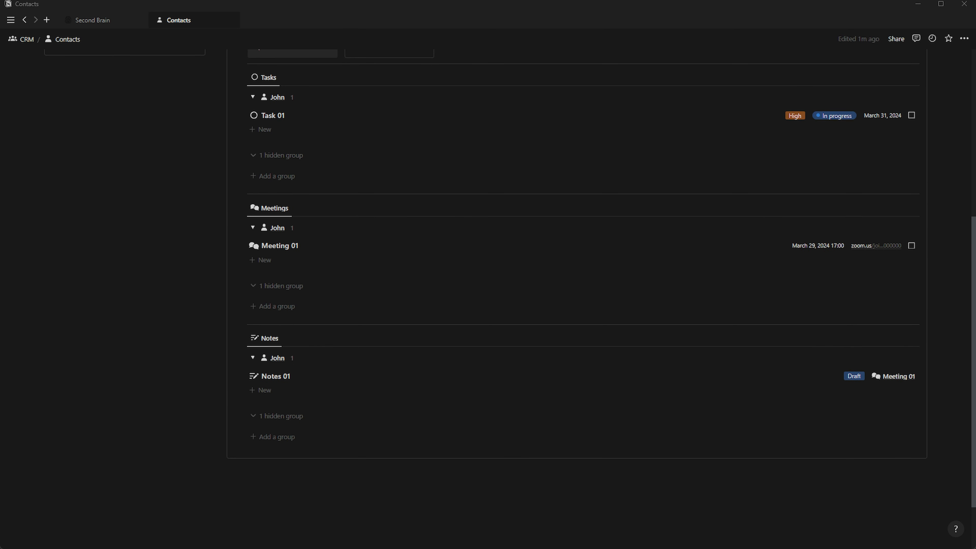
{"action": "scroll", "coordinate": [412, 379], "scroll_direction": "up", "scroll_amount": 7}
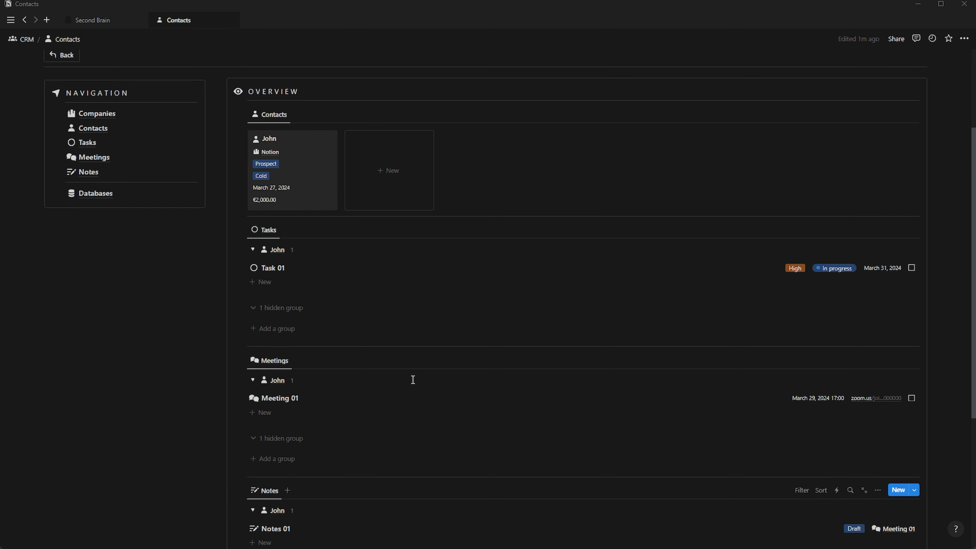
{"action": "scroll", "coordinate": [412, 379], "scroll_direction": "down", "scroll_amount": 5}
{"action": "scroll", "coordinate": [326, 322], "scroll_direction": "down", "scroll_amount": 4}
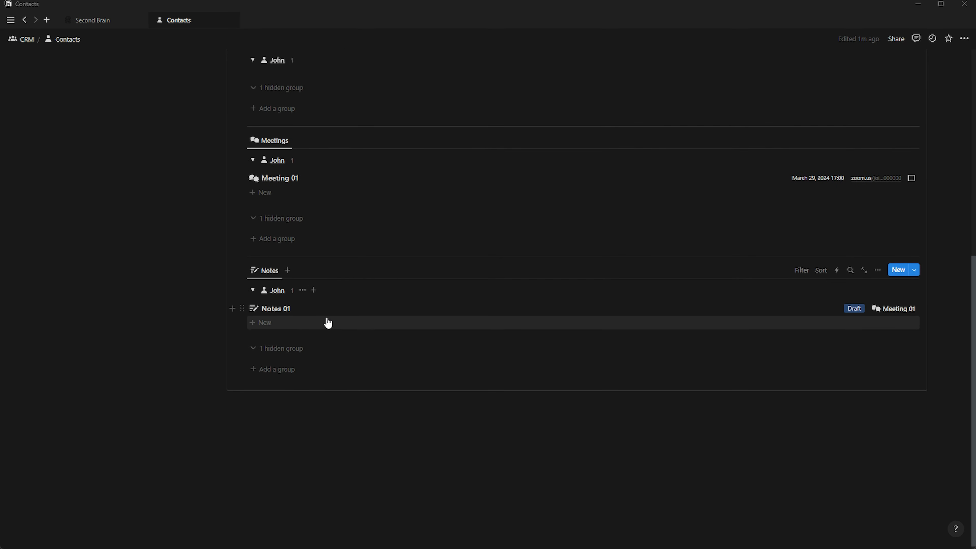
Review the Contacts page from its header down to the grouped Tasks, Meetings and Notes lists
{"action": "scroll", "coordinate": [278, 221], "scroll_direction": "up", "scroll_amount": 5}
{"action": "scroll", "coordinate": [304, 291], "scroll_direction": "up", "scroll_amount": 4}
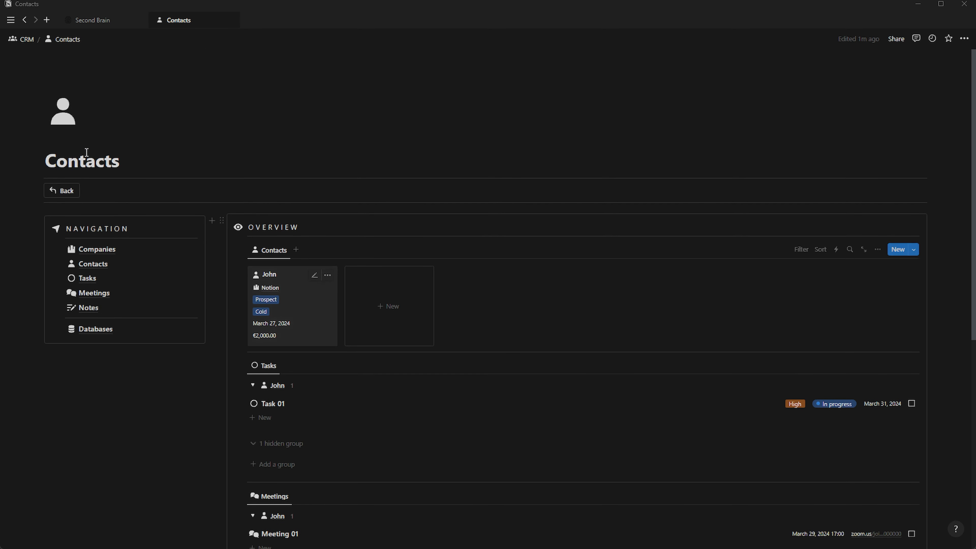
{"action": "scroll", "coordinate": [269, 261], "scroll_direction": "down", "scroll_amount": 3}
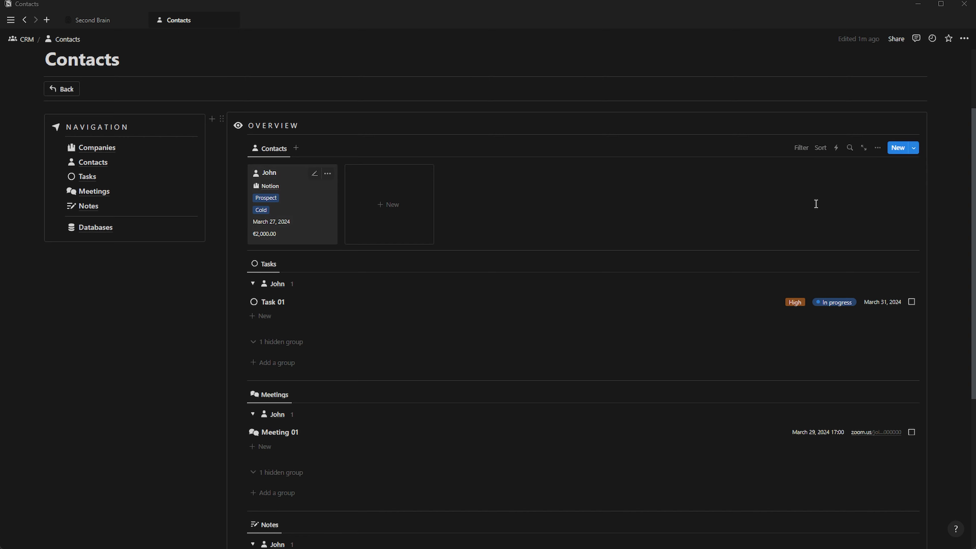
{"action": "scroll", "coordinate": [480, 208], "scroll_direction": "down", "scroll_amount": 2}
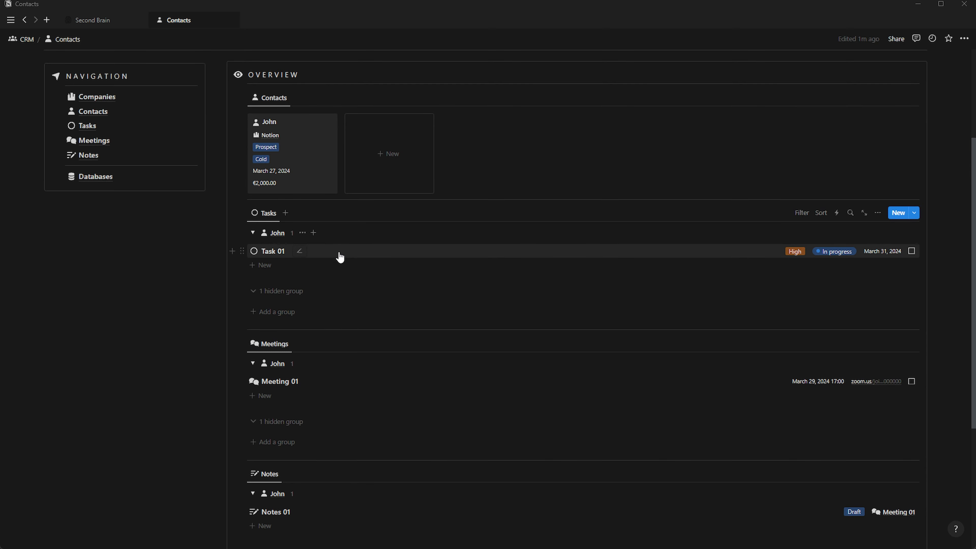
{"action": "scroll", "coordinate": [340, 256], "scroll_direction": "down", "scroll_amount": 3}
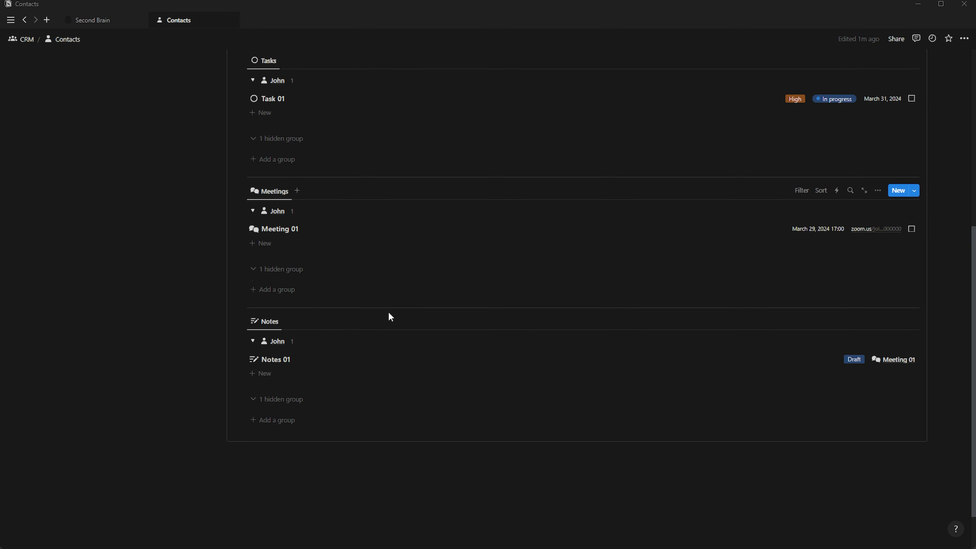
{"action": "scroll", "coordinate": [462, 377], "scroll_direction": "up", "scroll_amount": 6}
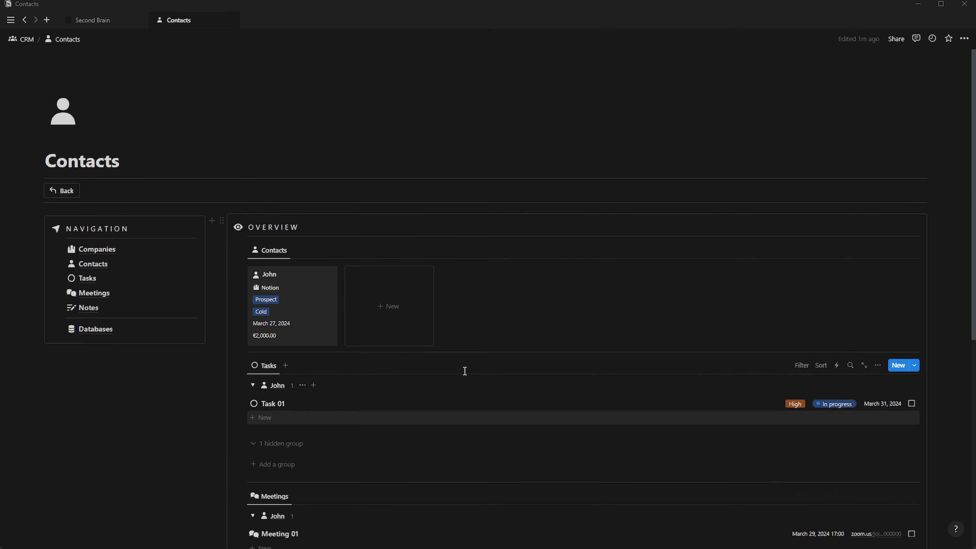
Open the Tasks page, and return to the CRM dashboard to check which views its Tasks section uses
{"action": "left_click", "coordinate": [92, 278]}
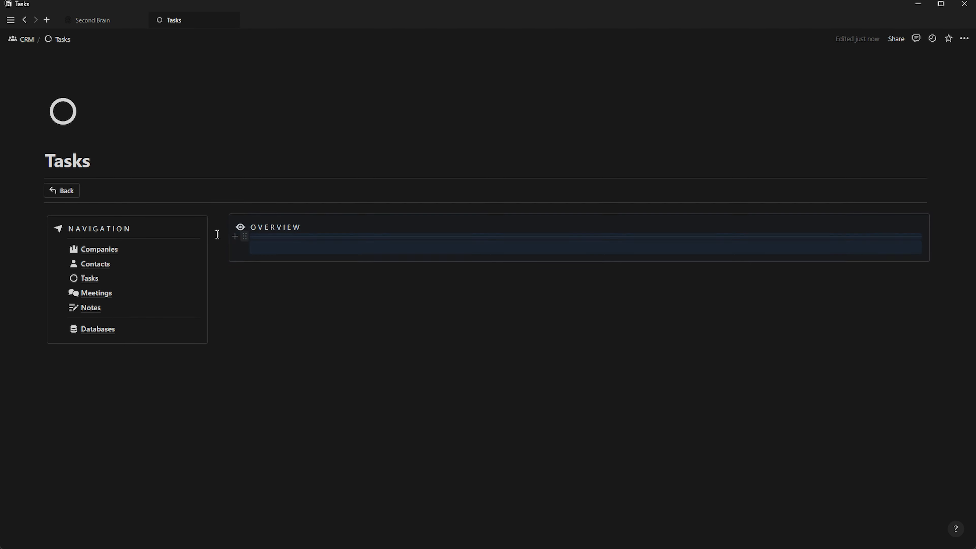
{"action": "left_click", "coordinate": [62, 190]}
{"action": "scroll", "coordinate": [290, 315], "scroll_direction": "down", "scroll_amount": 5}
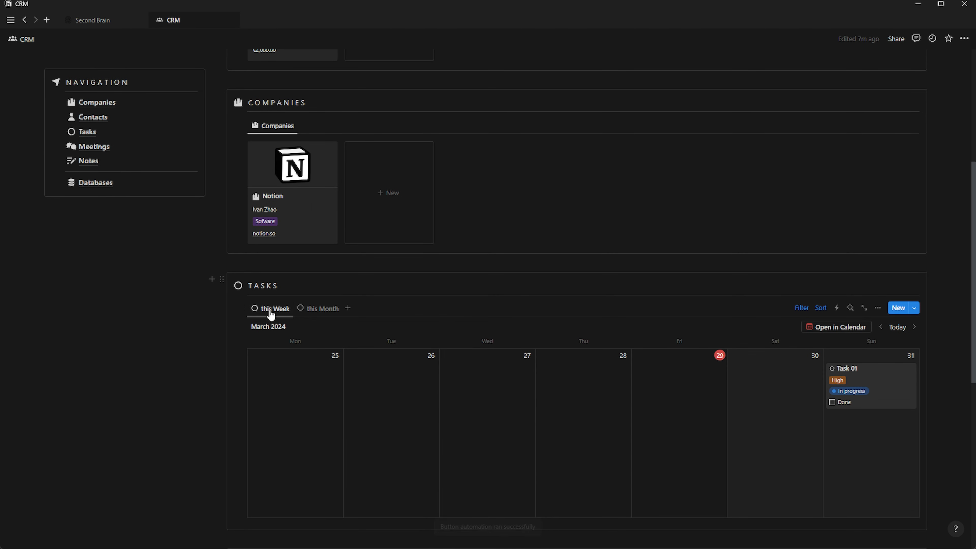
{"action": "scroll", "coordinate": [335, 315], "scroll_direction": "up", "scroll_amount": 4}
Insert a linked view of the Tasks database in the Tasks page's overview, using the List layout with the database title hidden
{"action": "left_click", "coordinate": [91, 334]}
{"action": "left_click", "coordinate": [268, 251]}
{"action": "type", "text": "/linked"}
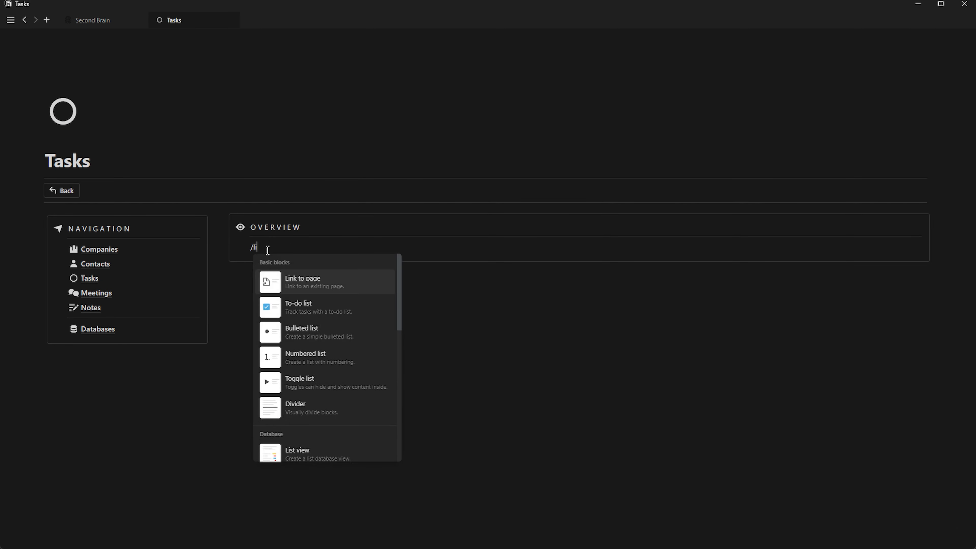
{"action": "key", "text": "Return"}
{"action": "left_click", "coordinate": [828, 351]}
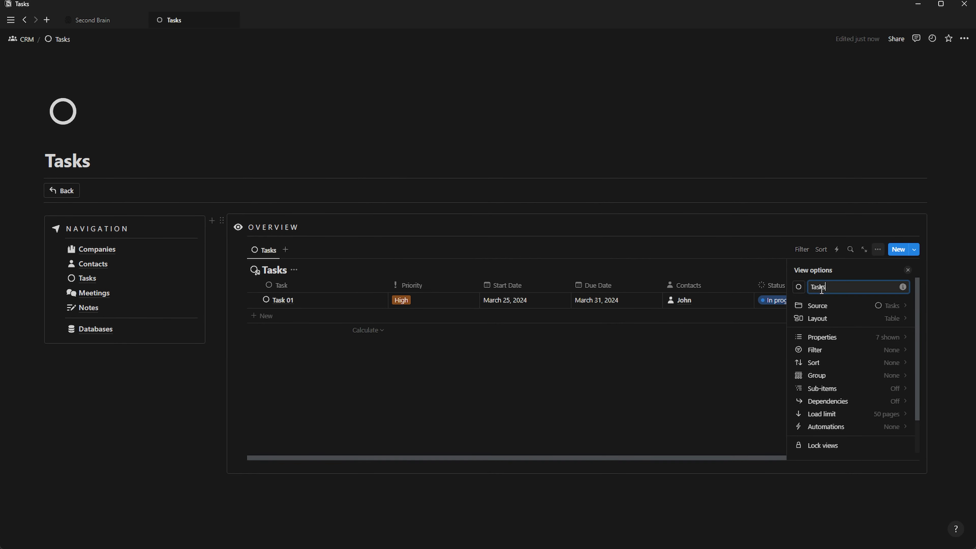
{"action": "left_click", "coordinate": [880, 322]}
{"action": "left_click", "coordinate": [852, 324]}
{"action": "left_click", "coordinate": [799, 270]}
Show the Done and Status properties in the Tasks list, leaving Due Date hidden
{"action": "left_click", "coordinate": [868, 340]}
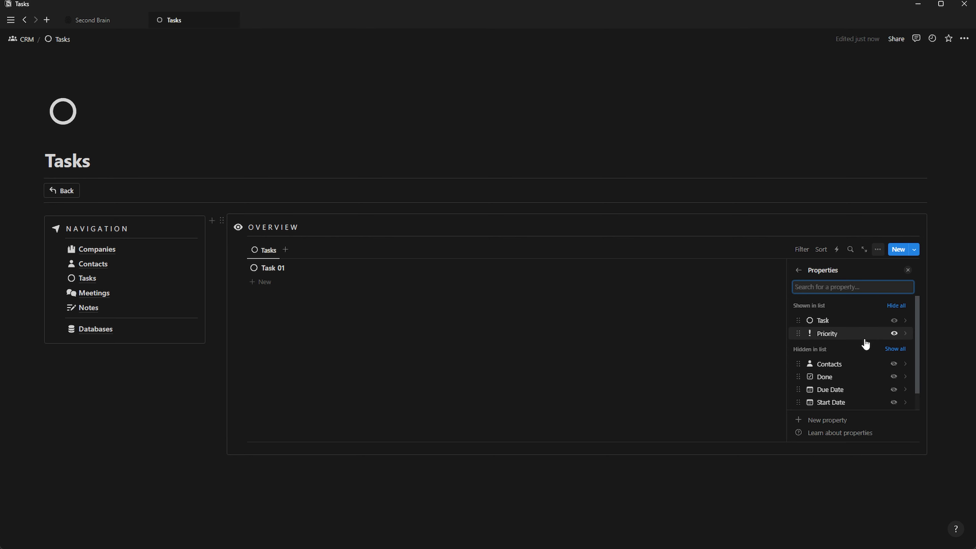
{"action": "left_click", "coordinate": [893, 376]}
{"action": "left_click", "coordinate": [894, 390]}
{"action": "scroll", "coordinate": [867, 377], "scroll_direction": "down", "scroll_amount": 1}
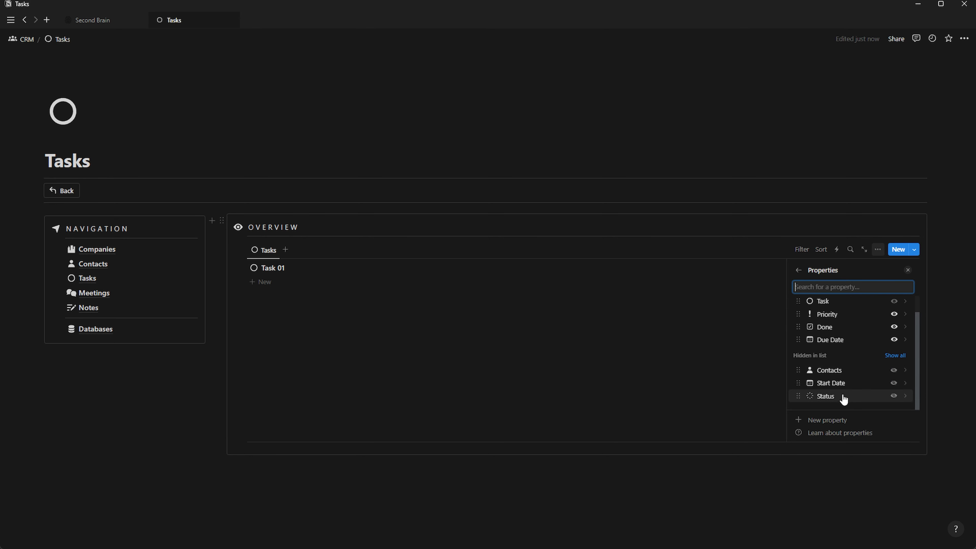
{"action": "left_click", "coordinate": [894, 396]}
{"action": "left_click", "coordinate": [893, 340]}
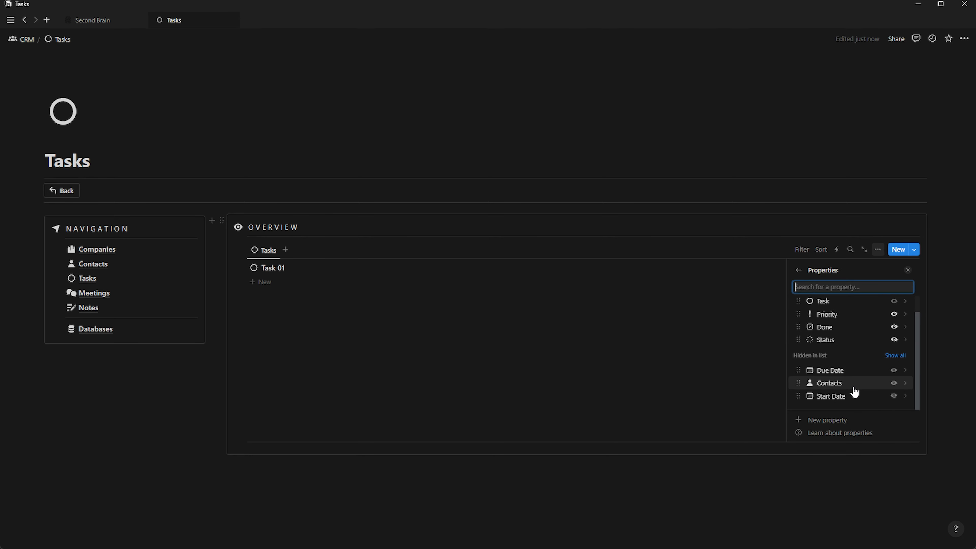
{"action": "left_click", "coordinate": [799, 270]}
Filter the Tasks list to tasks whose Due Date is Today
{"action": "left_click", "coordinate": [887, 355]}
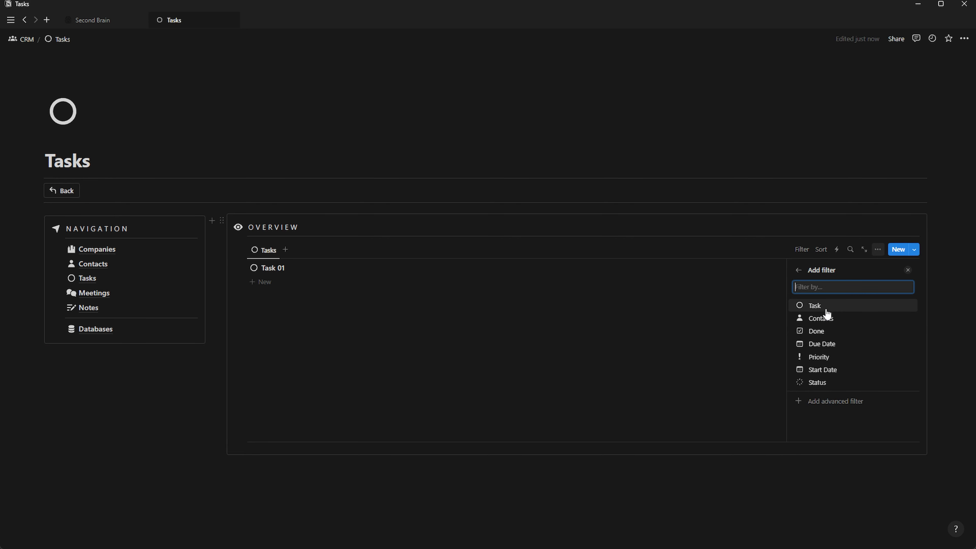
{"action": "left_click", "coordinate": [827, 348]}
{"action": "left_click", "coordinate": [831, 319]}
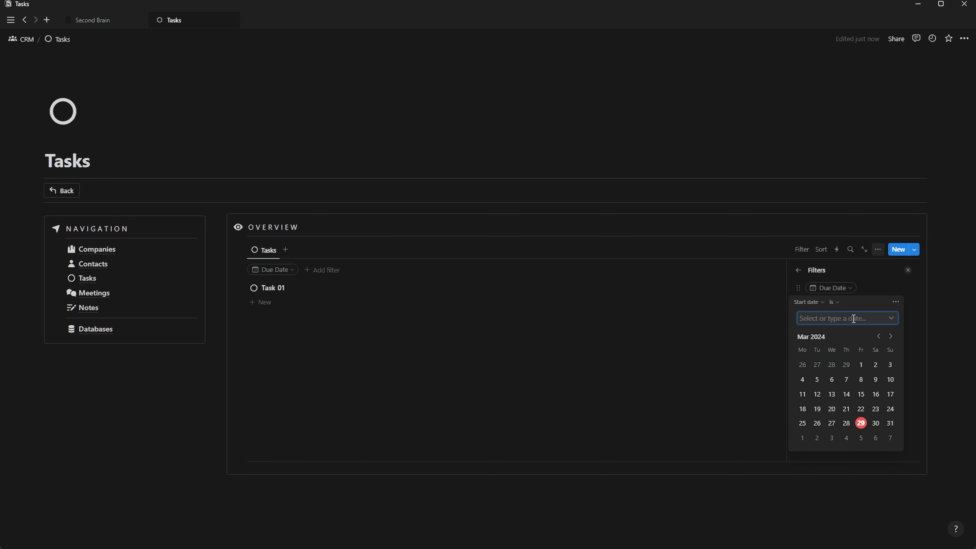
{"action": "left_click", "coordinate": [799, 270]}
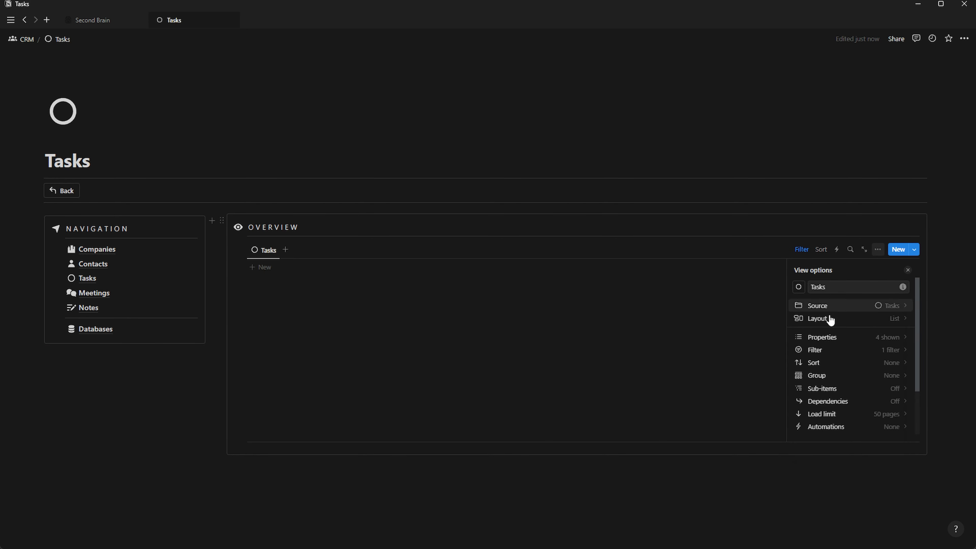
Sort the Tasks list by Priority descending, with Due Date ascending as the second sort
{"action": "left_click", "coordinate": [824, 363]}
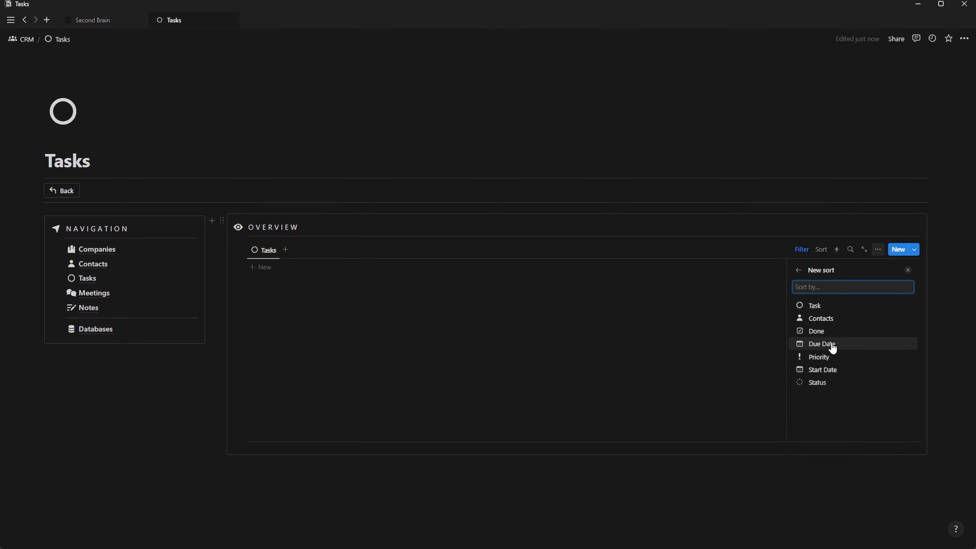
{"action": "left_click", "coordinate": [826, 358]}
{"action": "left_click", "coordinate": [861, 292]}
{"action": "left_click", "coordinate": [859, 317]}
{"action": "left_click", "coordinate": [816, 307]}
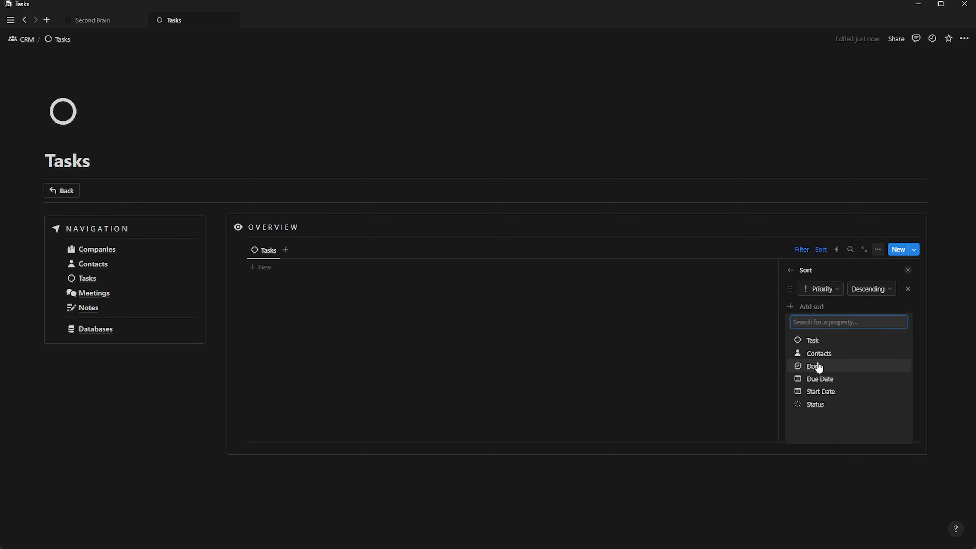
{"action": "left_click", "coordinate": [827, 377]}
{"action": "left_click", "coordinate": [561, 275]}
Rename the Tasks view to Today and duplicate it as a view named Upcoming
{"action": "left_click", "coordinate": [274, 252]}
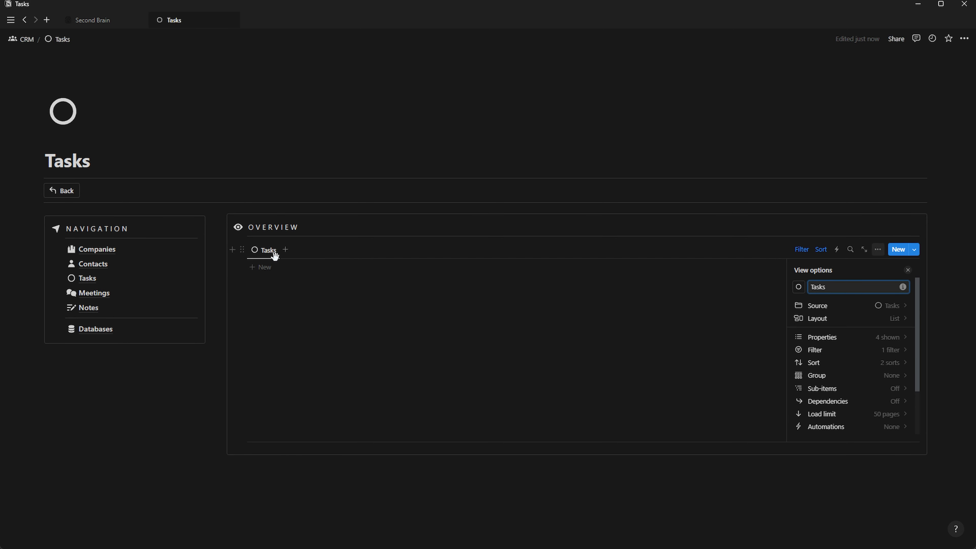
{"action": "left_click", "coordinate": [752, 277]}
{"action": "left_click", "coordinate": [269, 251]}
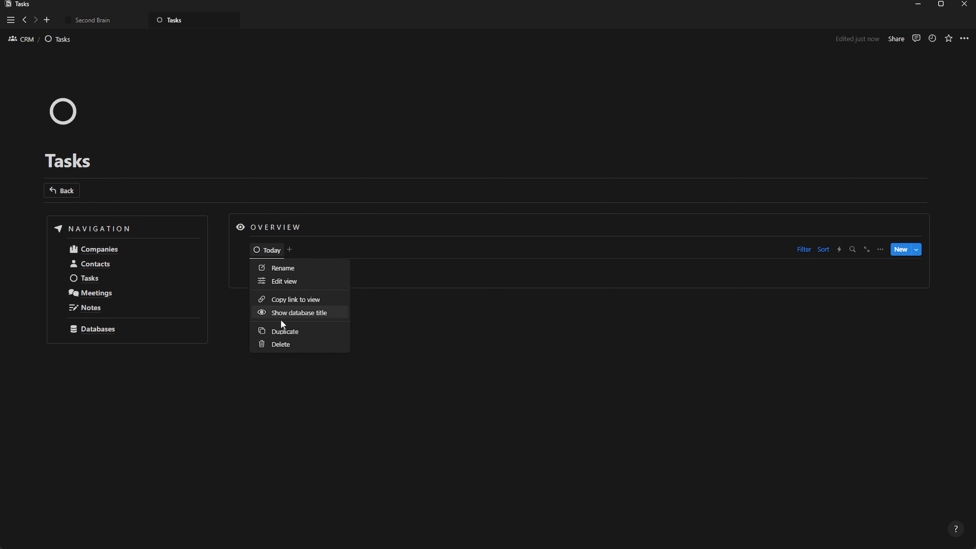
{"action": "left_click", "coordinate": [304, 332]}
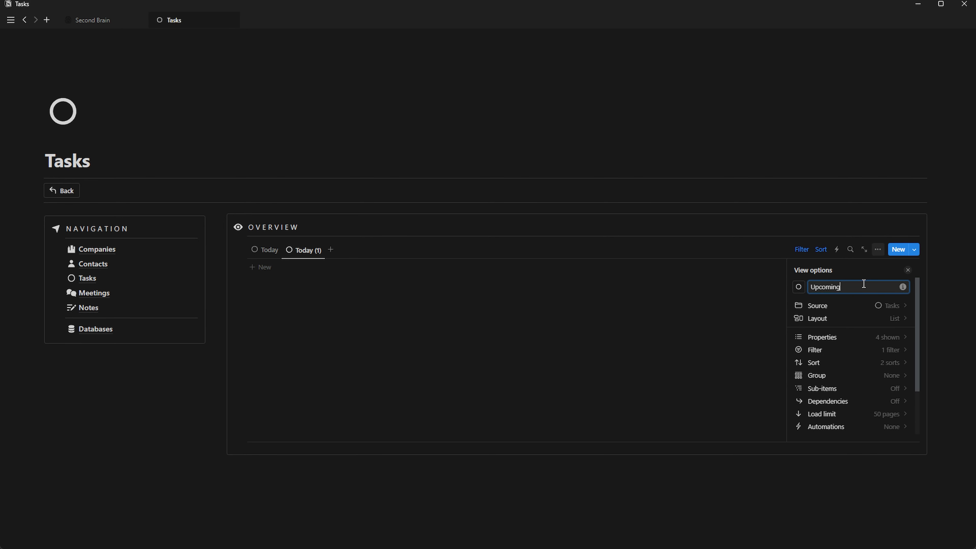
Show Due Date in the Upcoming view, and place Done last among the shown properties in both the Upcoming and Today views
{"action": "left_click", "coordinate": [881, 337]}
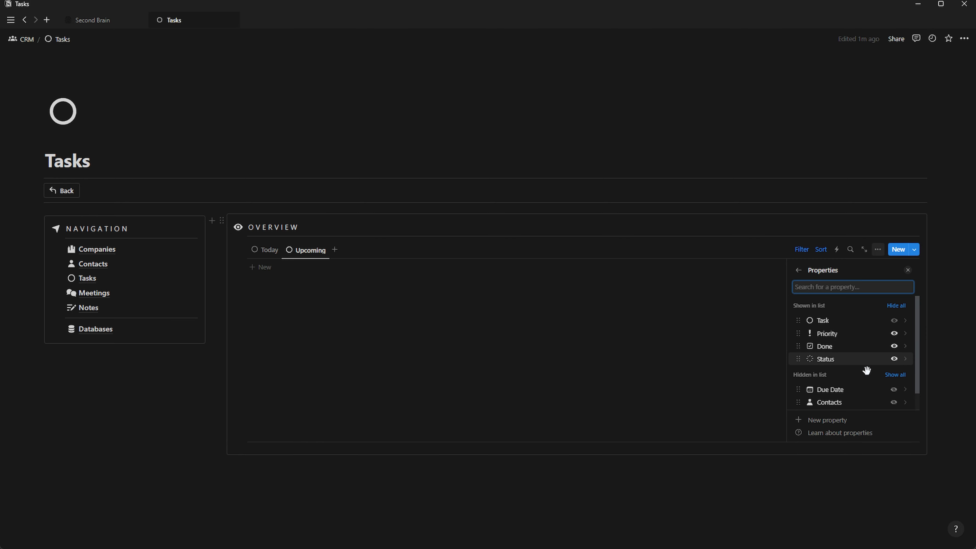
{"action": "left_click_drag", "start_coordinate": [798, 347], "coordinate": [806, 380]}
{"action": "left_click", "coordinate": [799, 271]}
{"action": "left_click", "coordinate": [272, 251]}
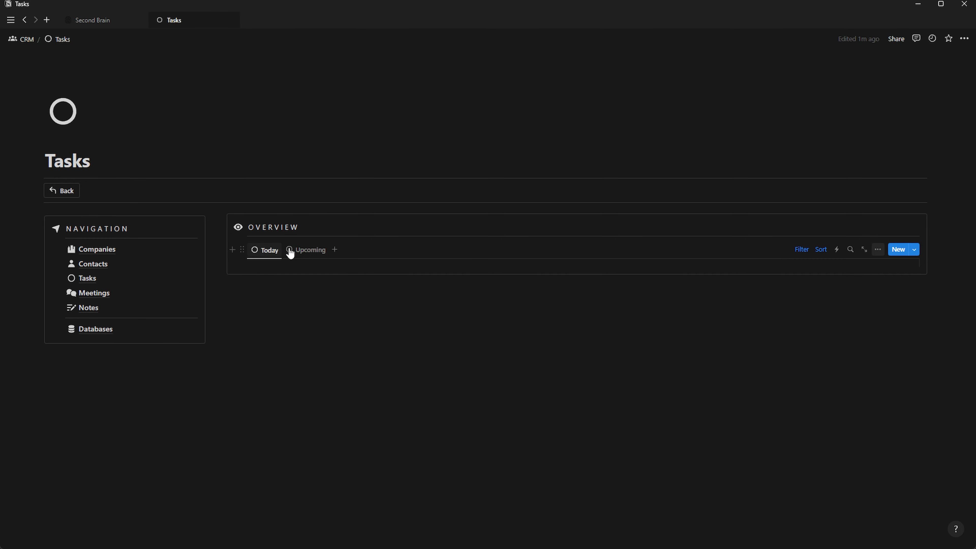
{"action": "left_click", "coordinate": [880, 249]}
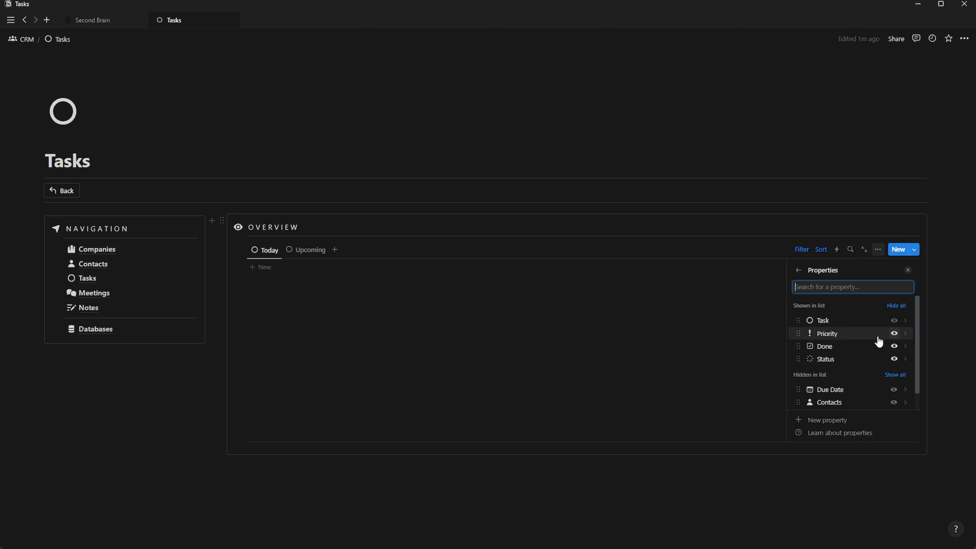
Change the Upcoming view's Due Date filter to This week
{"action": "left_click", "coordinate": [306, 250]}
{"action": "left_click", "coordinate": [803, 250]}
{"action": "left_click", "coordinate": [339, 271]}
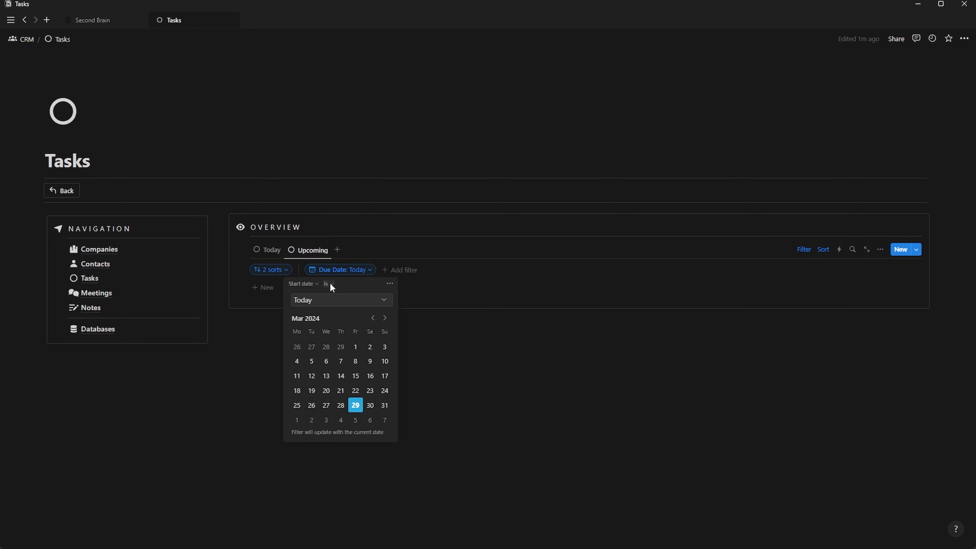
{"action": "left_click", "coordinate": [330, 284]}
{"action": "left_click", "coordinate": [327, 372]}
{"action": "left_click", "coordinate": [374, 247]}
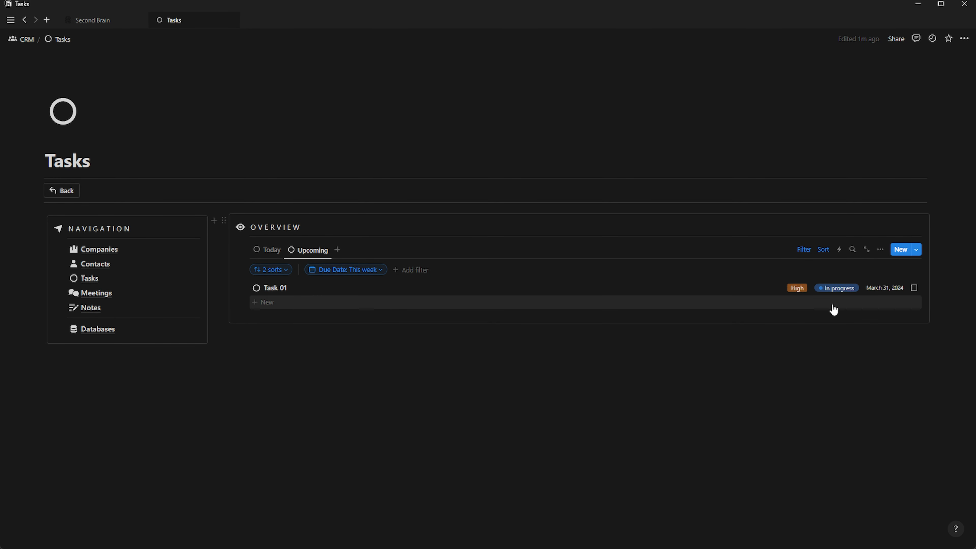
Show the Contacts property in the Upcoming view and place it ahead of Priority
{"action": "left_click", "coordinate": [879, 249]}
{"action": "left_click", "coordinate": [865, 342]}
{"action": "left_click", "coordinate": [899, 402]}
{"action": "left_click_drag", "start_coordinate": [798, 385], "coordinate": [802, 333]}
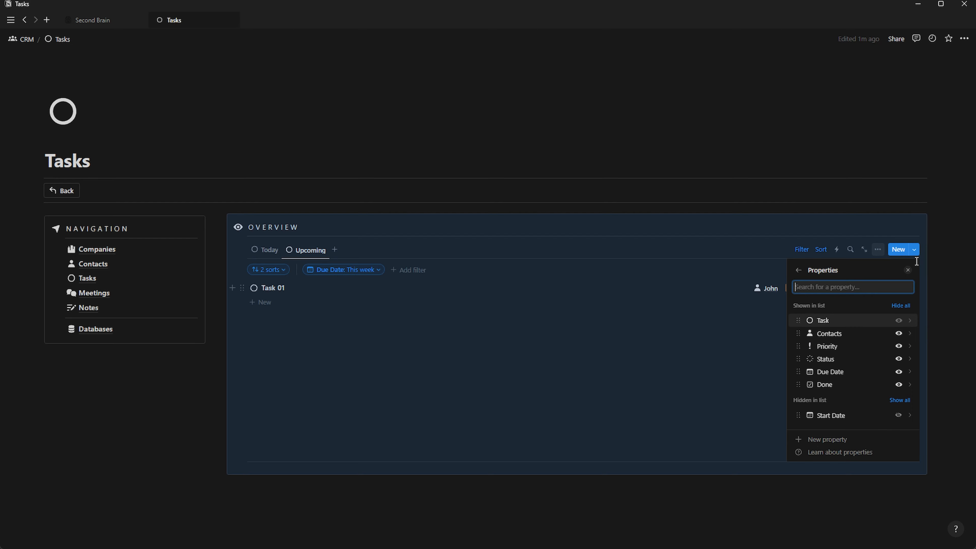
{"action": "left_click", "coordinate": [908, 270]}
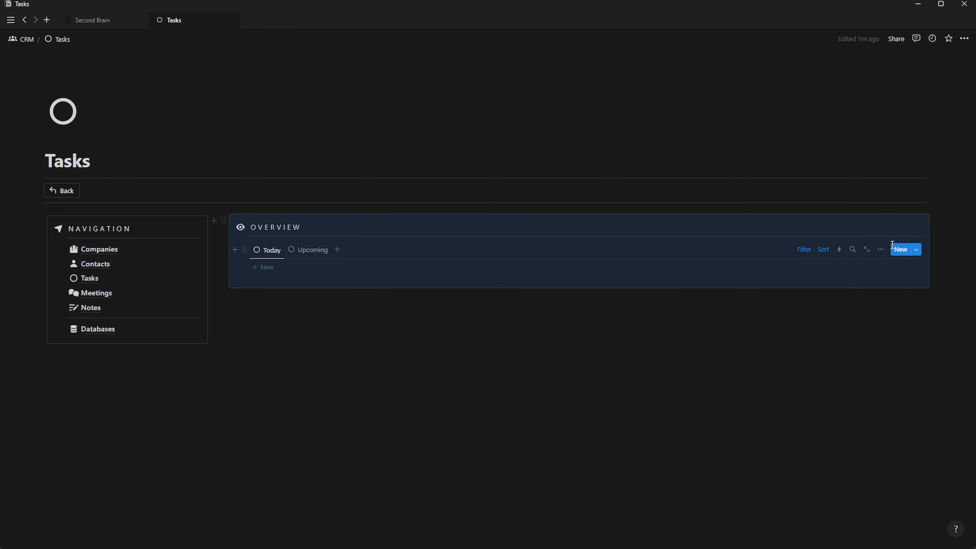
Show the Contacts property in the Today view and place it directly after Task
{"action": "left_click", "coordinate": [880, 249]}
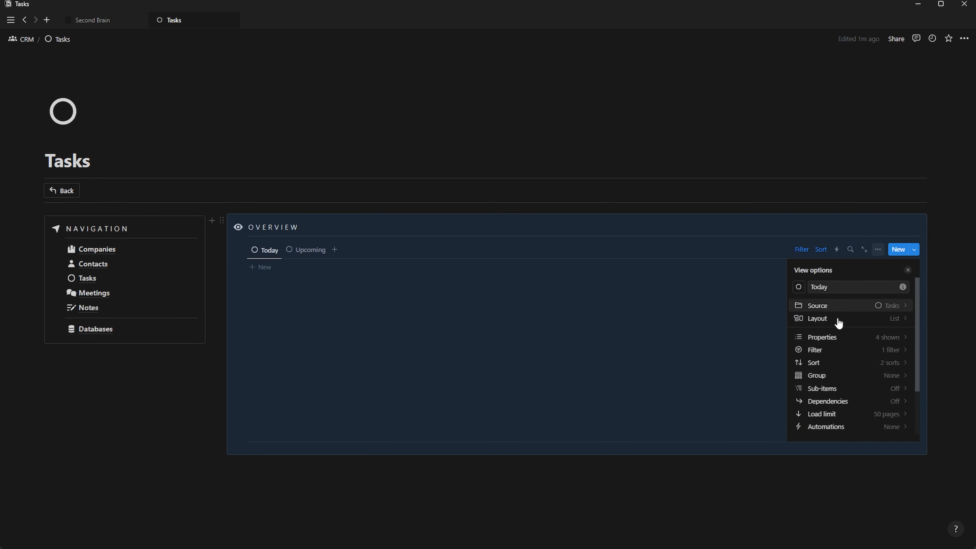
{"action": "left_click", "coordinate": [865, 340]}
{"action": "left_click_drag", "start_coordinate": [838, 384], "coordinate": [806, 315]}
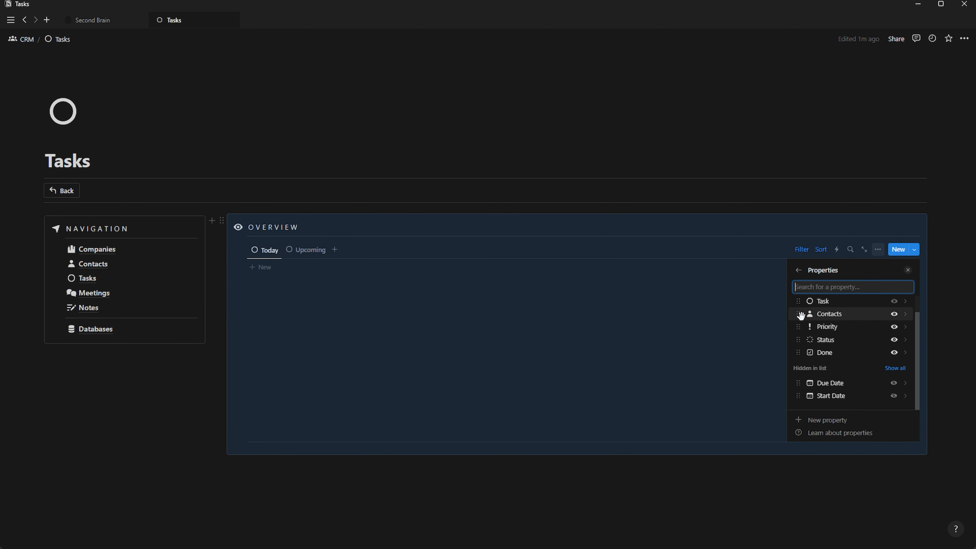
{"action": "left_click", "coordinate": [908, 270]}
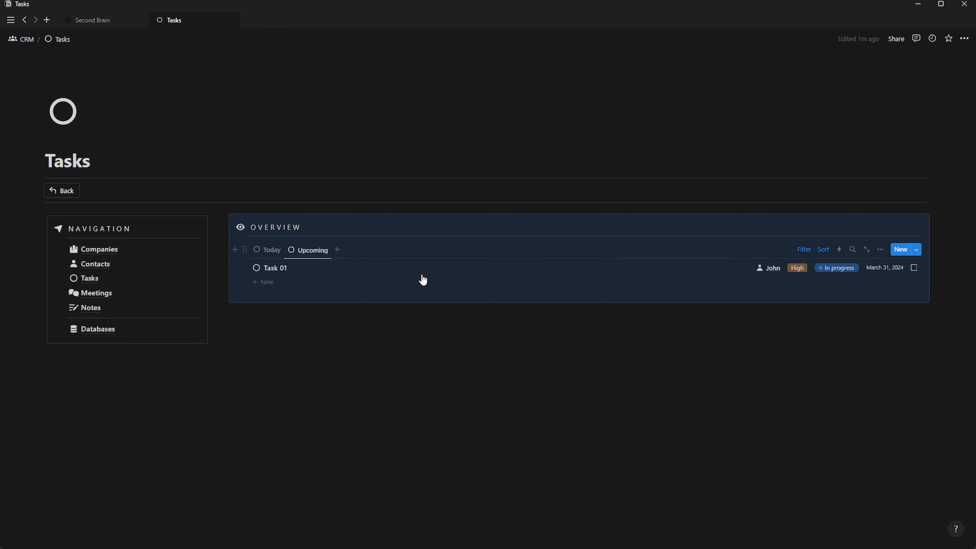
Duplicate the Upcoming view as a view named History and delete its Due Date filter
{"action": "left_click", "coordinate": [311, 252]}
{"action": "left_click", "coordinate": [319, 332]}
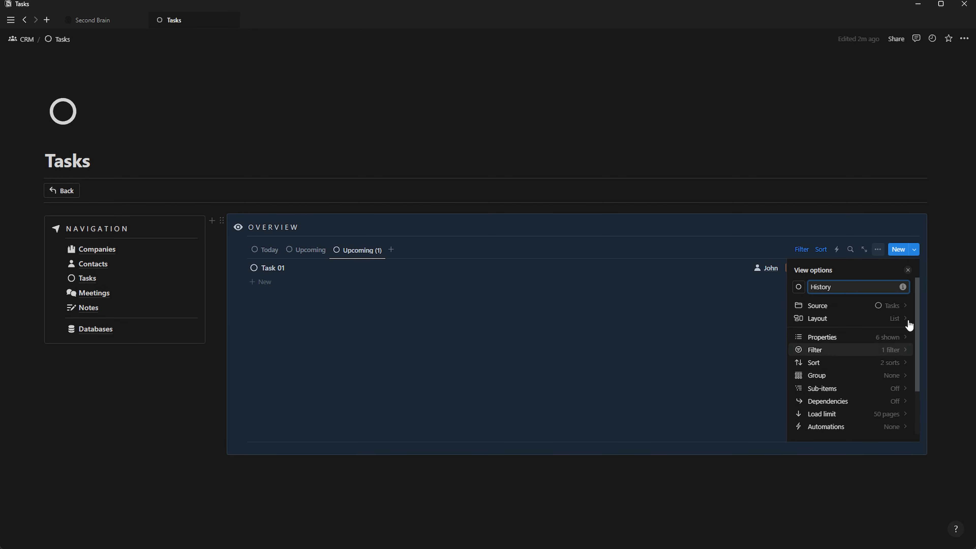
{"action": "left_click", "coordinate": [887, 352]}
{"action": "left_click", "coordinate": [869, 288]}
{"action": "left_click", "coordinate": [896, 303]}
{"action": "left_click", "coordinate": [821, 305]}
{"action": "left_click", "coordinate": [798, 270]}
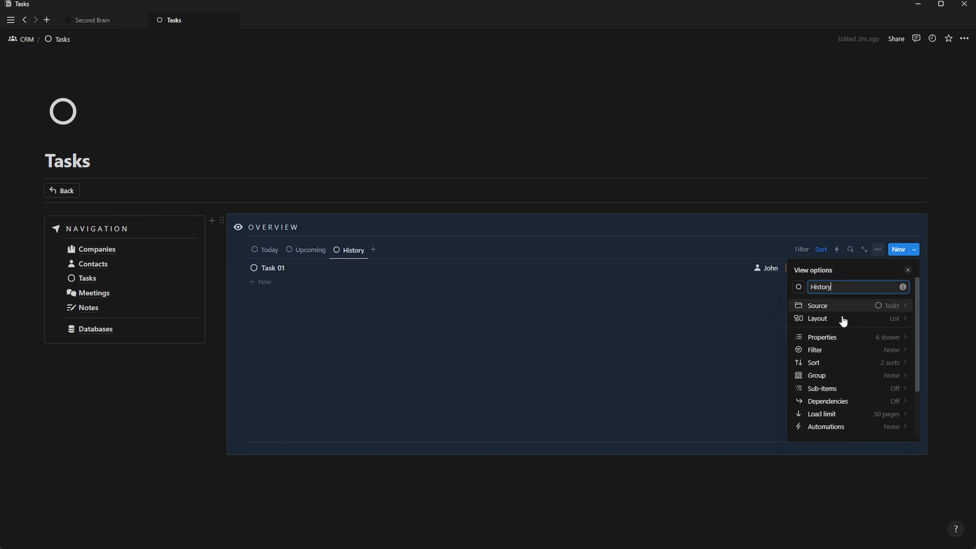
Remove both the Priority and Due Date sorts from the History view
{"action": "left_click", "coordinate": [883, 362]}
{"action": "left_click", "coordinate": [908, 289]}
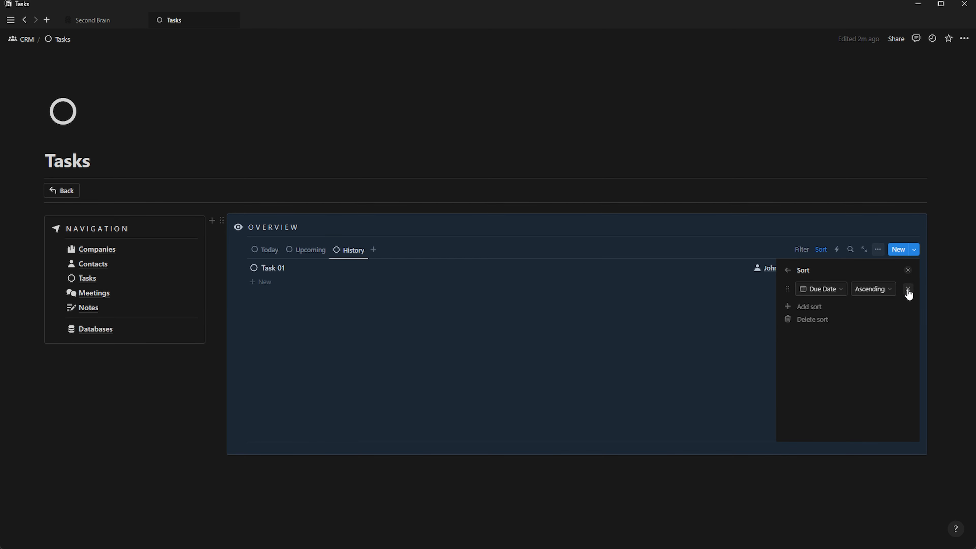
{"action": "left_click", "coordinate": [908, 289]}
{"action": "left_click", "coordinate": [908, 271]}
Look at the Today and Upcoming task views, and return to the CRM page
{"action": "left_click", "coordinate": [266, 249]}
{"action": "left_click", "coordinate": [313, 250]}
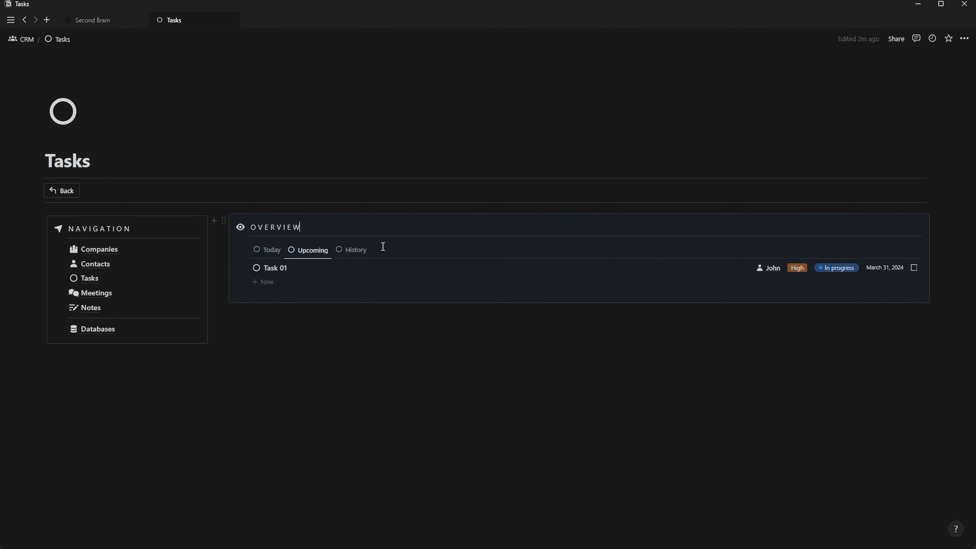
{"action": "left_click", "coordinate": [62, 190]}
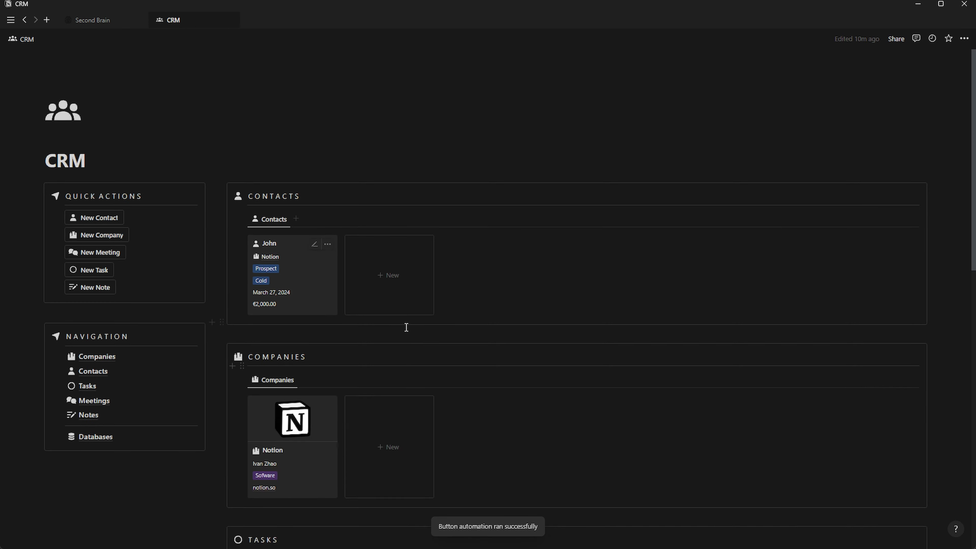
{"action": "scroll", "coordinate": [407, 327], "scroll_direction": "down", "scroll_amount": 5}
{"action": "left_click", "coordinate": [319, 309]}
{"action": "left_click", "coordinate": [317, 309]}
{"action": "left_click", "coordinate": [317, 308]}
{"action": "scroll", "coordinate": [269, 308], "scroll_direction": "up", "scroll_amount": 5}
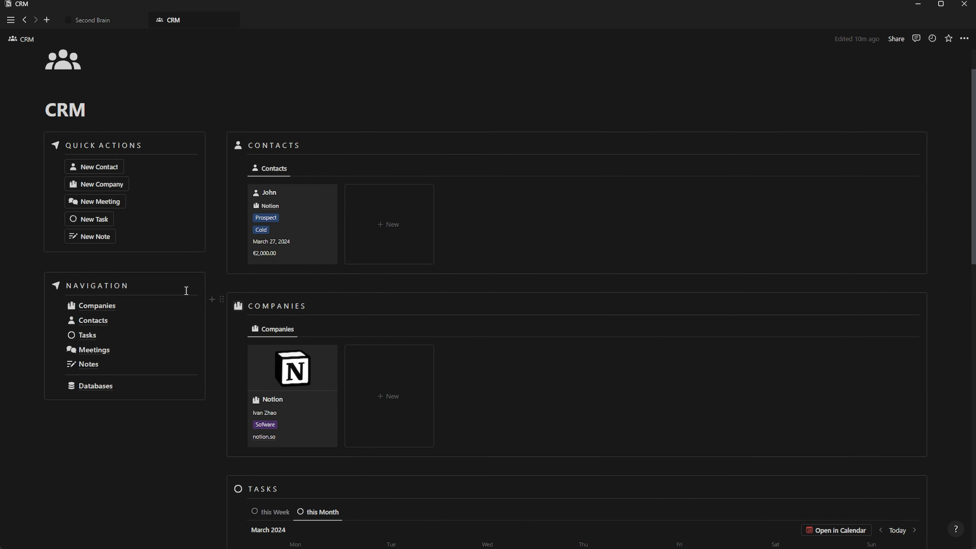
{"action": "left_click", "coordinate": [89, 337]}
{"action": "key", "text": "ctrl+v"}
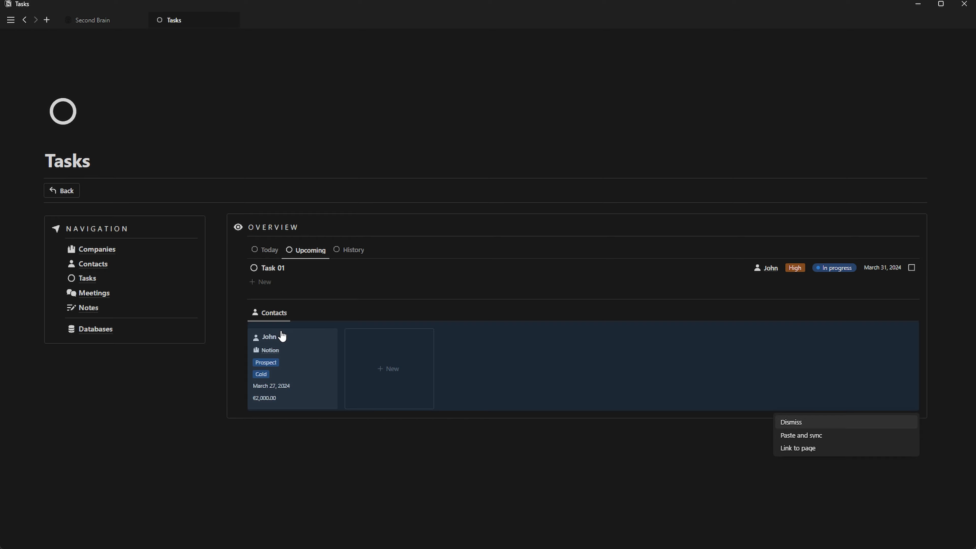
{"action": "left_click", "coordinate": [243, 324]}
{"action": "left_click", "coordinate": [243, 312]}
{"action": "key", "text": "Delete"}
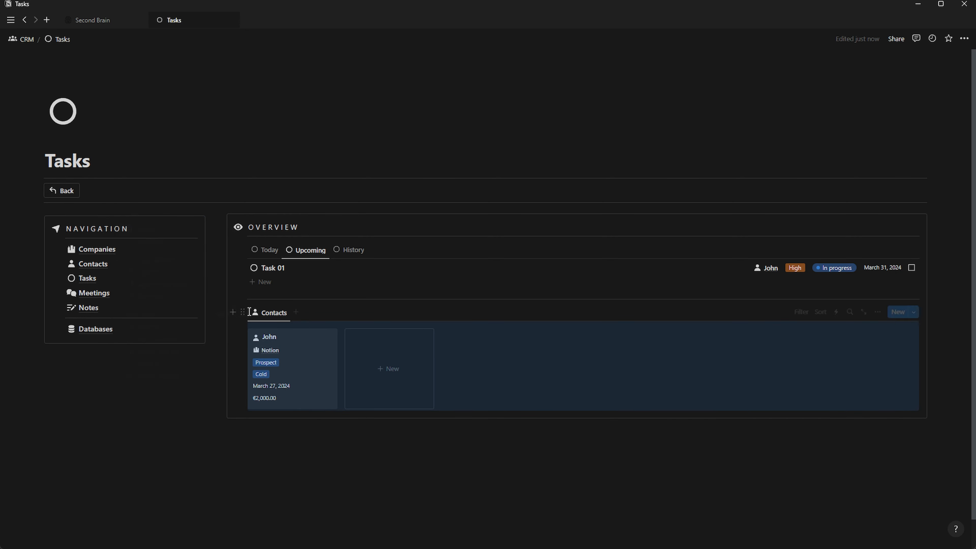
Copy the task calendar from the CRM page's Tasks section and paste it below the task list in the Tasks page overview
{"action": "left_click", "coordinate": [62, 190]}
{"action": "scroll", "coordinate": [342, 394], "scroll_direction": "down", "scroll_amount": 8}
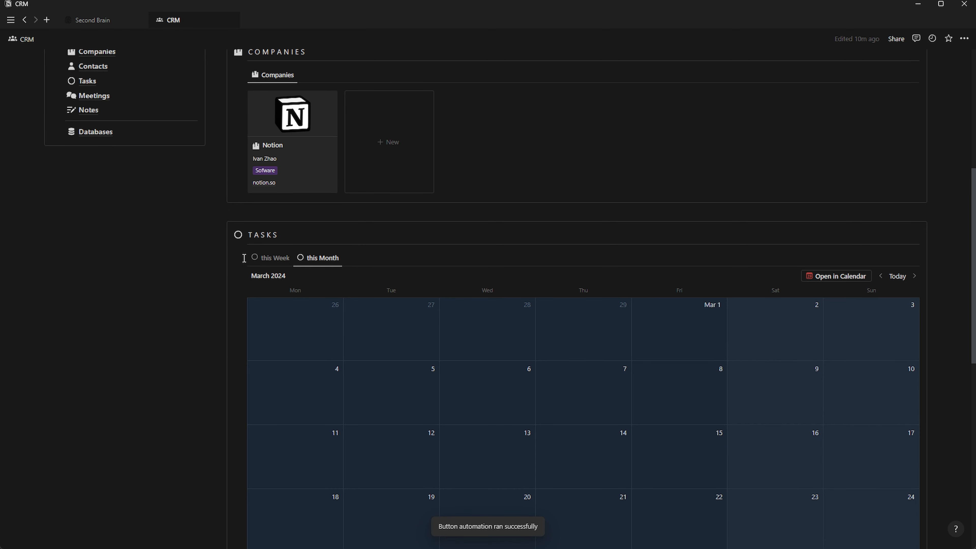
{"action": "scroll", "coordinate": [92, 319], "scroll_direction": "up", "scroll_amount": 7}
{"action": "left_click", "coordinate": [89, 337]}
{"action": "left_click", "coordinate": [274, 305]}
{"action": "key", "text": "ctrl+v"}
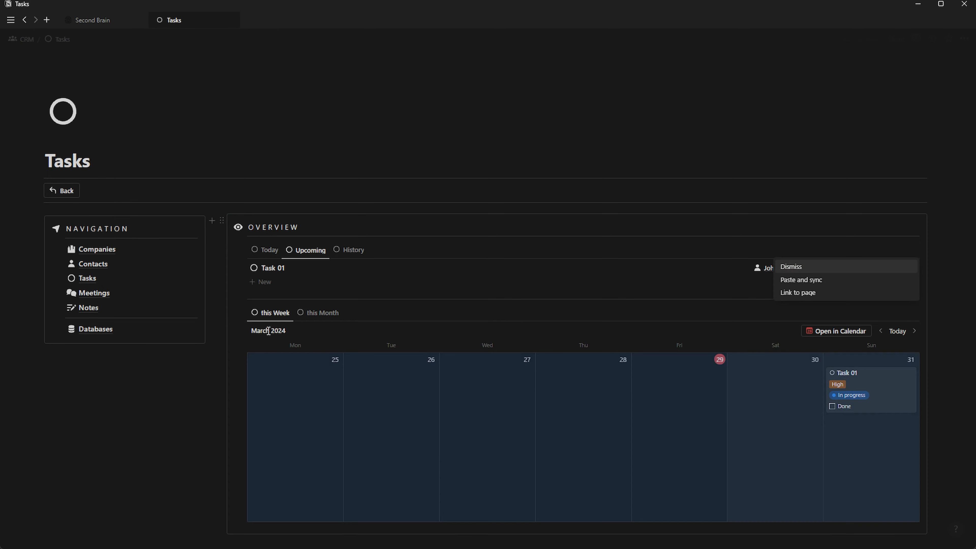
Delete the this Week view from the pasted calendar on the Tasks page
{"action": "left_click", "coordinate": [270, 312]}
{"action": "left_click", "coordinate": [281, 408]}
{"action": "left_click", "coordinate": [436, 296]}
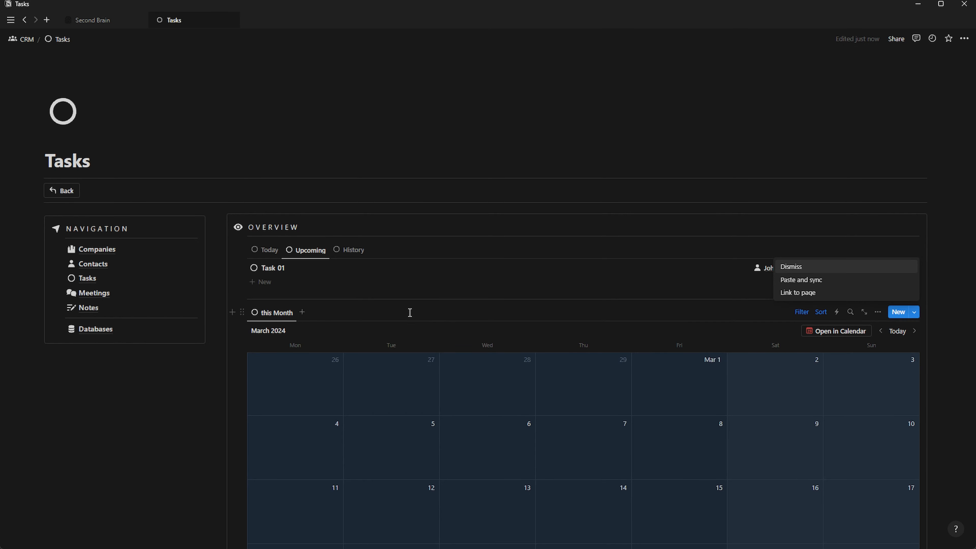
Switch the task list to the Today view and examine the filter rule of the this Month calendar
{"action": "left_click", "coordinate": [265, 250]}
{"action": "scroll", "coordinate": [370, 364], "scroll_direction": "down", "scroll_amount": 6}
{"action": "scroll", "coordinate": [752, 261], "scroll_direction": "up", "scroll_amount": 4}
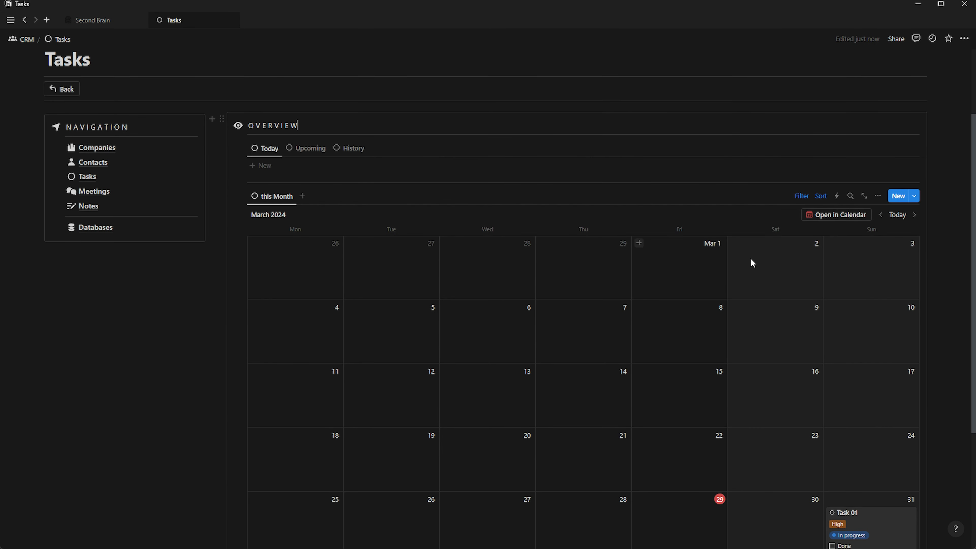
{"action": "left_click", "coordinate": [802, 196]}
{"action": "left_click", "coordinate": [335, 216]}
{"action": "left_click", "coordinate": [335, 216]}
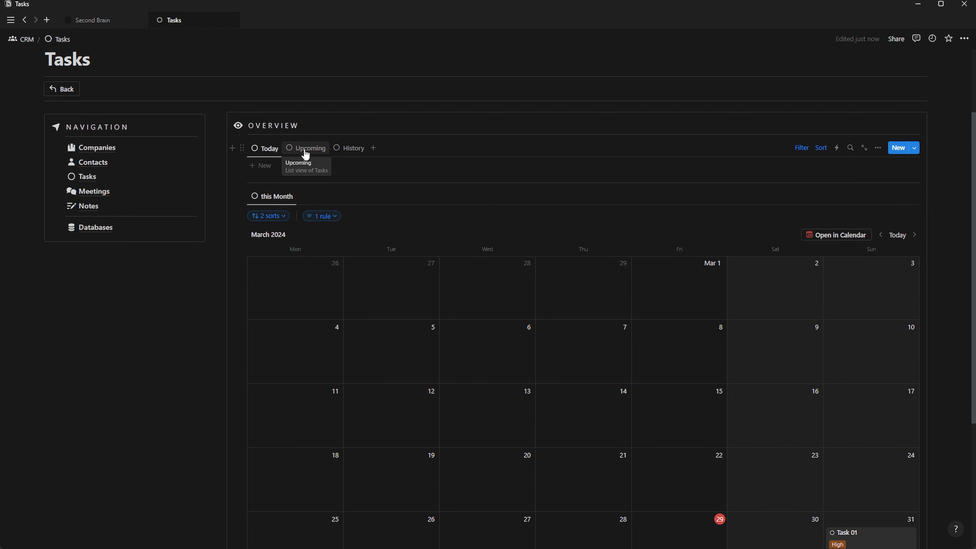
Move the Today view's Due Date filter into an advanced filter and add the rule Done is Unchecked
{"action": "left_click", "coordinate": [803, 149]}
{"action": "left_click", "coordinate": [357, 169]}
{"action": "left_click", "coordinate": [386, 181]}
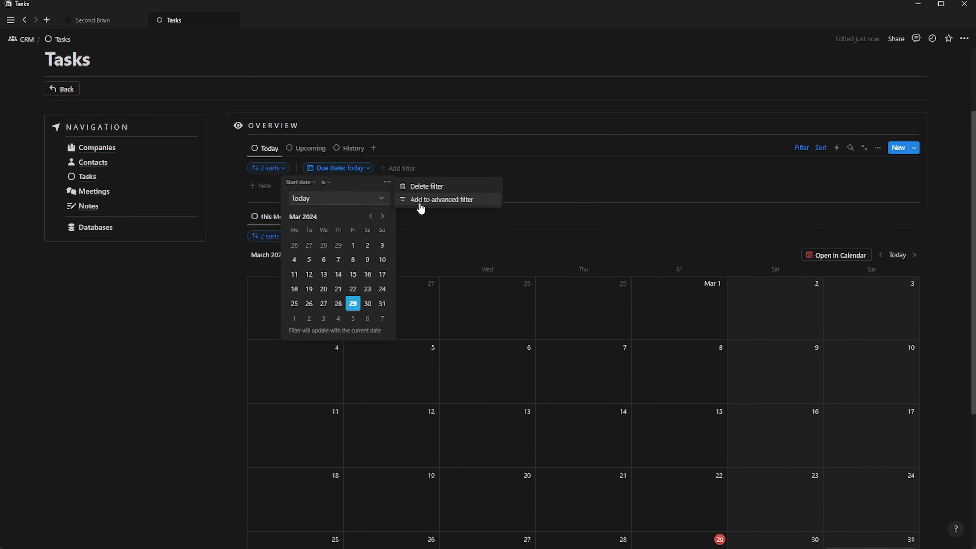
{"action": "left_click", "coordinate": [423, 199]}
{"action": "left_click", "coordinate": [266, 208]}
{"action": "left_click", "coordinate": [271, 208]}
{"action": "left_click", "coordinate": [251, 271]}
{"action": "left_click", "coordinate": [389, 209]}
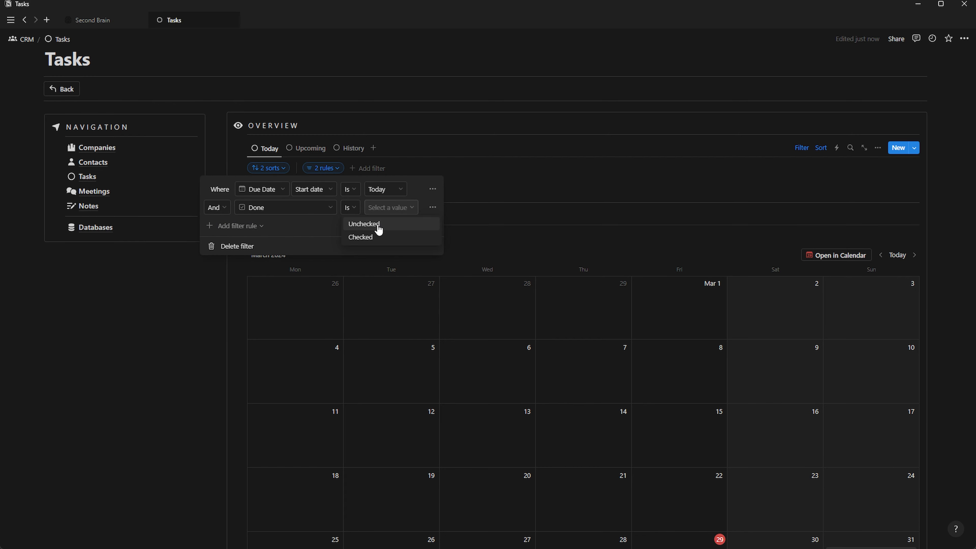
{"action": "left_click", "coordinate": [378, 225]}
Move the Upcoming view's Due Date filter into an advanced filter, add the rule Done is Unchecked, and return to the Today view
{"action": "left_click", "coordinate": [315, 155]}
{"action": "left_click", "coordinate": [315, 154]}
{"action": "left_click", "coordinate": [801, 149]}
{"action": "left_click", "coordinate": [342, 169]}
{"action": "left_click", "coordinate": [387, 184]}
{"action": "left_click", "coordinate": [434, 199]}
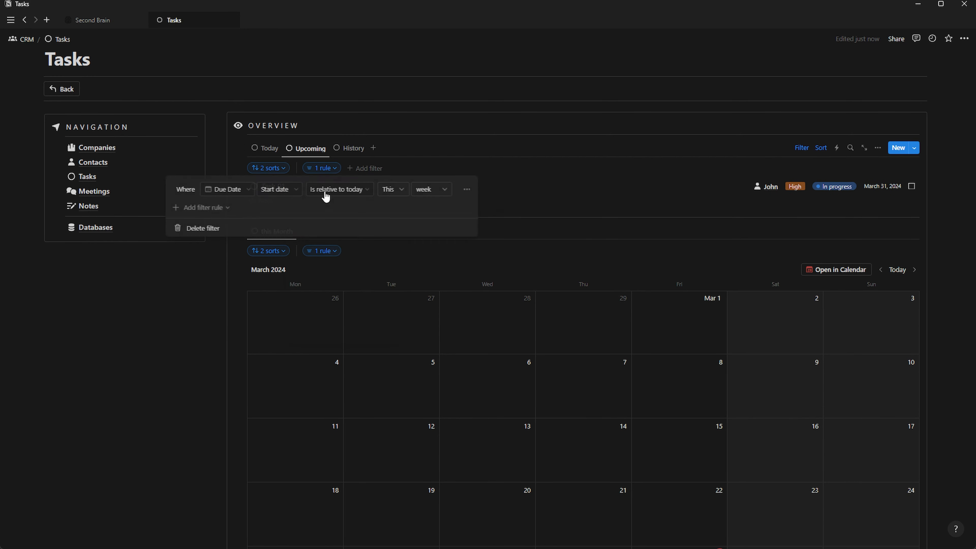
{"action": "left_click", "coordinate": [224, 208]}
{"action": "left_click", "coordinate": [219, 224]}
{"action": "left_click", "coordinate": [226, 208]}
{"action": "left_click", "coordinate": [194, 272]}
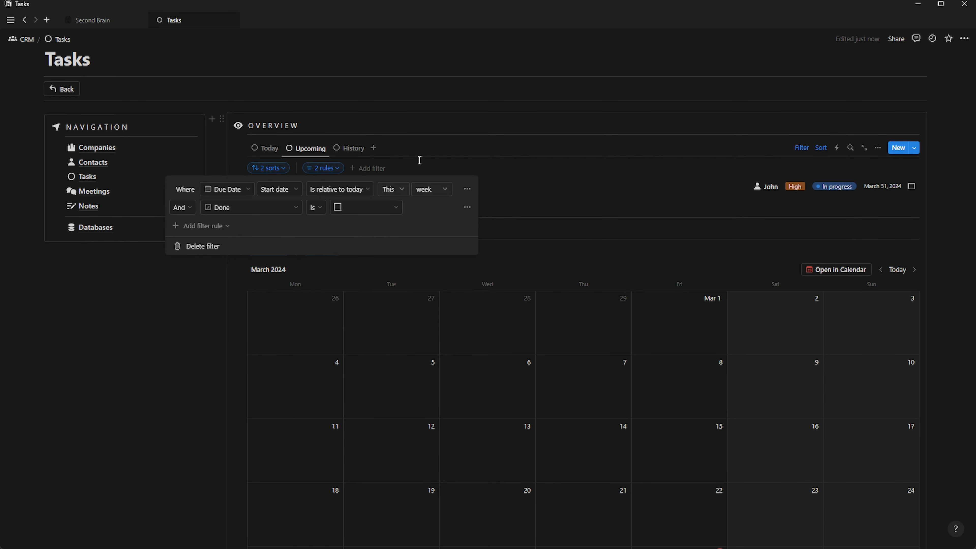
{"action": "left_click", "coordinate": [265, 148]}
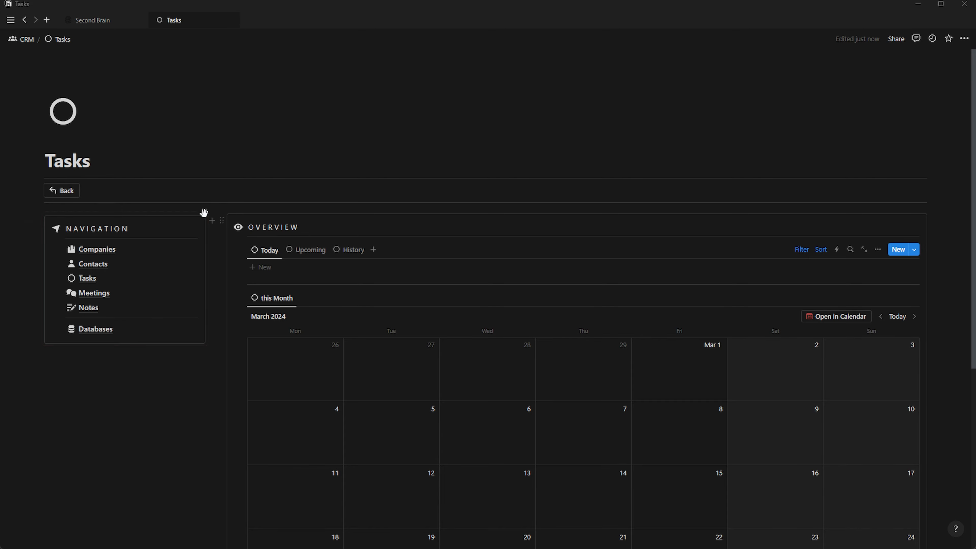
Go back to the CRM page and rename the History (1) view in the Meetings section to Calendar
{"action": "left_click", "coordinate": [65, 191]}
{"action": "scroll", "coordinate": [269, 269], "scroll_direction": "down", "scroll_amount": 15}
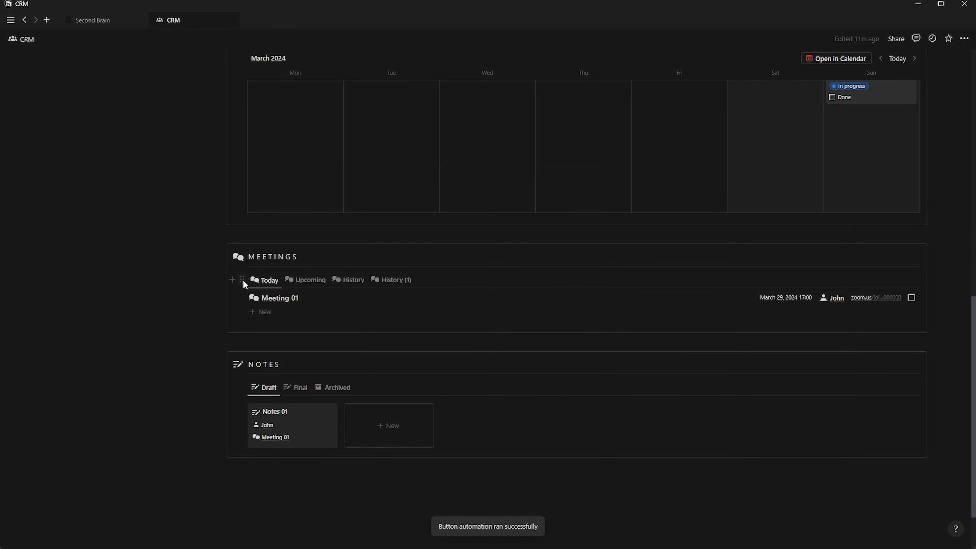
{"action": "left_click", "coordinate": [242, 279]}
{"action": "left_click", "coordinate": [401, 284]}
{"action": "left_click", "coordinate": [402, 284]}
{"action": "left_click", "coordinate": [404, 293]}
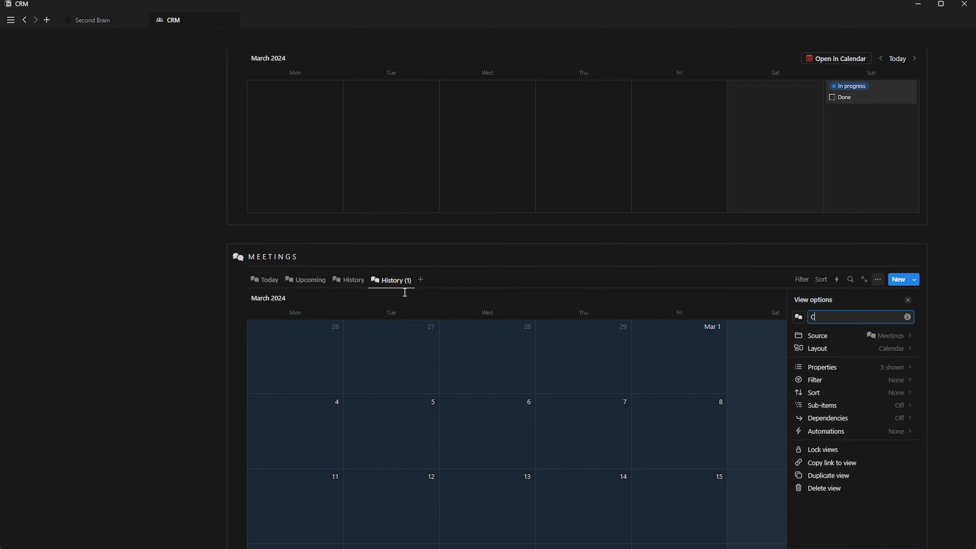
{"action": "left_click", "coordinate": [489, 278]}
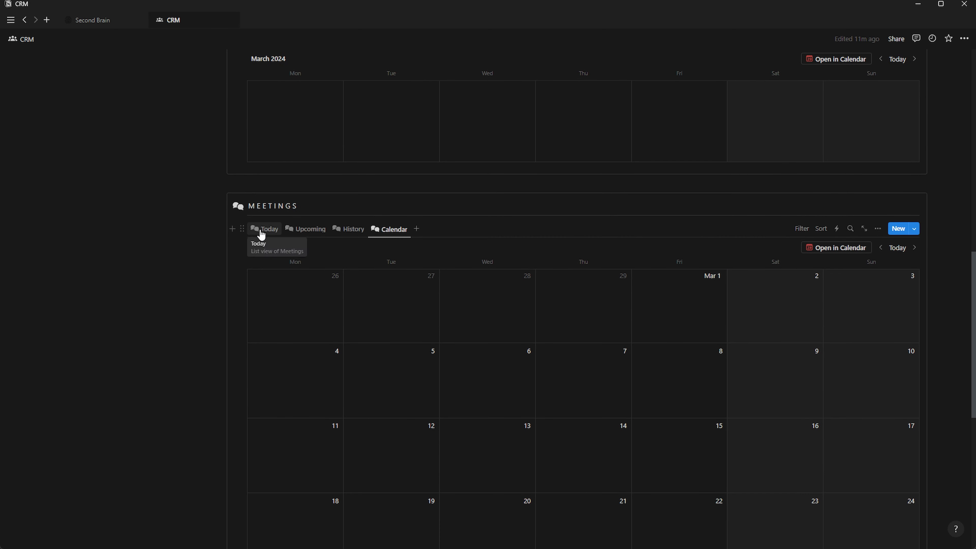
Copy the Meetings database views from the CRM page and nest them inside the Overview callout of the Meetings page
{"action": "left_click_drag", "start_coordinate": [233, 231], "coordinate": [264, 235]}
{"action": "scroll", "coordinate": [174, 227], "scroll_direction": "up", "scroll_amount": 12}
{"action": "left_click", "coordinate": [107, 351]}
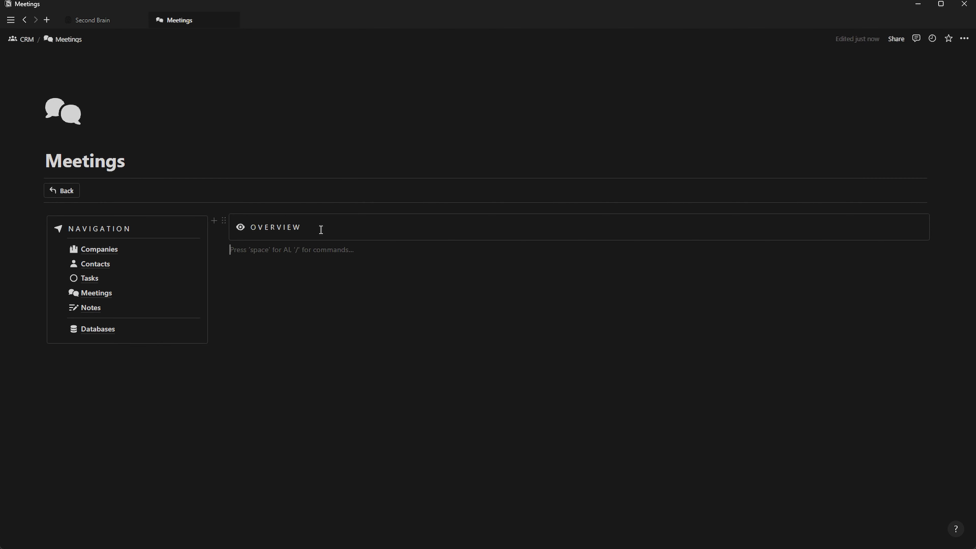
{"action": "key", "text": "ctrl+v"}
{"action": "left_click", "coordinate": [798, 317]}
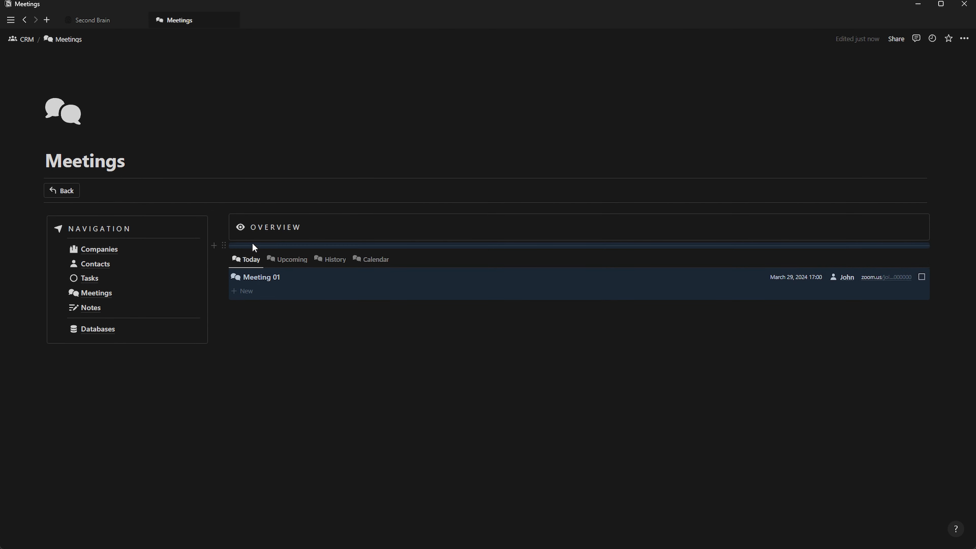
{"action": "key", "text": "Tab"}
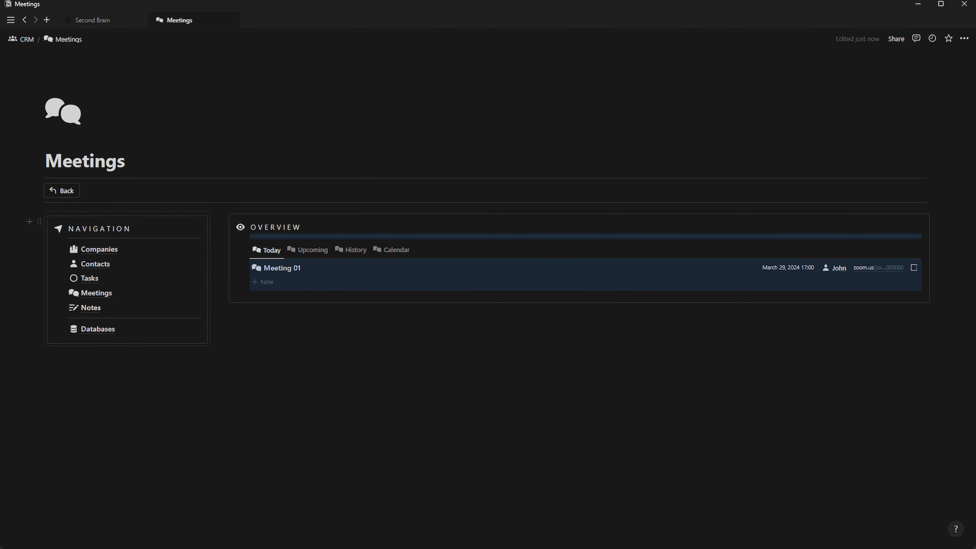
Delete the Calendar view from the pasted Meetings views in the overview
{"action": "left_click", "coordinate": [394, 249]}
{"action": "left_click", "coordinate": [392, 249]}
{"action": "left_click", "coordinate": [404, 345]}
{"action": "left_click", "coordinate": [420, 291]}
Insert a linked view of the Meetings database in Calendar layout below a divider in the overview
{"action": "left_click", "coordinate": [260, 308]}
{"action": "type", "text": "/linked"}
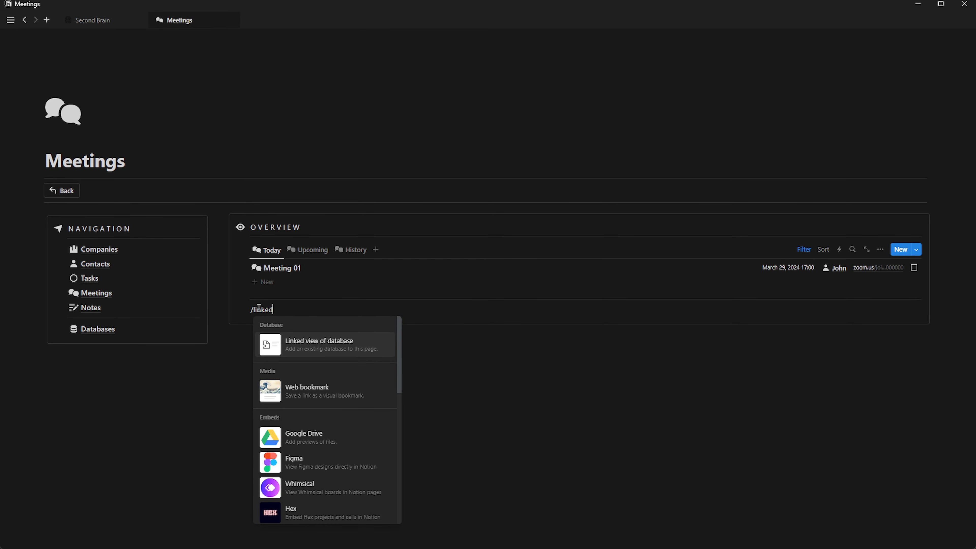
{"action": "key", "text": "Return"}
{"action": "left_click", "coordinate": [834, 372]}
{"action": "left_click", "coordinate": [891, 385]}
{"action": "left_click", "coordinate": [812, 390]}
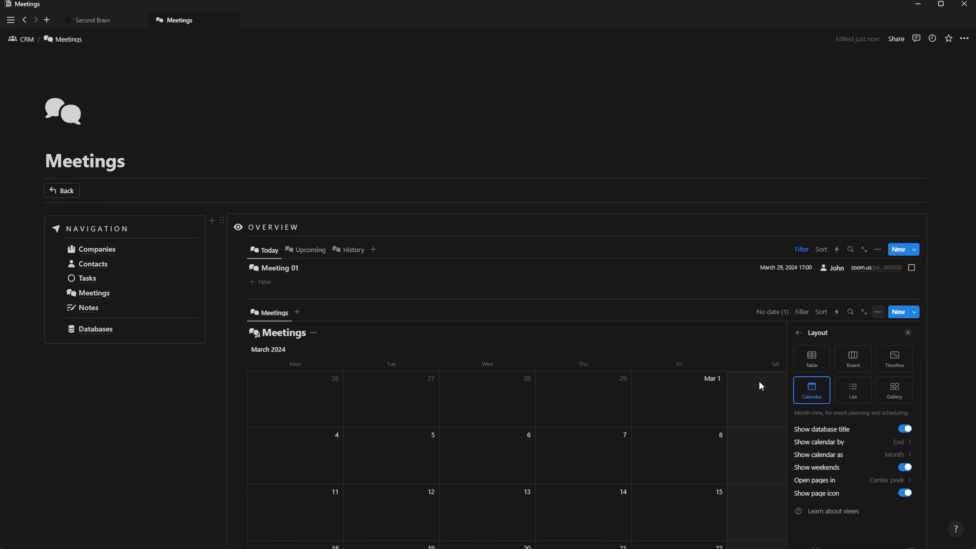
Hide the calendar's database title, show it by Start and as Week, and name the view this Week
{"action": "left_click", "coordinate": [900, 442]}
{"action": "left_click", "coordinate": [813, 478]}
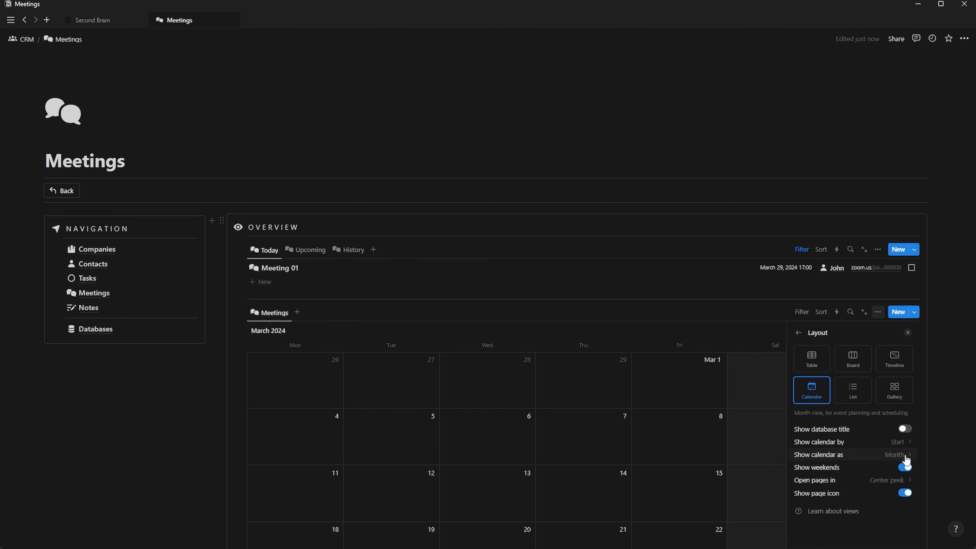
{"action": "left_click", "coordinate": [904, 457]}
{"action": "left_click", "coordinate": [905, 480]}
{"action": "scroll", "coordinate": [839, 466], "scroll_direction": "down", "scroll_amount": 1}
{"action": "left_click", "coordinate": [798, 333]}
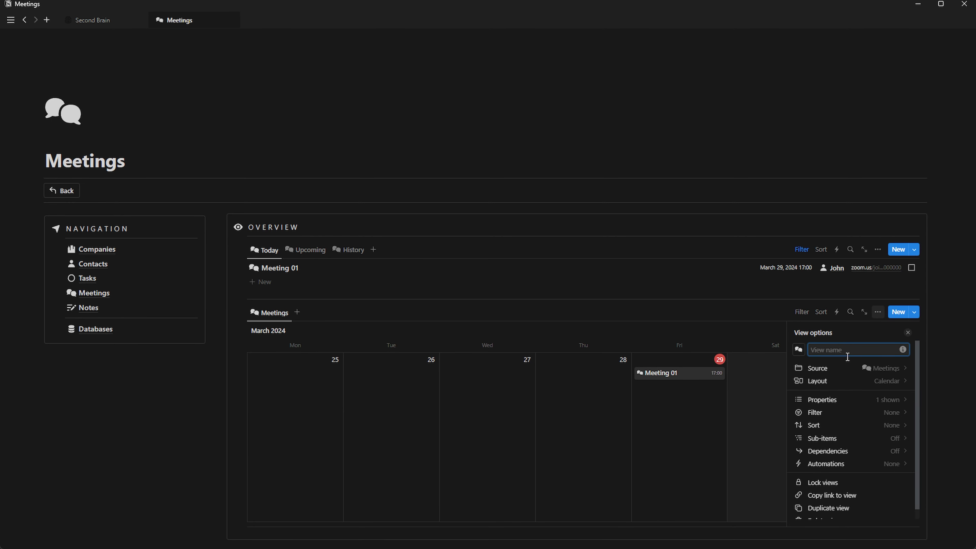
Show the Companies, Contacts, Link, Passcode and Done properties in the this Week calendar, leaving Start hidden
{"action": "left_click", "coordinate": [887, 400]}
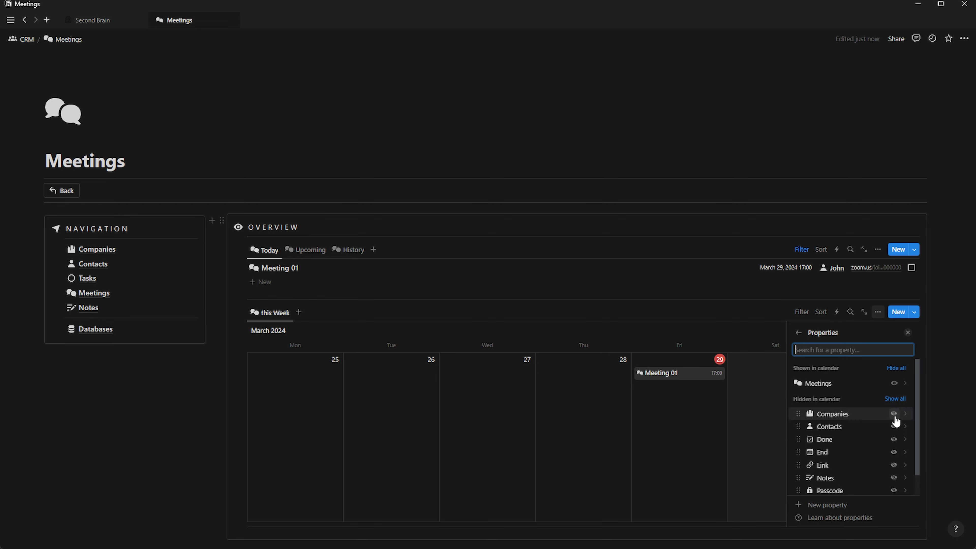
{"action": "left_click", "coordinate": [894, 414]}
{"action": "left_click", "coordinate": [894, 427]}
{"action": "scroll", "coordinate": [889, 466], "scroll_direction": "down", "scroll_amount": 1}
{"action": "left_click", "coordinate": [894, 479]}
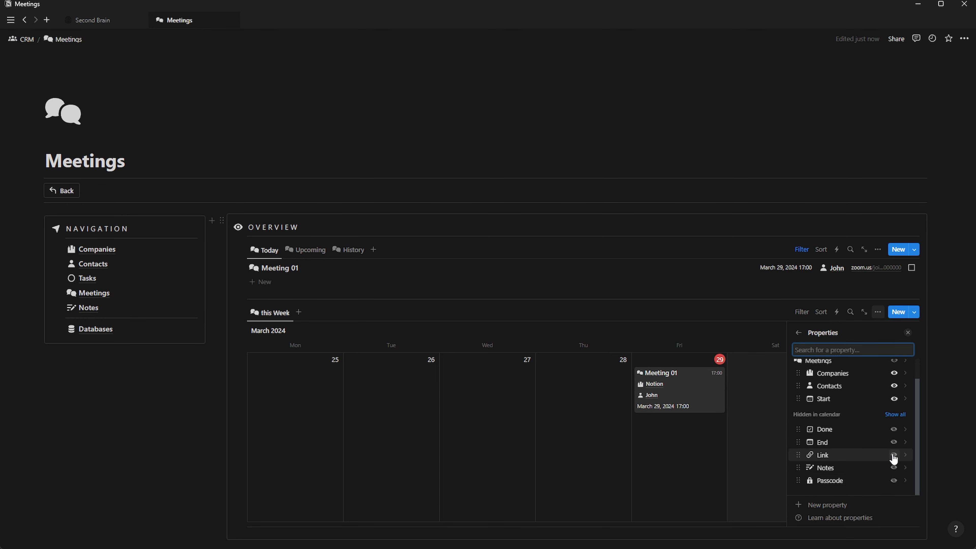
{"action": "left_click", "coordinate": [894, 456]}
{"action": "left_click", "coordinate": [894, 480]}
{"action": "left_click", "coordinate": [893, 437]}
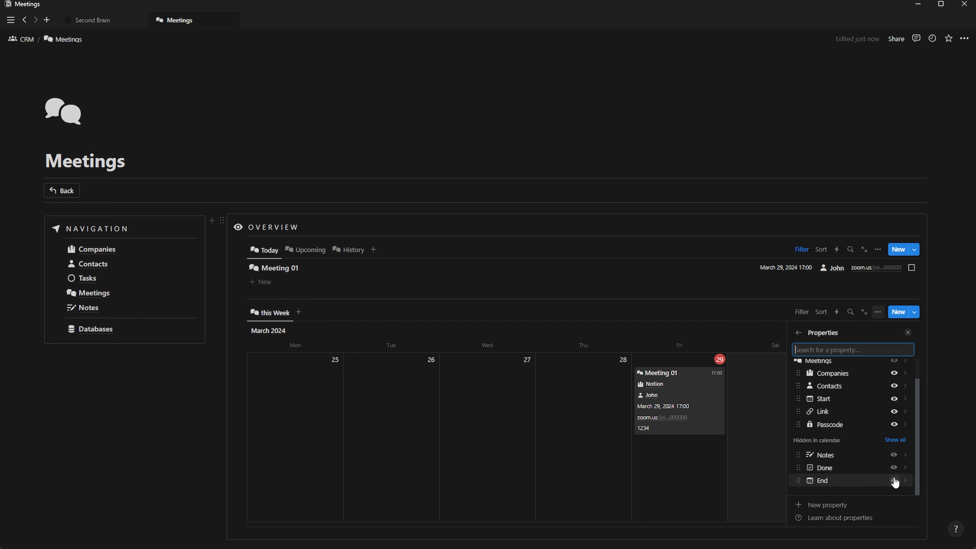
{"action": "left_click", "coordinate": [894, 468]}
{"action": "left_click", "coordinate": [894, 399]}
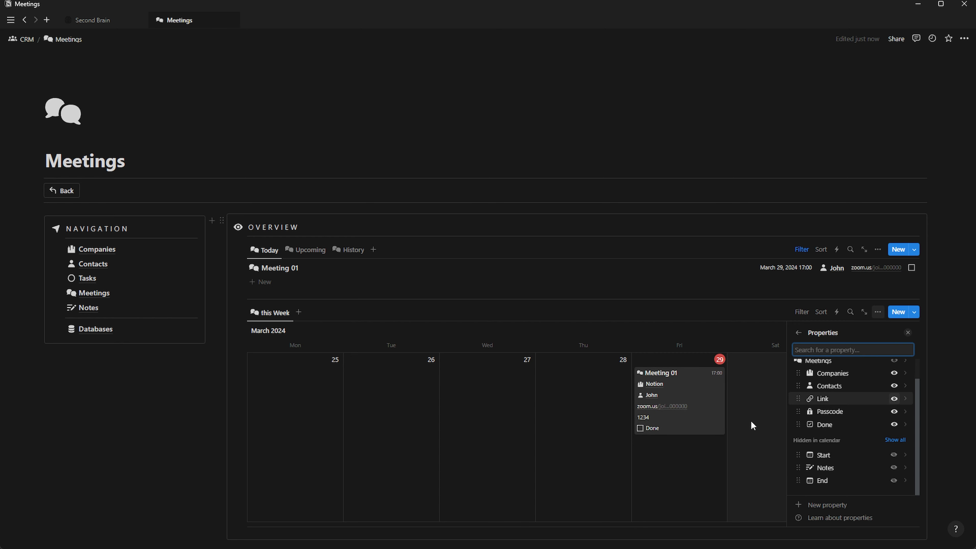
Filter the this Week meetings calendar to entries where Done is Unchecked
{"action": "left_click", "coordinate": [798, 332]}
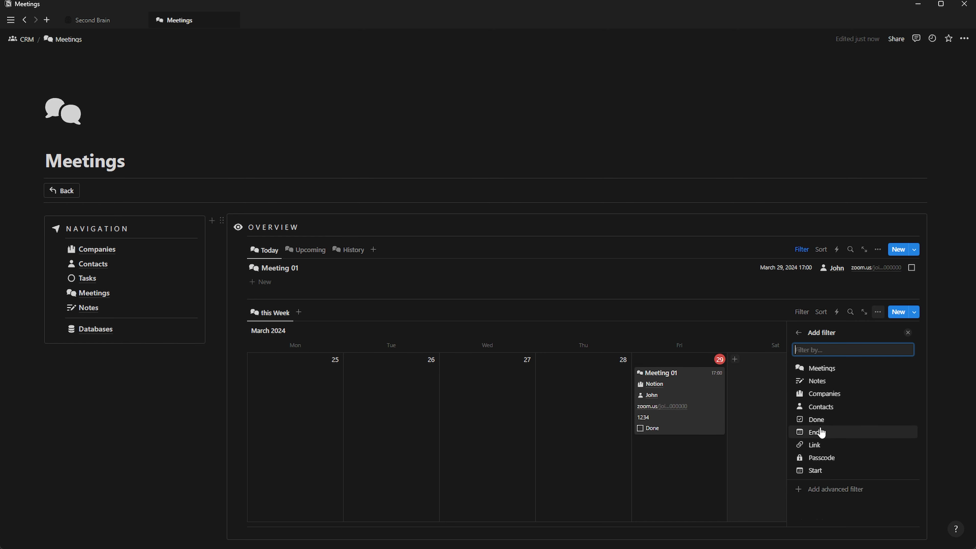
{"action": "left_click", "coordinate": [818, 420]}
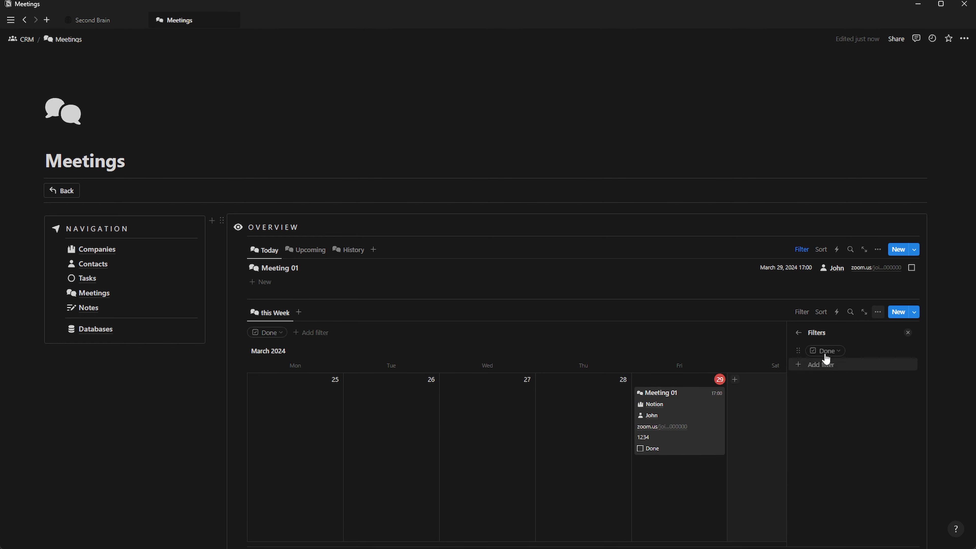
{"action": "left_click", "coordinate": [825, 352]}
{"action": "left_click", "coordinate": [812, 383]}
{"action": "left_click", "coordinate": [908, 333]}
Duplicate the this Week view as this Month with the calendar shown as Month, and return to the this Week view
{"action": "left_click", "coordinate": [278, 313]}
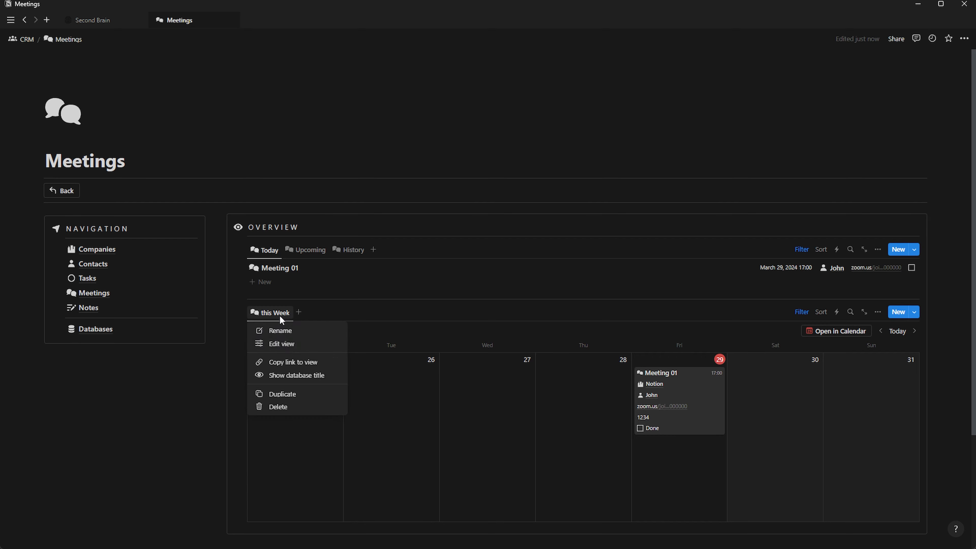
{"action": "left_click", "coordinate": [308, 377]}
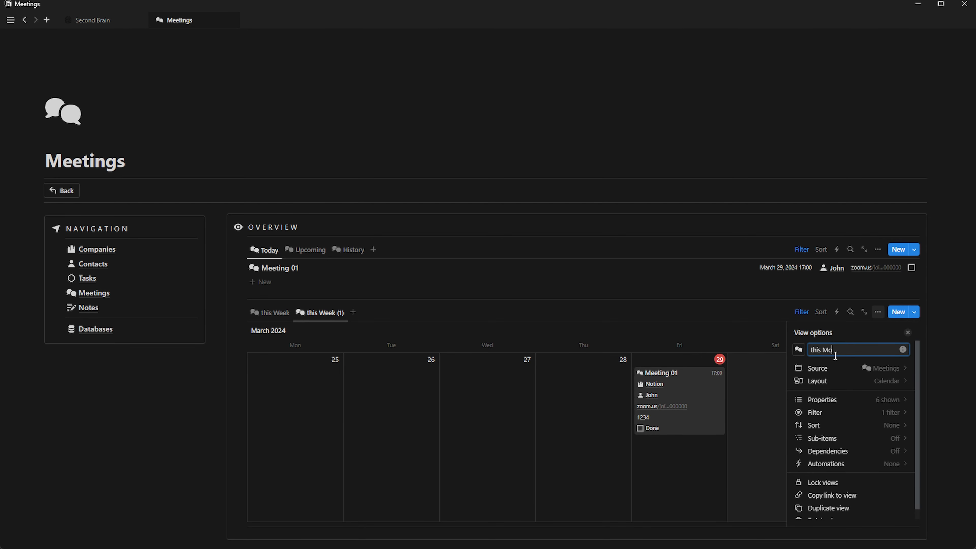
{"action": "left_click", "coordinate": [874, 381]}
{"action": "left_click", "coordinate": [890, 463]}
{"action": "left_click", "coordinate": [826, 478]}
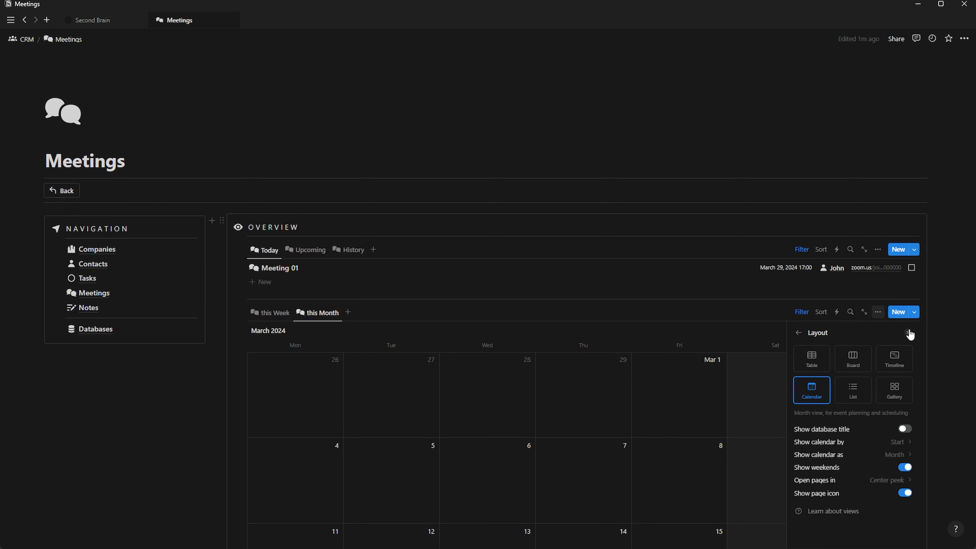
{"action": "left_click", "coordinate": [909, 334]}
{"action": "scroll", "coordinate": [691, 483], "scroll_direction": "down", "scroll_amount": 5}
{"action": "scroll", "coordinate": [692, 483], "scroll_direction": "up", "scroll_amount": 5}
{"action": "left_click", "coordinate": [275, 313]}
Add a linked Meetings database view below the calendar in the overview, laid out as a list with its database title hidden
{"action": "scroll", "coordinate": [327, 339], "scroll_direction": "down", "scroll_amount": 4}
{"action": "left_click", "coordinate": [268, 398]}
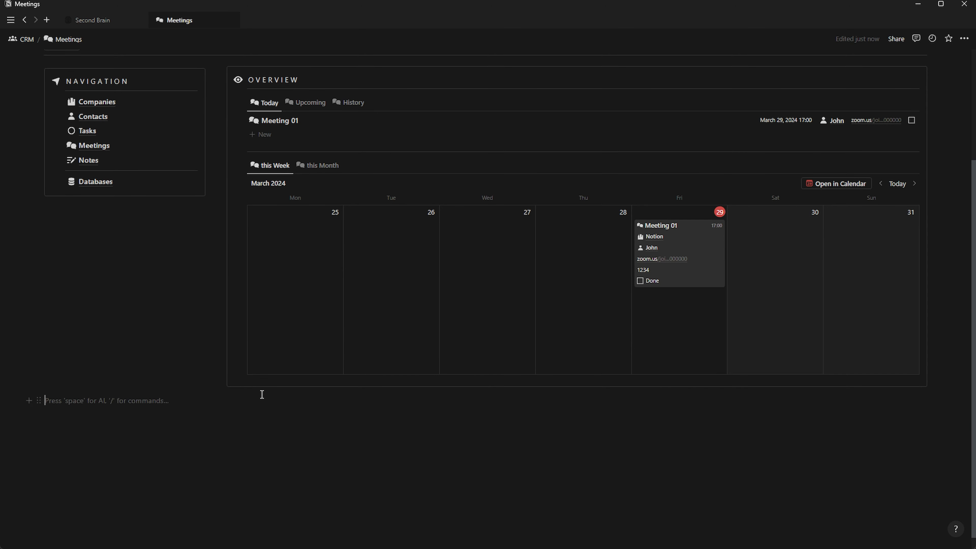
{"action": "left_click_drag", "start_coordinate": [65, 400], "coordinate": [276, 386]}
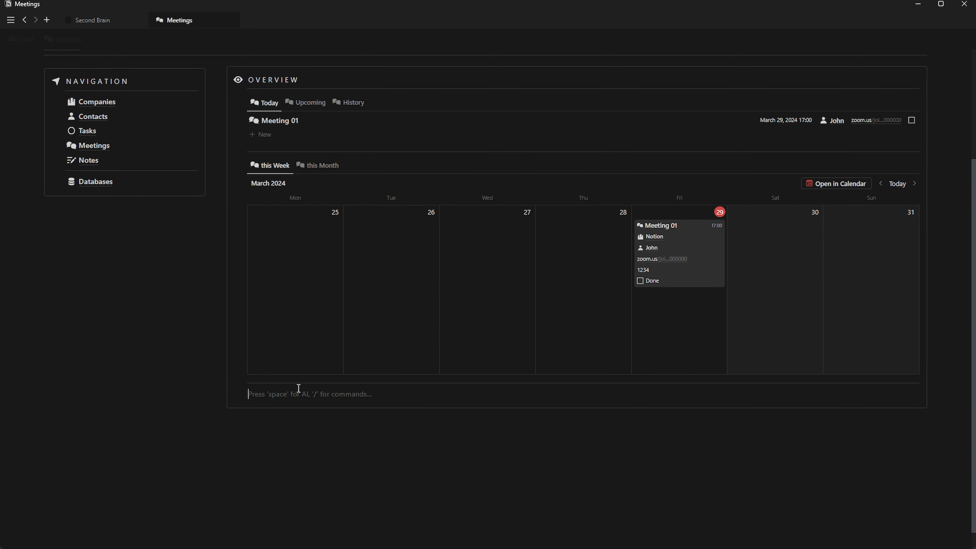
{"action": "type", "text": "/linked"}
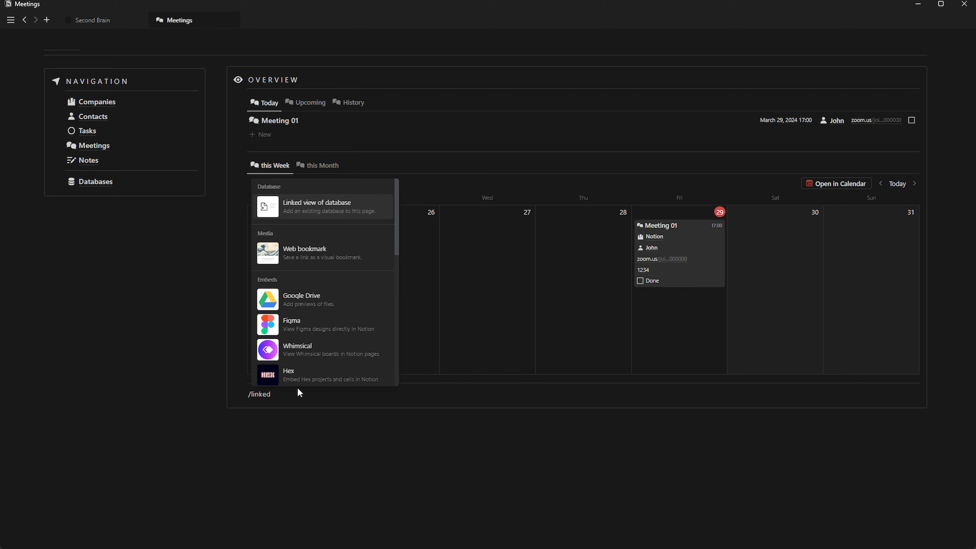
{"action": "key", "text": "Return"}
{"action": "left_click", "coordinate": [814, 312]}
{"action": "left_click", "coordinate": [819, 312]}
{"action": "left_click", "coordinate": [853, 333]}
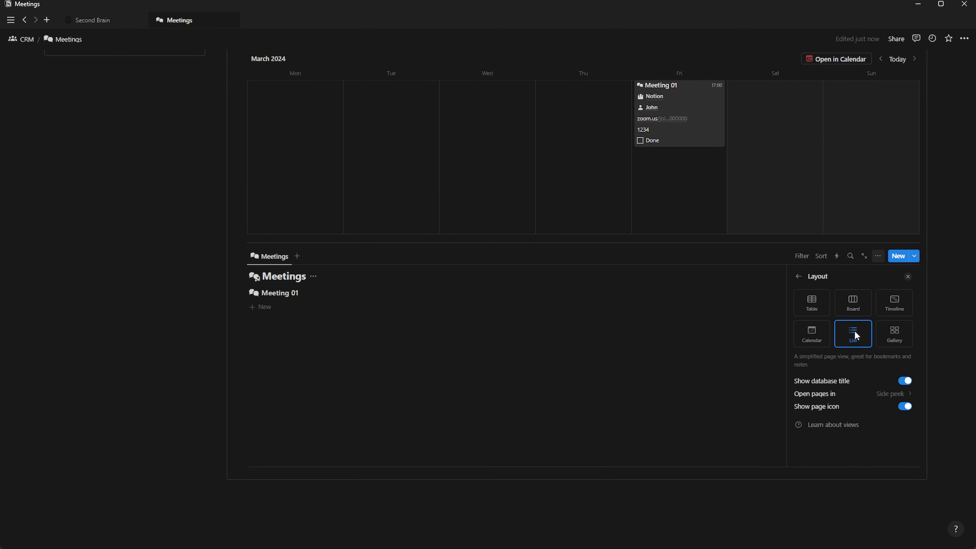
{"action": "left_click", "coordinate": [799, 276]}
Show Start, Companies, Contacts, Done, Link and Passcode in the Meetings list, keeping Notes and End hidden
{"action": "left_click", "coordinate": [823, 325]}
{"action": "left_click", "coordinate": [891, 340]}
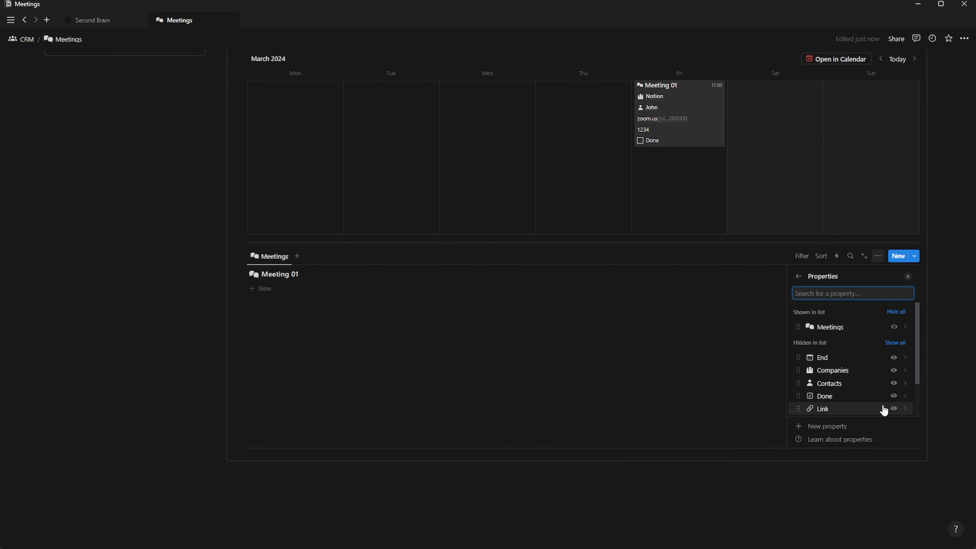
{"action": "left_click", "coordinate": [891, 407]}
{"action": "left_click", "coordinate": [894, 384]}
{"action": "left_click", "coordinate": [894, 396]}
{"action": "left_click", "coordinate": [894, 408]}
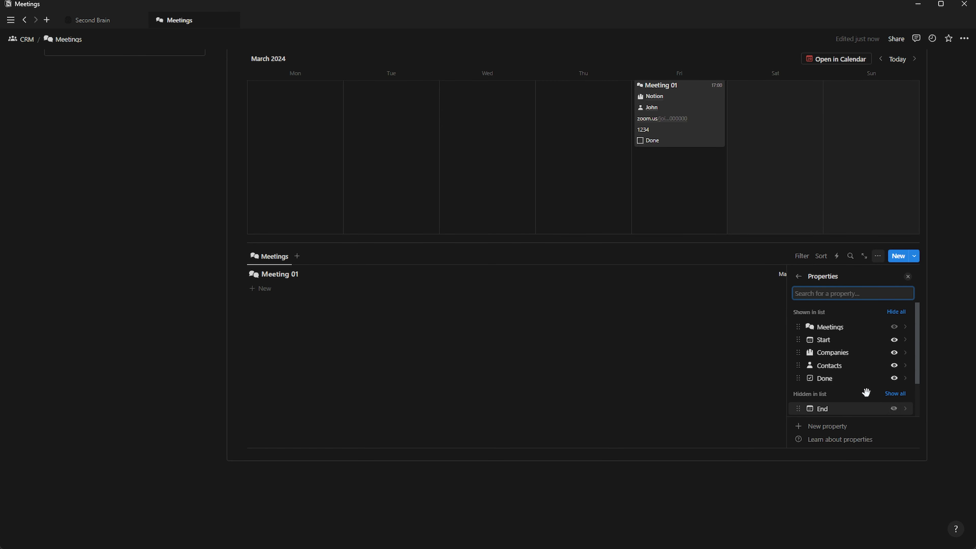
{"action": "scroll", "coordinate": [893, 389], "scroll_direction": "down", "scroll_amount": 2}
{"action": "left_click", "coordinate": [894, 376]}
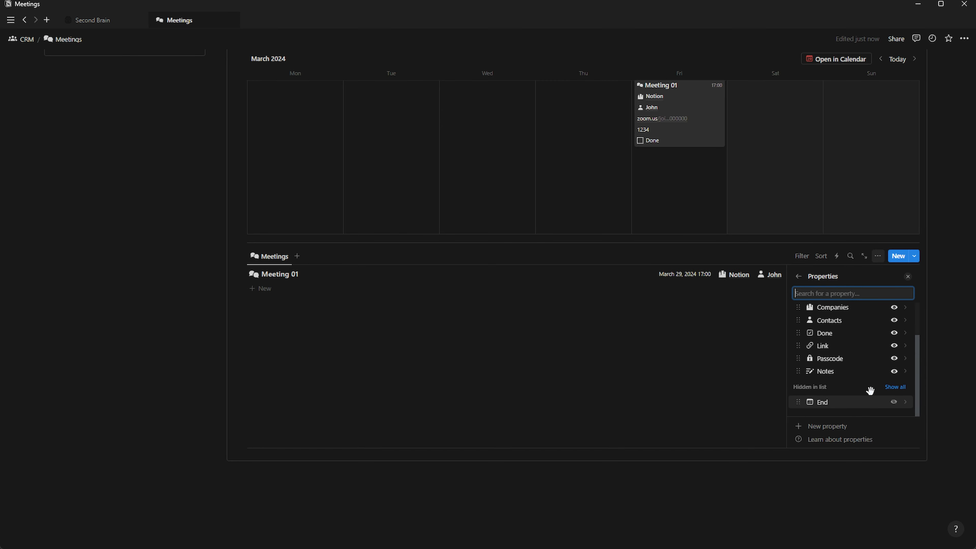
{"action": "left_click", "coordinate": [895, 375]}
Reorder the Meetings list properties to Companies, Contacts, Start, Link, Passcode and Done
{"action": "scroll", "coordinate": [849, 362], "scroll_direction": "up", "scroll_amount": 3}
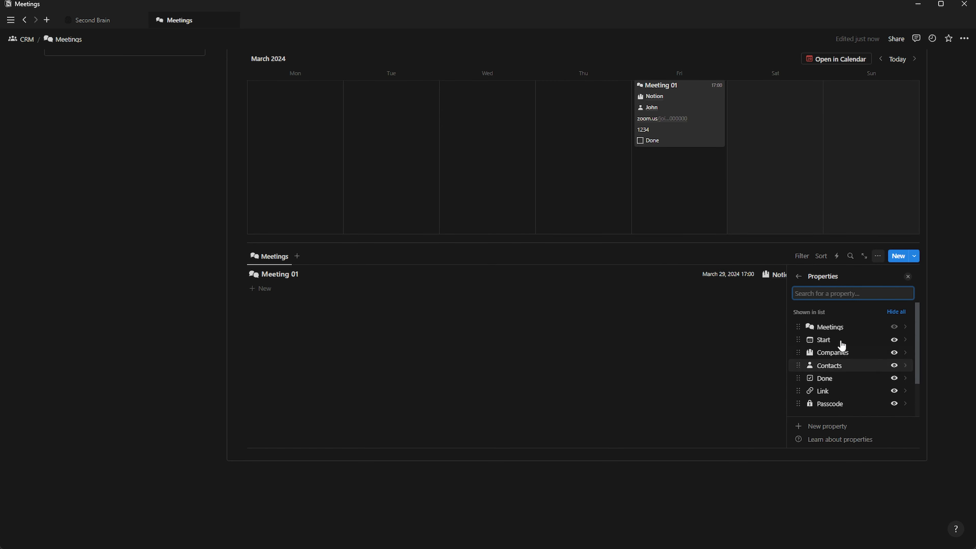
{"action": "left_click_drag", "start_coordinate": [799, 351], "coordinate": [801, 340]}
{"action": "left_click_drag", "start_coordinate": [799, 378], "coordinate": [807, 404]}
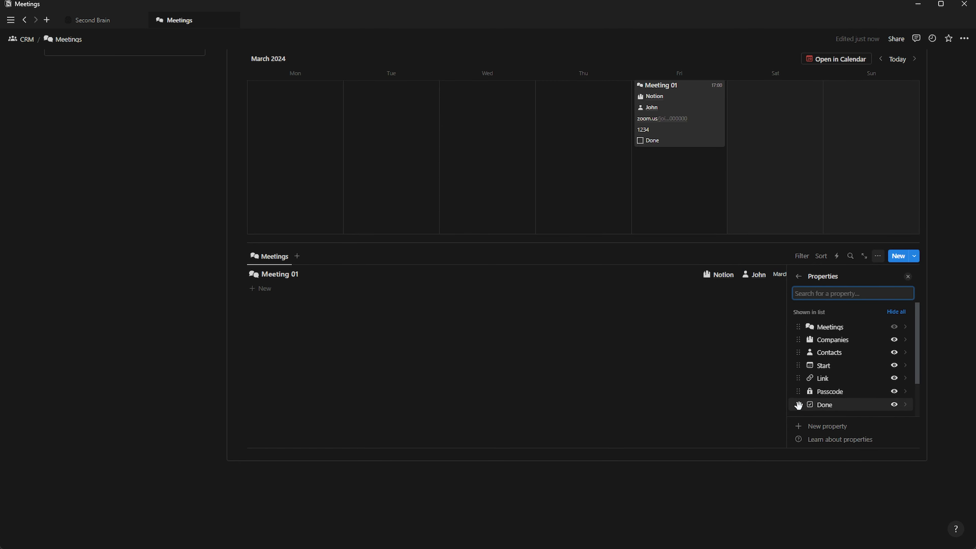
{"action": "left_click", "coordinate": [908, 277]}
{"action": "scroll", "coordinate": [896, 315], "scroll_direction": "up", "scroll_amount": 2}
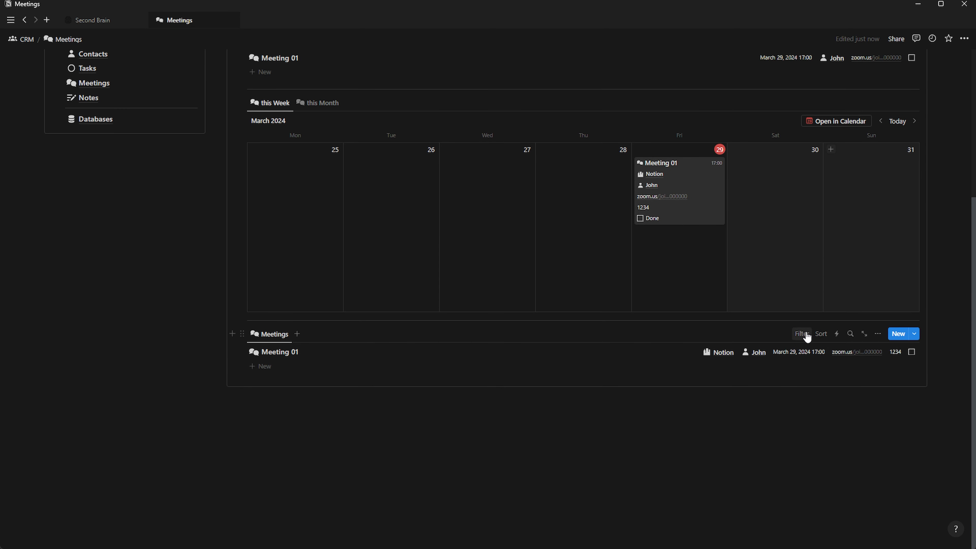
Group the Meetings list by Contacts and expand the contact's group
{"action": "left_click", "coordinate": [878, 334]}
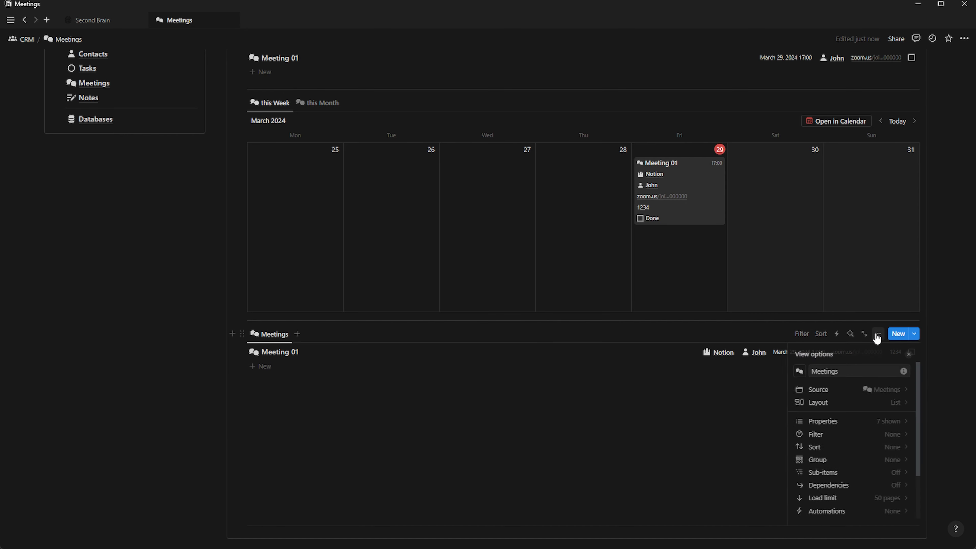
{"action": "left_click", "coordinate": [827, 461]}
{"action": "left_click", "coordinate": [826, 432]}
{"action": "left_click", "coordinate": [908, 354]}
{"action": "left_click", "coordinate": [251, 353]}
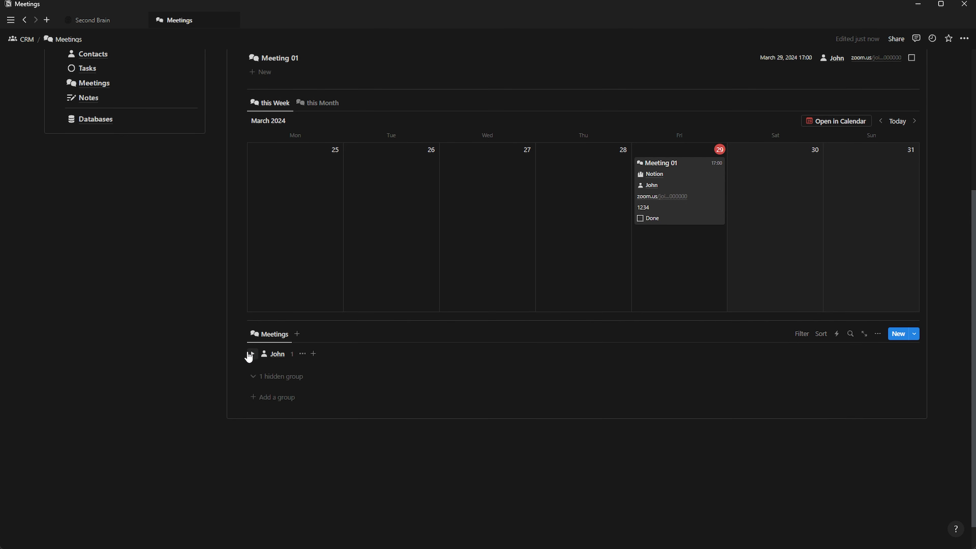
{"action": "left_click", "coordinate": [252, 356]}
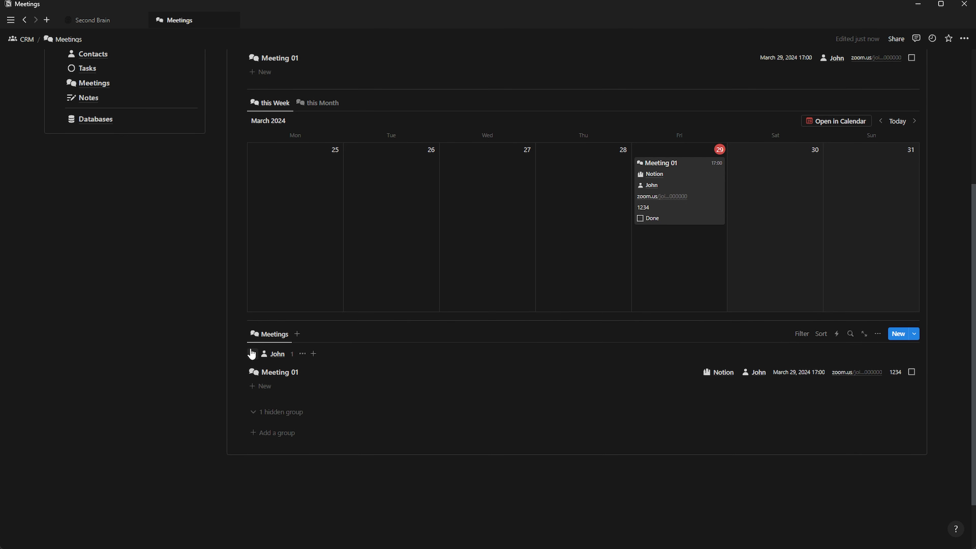
Sort the grouped Meetings list by Start
{"action": "left_click", "coordinate": [821, 334]}
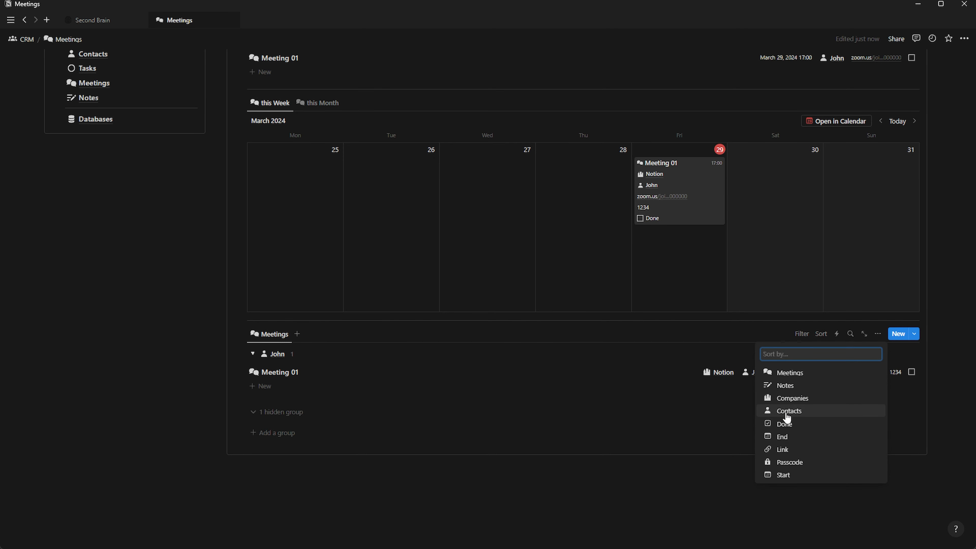
{"action": "left_click", "coordinate": [786, 436]}
{"action": "left_click", "coordinate": [310, 333]}
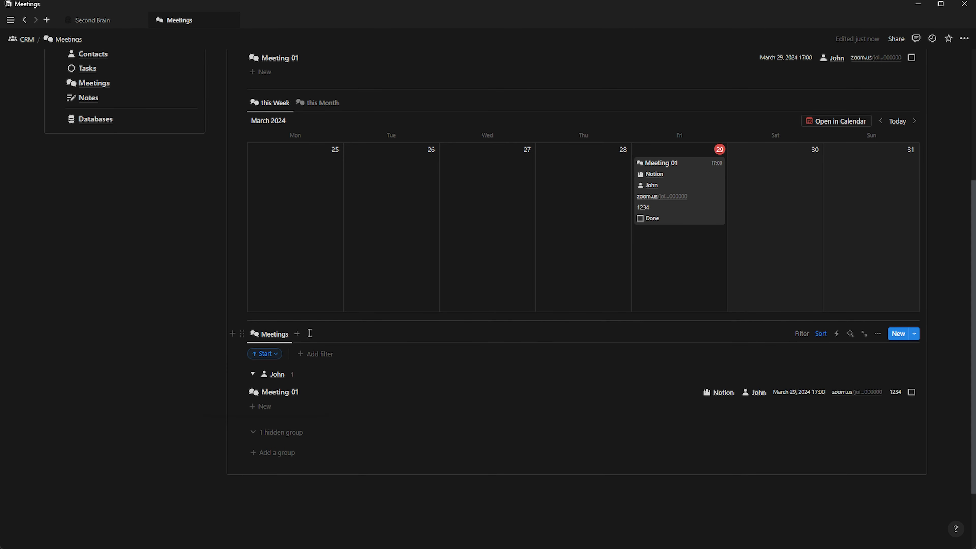
Add two untitled test meetings to the contact group, giving the first a Start date of March 31, 2024
{"action": "left_click", "coordinate": [264, 407]}
{"action": "left_click", "coordinate": [798, 407]}
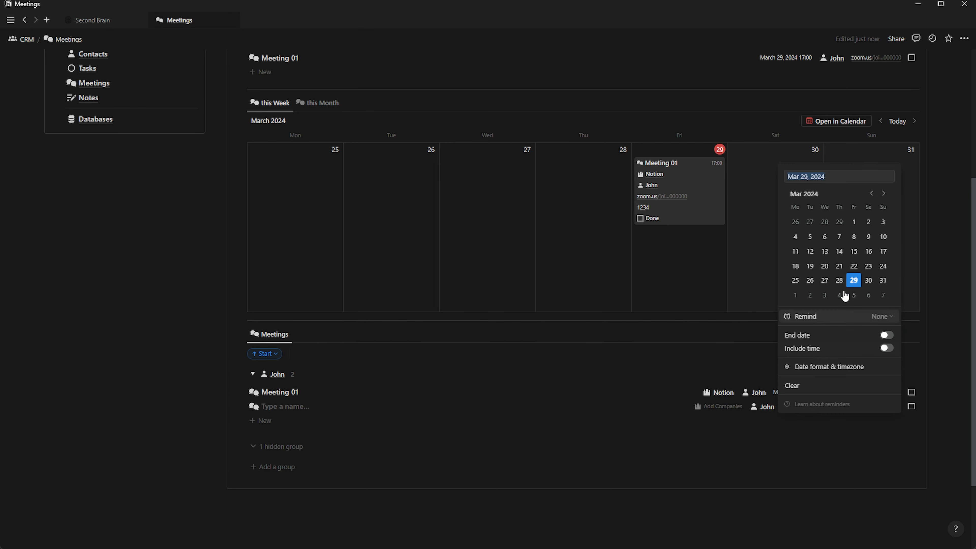
{"action": "key", "text": "Escape"}
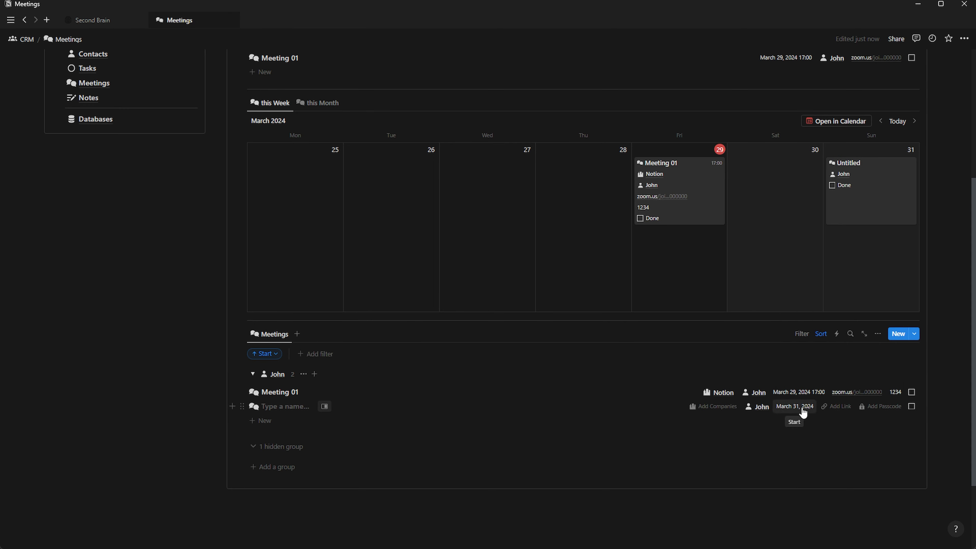
{"action": "left_click", "coordinate": [265, 421]}
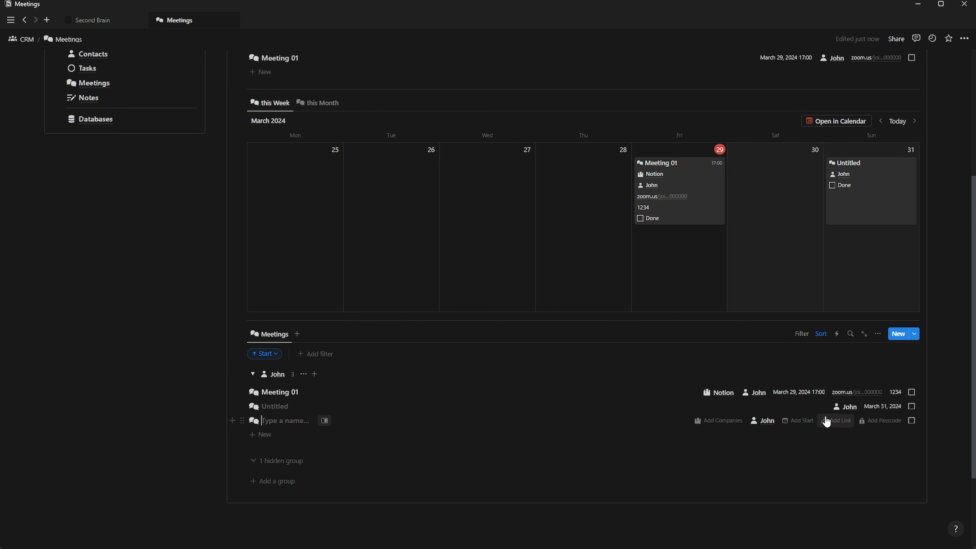
Change the Start sort of the Meetings list to descending
{"action": "left_click", "coordinate": [264, 354]}
{"action": "left_click", "coordinate": [284, 375]}
{"action": "left_click", "coordinate": [257, 406]}
{"action": "left_click", "coordinate": [326, 342]}
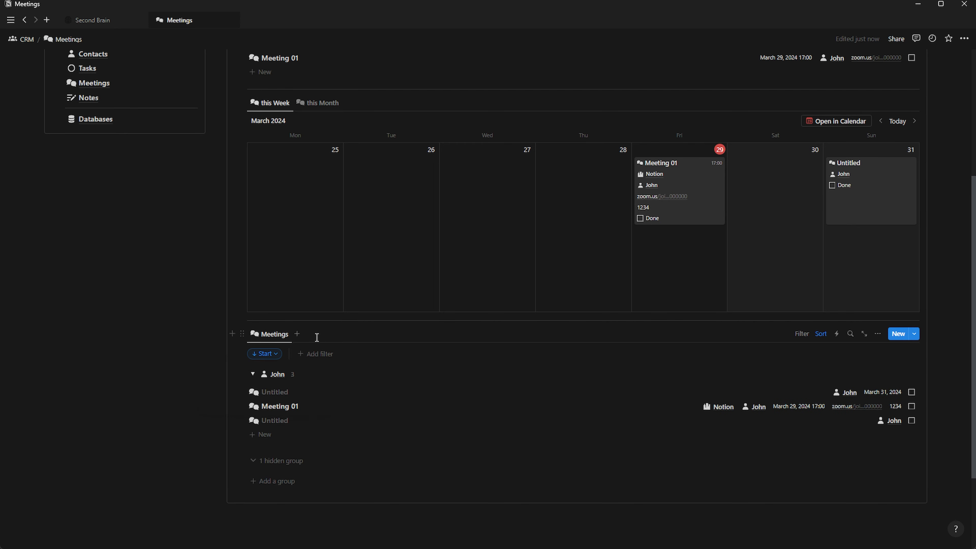
Delete the untitled test meeting dated March 31, 2024
{"action": "left_click", "coordinate": [242, 392]}
{"action": "key", "text": "Delete"}
{"action": "left_click", "coordinate": [241, 407]}
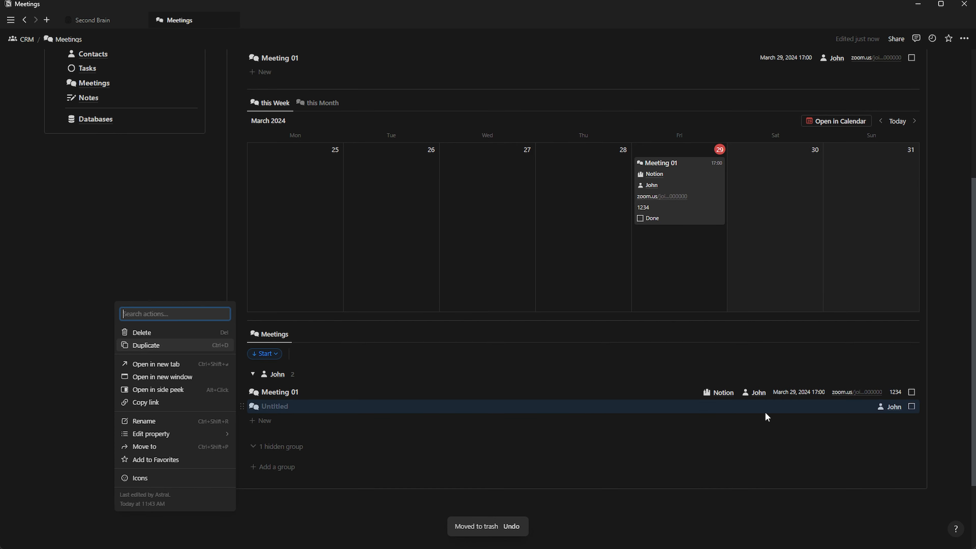
Set the remaining untitled meeting's Start to March 26, 2024, and delete that meeting
{"action": "left_click", "coordinate": [767, 415]}
{"action": "left_click", "coordinate": [799, 409]}
{"action": "left_click", "coordinate": [441, 136]}
{"action": "left_click", "coordinate": [461, 261]}
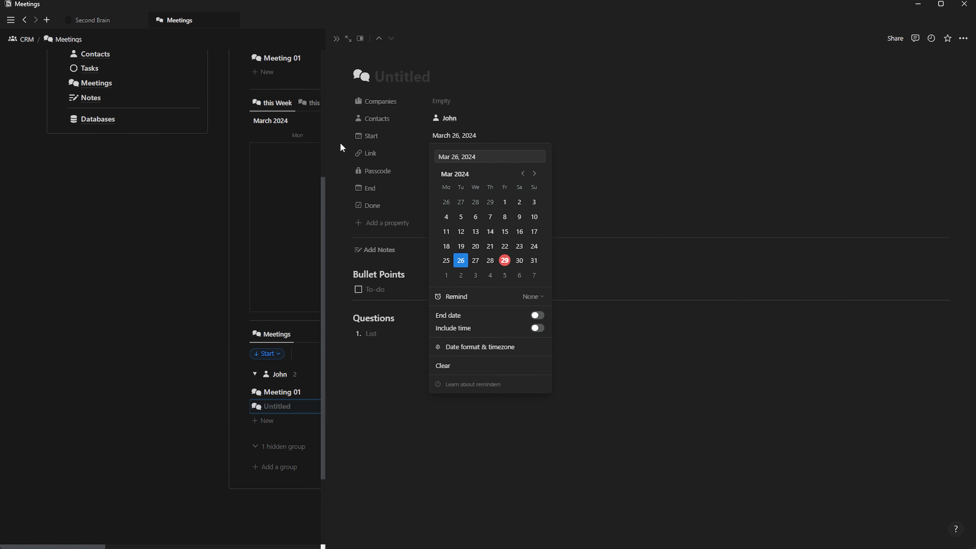
{"action": "key", "text": "Escape"}
{"action": "key", "text": "Escape"}
{"action": "left_click", "coordinate": [242, 406]}
{"action": "left_click", "coordinate": [148, 329]}
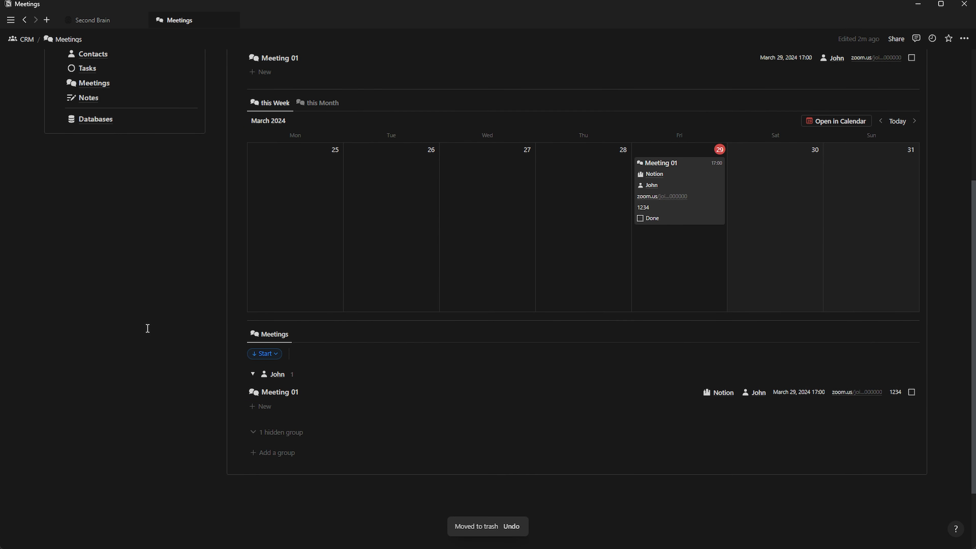
Hide the Meetings list's sort bar, return to the CRM page and copy the notes database with its Draft, Final and Archived views
{"action": "left_click", "coordinate": [812, 333]}
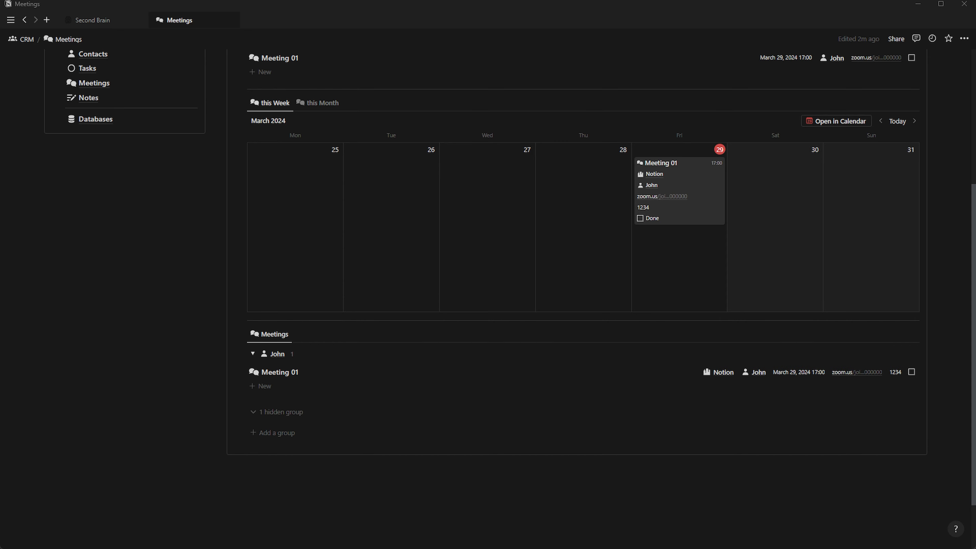
{"action": "scroll", "coordinate": [347, 210], "scroll_direction": "up", "scroll_amount": 5}
{"action": "left_click", "coordinate": [59, 192]}
{"action": "scroll", "coordinate": [299, 296], "scroll_direction": "down", "scroll_amount": 20}
{"action": "scroll", "coordinate": [292, 309], "scroll_direction": "up", "scroll_amount": 9}
{"action": "left_click", "coordinate": [264, 242]}
{"action": "left_click", "coordinate": [242, 349]}
{"action": "key", "text": "Escape"}
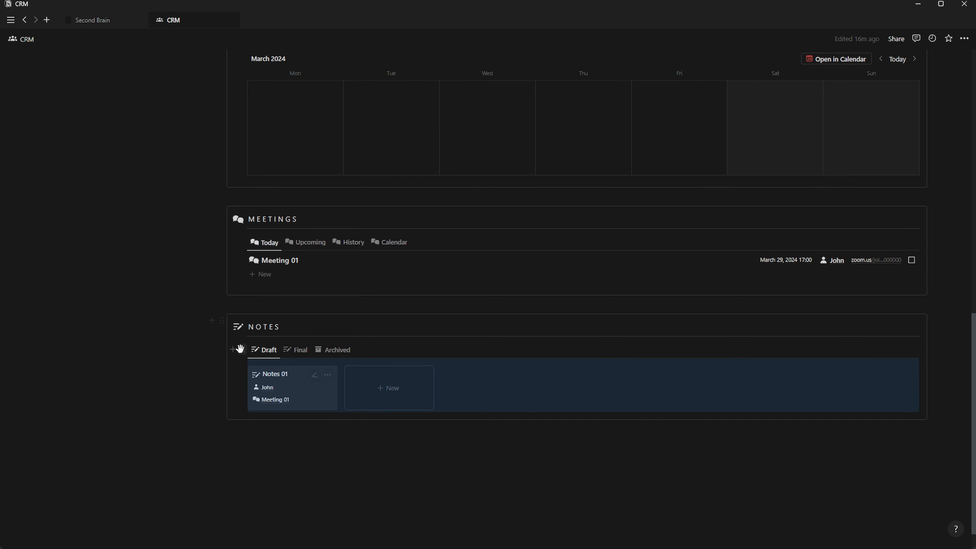
Paste the copied notes database into the Notes page and move it inside the Overview callout
{"action": "scroll", "coordinate": [115, 195], "scroll_direction": "up", "scroll_amount": 7}
{"action": "left_click", "coordinate": [88, 174]}
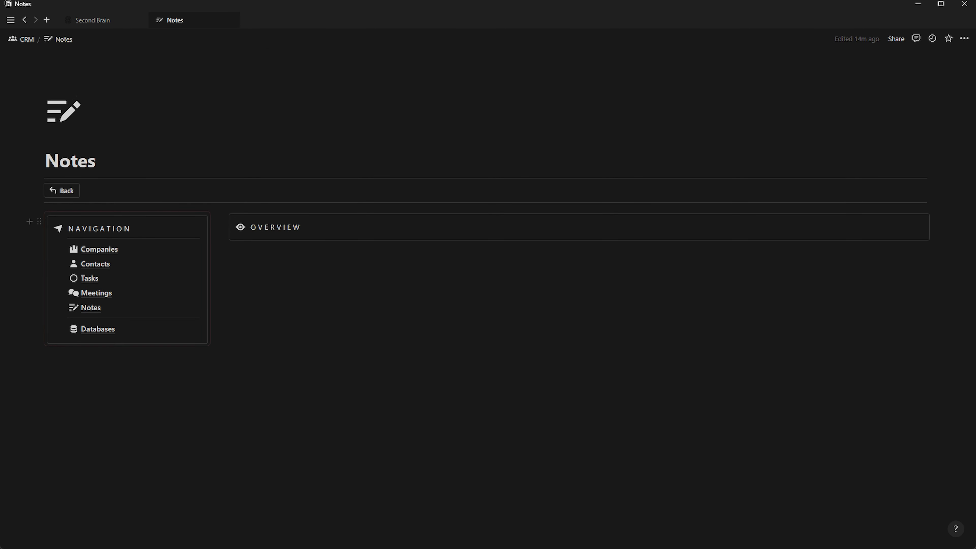
{"action": "left_click", "coordinate": [314, 231]}
{"action": "key", "text": "Return"}
{"action": "key", "text": "ctrl+v"}
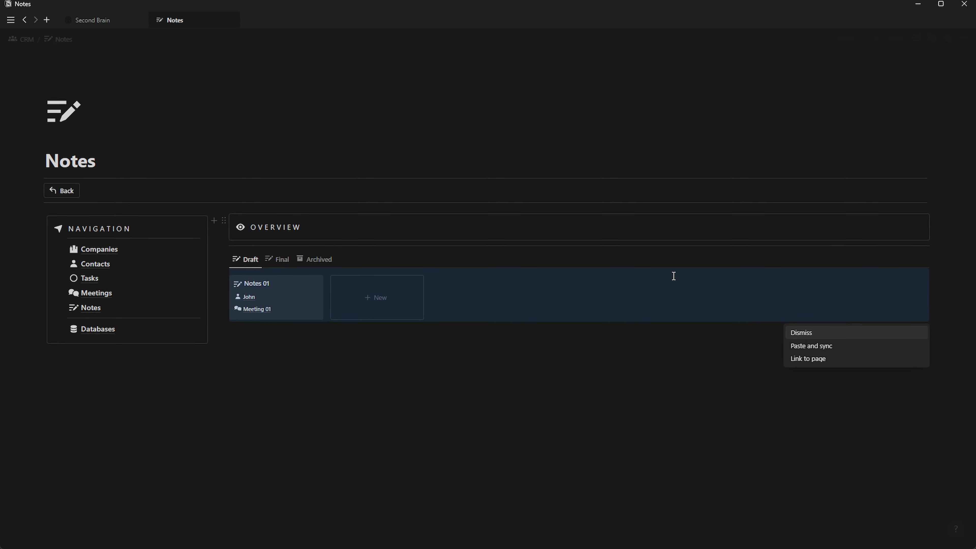
{"action": "left_click", "coordinate": [797, 333]}
{"action": "left_click_drag", "start_coordinate": [244, 351], "coordinate": [262, 245]}
{"action": "left_click_drag", "start_coordinate": [224, 246], "coordinate": [253, 238]}
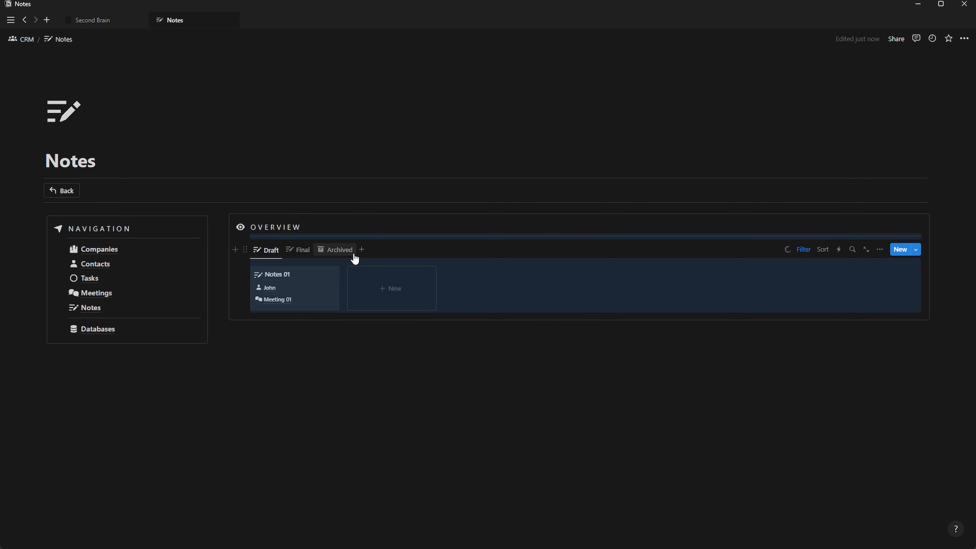
Add a linked Notes database view below the gallery in the Overview callout and lay it out as a list
{"action": "left_click", "coordinate": [276, 331]}
{"action": "type", "text": "/linked"}
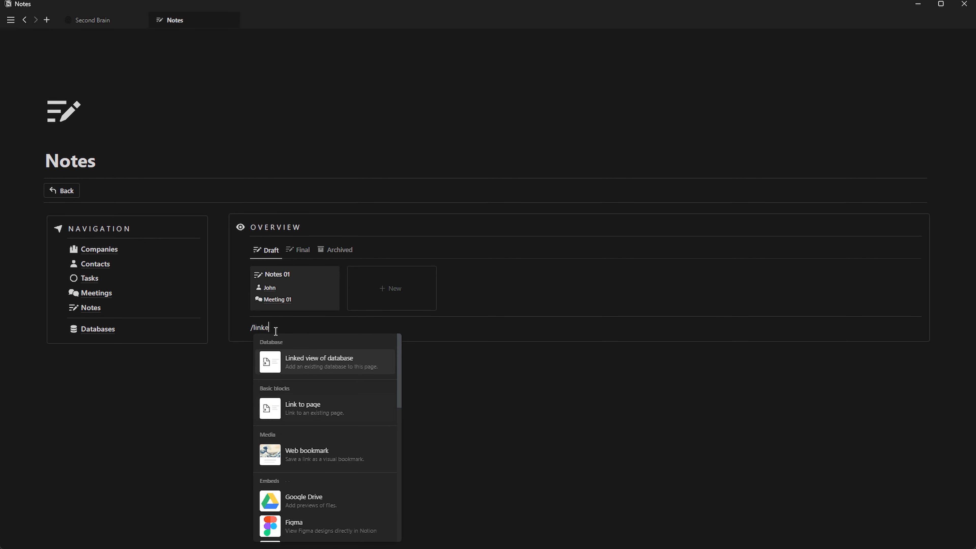
{"action": "key", "text": "Return"}
{"action": "left_click", "coordinate": [822, 391]}
{"action": "left_click", "coordinate": [822, 386]}
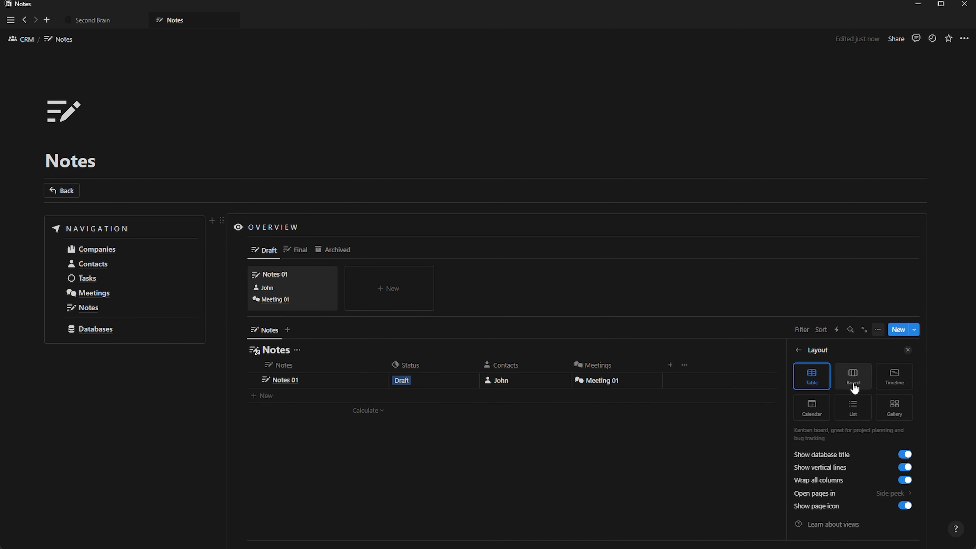
{"action": "left_click", "coordinate": [853, 407]}
Show Contacts and Status in the new Notes list, with Contacts placed before Status
{"action": "left_click", "coordinate": [799, 349]}
{"action": "left_click", "coordinate": [875, 417]}
{"action": "left_click", "coordinate": [898, 446]}
{"action": "left_click_drag", "start_coordinate": [799, 426], "coordinate": [798, 407]}
{"action": "left_click", "coordinate": [798, 351]}
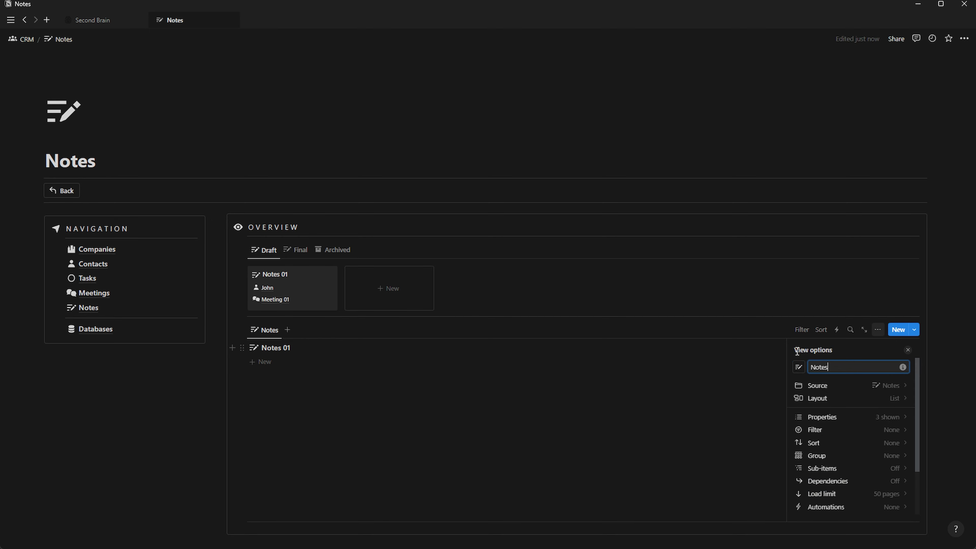
Group the new Notes list by Contacts
{"action": "left_click", "coordinate": [893, 456]}
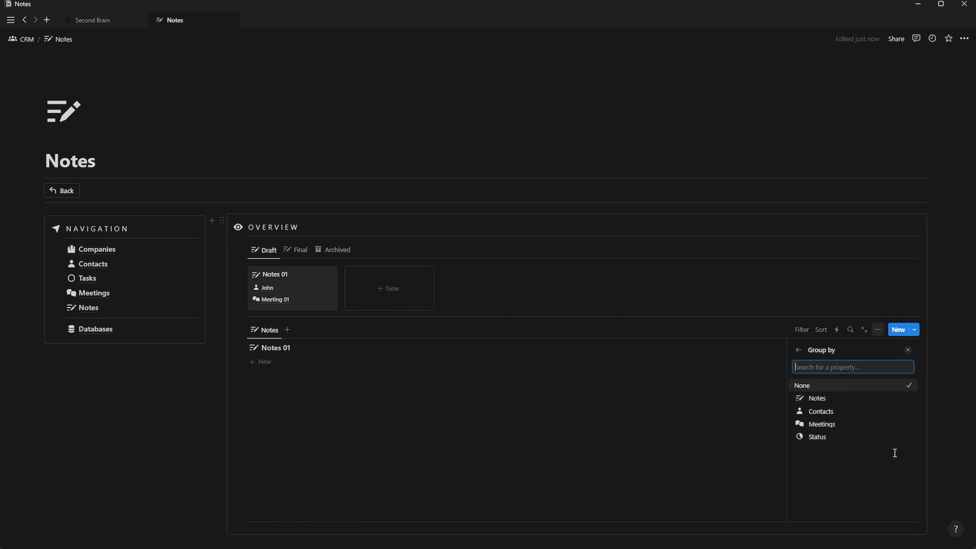
{"action": "left_click", "coordinate": [833, 408]}
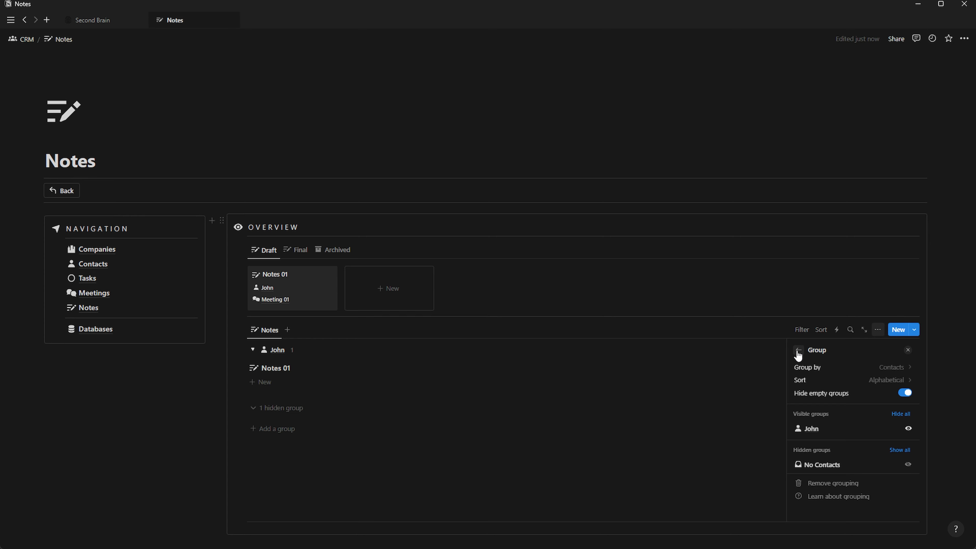
{"action": "left_click", "coordinate": [908, 350]}
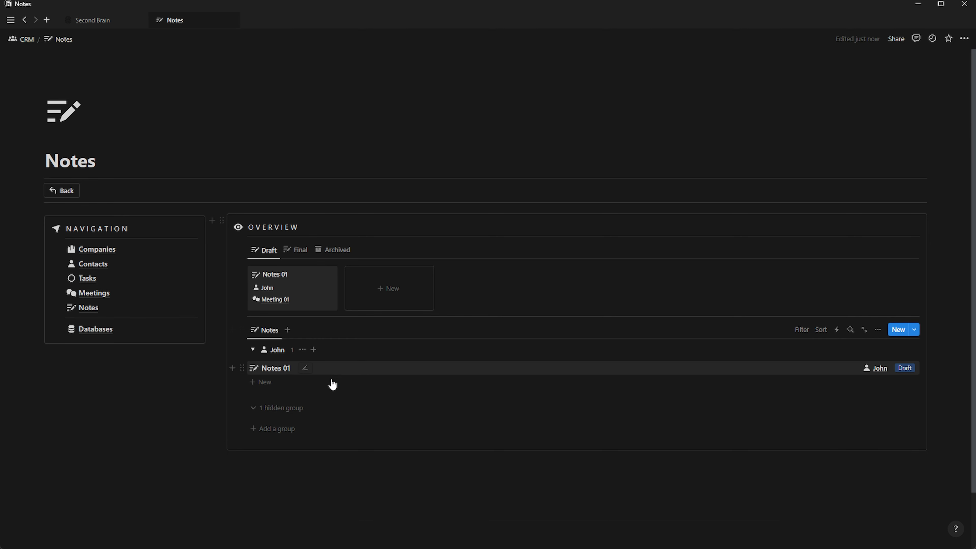
Return to the CRM page and look over its contacts, companies, tasks, meetings and notes sections
{"action": "left_click", "coordinate": [69, 194]}
{"action": "scroll", "coordinate": [349, 372], "scroll_direction": "down", "scroll_amount": 10}
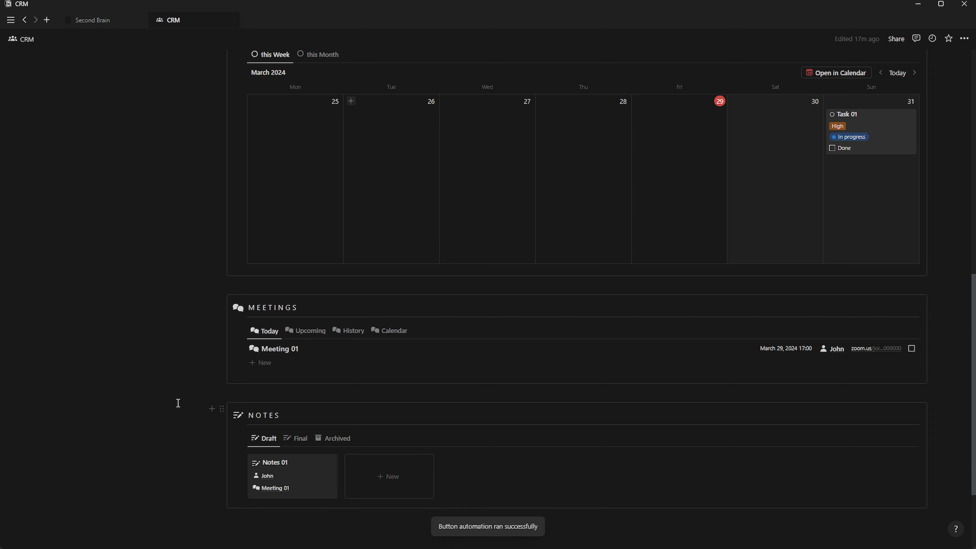
{"action": "scroll", "coordinate": [328, 446], "scroll_direction": "up", "scroll_amount": 10}
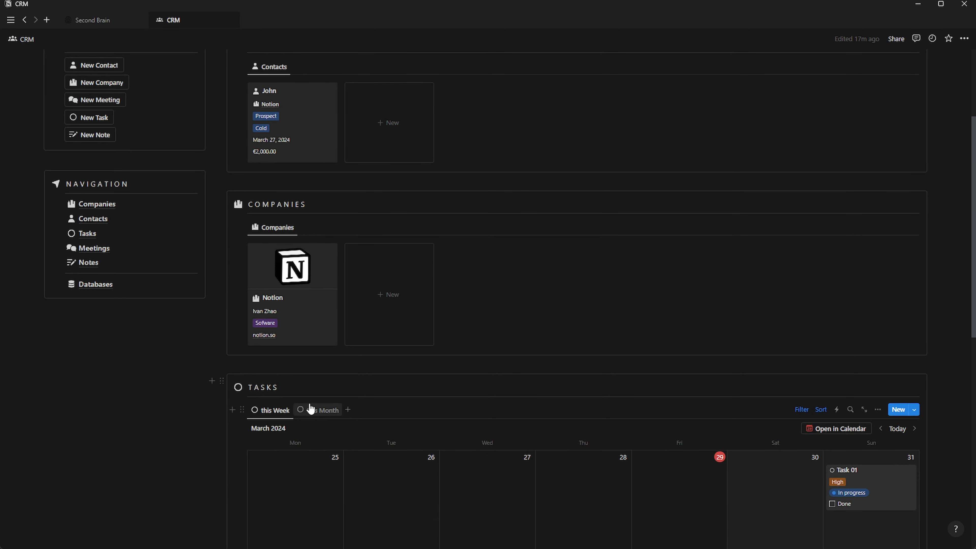